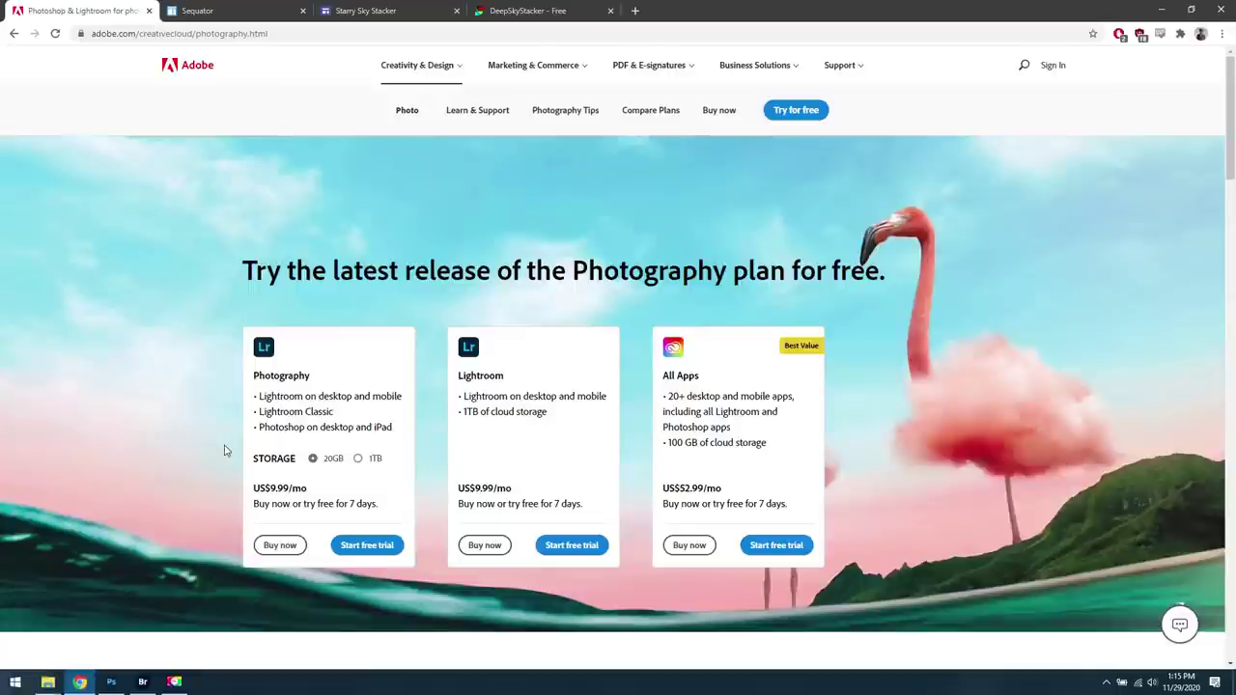
Review the Adobe Photography plan price, Sequator's download page, and the Starry Sky Stacker and DeepSkyStacker websites
{"action": "left_click_drag", "start_coordinate": [309, 489], "coordinate": [260, 488]}
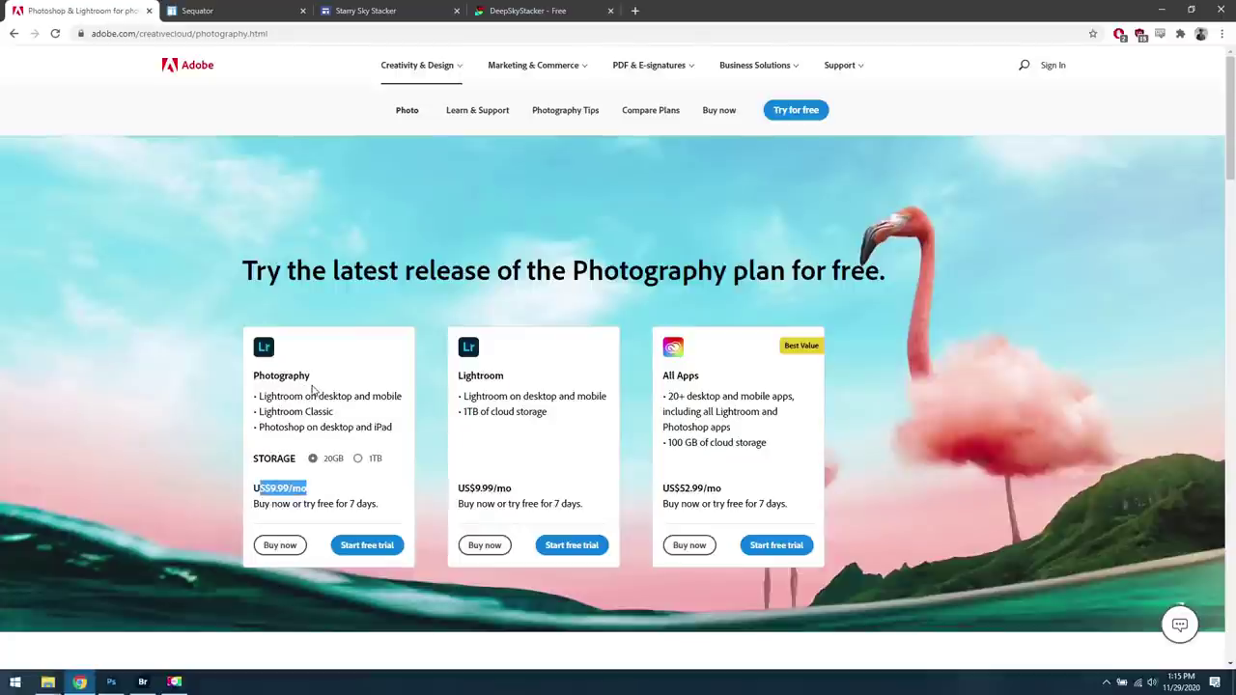
{"action": "left_click", "coordinate": [344, 415]}
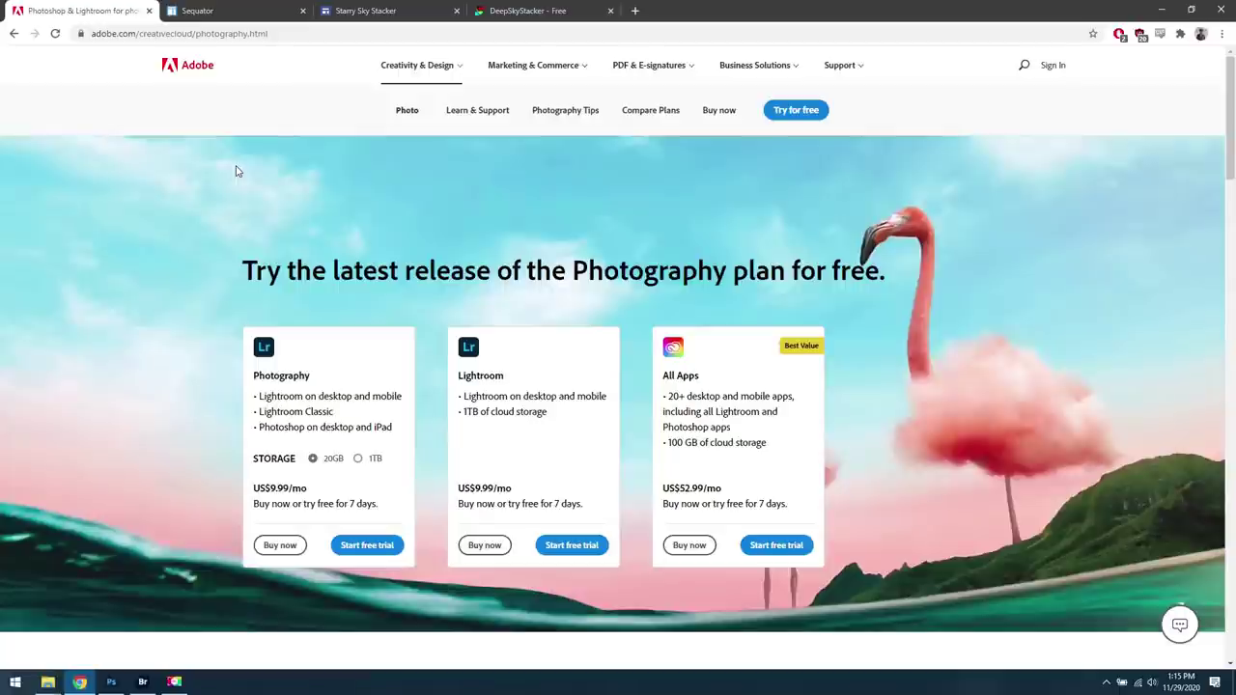
{"action": "left_click", "coordinate": [235, 7]}
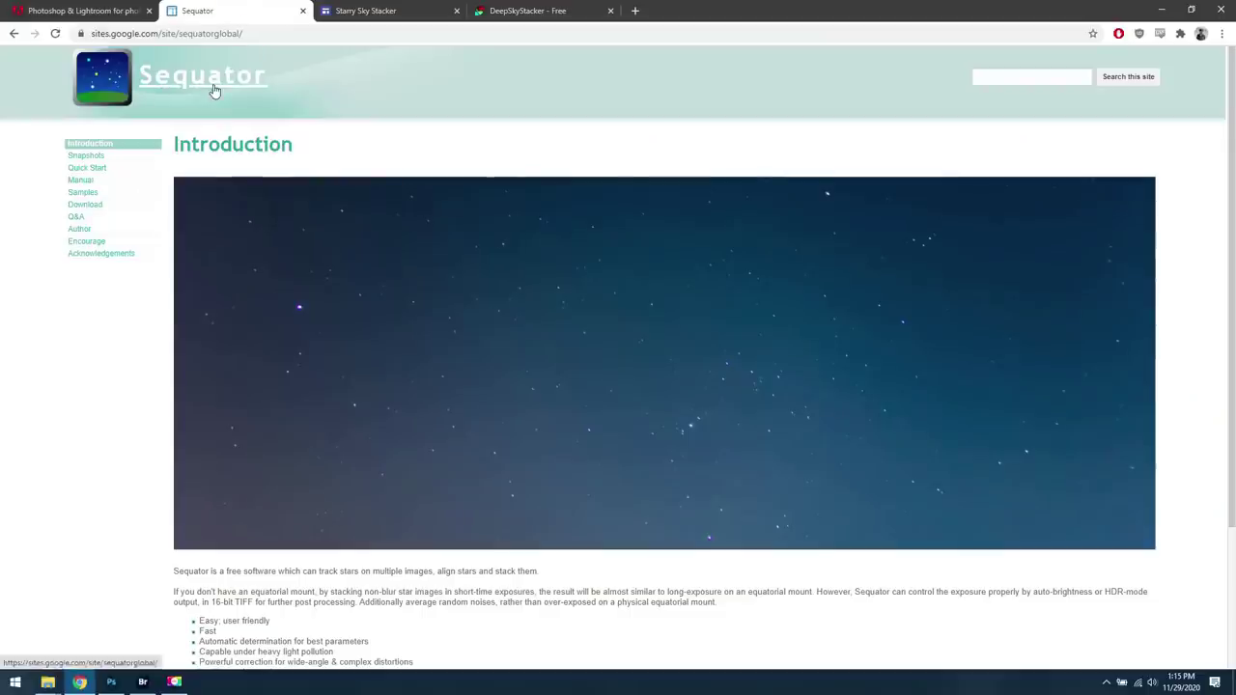
{"action": "left_click", "coordinate": [97, 206]}
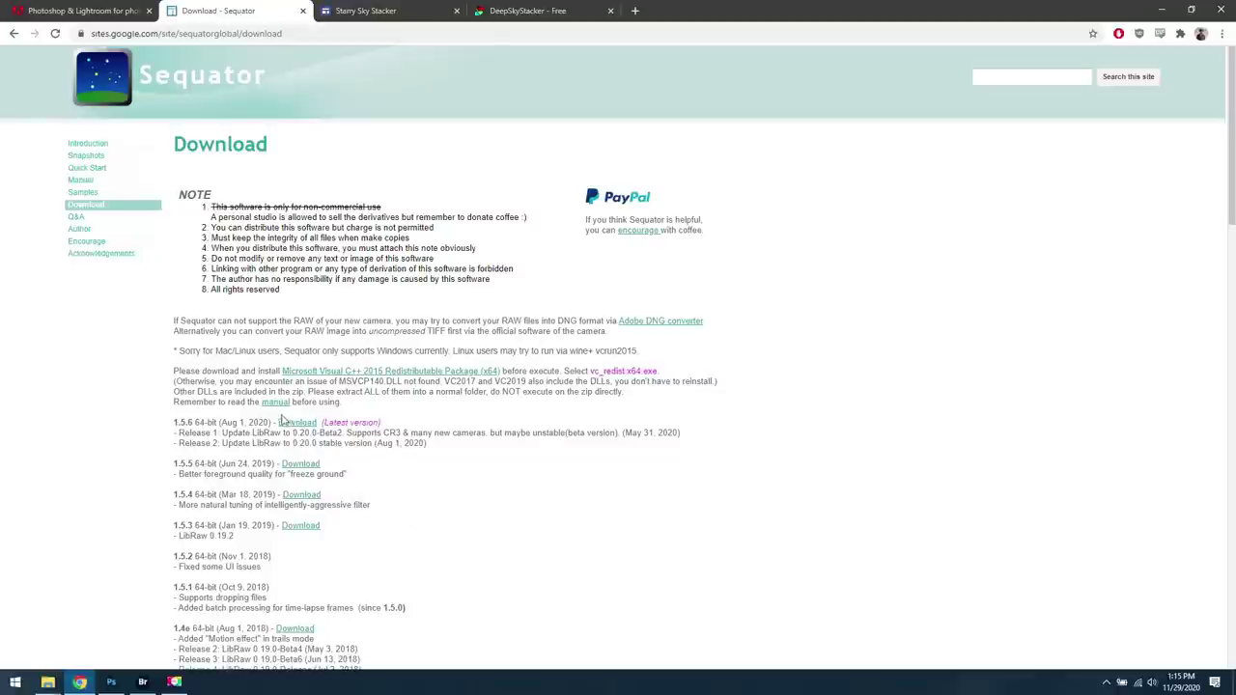
{"action": "left_click", "coordinate": [375, 8]}
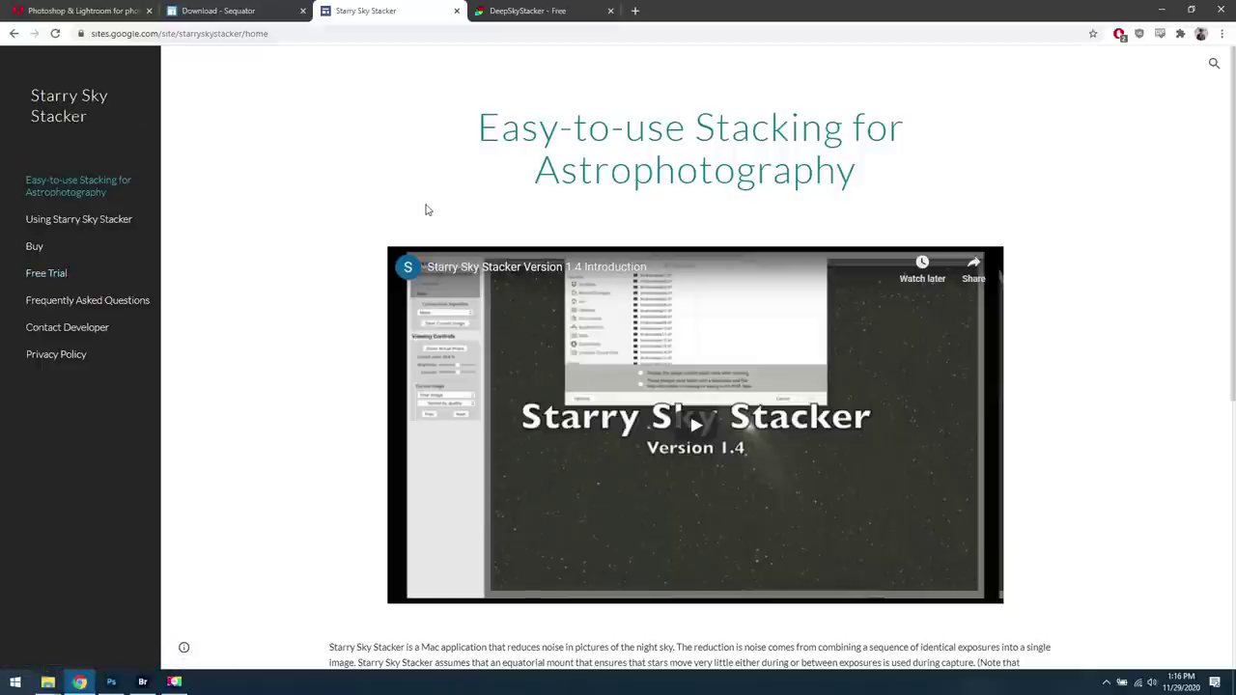
{"action": "left_click", "coordinate": [497, 12]}
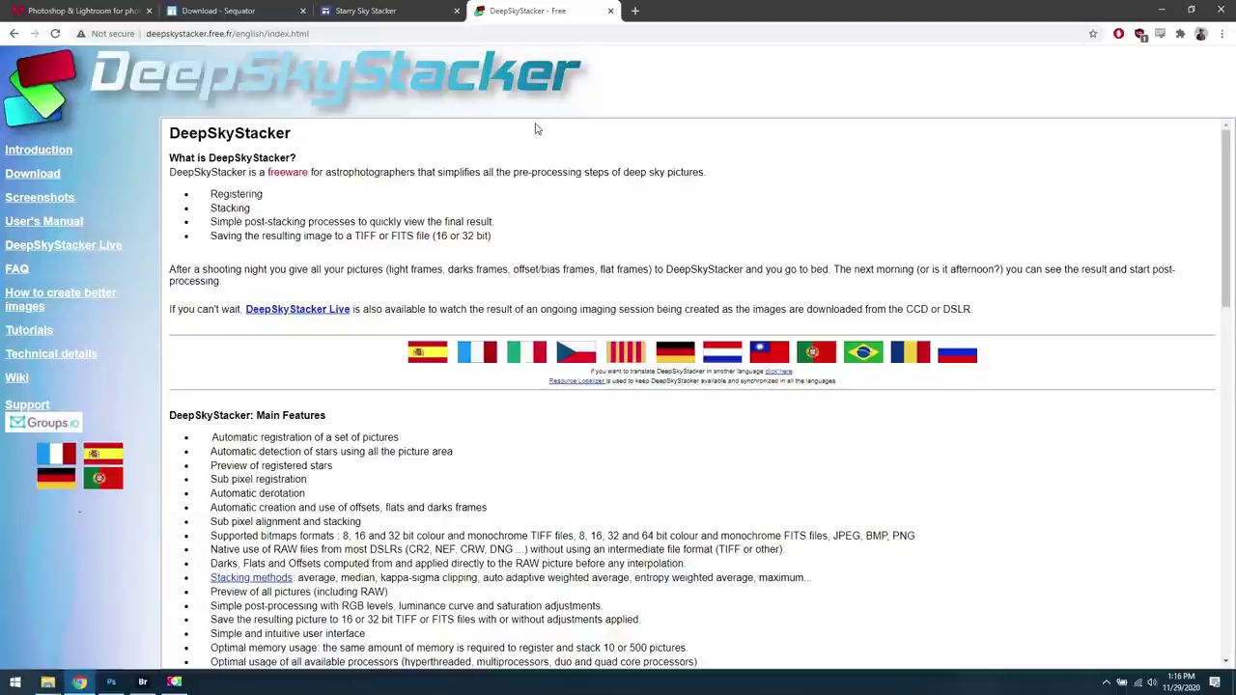
{"action": "left_click", "coordinate": [216, 12]}
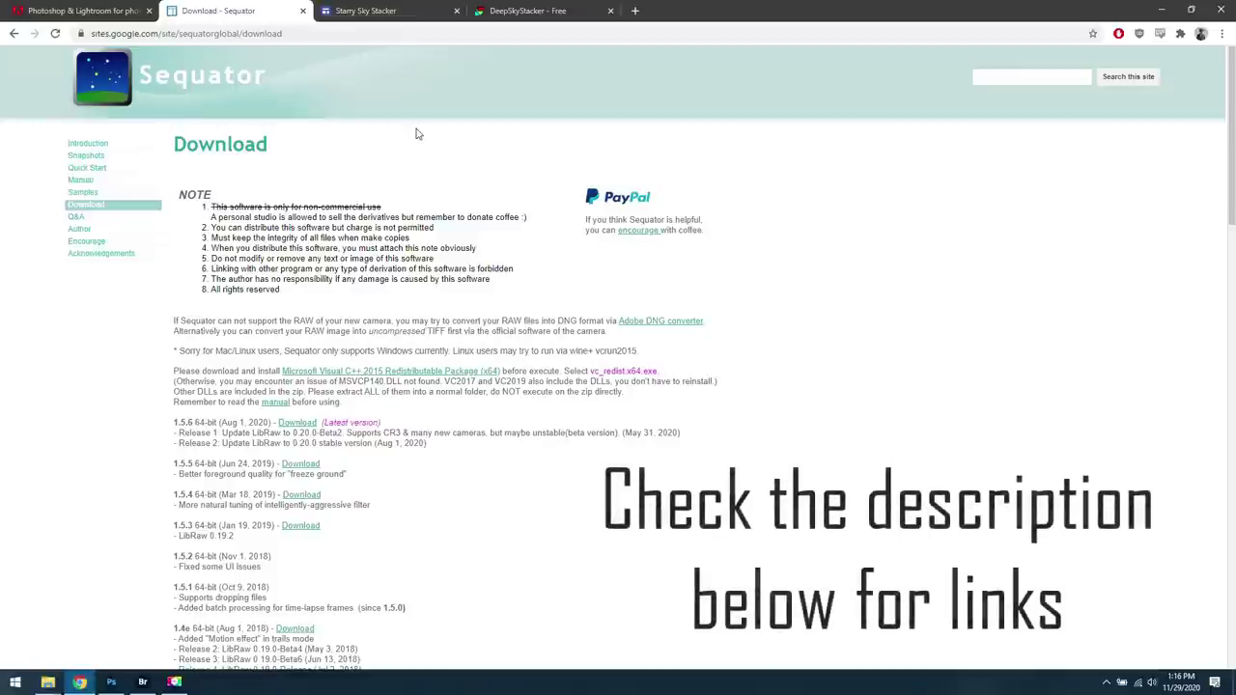
Switch to Adobe Bridge, enter the RAW folder, and open all of its NEF images in Camera Raw
{"action": "left_click", "coordinate": [142, 683]}
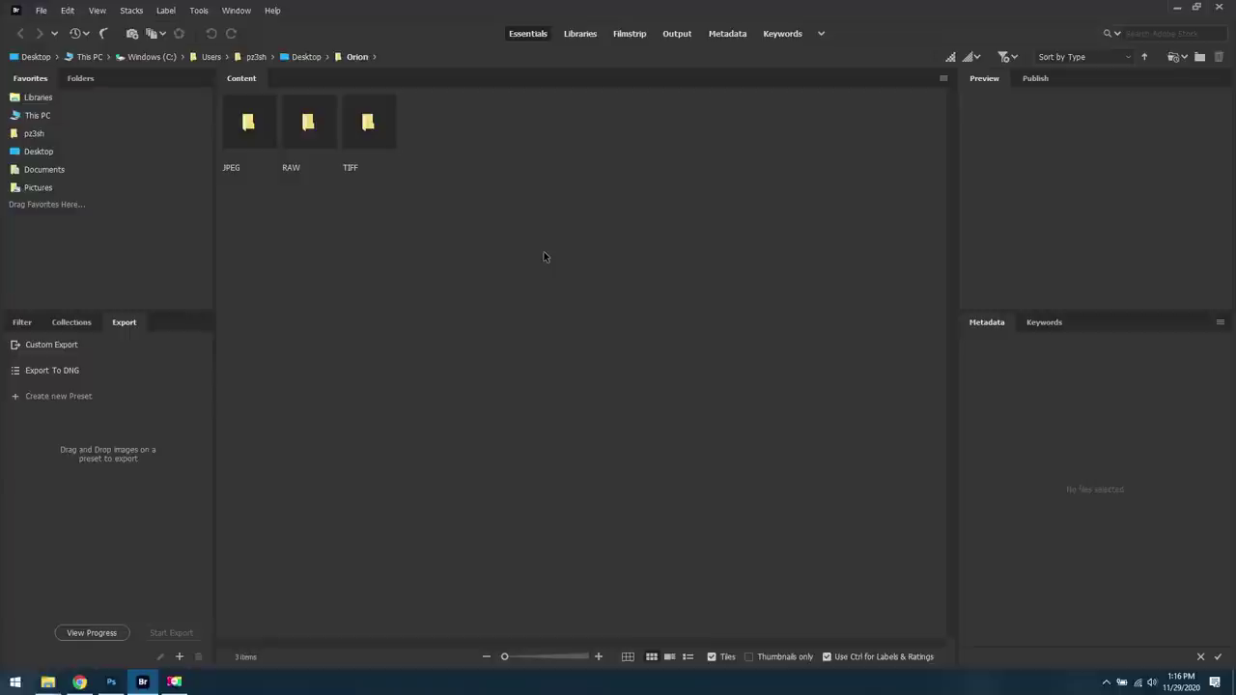
{"action": "double_click", "coordinate": [307, 123]}
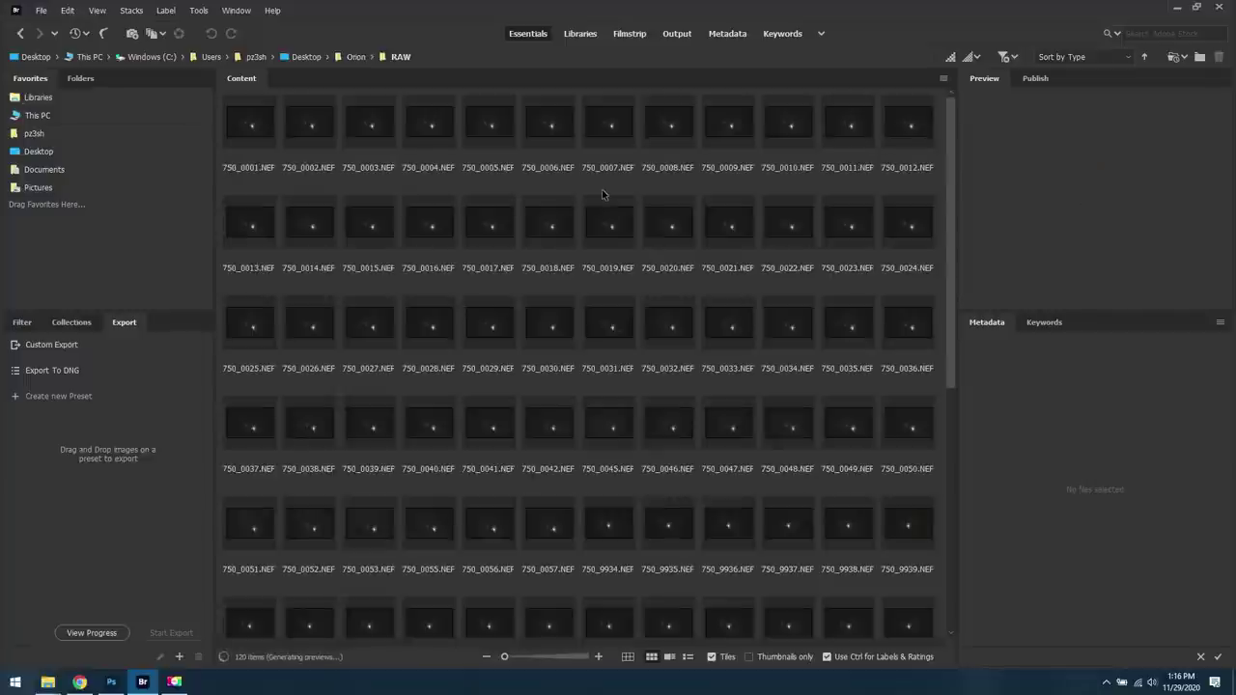
{"action": "left_click", "coordinate": [255, 126]}
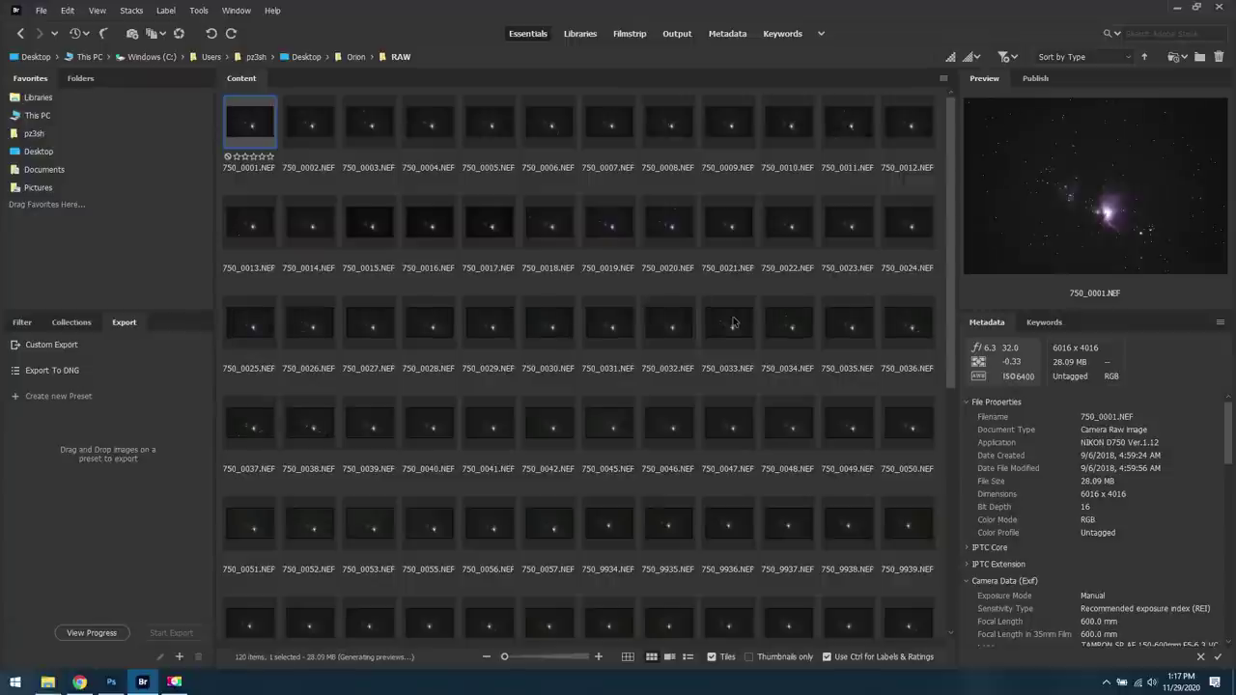
{"action": "key", "text": "ctrl+a"}
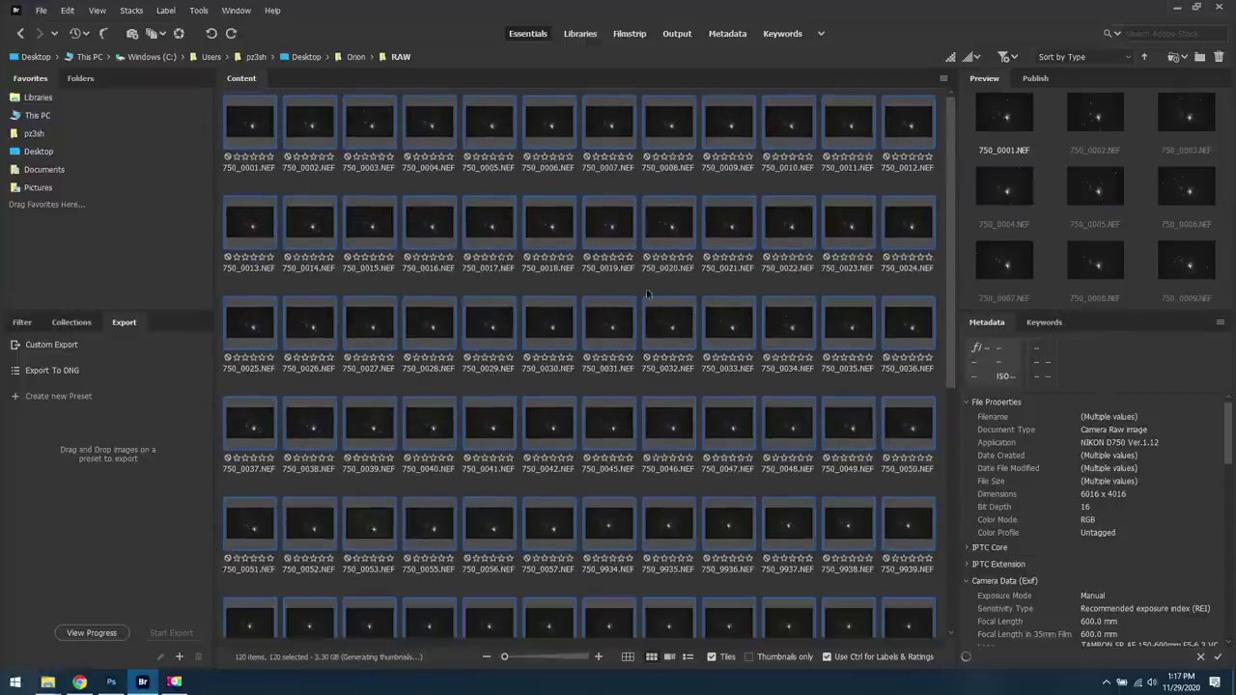
{"action": "right_click", "coordinate": [601, 221]}
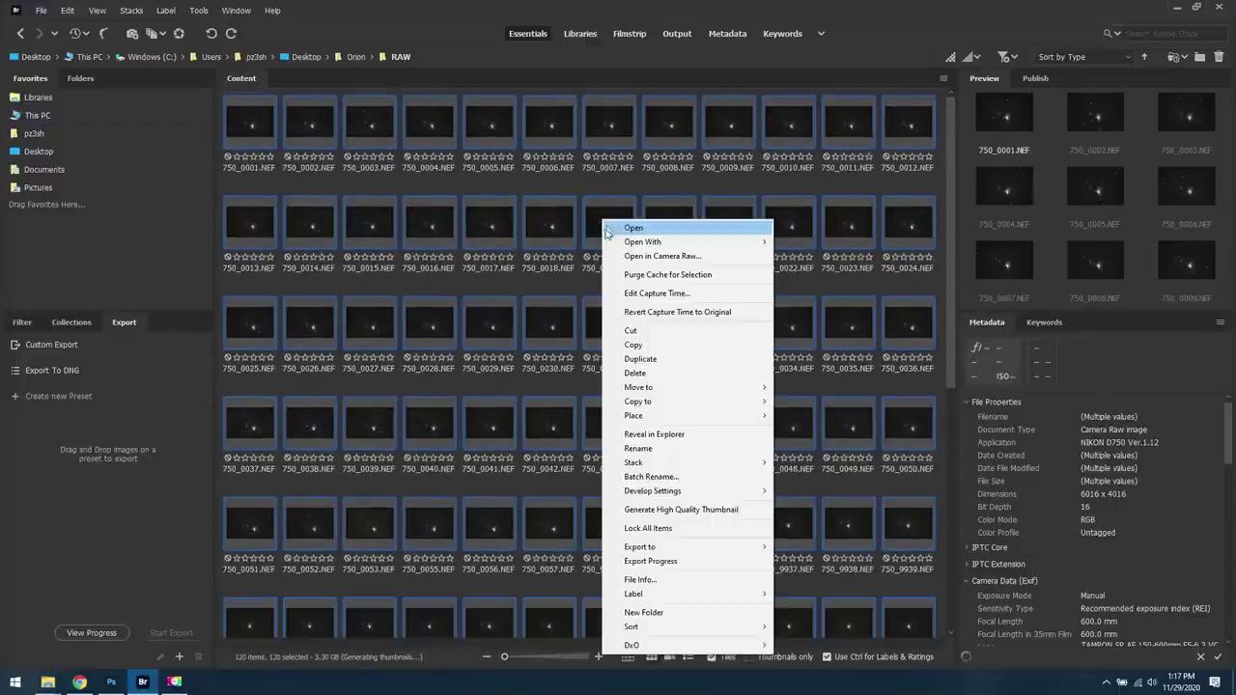
{"action": "left_click", "coordinate": [297, 38]}
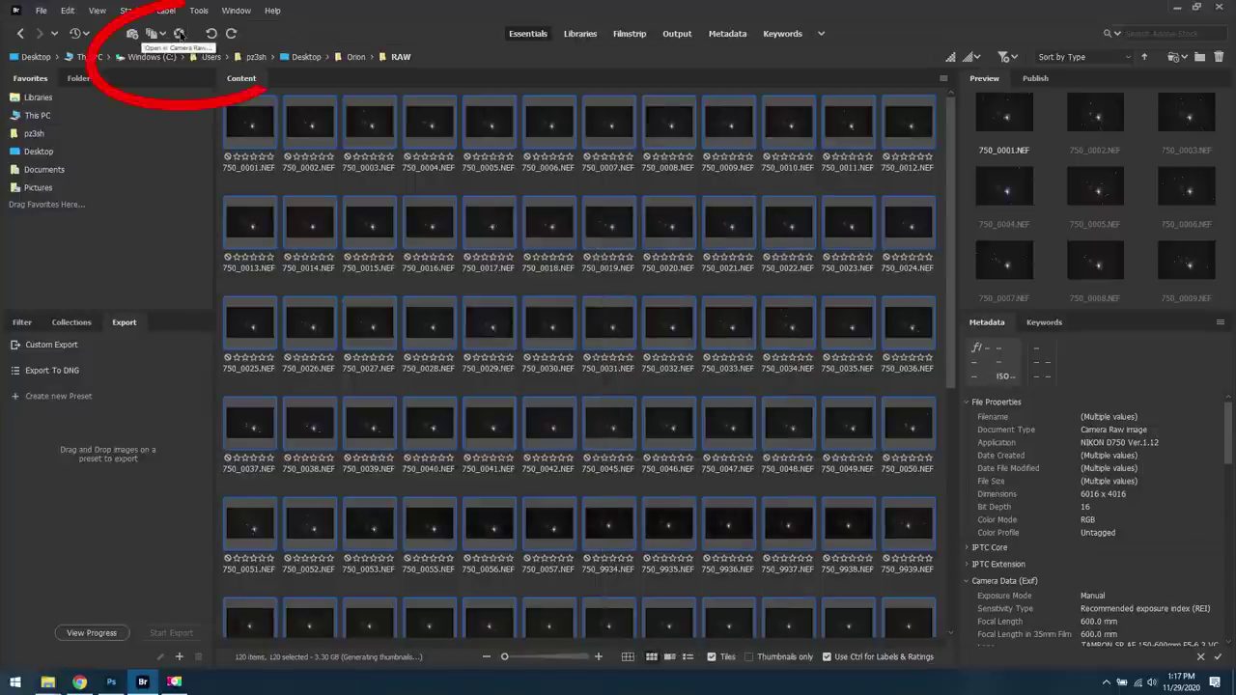
{"action": "left_click", "coordinate": [182, 36]}
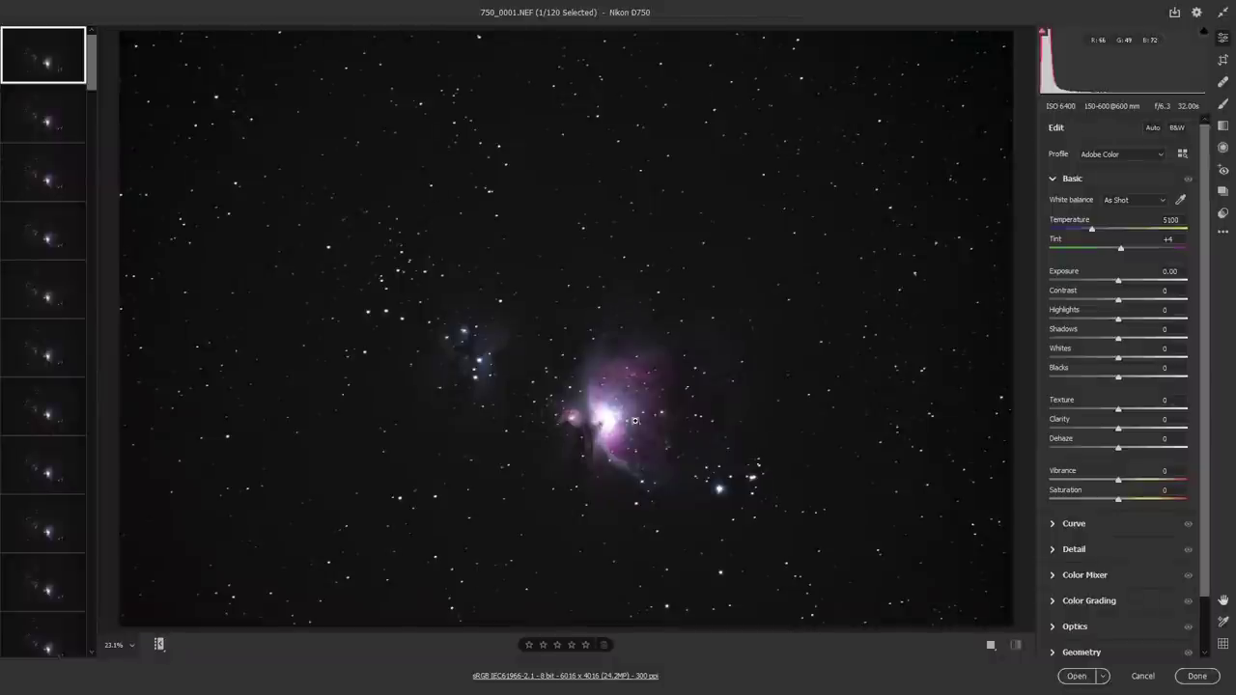
Set the exposure of 750_0001.NEF to +2.30
{"action": "scroll", "coordinate": [55, 276], "scroll_direction": "down", "scroll_amount": 2}
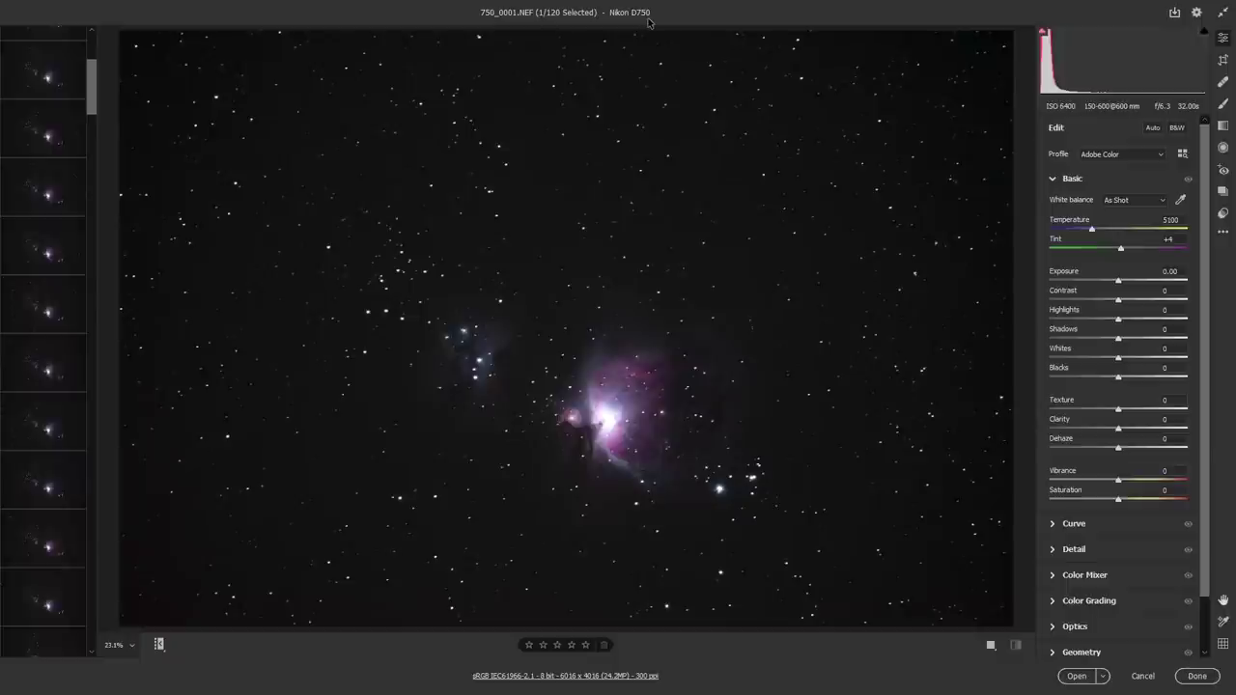
{"action": "left_click_drag", "start_coordinate": [1120, 279], "coordinate": [1150, 280]}
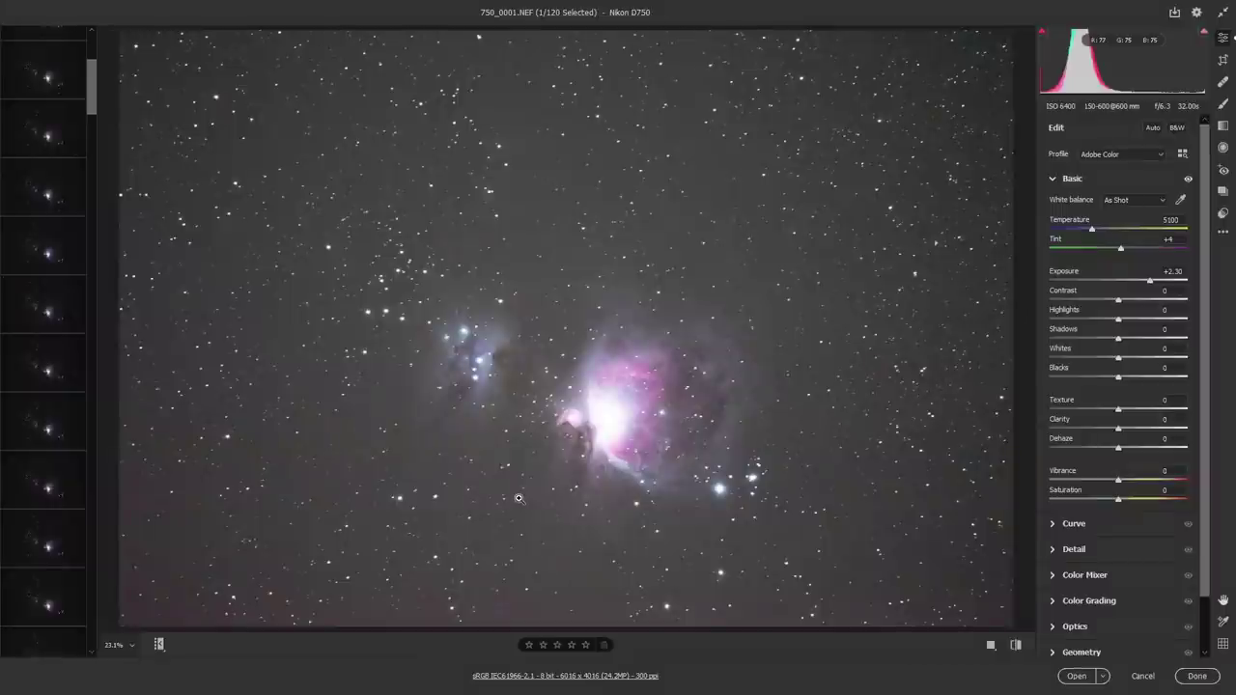
View frame 750_9934.NEF and the last frame, 750_9999.NEF, to compare how the nebula is framed
{"action": "left_click_drag", "start_coordinate": [96, 100], "coordinate": [102, 320]}
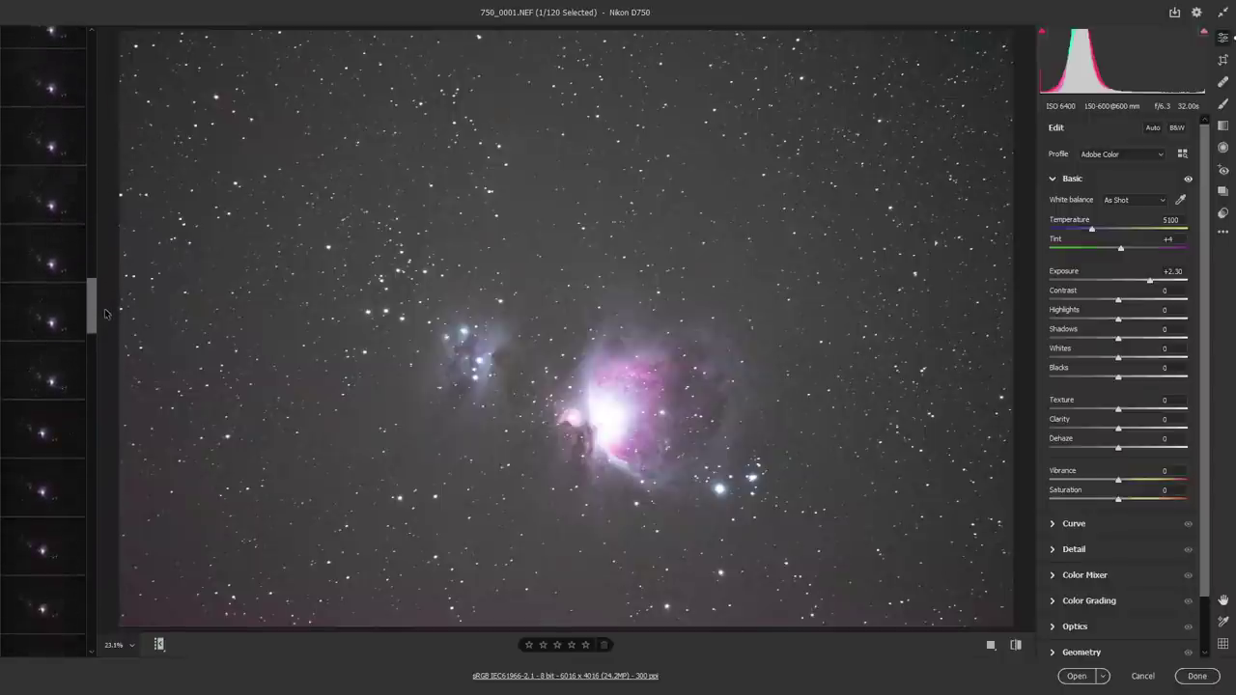
{"action": "left_click", "coordinate": [31, 436]}
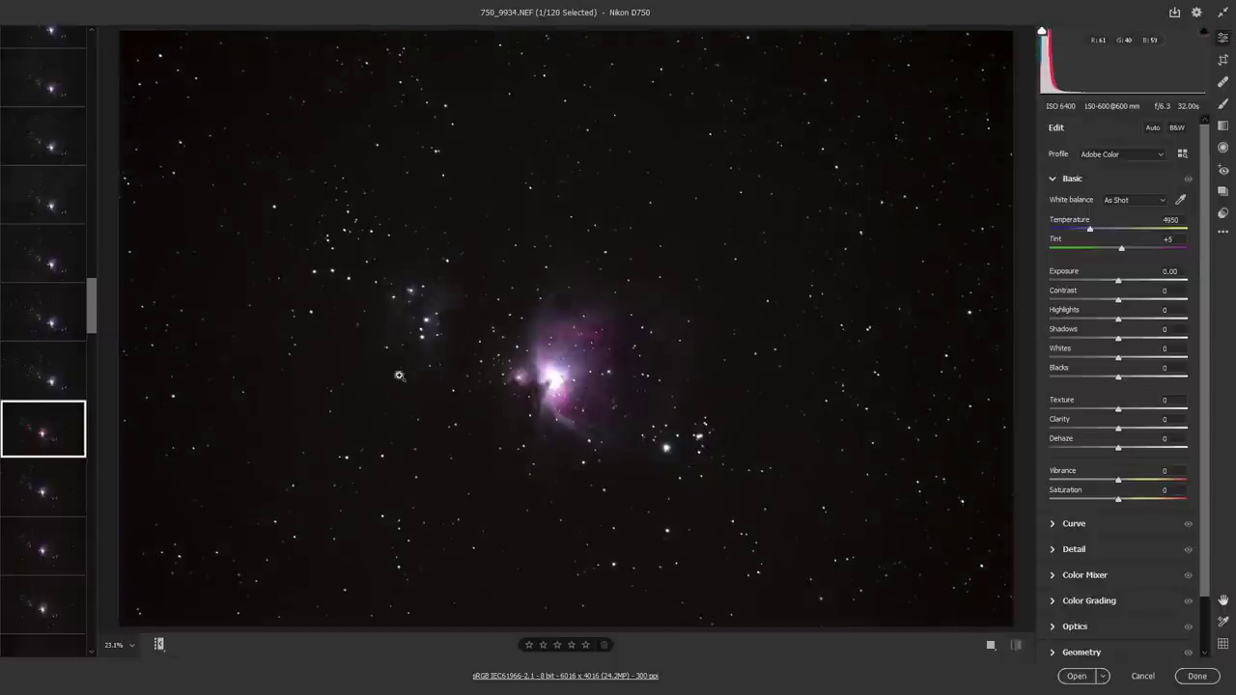
{"action": "left_click_drag", "start_coordinate": [91, 316], "coordinate": [108, 641]}
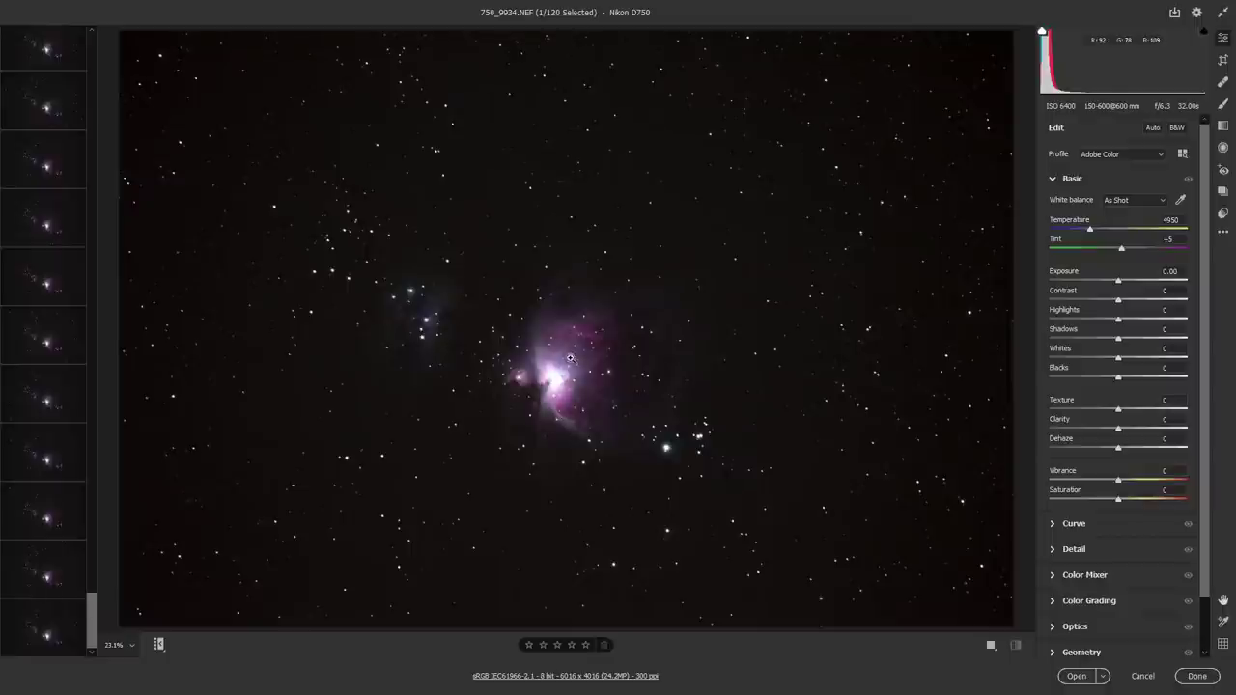
{"action": "left_click", "coordinate": [31, 634]}
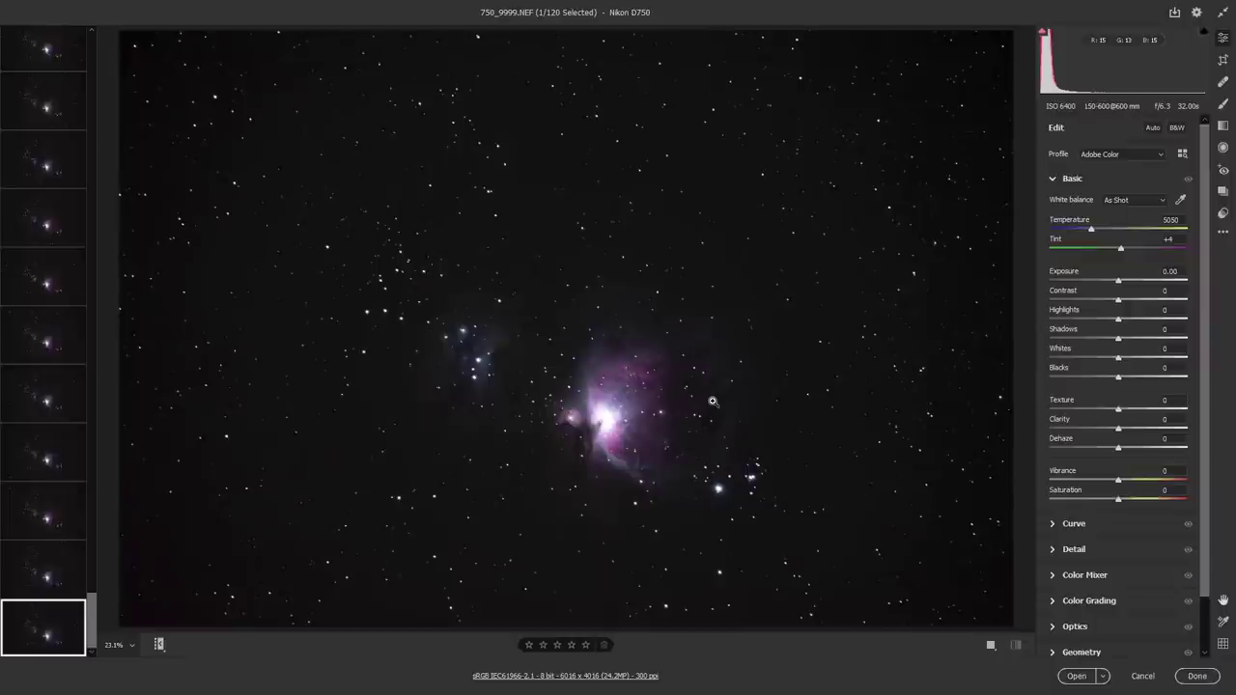
Set the exposure of 750_9999.NEF to +2.10 and check the streak crossing the sky above the nebula
{"action": "left_click", "coordinate": [1169, 271]}
{"action": "type", "text": "2"}
{"action": "key", "text": "Return"}
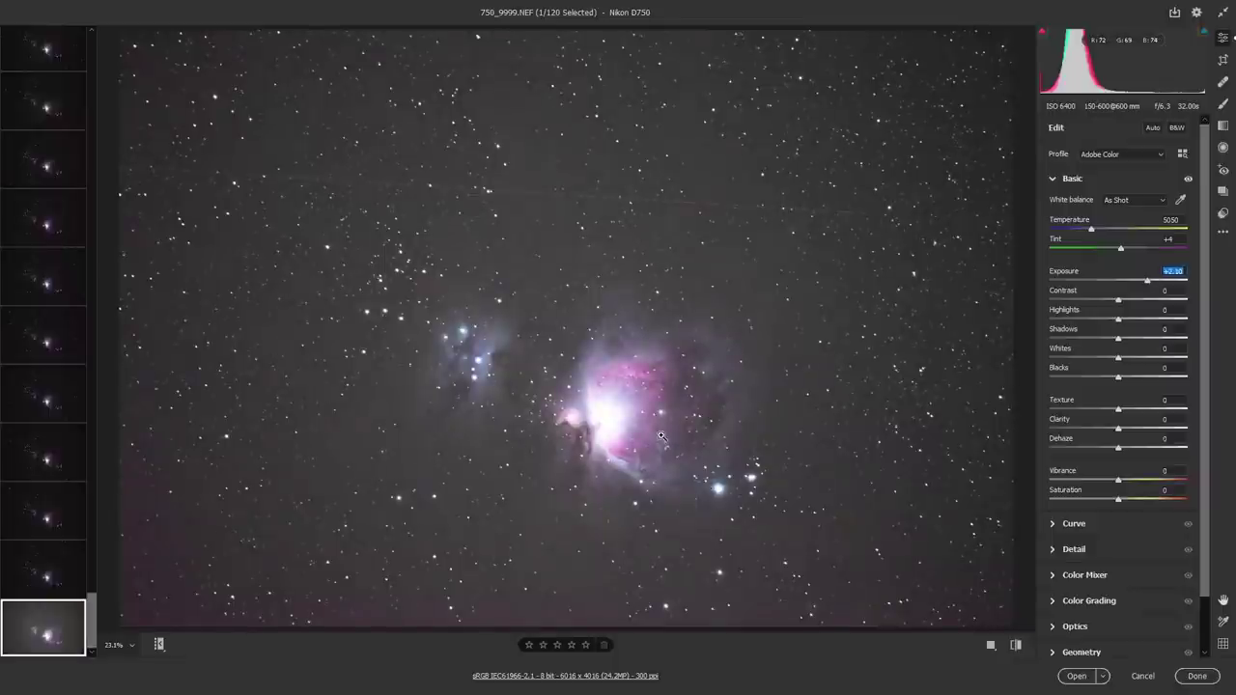
{"action": "scroll", "coordinate": [586, 373], "scroll_direction": "up", "scroll_amount": 3}
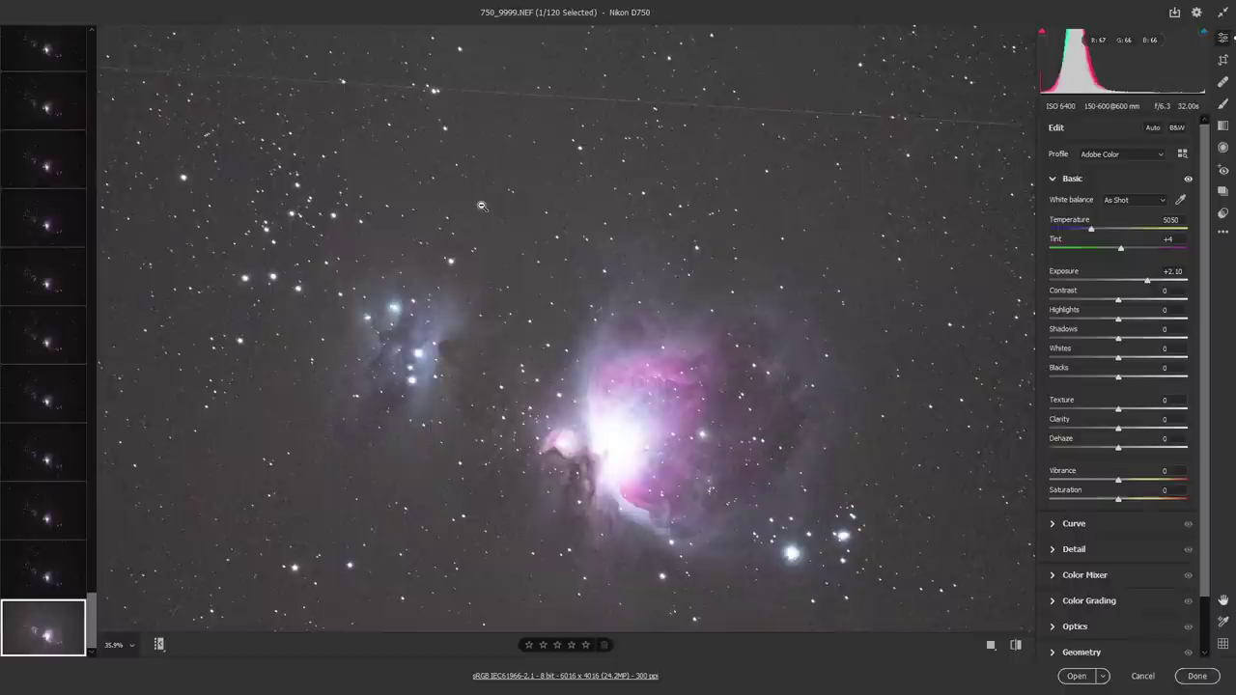
{"action": "left_click", "coordinate": [123, 651]}
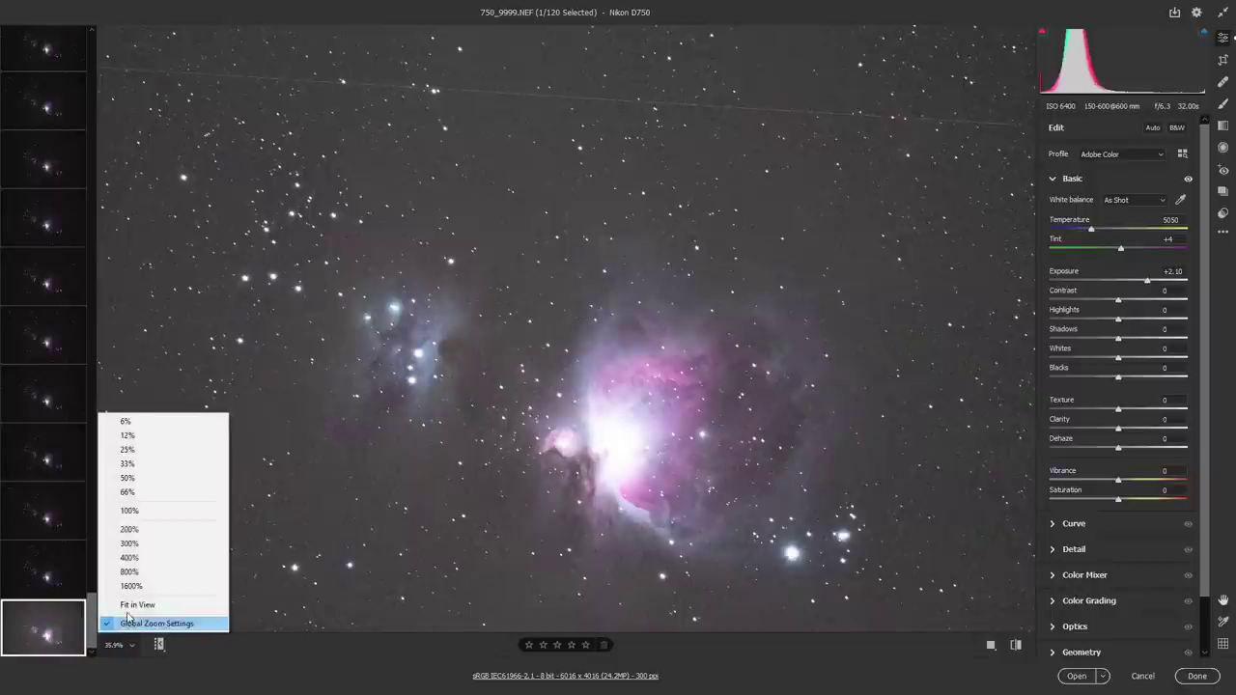
{"action": "left_click", "coordinate": [126, 602]}
Select frame 750_9934.NEF and examine the nebula's bright core up close
{"action": "left_click_drag", "start_coordinate": [92, 629], "coordinate": [113, 318]}
{"action": "left_click", "coordinate": [22, 338]}
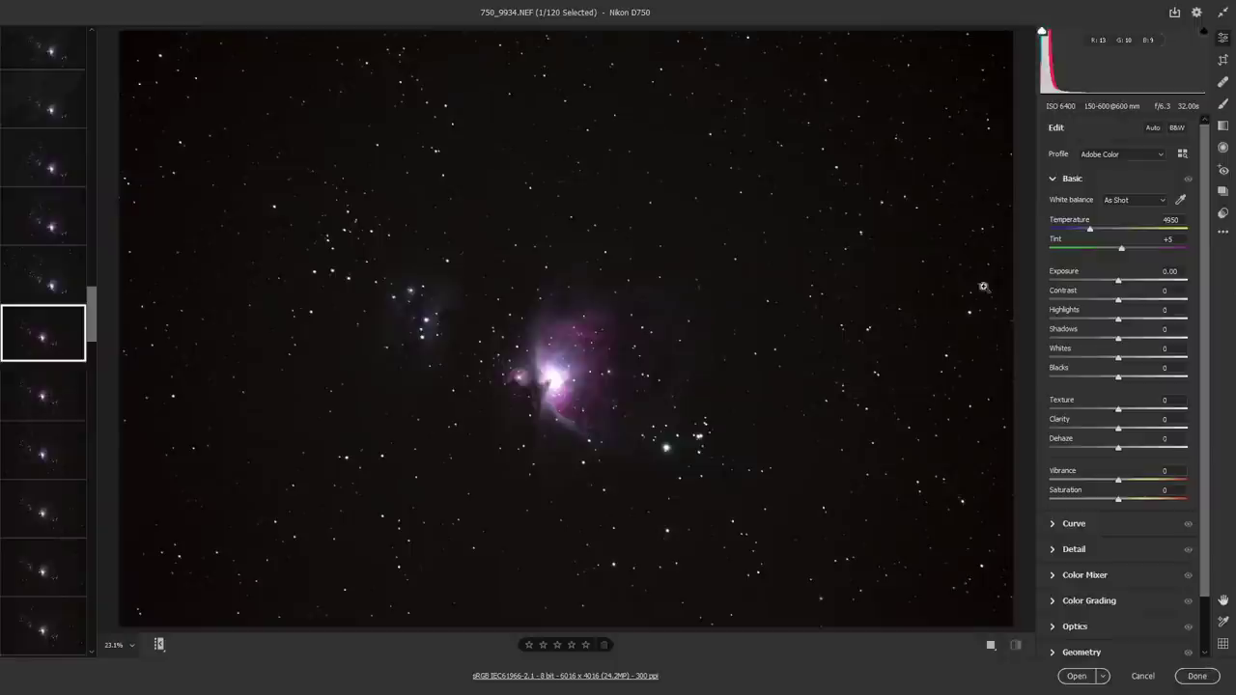
{"action": "left_click_drag", "start_coordinate": [569, 386], "coordinate": [543, 400]}
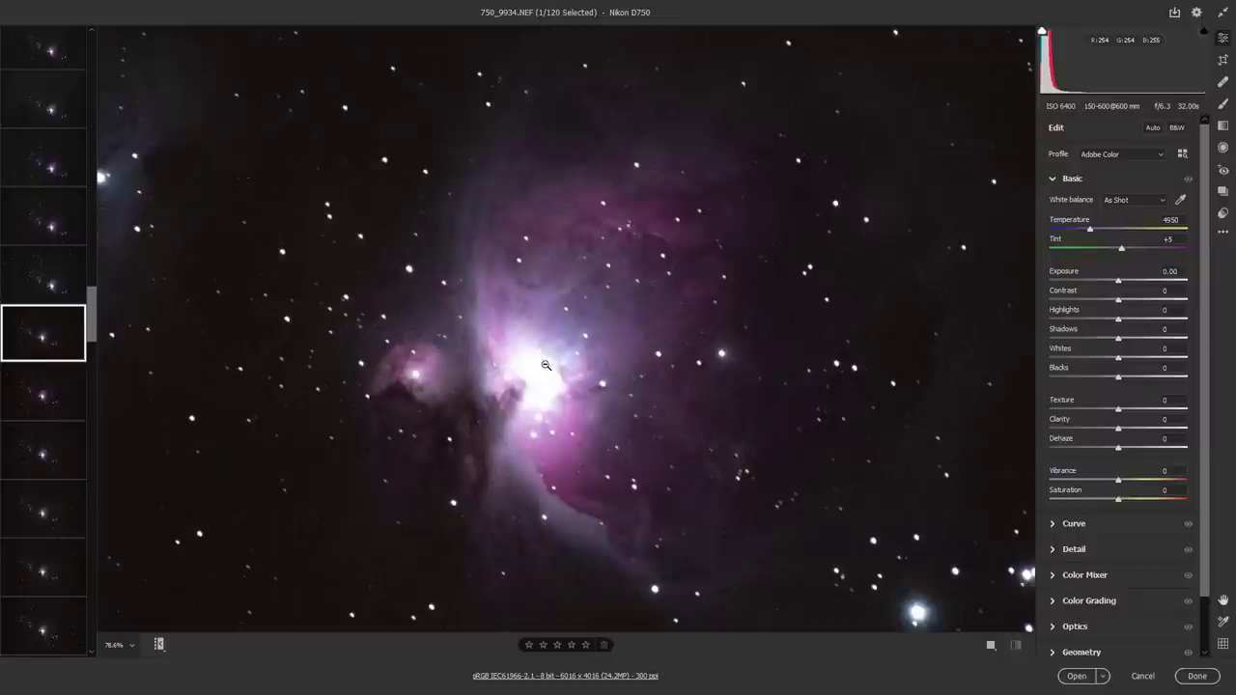
{"action": "left_click", "coordinate": [118, 645]}
{"action": "left_click", "coordinate": [125, 604]}
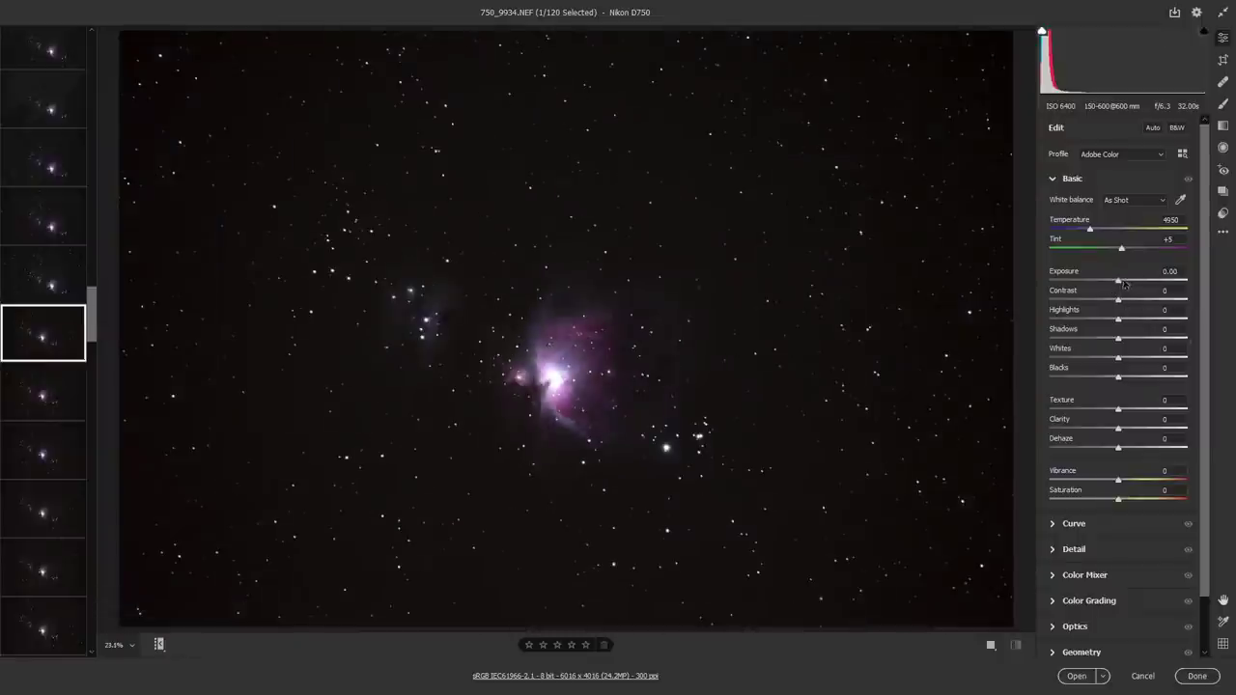
Set the exposure of 750_9934.NEF to +1.75 and check its effect on the nebula's core
{"action": "left_click_drag", "start_coordinate": [1120, 281], "coordinate": [1137, 282]}
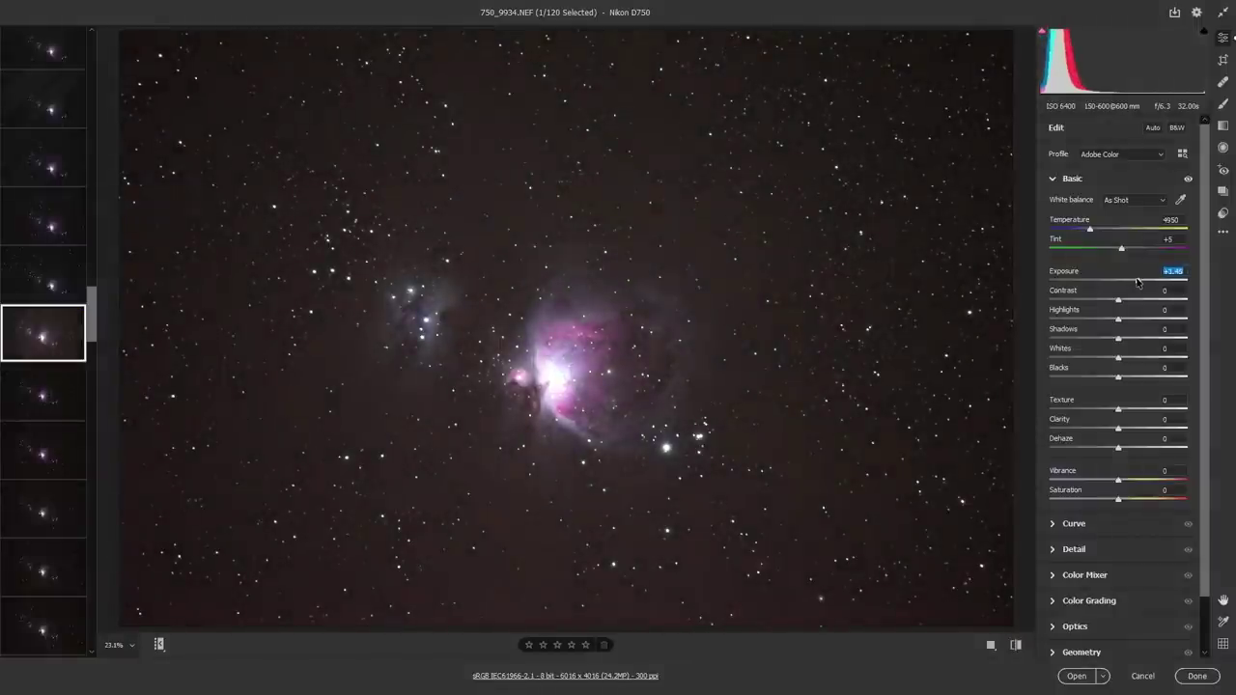
{"action": "left_click_drag", "start_coordinate": [1141, 284], "coordinate": [1134, 283]}
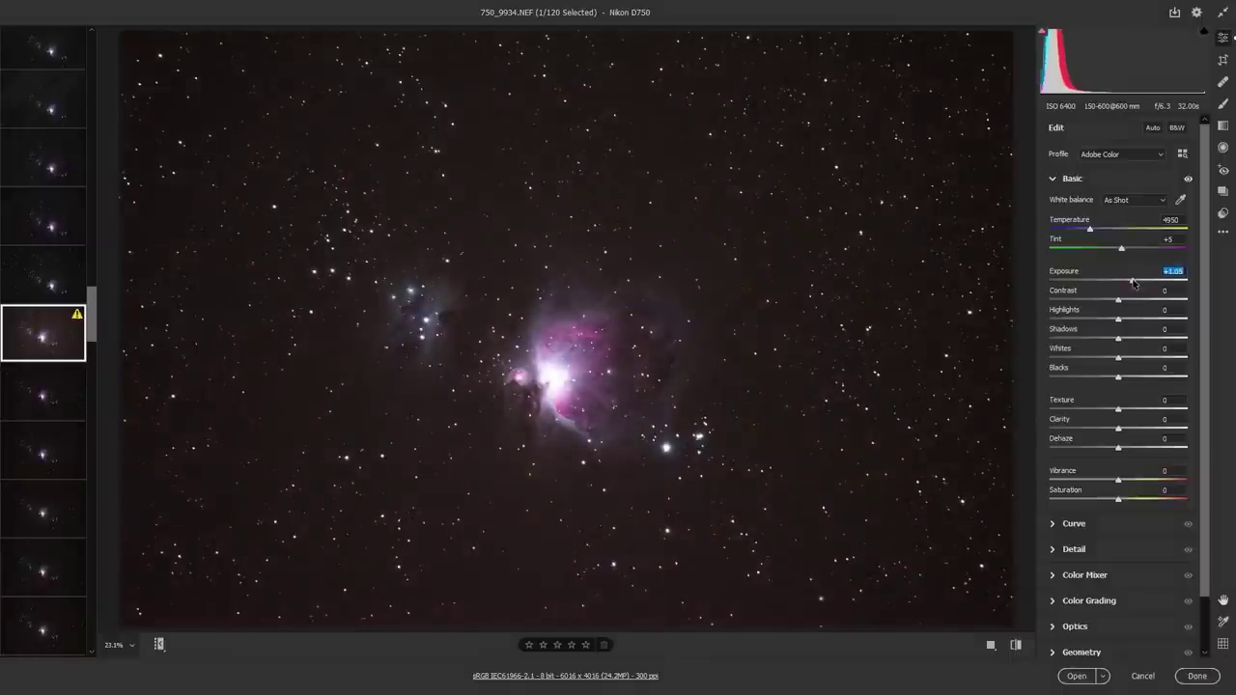
{"action": "left_click_drag", "start_coordinate": [1134, 282], "coordinate": [1130, 282]}
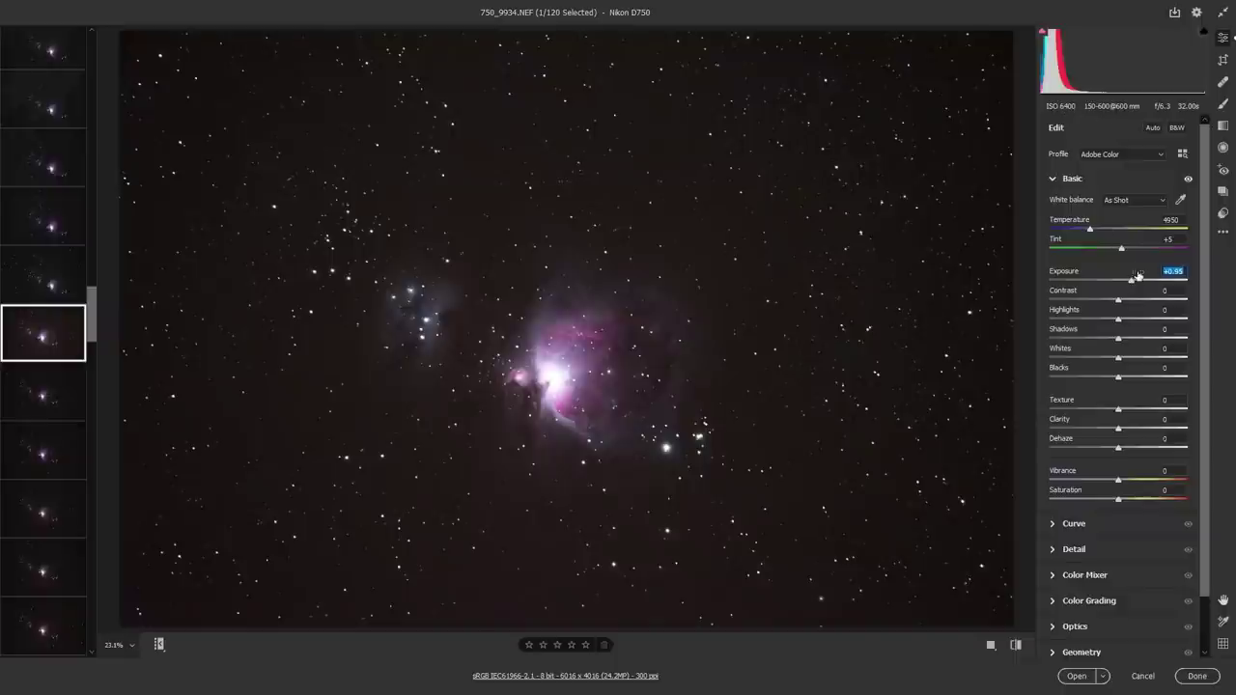
{"action": "left_click_drag", "start_coordinate": [1132, 280], "coordinate": [1134, 280]}
{"action": "left_click_drag", "start_coordinate": [1137, 281], "coordinate": [1146, 281]}
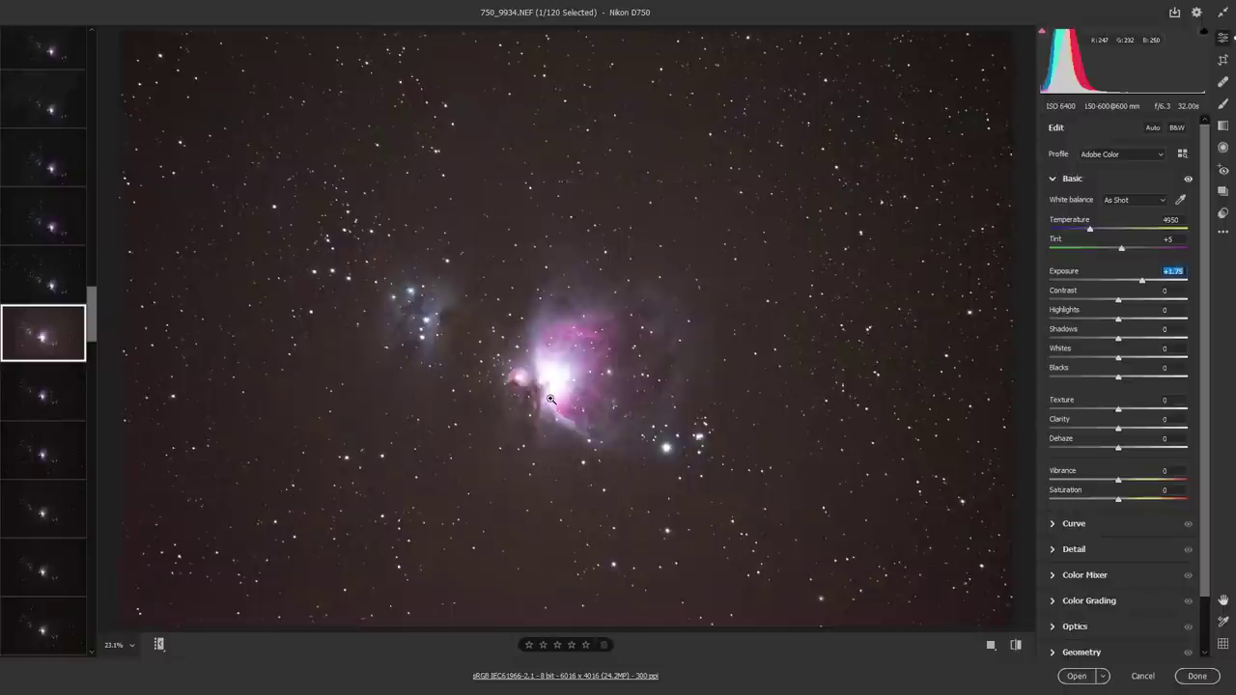
{"action": "scroll", "coordinate": [552, 384], "scroll_direction": "up", "scroll_amount": 5}
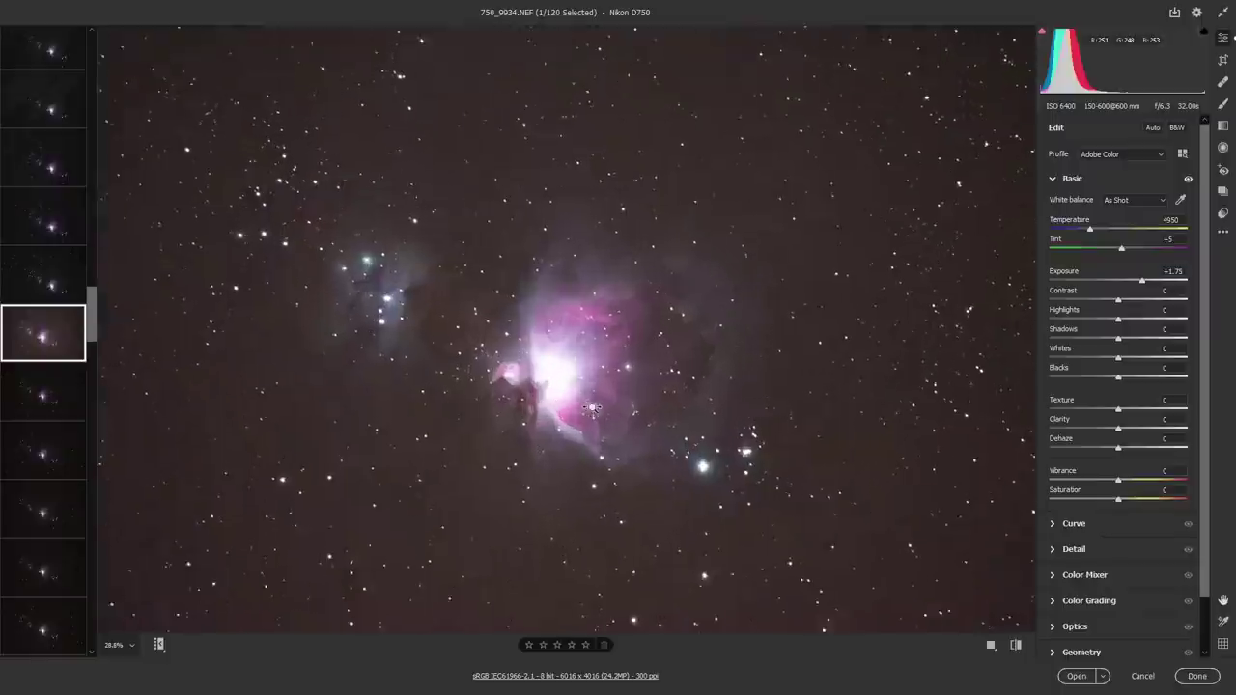
{"action": "left_click", "coordinate": [117, 644]}
{"action": "left_click", "coordinate": [118, 605]}
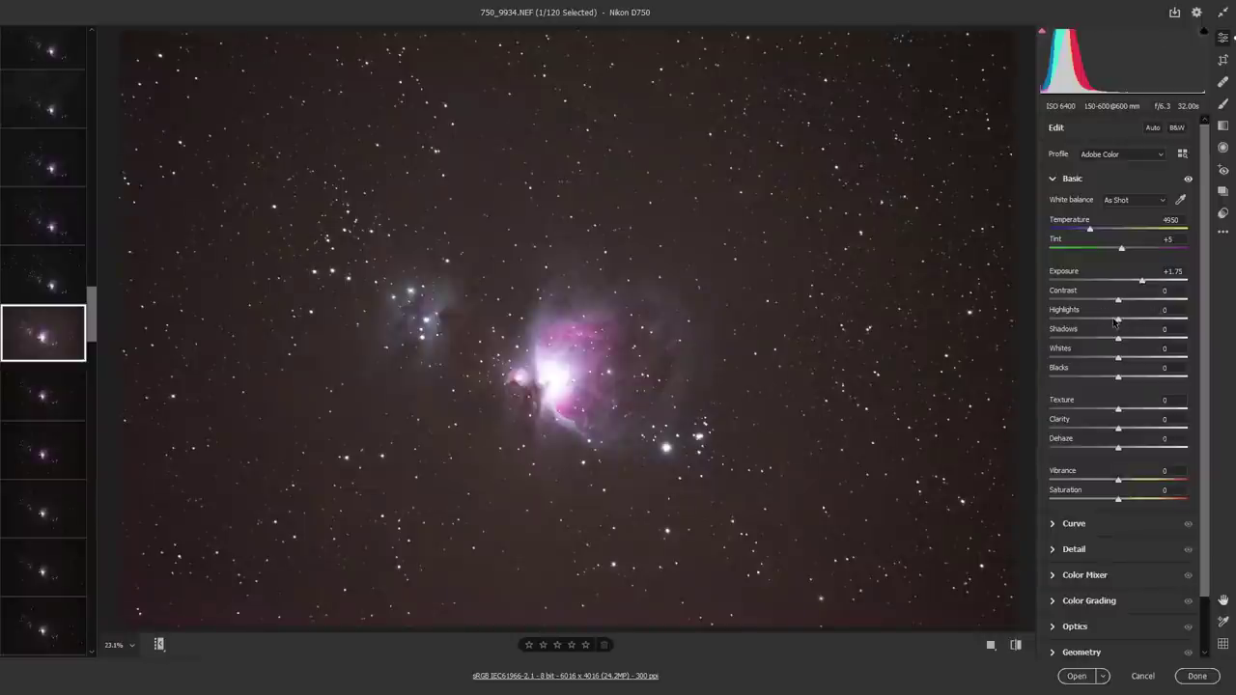
Try Highlights at -100 on 750_9934.NEF, inspect the nebula's core, and reset Highlights to 0
{"action": "left_click_drag", "start_coordinate": [1118, 318], "coordinate": [1000, 322]}
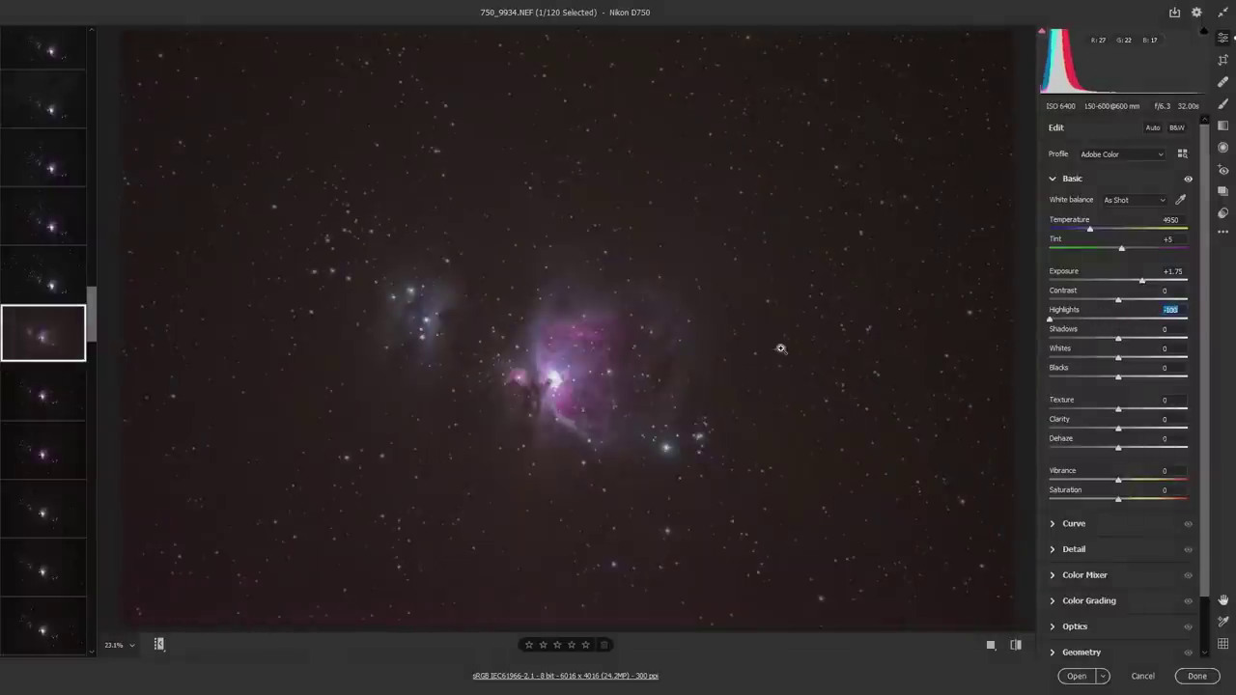
{"action": "scroll", "coordinate": [543, 394], "scroll_direction": "up", "scroll_amount": 5}
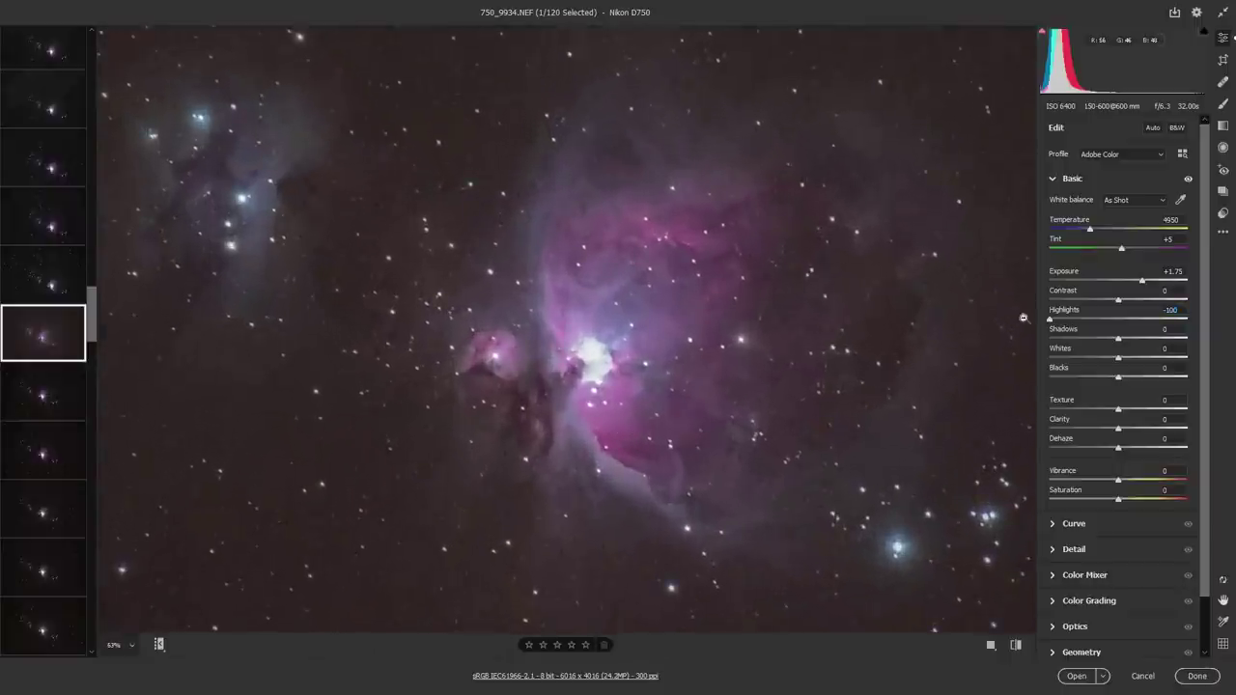
{"action": "left_click", "coordinate": [1118, 319]}
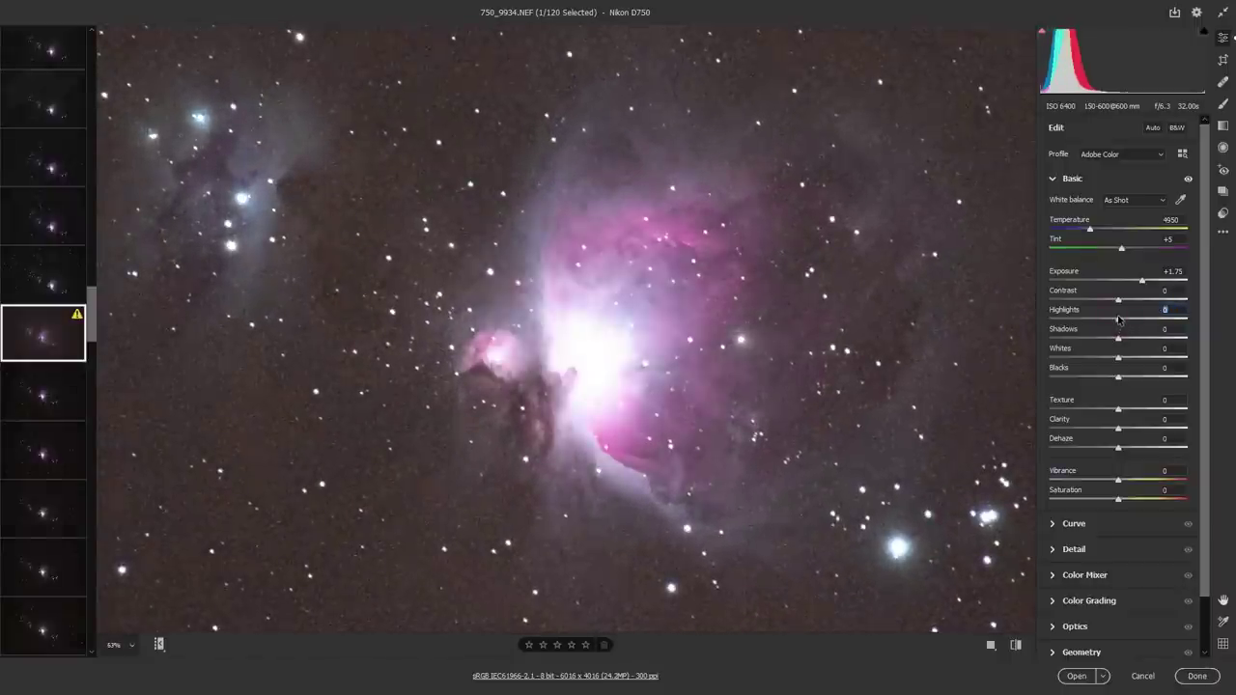
Set Highlights to -100 and Exposure to +2.15 on 750_9934.NEF, checking the nebula's core up close and in the full frame
{"action": "left_click_drag", "start_coordinate": [1116, 318], "coordinate": [963, 320]}
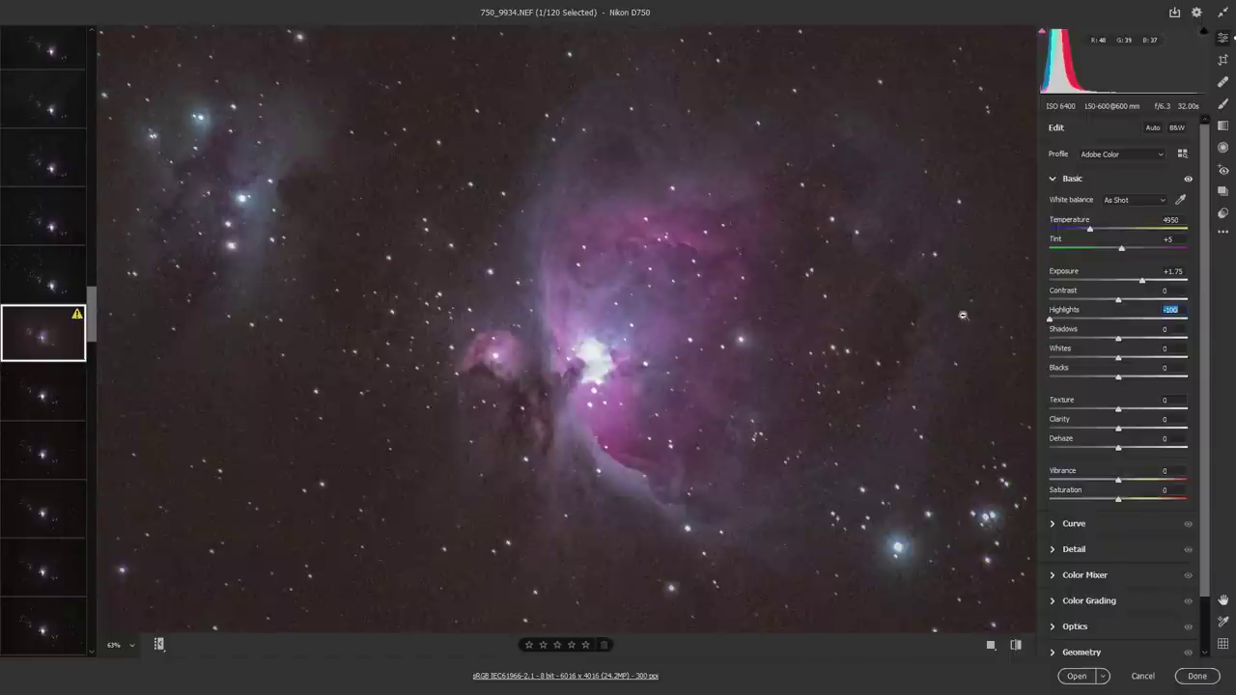
{"action": "left_click_drag", "start_coordinate": [595, 386], "coordinate": [607, 377]}
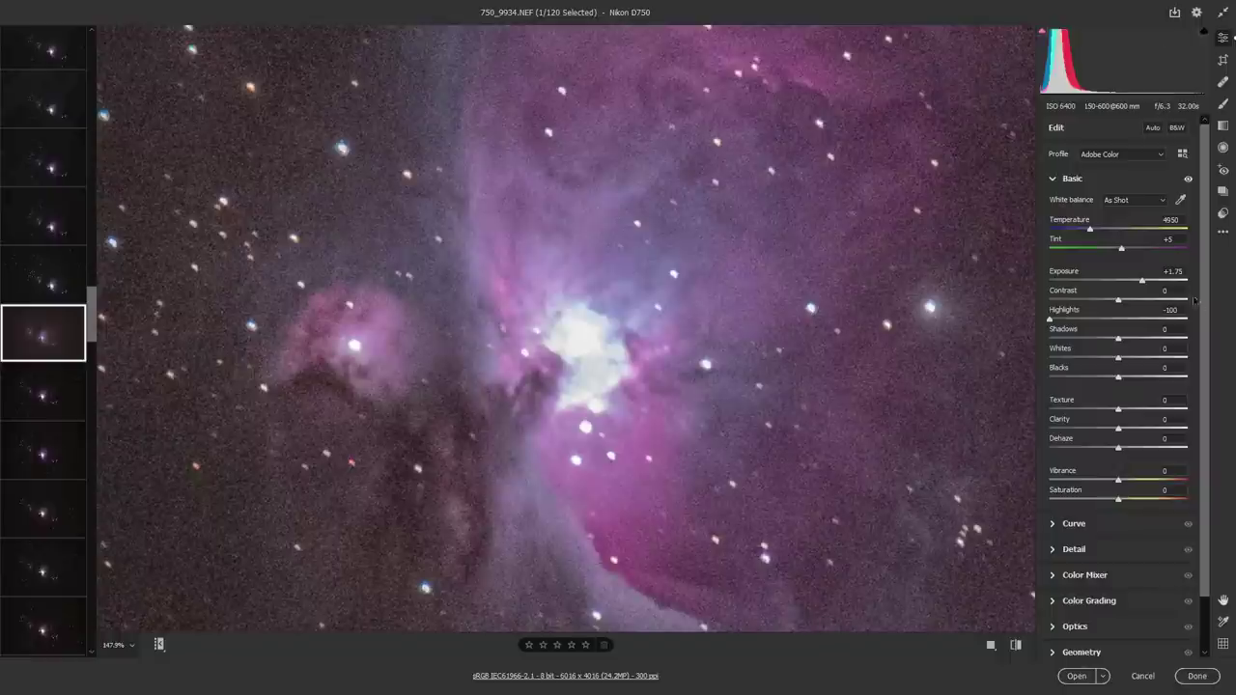
{"action": "mouse_move", "coordinate": [1142, 281]}
{"action": "left_mouse_down"}
{"action": "mouse_move", "coordinate": [1110, 281]}
{"action": "mouse_move", "coordinate": [1147, 281]}
{"action": "left_mouse_up"}
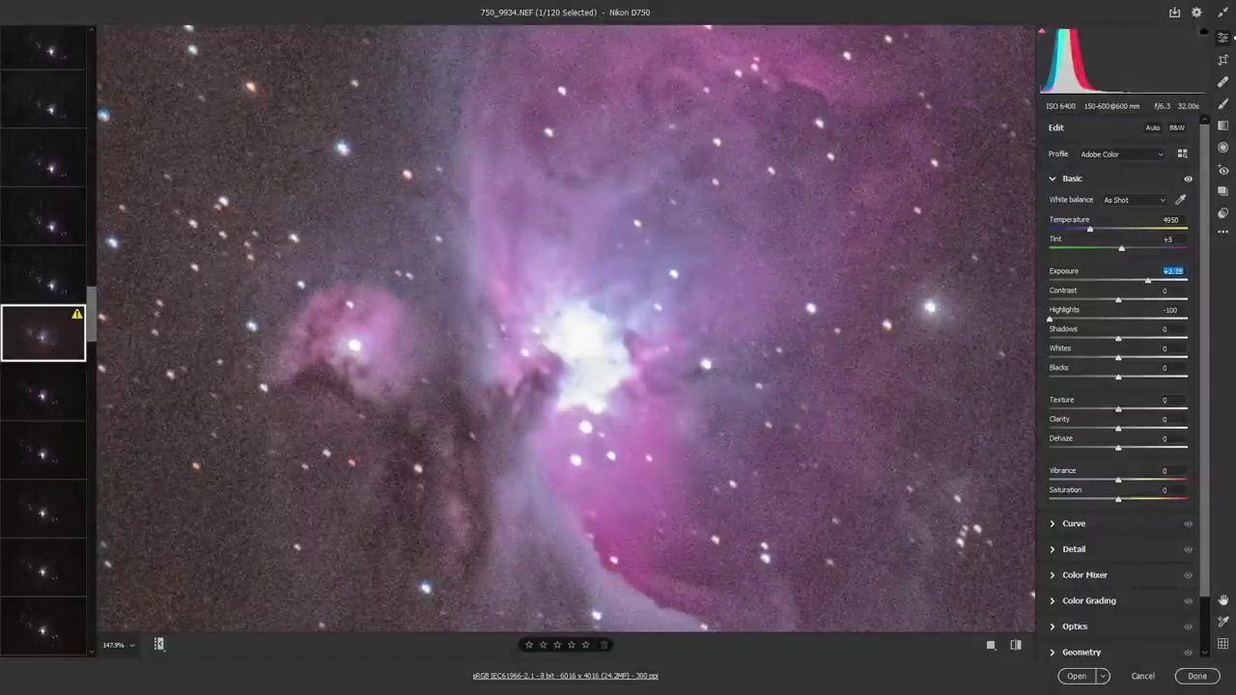
{"action": "left_click", "coordinate": [133, 645]}
{"action": "left_click", "coordinate": [145, 599]}
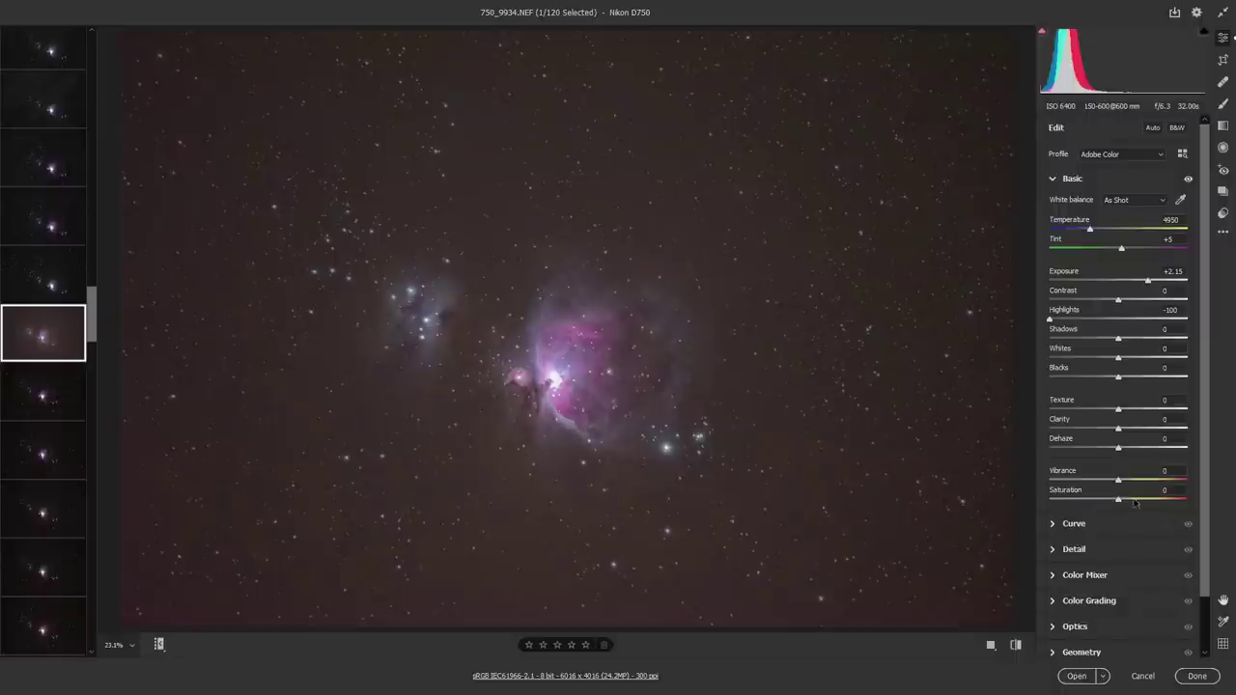
Exaggerate Saturation to +100 and neutralize the sky's color cast with Temperature 4100 and Tint +3
{"action": "left_click_drag", "start_coordinate": [1116, 500], "coordinate": [1223, 503]}
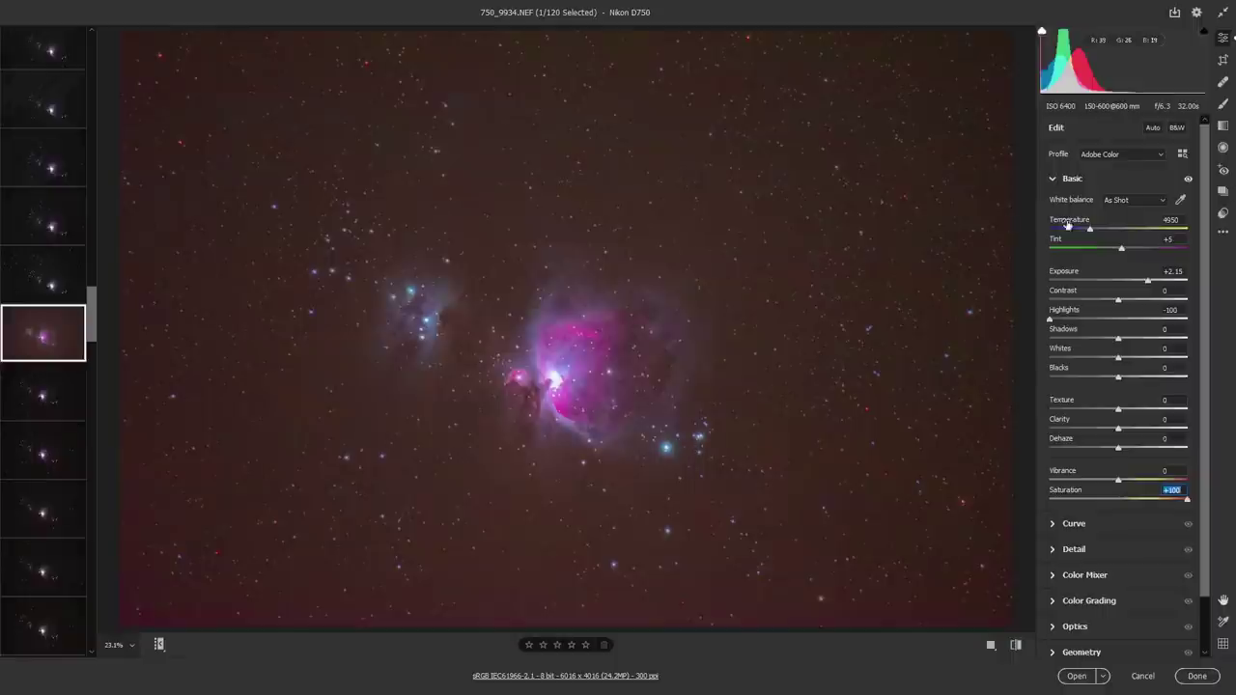
{"action": "left_click_drag", "start_coordinate": [1089, 229], "coordinate": [1078, 231]}
{"action": "double_click", "coordinate": [1120, 250]}
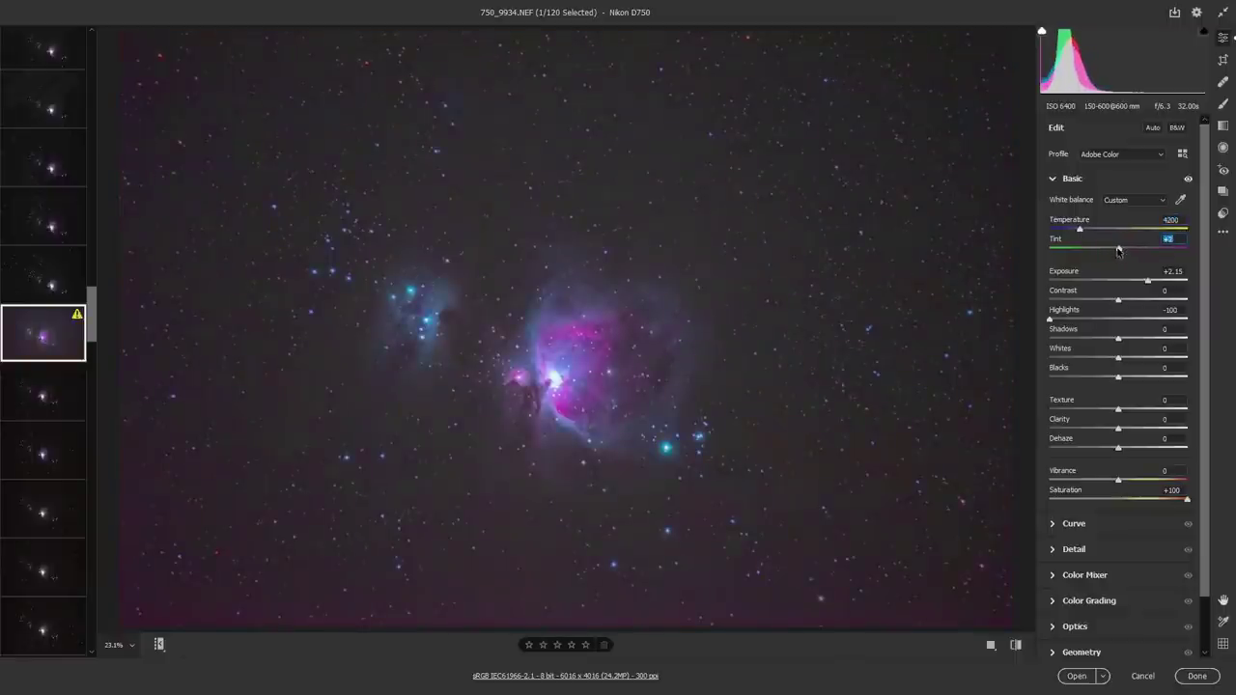
{"action": "left_click", "coordinate": [1081, 230]}
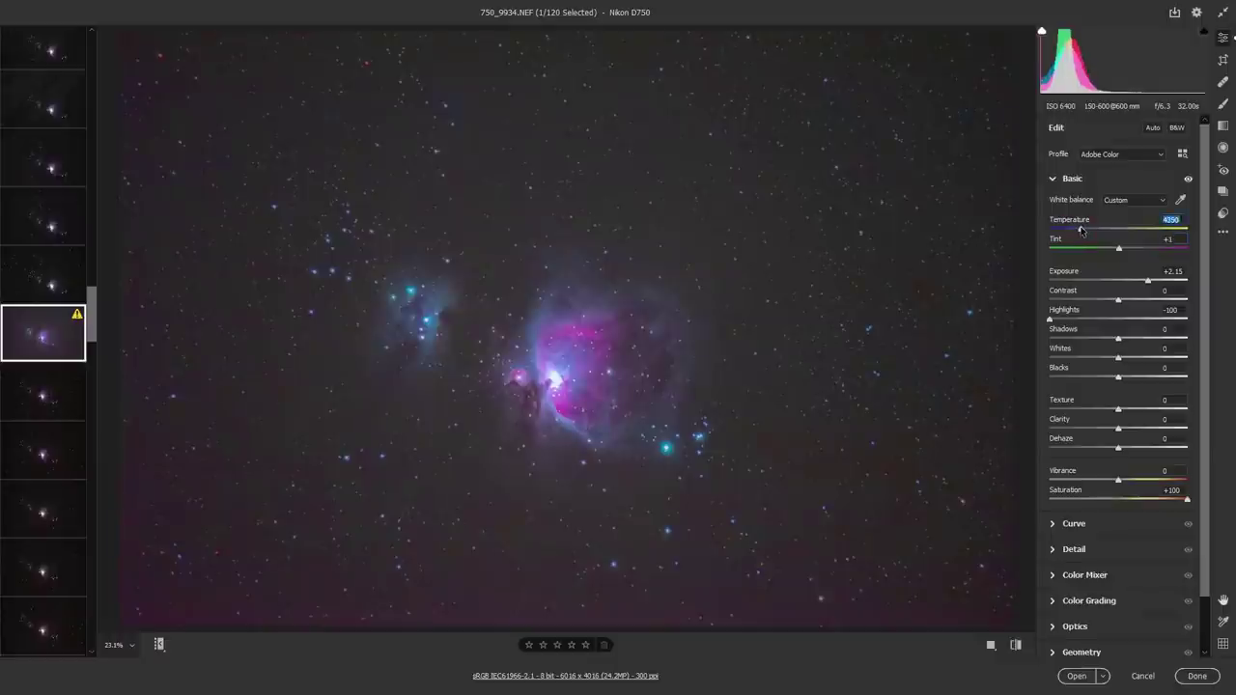
{"action": "key", "text": "Up"}
{"action": "key", "text": "Up"}
{"action": "key", "text": "Up"}
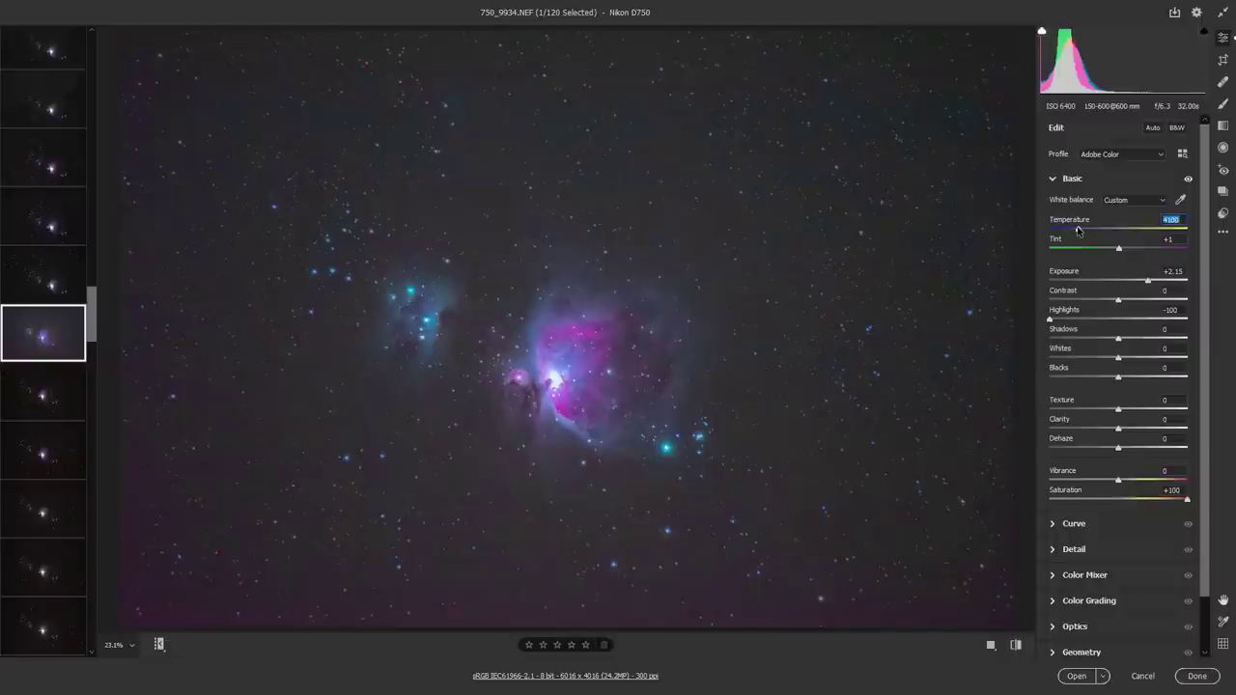
{"action": "left_click", "coordinate": [1118, 249]}
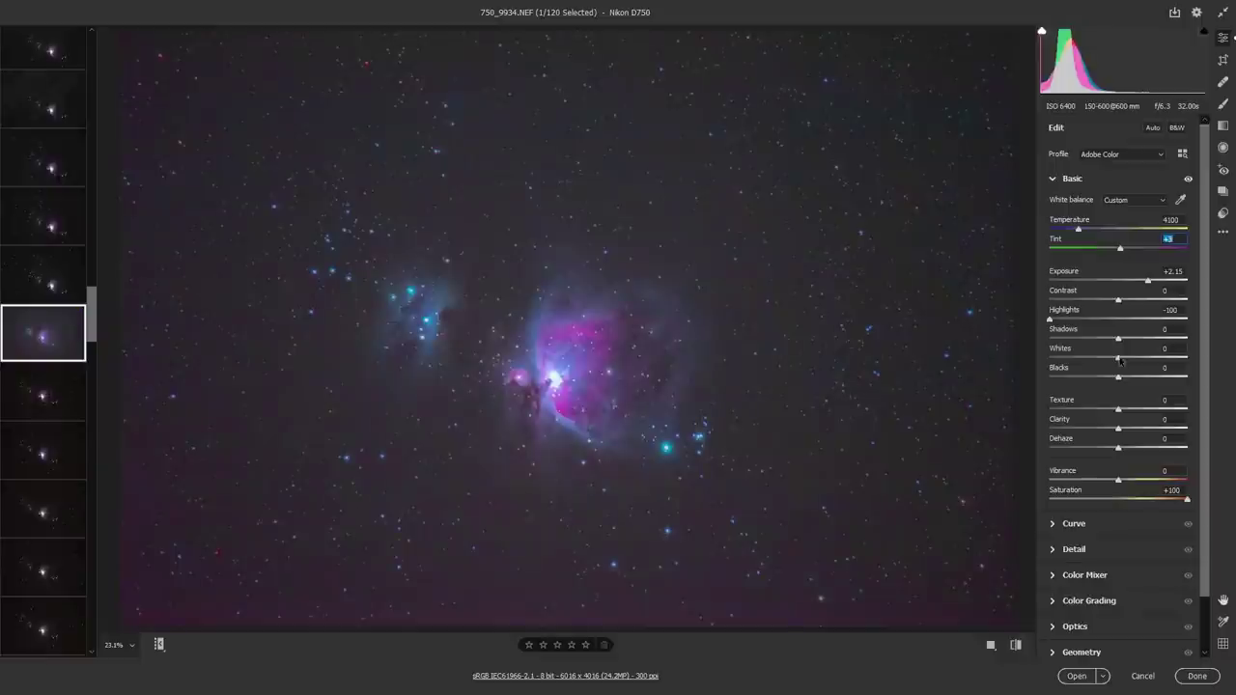
Set Saturation to +26, Blacks to +9 and Whites to +2, keeping Shadows and Contrast at 0
{"action": "left_click_drag", "start_coordinate": [1187, 504], "coordinate": [1143, 493]}
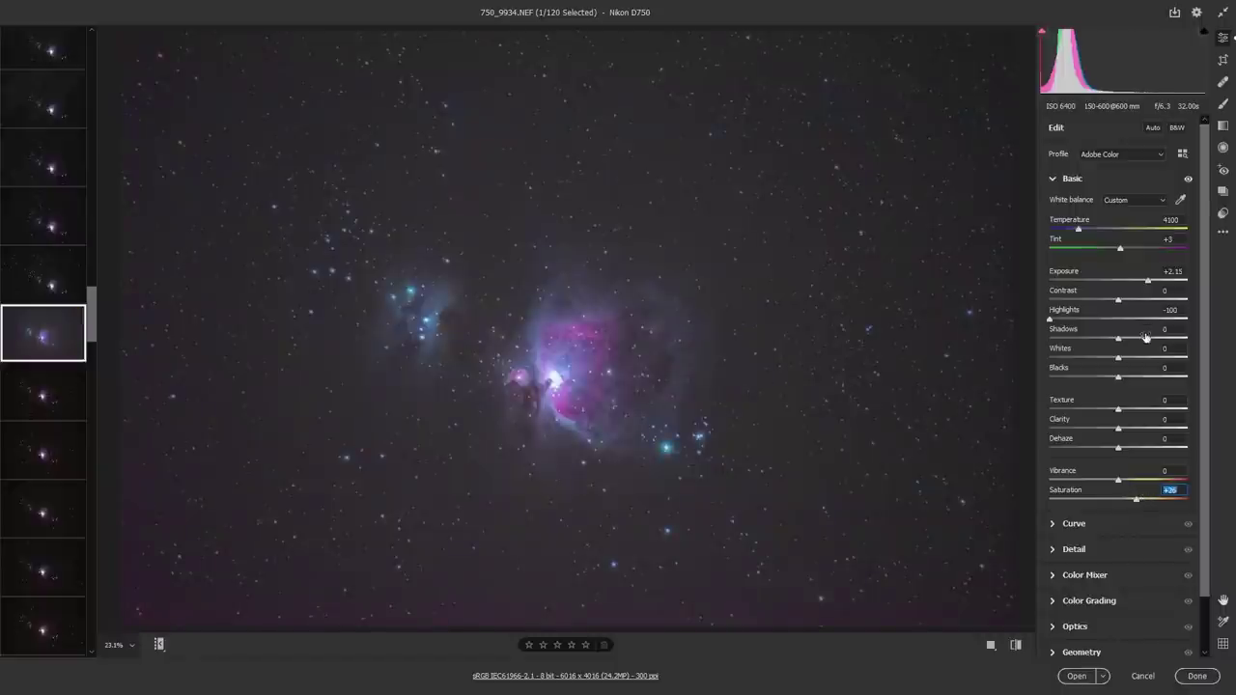
{"action": "left_click_drag", "start_coordinate": [1117, 340], "coordinate": [1123, 340]}
{"action": "mouse_move", "coordinate": [1115, 300]}
{"action": "left_mouse_down"}
{"action": "mouse_move", "coordinate": [1135, 299]}
{"action": "mouse_move", "coordinate": [1115, 299]}
{"action": "left_mouse_up"}
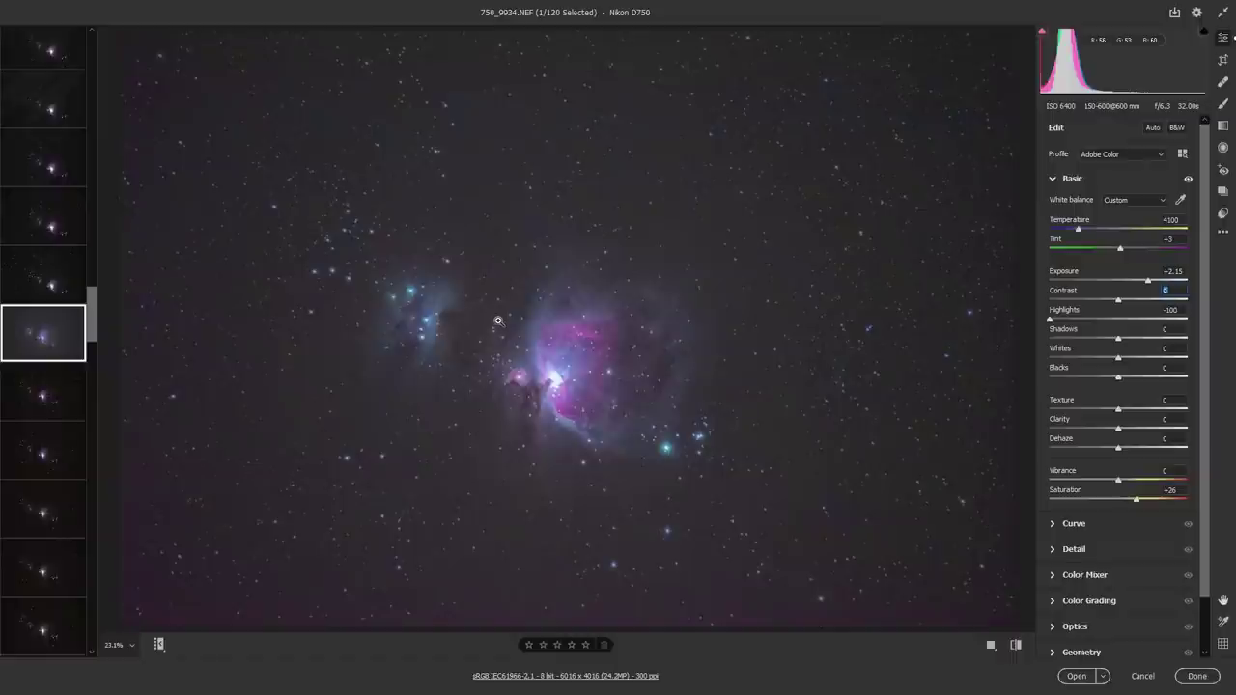
{"action": "mouse_move", "coordinate": [1117, 376]}
{"action": "left_mouse_down"}
{"action": "mouse_move", "coordinate": [1079, 371]}
{"action": "mouse_move", "coordinate": [1123, 374]}
{"action": "mouse_move", "coordinate": [1149, 359]}
{"action": "mouse_move", "coordinate": [1124, 361]}
{"action": "left_mouse_up"}
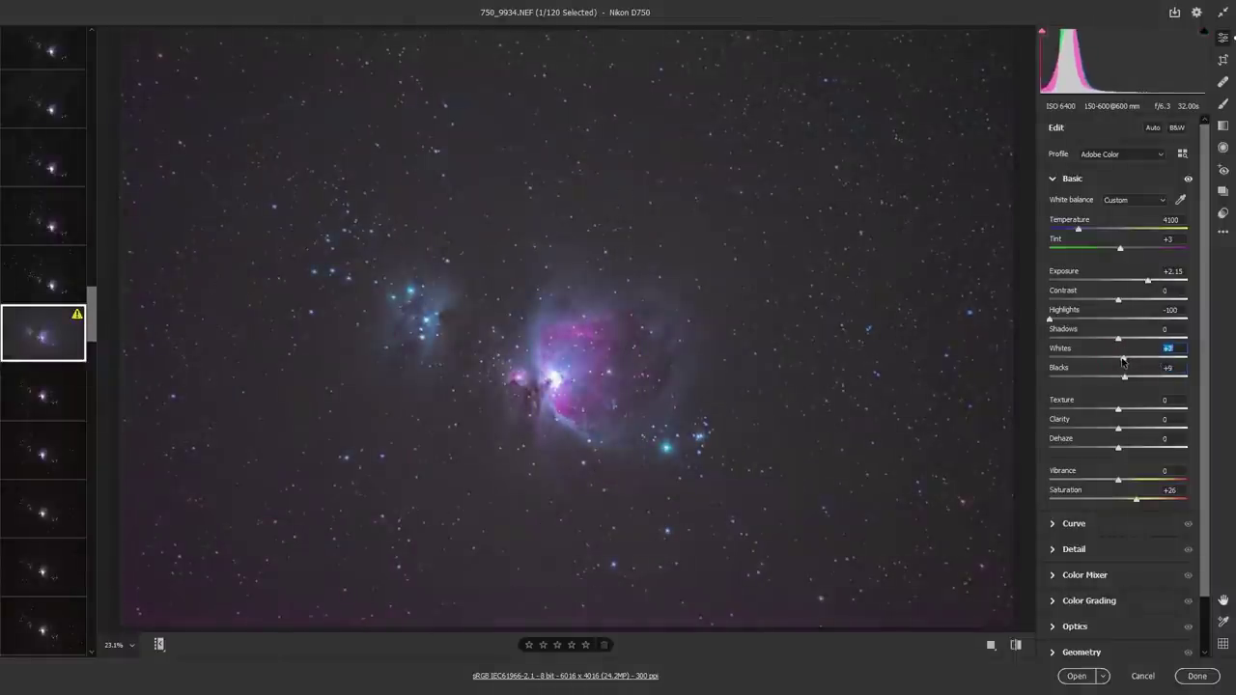
{"action": "left_click_drag", "start_coordinate": [1119, 360], "coordinate": [1117, 361]}
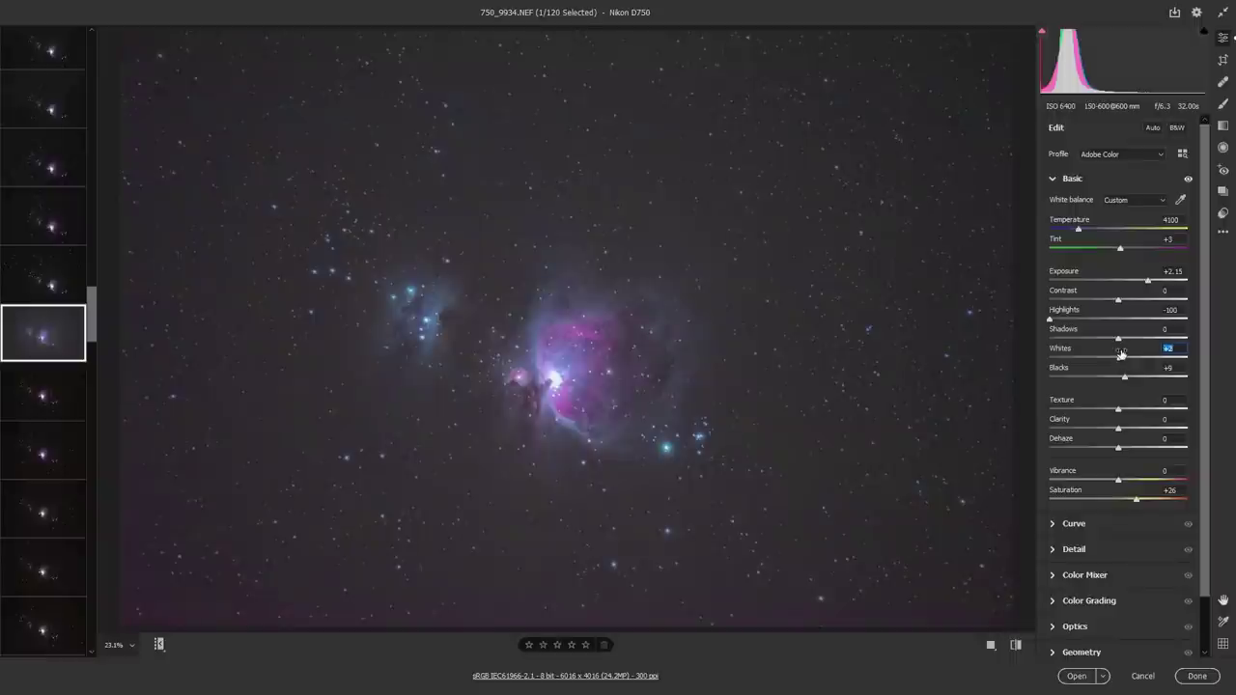
Set the detail Sharpening to 0 while viewing the faint stars beside the nebula up close
{"action": "scroll", "coordinate": [1115, 405], "scroll_direction": "down", "scroll_amount": 1}
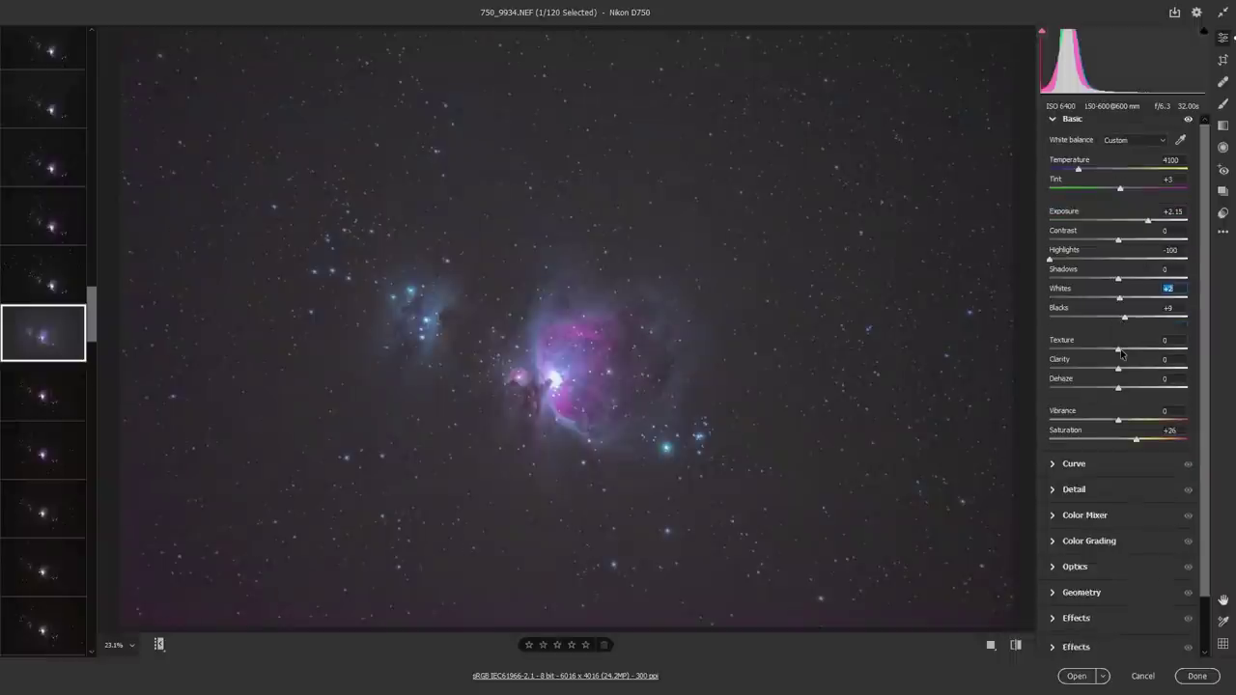
{"action": "left_click", "coordinate": [1057, 492]}
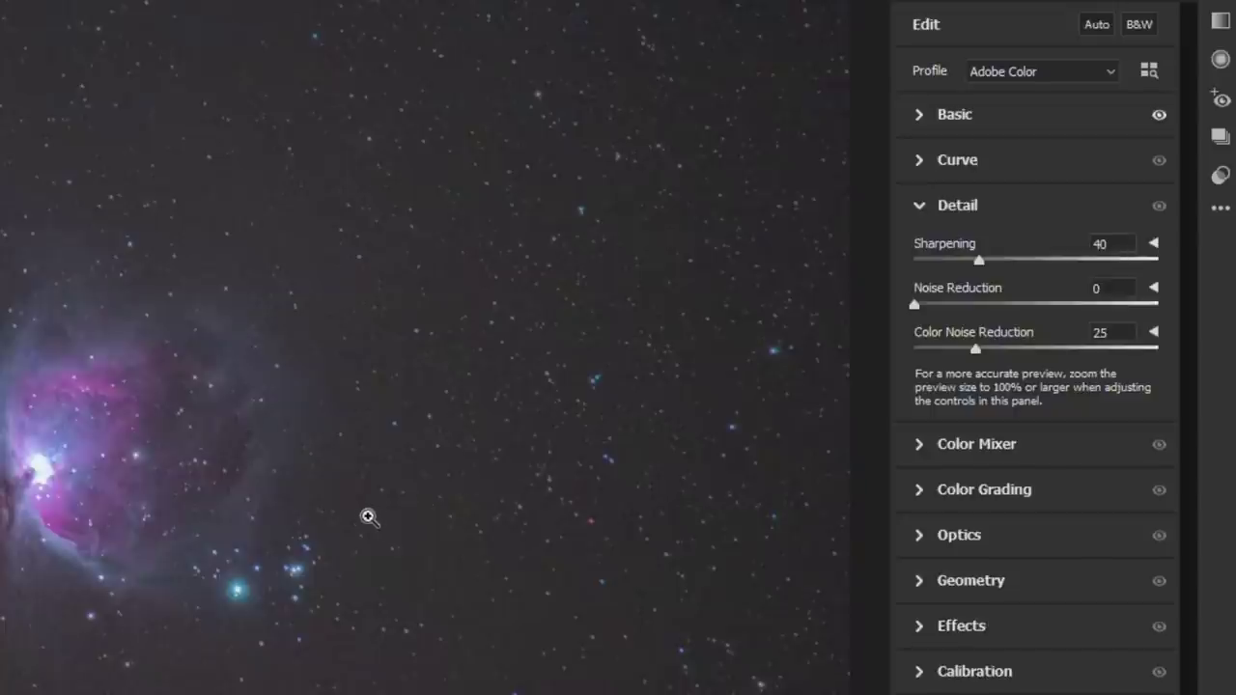
{"action": "left_click", "coordinate": [343, 436]}
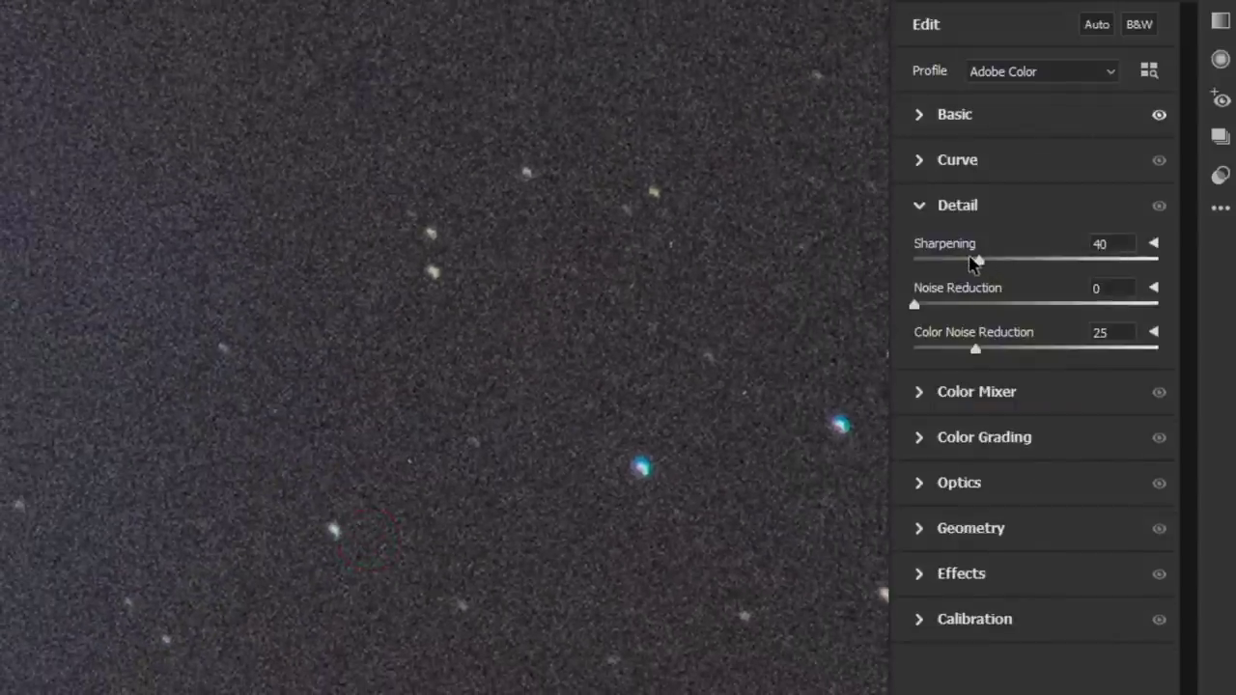
{"action": "left_click_drag", "start_coordinate": [980, 266], "coordinate": [855, 264]}
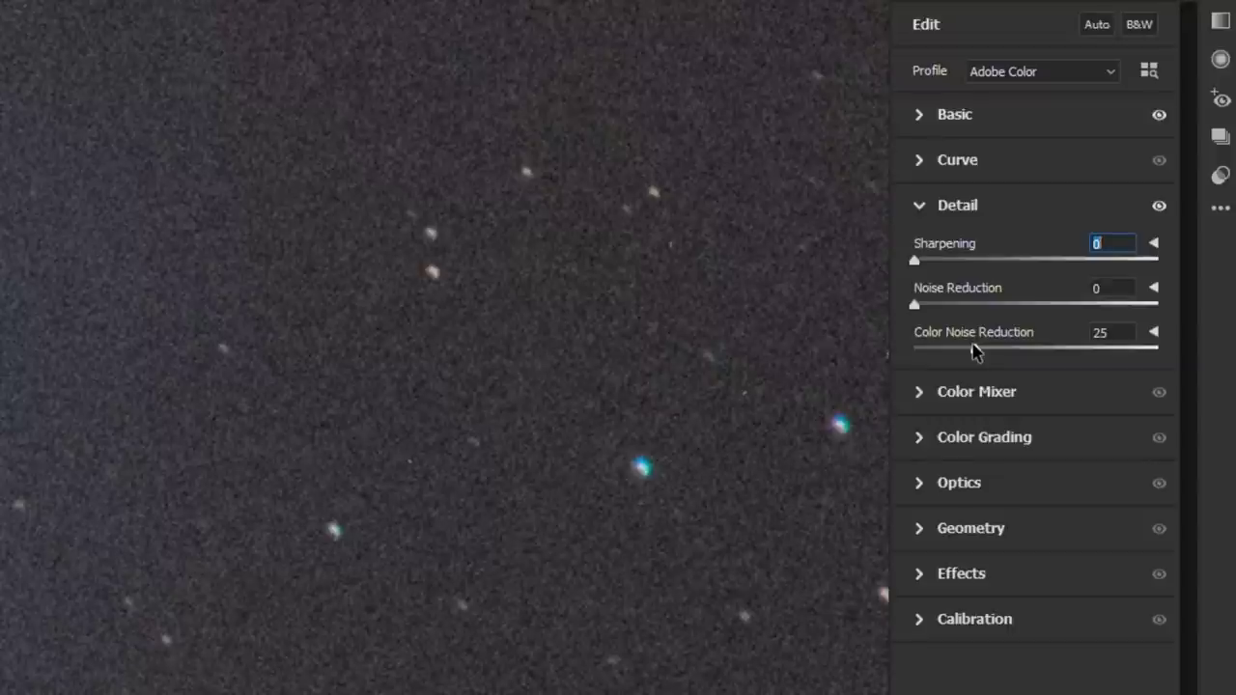
Try Color Noise Reduction at 0 on the enlarged star field, and restore it to 25
{"action": "key", "text": "Tab"}
{"action": "key", "text": "Tab"}
{"action": "type", "text": "0"}
{"action": "key", "text": "Return"}
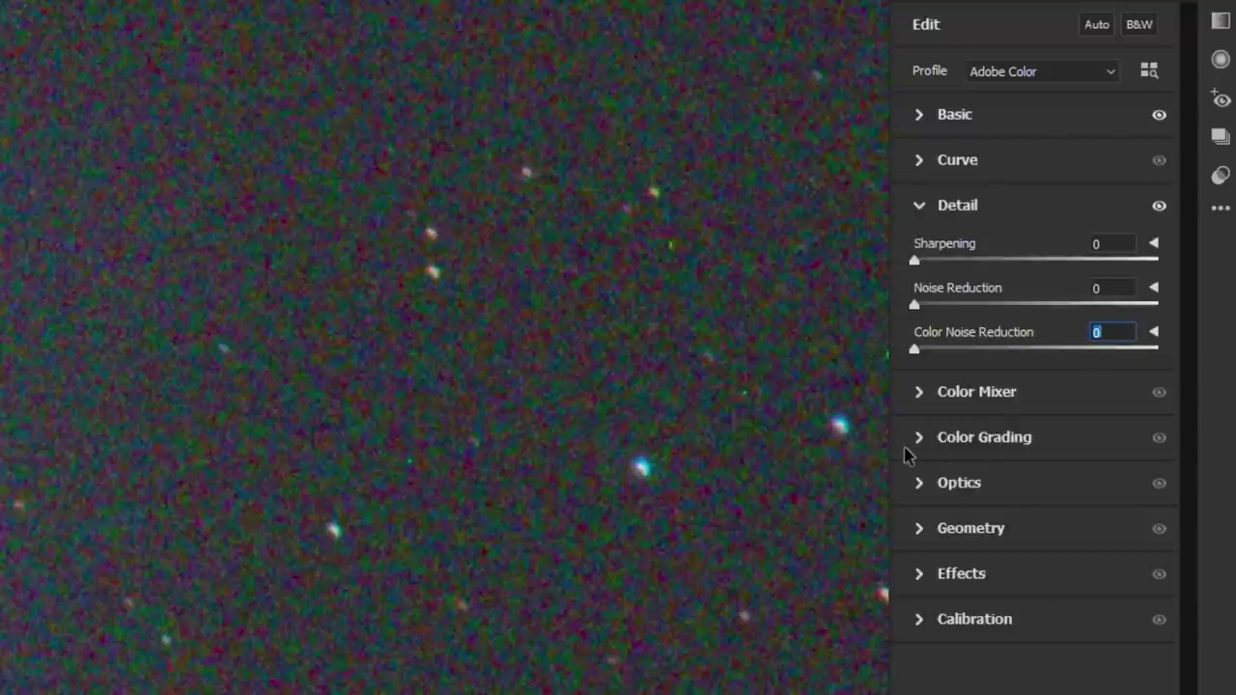
{"action": "left_click_drag", "start_coordinate": [920, 352], "coordinate": [980, 355]}
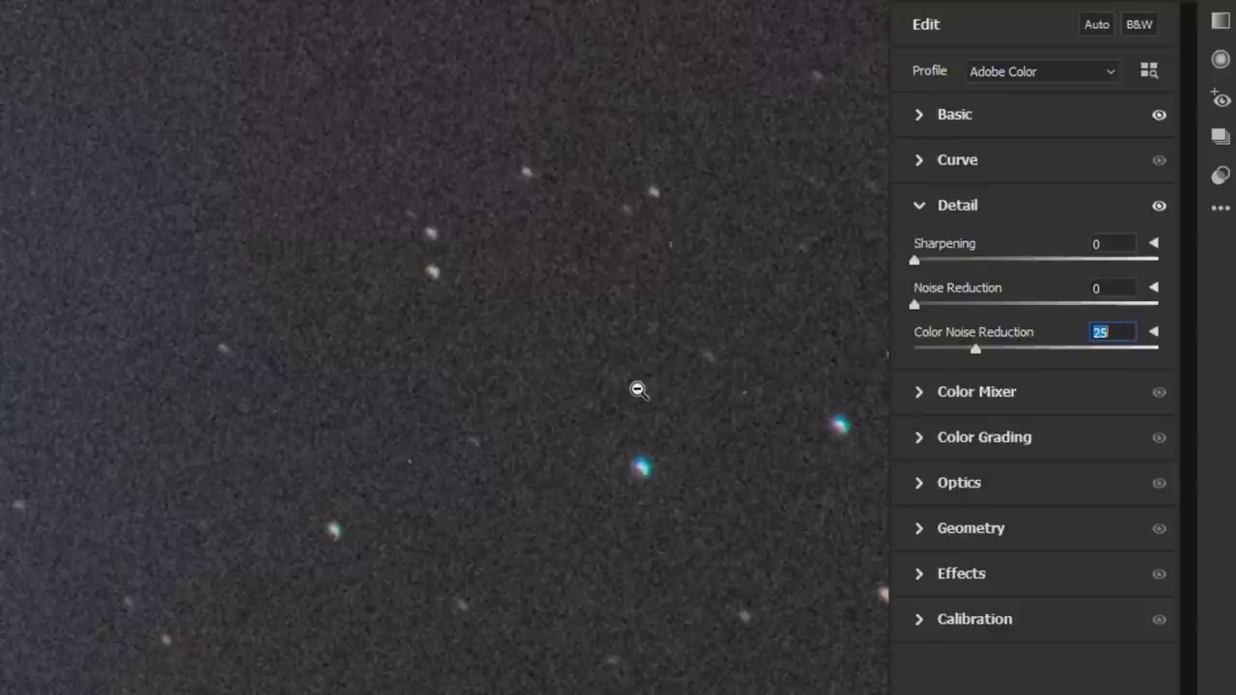
Try Noise Reduction at 30 and 14 on the nebula's detail, reset it to 0, and return to the full frame
{"action": "left_click", "coordinate": [573, 405], "text": "alt"}
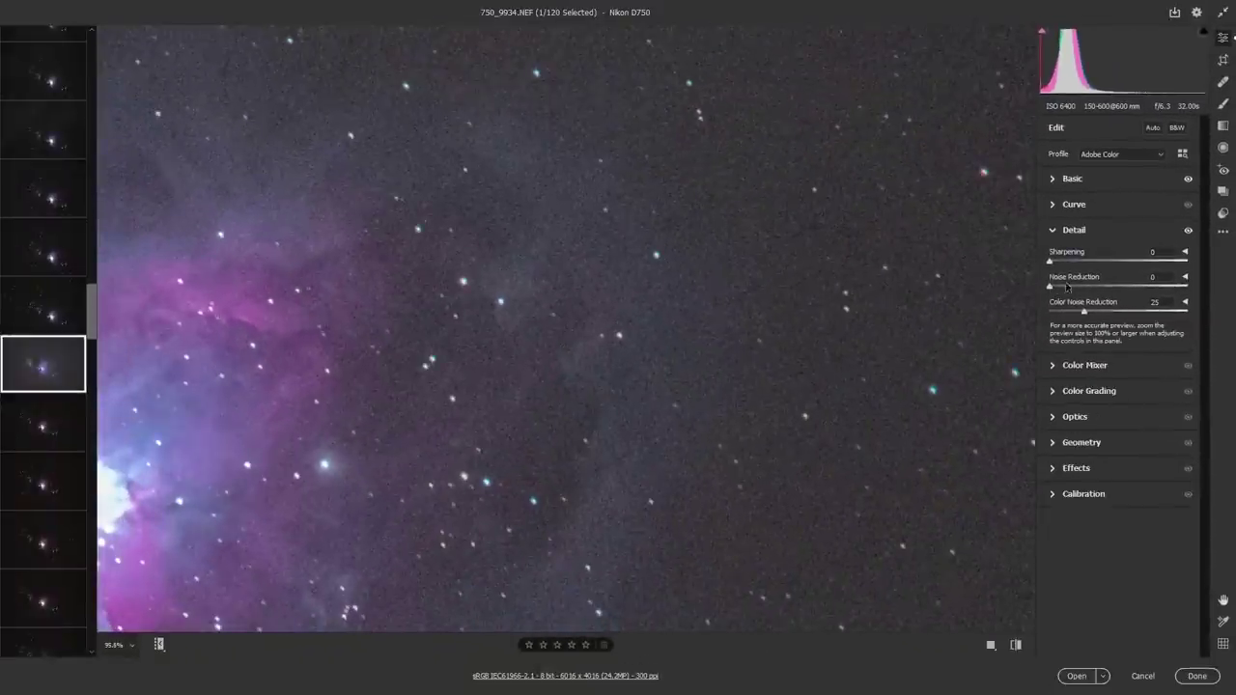
{"action": "left_click_drag", "start_coordinate": [1055, 288], "coordinate": [1087, 286]}
{"action": "scroll", "coordinate": [157, 386], "scroll_direction": "up", "scroll_amount": 5}
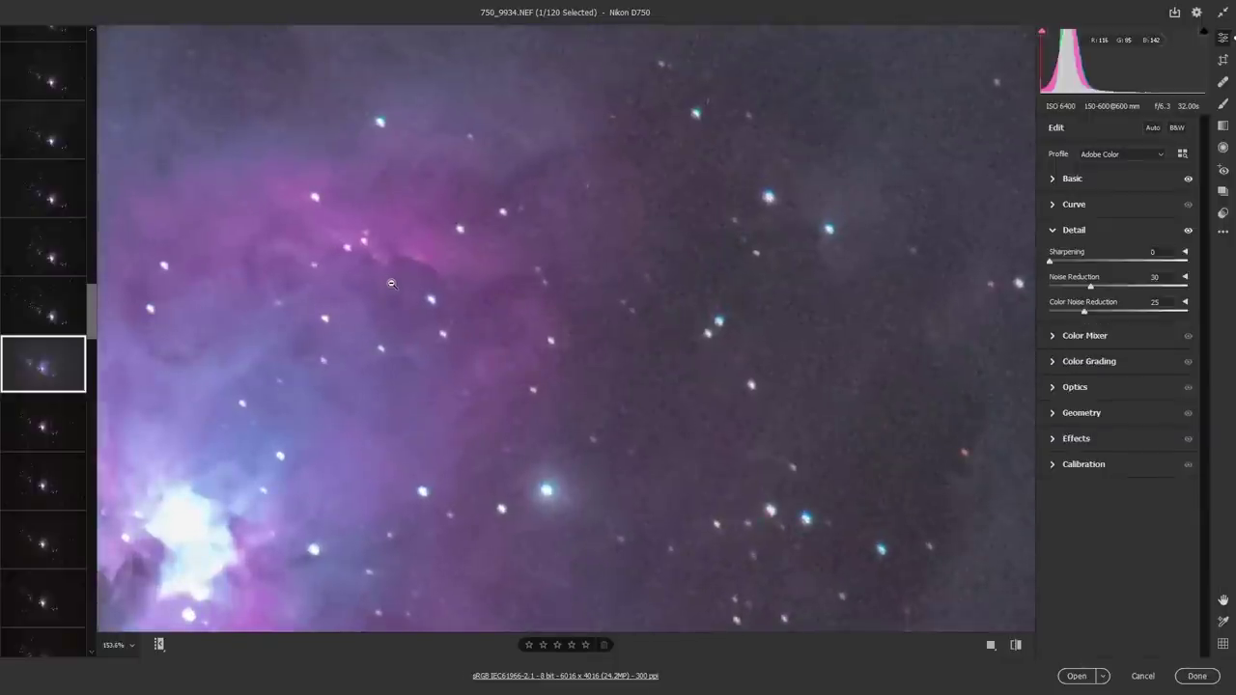
{"action": "left_click_drag", "start_coordinate": [1091, 286], "coordinate": [1046, 286]}
{"action": "left_click_drag", "start_coordinate": [1053, 289], "coordinate": [1071, 295]}
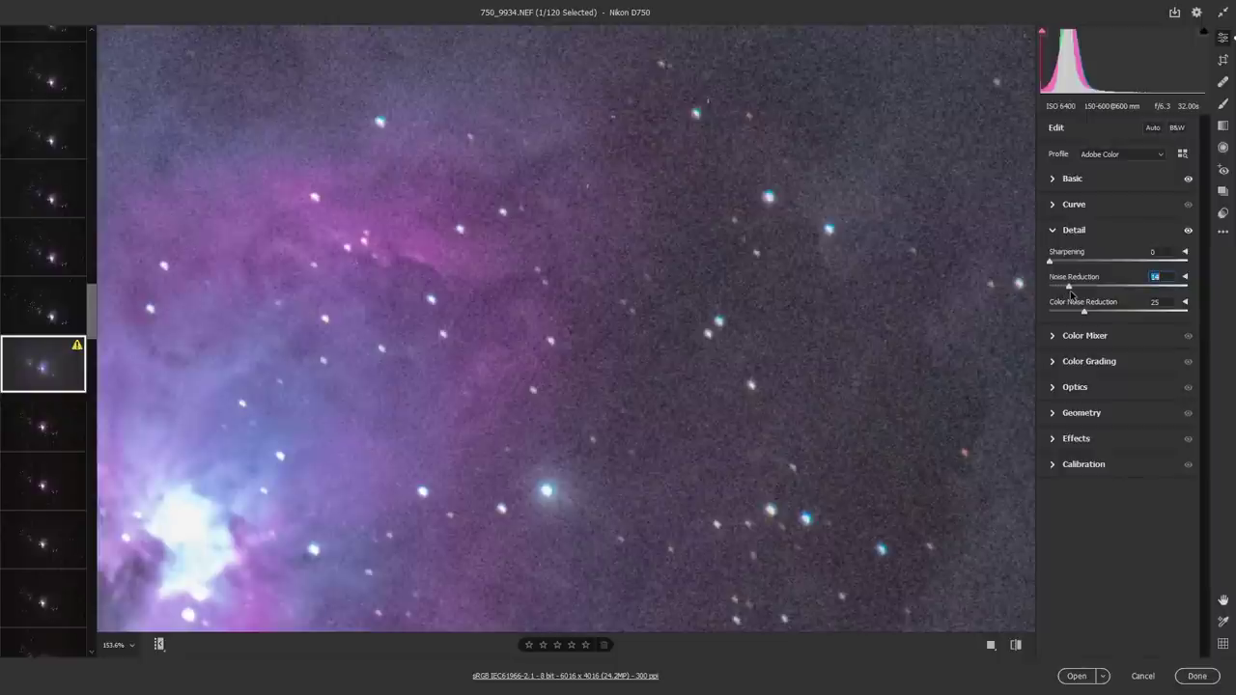
{"action": "left_click_drag", "start_coordinate": [1070, 295], "coordinate": [1053, 291]}
{"action": "left_click", "coordinate": [117, 645]}
{"action": "left_click", "coordinate": [135, 605]}
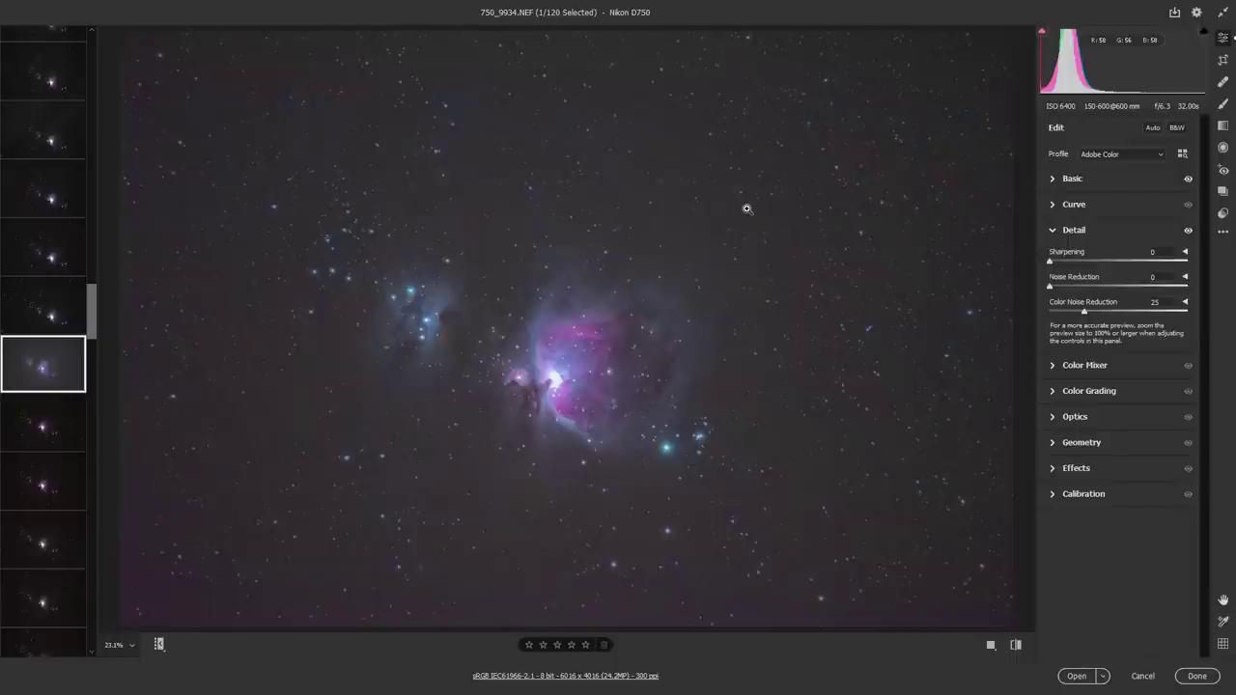
Set the basic Contrast of 750_9934.NEF to +100
{"action": "left_click", "coordinate": [1069, 179]}
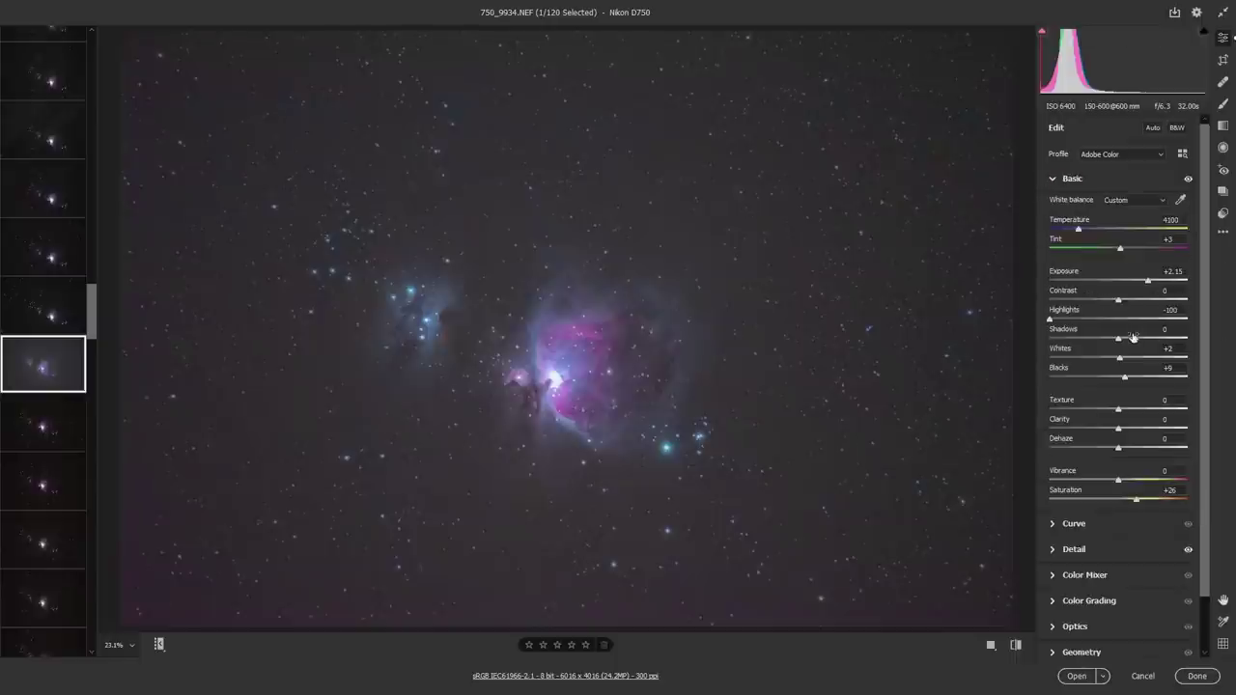
{"action": "left_click", "coordinate": [1164, 290]}
{"action": "type", "text": "100"}
{"action": "key", "text": "Return"}
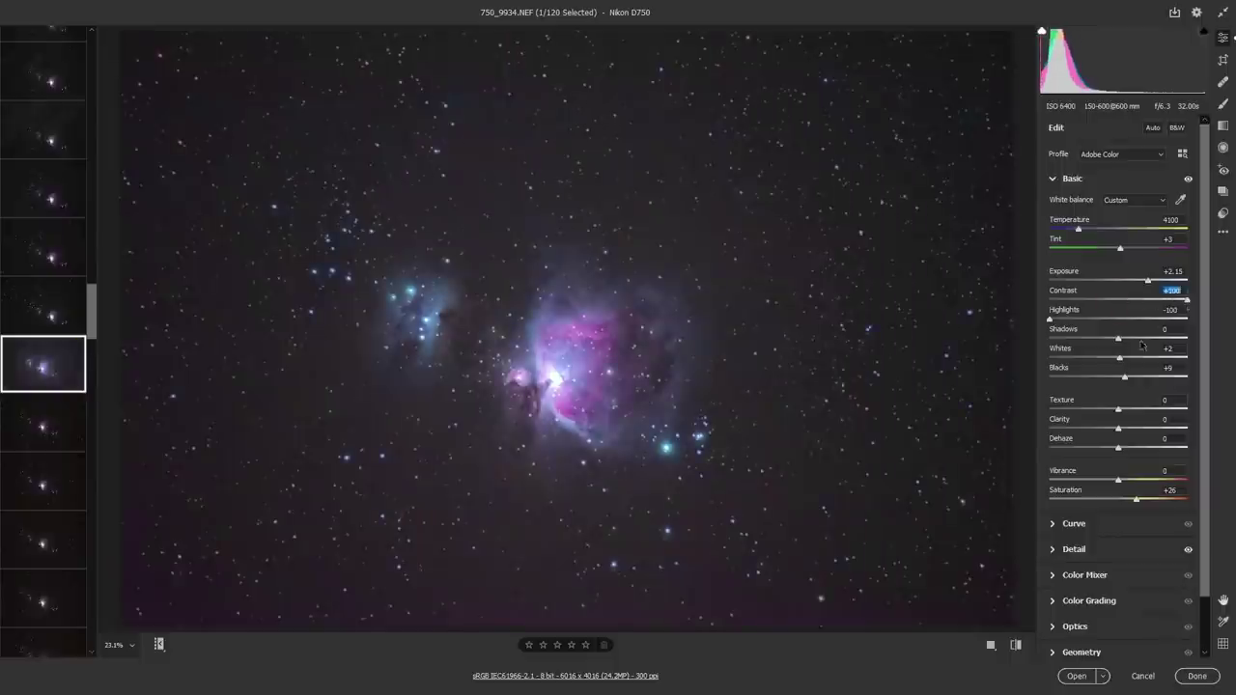
Try Whites at +68 and Blacks at -33 to exaggerate the tonal range of the frame
{"action": "key", "text": "Tab"}
{"action": "key", "text": "Tab"}
{"action": "key", "text": "Tab"}
{"action": "type", "text": "88"}
{"action": "key", "text": "Return"}
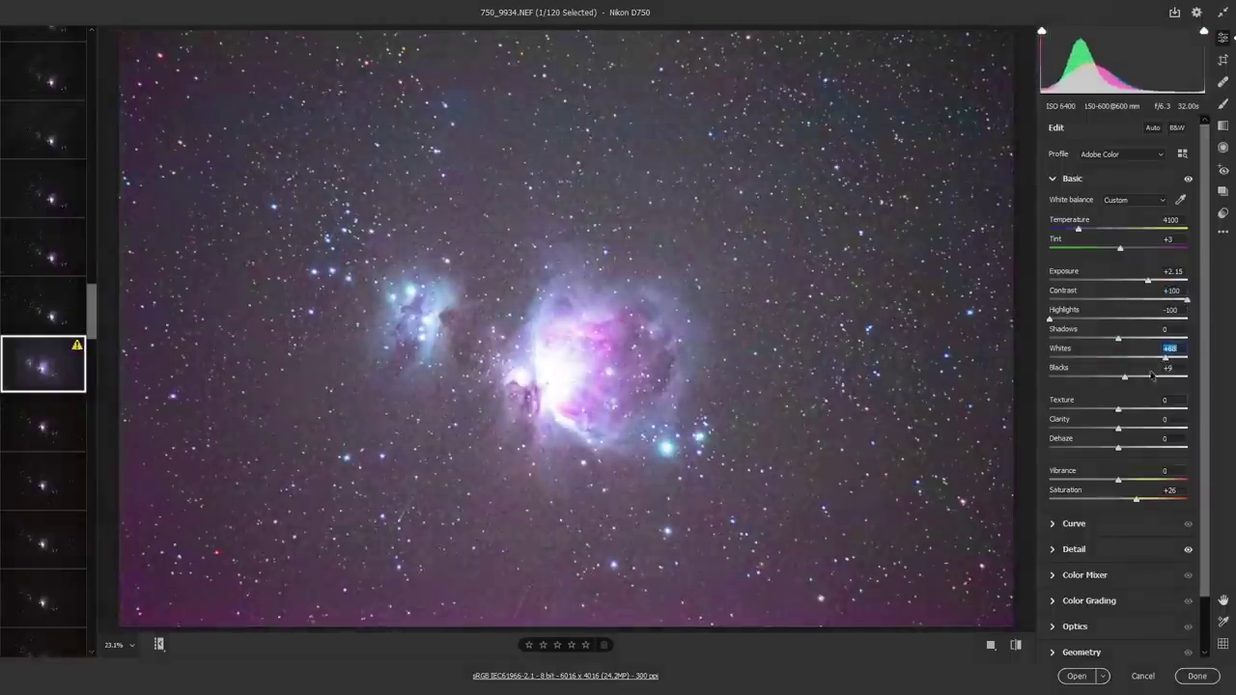
{"action": "key", "text": "Tab"}
{"action": "type", "text": "-35"}
{"action": "key", "text": "Return"}
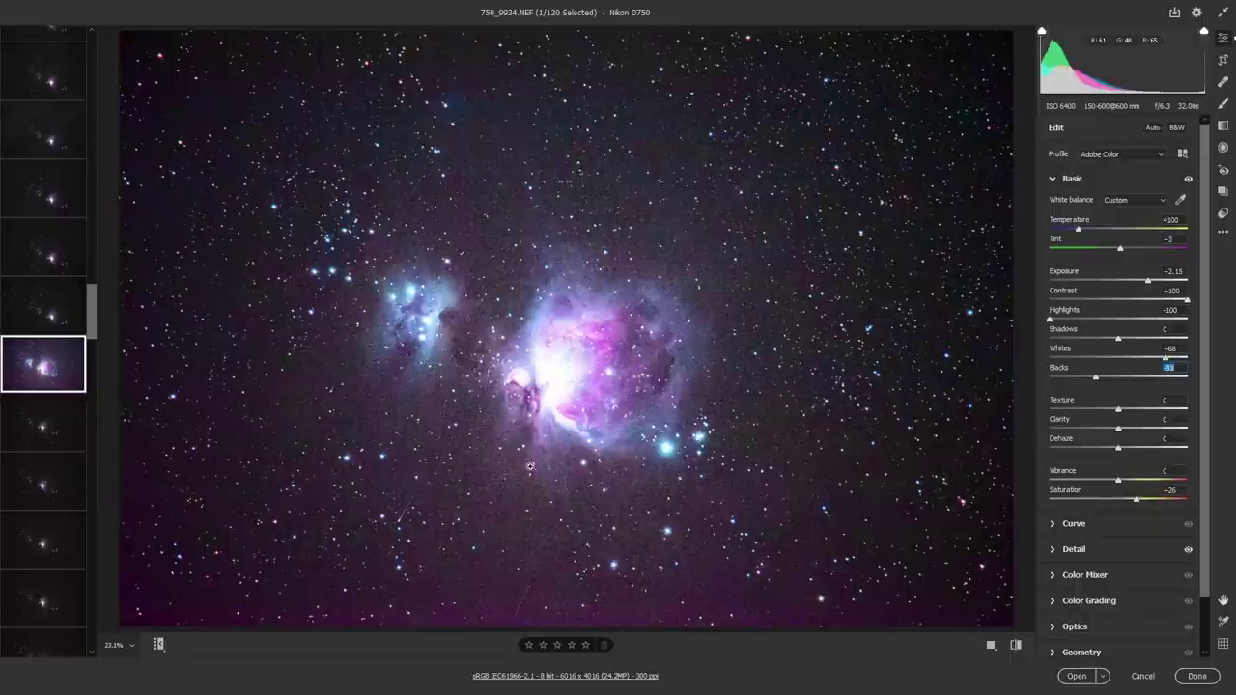
Enable lens profile corrections for the TAMRON SP 150-600mm F5-6.3 Di VC USD A011N and set the Distortion correction to 0
{"action": "scroll", "coordinate": [1152, 476], "scroll_direction": "down", "scroll_amount": 1}
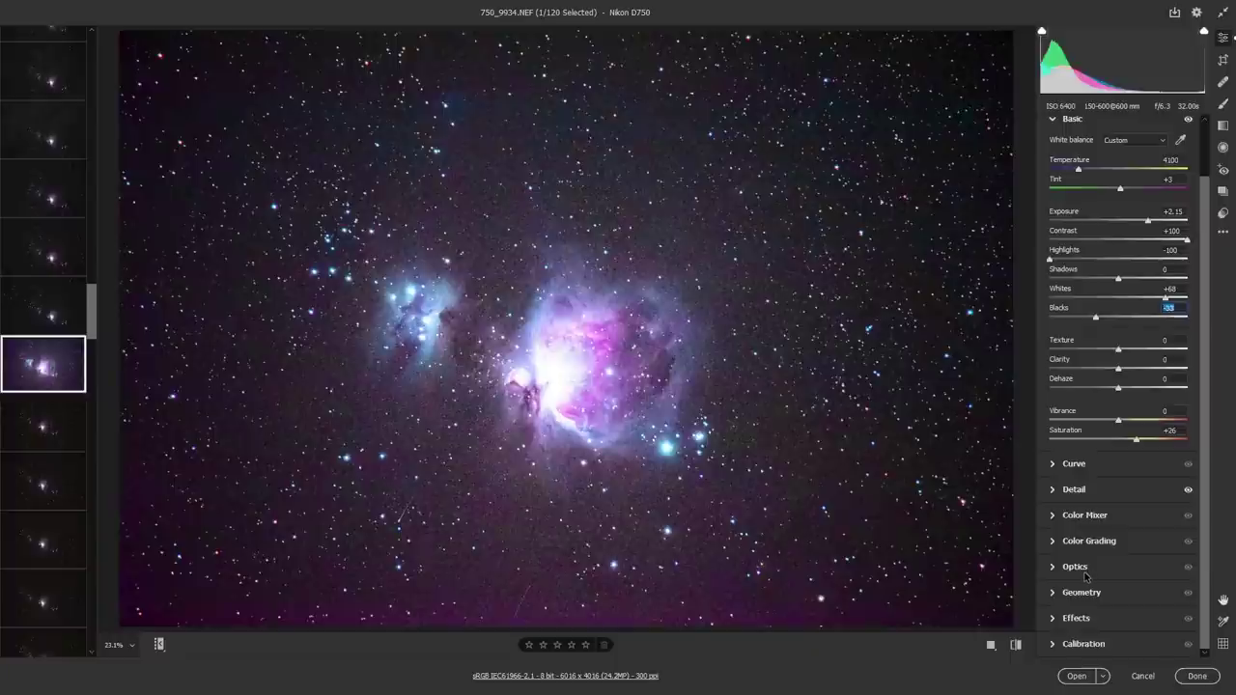
{"action": "left_click", "coordinate": [1083, 570]}
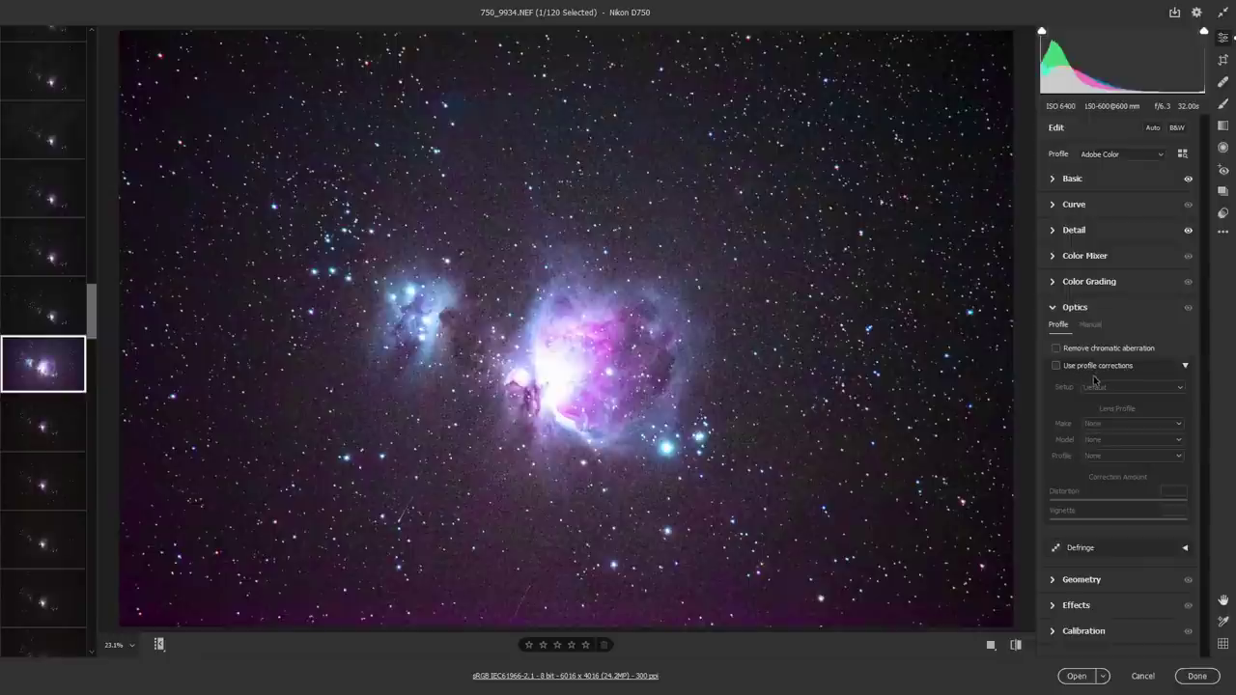
{"action": "left_click", "coordinate": [1059, 366]}
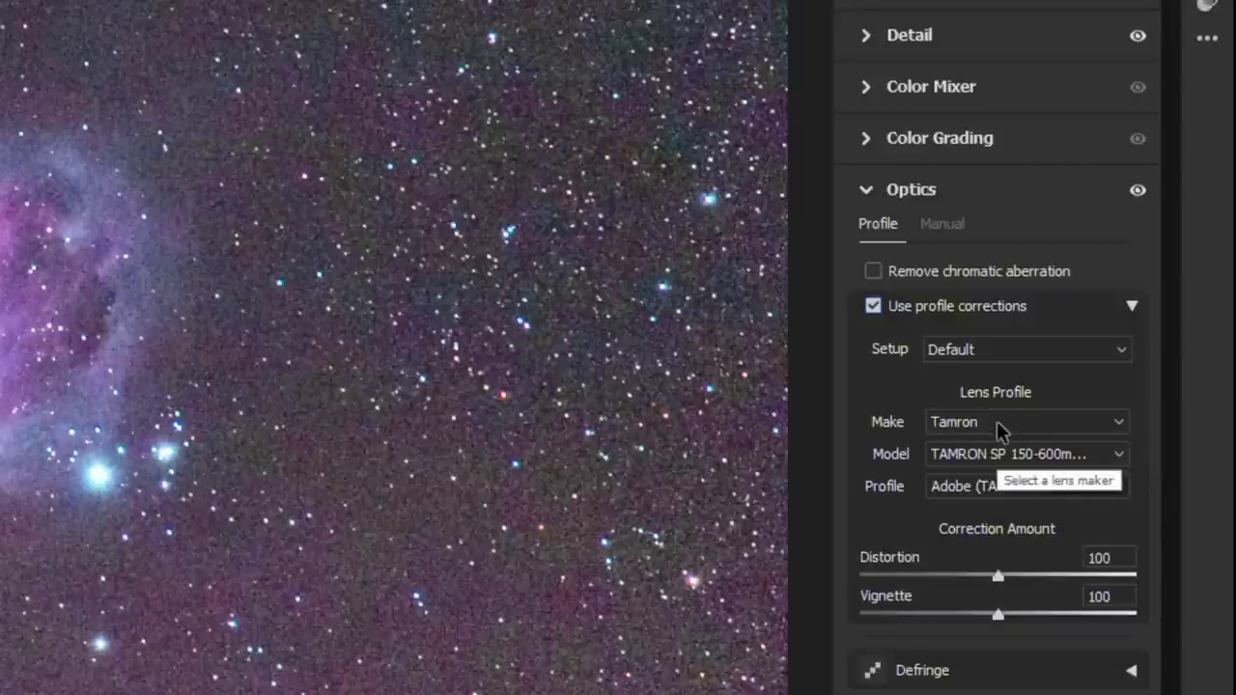
{"action": "left_click", "coordinate": [1096, 461]}
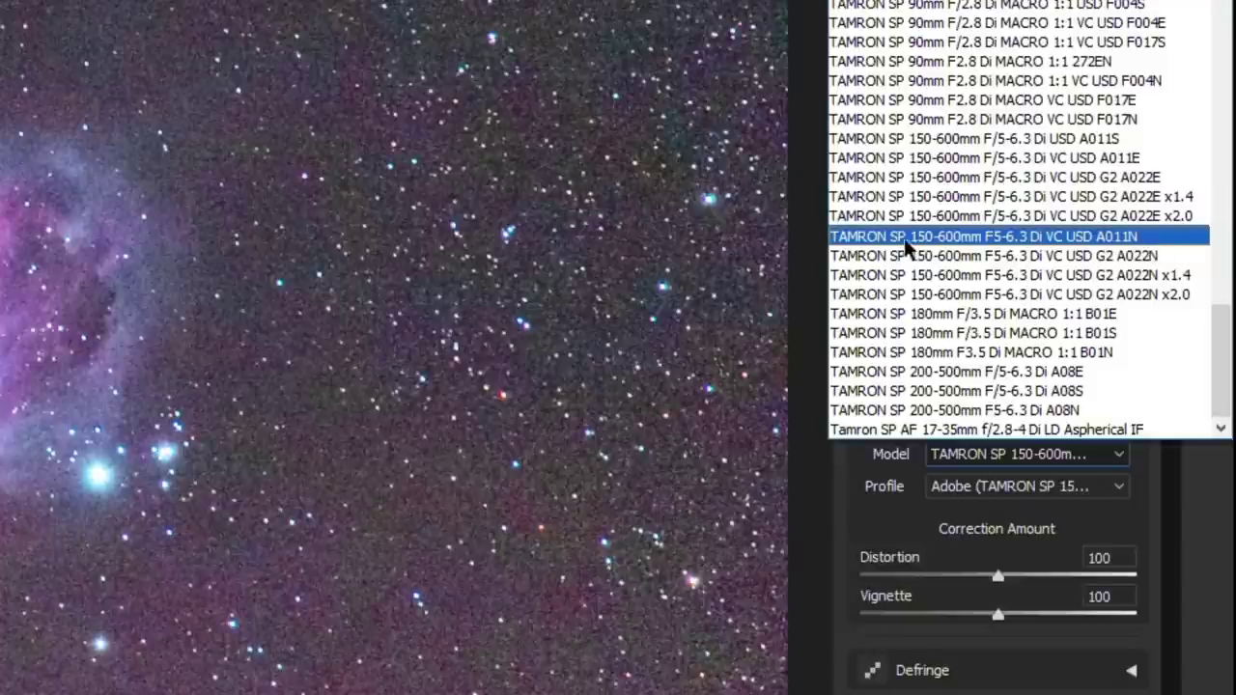
{"action": "left_click", "coordinate": [1106, 237]}
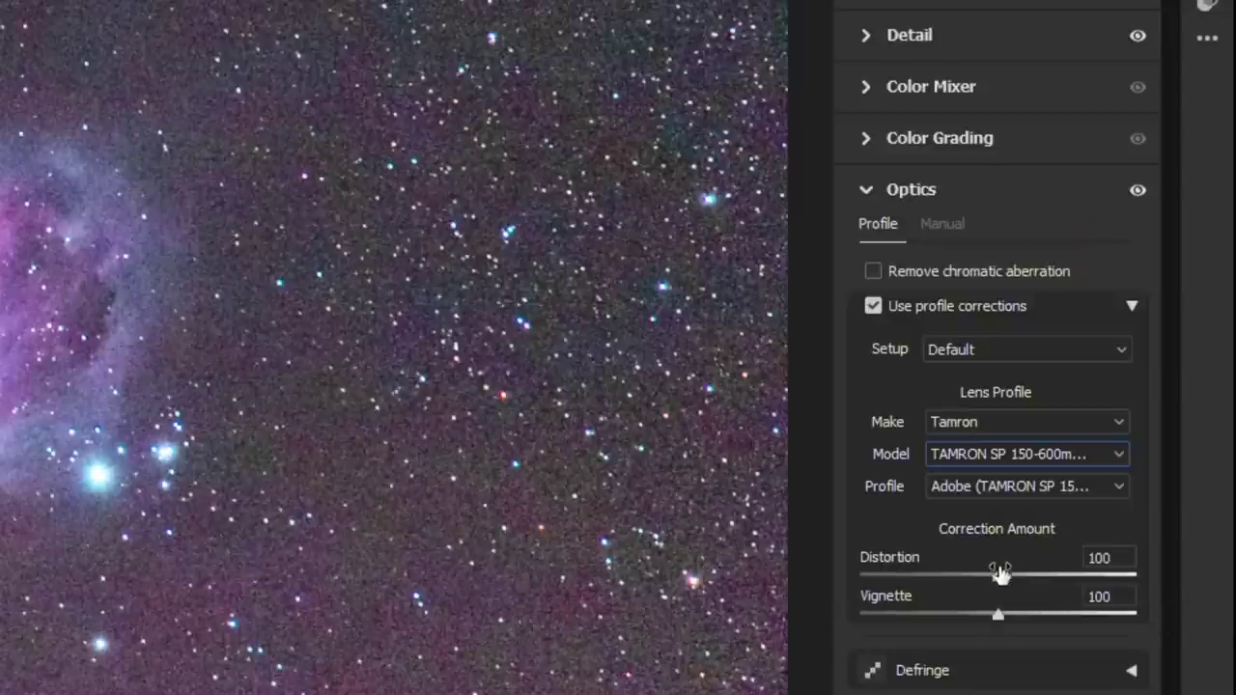
{"action": "left_click_drag", "start_coordinate": [998, 577], "coordinate": [750, 566]}
{"action": "left_click", "coordinate": [1101, 556]}
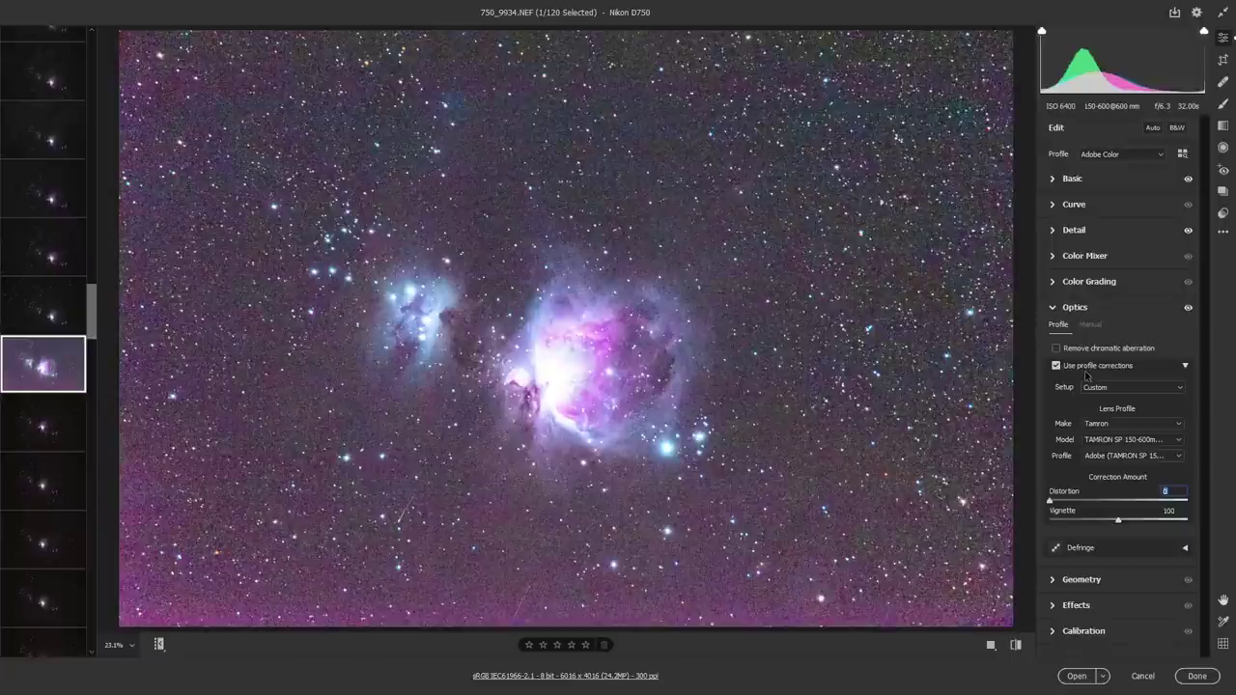
Compare the frame's edges with the lens profile corrections switched off and on, leaving them enabled
{"action": "left_click", "coordinate": [1056, 366]}
{"action": "left_click", "coordinate": [1056, 366]}
{"action": "left_click", "coordinate": [1057, 366]}
{"action": "left_click", "coordinate": [1056, 366]}
Set Blacks to -1 and bring Whites back to nearly 0 in the basic adjustments
{"action": "left_click", "coordinate": [1073, 179]}
{"action": "left_click", "coordinate": [1118, 377]}
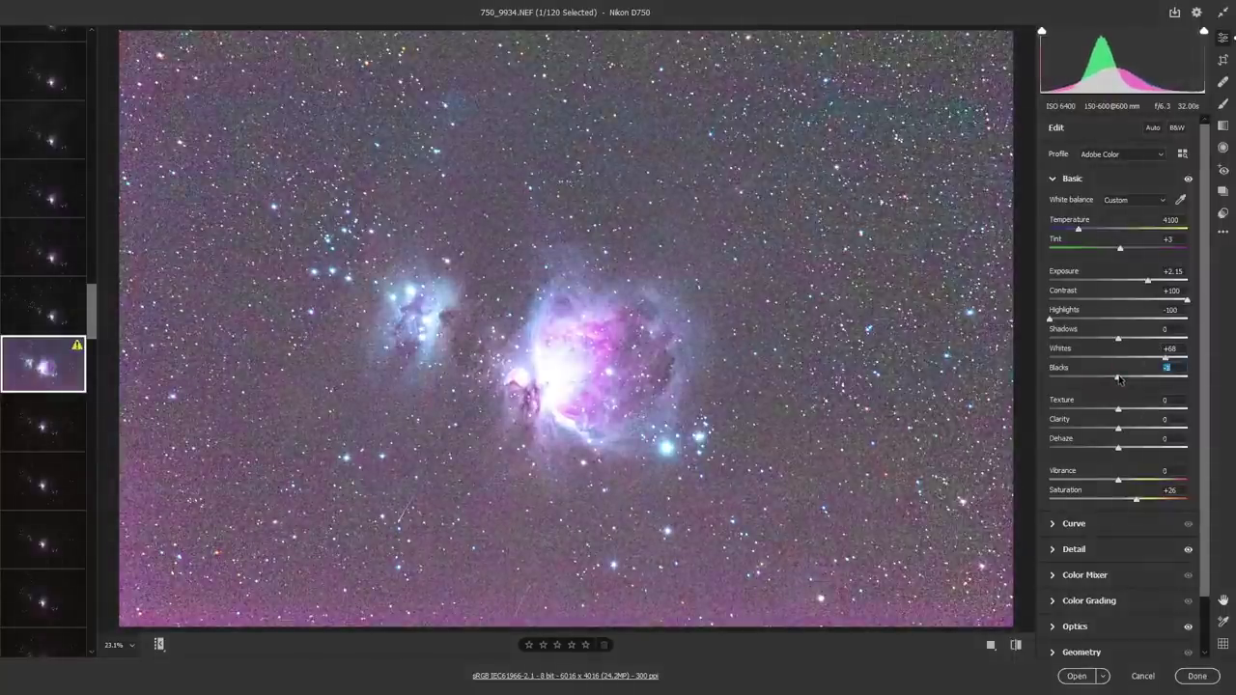
{"action": "left_click", "coordinate": [1119, 358]}
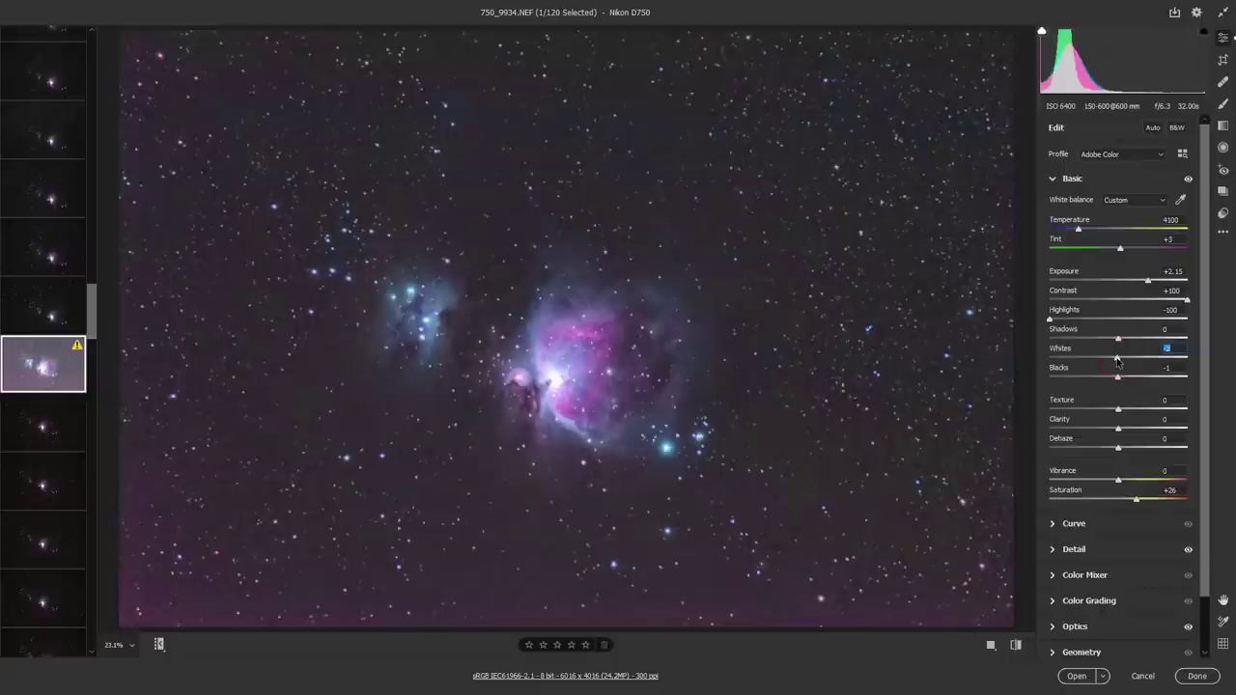
Reset Contrast to 0 and select every frame from 750_9934.NEF through the last one in the filmstrip
{"action": "left_click", "coordinate": [1116, 299]}
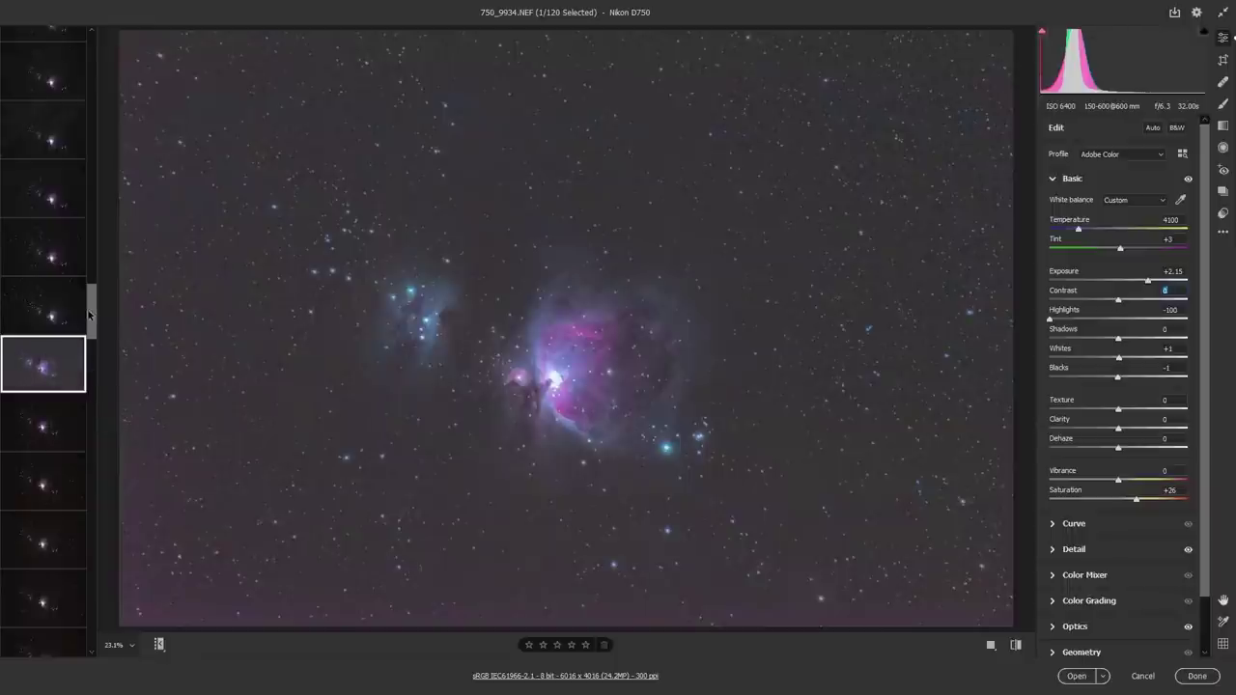
{"action": "left_click_drag", "start_coordinate": [92, 307], "coordinate": [95, 625]}
{"action": "key", "text": "shift"}
{"action": "left_click", "coordinate": [23, 635], "text": "shift"}
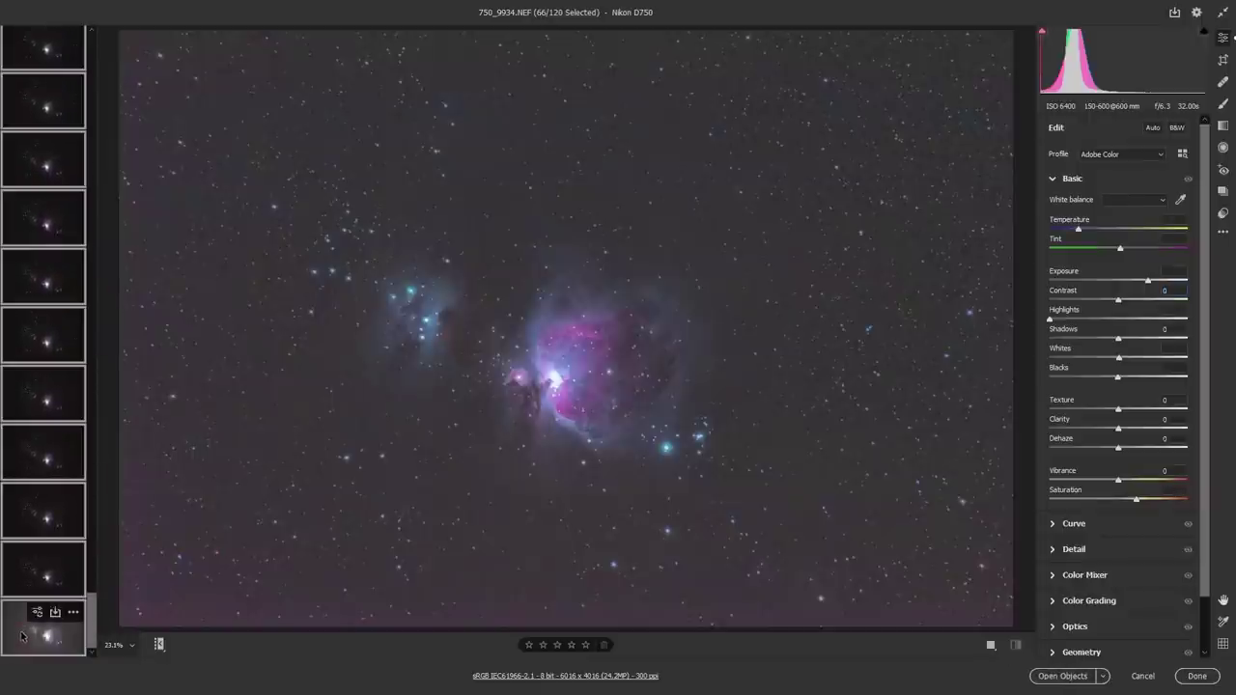
{"action": "scroll", "coordinate": [34, 459], "scroll_direction": "up", "scroll_amount": 10}
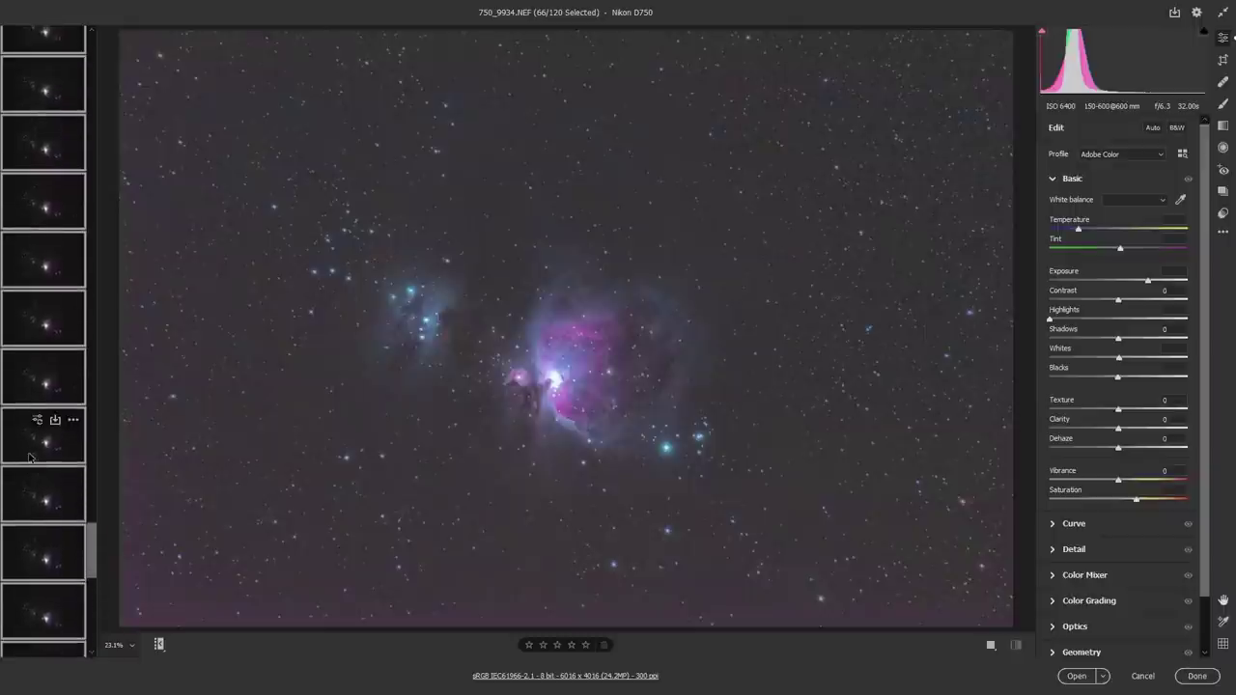
{"action": "scroll", "coordinate": [29, 458], "scroll_direction": "up", "scroll_amount": 8}
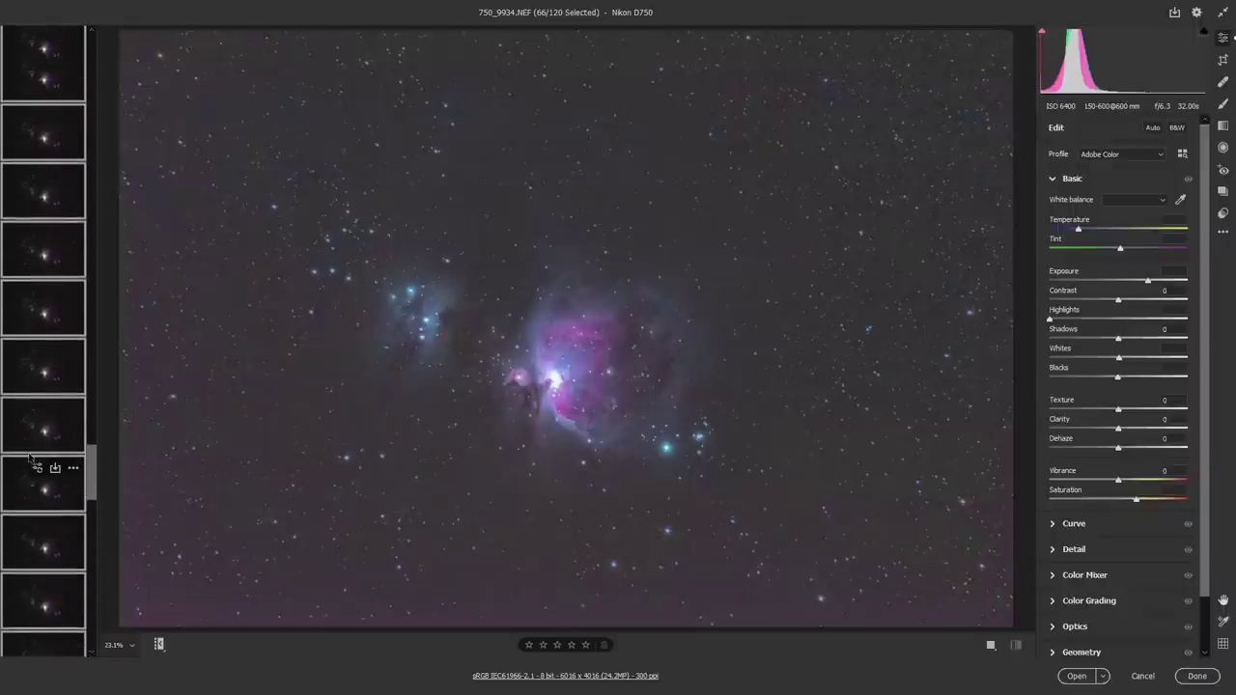
{"action": "scroll", "coordinate": [44, 410], "scroll_direction": "up", "scroll_amount": 9}
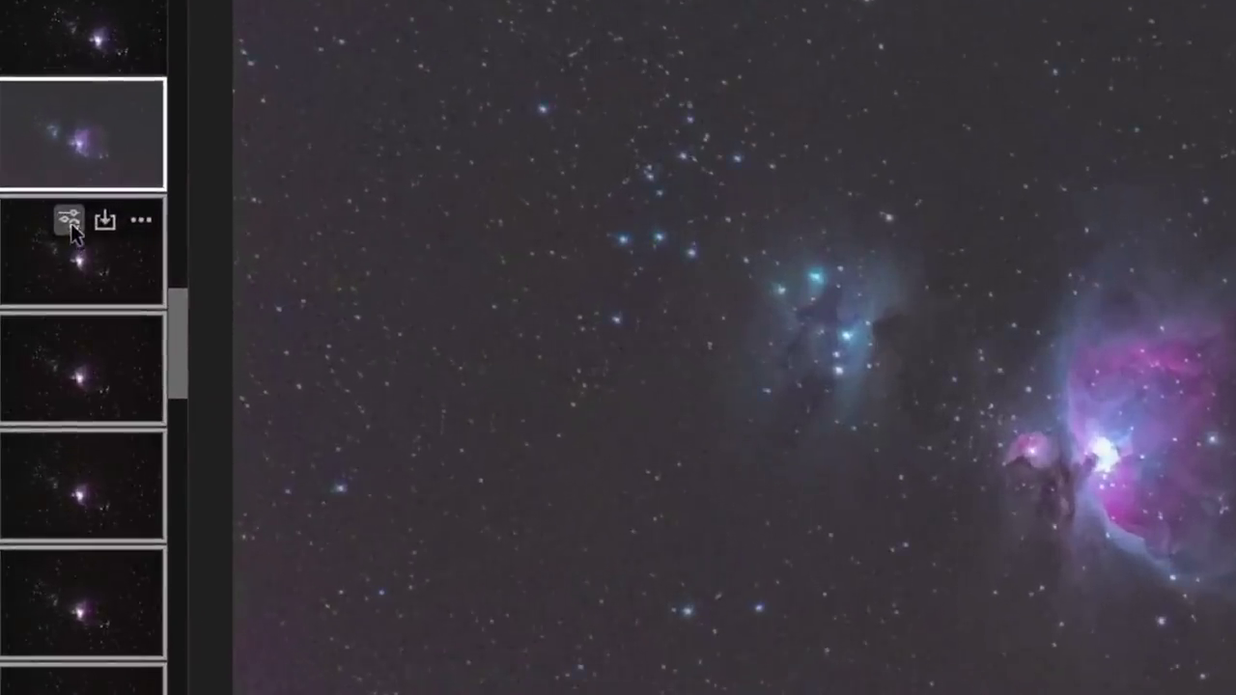
Synchronize the edit settings of 750_9934.NEF across the selected frames using the Default subset
{"action": "key", "text": "ctrl+v"}
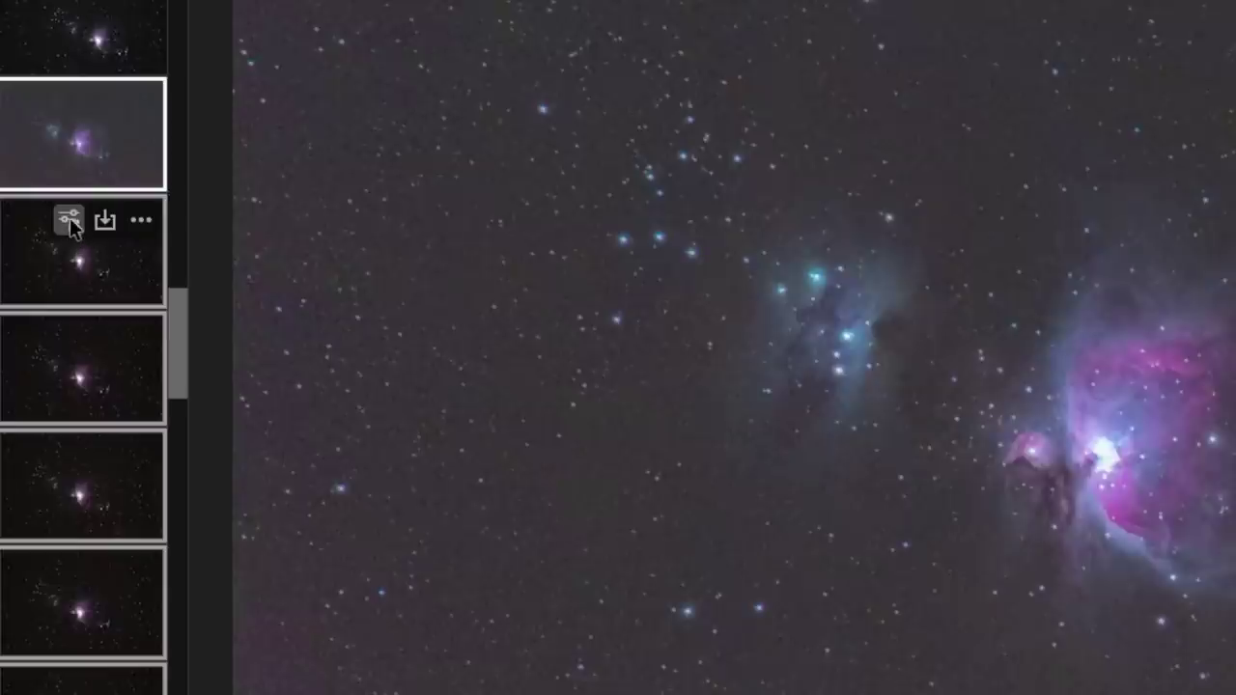
{"action": "right_click", "coordinate": [78, 255]}
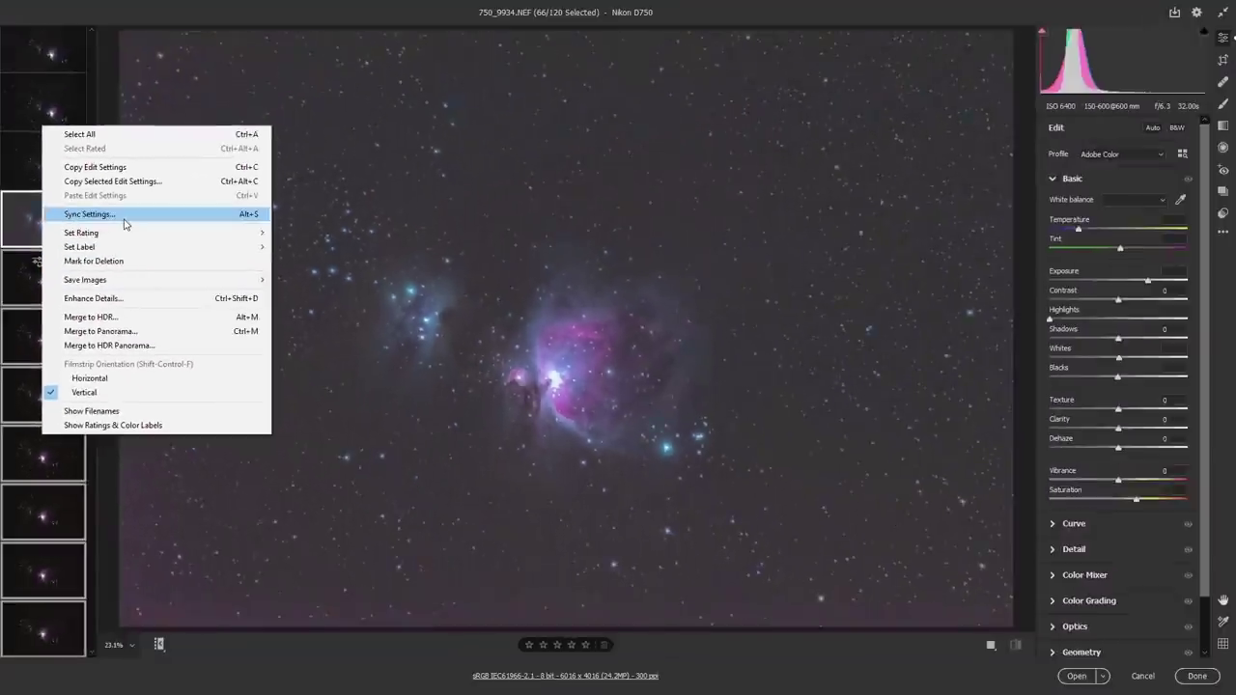
{"action": "left_click", "coordinate": [143, 157]}
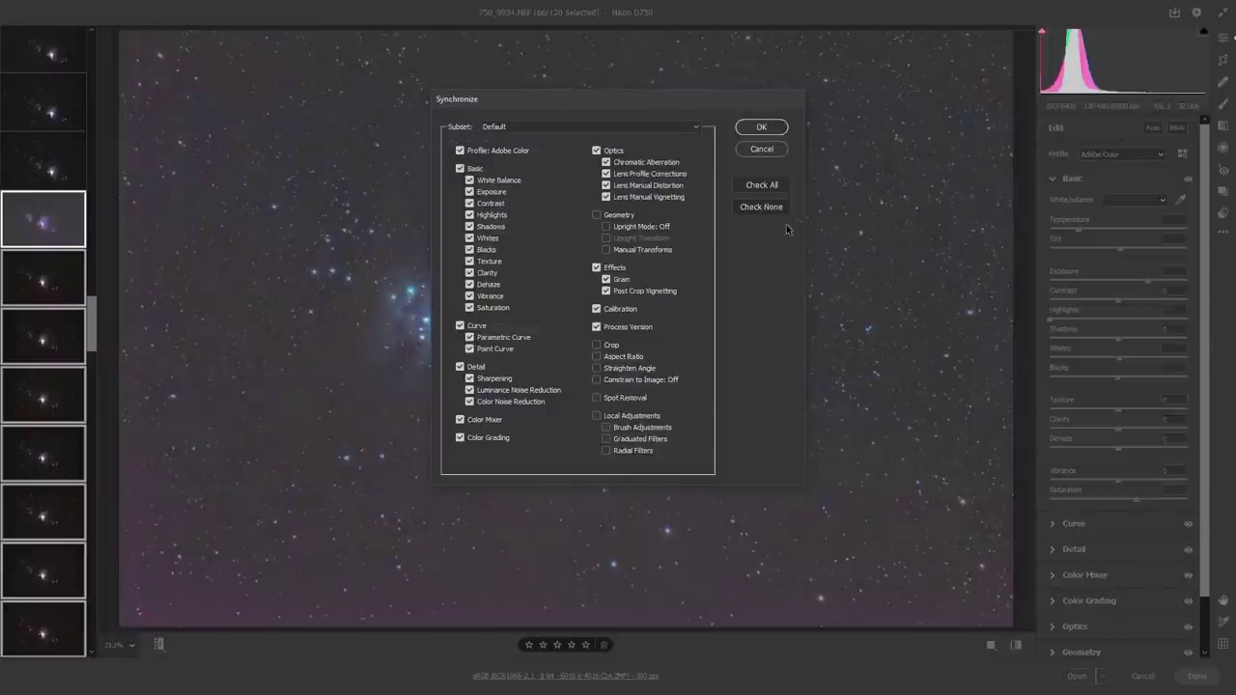
{"action": "left_click", "coordinate": [771, 128]}
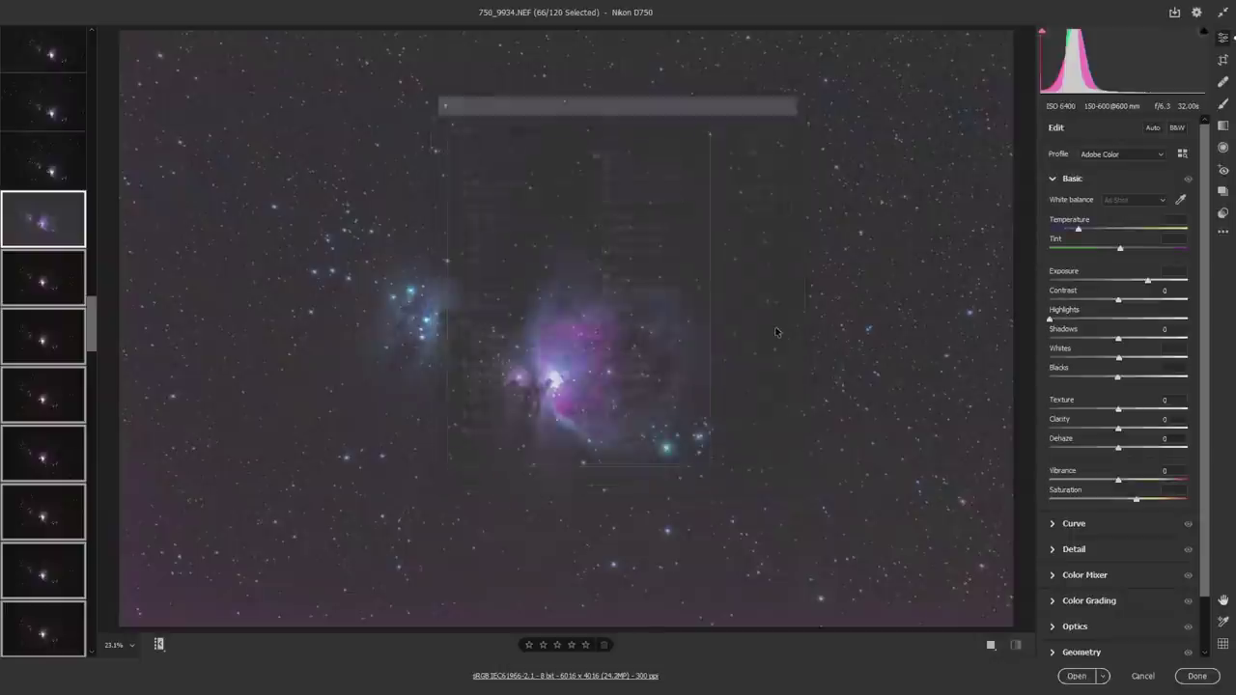
{"action": "mouse_move", "coordinate": [21, 226]}
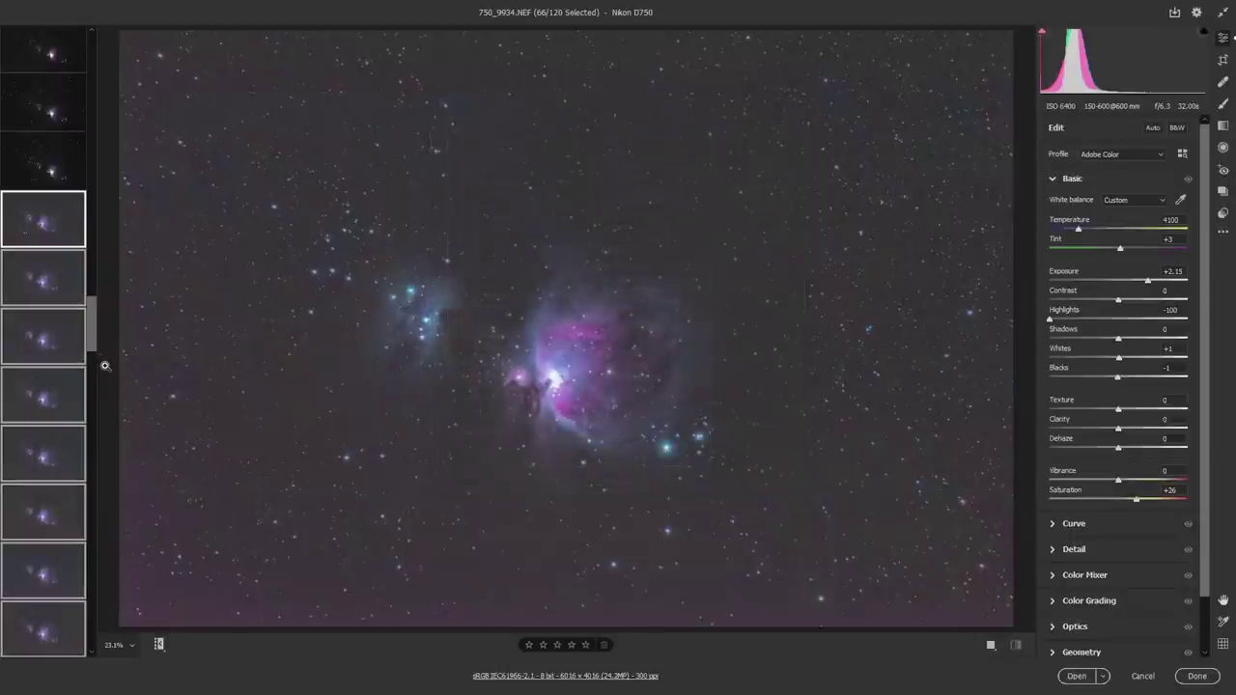
{"action": "left_click_drag", "start_coordinate": [93, 333], "coordinate": [100, 612]}
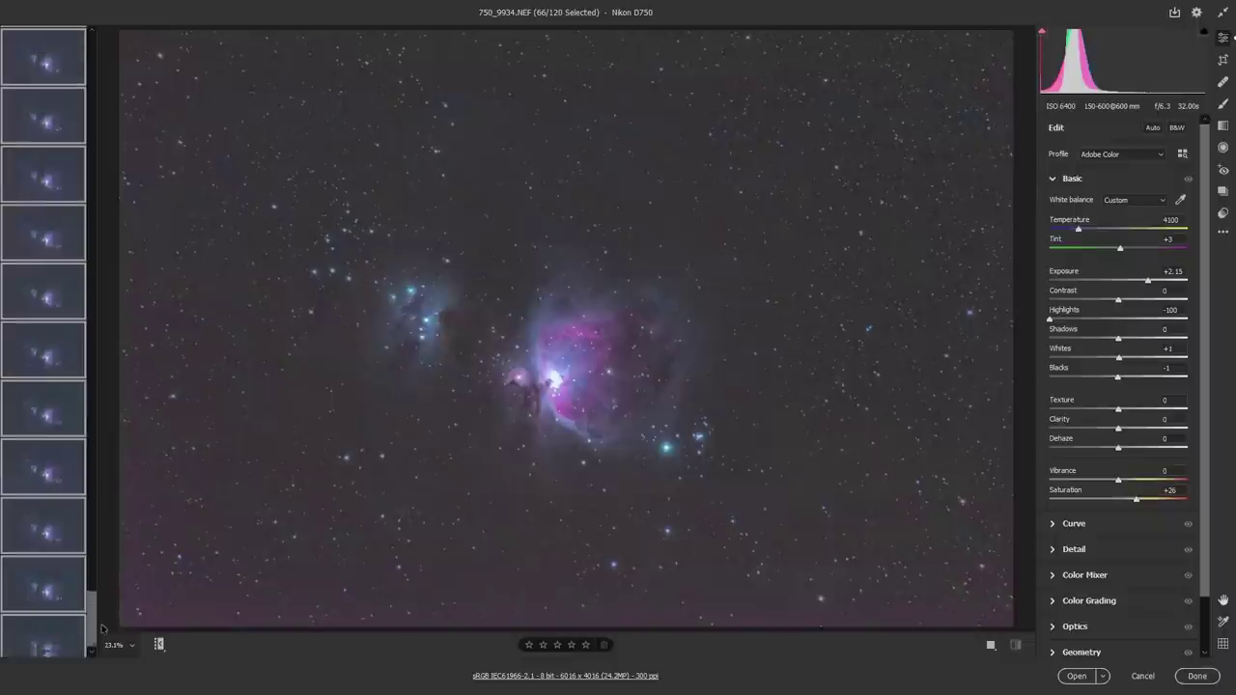
{"action": "scroll", "coordinate": [44, 511], "scroll_direction": "down", "scroll_amount": 1}
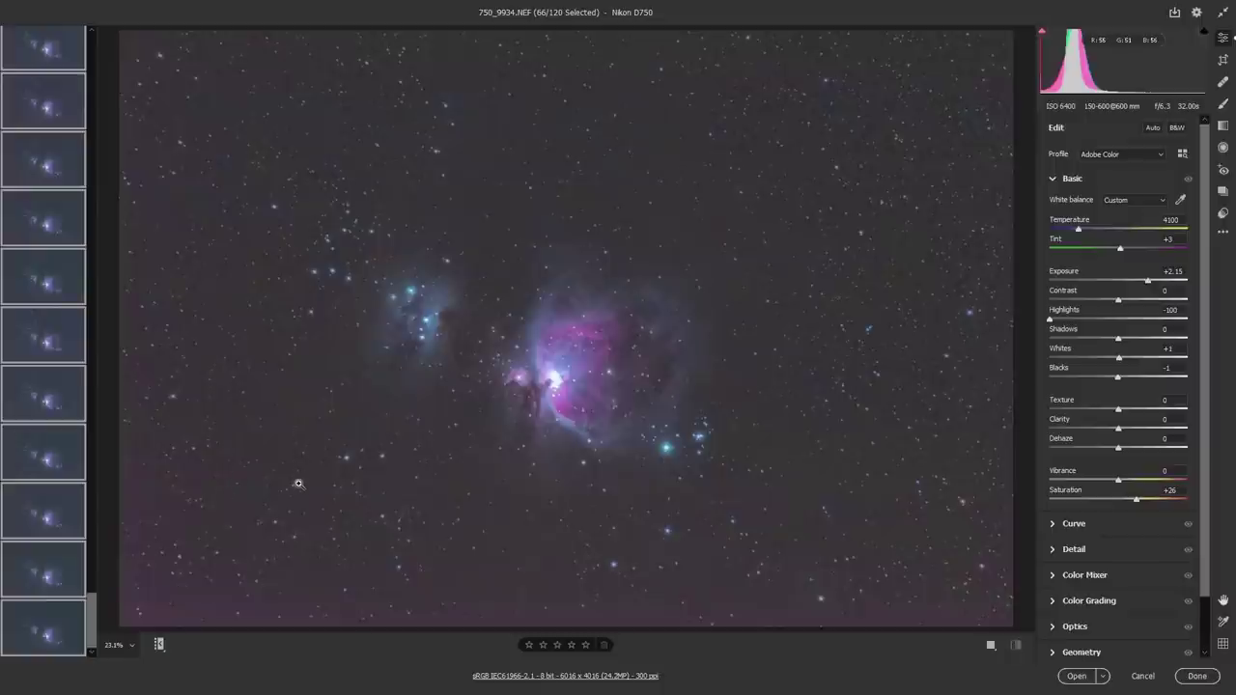
Bring up the save options for the selected images and clear the second file naming element, leaving only Document Name
{"action": "right_click", "coordinate": [45, 464]}
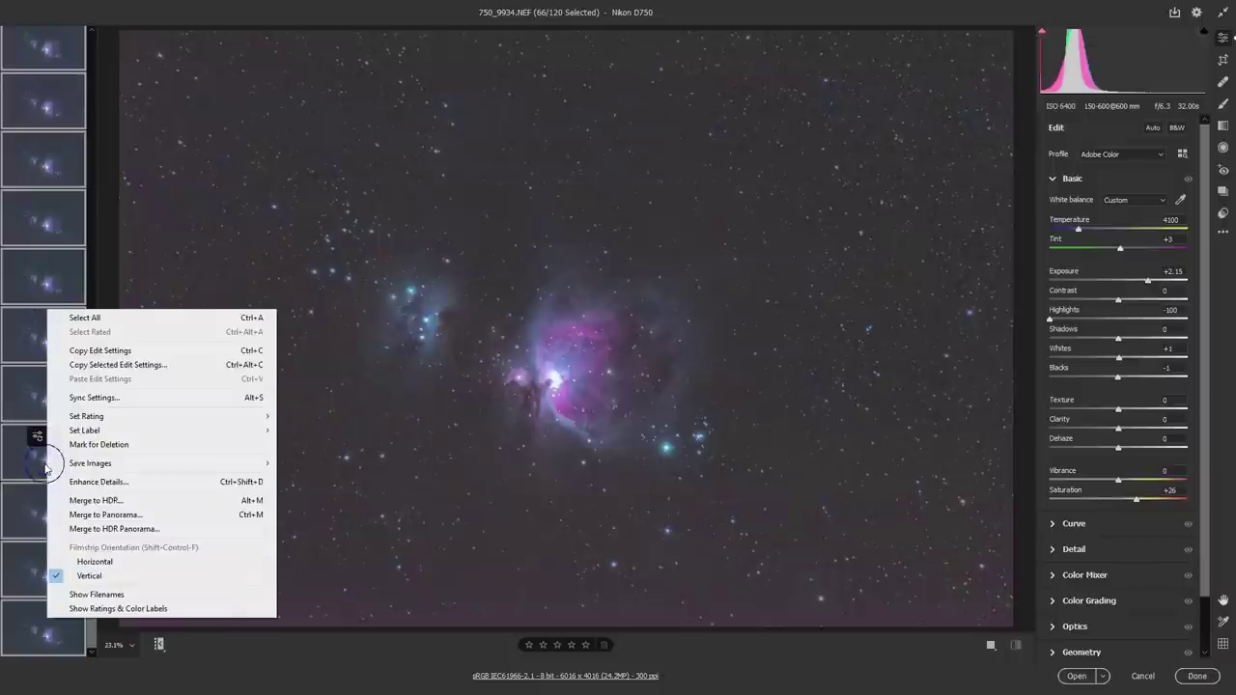
{"action": "mouse_move", "coordinate": [169, 468]}
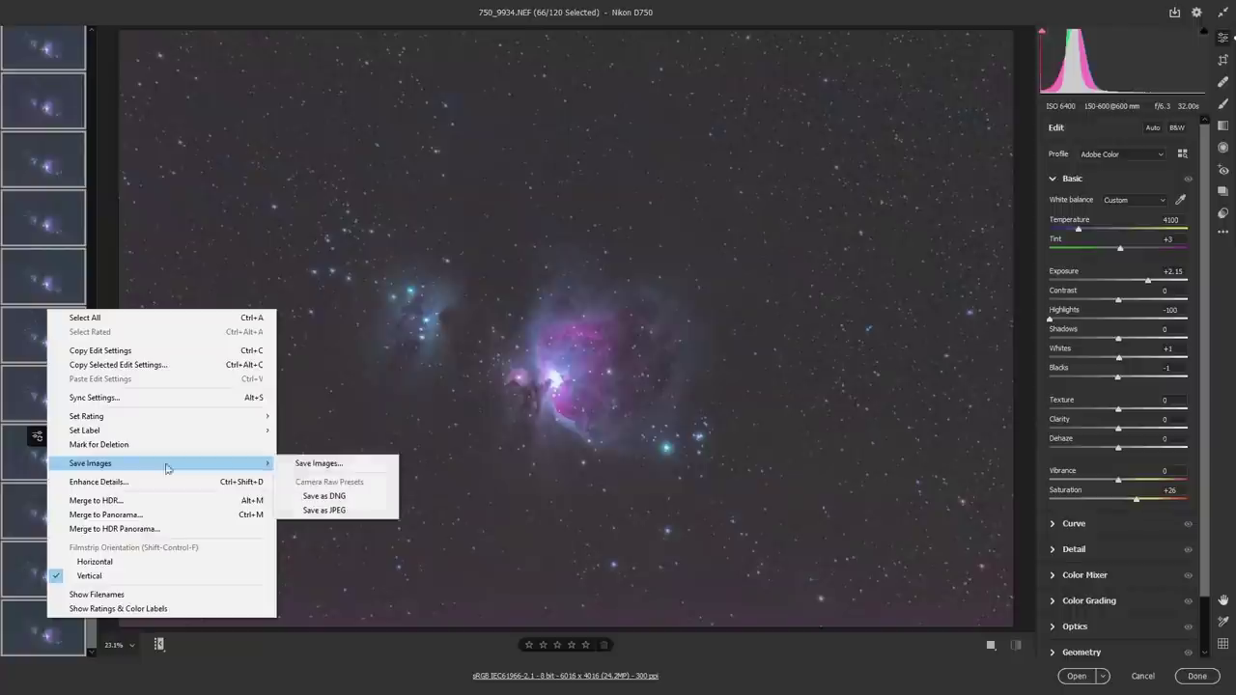
{"action": "left_click", "coordinate": [259, 685]}
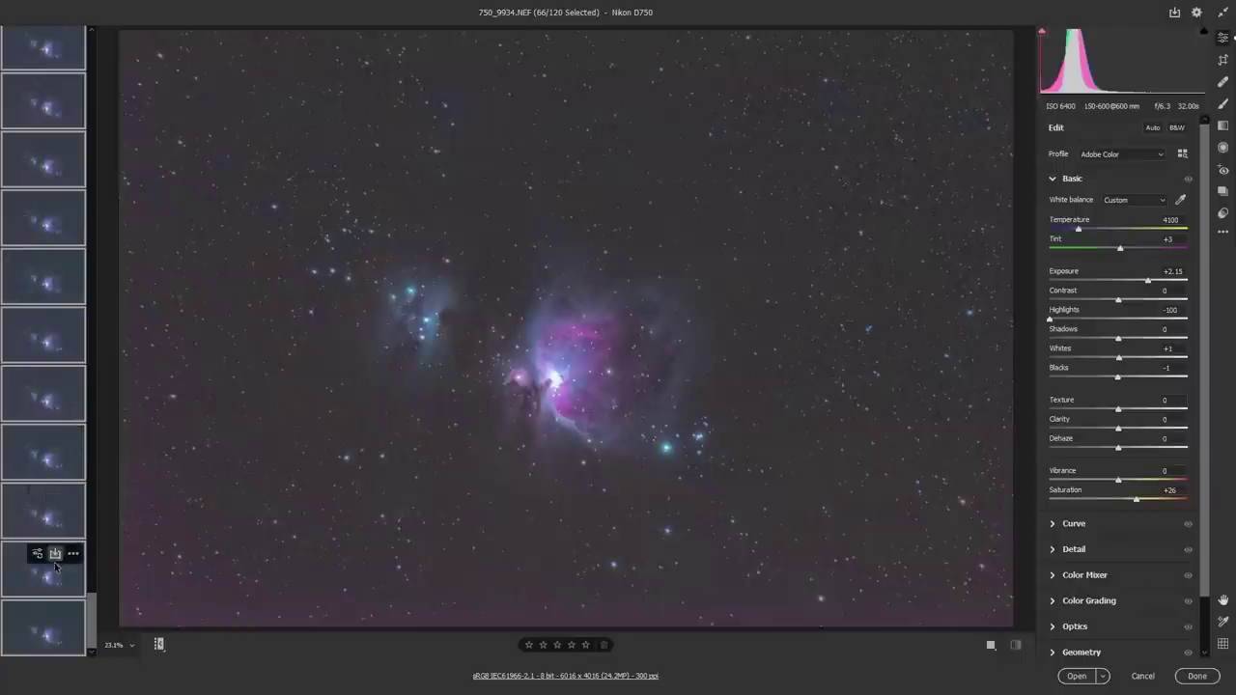
{"action": "left_click", "coordinate": [55, 261]}
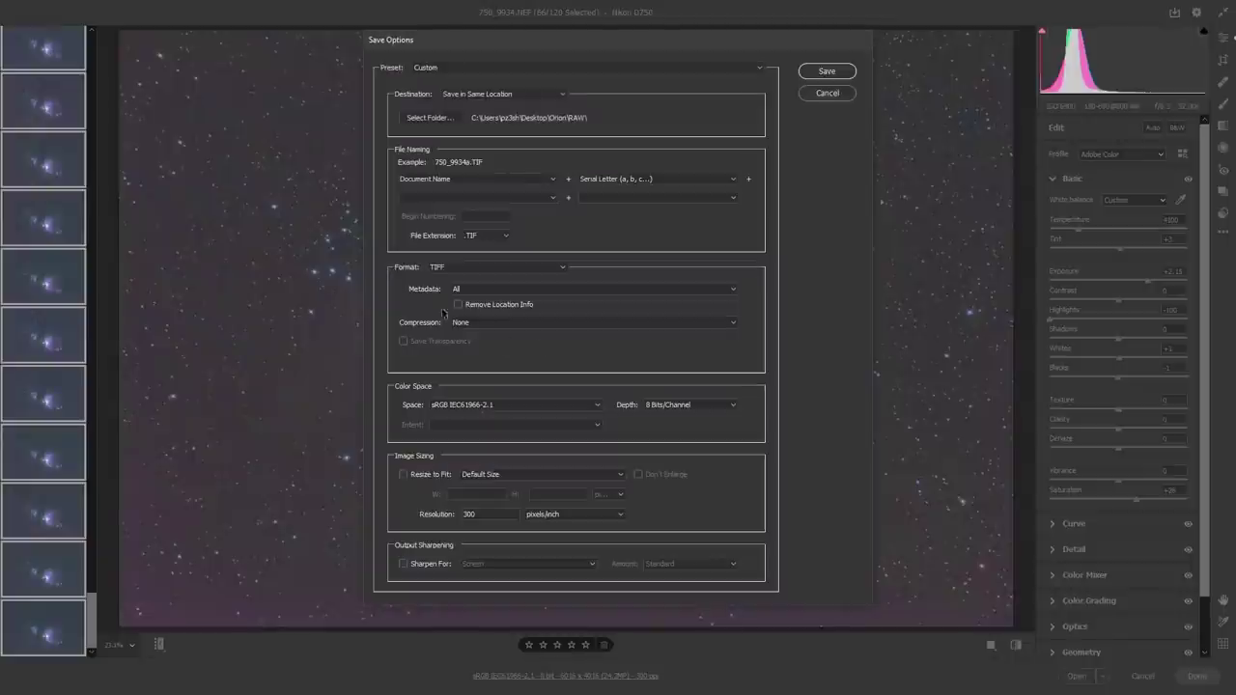
{"action": "left_click", "coordinate": [718, 178]}
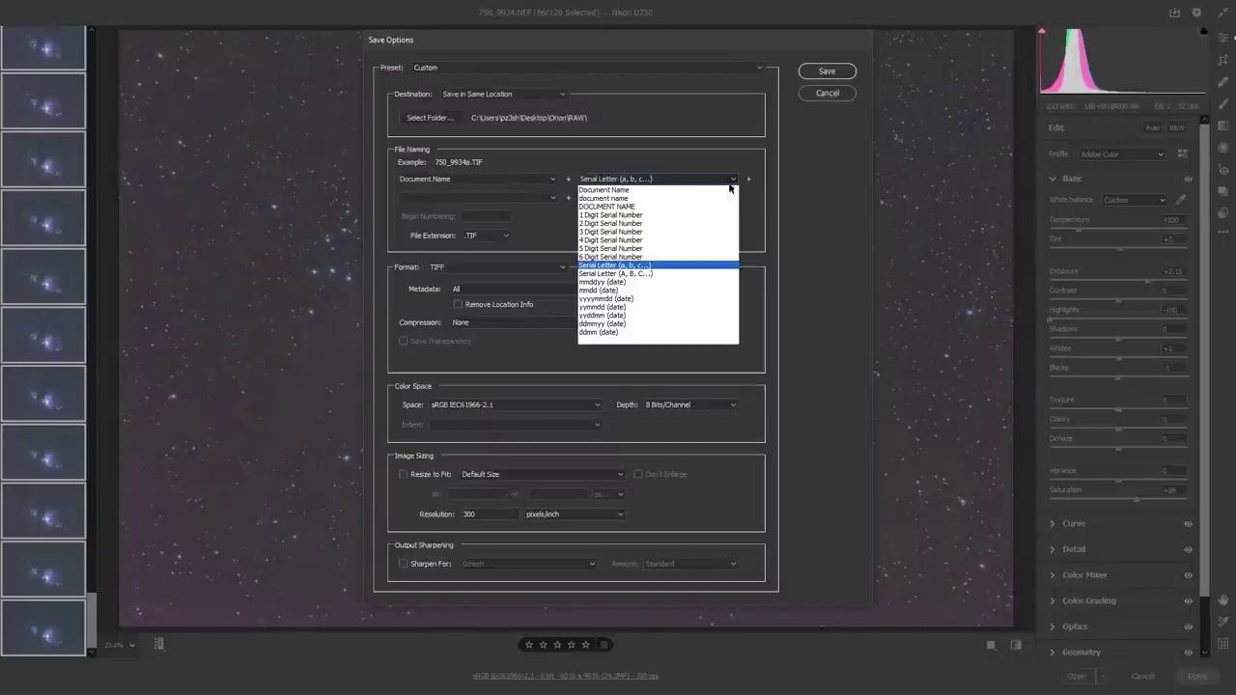
{"action": "left_click", "coordinate": [714, 193]}
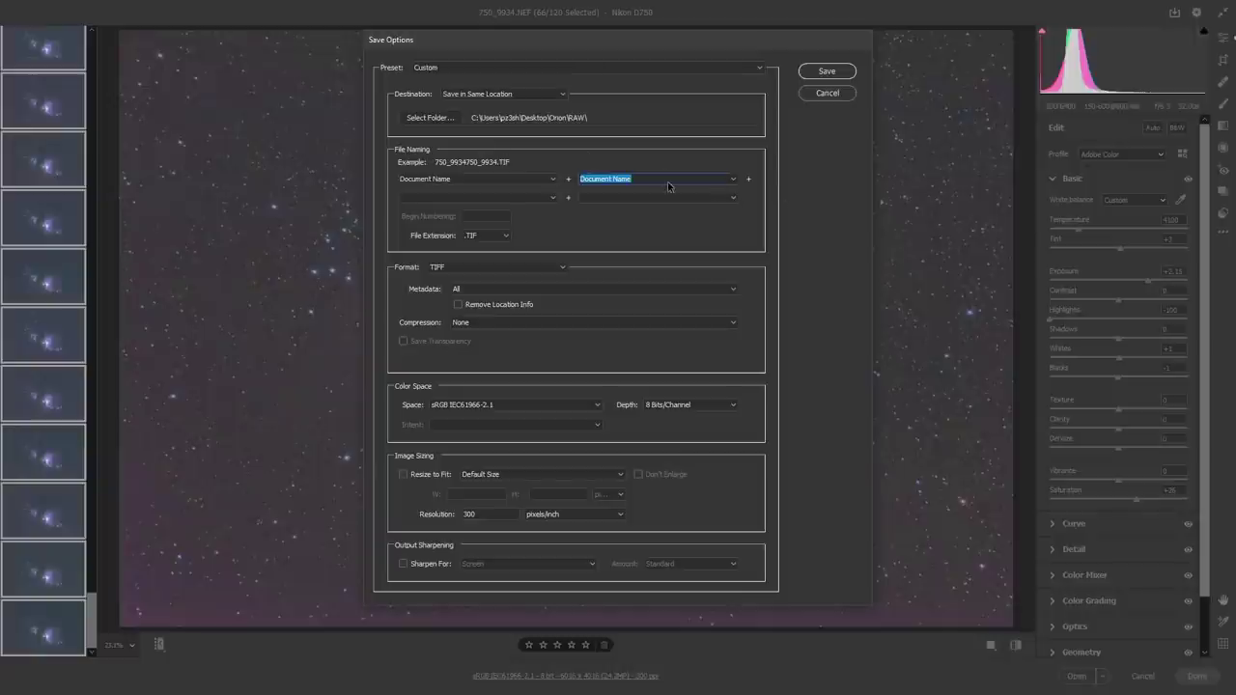
{"action": "left_click", "coordinate": [733, 181]}
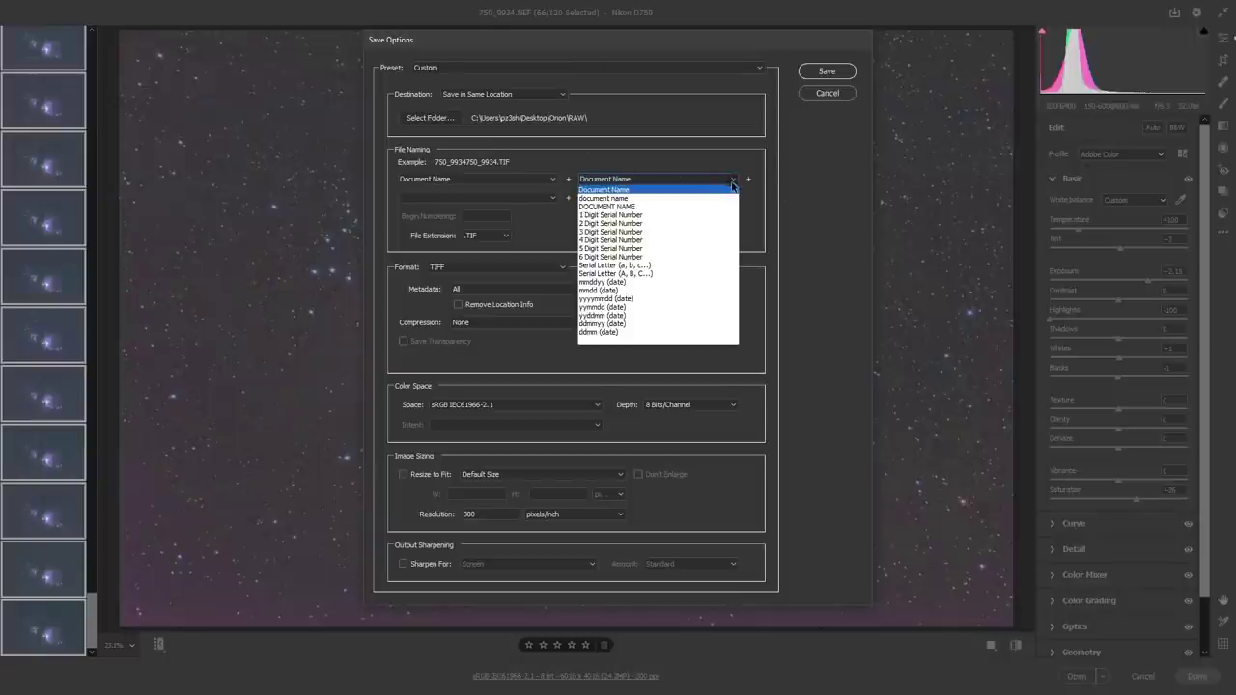
{"action": "left_click", "coordinate": [642, 346]}
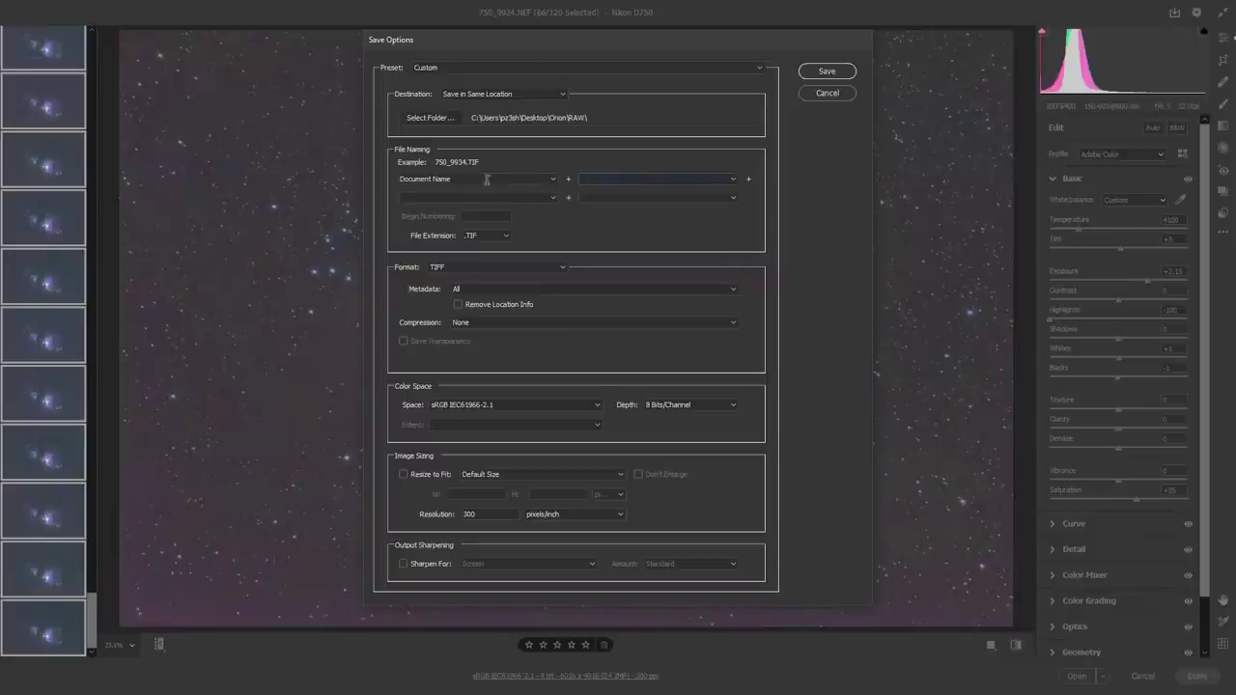
Set the save destination to the TIFF folder inside the Orion folder on the Desktop
{"action": "left_click", "coordinate": [456, 118]}
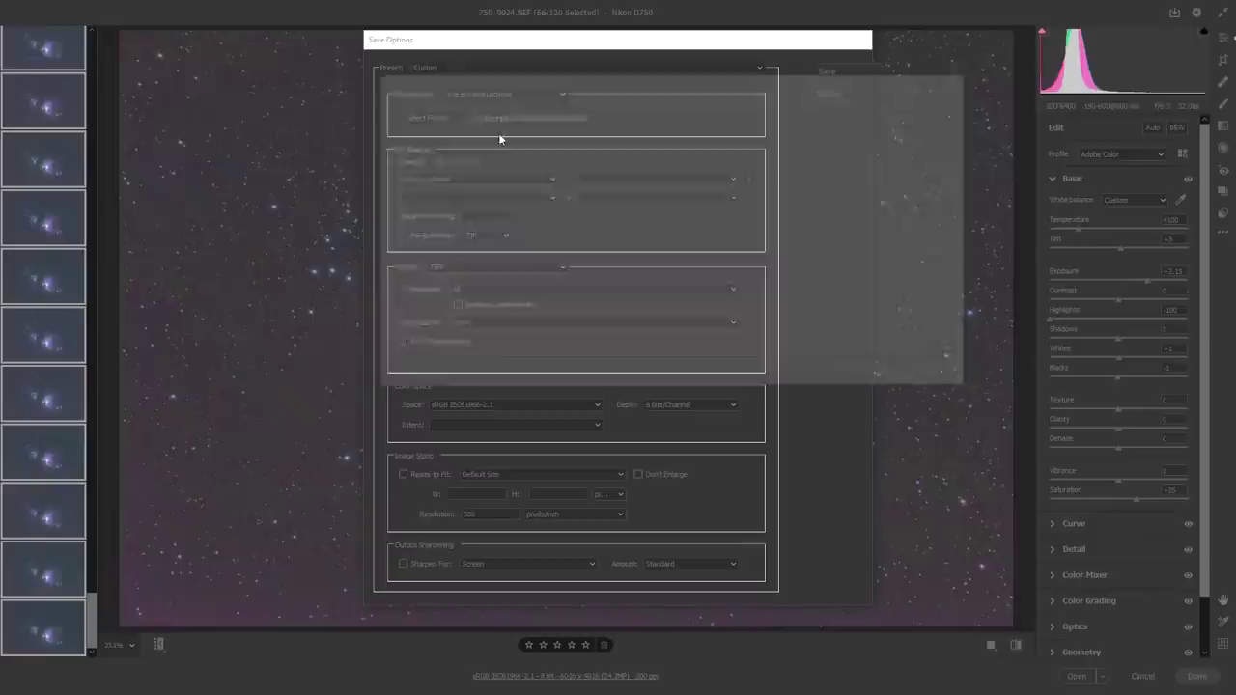
{"action": "left_click", "coordinate": [554, 83]}
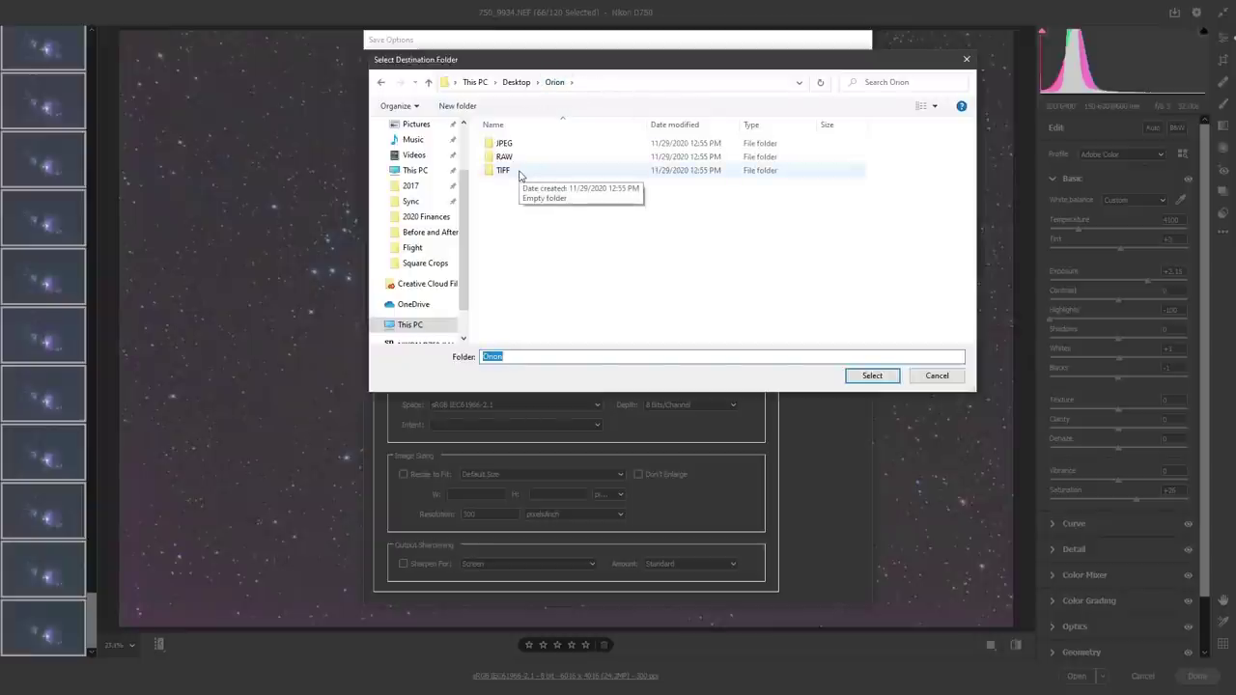
{"action": "right_click", "coordinate": [515, 207]}
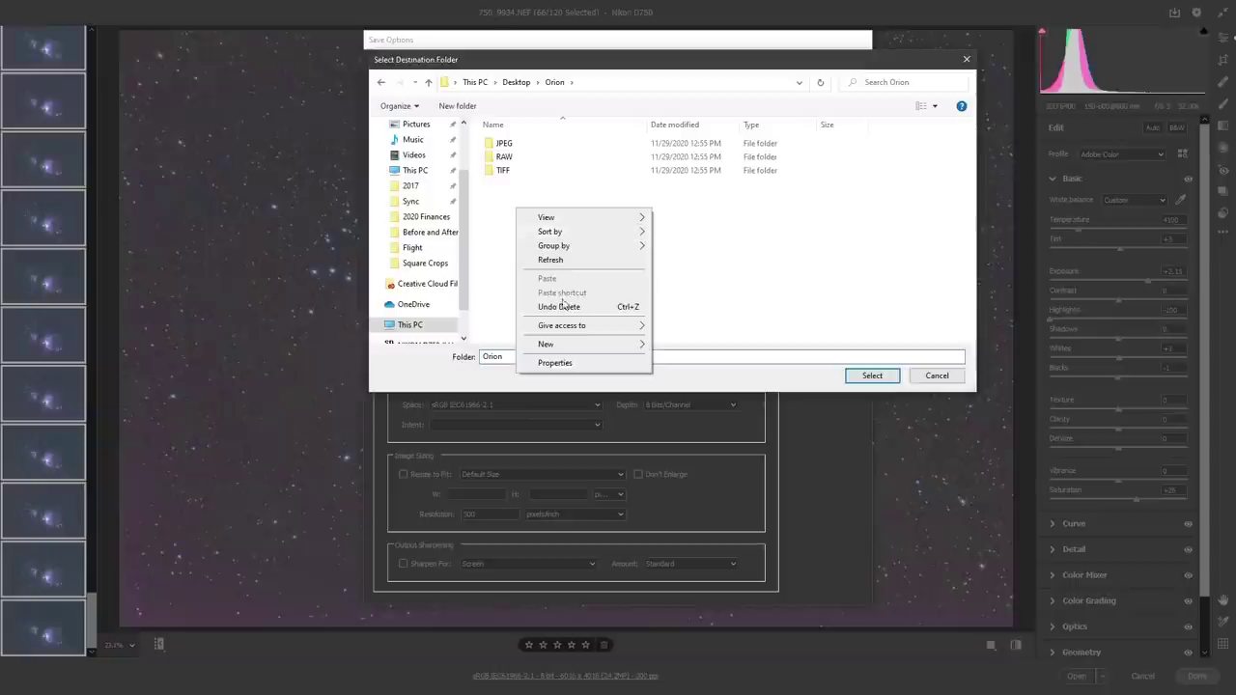
{"action": "left_click", "coordinate": [744, 242]}
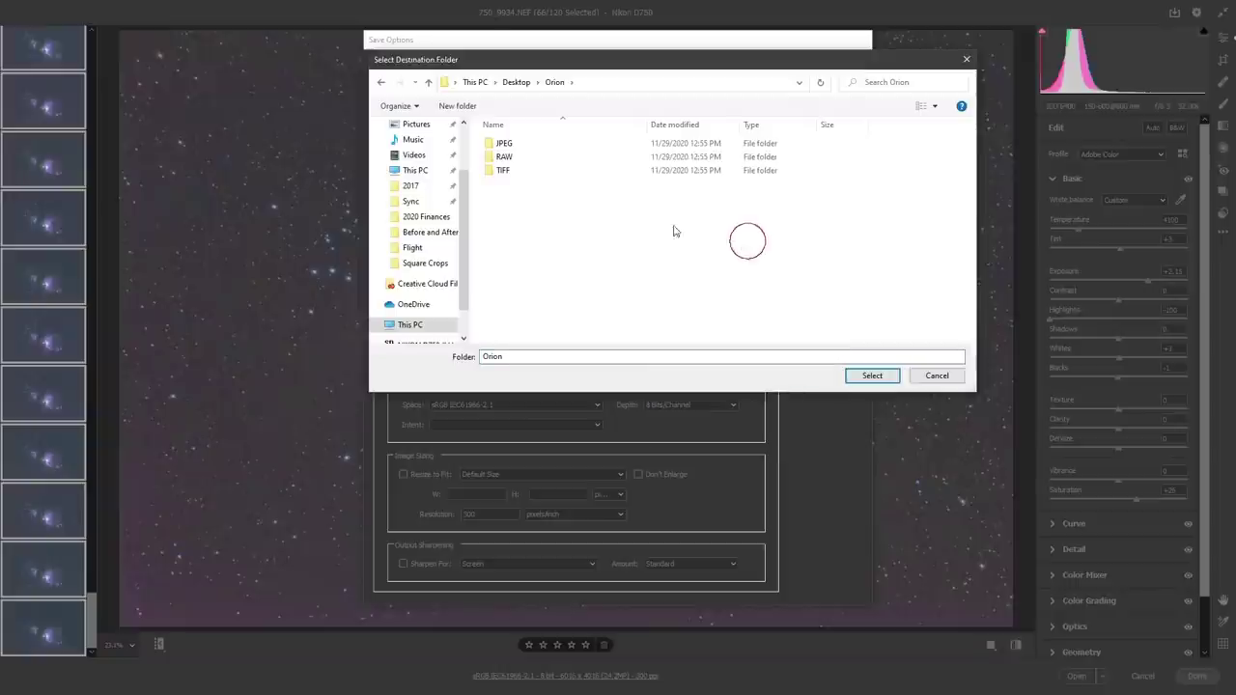
{"action": "double_click", "coordinate": [503, 171]}
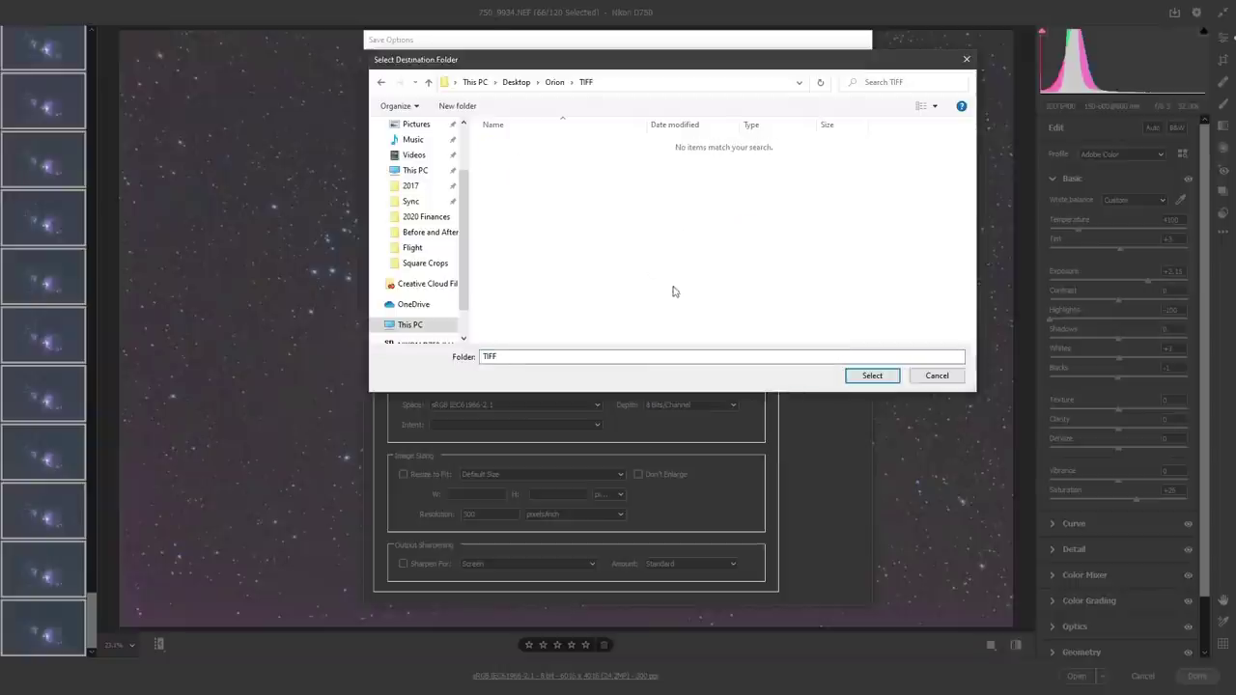
{"action": "left_click", "coordinate": [871, 376]}
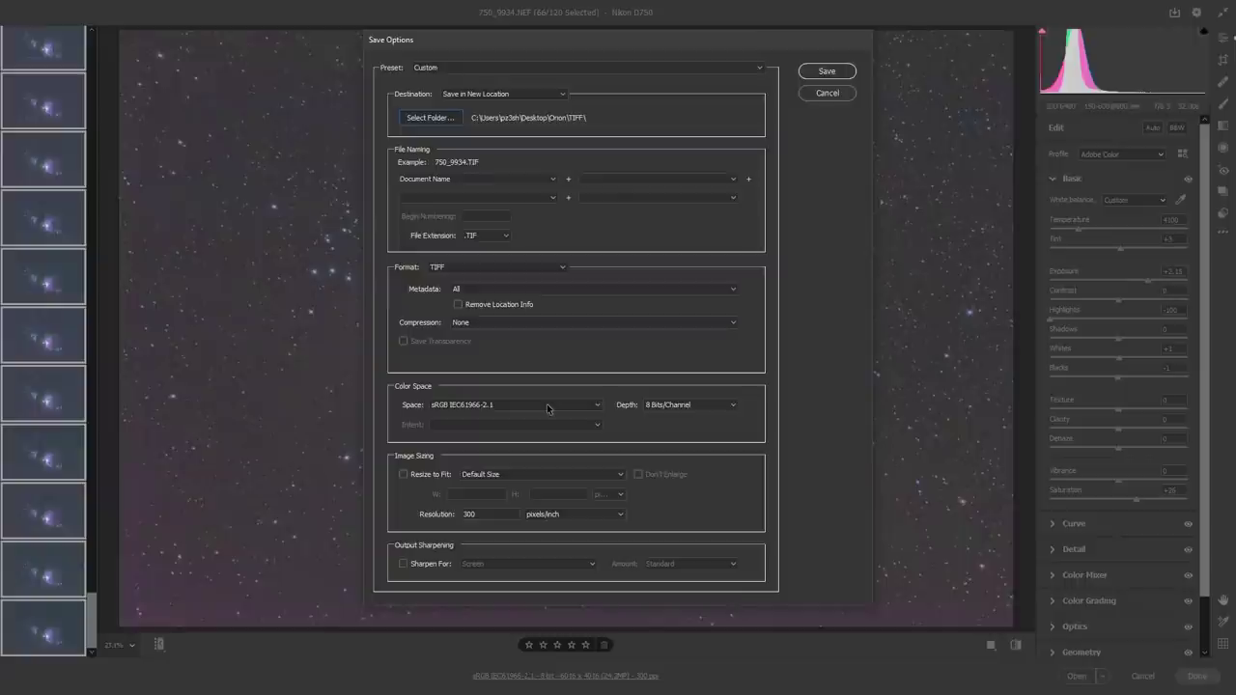
Review the color space, bit depth and file extension choices, keeping sRGB IEC61966-2.1, 8 Bits/Channel and .TIF
{"action": "left_click", "coordinate": [539, 410]}
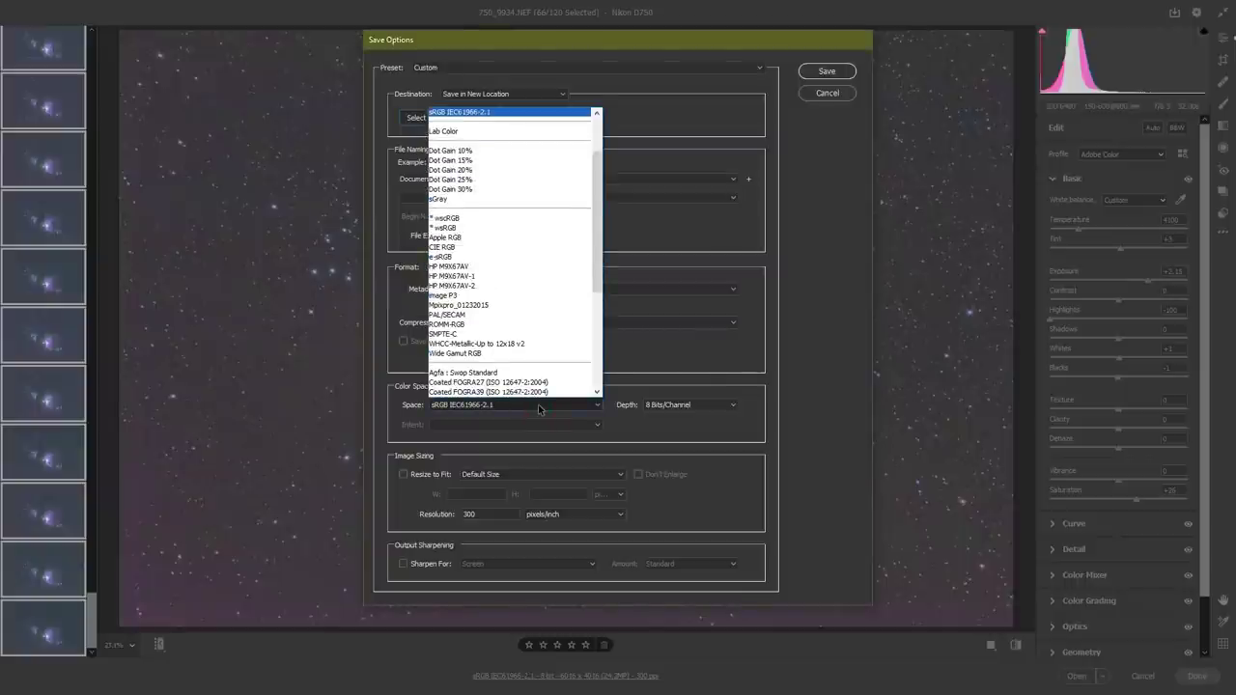
{"action": "left_click", "coordinate": [538, 408]}
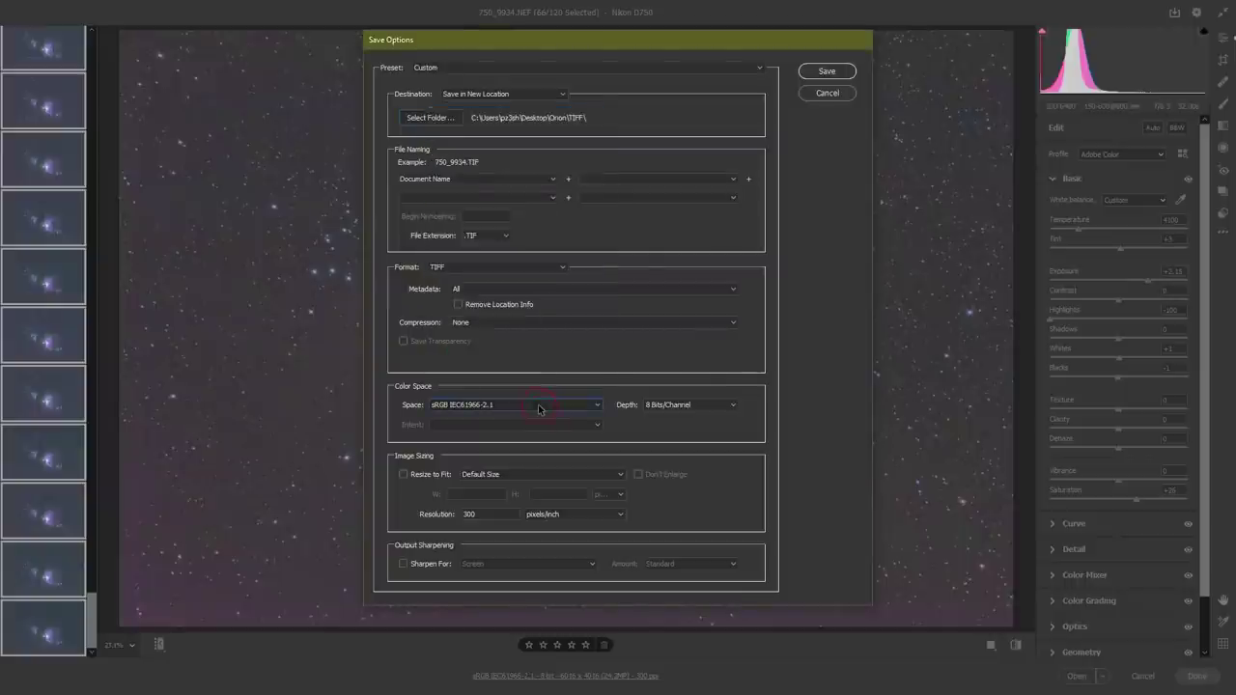
{"action": "left_click", "coordinate": [712, 406]}
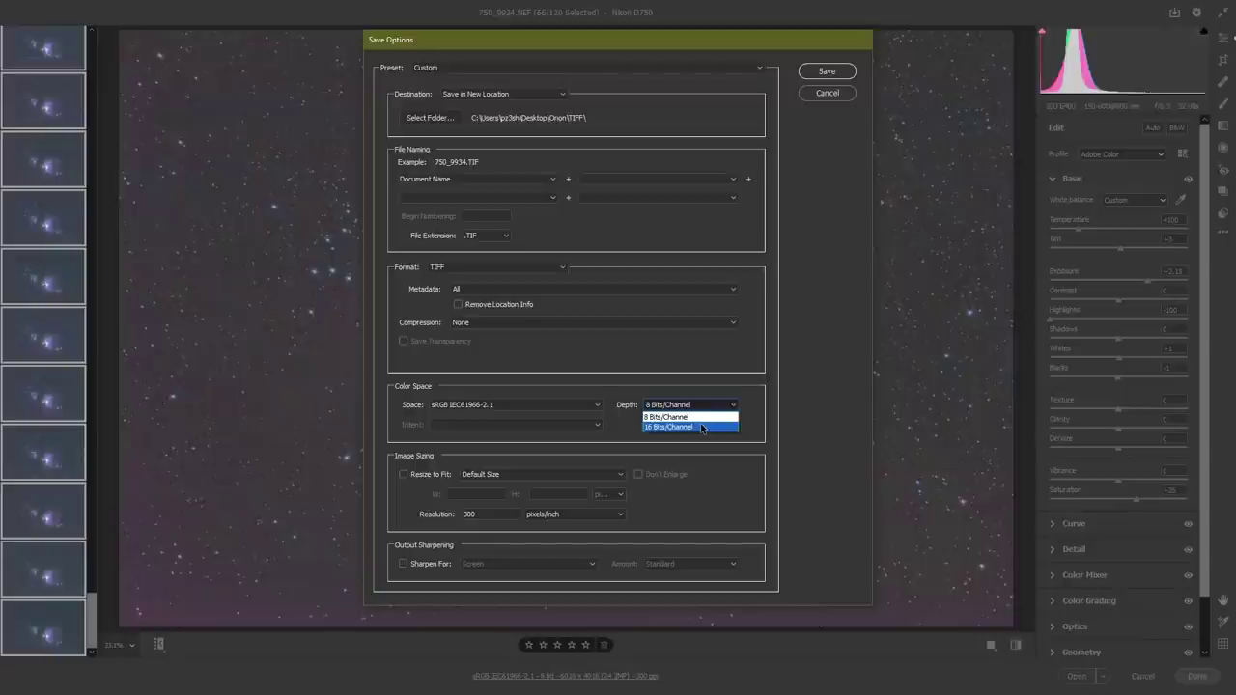
{"action": "left_click", "coordinate": [692, 449]}
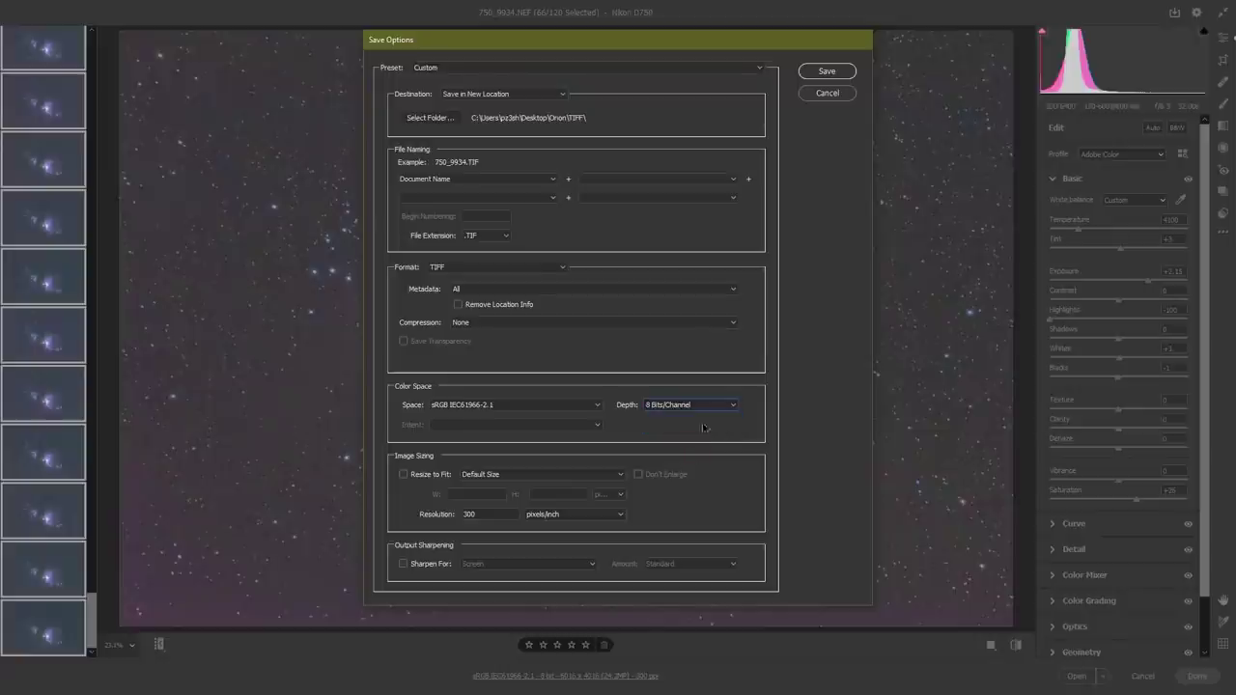
{"action": "left_click", "coordinate": [682, 409]}
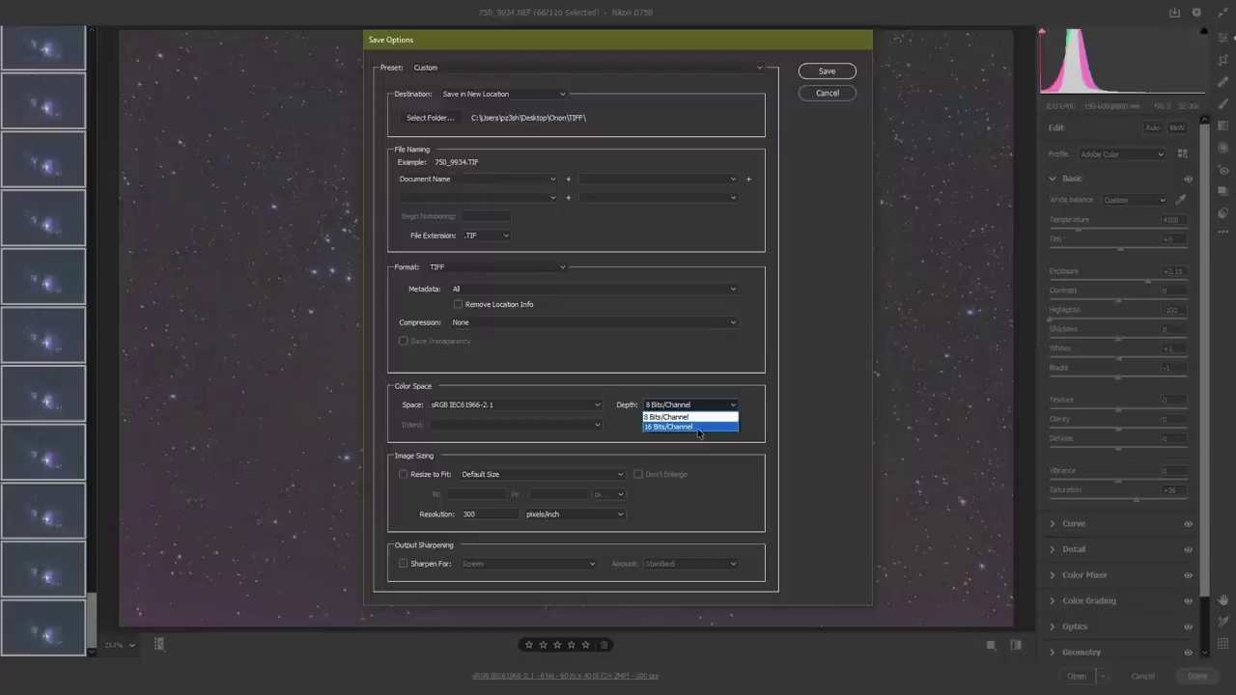
{"action": "left_click", "coordinate": [778, 398]}
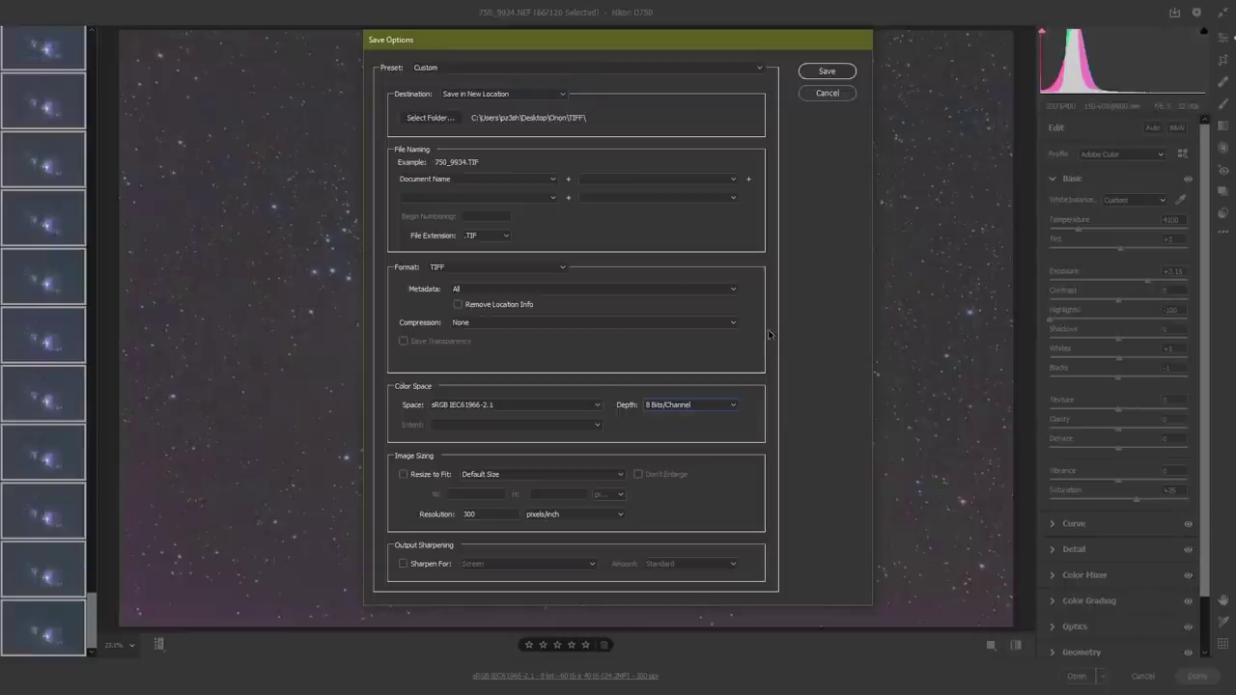
{"action": "left_click", "coordinate": [497, 236]}
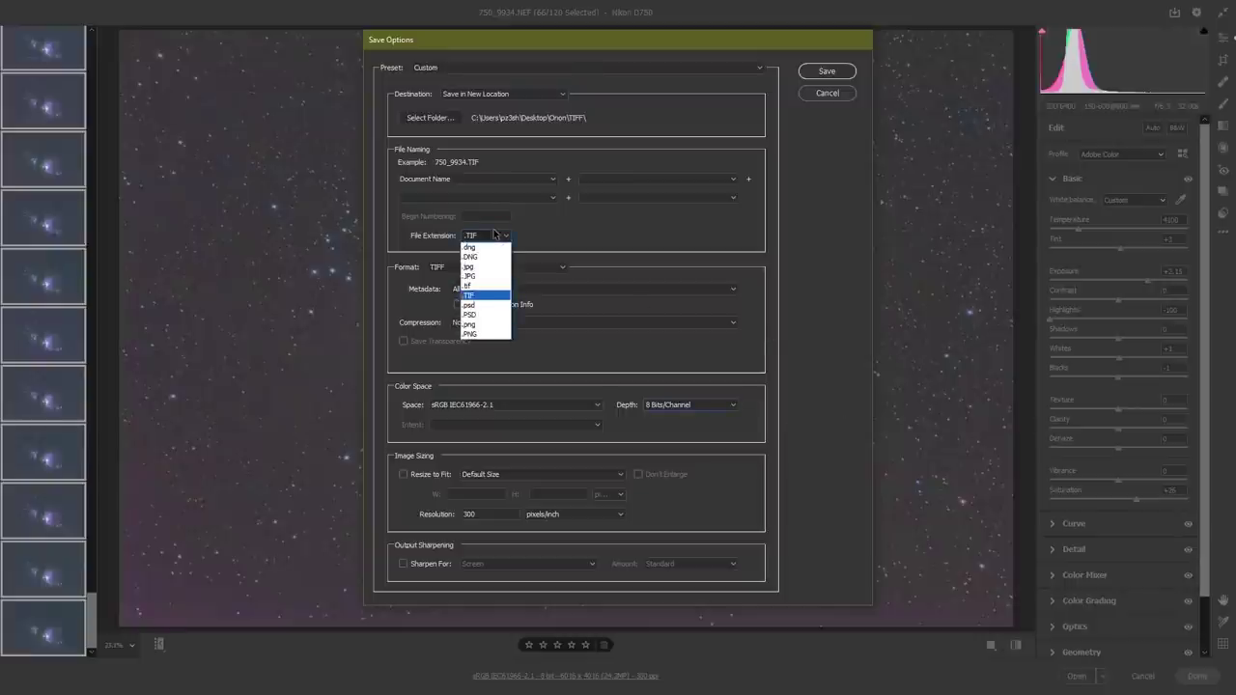
{"action": "left_click", "coordinate": [491, 295]}
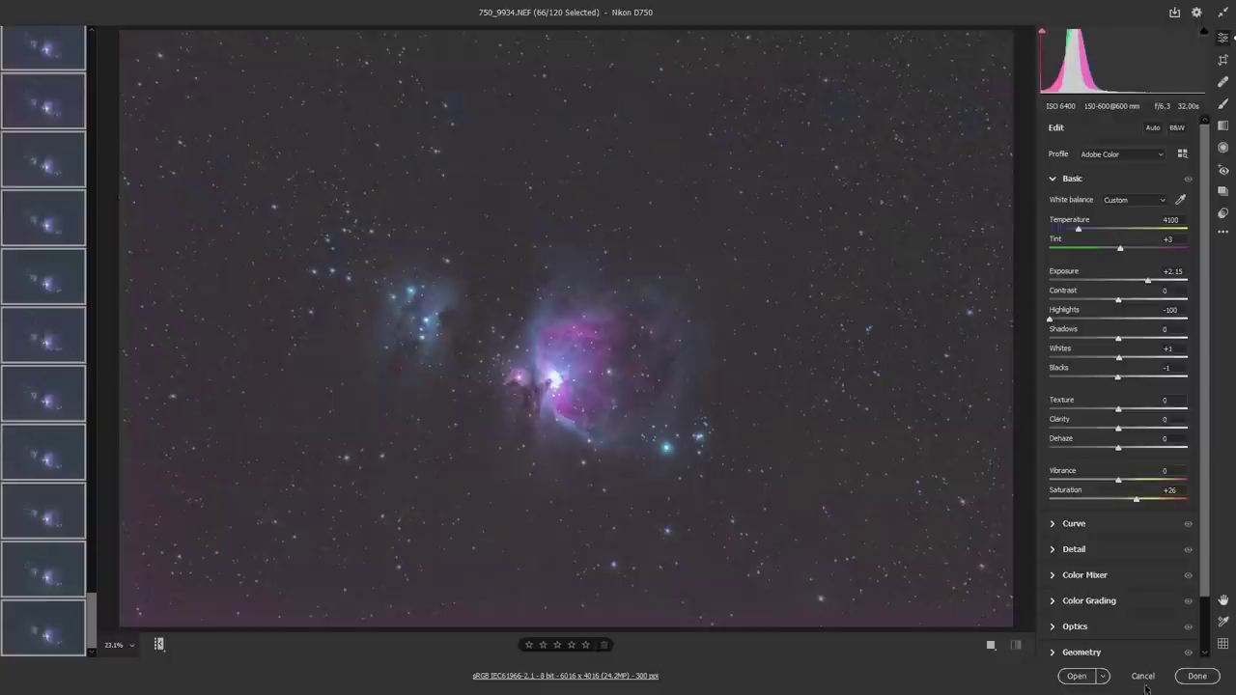
Accept the raw edits for all frames and return to Bridge
{"action": "left_click", "coordinate": [1197, 675]}
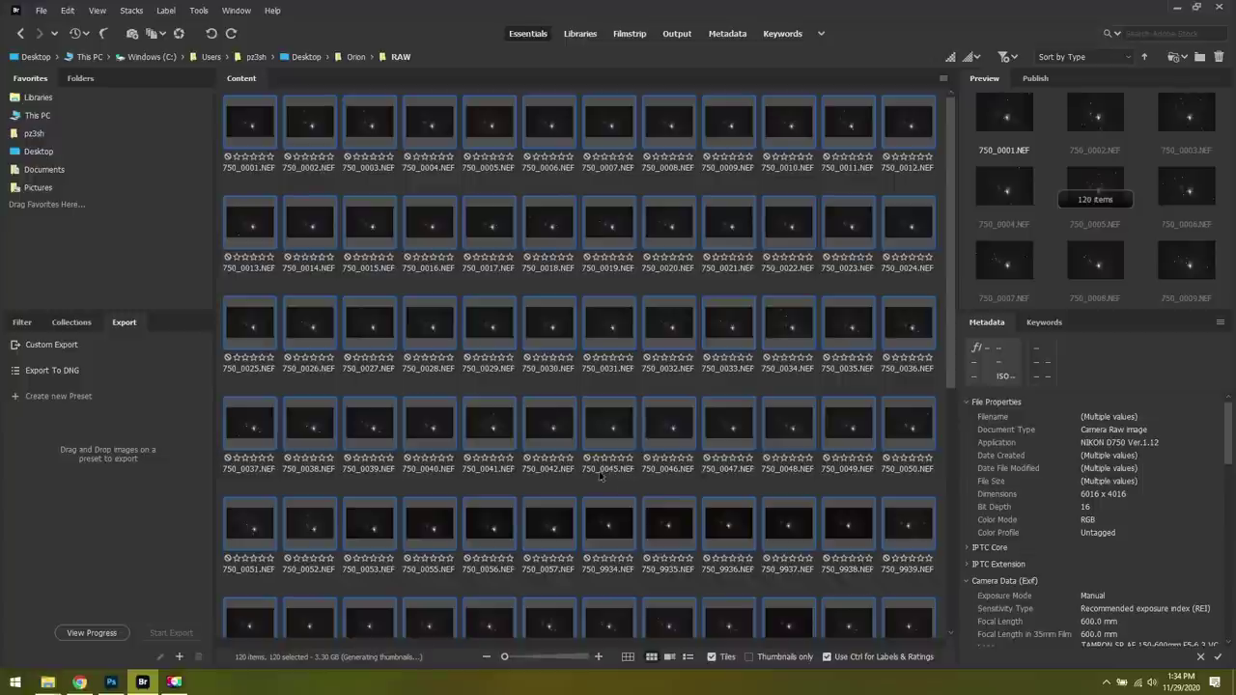
Go up to the Orion folder and open its TIFF folder of exported frames
{"action": "left_click", "coordinate": [356, 57]}
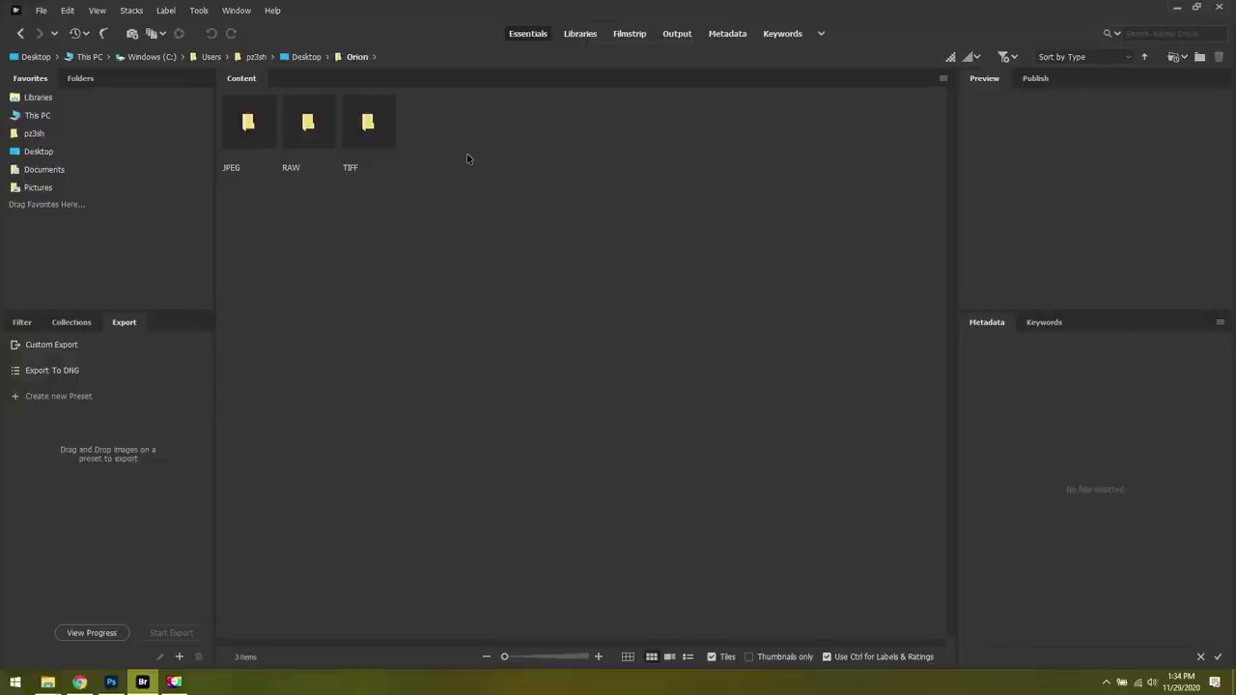
{"action": "double_click", "coordinate": [368, 122]}
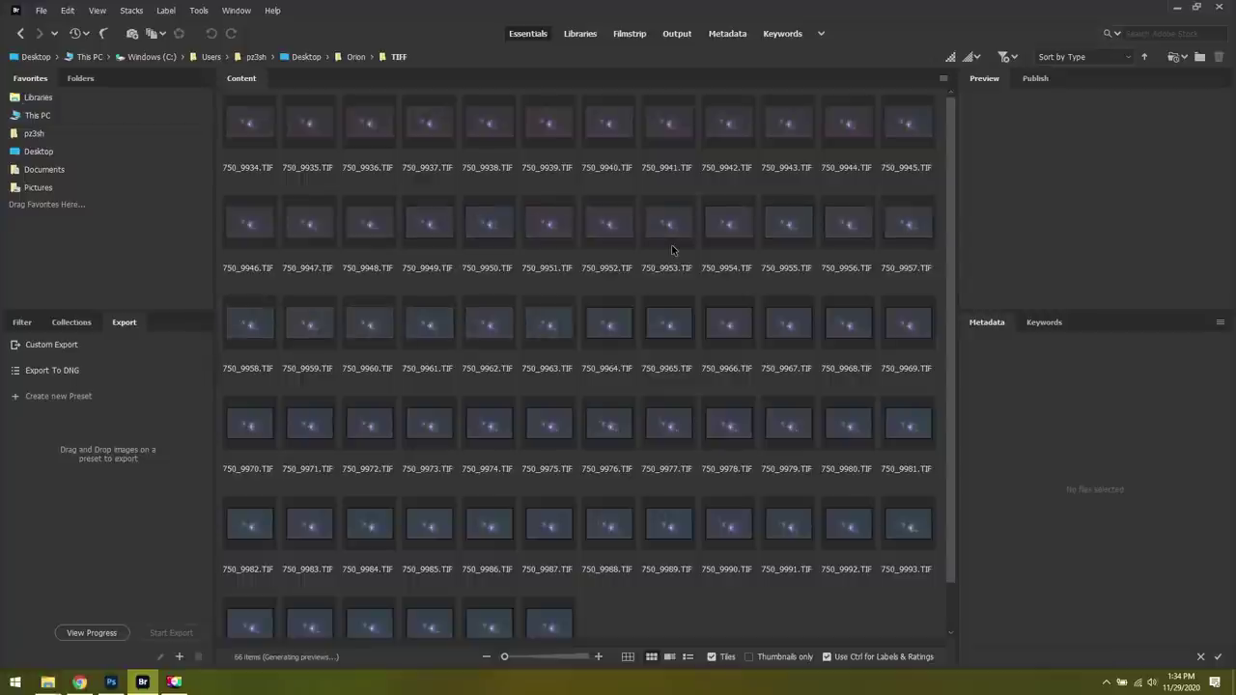
Launch DeepSkyStacker (64 bit) and get the TIFF light frames 750_9934.TIF to 750_9936.TIF into its picture list
{"action": "key", "text": "super"}
{"action": "type", "text": "deepsky"}
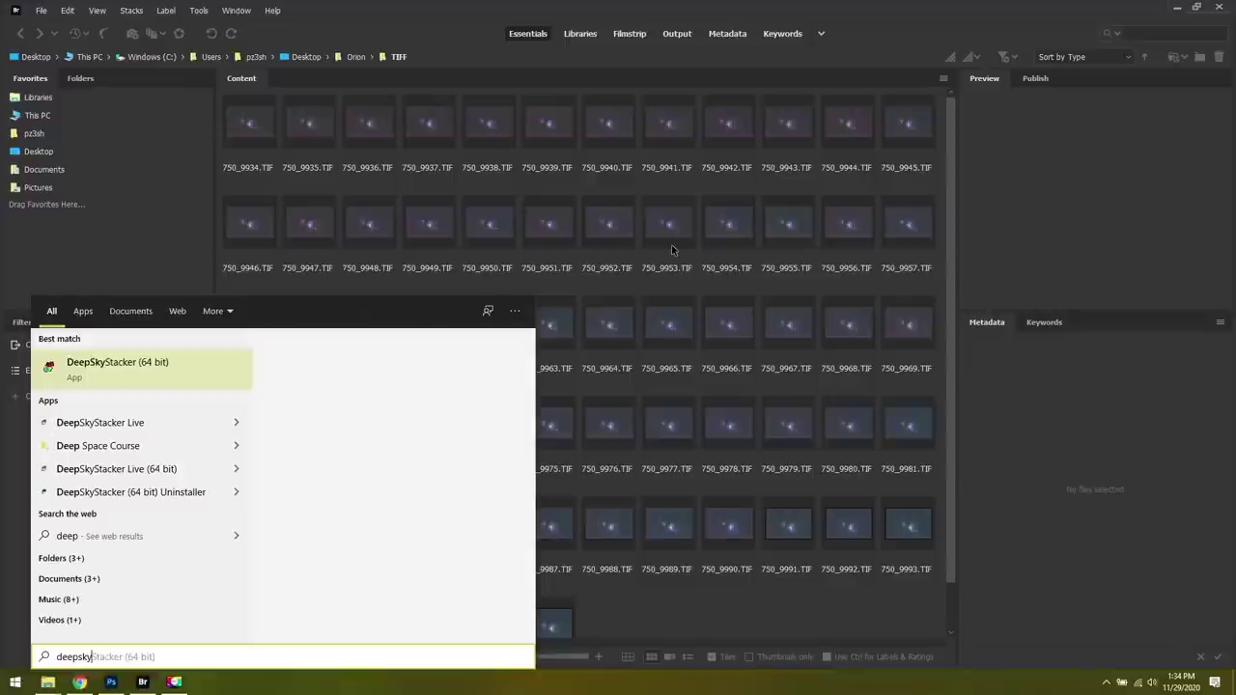
{"action": "key", "text": "Return"}
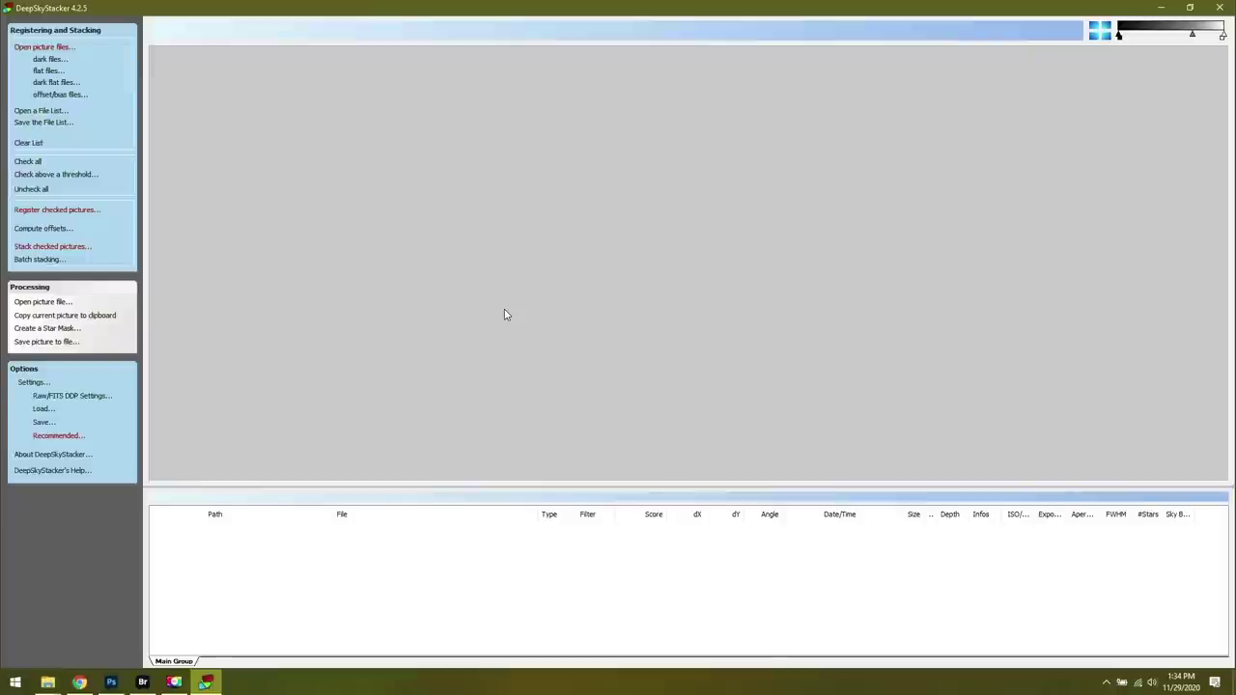
{"action": "left_click", "coordinate": [94, 211]}
{"action": "left_click", "coordinate": [681, 383]}
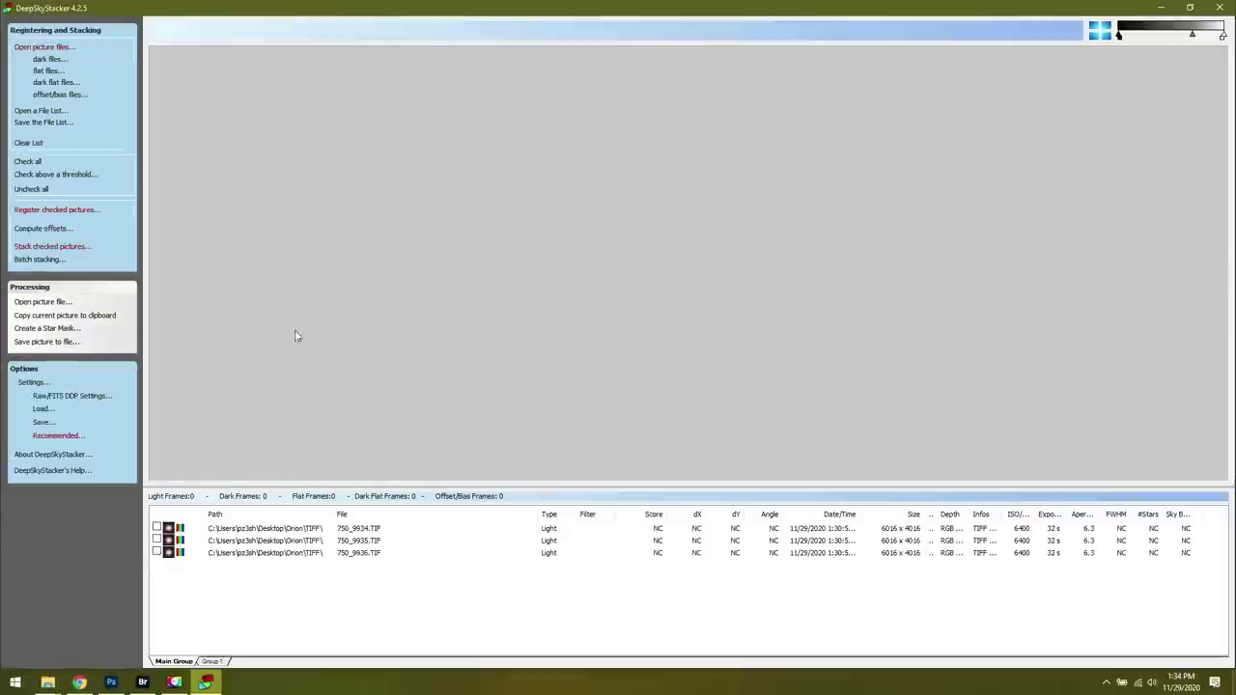
Check all the listed light frames and examine the register settings, including the percentage of best pictures to stack, without registering
{"action": "left_click", "coordinate": [29, 161]}
{"action": "left_click", "coordinate": [83, 210]}
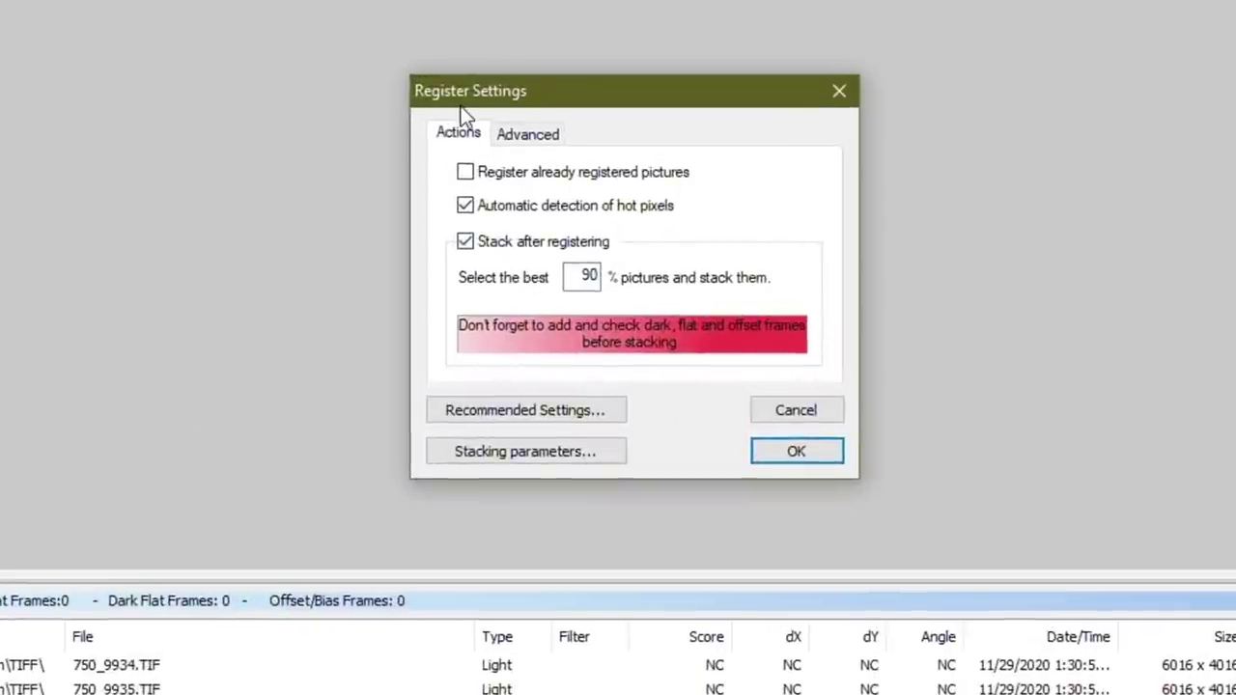
{"action": "double_click", "coordinate": [575, 279]}
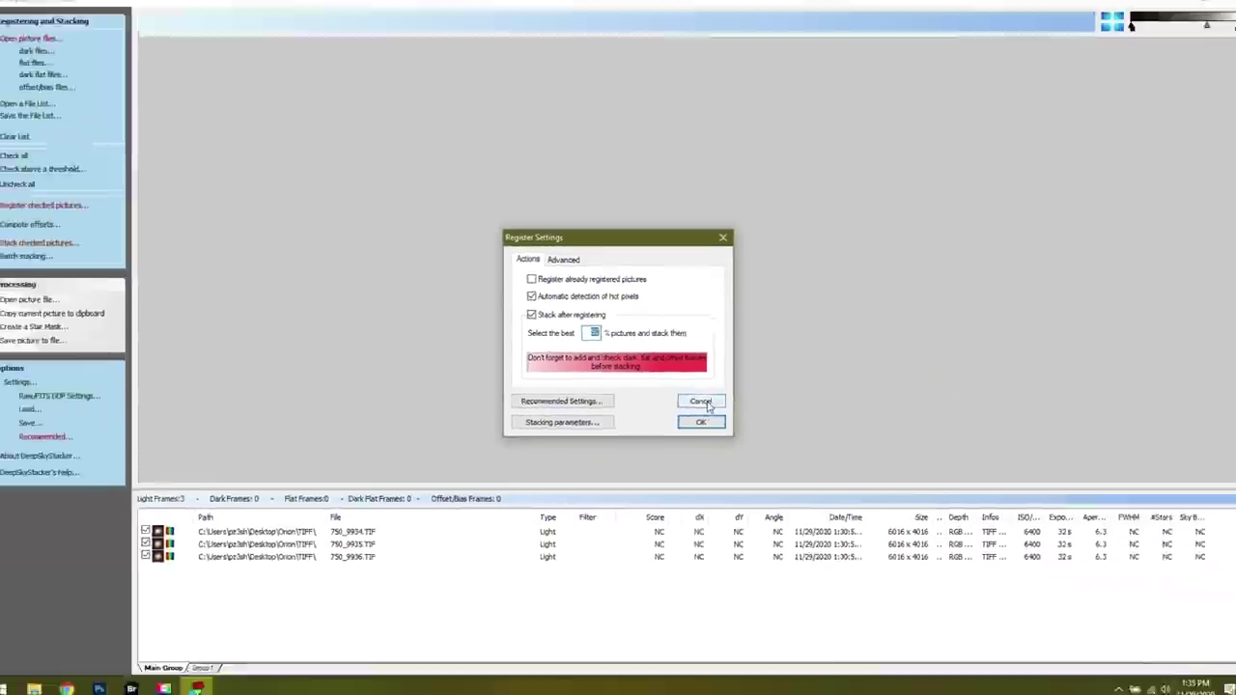
{"action": "left_click", "coordinate": [701, 401]}
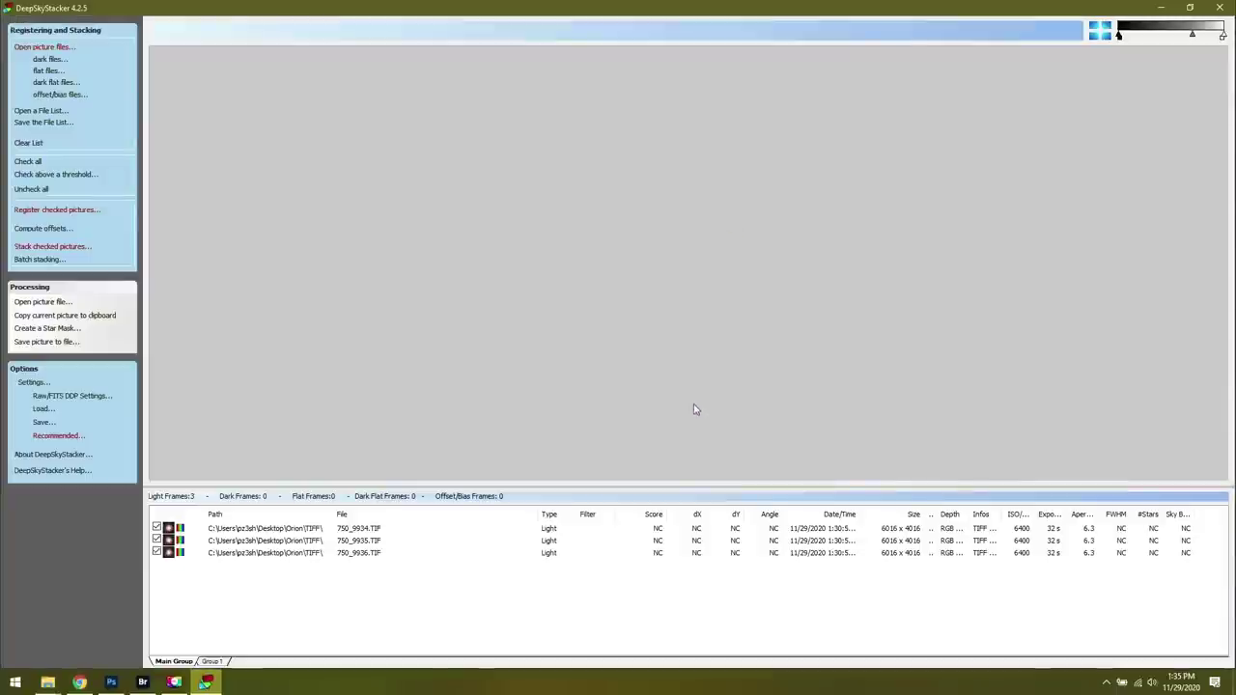
Close DeepSkyStacker without saving the file list and reopen the TIFF folder inside Orion in Bridge
{"action": "left_click", "coordinate": [1218, 7]}
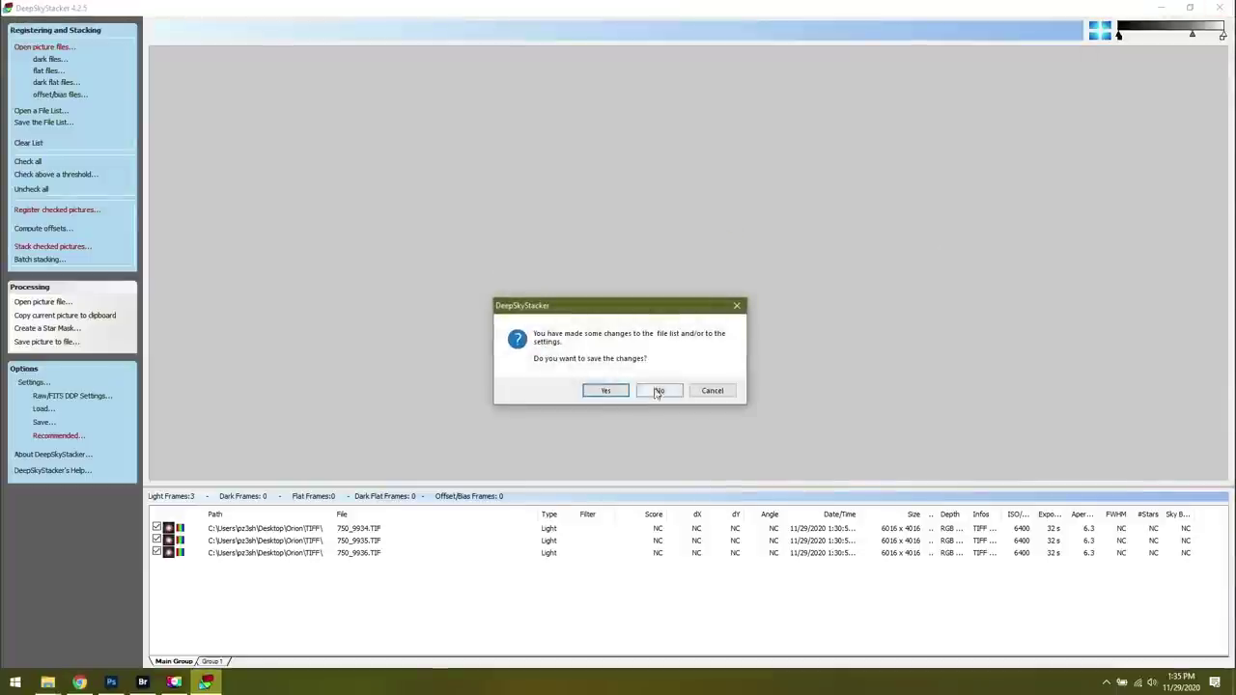
{"action": "left_click", "coordinate": [657, 391]}
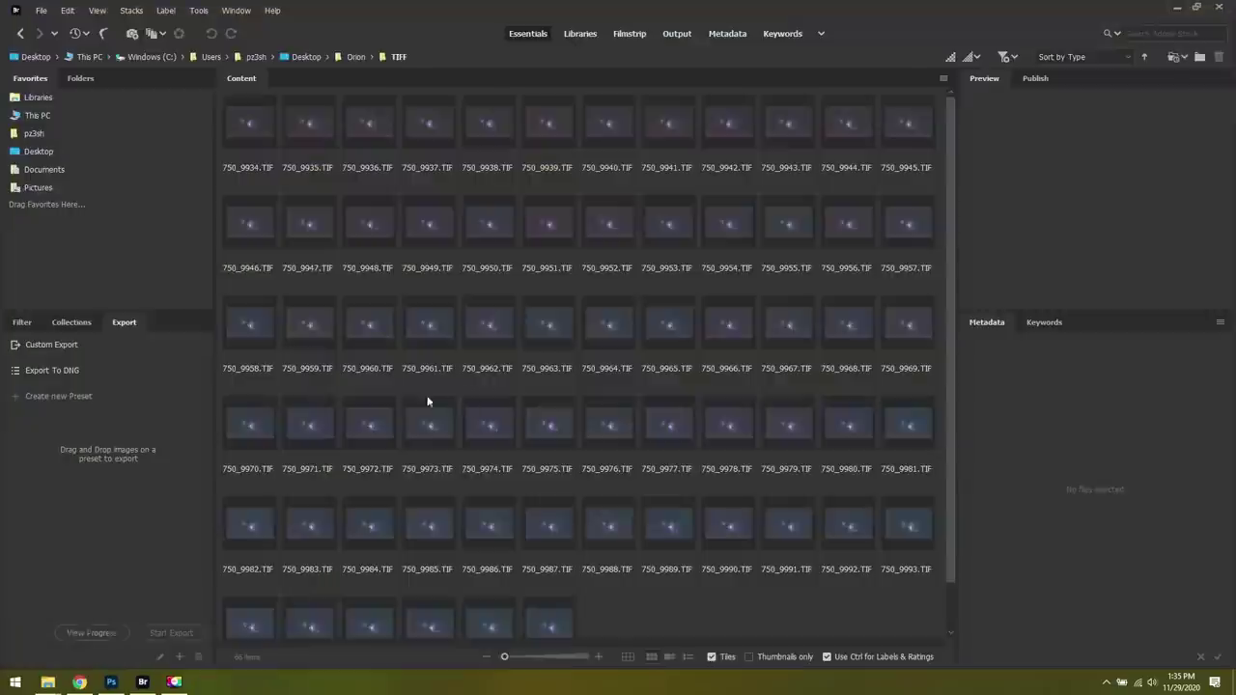
{"action": "left_click", "coordinate": [355, 56]}
{"action": "double_click", "coordinate": [370, 125]}
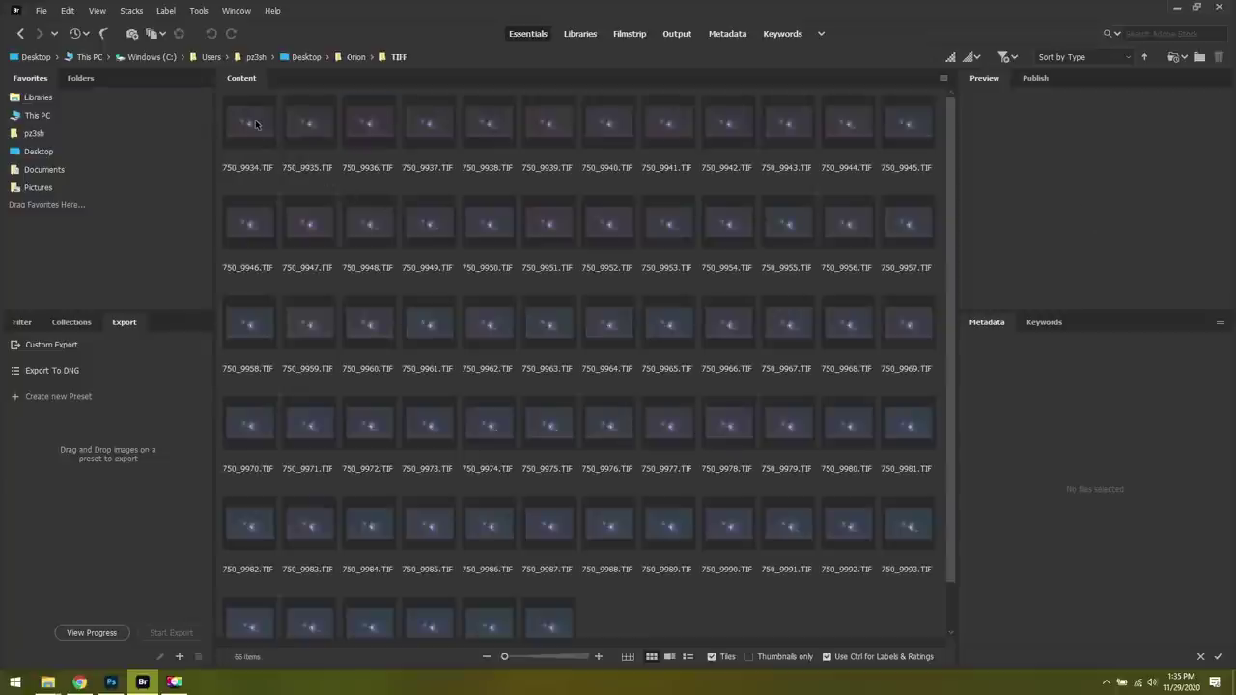
Magnify the stars in the preview of 750_9934.TIF at 100% and compare them back and forth with 750_9935.TIF
{"action": "left_click", "coordinate": [258, 118]}
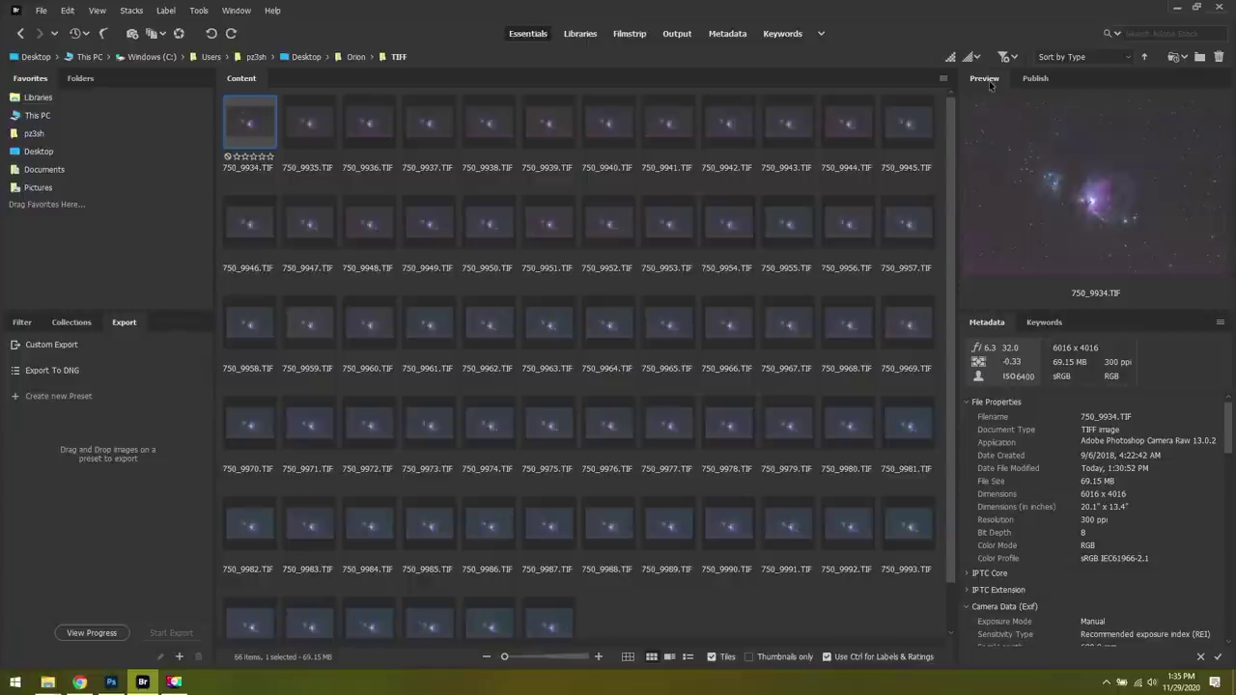
{"action": "left_click", "coordinate": [1130, 186]}
{"action": "mouse_move", "coordinate": [1100, 237]}
{"action": "left_mouse_down"}
{"action": "mouse_move", "coordinate": [1143, 236]}
{"action": "mouse_move", "coordinate": [1014, 224]}
{"action": "mouse_move", "coordinate": [1130, 222]}
{"action": "mouse_move", "coordinate": [1101, 233]}
{"action": "left_mouse_up"}
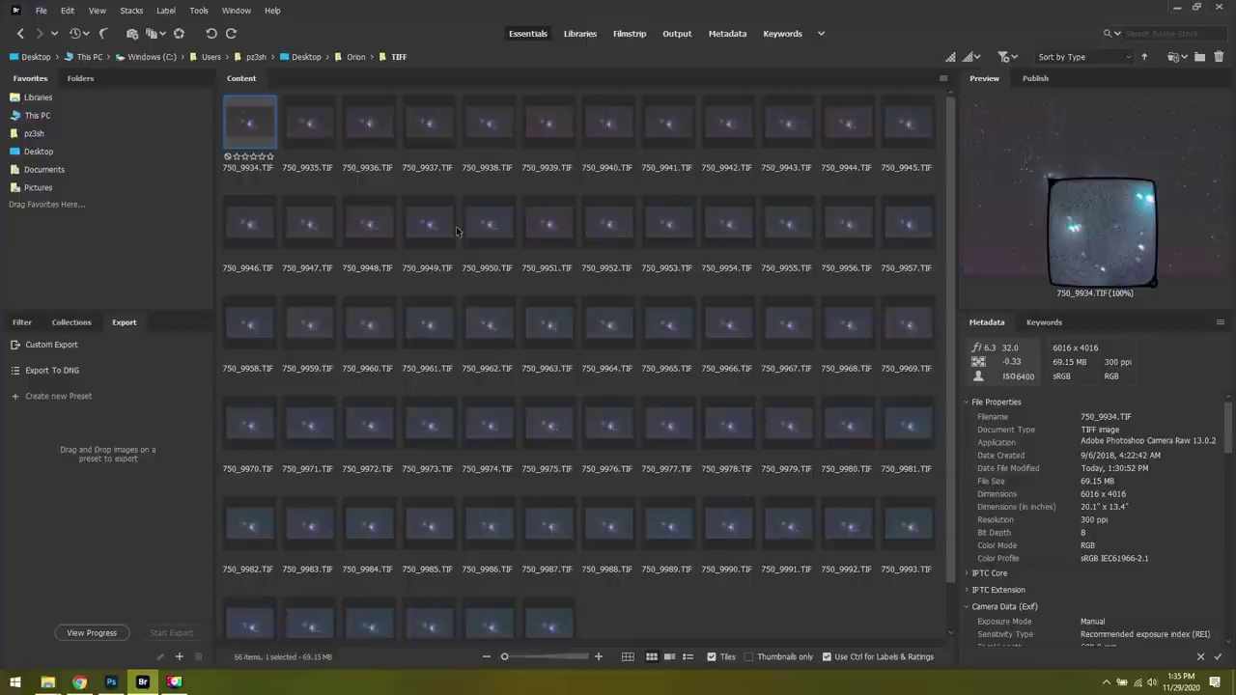
{"action": "key", "text": "Right"}
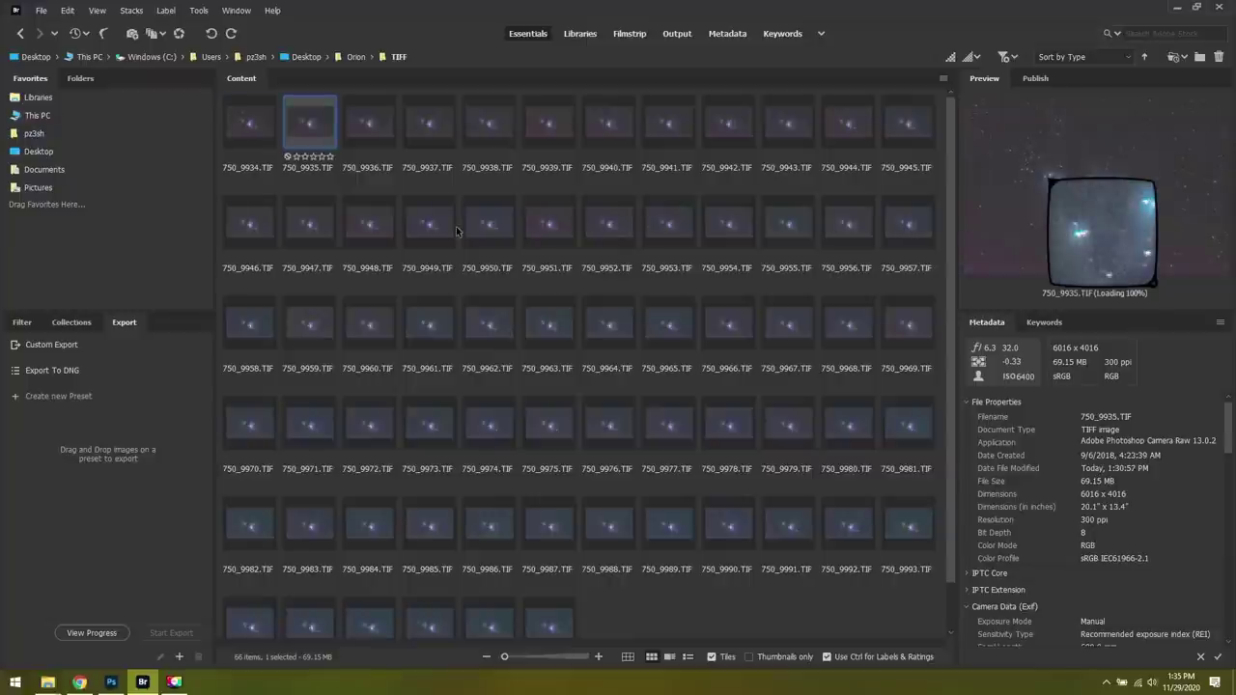
{"action": "key", "text": "Left"}
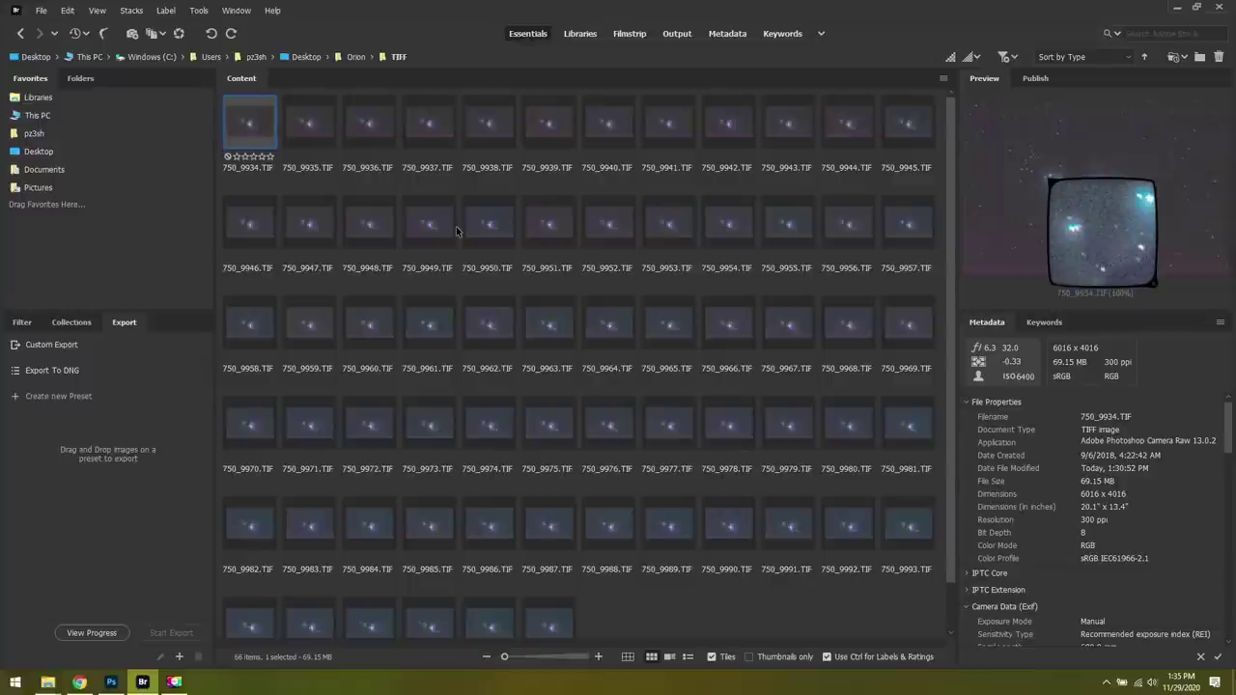
{"action": "key", "text": "Right"}
{"action": "key", "text": "Left"}
{"action": "key", "text": "Right"}
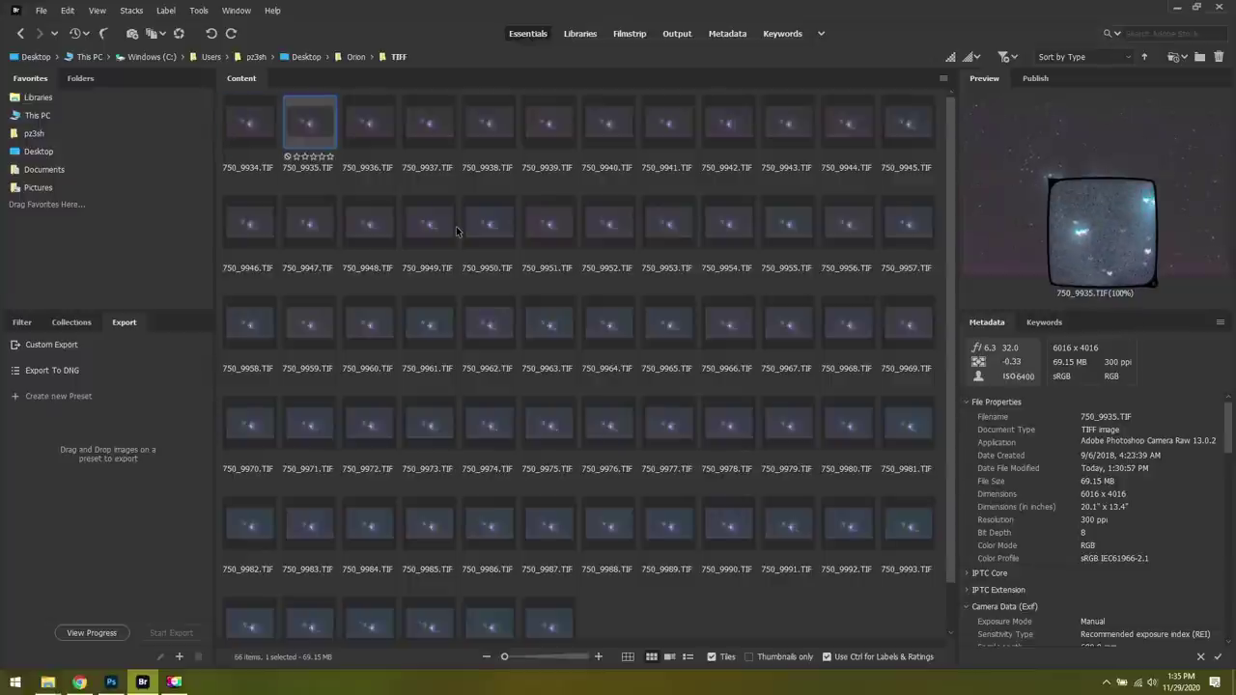
Examine the star shapes at 100% in frames 750_9936.TIF through 750_9939.TIF, moving the loupe to another star group on the last one
{"action": "key", "text": "Right"}
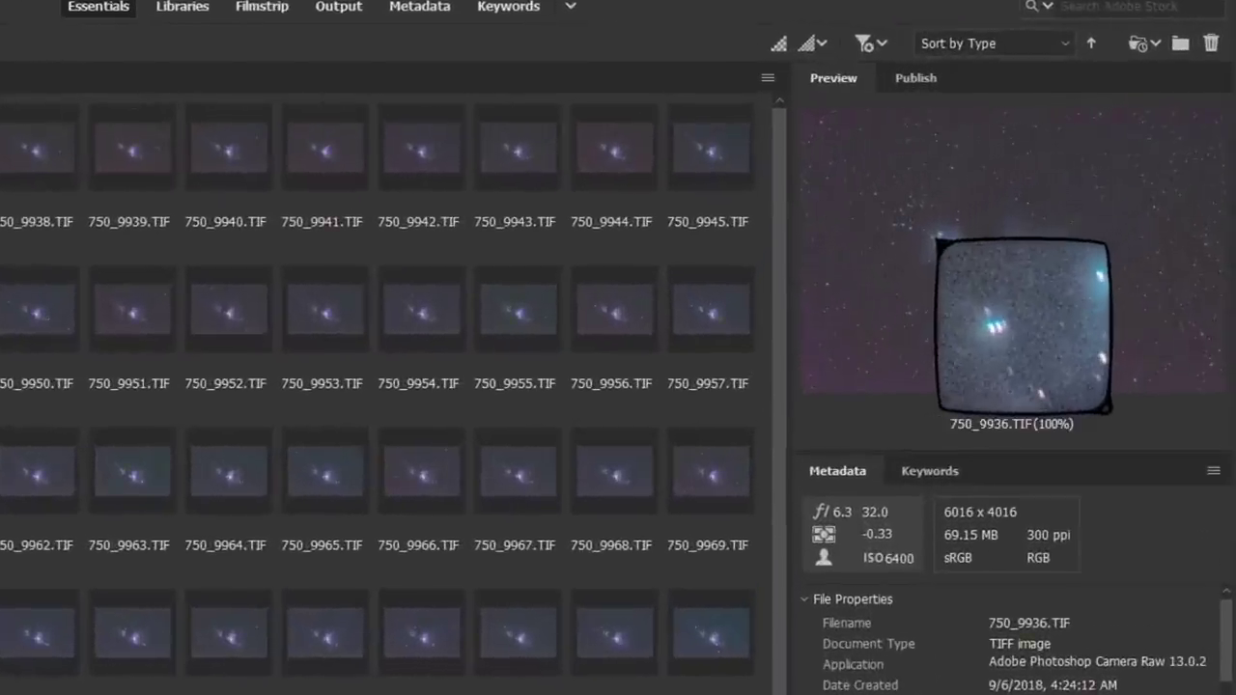
{"action": "key", "text": "Right"}
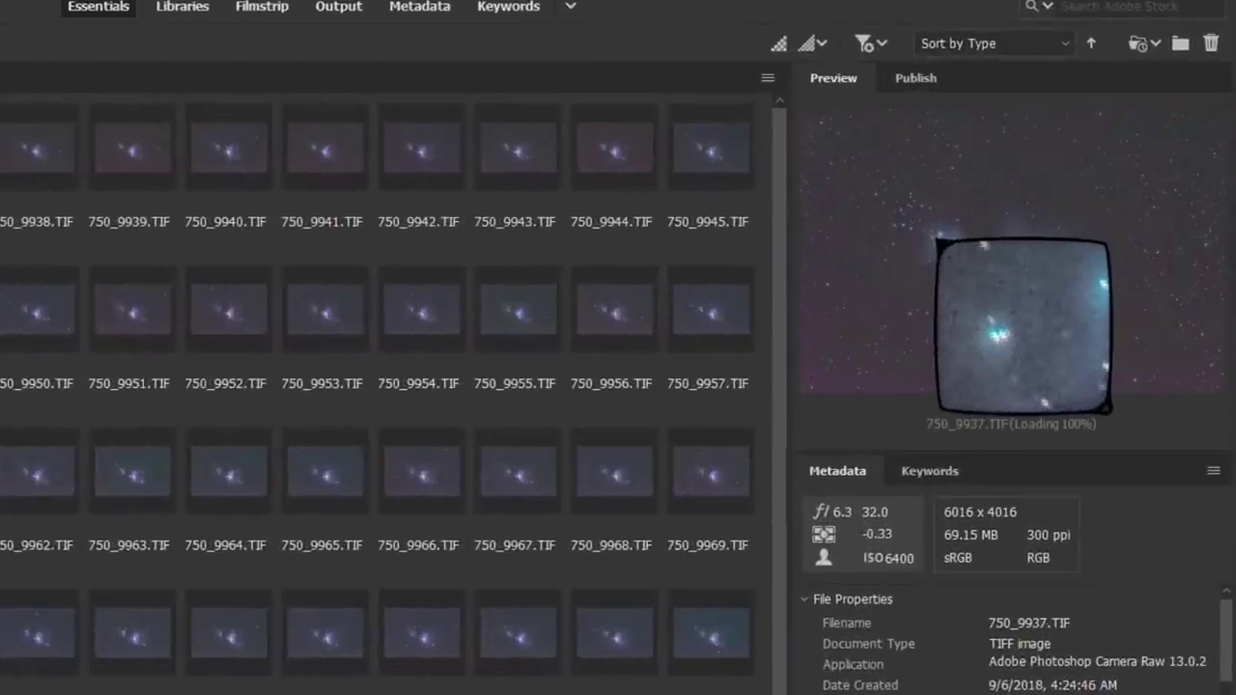
{"action": "key", "text": "Right"}
{"action": "key", "text": "Right"}
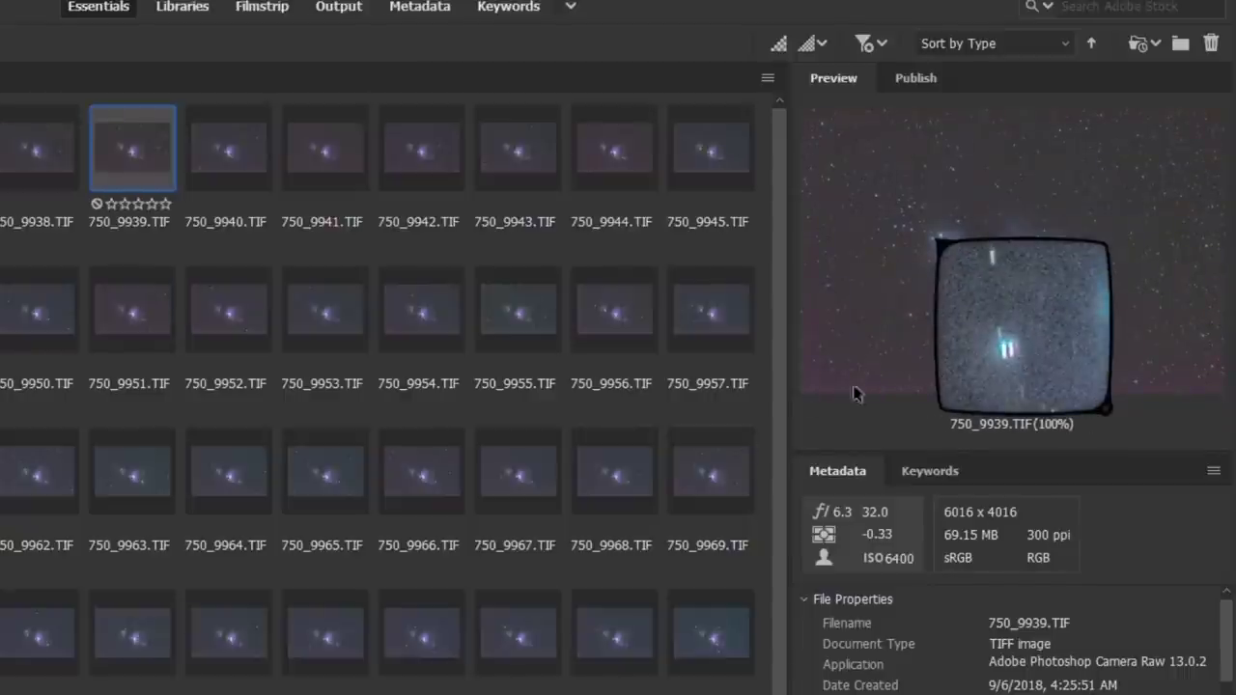
{"action": "left_click_drag", "start_coordinate": [985, 345], "coordinate": [1009, 344]}
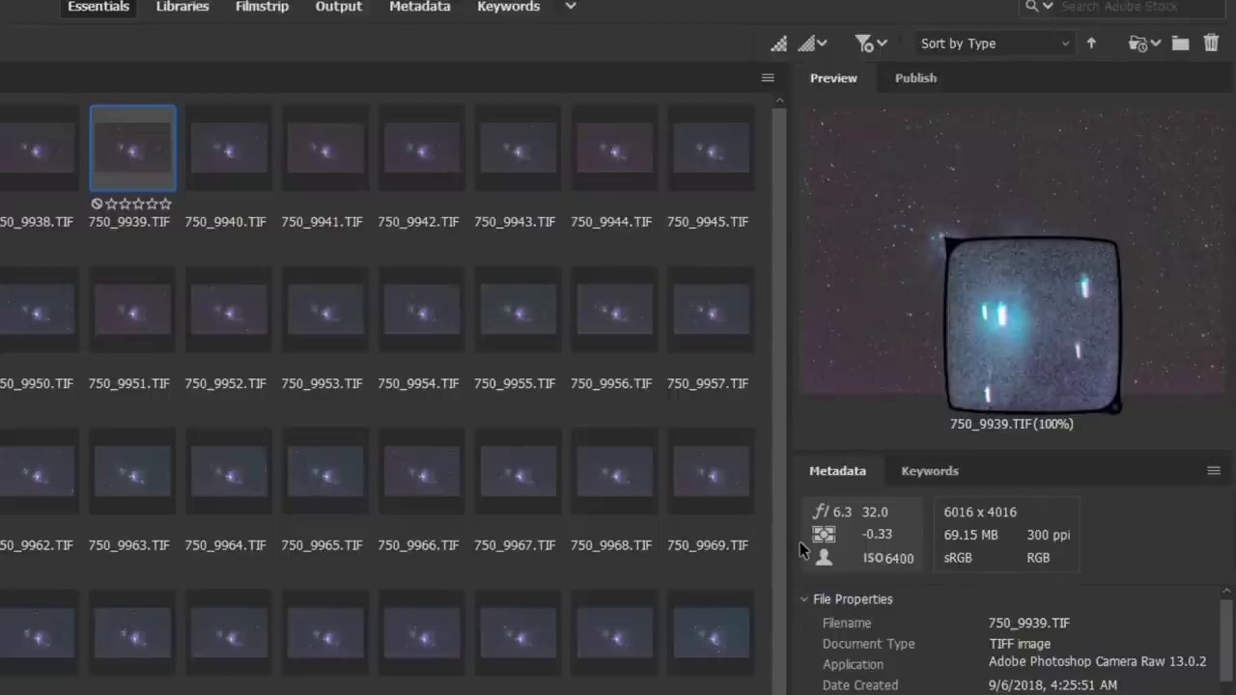
Step through frames 750_9940.TIF to 750_9957.TIF one by one, examining star sharpness and movement in the magnified preview
{"action": "key", "text": "Right"}
{"action": "key", "text": "Right"}
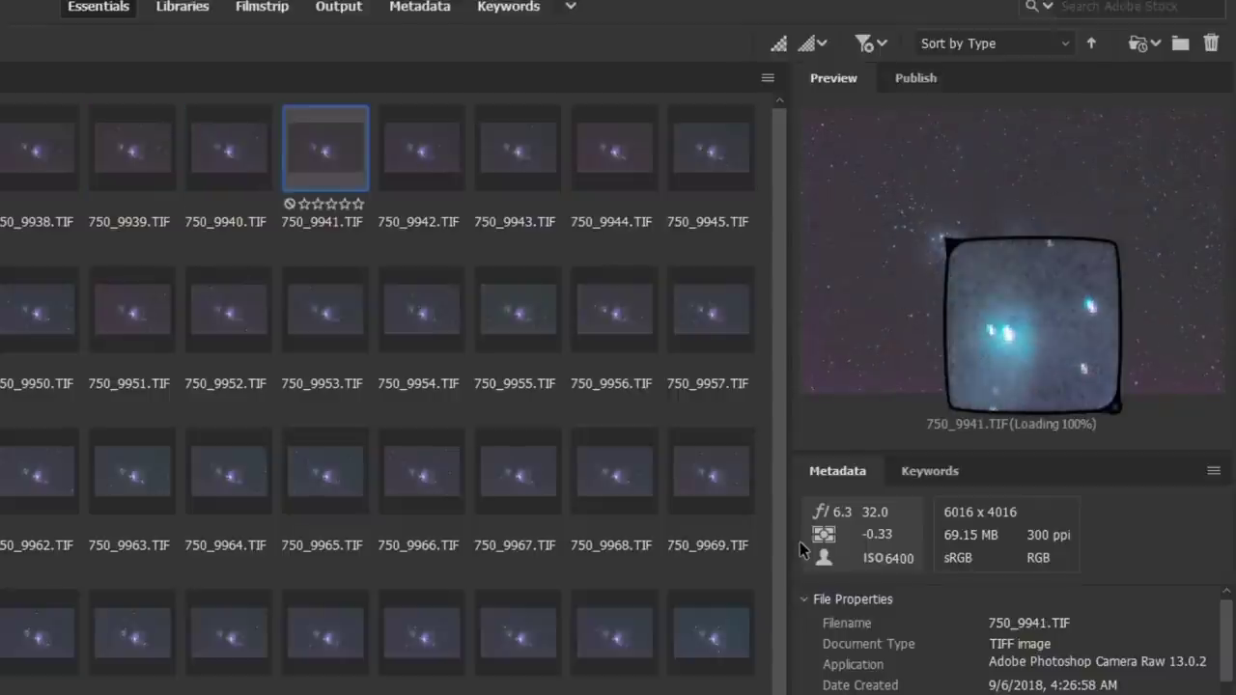
{"action": "key", "text": "Right"}
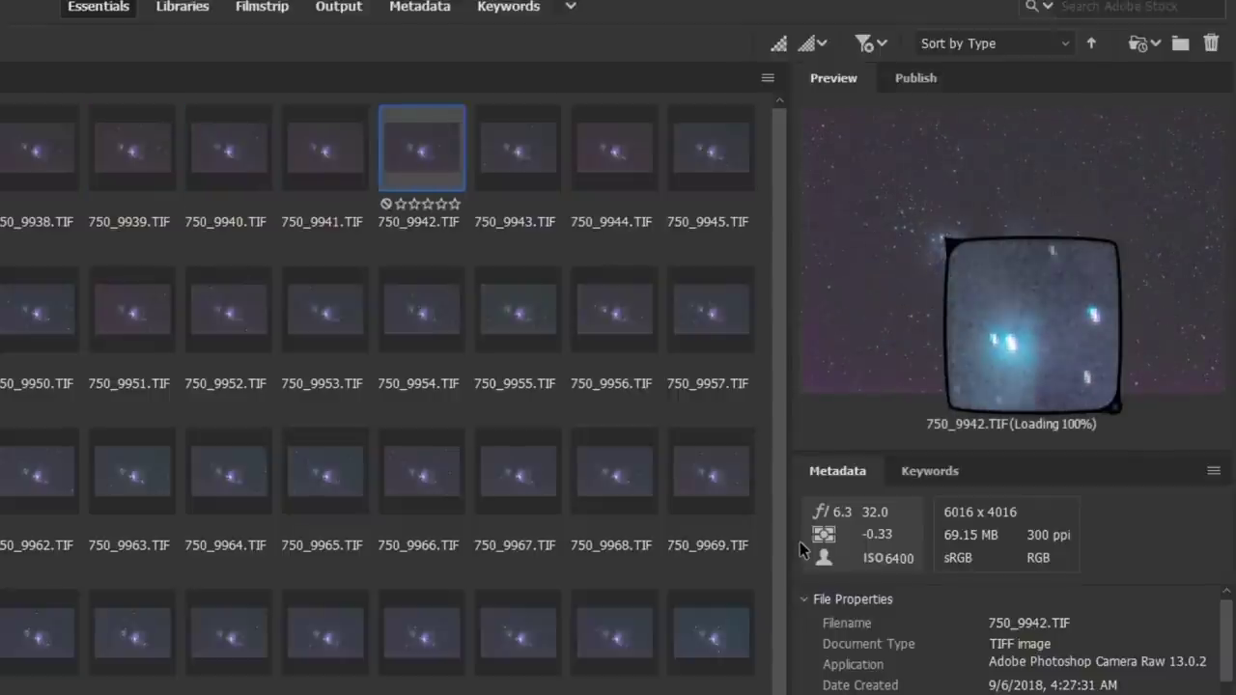
{"action": "key", "text": "Right"}
{"action": "key", "text": "Right"}
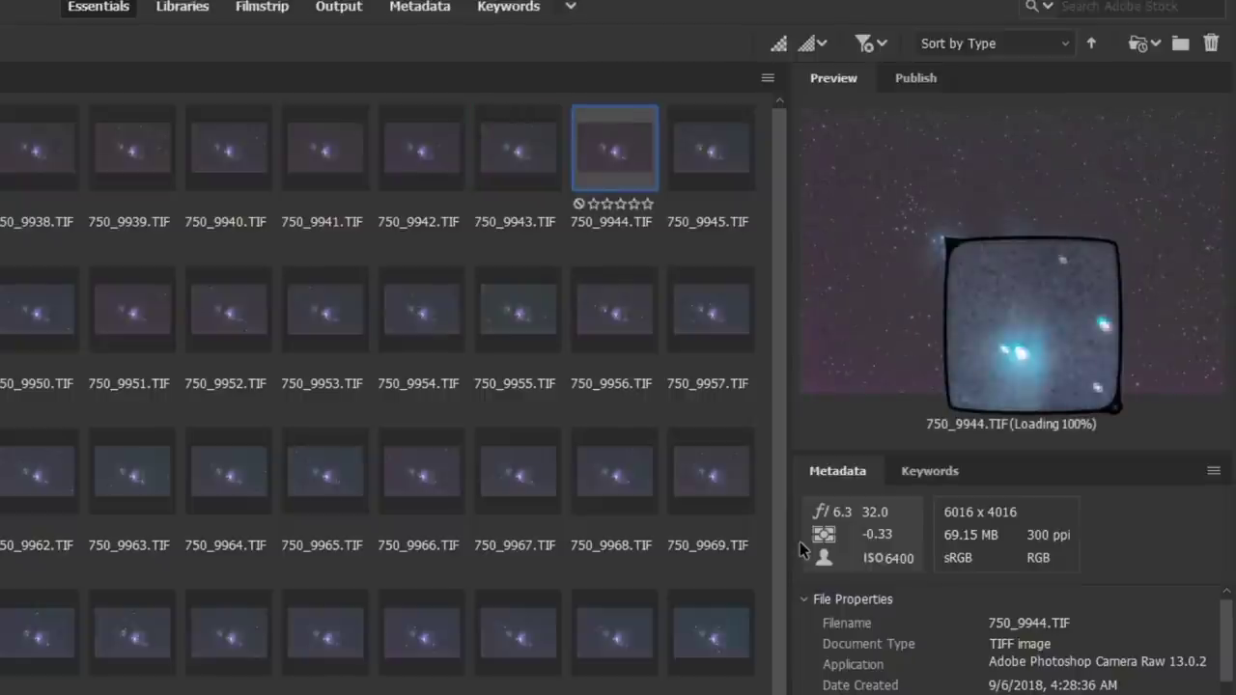
{"action": "key", "text": "Right"}
{"action": "key", "text": "Right"}
{"action": "key", "text": "Right"}
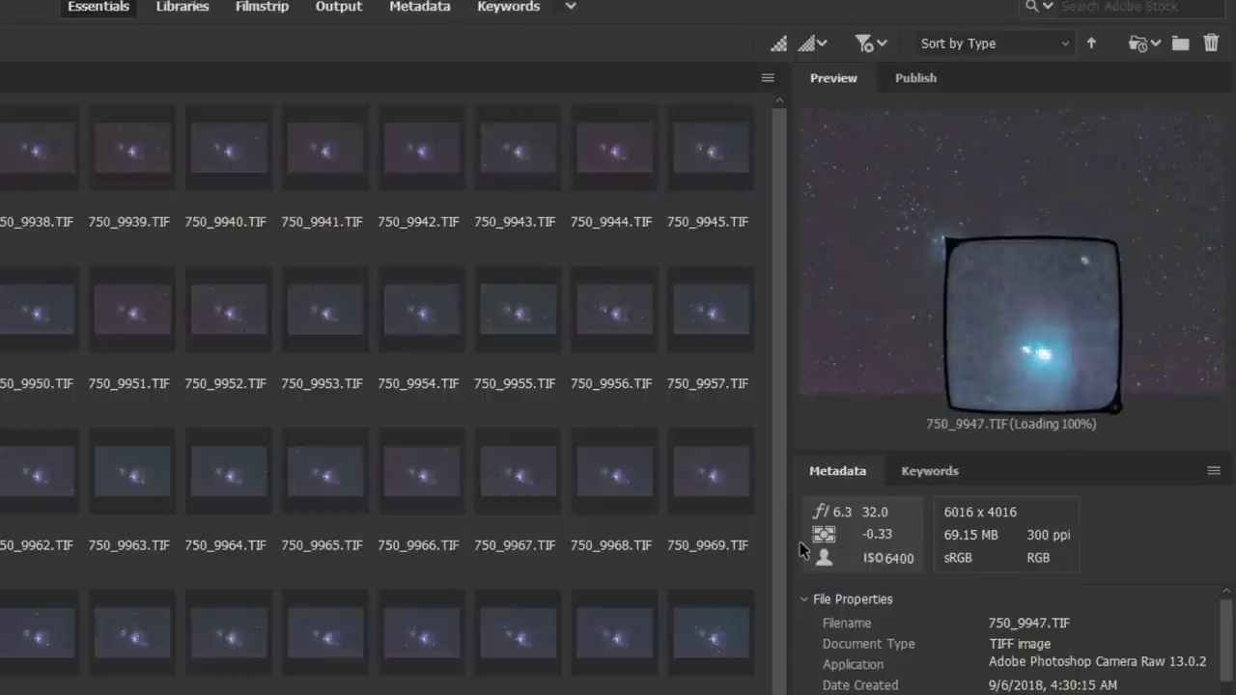
{"action": "key", "text": "Right"}
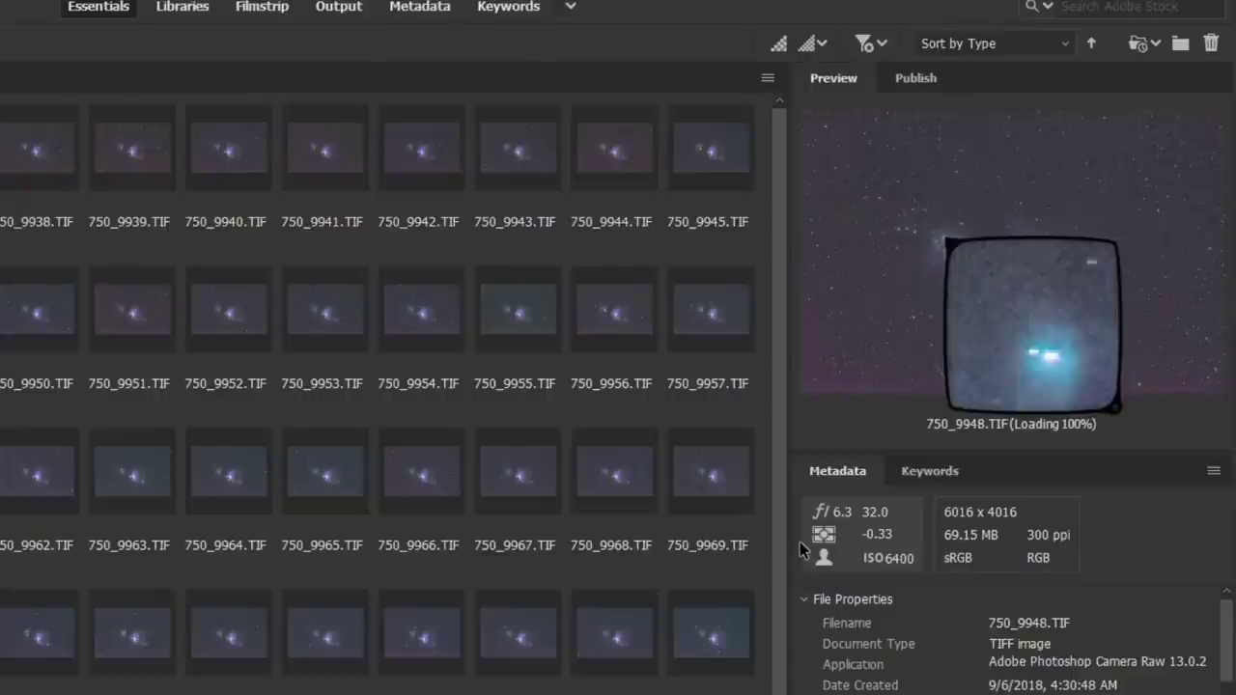
{"action": "key", "text": "Right"}
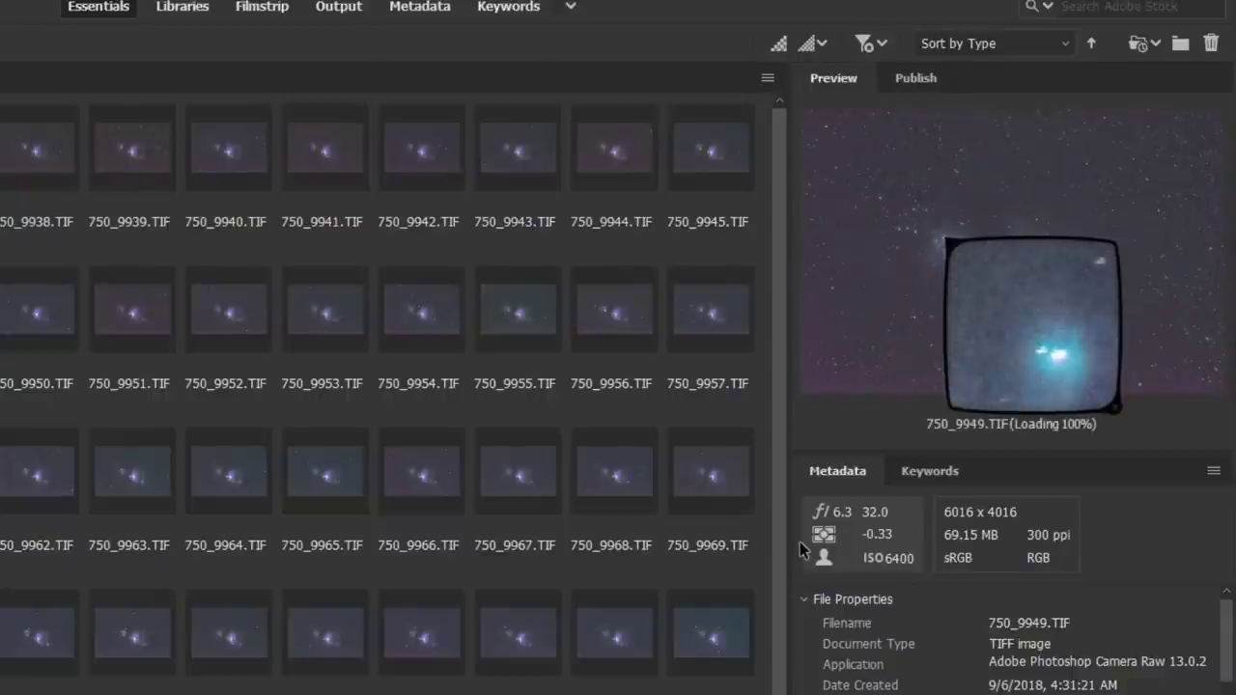
{"action": "key", "text": "Right"}
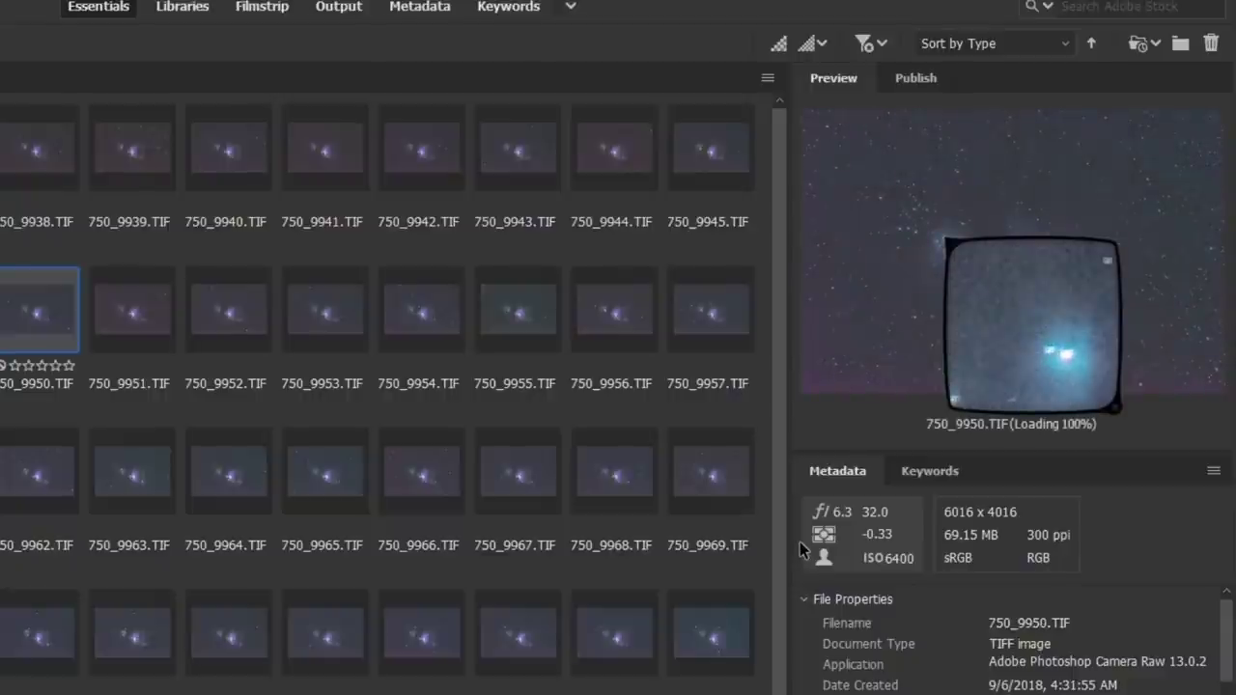
{"action": "key", "text": "Right"}
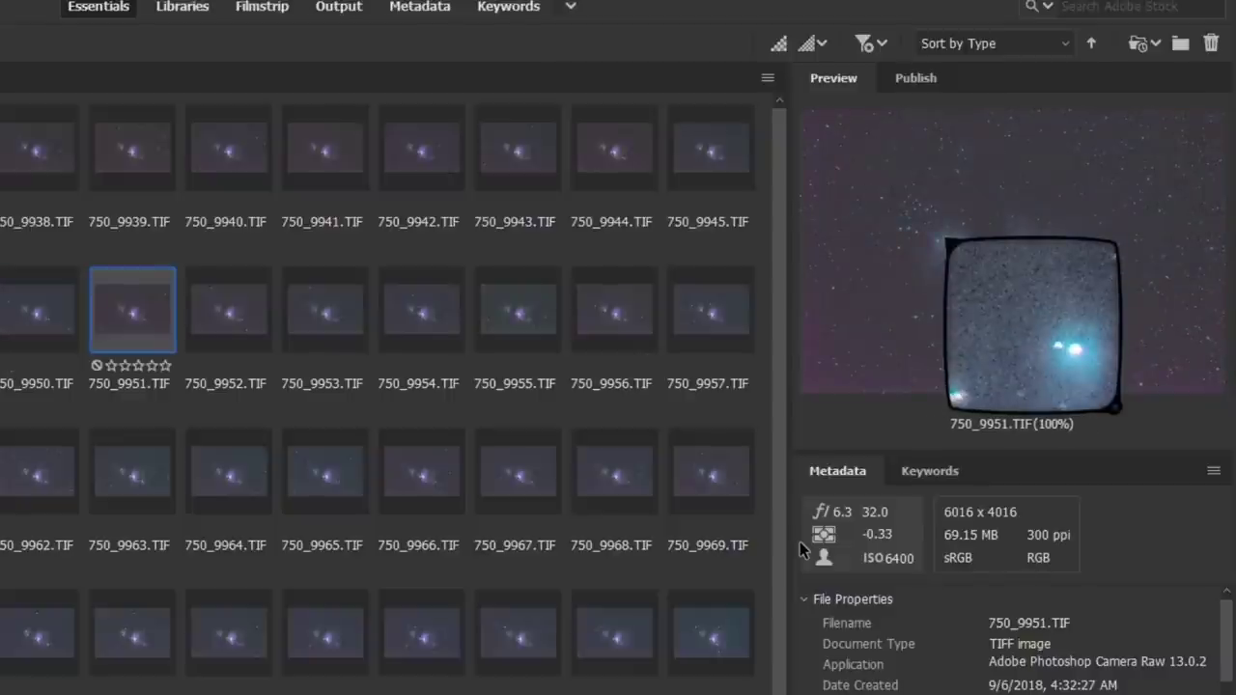
{"action": "key", "text": "Right"}
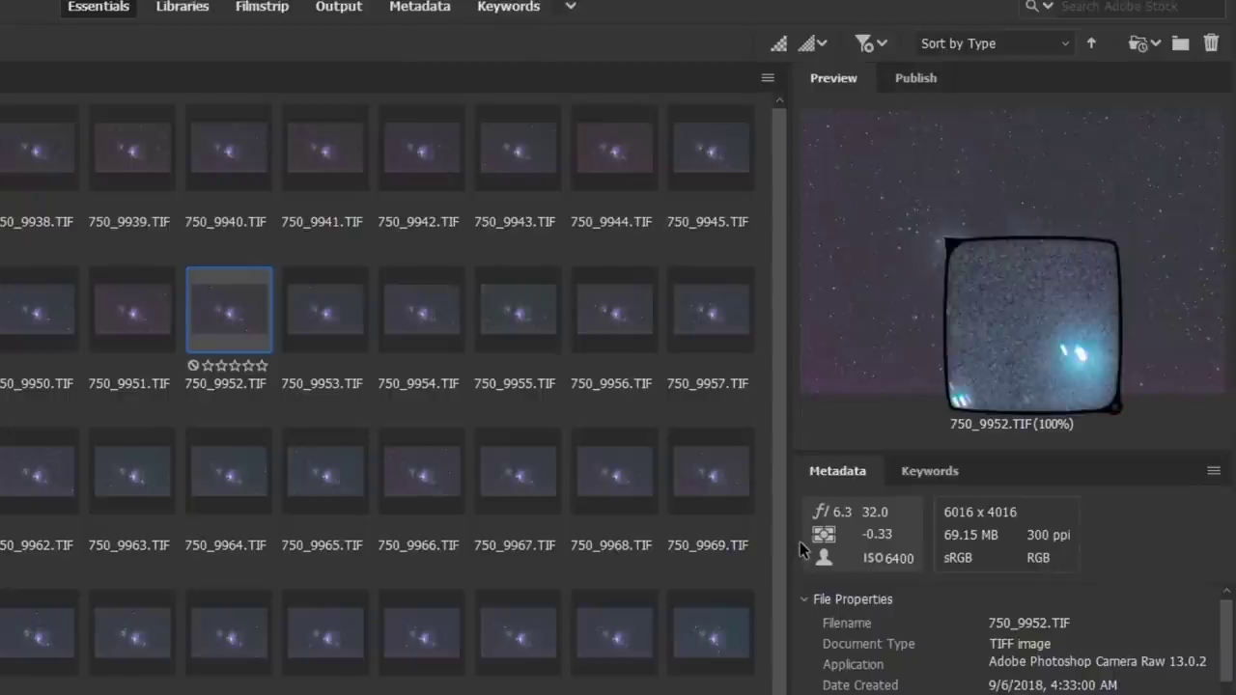
{"action": "key", "text": "Right"}
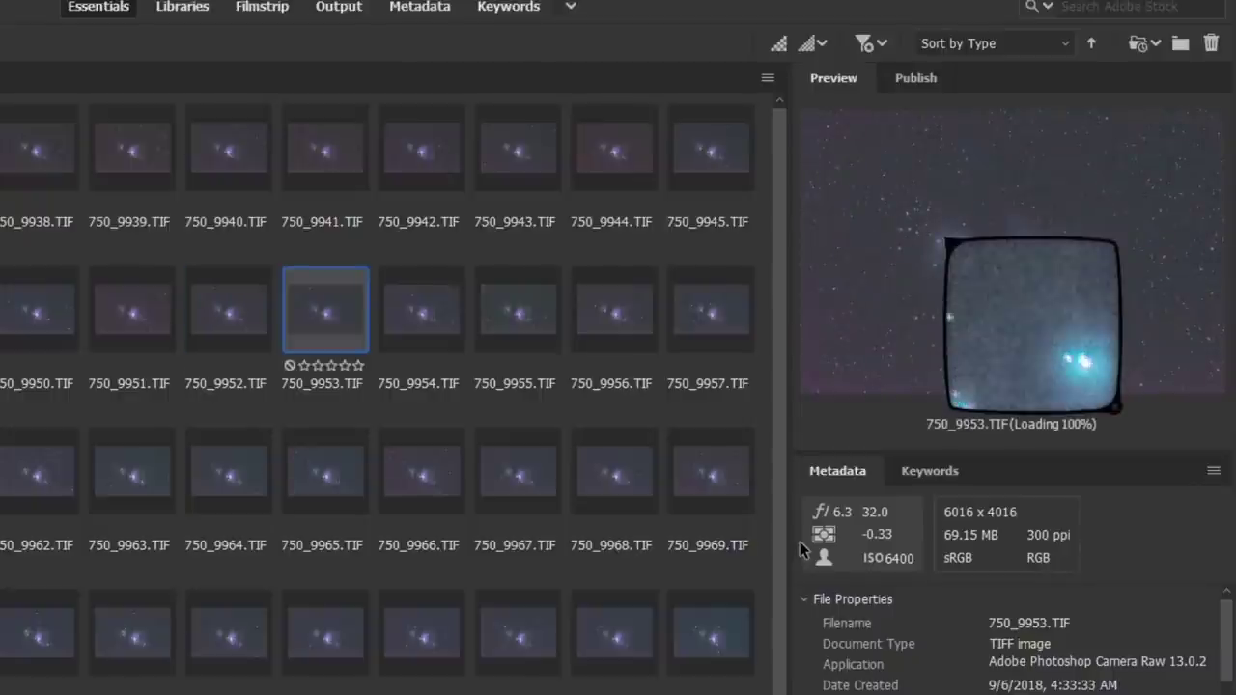
{"action": "key", "text": "Right"}
{"action": "key", "text": "Right"}
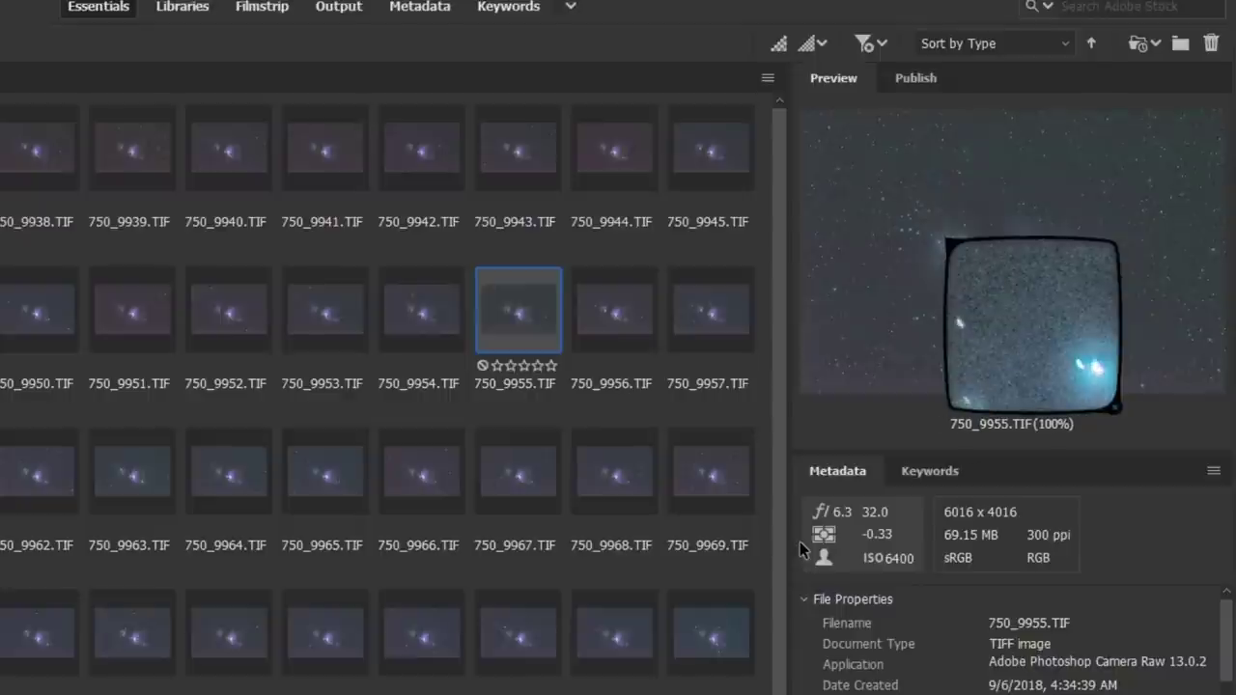
{"action": "key", "text": "Right"}
{"action": "key", "text": "Right"}
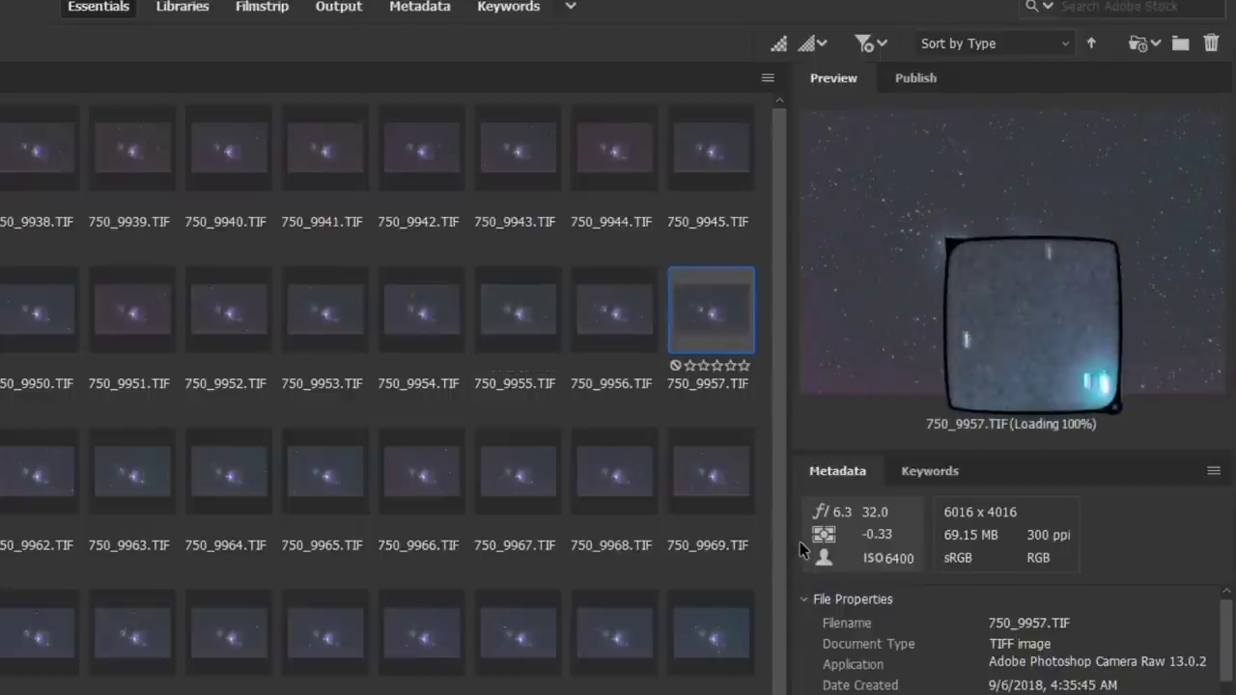
Compare 750_9958.TIF with 750_9957.TIF at 100% and recentre the loupe on the bright stars of 750_9957.TIF
{"action": "key", "text": "Right"}
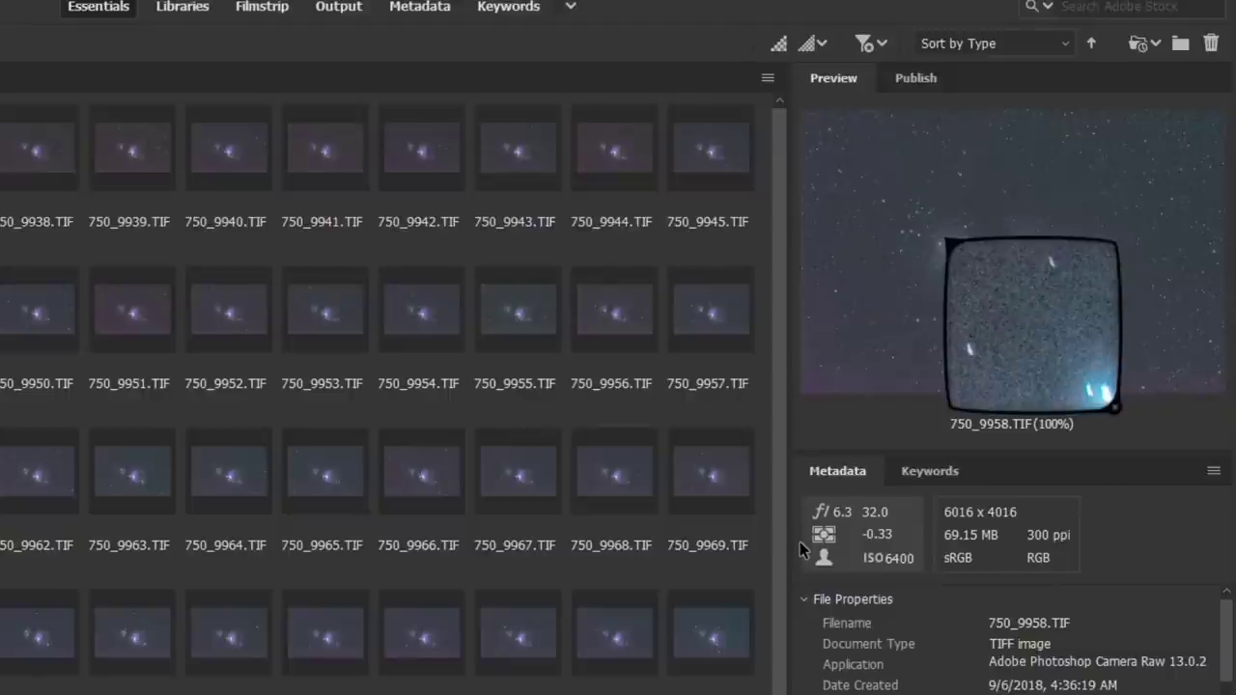
{"action": "key", "text": "Left"}
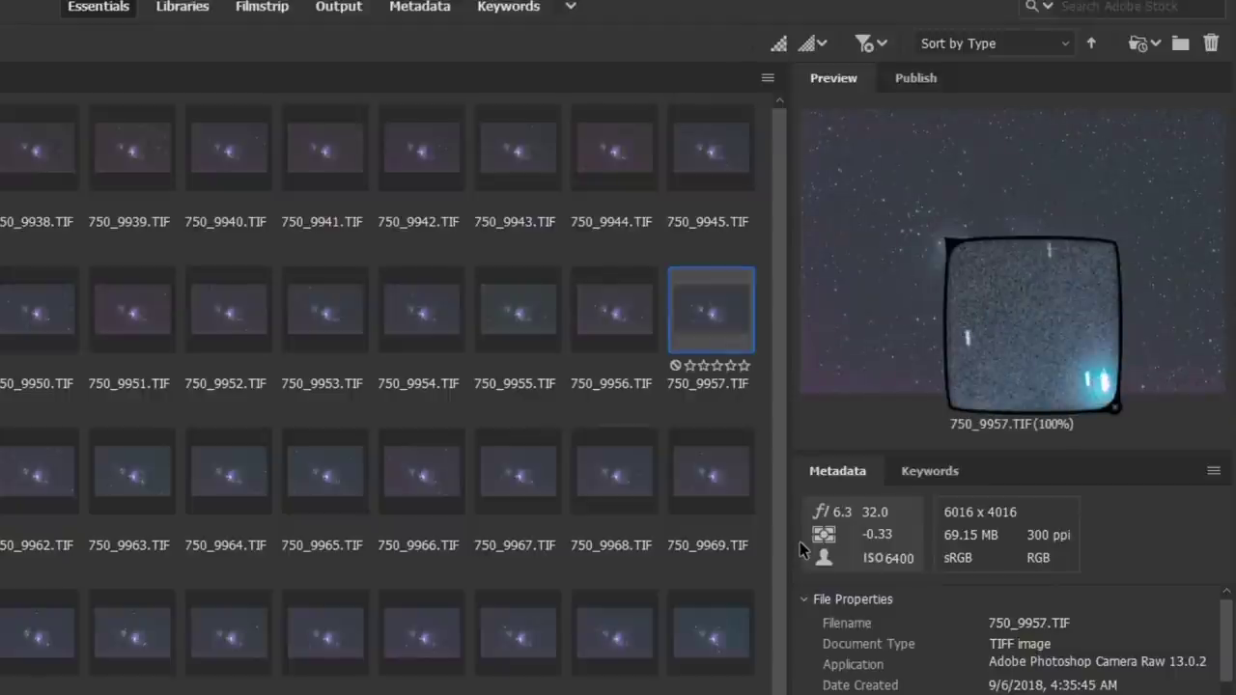
{"action": "mouse_move", "coordinate": [946, 239]}
{"action": "left_mouse_down"}
{"action": "mouse_move", "coordinate": [937, 234]}
{"action": "mouse_move", "coordinate": [952, 247]}
{"action": "left_mouse_up"}
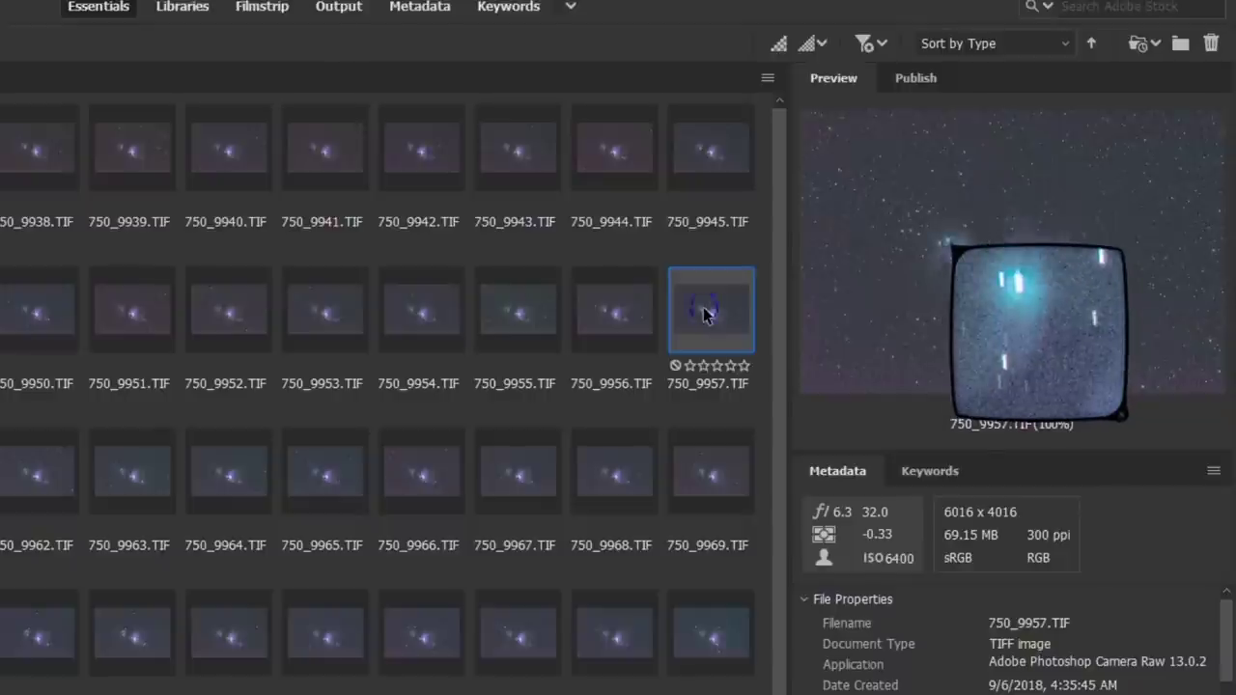
Delete the frame 750_9957.TIF with its trailed stars from the TIFF folder
{"action": "right_click", "coordinate": [705, 314]}
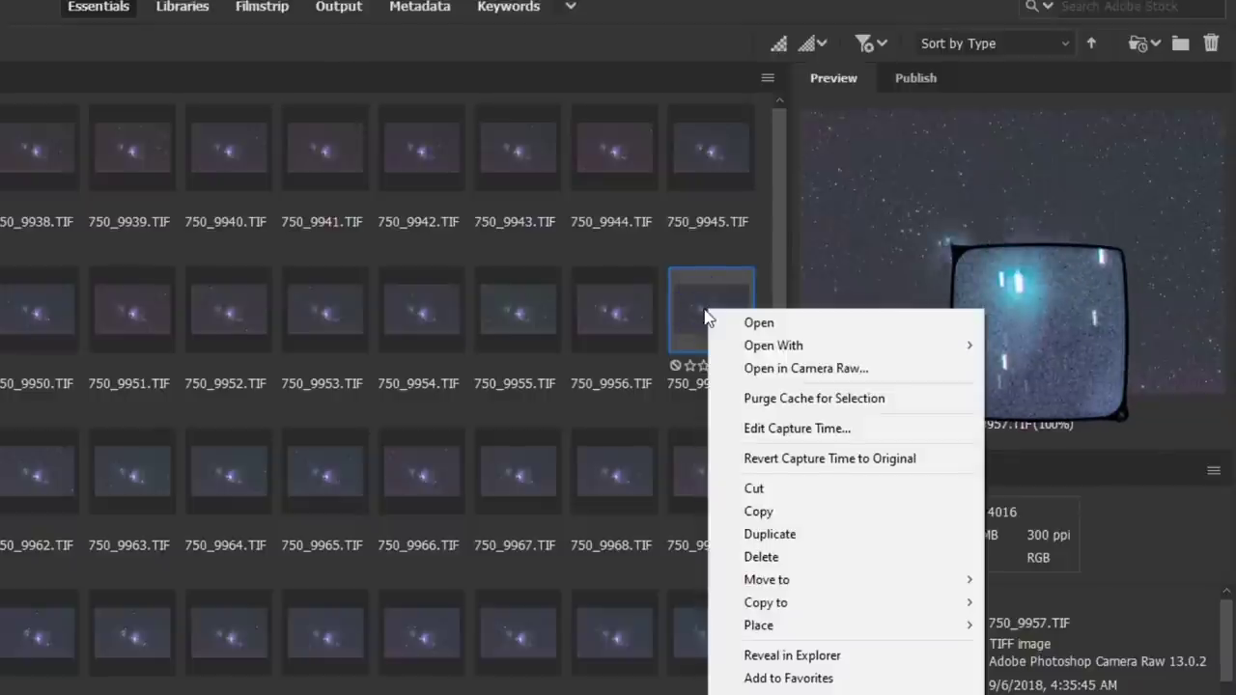
{"action": "left_click", "coordinate": [802, 556]}
{"action": "left_click", "coordinate": [168, 510]}
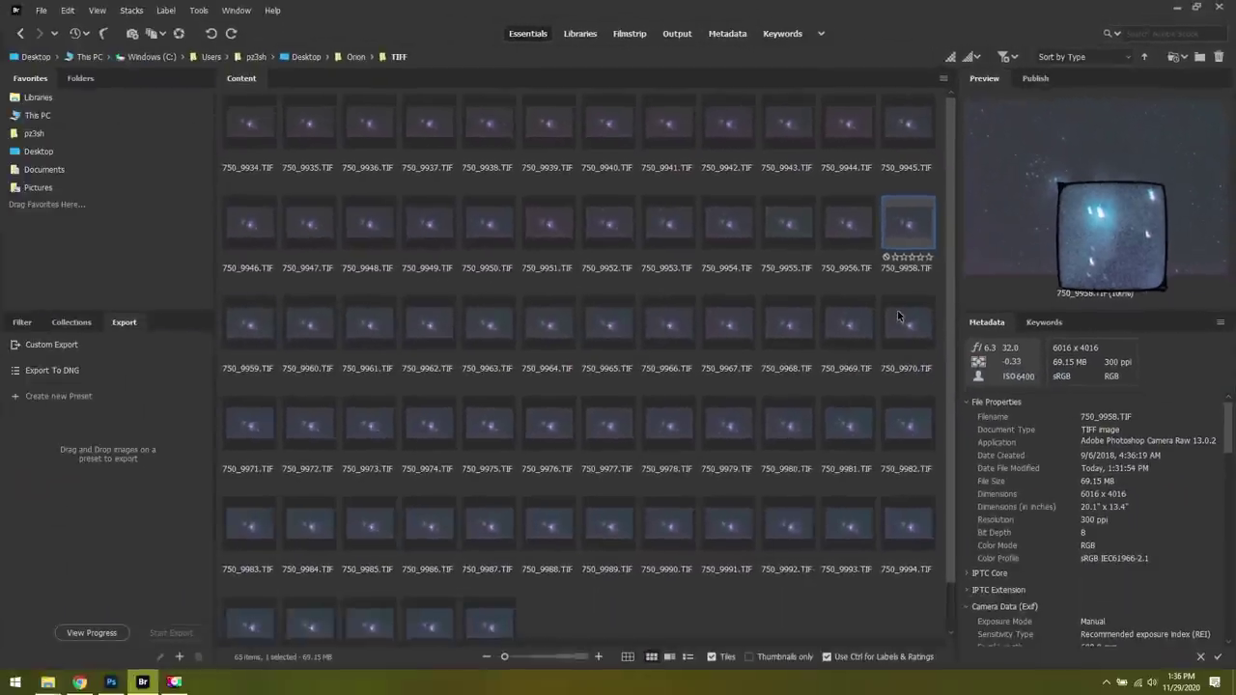
Step through frames 750_9958.TIF to 750_9977.TIF one by one, examining the magnified stars for trailing and sharpness
{"action": "key", "text": "Right"}
{"action": "key", "text": "Right"}
{"action": "key", "text": "Right"}
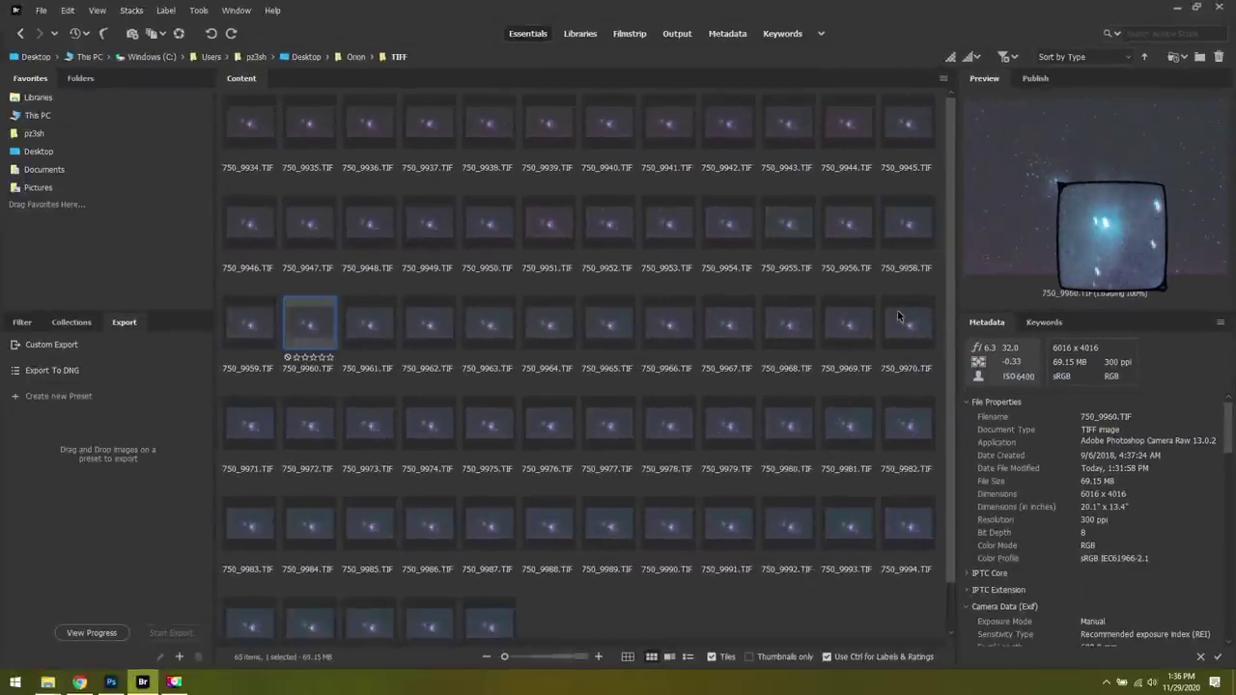
{"action": "key", "text": "Right"}
{"action": "key", "text": "Right"}
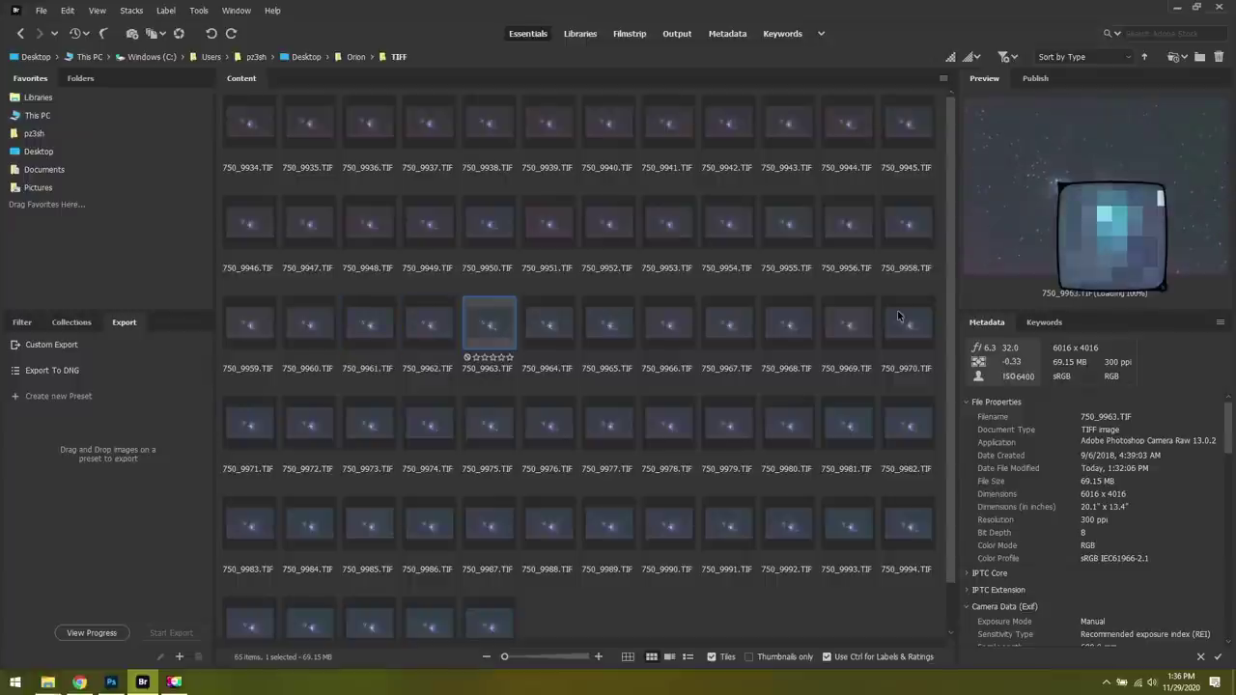
{"action": "key", "text": "Right"}
{"action": "key", "text": "Right"}
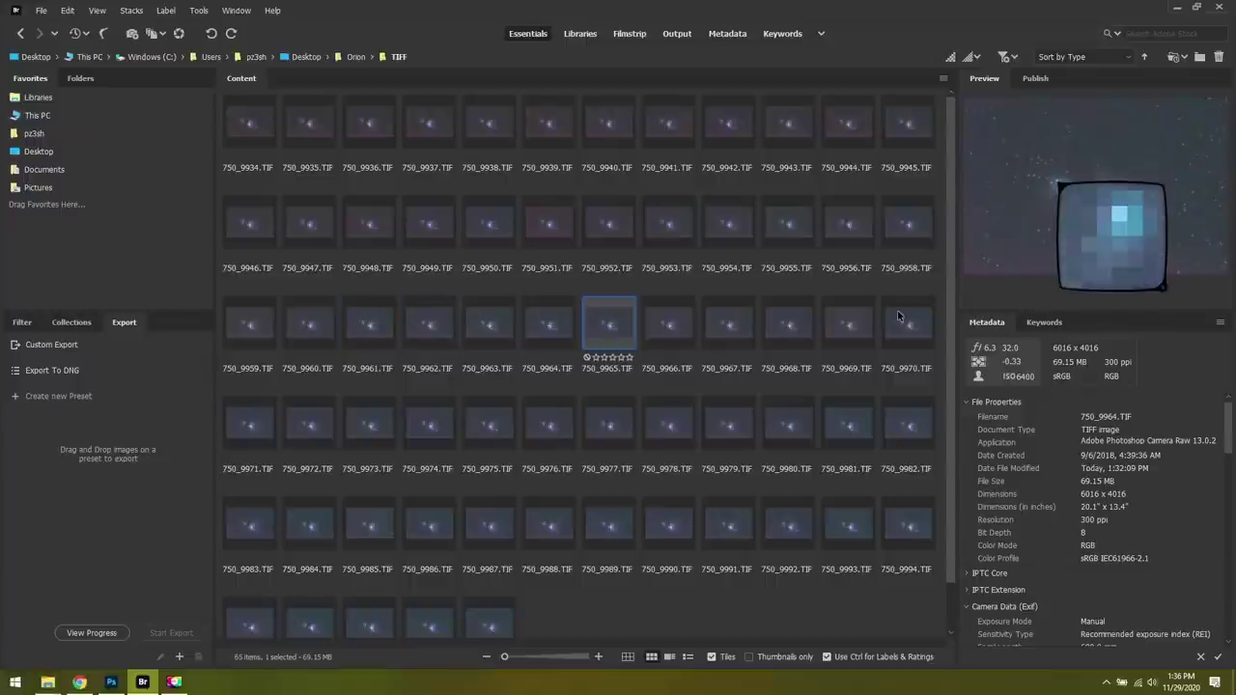
{"action": "key", "text": "Right"}
{"action": "key", "text": "Right"}
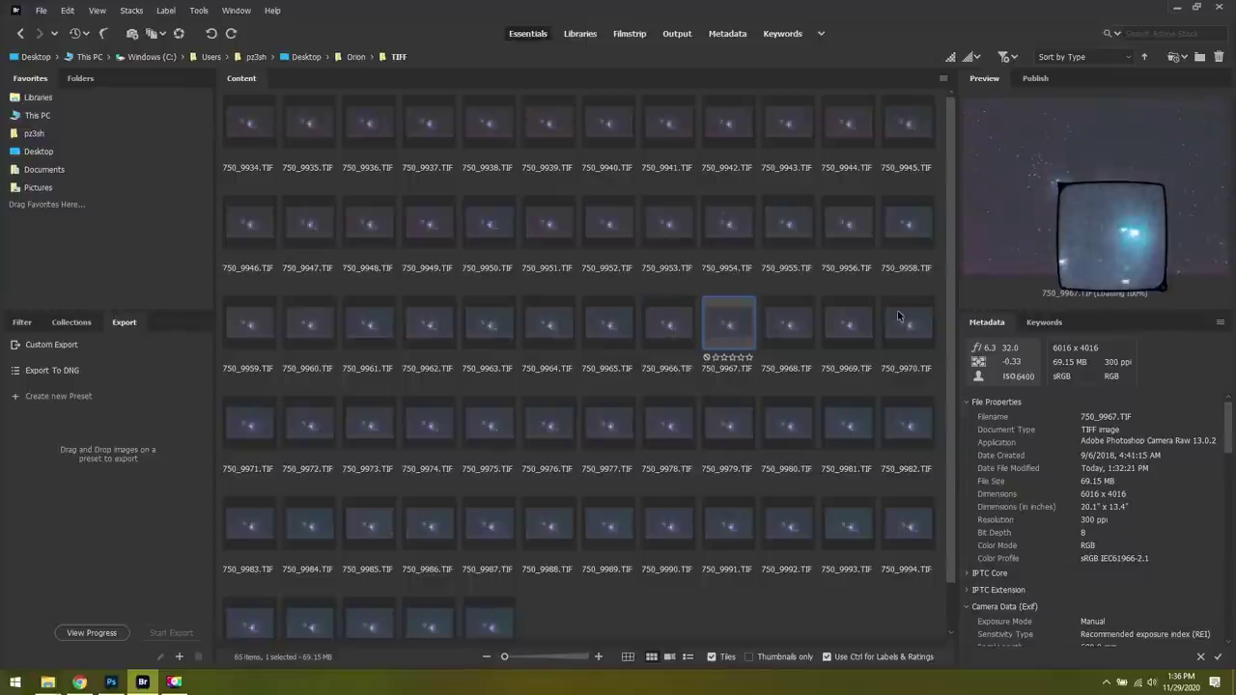
{"action": "key", "text": "Right"}
{"action": "key", "text": "Right"}
{"action": "key", "text": "Right"}
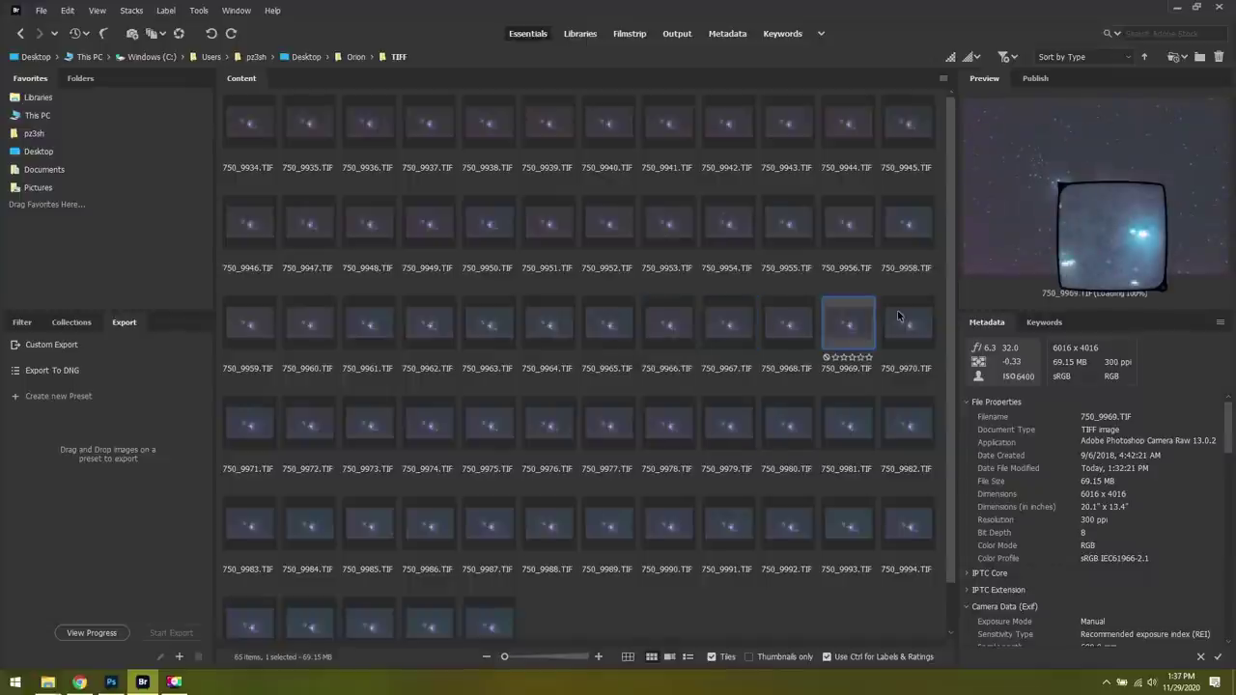
{"action": "key", "text": "Right"}
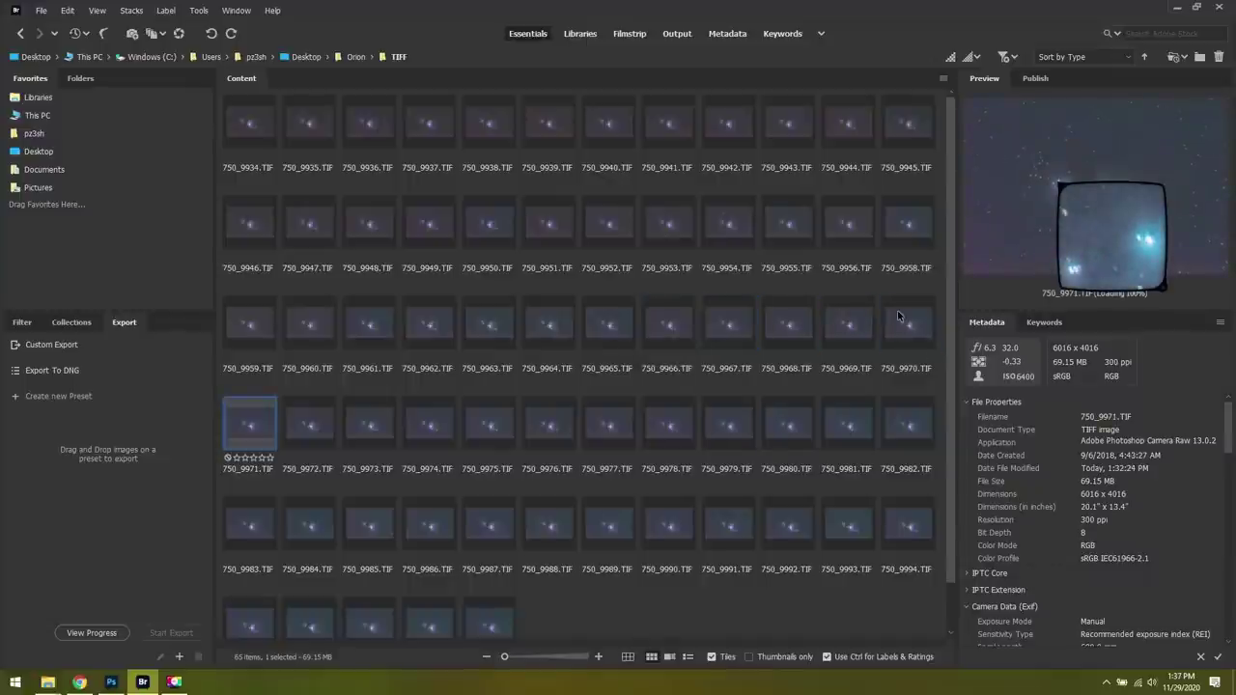
{"action": "key", "text": "Right"}
{"action": "key", "text": "Right"}
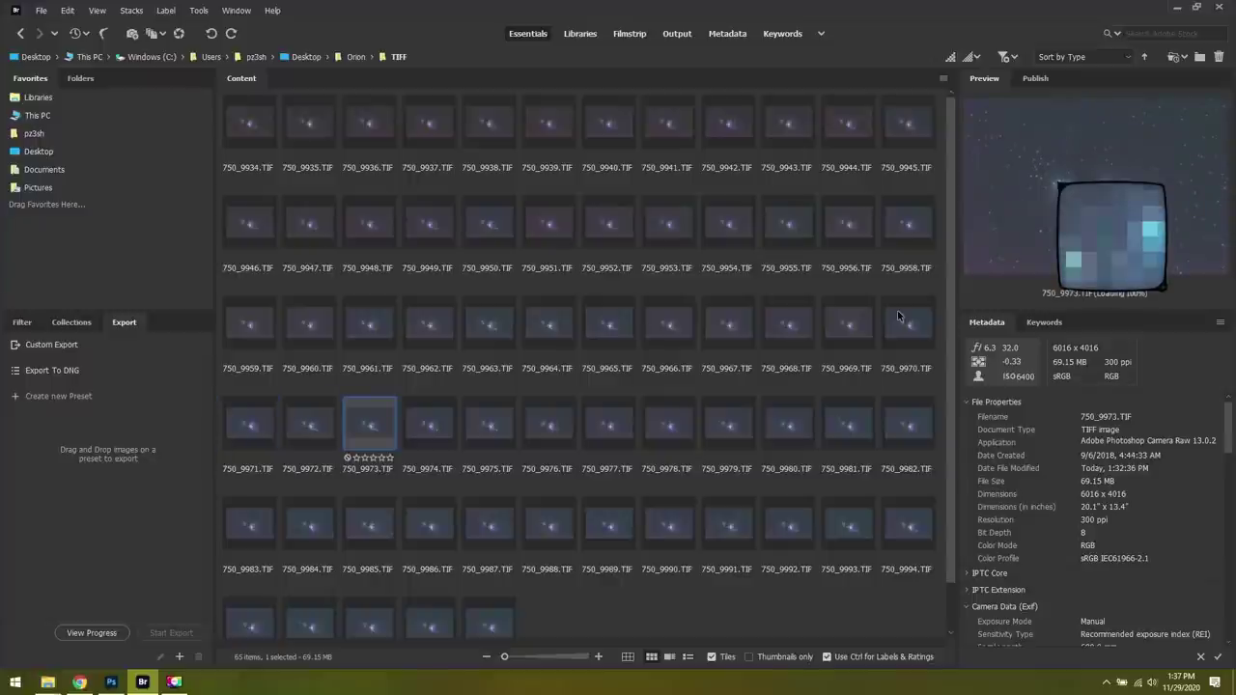
{"action": "key", "text": "Right"}
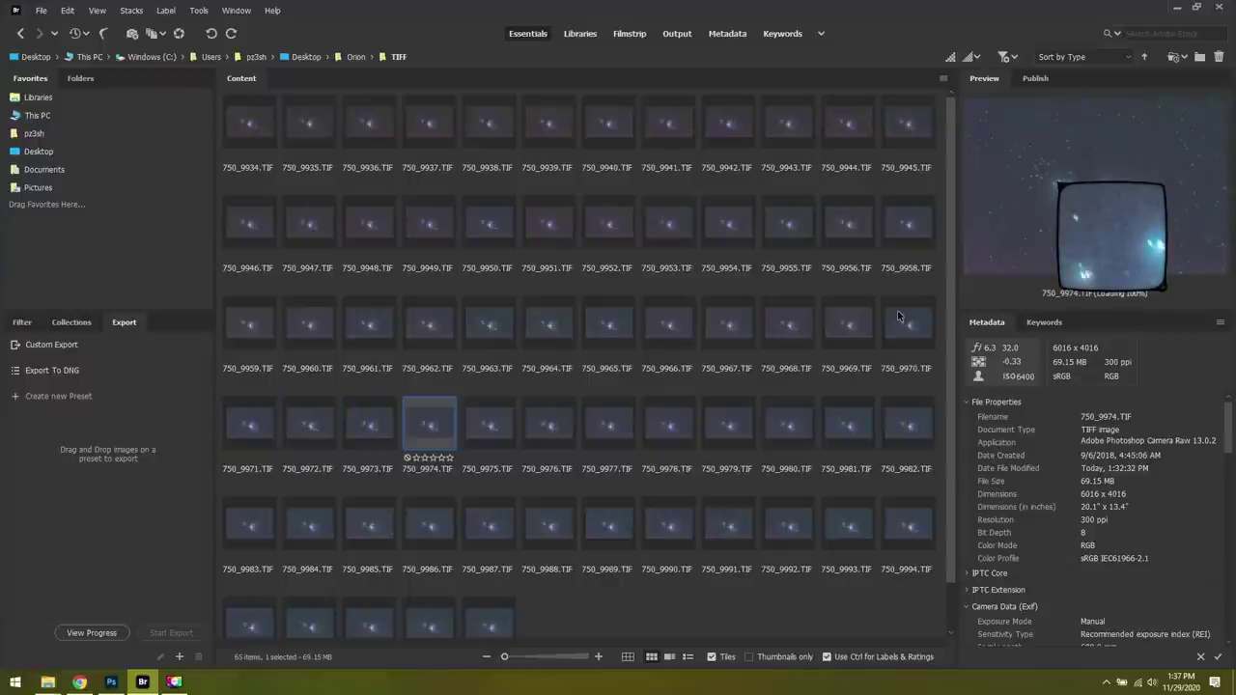
{"action": "key", "text": "Right"}
{"action": "key", "text": "Right"}
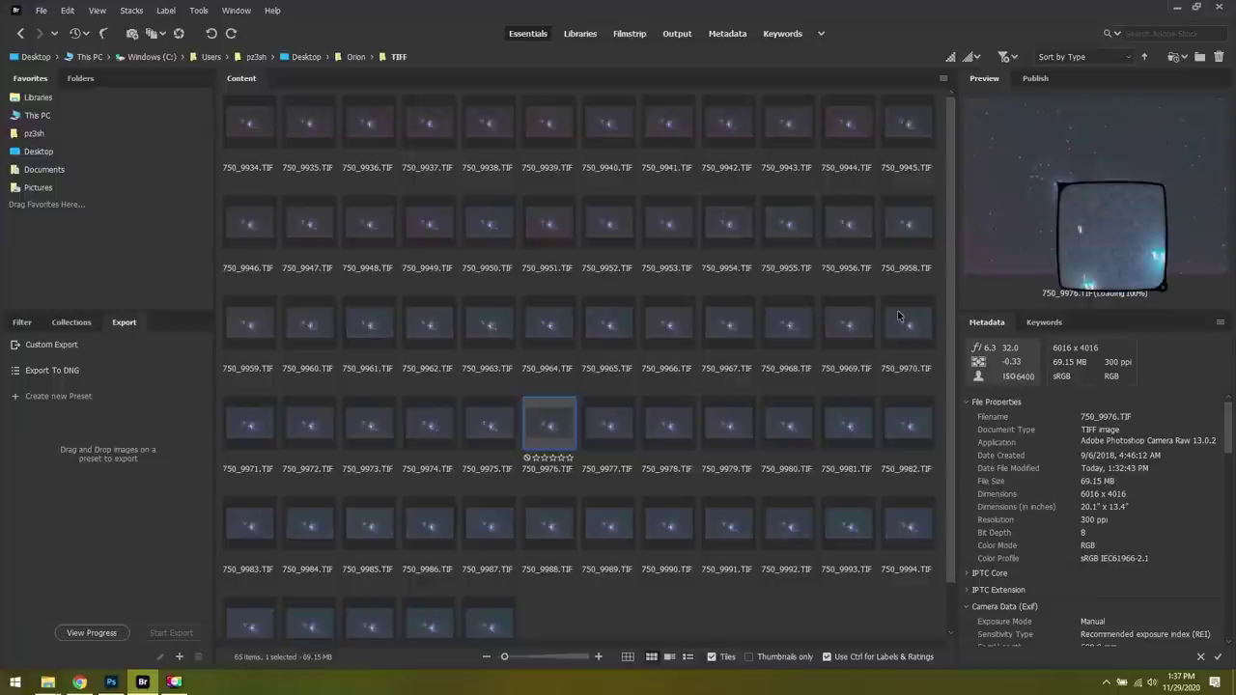
{"action": "key", "text": "Right"}
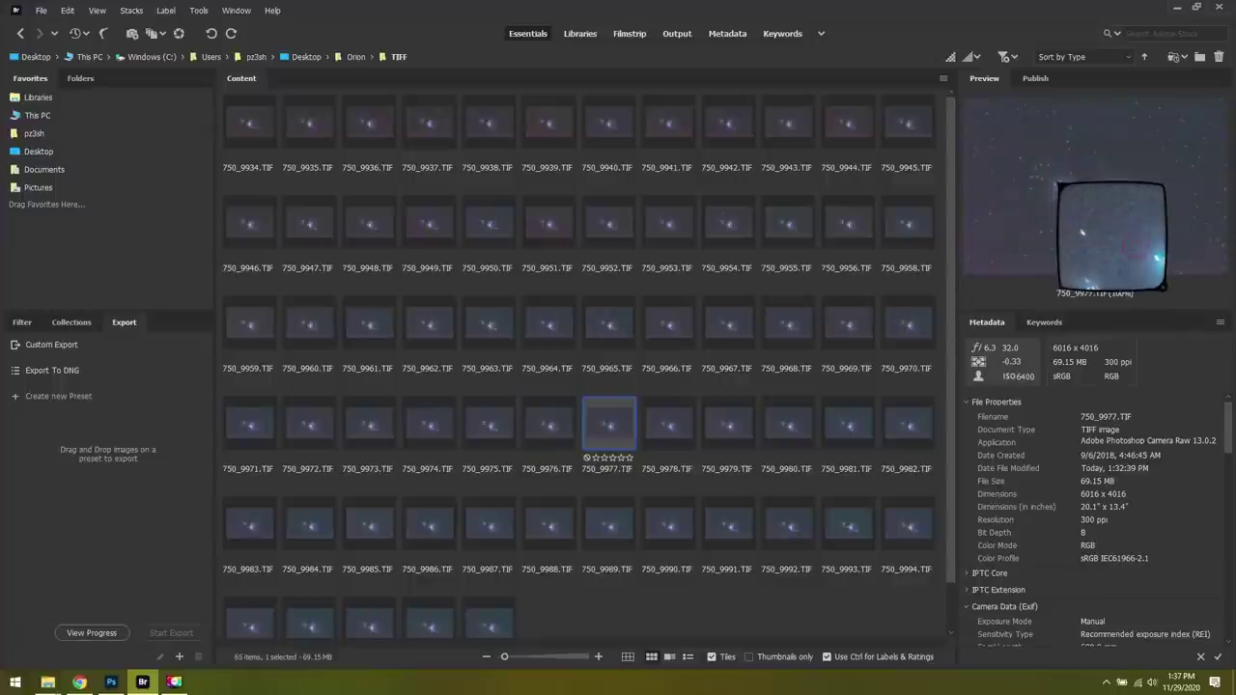
Recentre the loupe on the bright stars of 750_9977.TIF and examine the star shapes in the frames through 750_9989.TIF
{"action": "left_click_drag", "start_coordinate": [1054, 182], "coordinate": [1063, 185]}
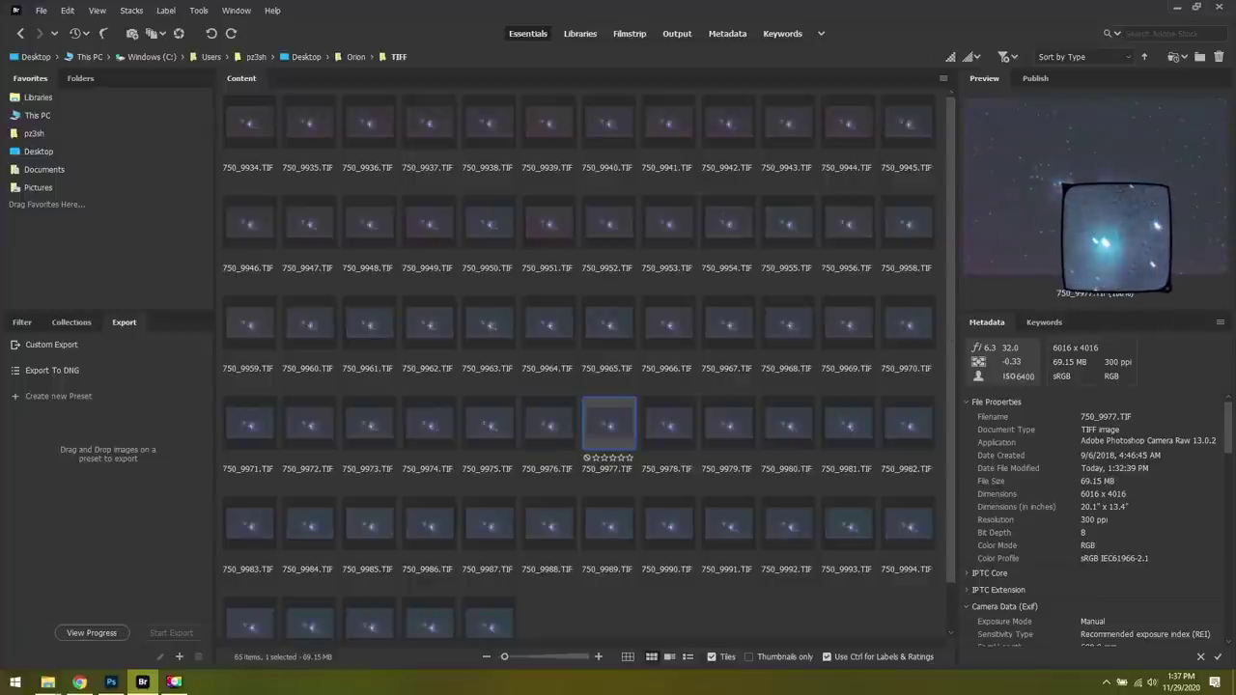
{"action": "key", "text": "Right"}
{"action": "key", "text": "Right"}
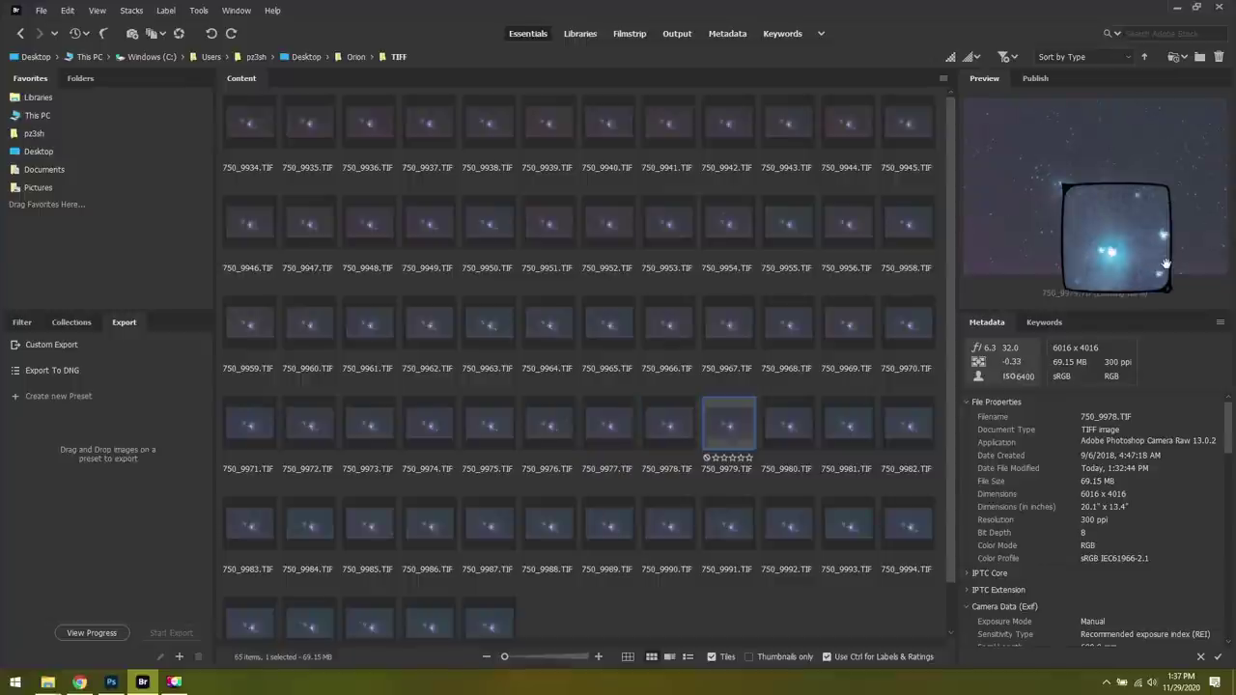
{"action": "key", "text": "Right"}
{"action": "key", "text": "Right"}
{"action": "key", "text": "Right"}
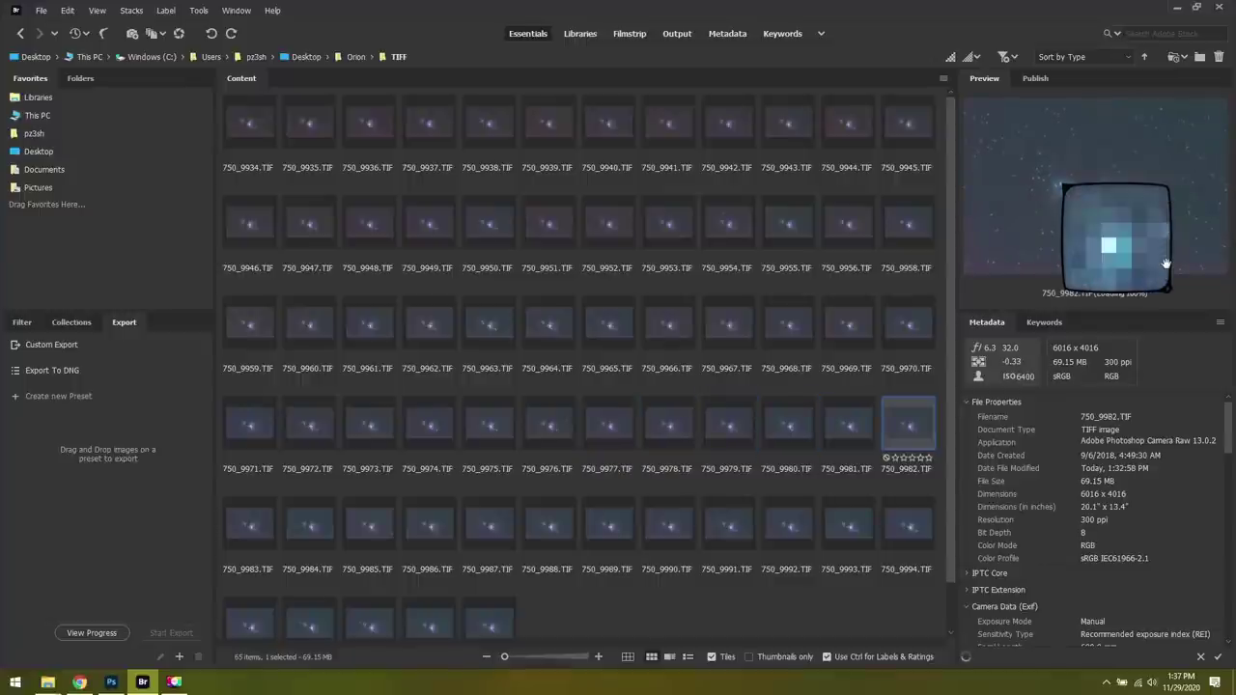
{"action": "key", "text": "Right"}
{"action": "key", "text": "Right"}
{"action": "key", "text": "Right"}
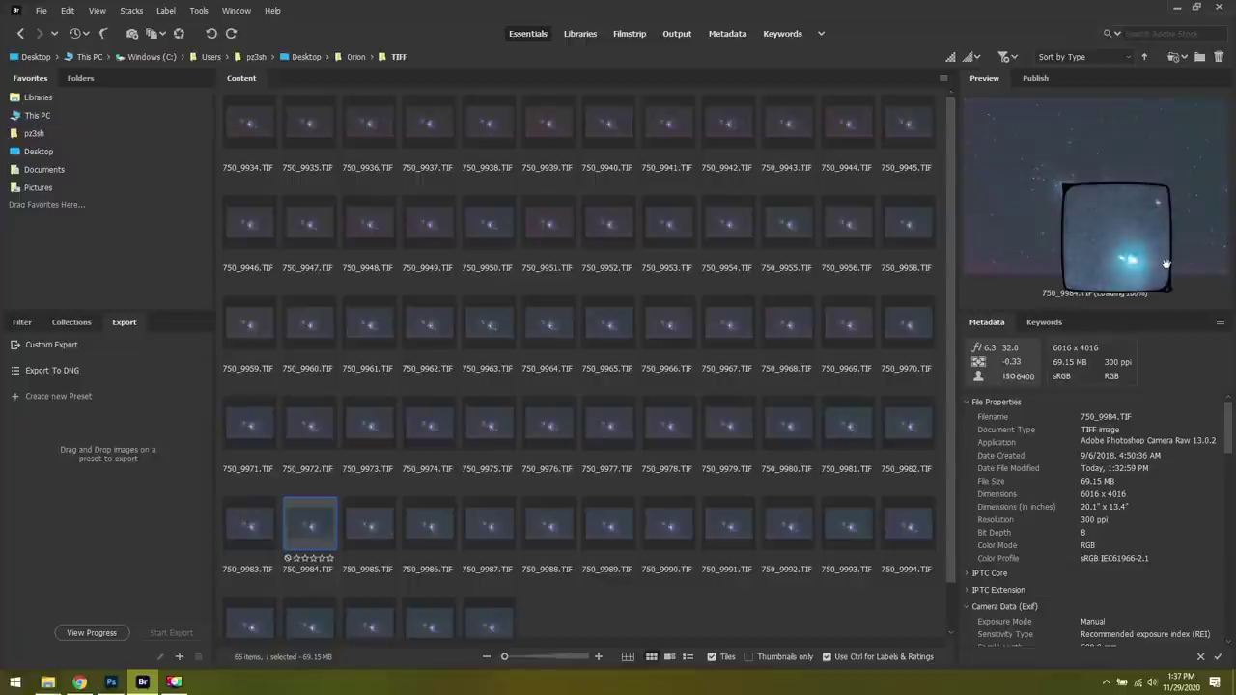
{"action": "key", "text": "Right"}
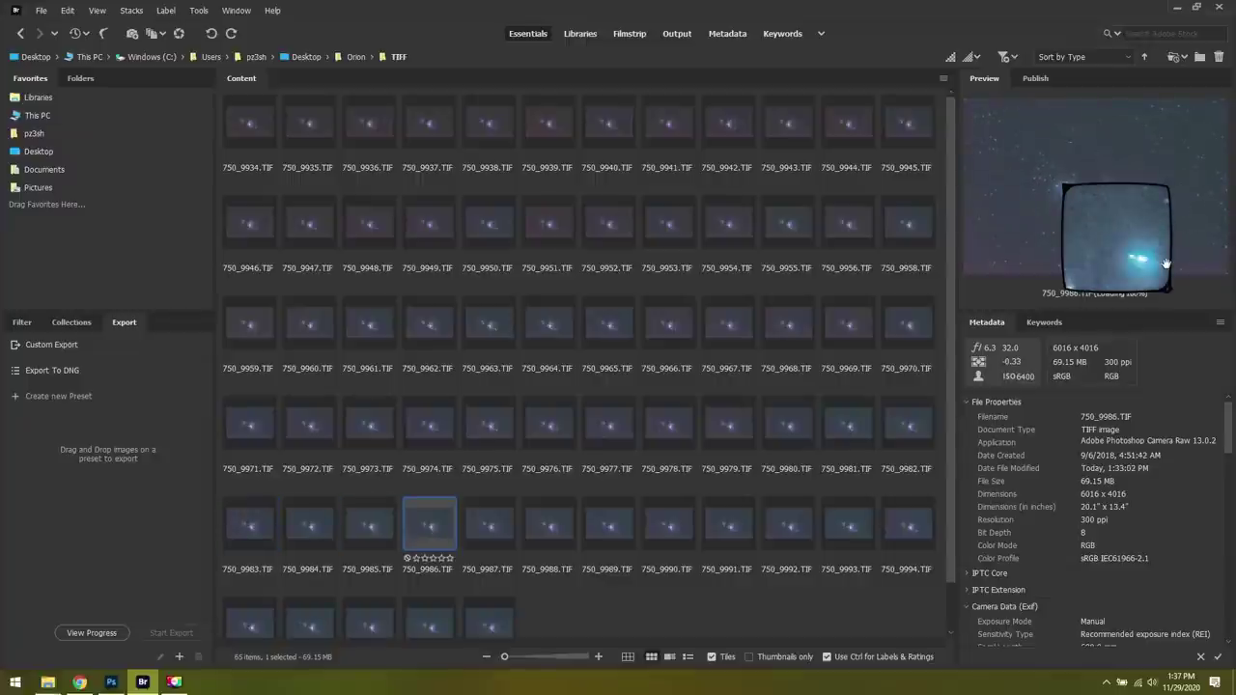
{"action": "key", "text": "Right"}
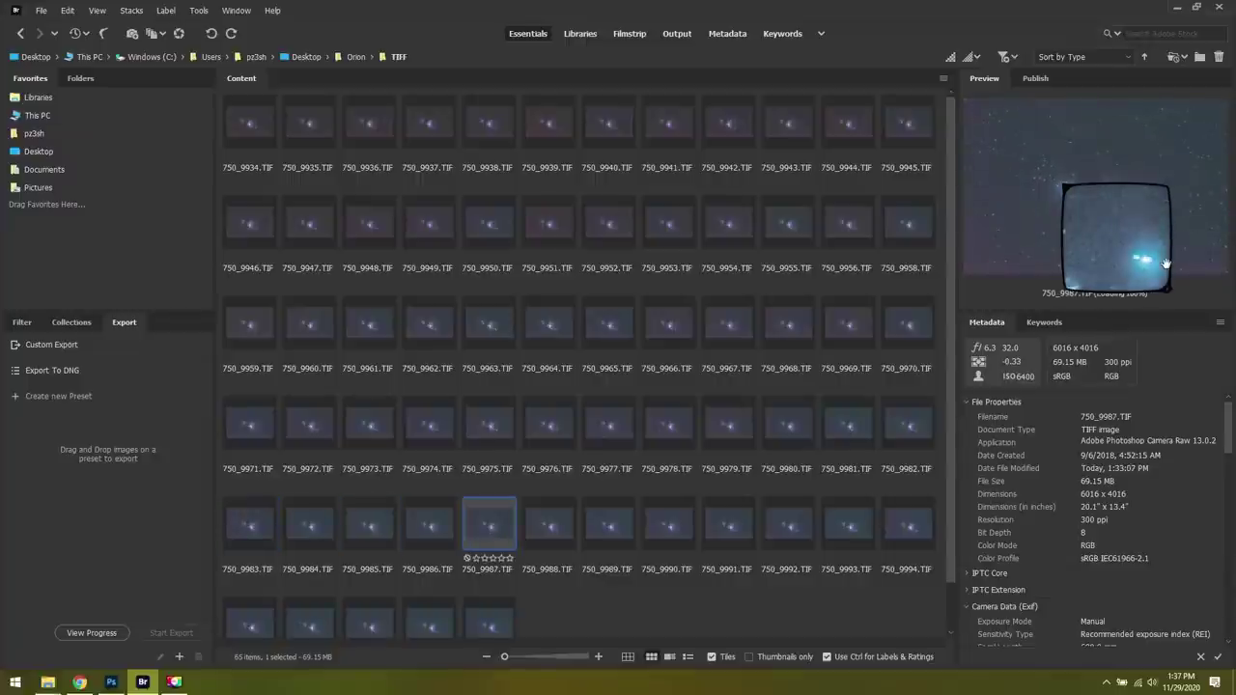
{"action": "key", "text": "Right"}
{"action": "key", "text": "Right"}
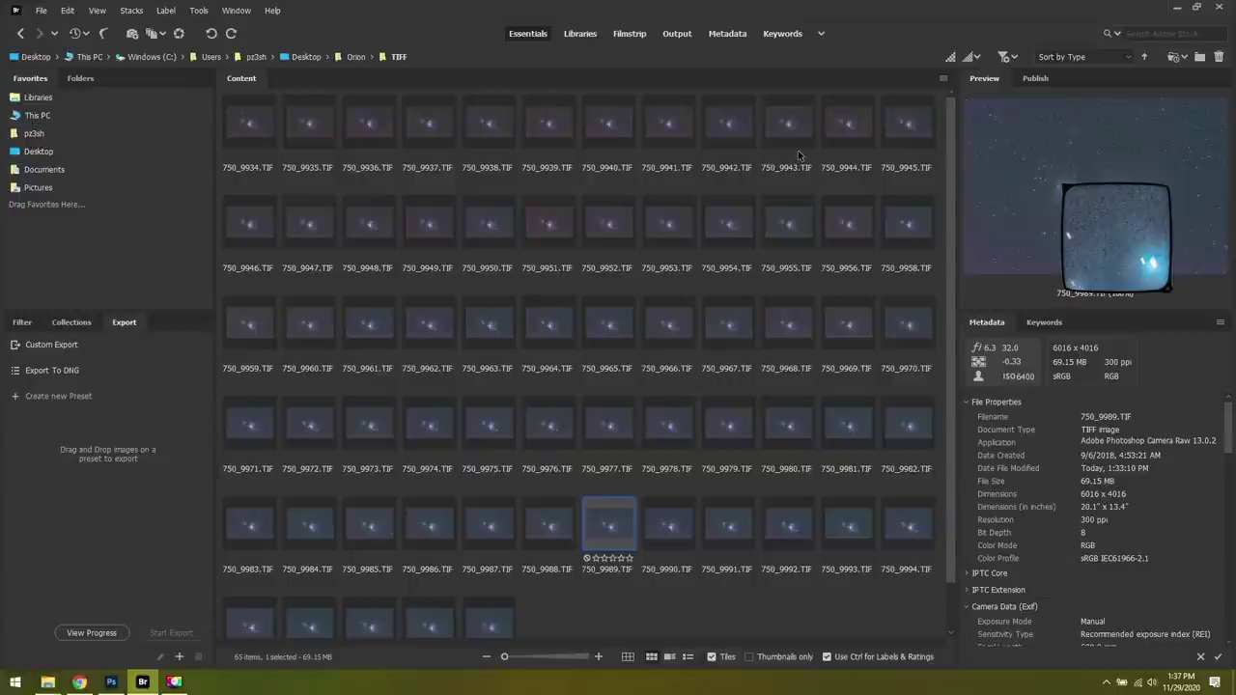
Search the computer for "seq" and launch Sequator
{"action": "key", "text": "super"}
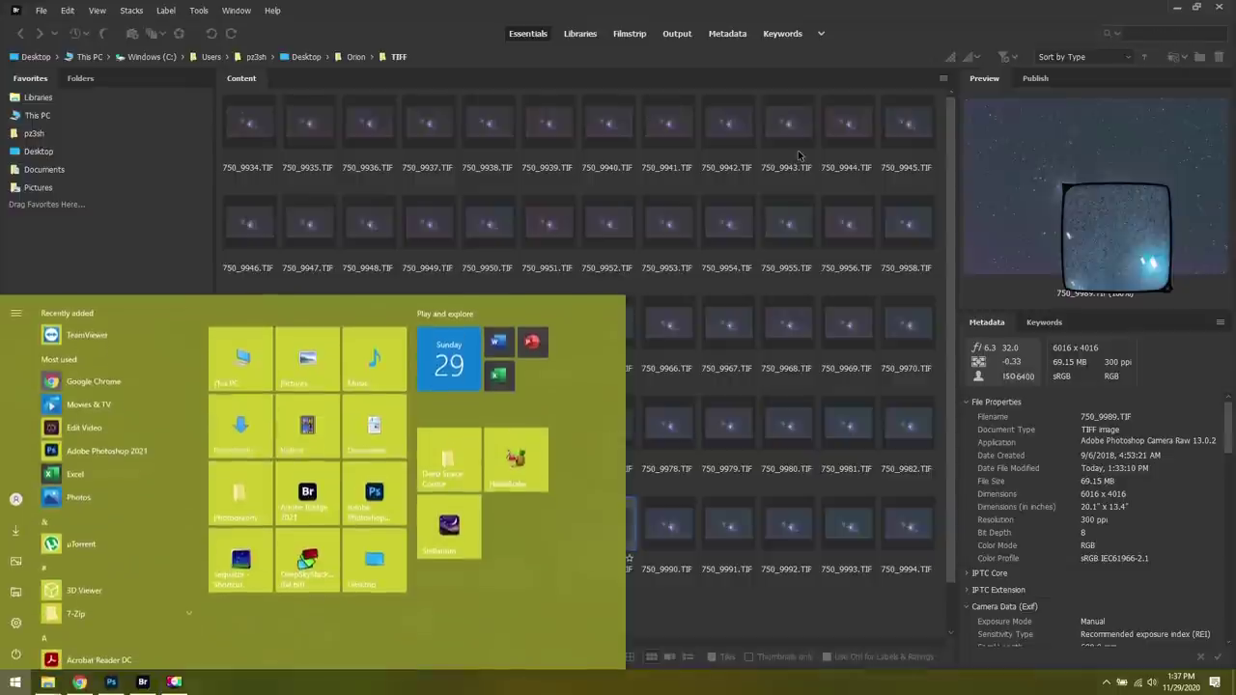
{"action": "type", "text": "seq"}
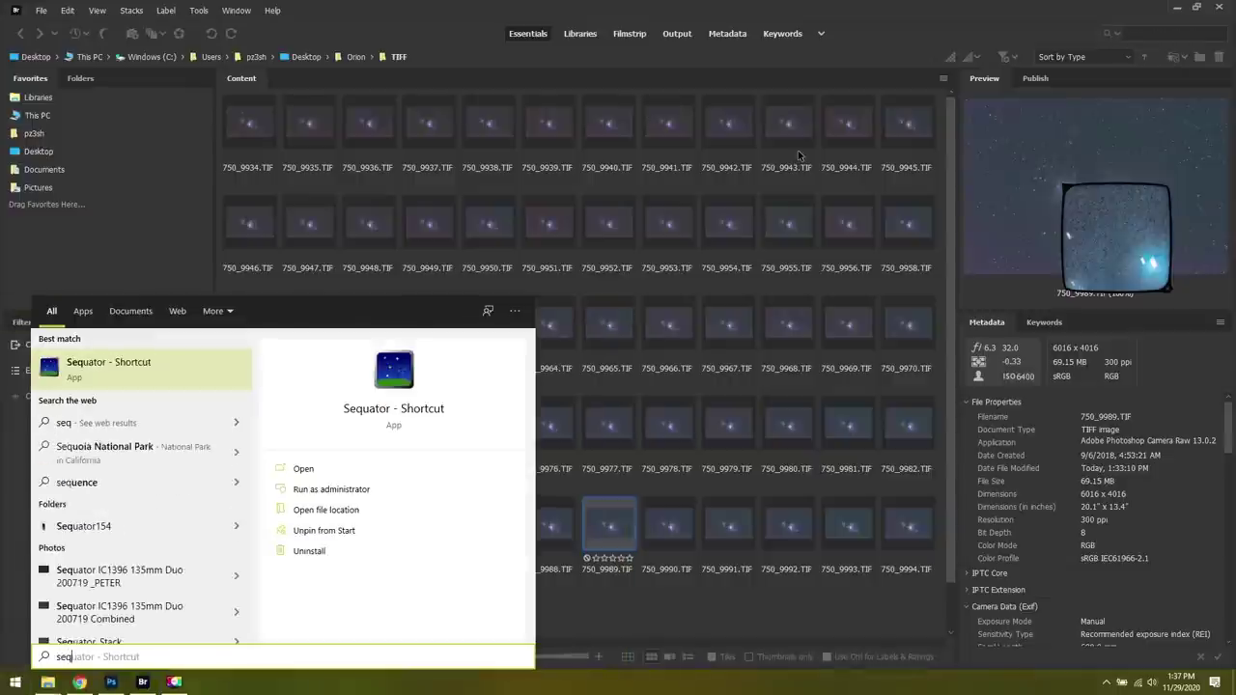
{"action": "key", "text": "Return"}
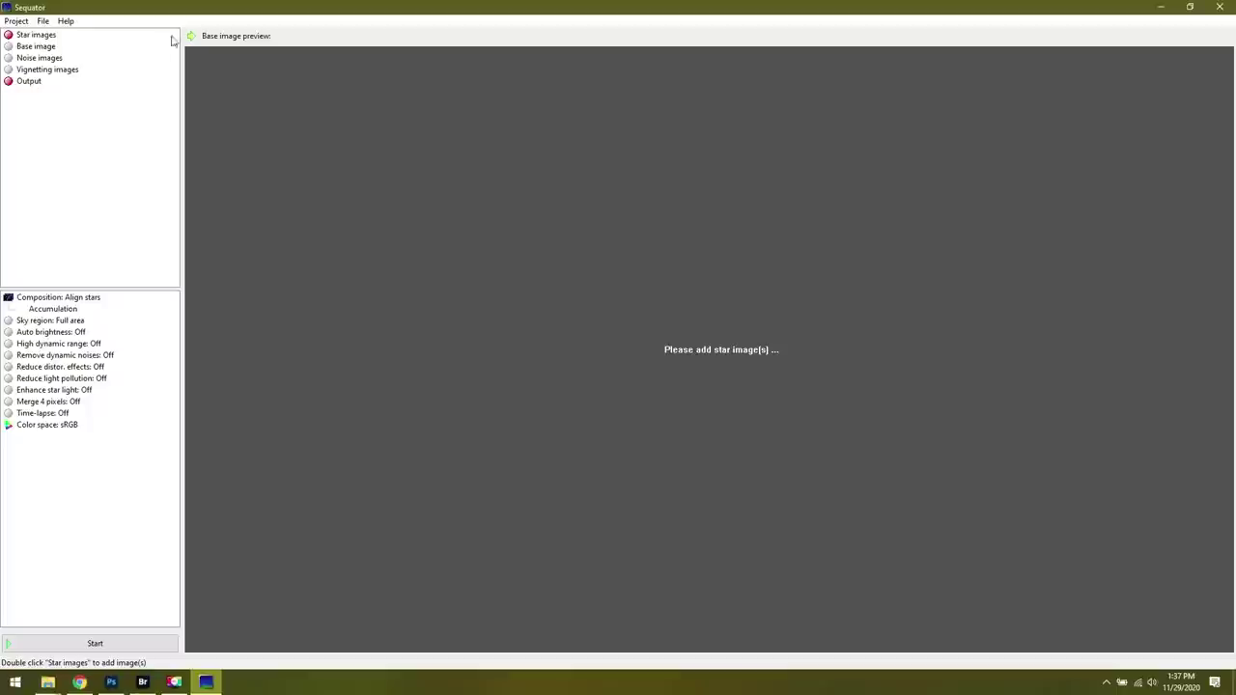
Load all the TIFF frames from 750_9934 to 750_9999 in the Orion TIFF folder as star images
{"action": "double_click", "coordinate": [41, 41]}
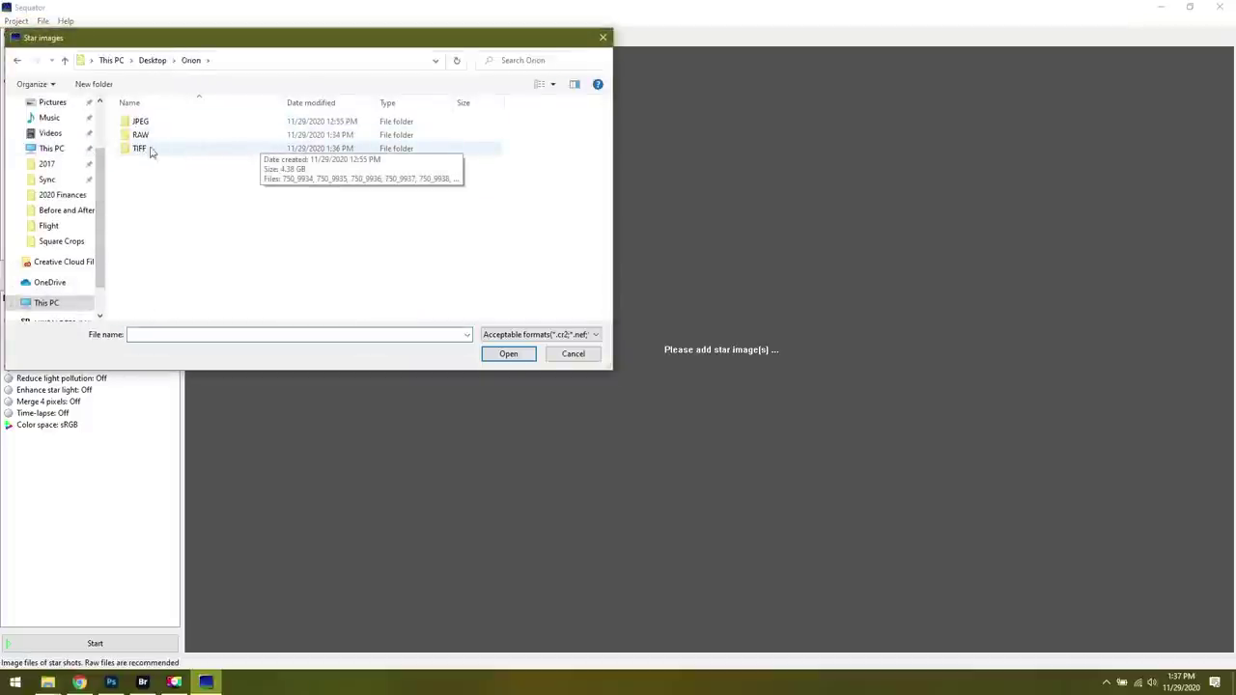
{"action": "double_click", "coordinate": [165, 149]}
{"action": "left_click", "coordinate": [152, 145]}
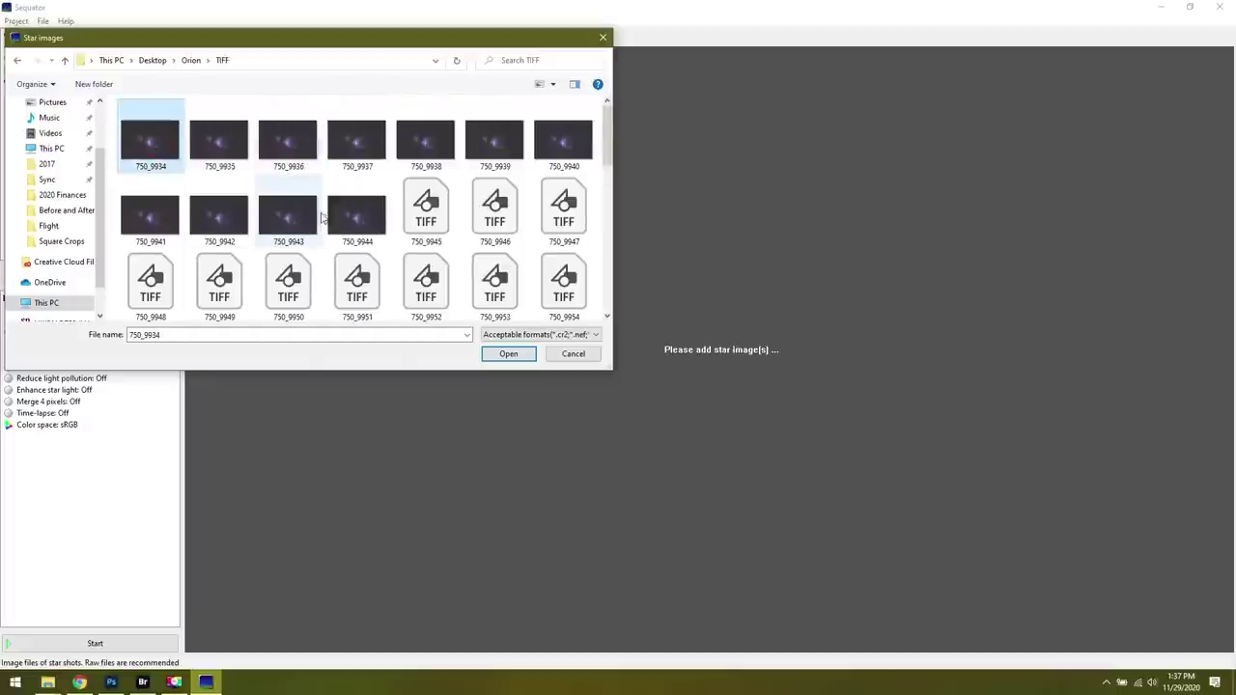
{"action": "scroll", "coordinate": [338, 227], "scroll_direction": "down", "scroll_amount": 5}
{"action": "left_click", "coordinate": [220, 280], "text": "shift"}
{"action": "scroll", "coordinate": [338, 277], "scroll_direction": "up", "scroll_amount": 5}
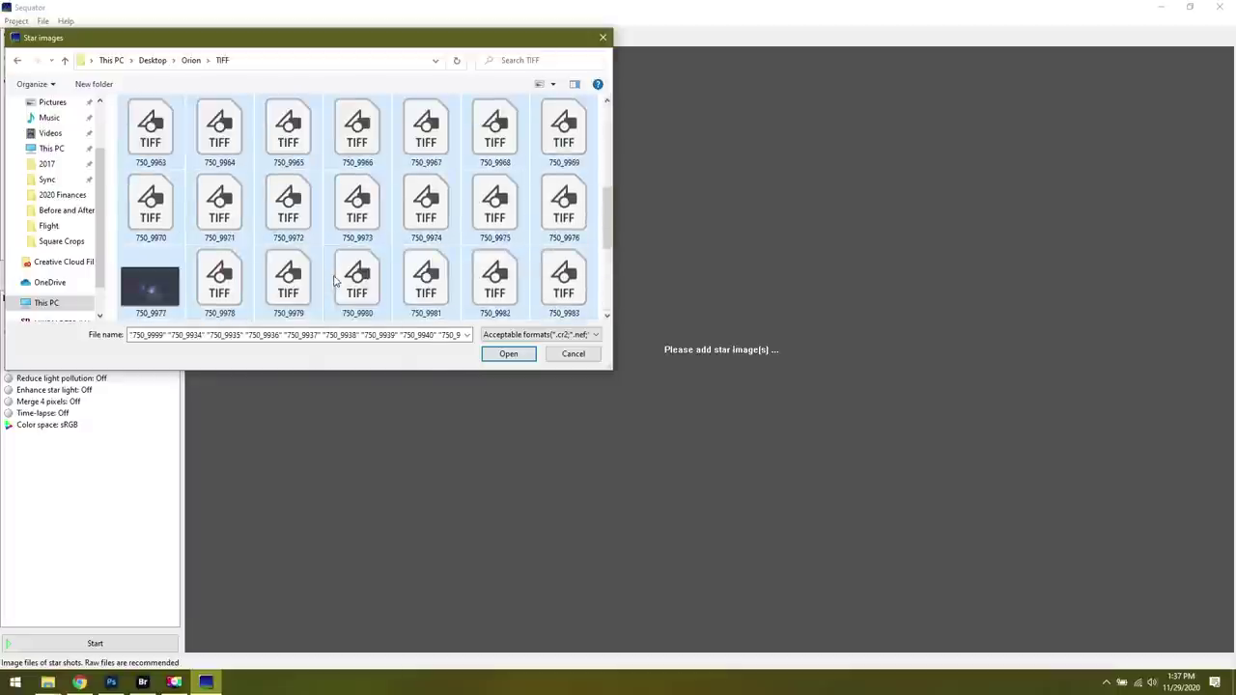
{"action": "left_click", "coordinate": [506, 353]}
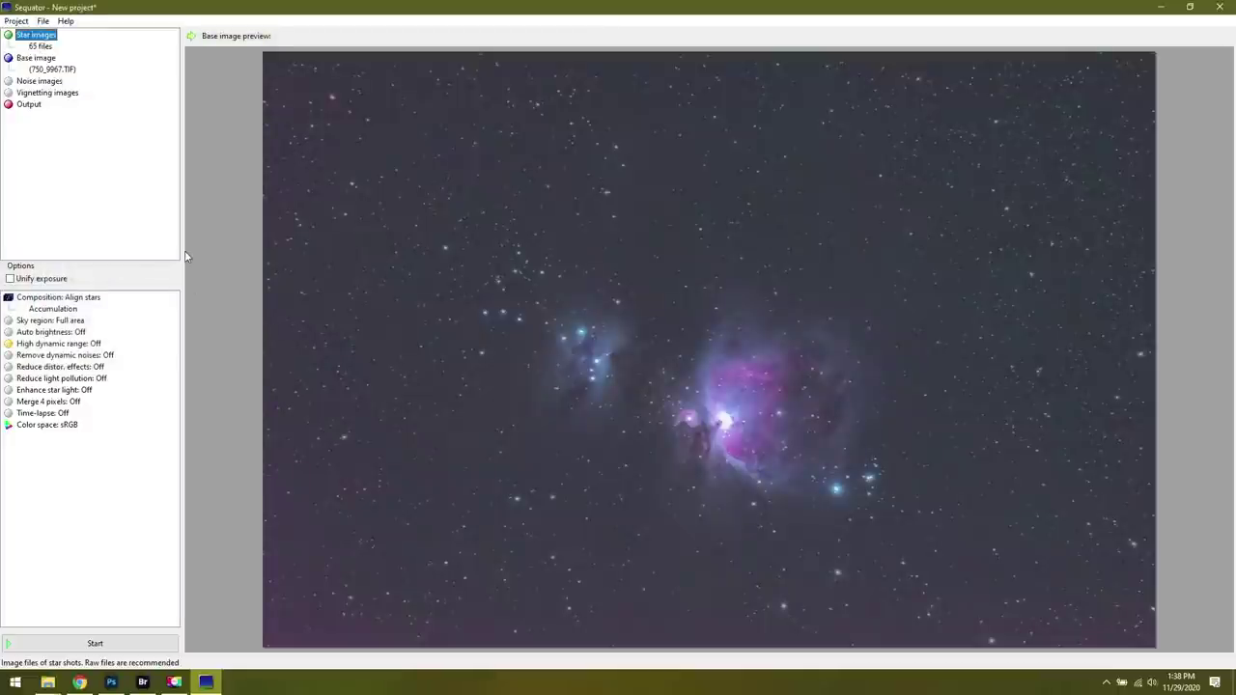
Review the noise, vignetting and star image entries of the project and their descriptions
{"action": "left_click", "coordinate": [50, 82]}
{"action": "left_click", "coordinate": [63, 92]}
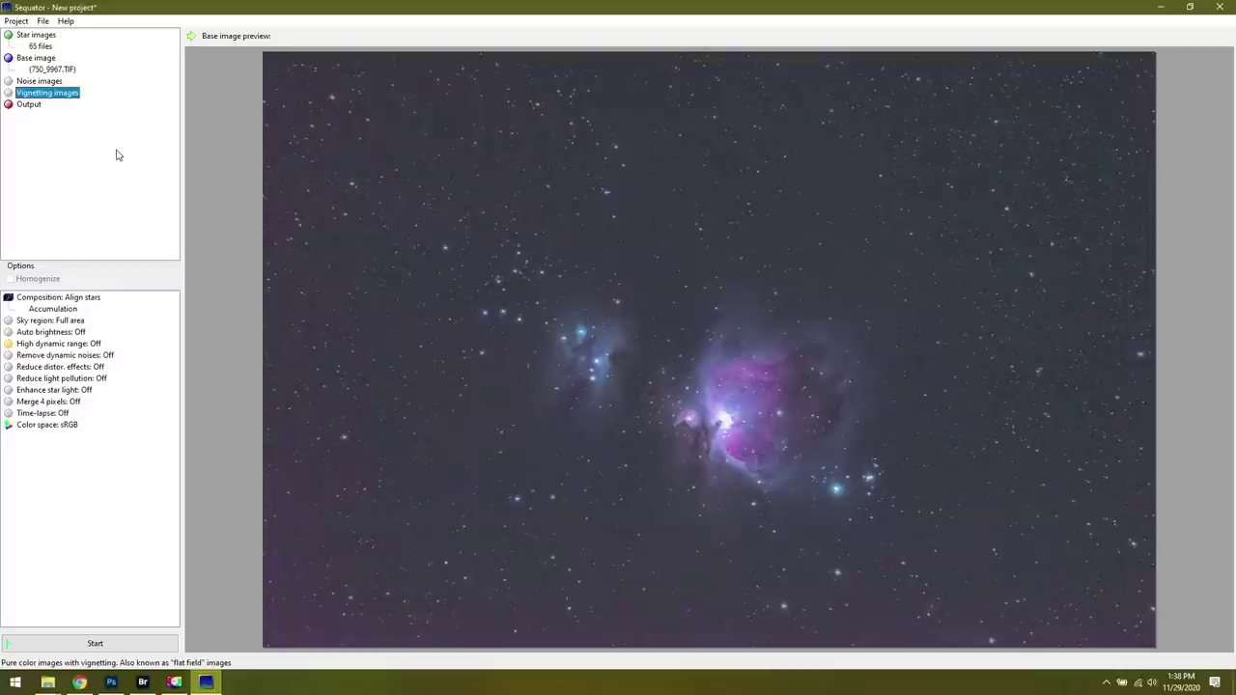
{"action": "left_click", "coordinate": [31, 83]}
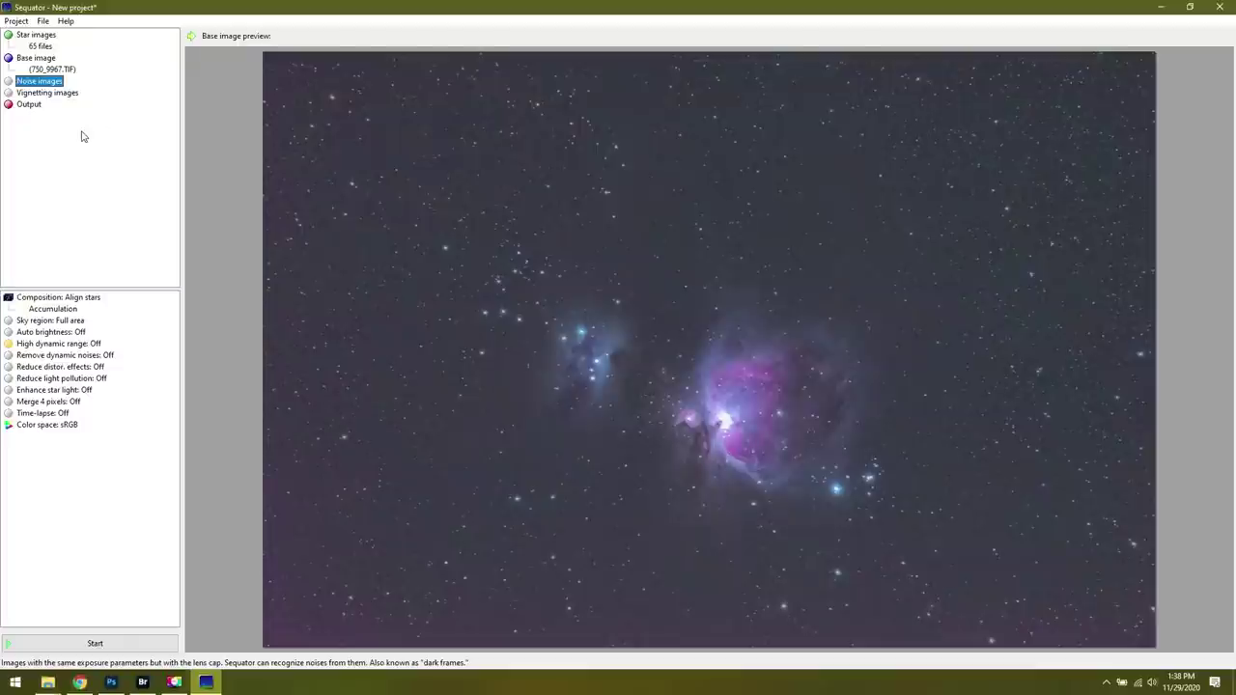
{"action": "left_click", "coordinate": [21, 35]}
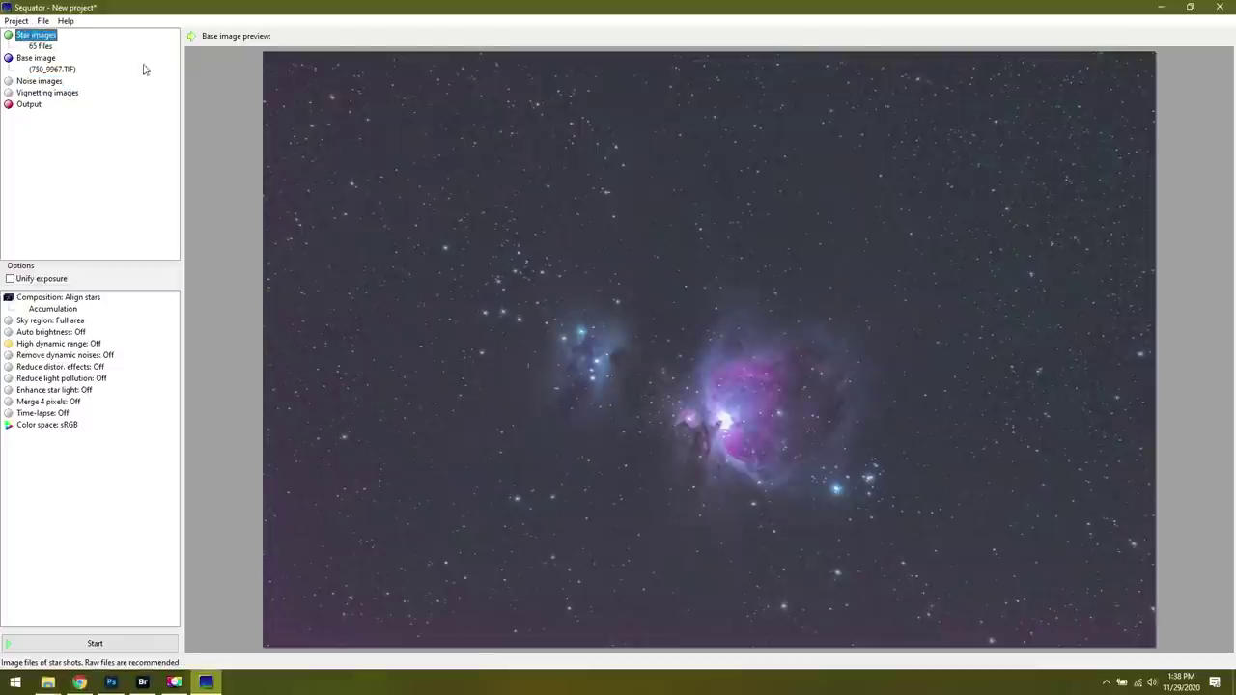
Set the output to an uncompressed TIFF file named "Sequator Stack" in the Orion TIFF folder
{"action": "left_click", "coordinate": [29, 104]}
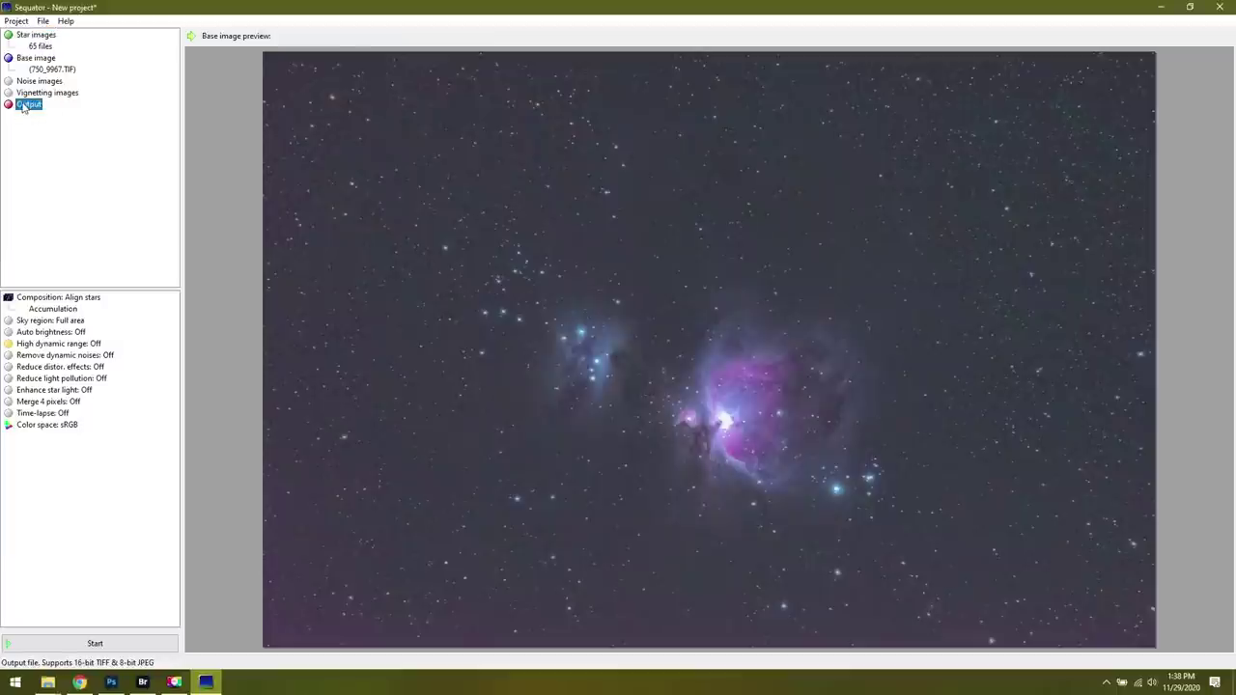
{"action": "double_click", "coordinate": [32, 108]}
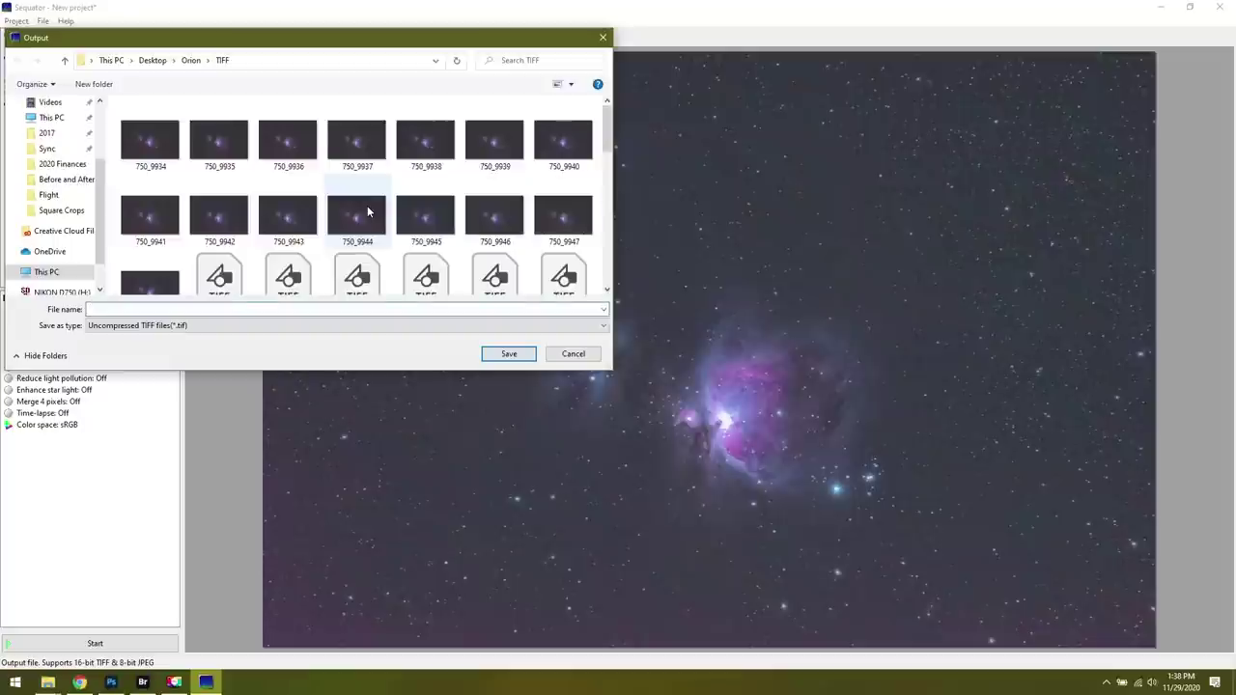
{"action": "type", "text": "Sequator Stack"}
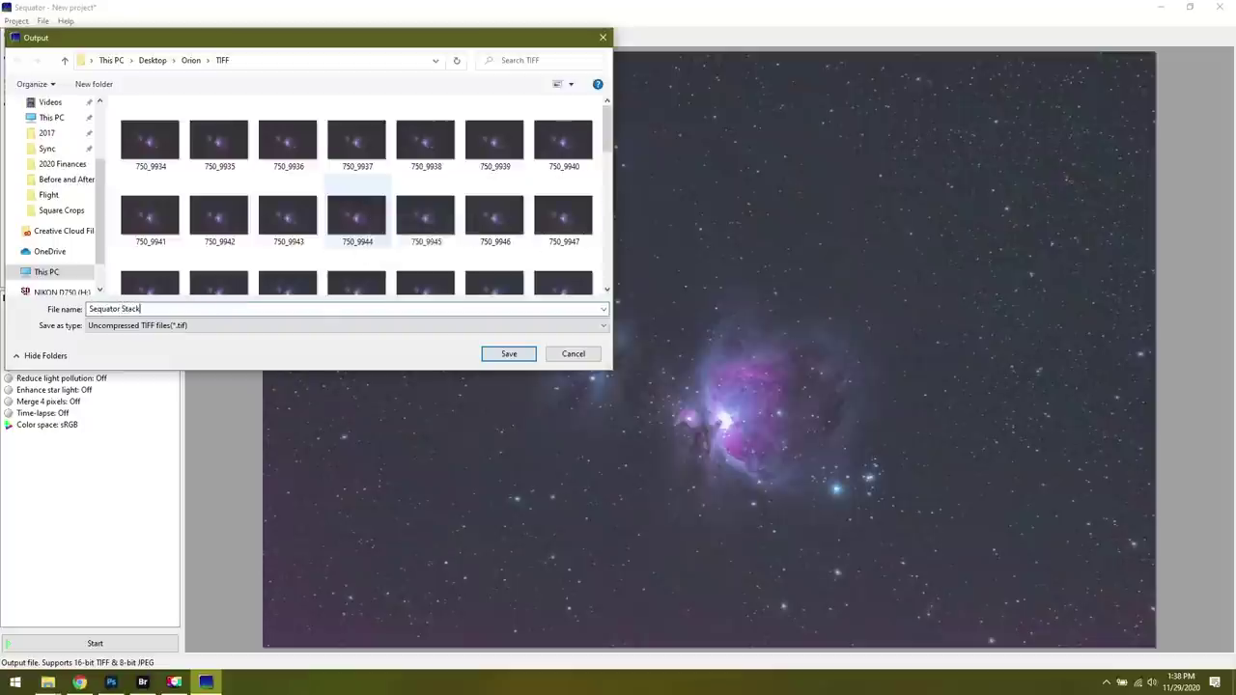
{"action": "key", "text": "Return"}
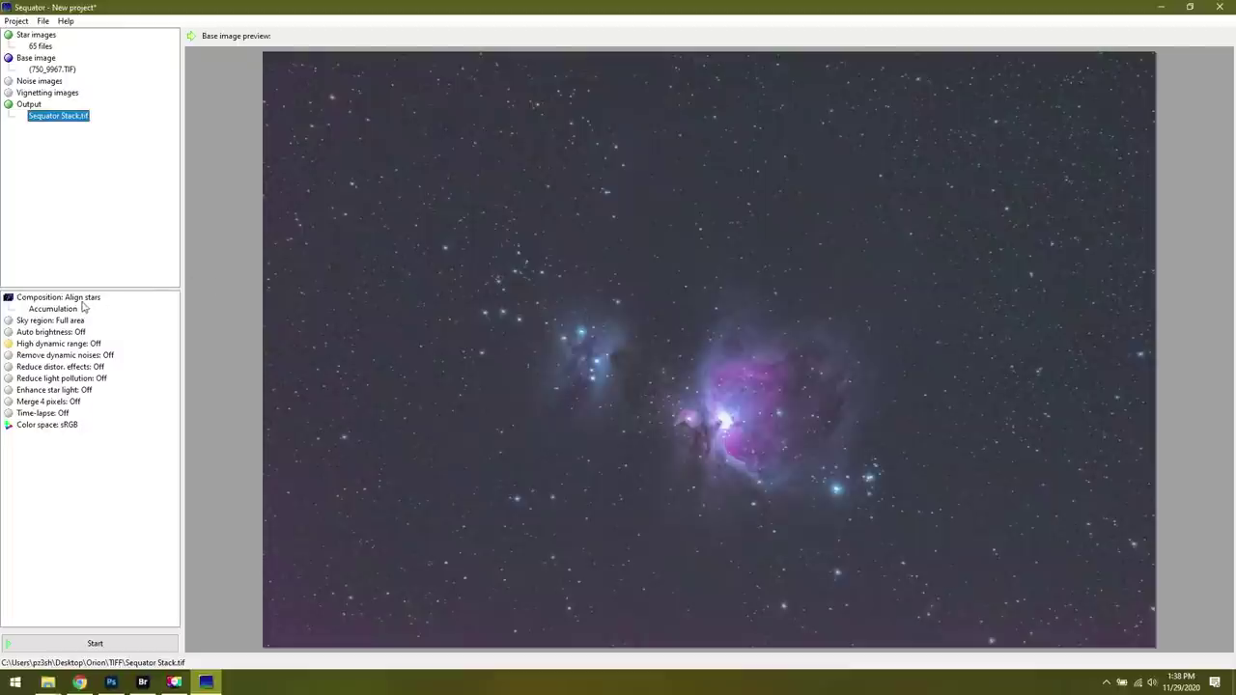
Set the Align stars composition to select best pixels, with the threshold at its strictest end
{"action": "left_click", "coordinate": [31, 298]}
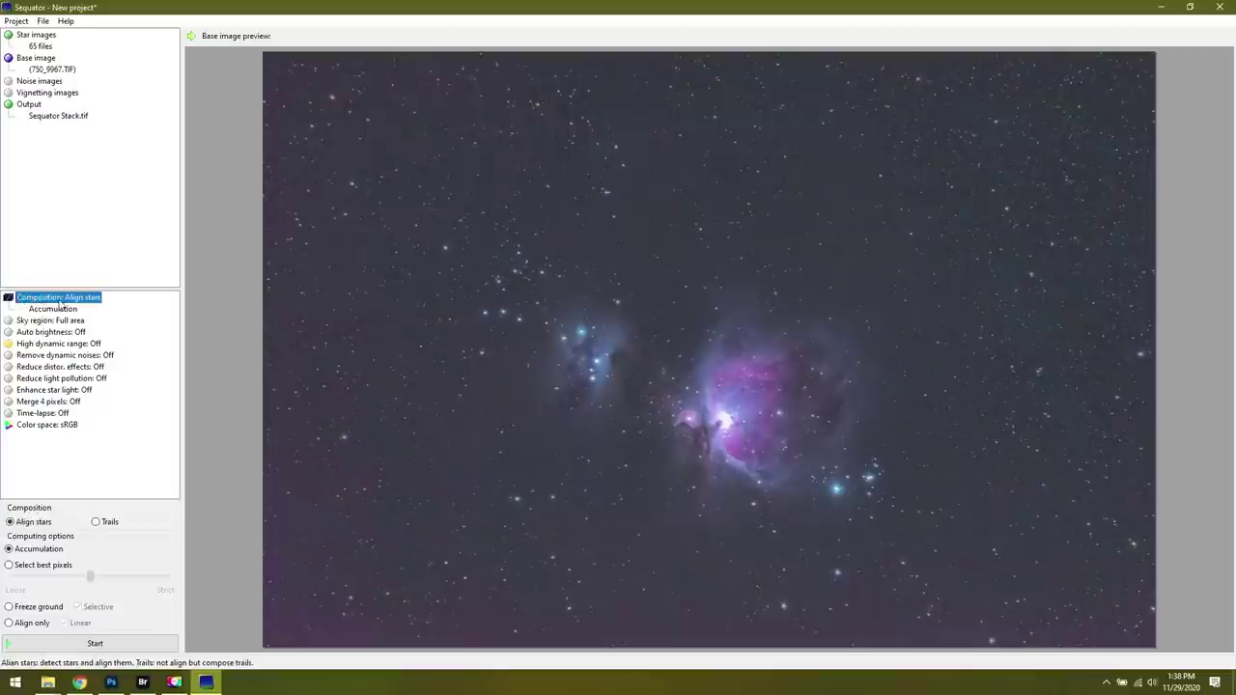
{"action": "left_click", "coordinate": [55, 310]}
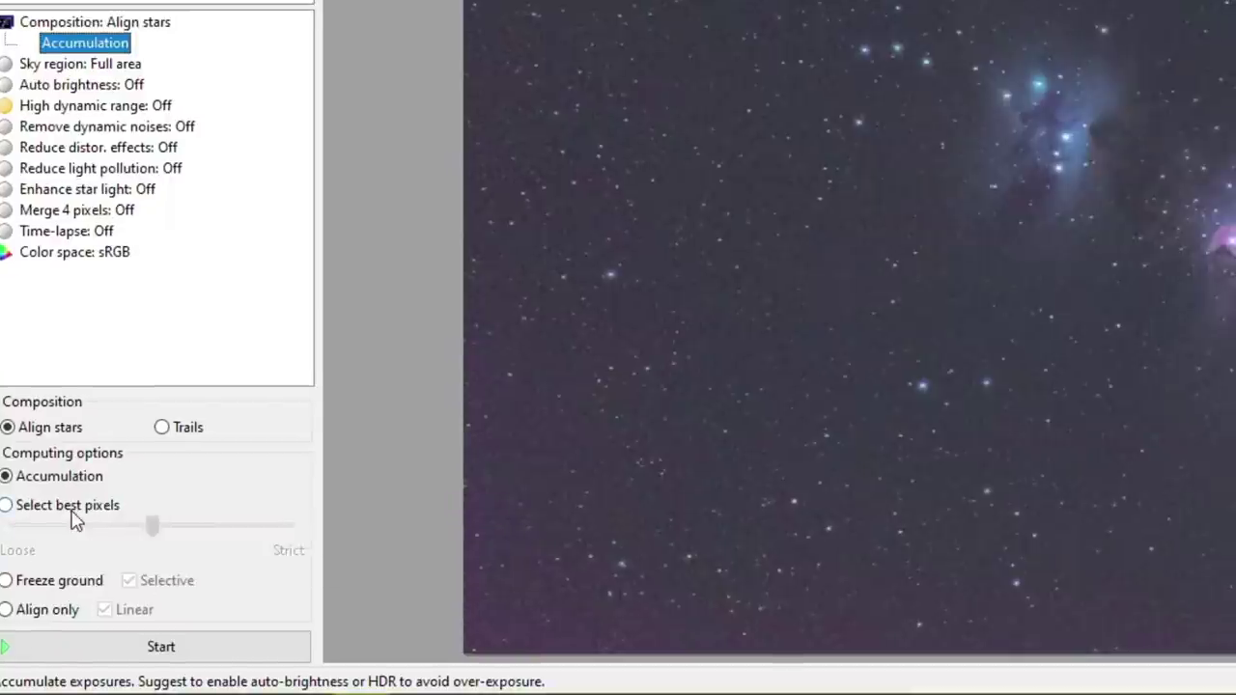
{"action": "left_click", "coordinate": [71, 512]}
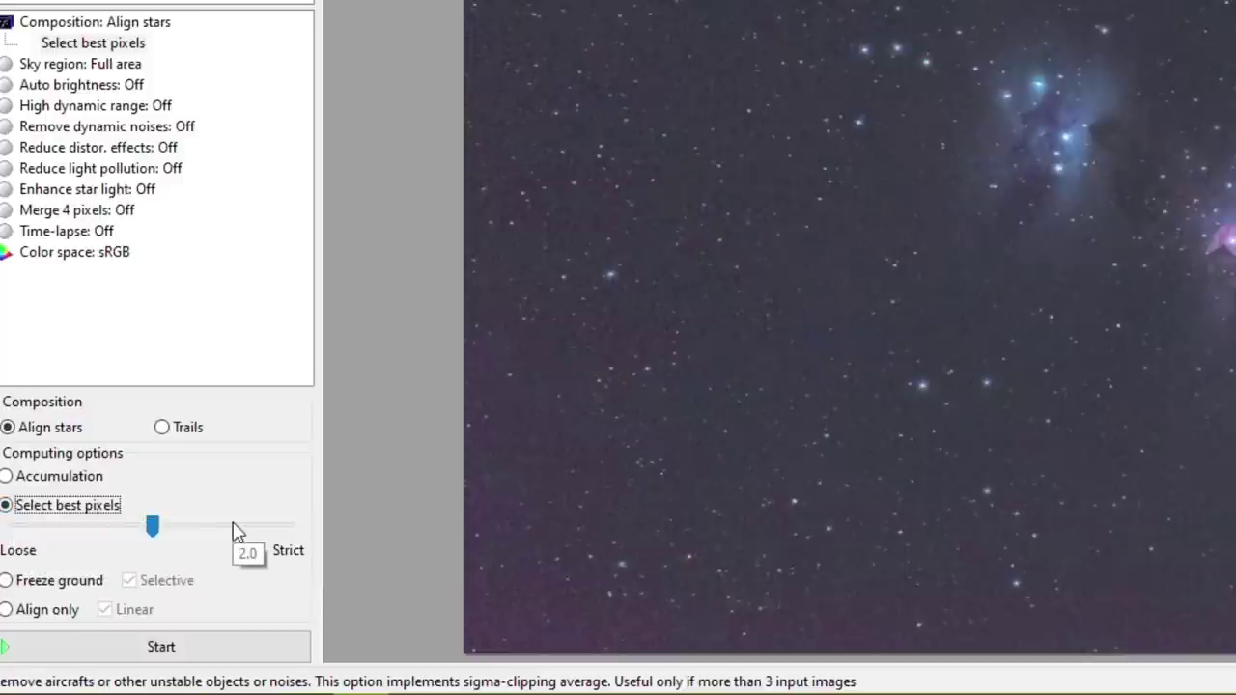
{"action": "left_click", "coordinate": [151, 526]}
{"action": "left_click_drag", "start_coordinate": [208, 534], "coordinate": [288, 526]}
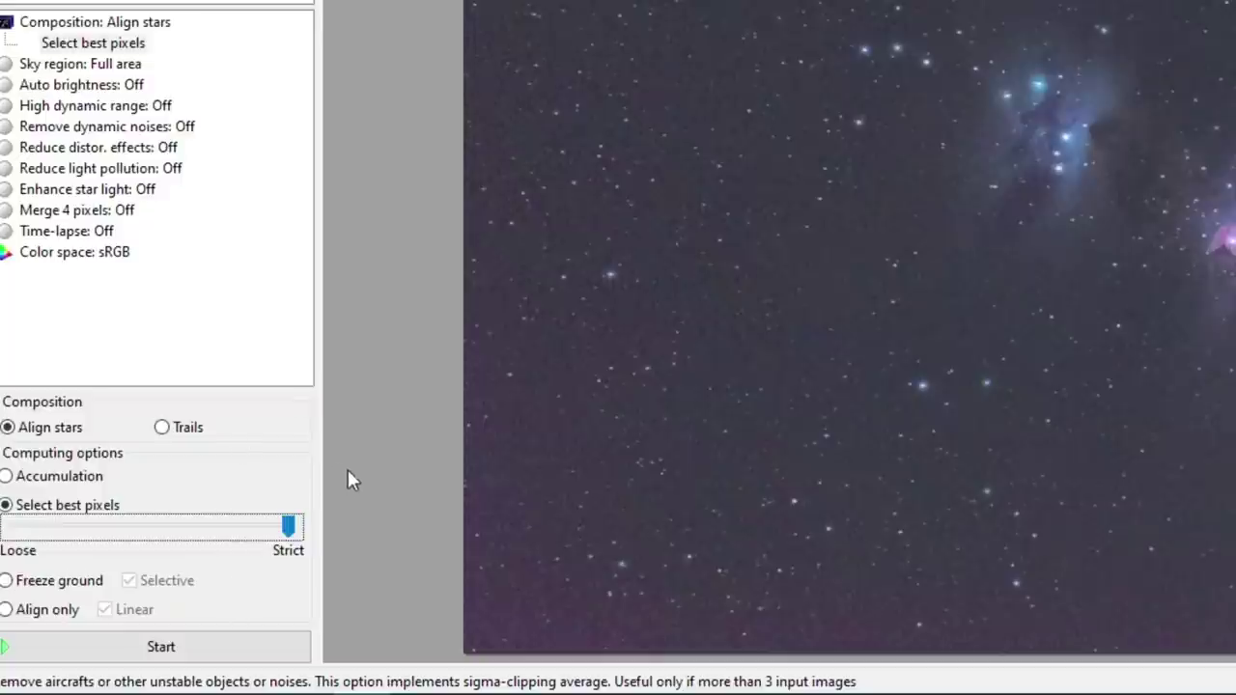
Review the sky region, high dynamic range and dynamic noise removal options and their descriptions
{"action": "left_click", "coordinate": [96, 62]}
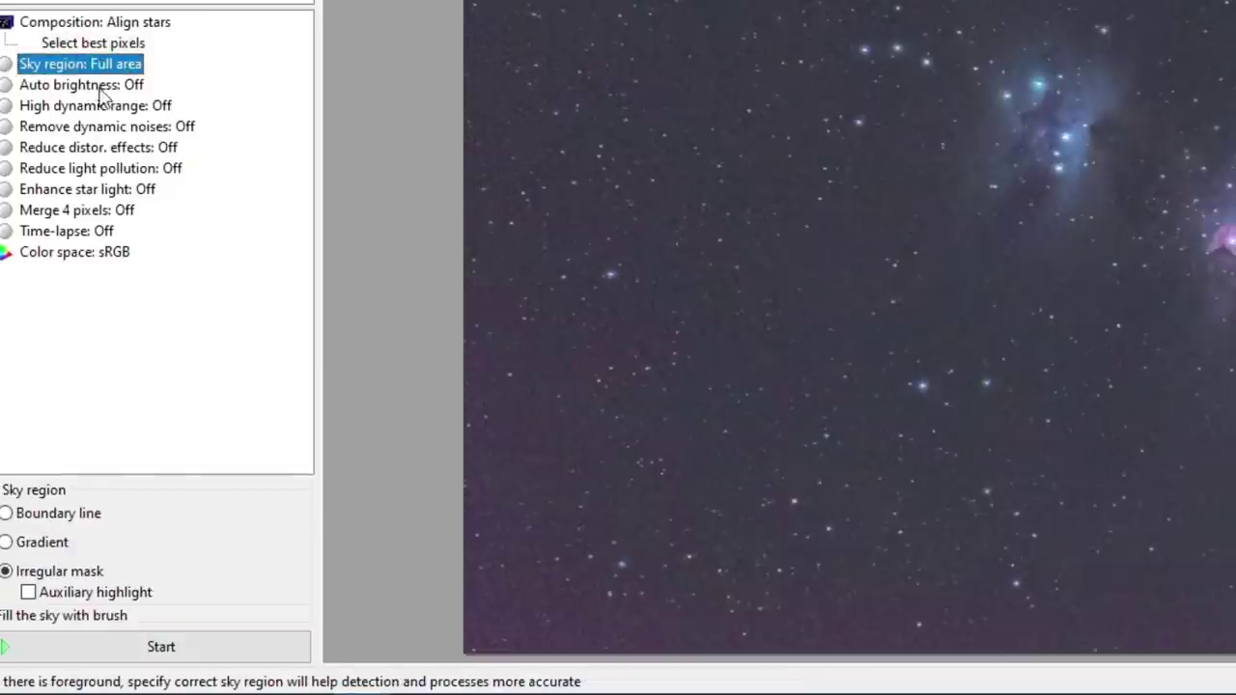
{"action": "left_click", "coordinate": [126, 107]}
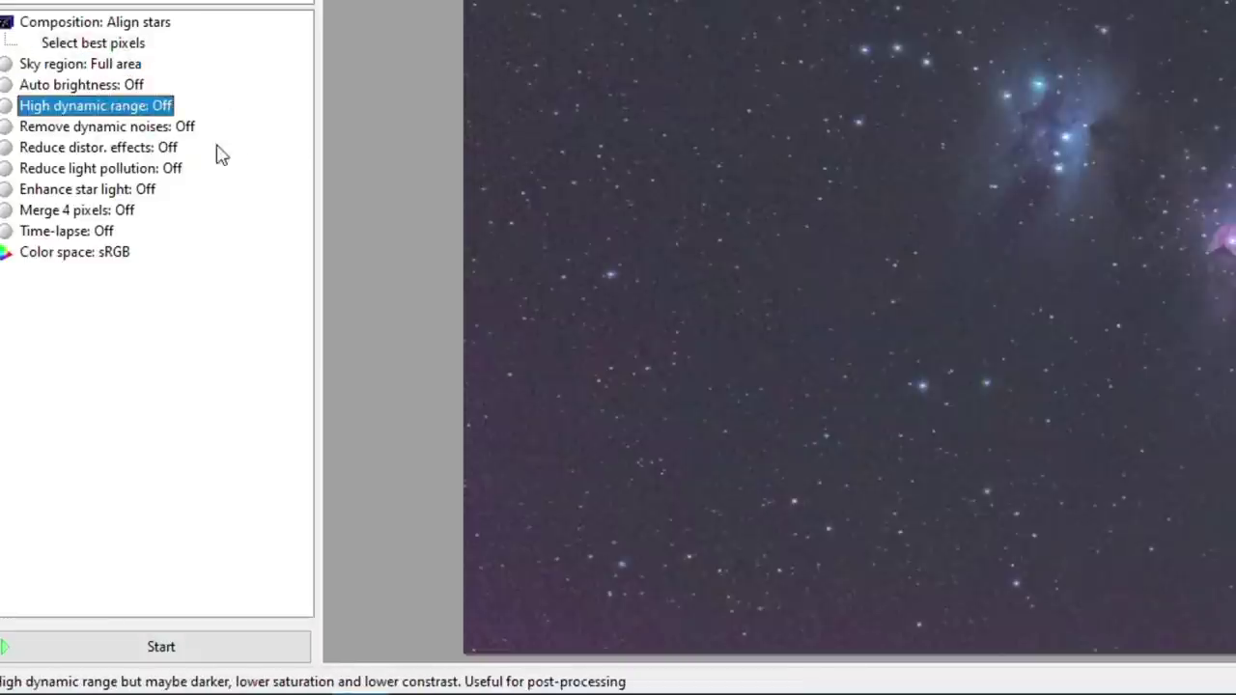
{"action": "left_click", "coordinate": [141, 126]}
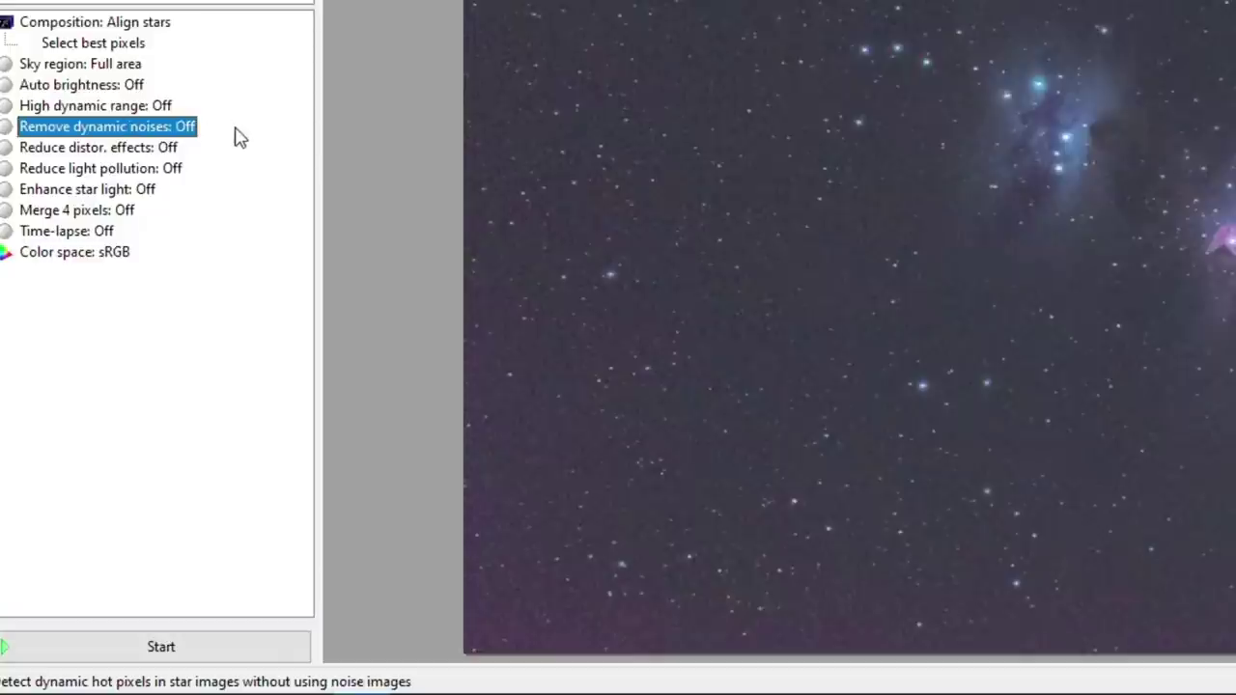
Start stacking with the select best pixels setting and move the progress window off the nebula
{"action": "left_click", "coordinate": [93, 42]}
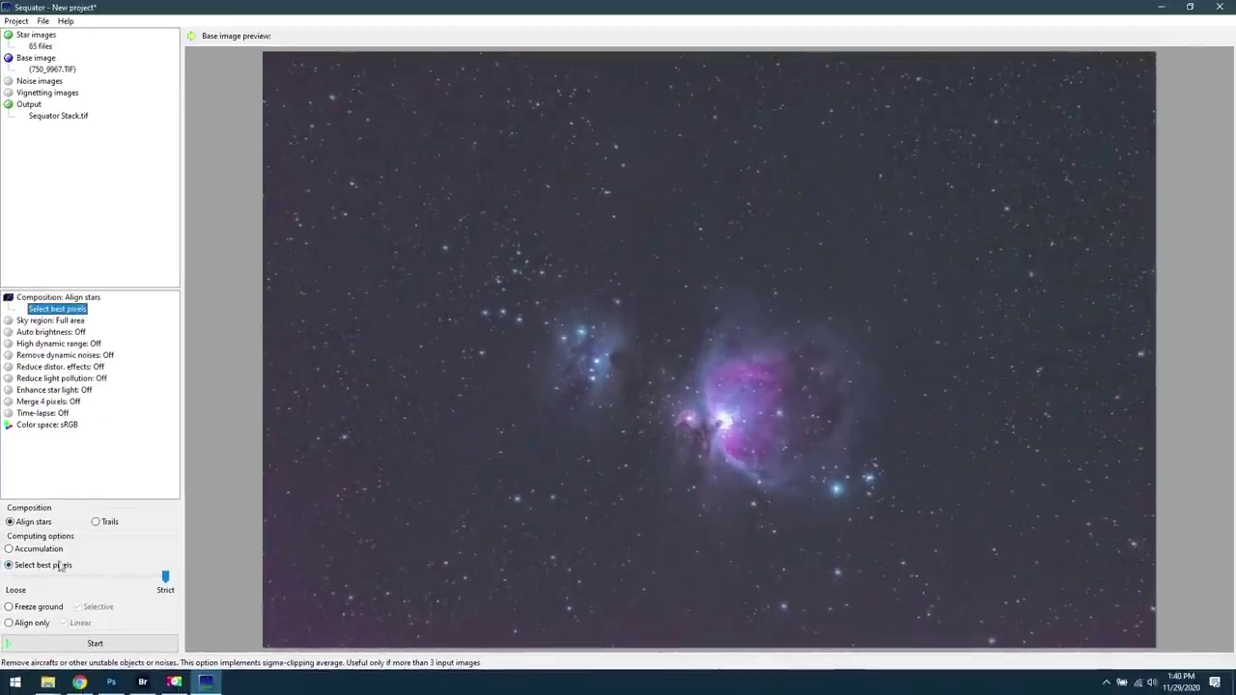
{"action": "left_click", "coordinate": [126, 644]}
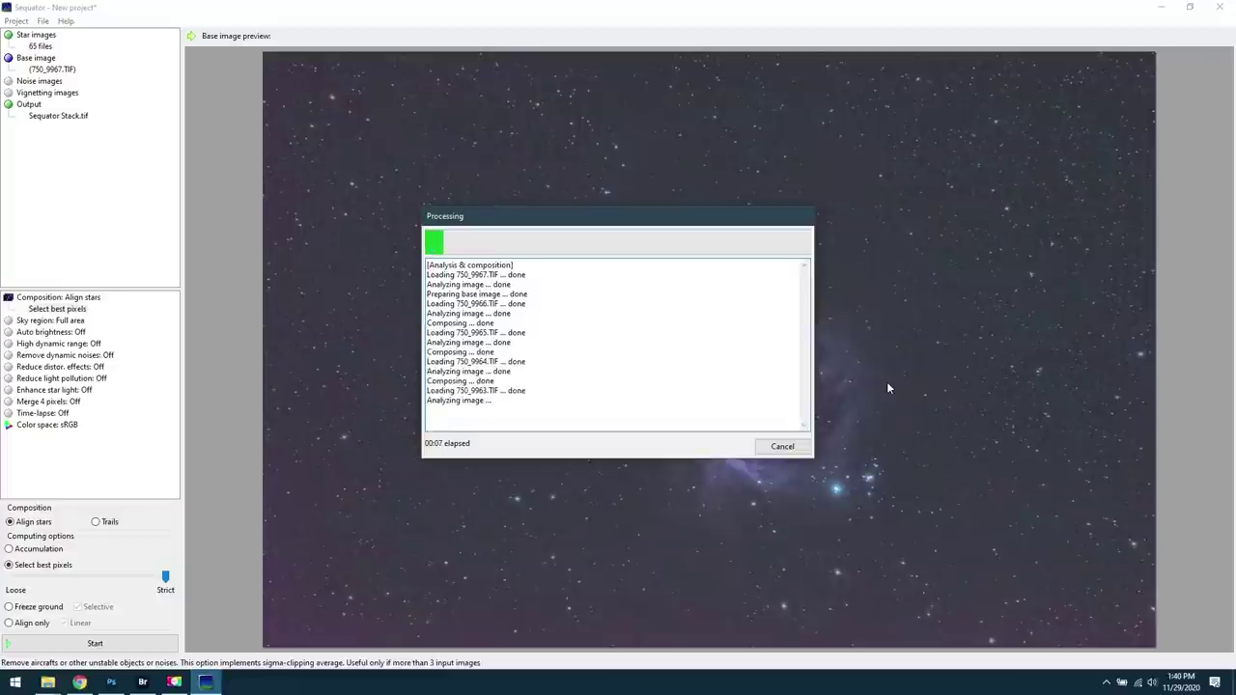
{"action": "left_click_drag", "start_coordinate": [724, 215], "coordinate": [1060, 48]}
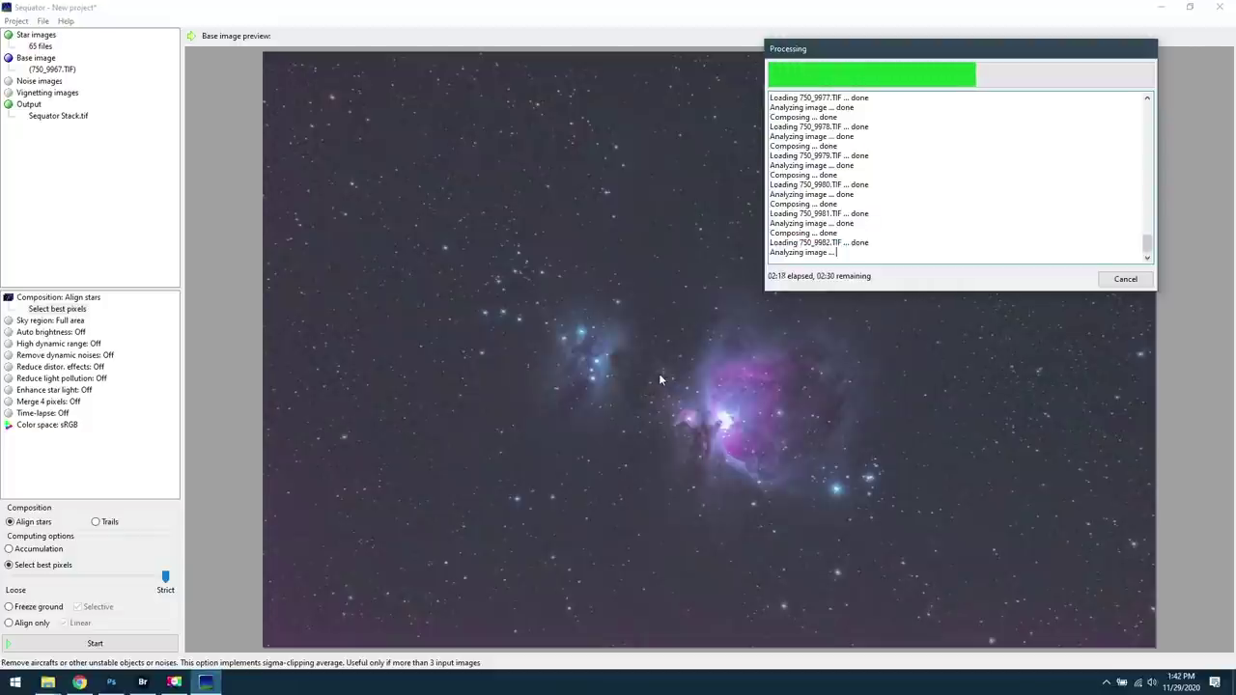
Search the computer for "deep" and launch DeepSkyStacker
{"action": "key", "text": "super"}
{"action": "type", "text": "deep"}
{"action": "key", "text": "Return"}
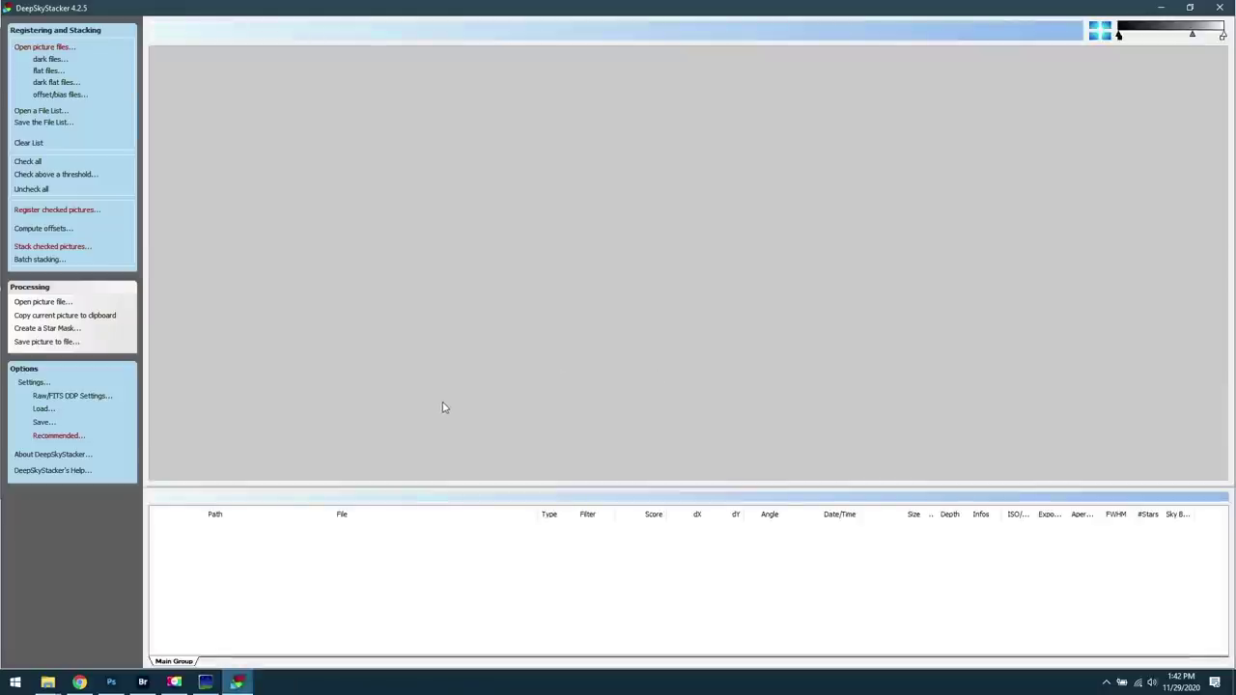
Load the raw files 750_0009 to 750_0013 from the Orion RAW folder as light frames
{"action": "left_click", "coordinate": [65, 50]}
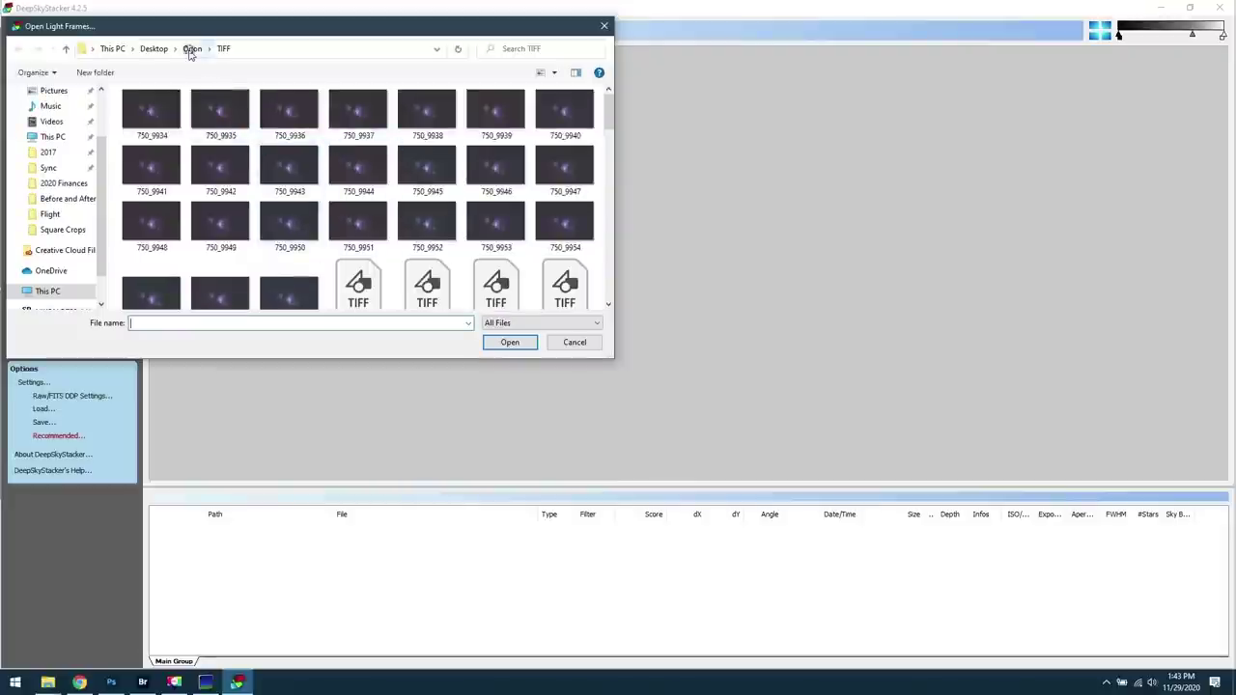
{"action": "left_click", "coordinate": [190, 48]}
{"action": "key", "text": "Return"}
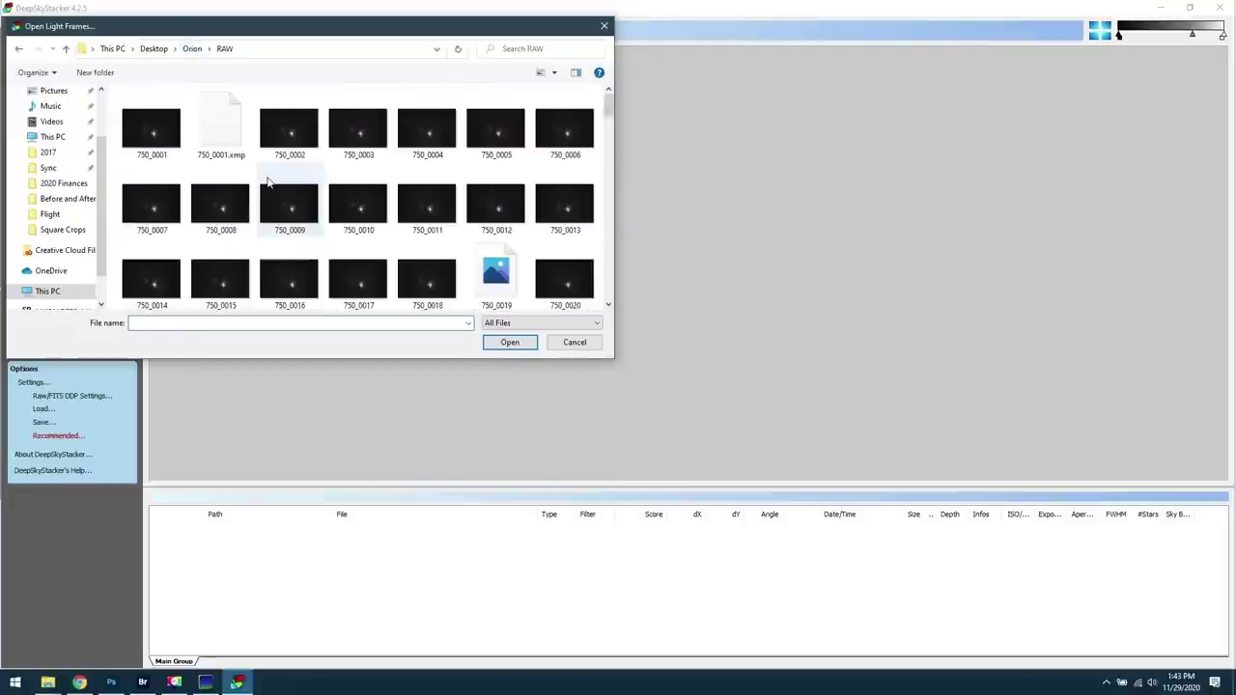
{"action": "scroll", "coordinate": [422, 214], "scroll_direction": "down", "scroll_amount": 2}
{"action": "scroll", "coordinate": [464, 239], "scroll_direction": "down", "scroll_amount": 1}
{"action": "scroll", "coordinate": [464, 239], "scroll_direction": "up", "scroll_amount": 1}
{"action": "scroll", "coordinate": [464, 240], "scroll_direction": "up", "scroll_amount": 5}
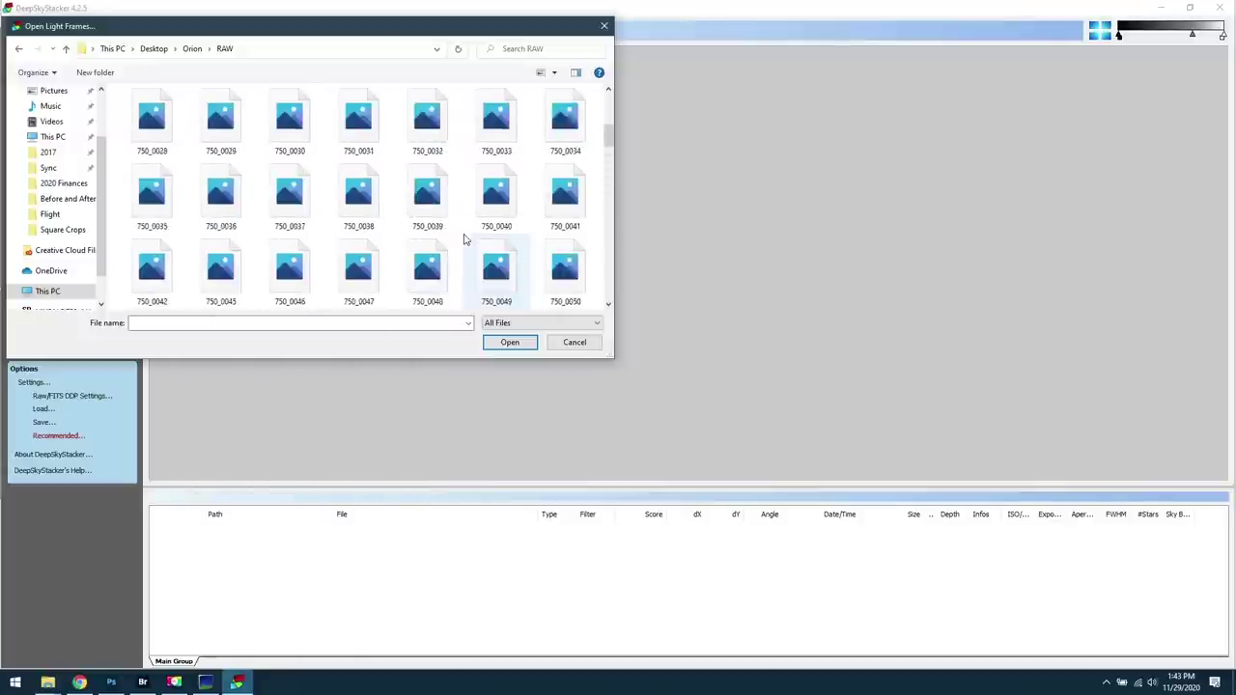
{"action": "left_click", "coordinate": [289, 189]}
{"action": "left_click", "coordinate": [564, 196], "text": "shift"}
{"action": "left_click", "coordinate": [512, 342]}
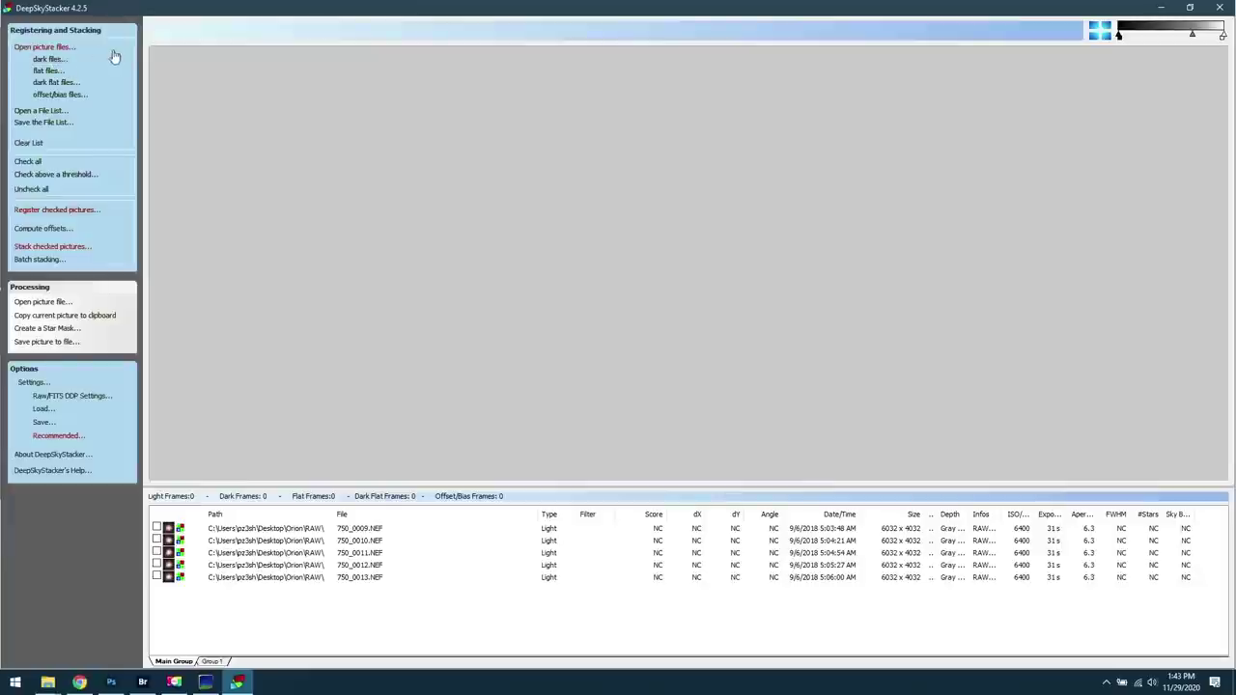
Look at the file selection for dark frames and dark flat frames without adding any files
{"action": "left_click", "coordinate": [48, 59]}
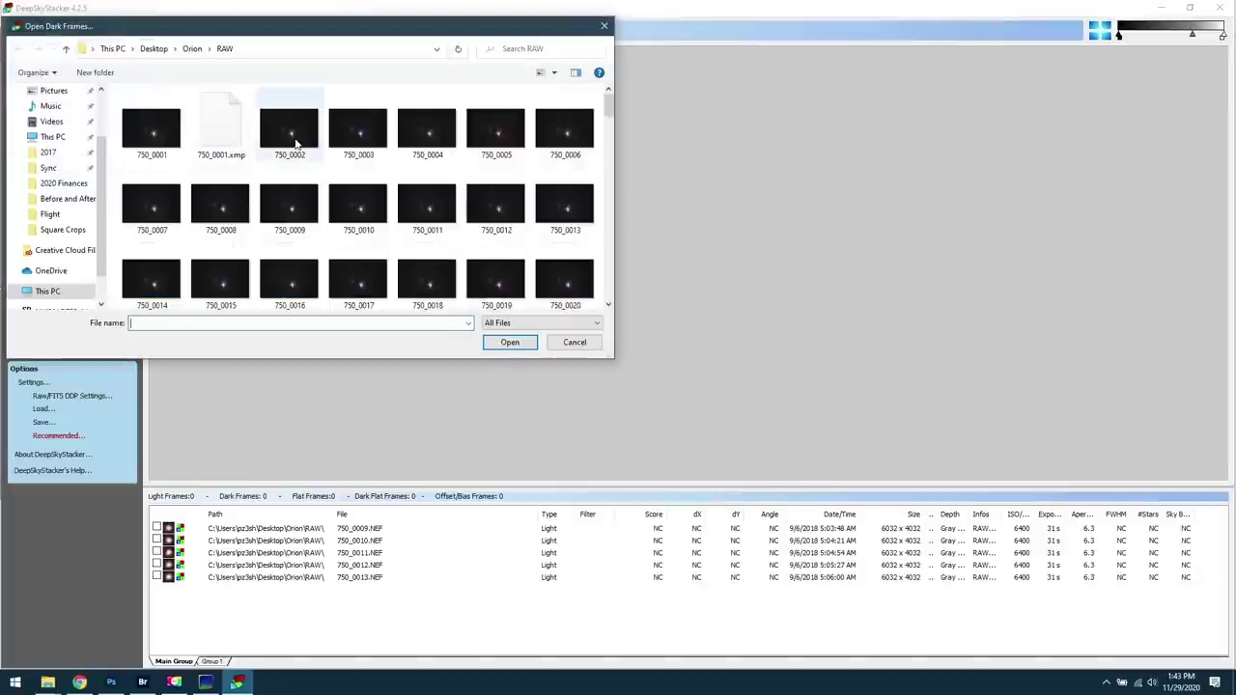
{"action": "left_click", "coordinate": [574, 342]}
{"action": "left_click", "coordinate": [44, 84]}
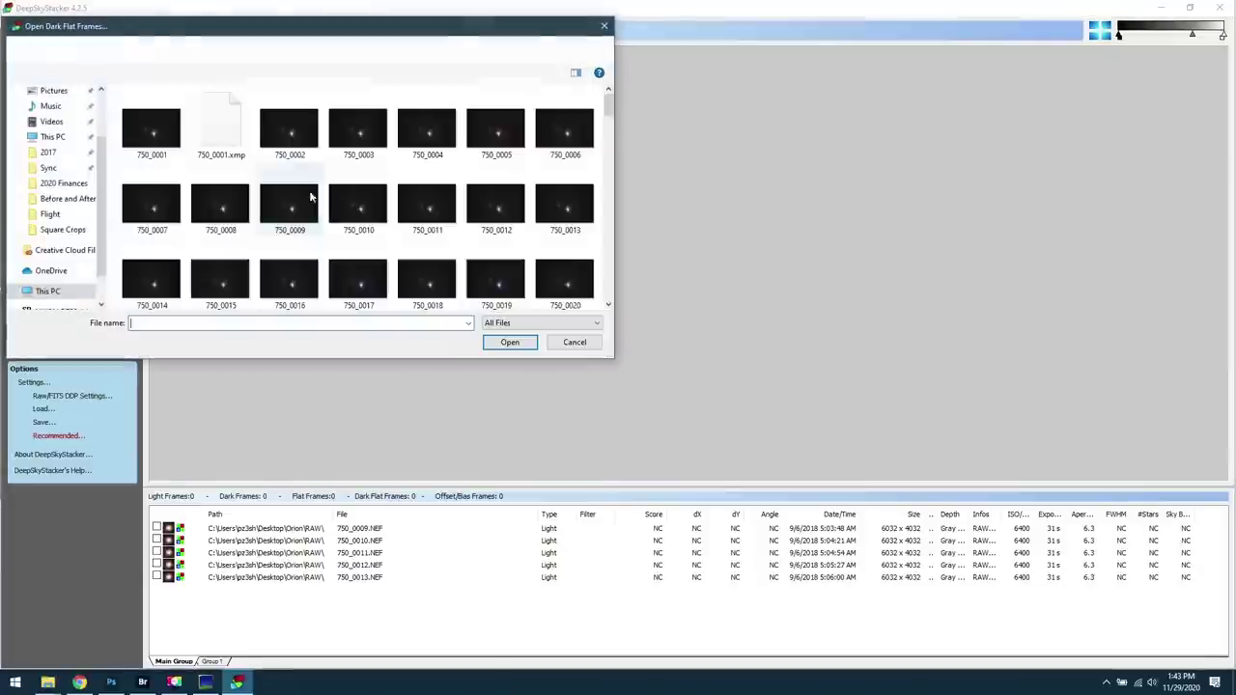
{"action": "left_click", "coordinate": [575, 341]}
Check all loaded light frames and view the settings for registering them, leaving without starting registration
{"action": "left_click", "coordinate": [28, 161]}
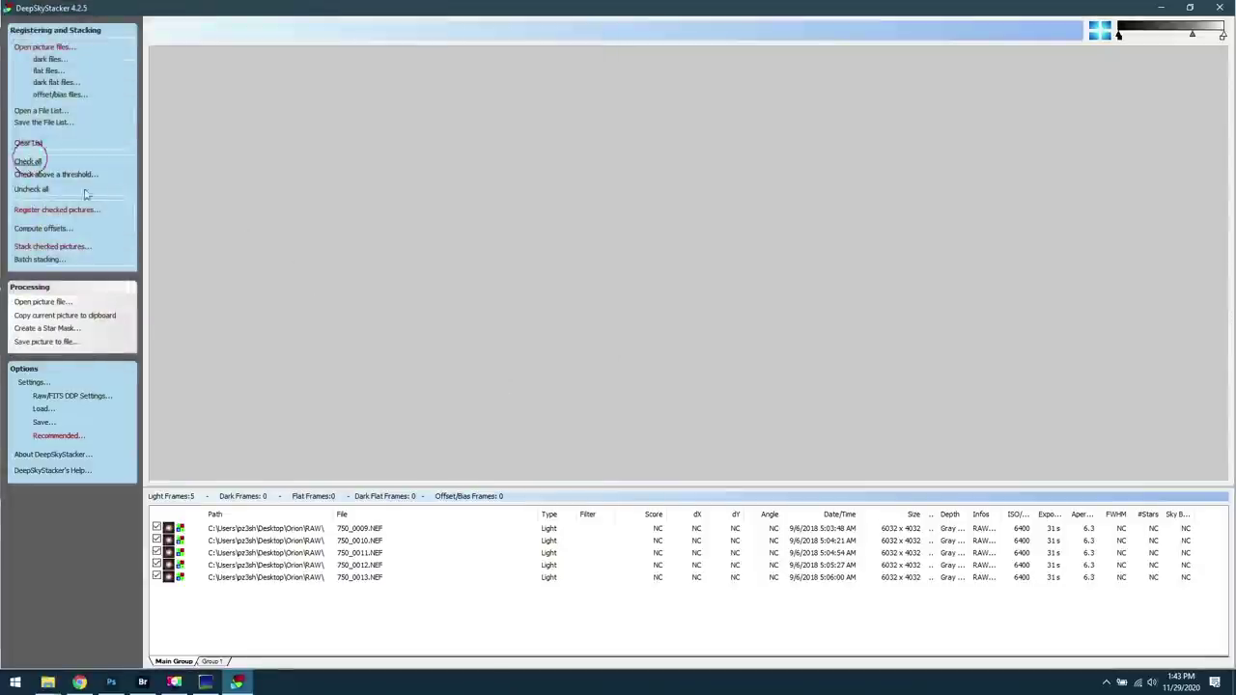
{"action": "left_click", "coordinate": [56, 209]}
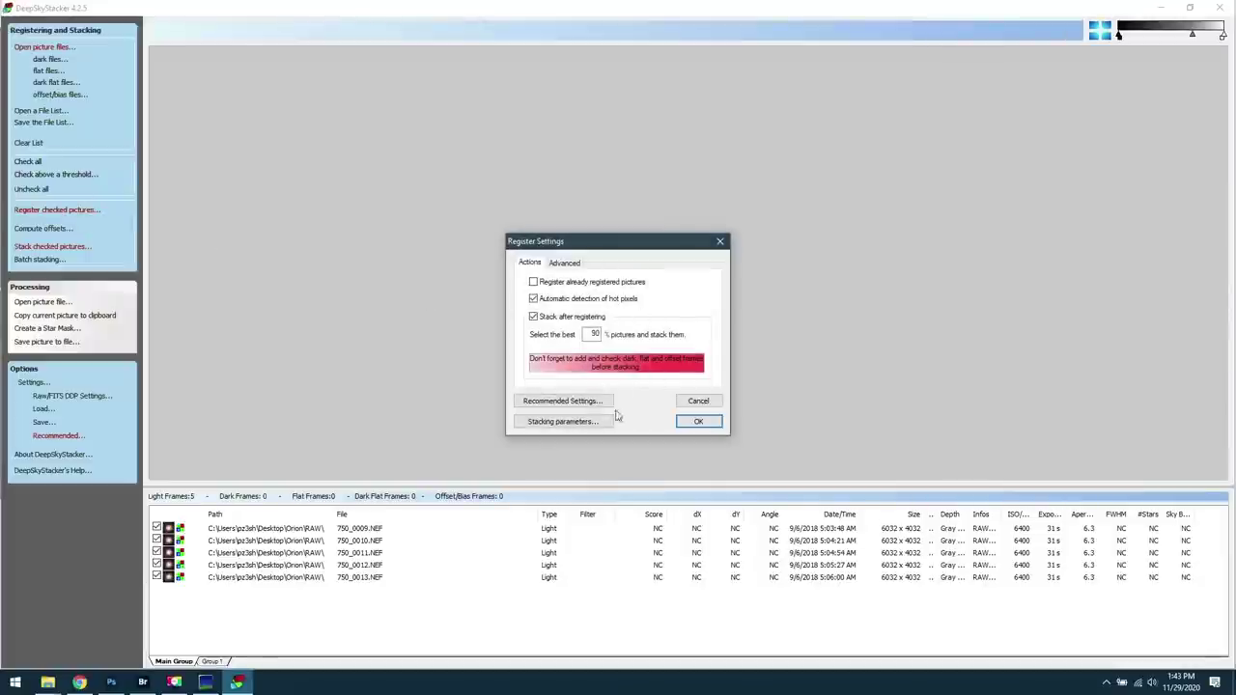
{"action": "left_click", "coordinate": [720, 245]}
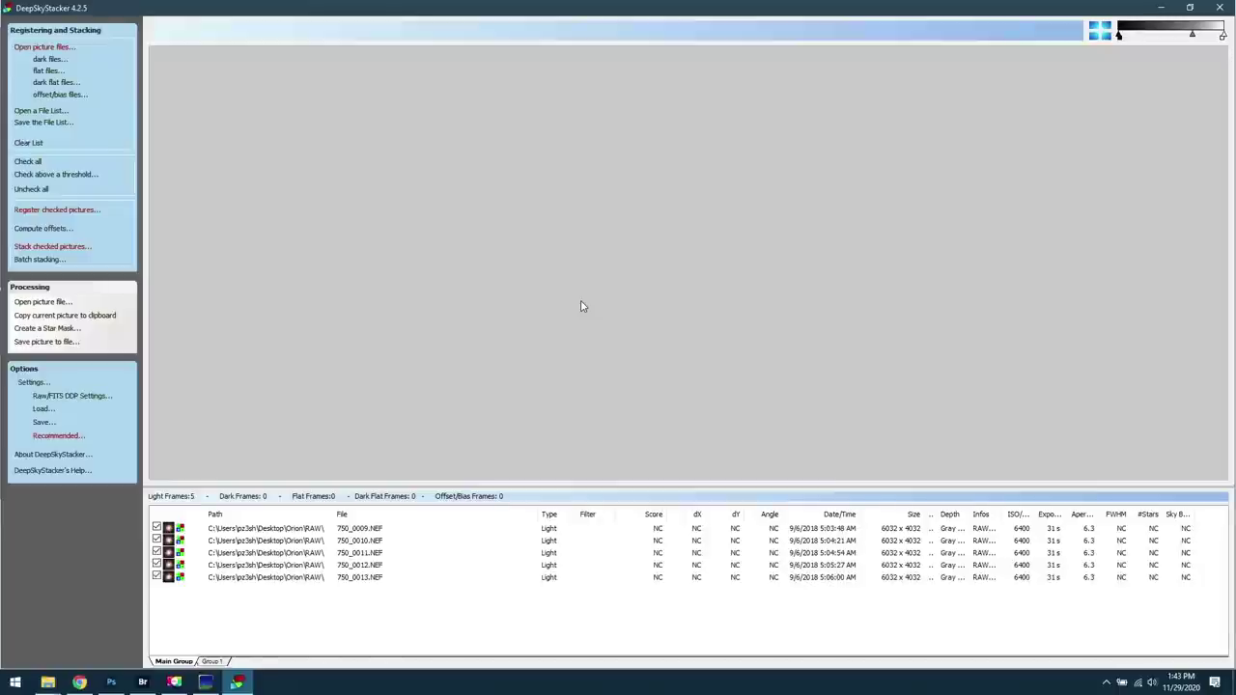
Close DeepSkyStacker and return to Sequator
{"action": "left_click", "coordinate": [1226, 7]}
{"action": "left_click", "coordinate": [660, 390]}
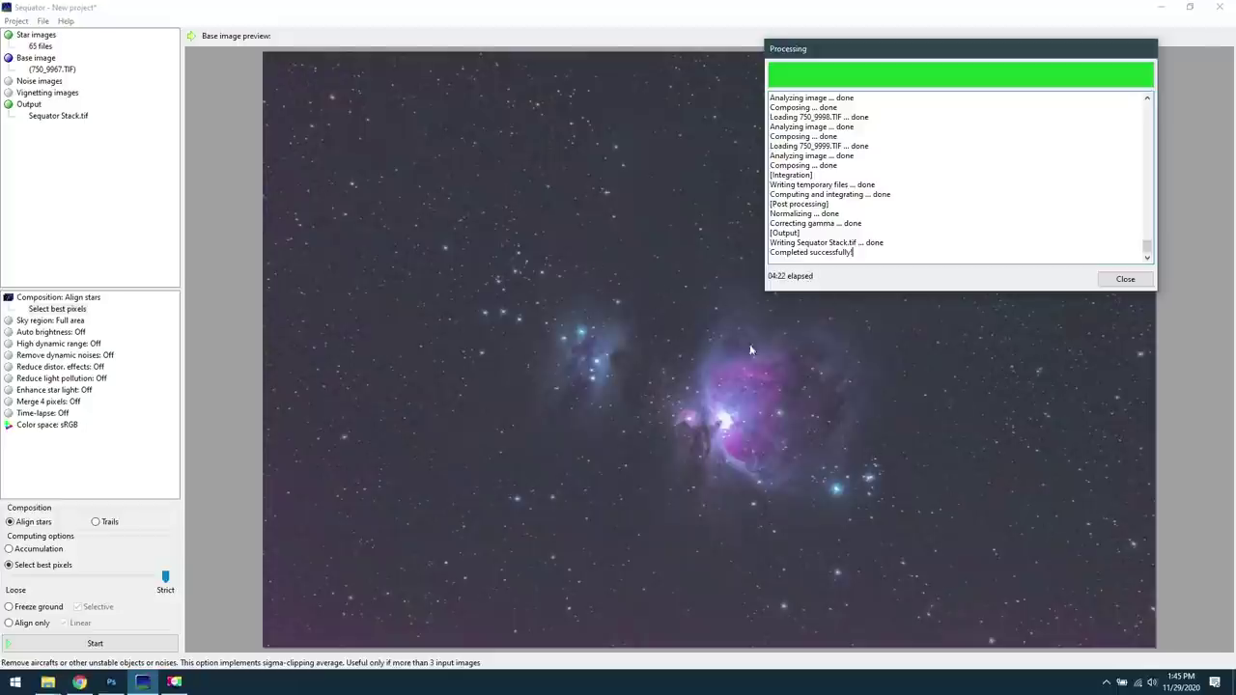
Close the finished processing window and open the stacked result Sequator Stack.tif in Photoshop, fitted to the view
{"action": "left_click", "coordinate": [1125, 279]}
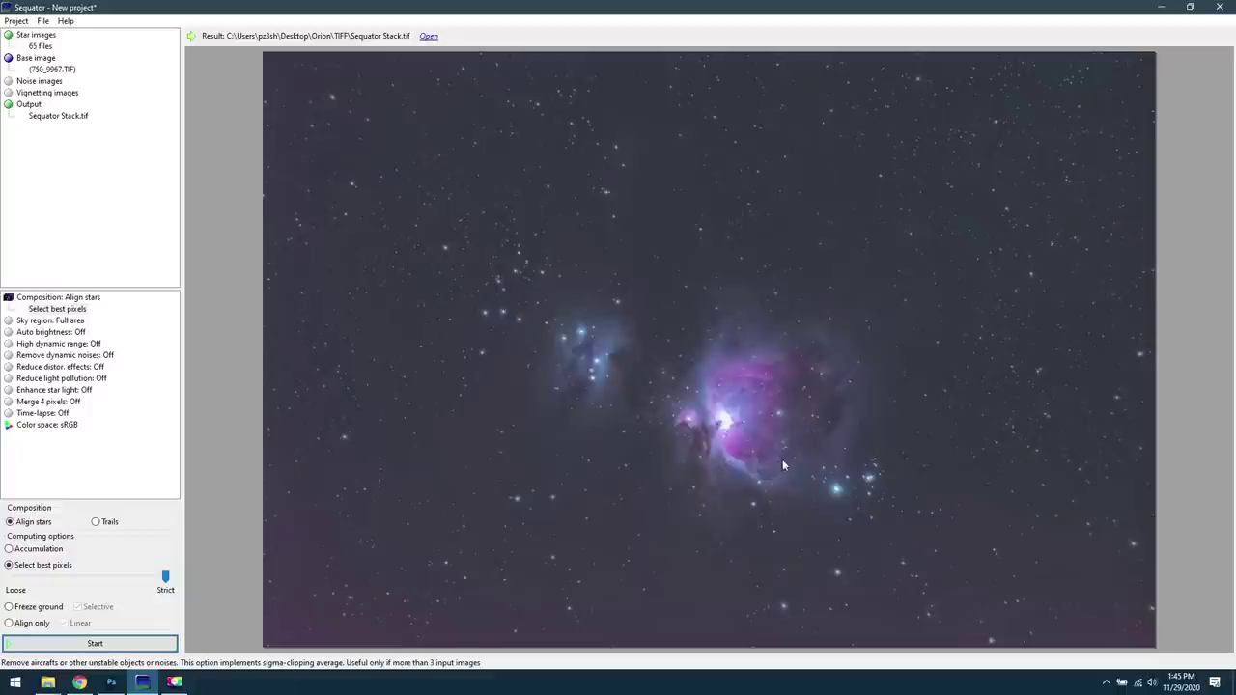
{"action": "left_click", "coordinate": [429, 37]}
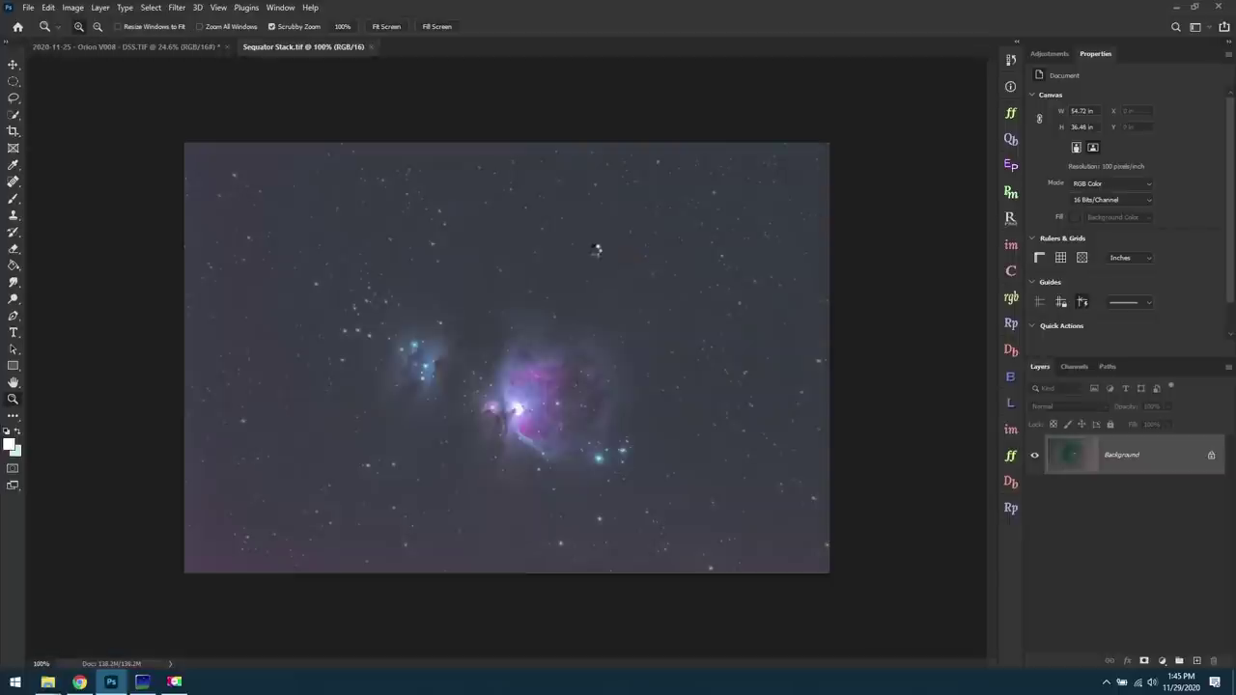
{"action": "left_click_drag", "start_coordinate": [504, 434], "coordinate": [526, 445]}
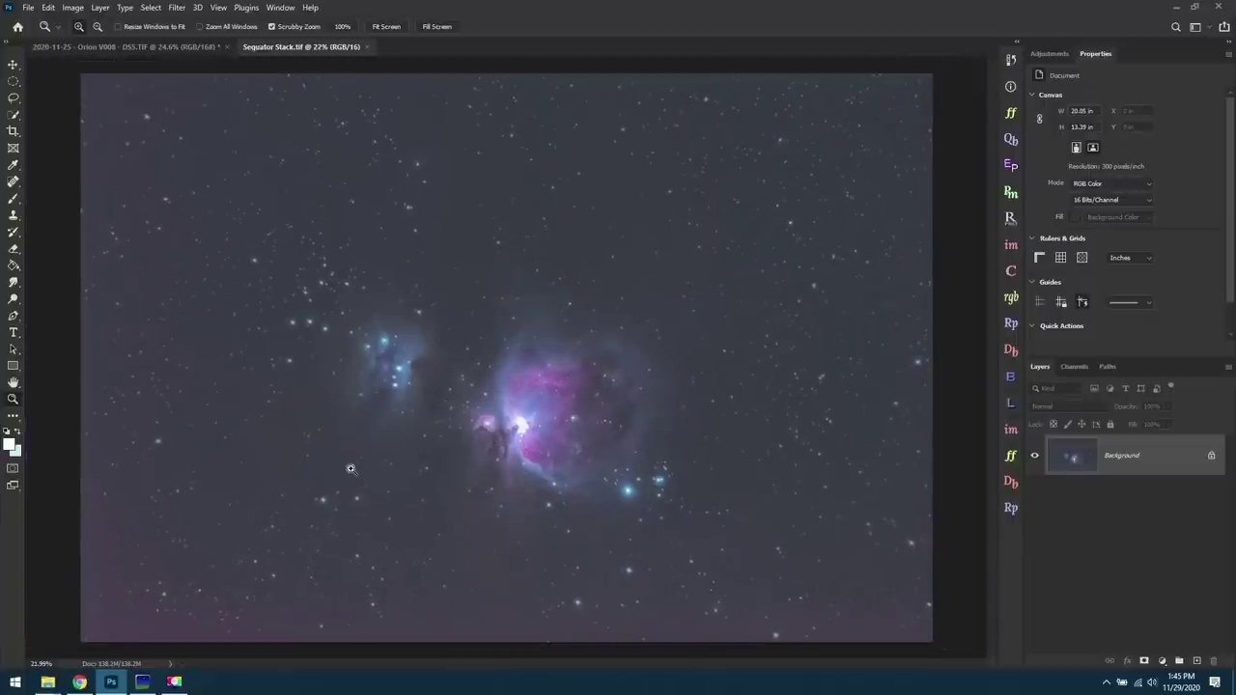
Open the single frame 750_9947.TIF from the Orion files and inspect the light trail below the nebula
{"action": "mouse_move", "coordinate": [53, 684]}
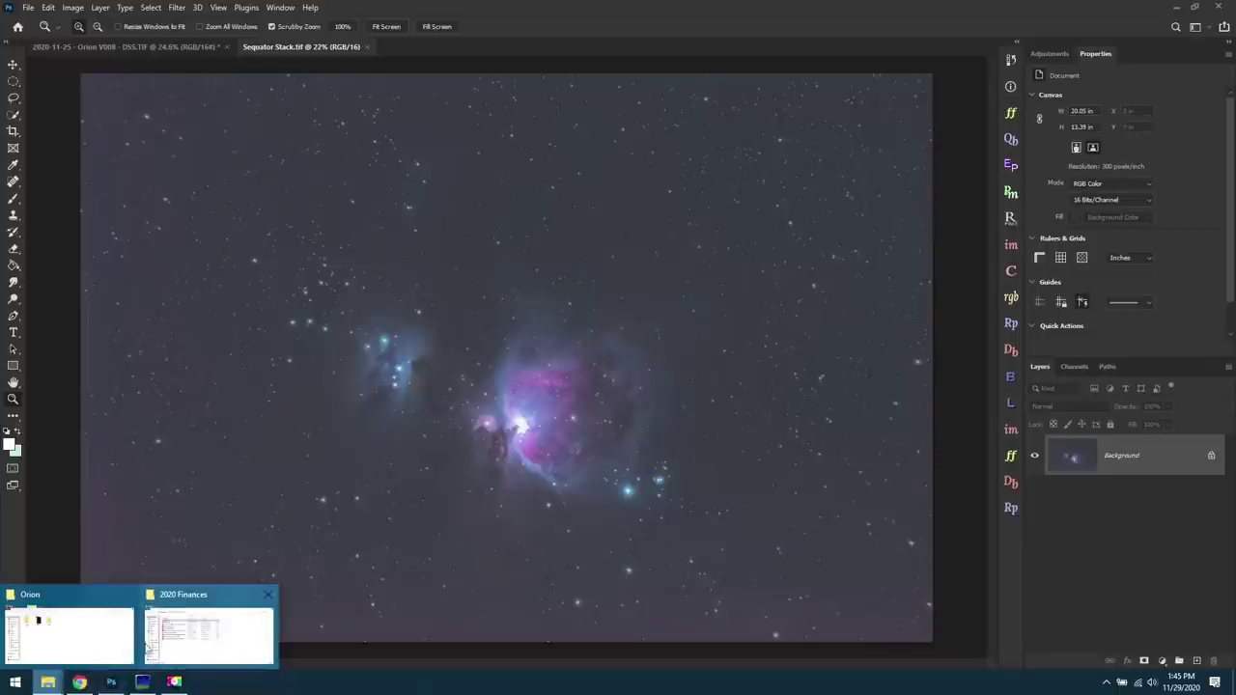
{"action": "left_click", "coordinate": [104, 640]}
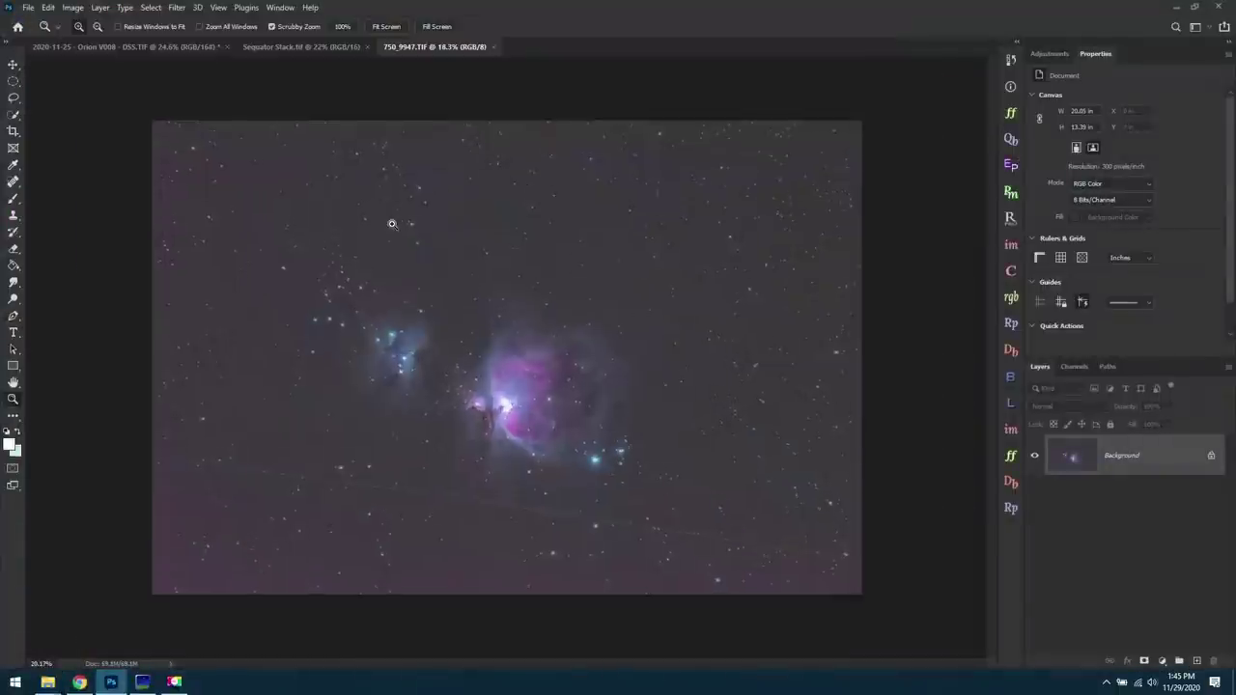
{"action": "left_click", "coordinate": [13, 64]}
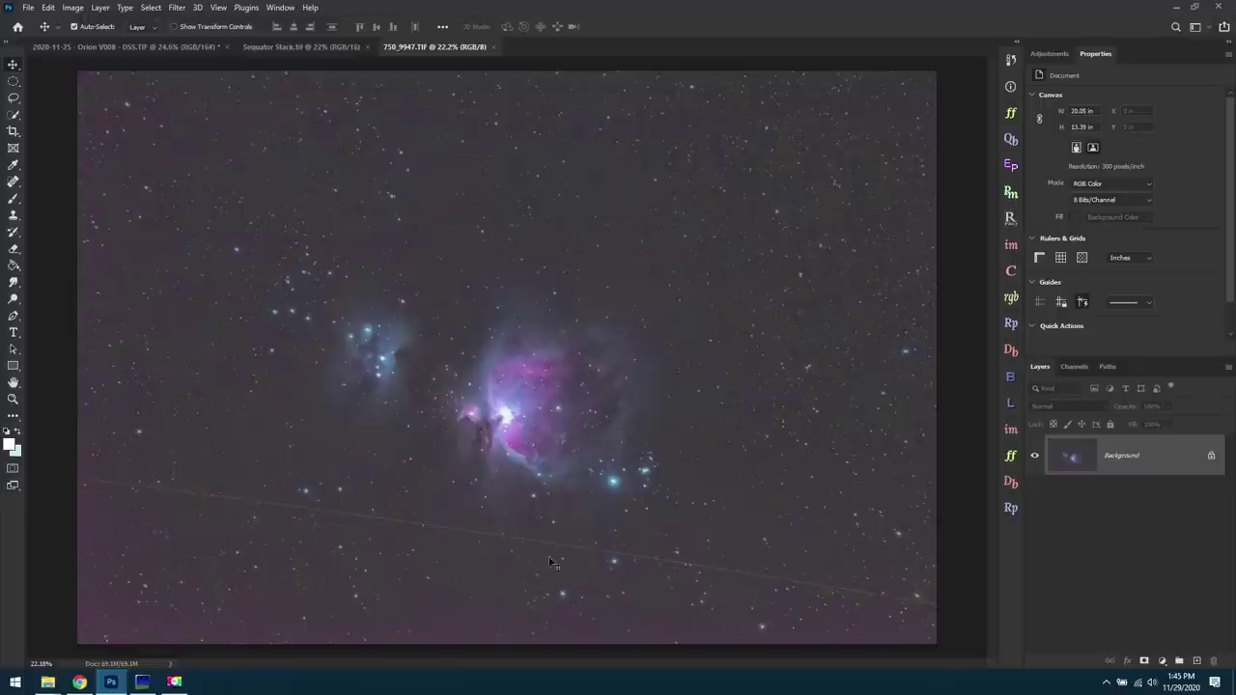
{"action": "scroll", "coordinate": [623, 596], "scroll_direction": "up", "scroll_amount": 5}
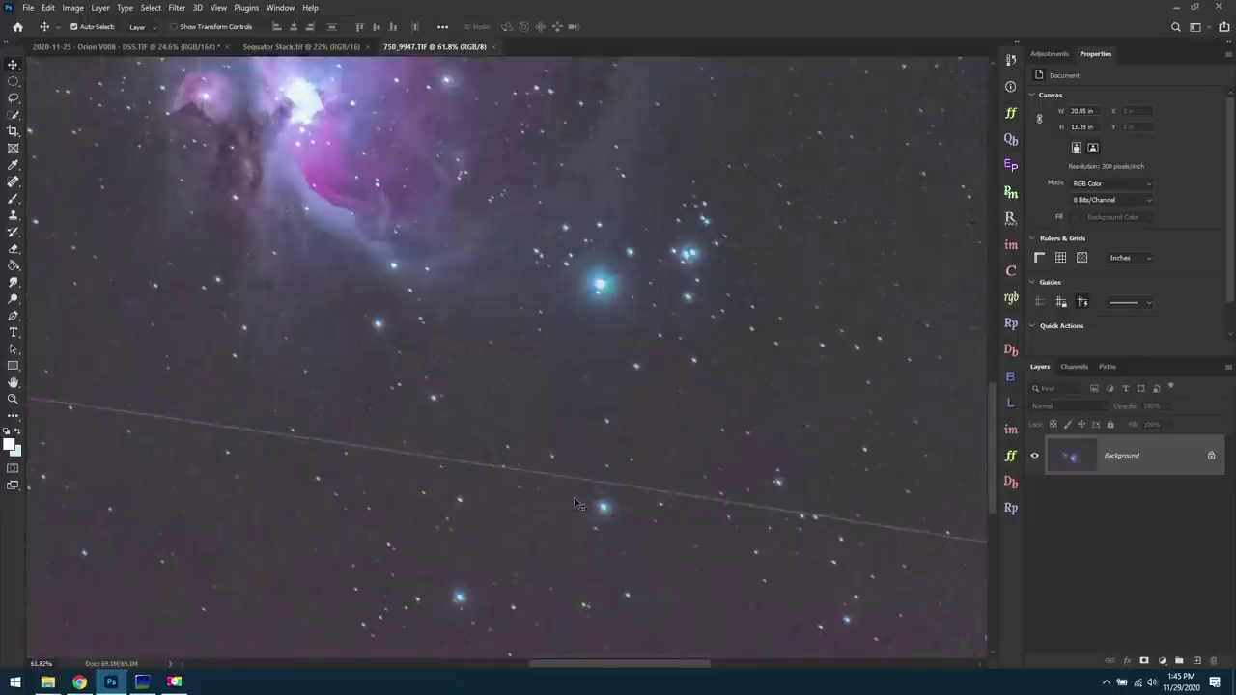
{"action": "scroll", "coordinate": [574, 502], "scroll_direction": "down", "scroll_amount": 5}
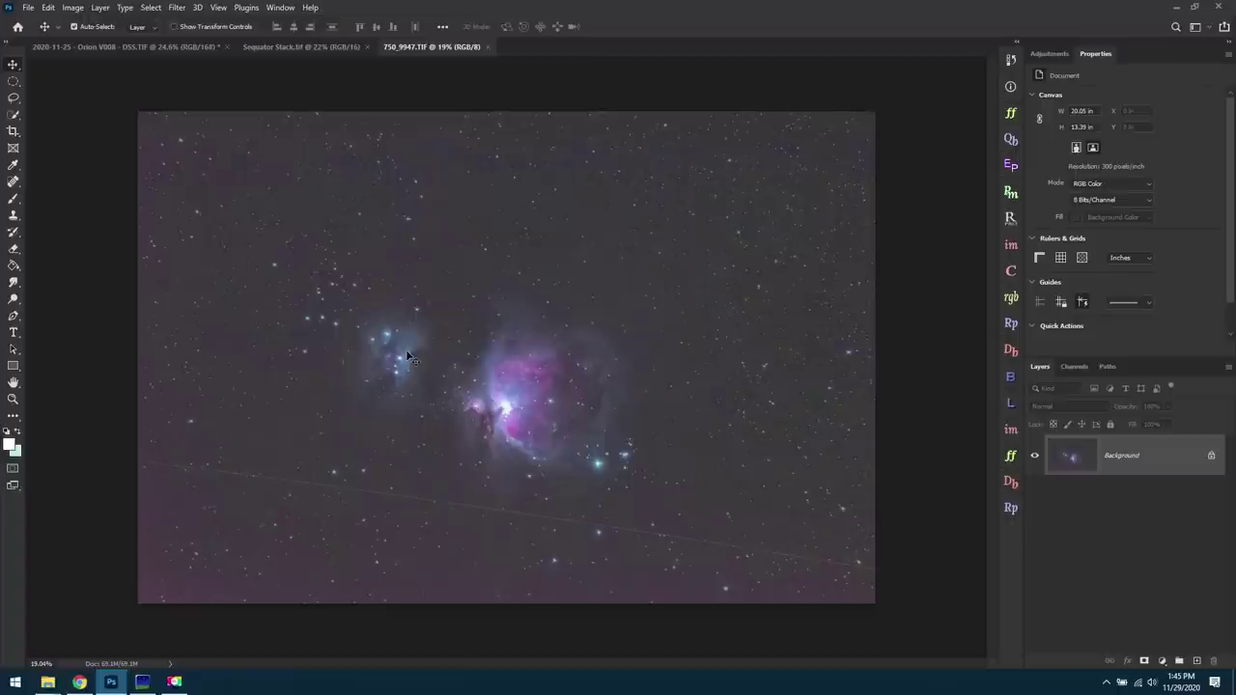
Paste the 750_9947 frame into the Sequator Stack document as a new layer, accepting the different bit depth
{"action": "left_click", "coordinate": [300, 46]}
{"action": "key", "text": "ctrl+v"}
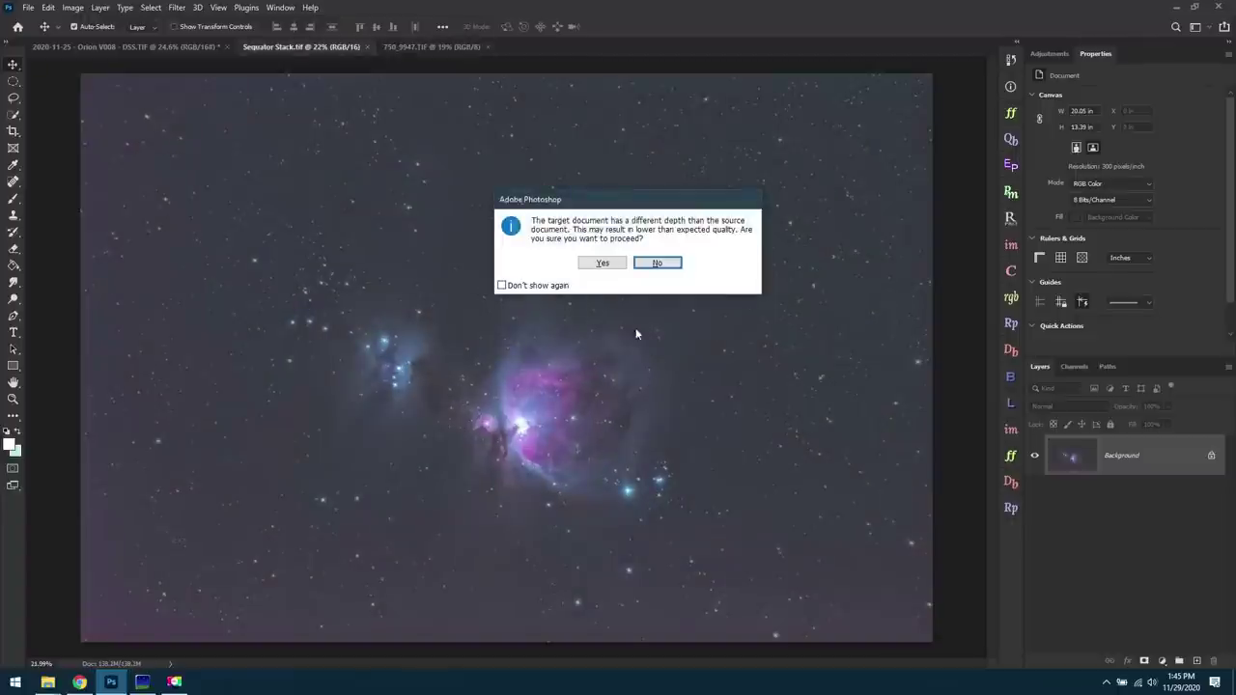
{"action": "left_click", "coordinate": [598, 265]}
Compare noise in the single frame and the stack around the nebula by toggling the upper layer's visibility
{"action": "scroll", "coordinate": [459, 367], "scroll_direction": "up", "scroll_amount": 8}
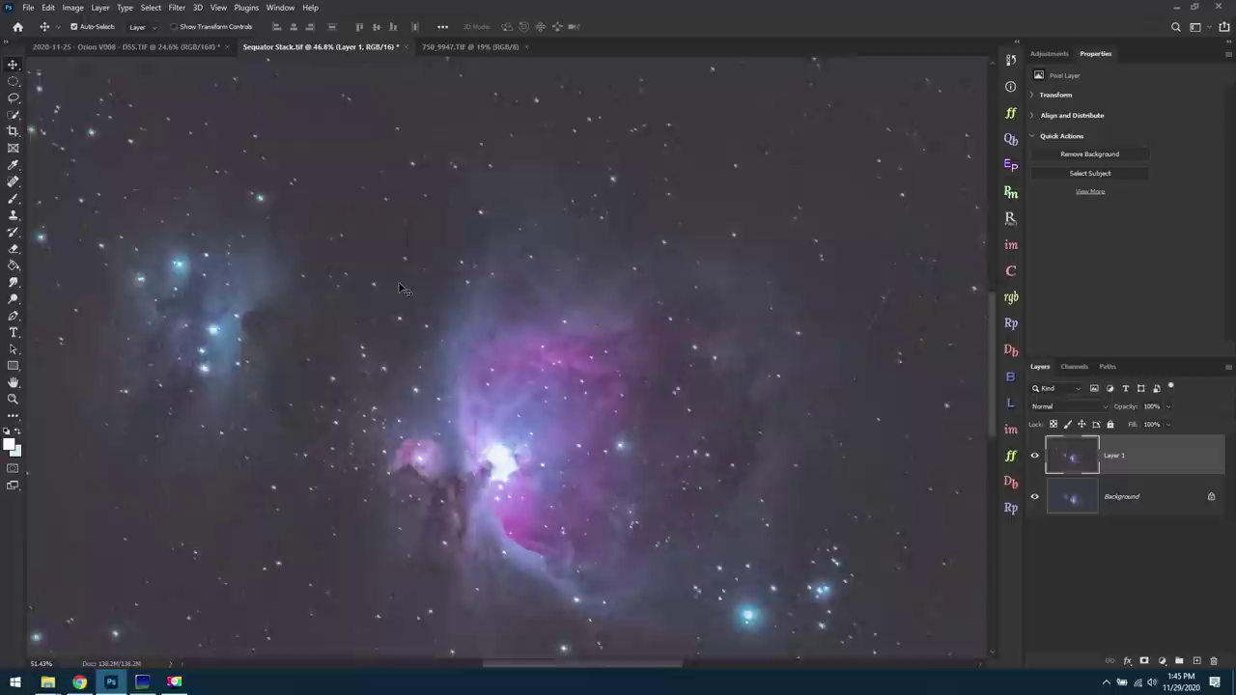
{"action": "scroll", "coordinate": [560, 317], "scroll_direction": "up", "scroll_amount": 1}
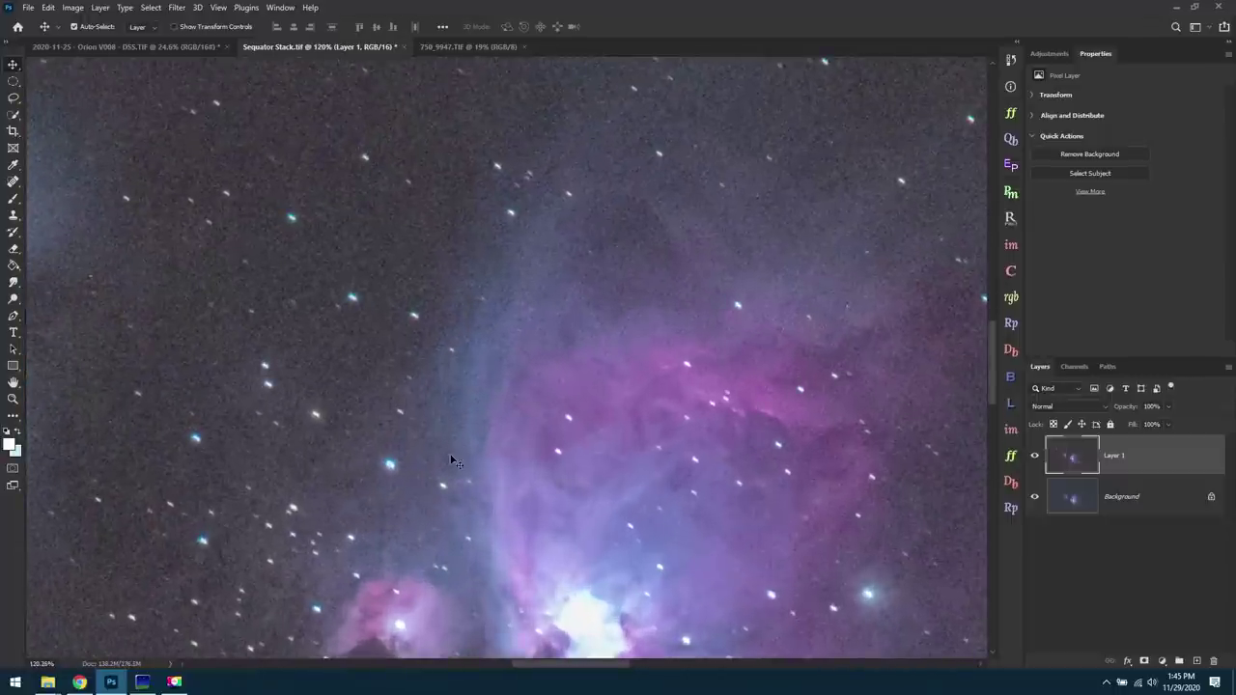
{"action": "scroll", "coordinate": [483, 386], "scroll_direction": "down", "scroll_amount": 2}
{"action": "scroll", "coordinate": [464, 416], "scroll_direction": "down", "scroll_amount": 2}
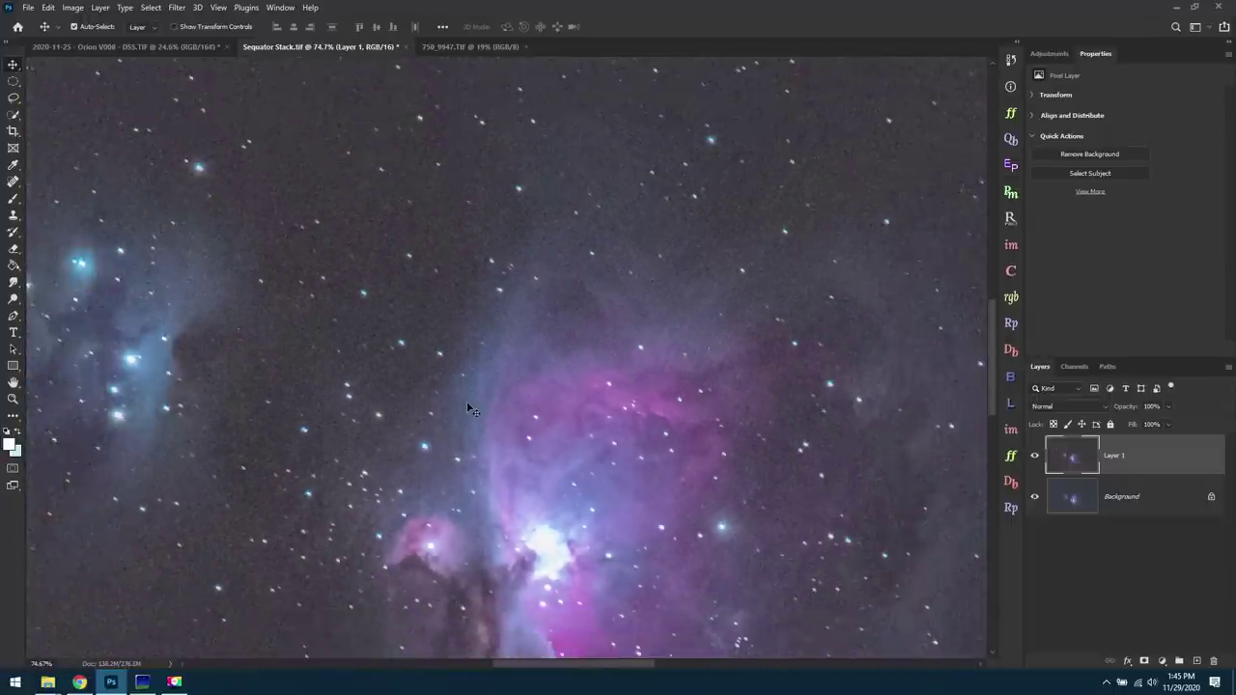
{"action": "left_click", "coordinate": [1036, 460]}
{"action": "left_click", "coordinate": [1036, 460]}
{"action": "scroll", "coordinate": [757, 418], "scroll_direction": "up", "scroll_amount": 1}
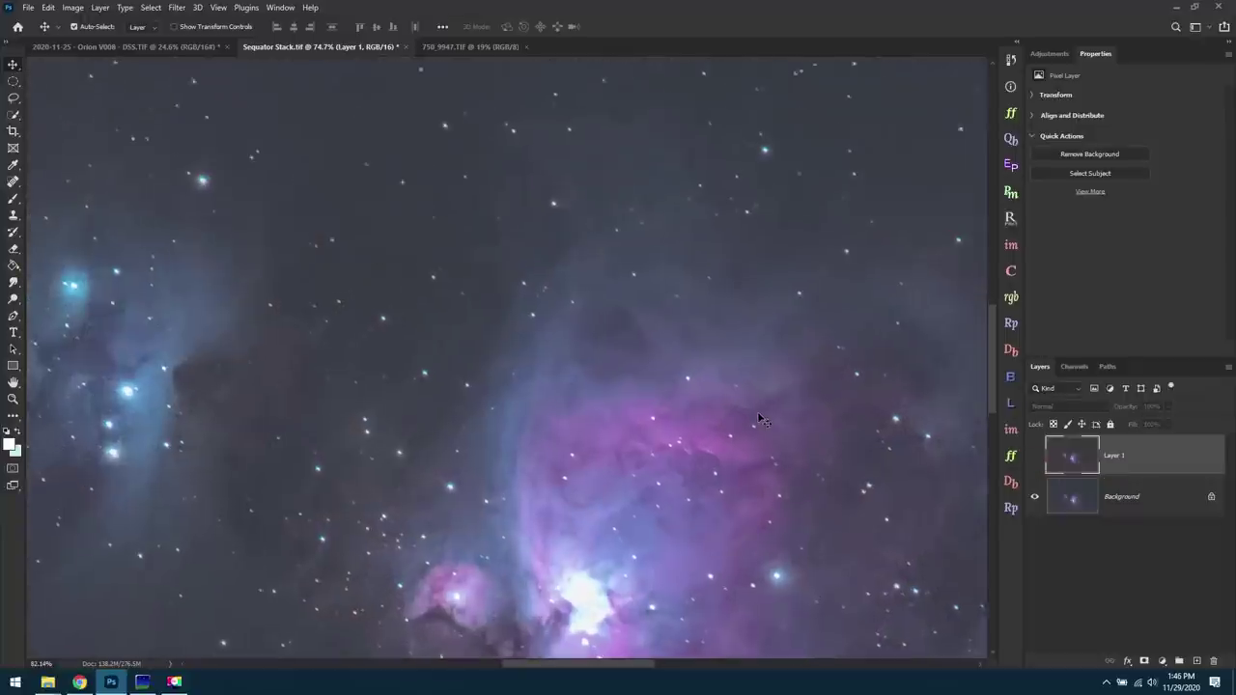
{"action": "scroll", "coordinate": [758, 418], "scroll_direction": "up", "scroll_amount": 2}
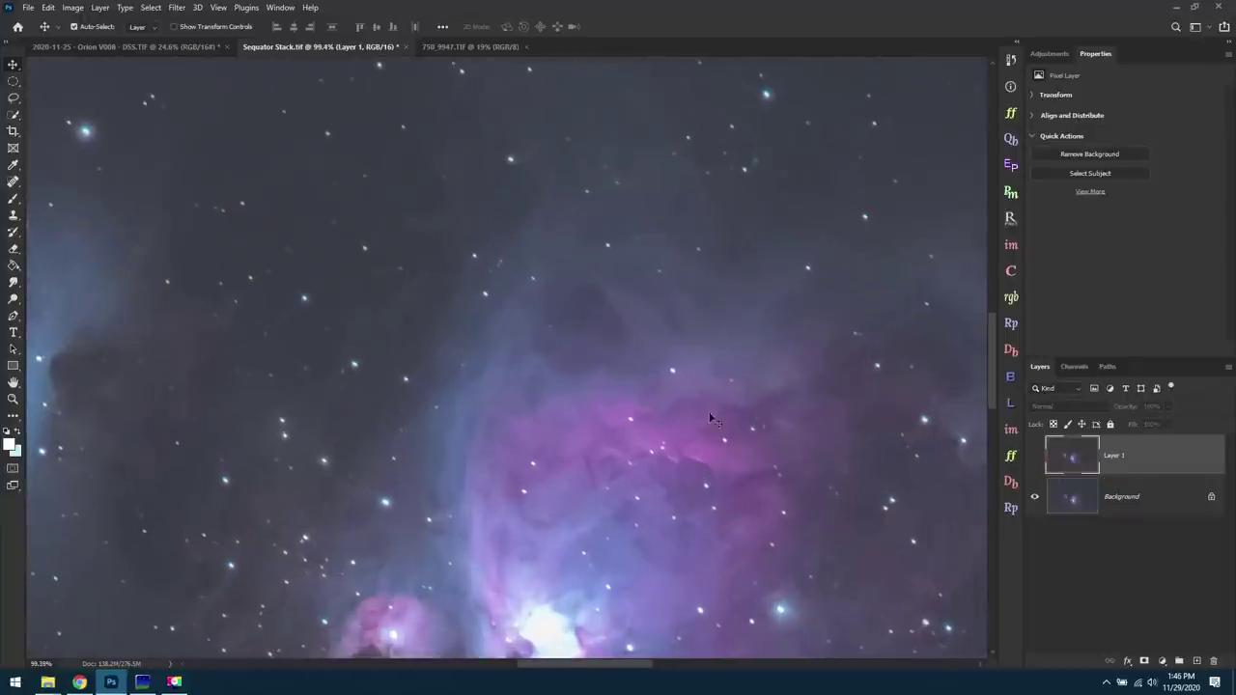
Toggle the single-frame layer's visibility to compare its noise with the stack in the sky above the pink nebula
{"action": "left_click", "coordinate": [1034, 458]}
{"action": "left_click", "coordinate": [1034, 460]}
{"action": "left_click", "coordinate": [1033, 460]}
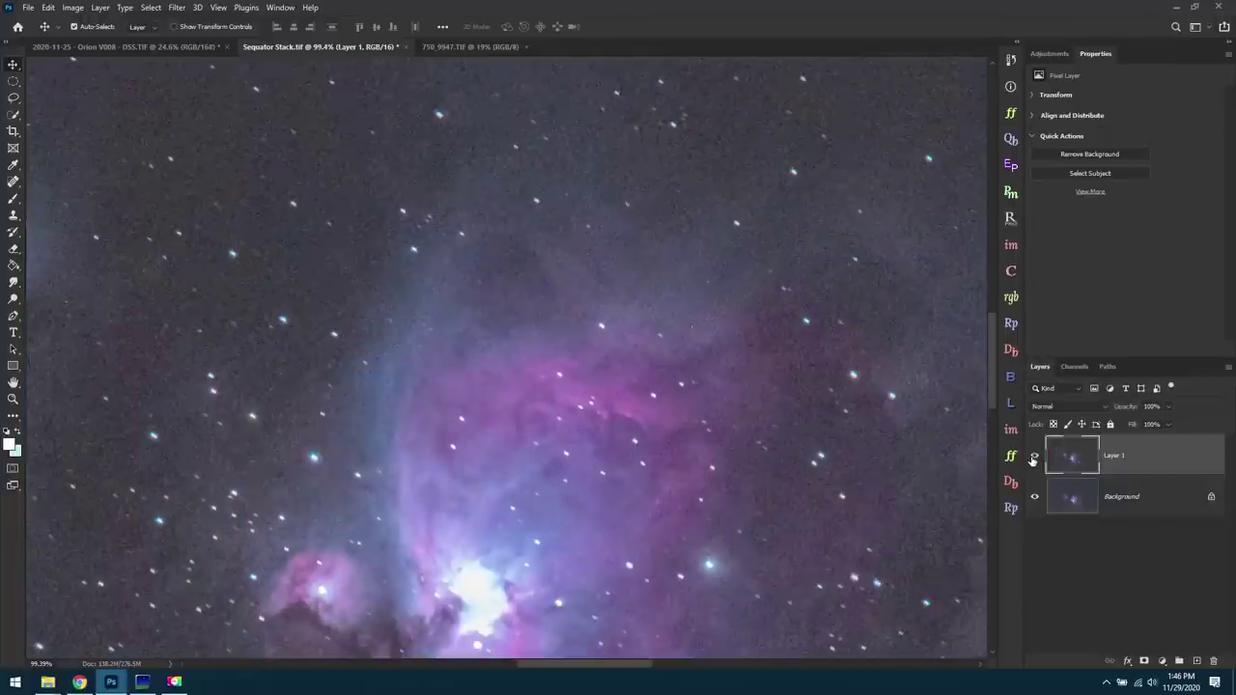
{"action": "left_click", "coordinate": [1034, 459]}
{"action": "left_click", "coordinate": [1034, 460]}
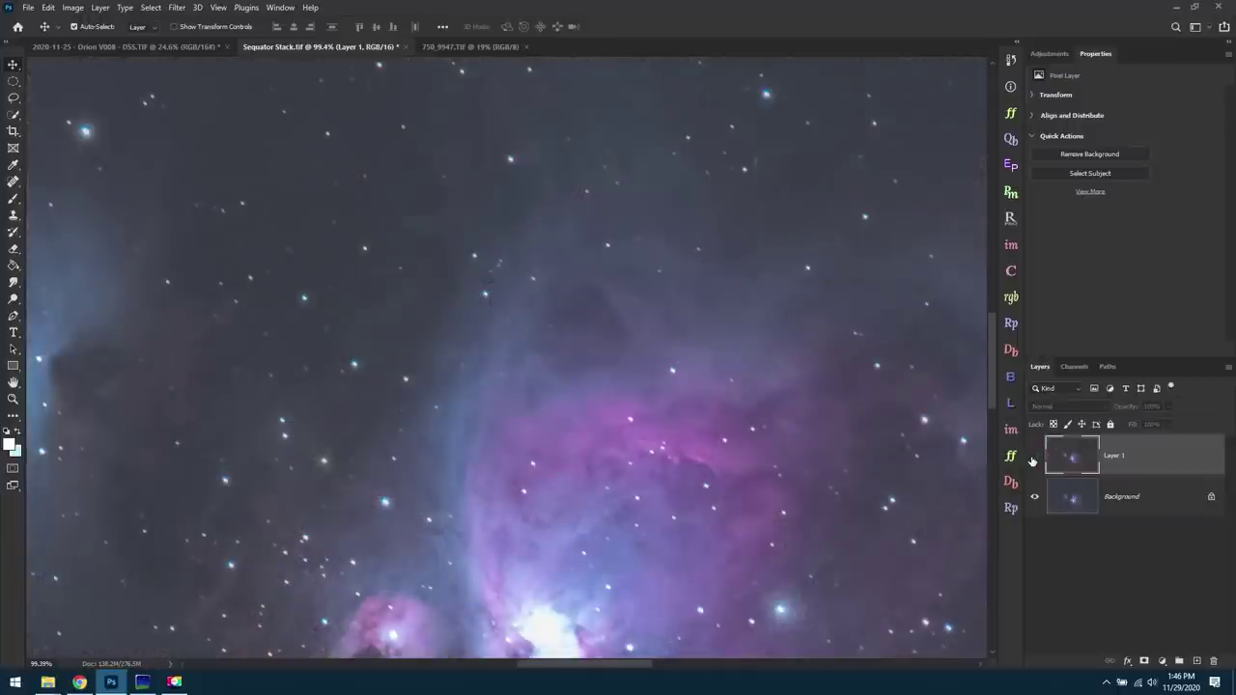
{"action": "left_click", "coordinate": [1033, 460]}
{"action": "left_click", "coordinate": [1033, 460]}
Compare the single frame with the stack in the dark gap between the blue and pink nebulae by toggling Layer 1
{"action": "scroll", "coordinate": [337, 297], "scroll_direction": "down", "scroll_amount": 3}
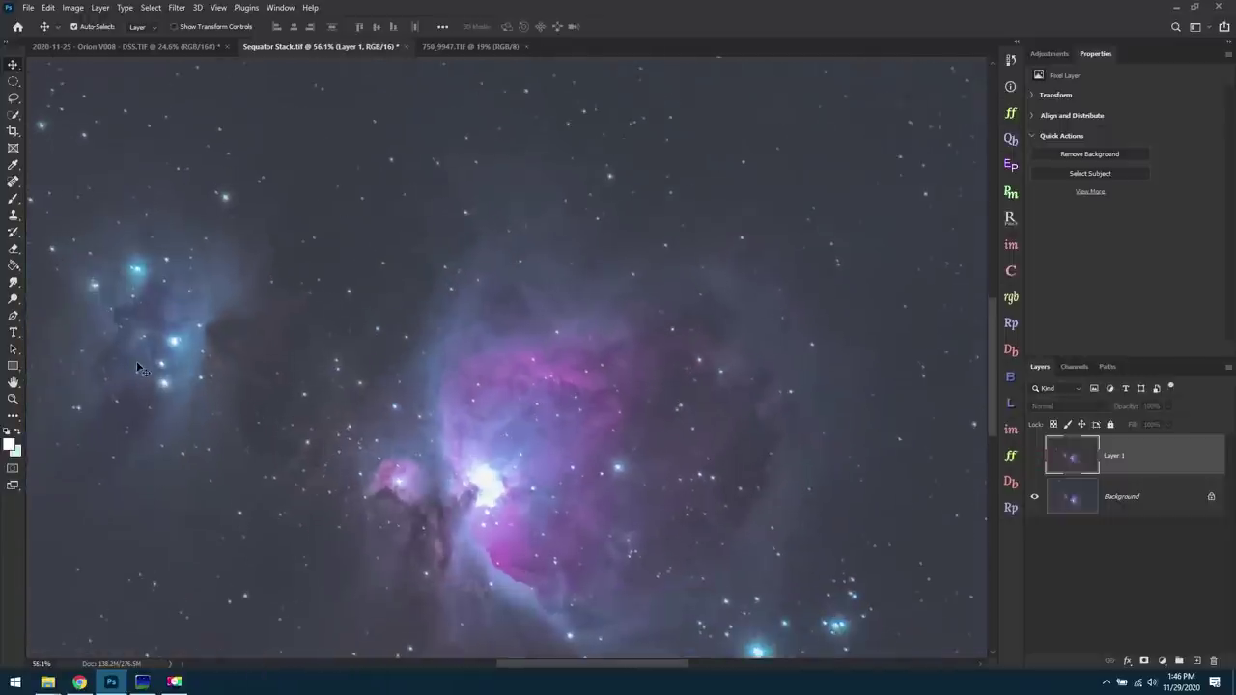
{"action": "scroll", "coordinate": [130, 357], "scroll_direction": "up", "scroll_amount": 5}
{"action": "scroll", "coordinate": [553, 354], "scroll_direction": "up", "scroll_amount": 2}
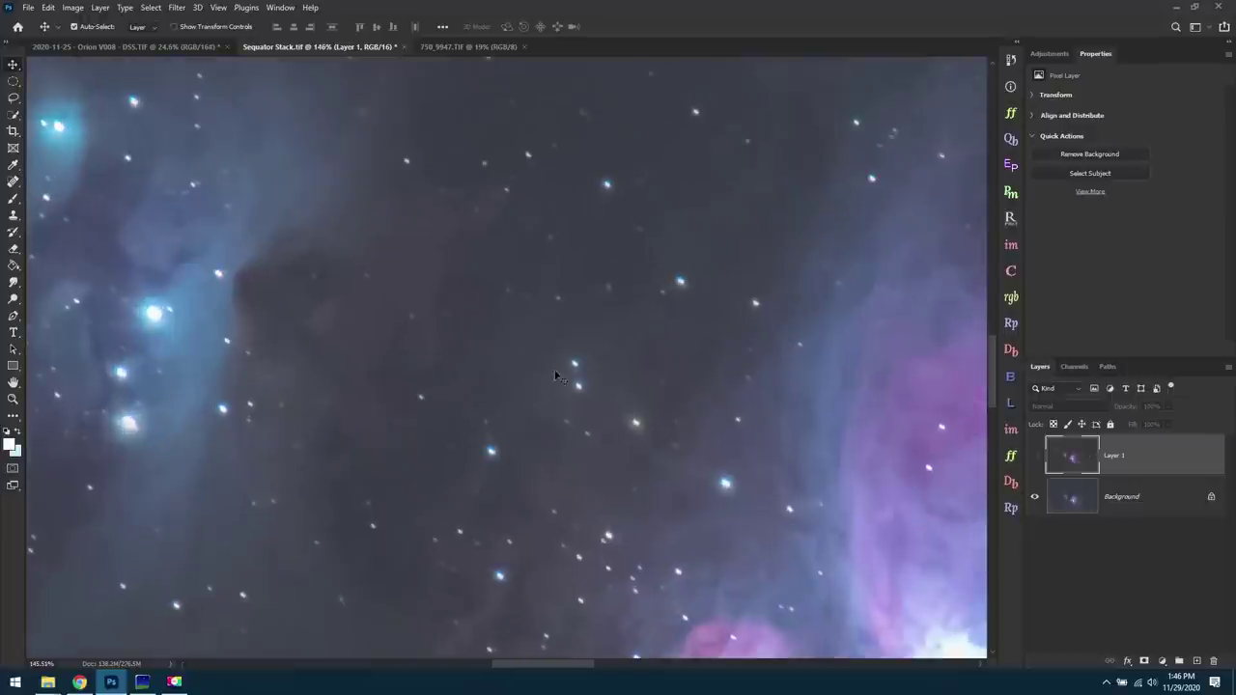
{"action": "left_click", "coordinate": [1034, 457]}
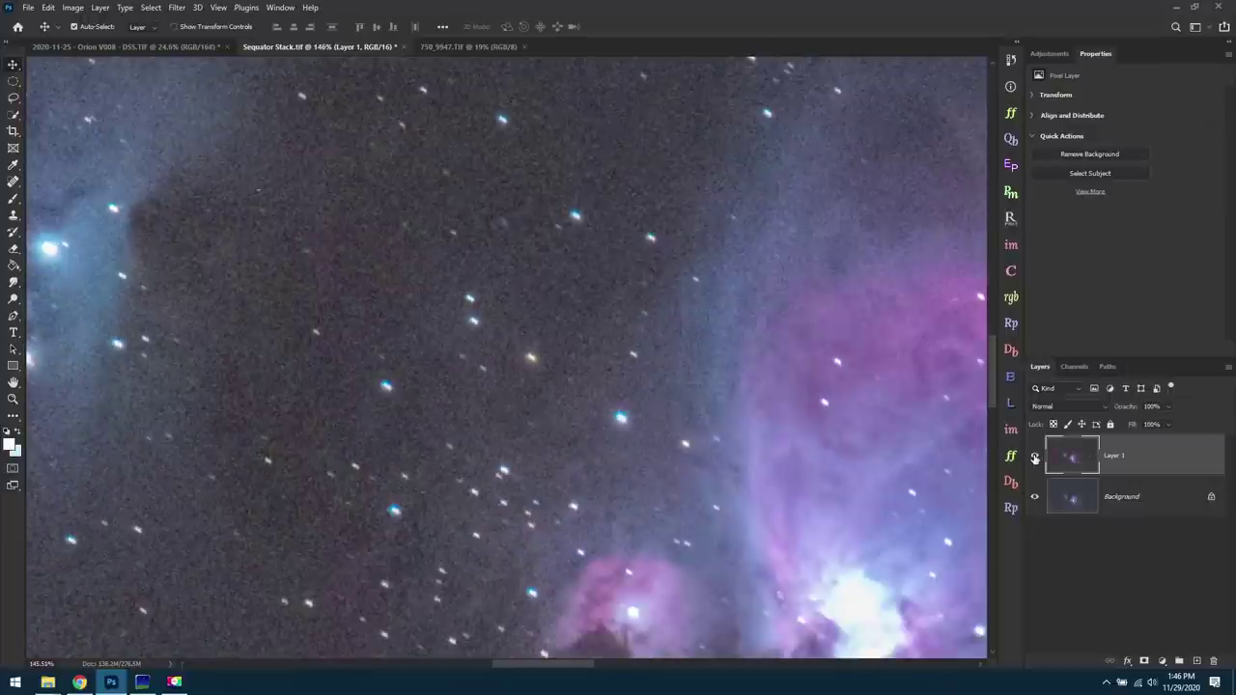
{"action": "left_click", "coordinate": [1033, 458]}
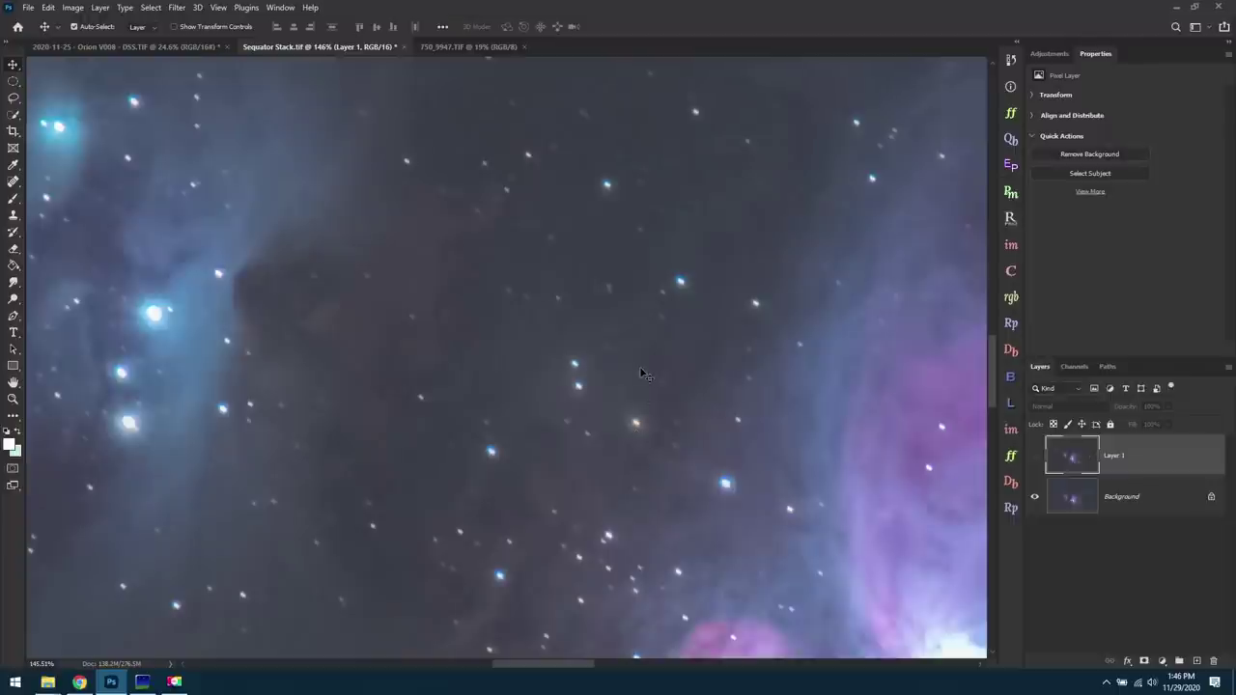
Compare the single frame with the stack in the dark sky below the blue nebula by toggling Layer 1
{"action": "scroll", "coordinate": [640, 372], "scroll_direction": "down", "scroll_amount": 5}
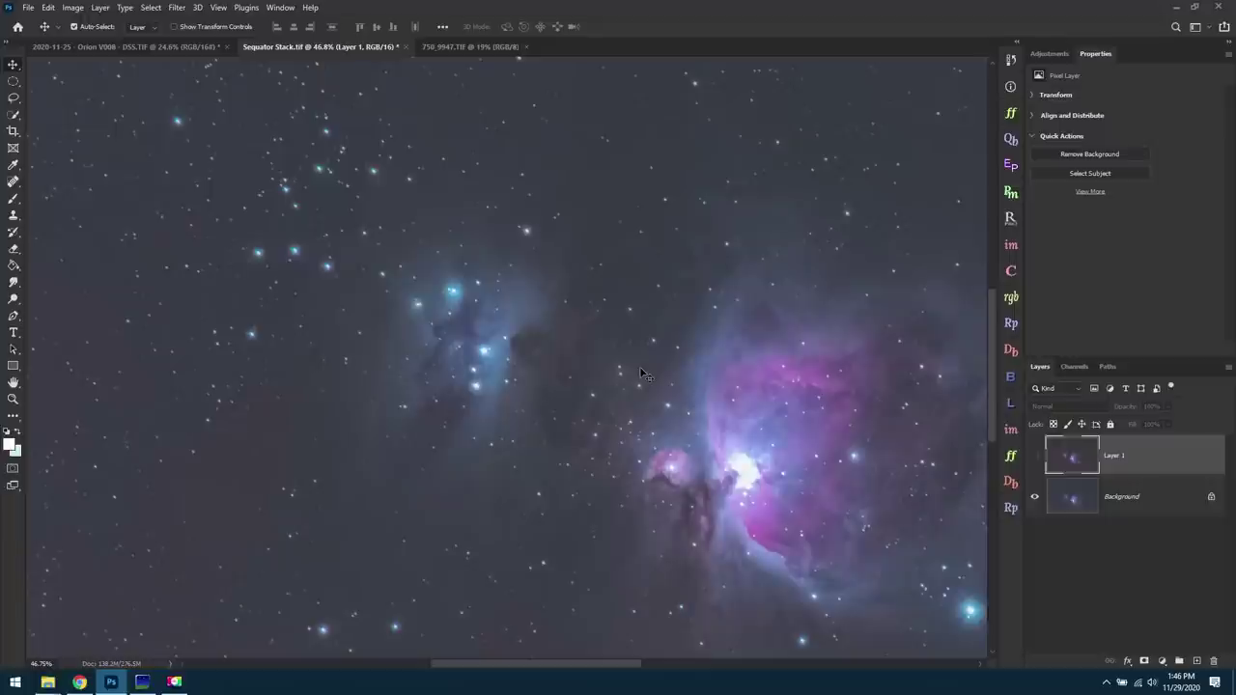
{"action": "scroll", "coordinate": [470, 546], "scroll_direction": "up", "scroll_amount": 2}
{"action": "scroll", "coordinate": [470, 546], "scroll_direction": "up", "scroll_amount": 1}
{"action": "scroll", "coordinate": [532, 474], "scroll_direction": "up", "scroll_amount": 1}
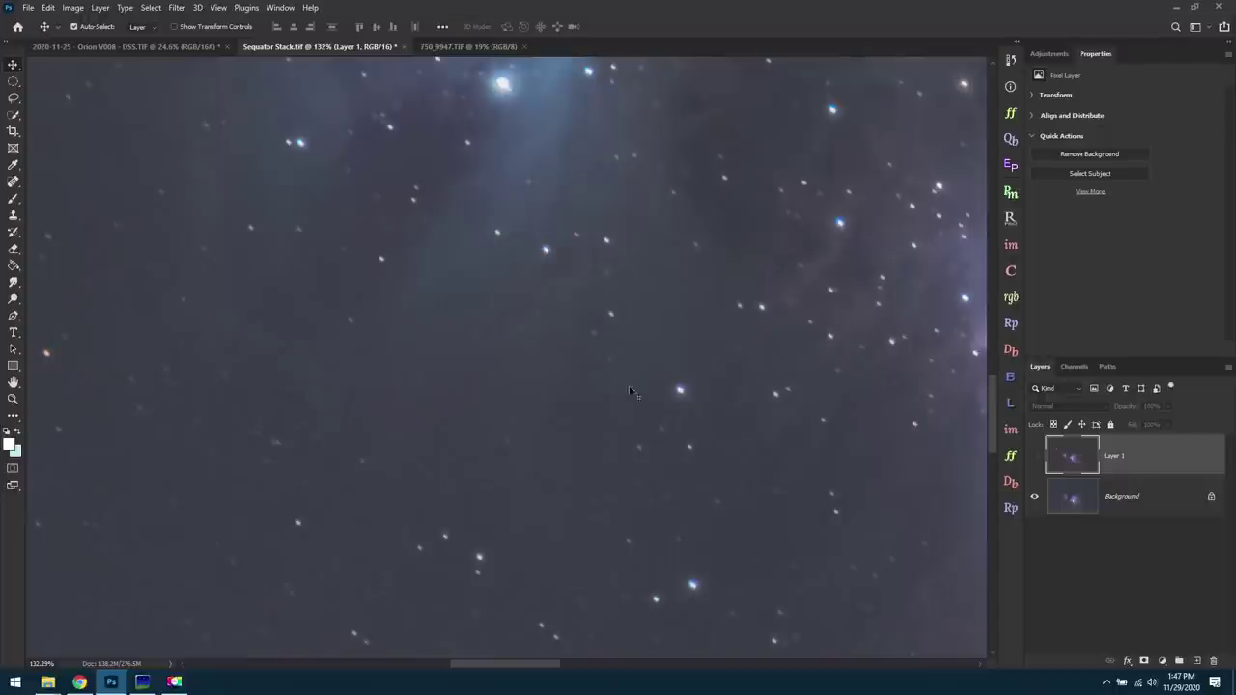
{"action": "left_click", "coordinate": [1034, 453]}
{"action": "left_click", "coordinate": [1034, 452]}
Delete the single-frame layer, Layer 1, from the Sequator Stack document
{"action": "key", "text": "ctrl+0"}
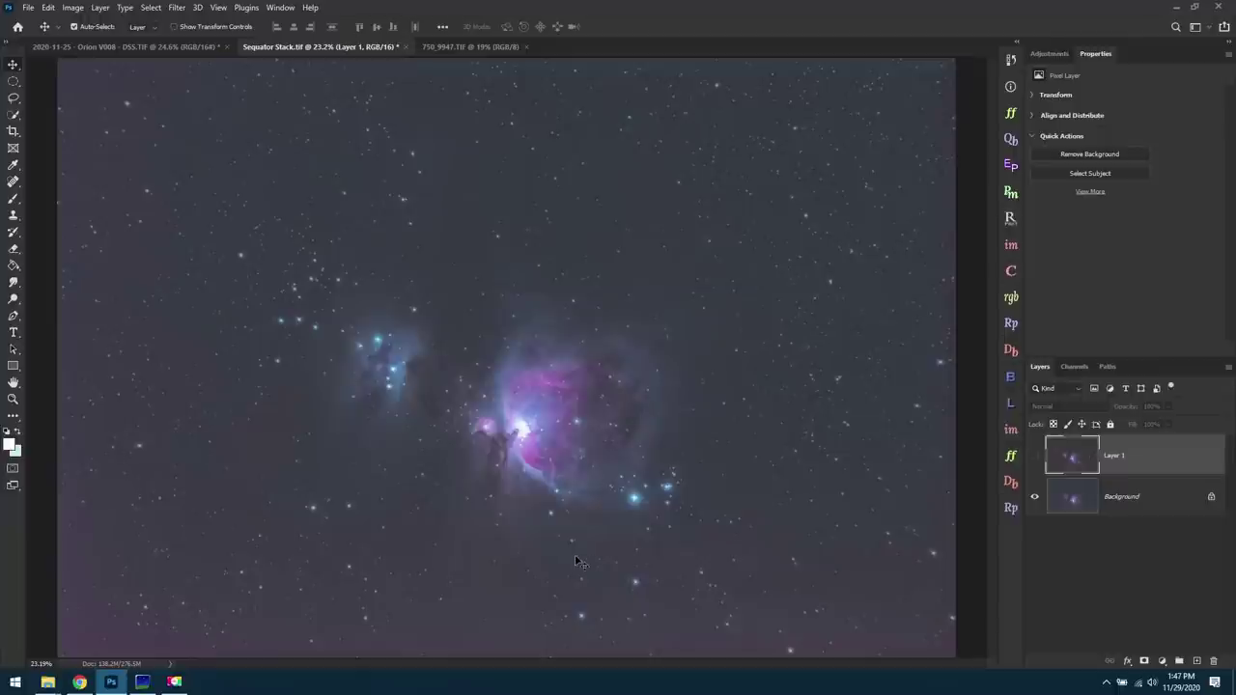
{"action": "left_click", "coordinate": [1214, 660]}
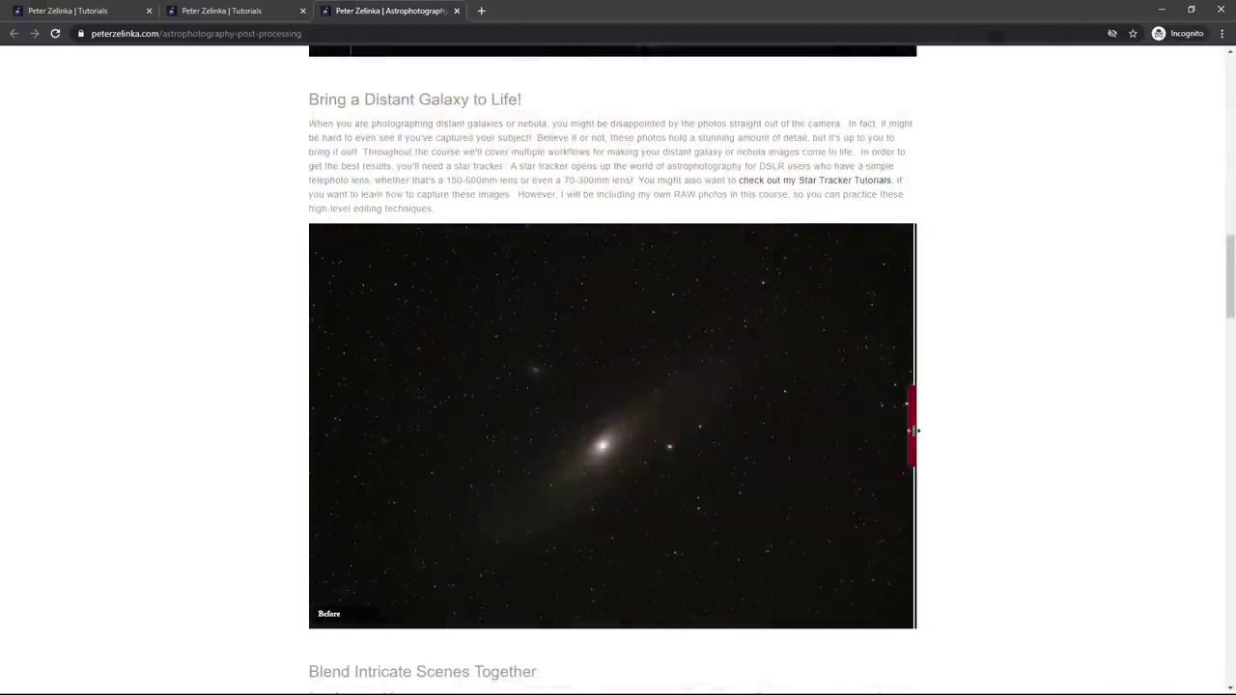
Reveal the edited galaxy photo with the before/after slider on the astrophotography post-processing course page in the browser
{"action": "left_click_drag", "start_coordinate": [910, 415], "coordinate": [337, 386]}
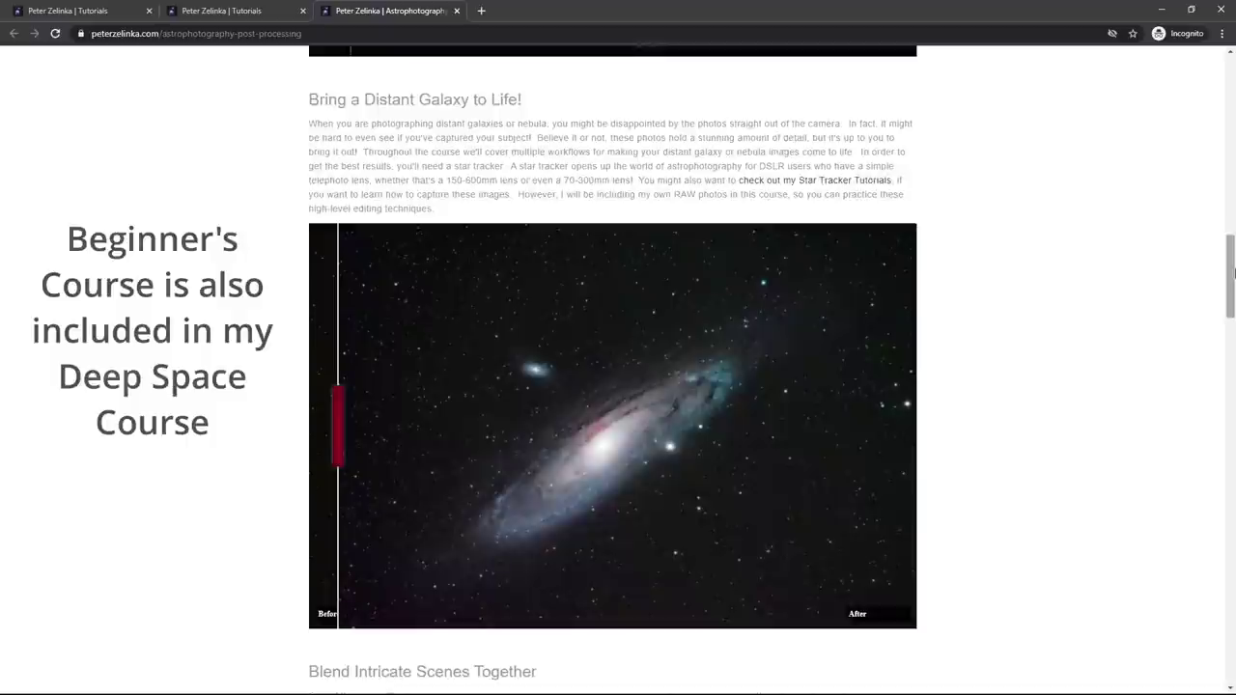
{"action": "scroll", "coordinate": [612, 387], "scroll_direction": "down", "scroll_amount": 6}
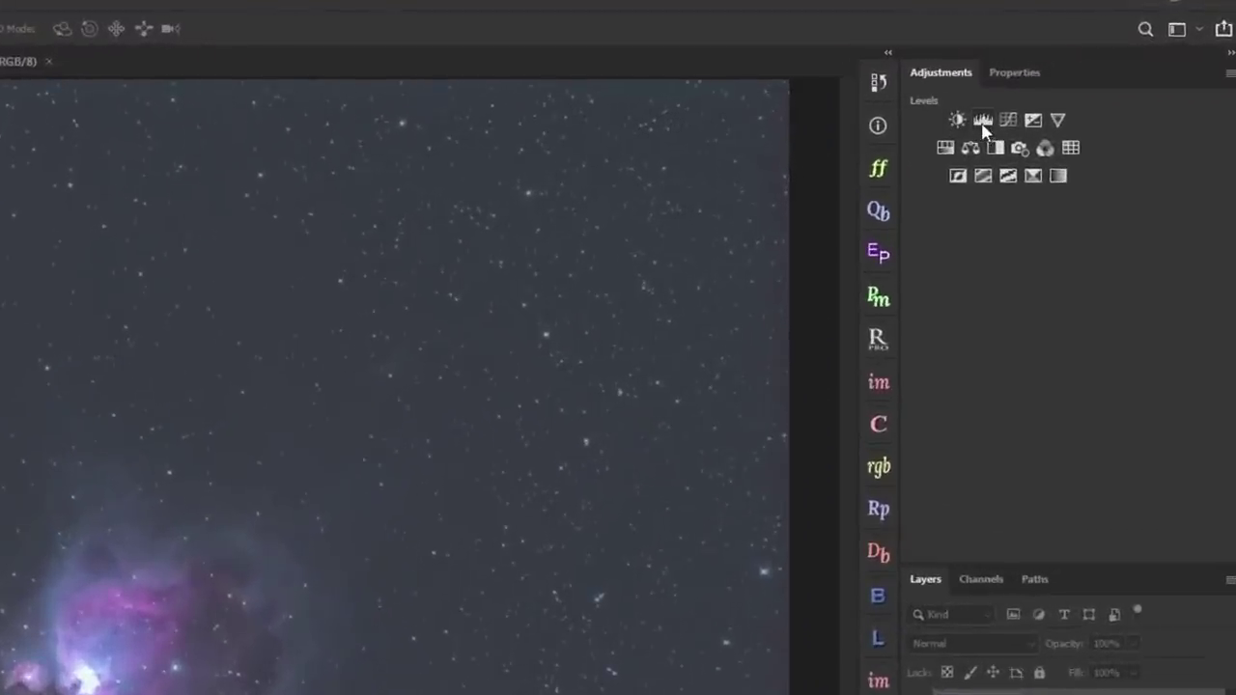
Add a Levels adjustment layer above the stack with the black input level at 37 and midtones at 1.38
{"action": "left_click", "coordinate": [983, 124]}
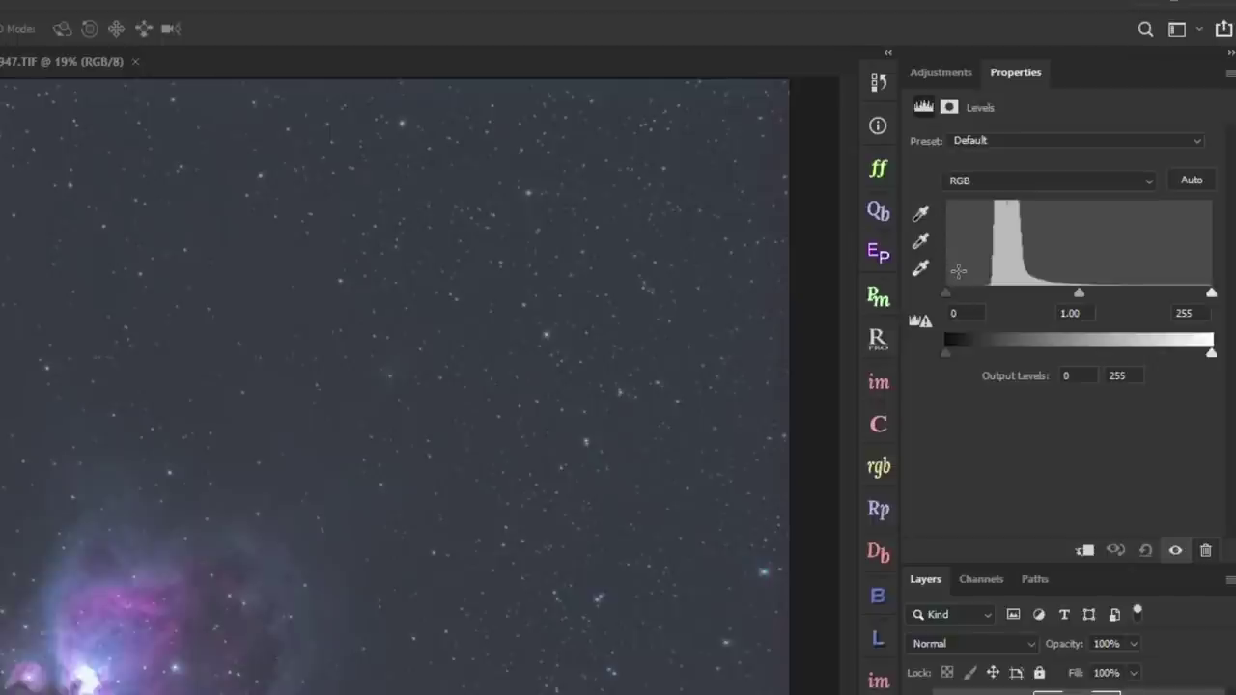
{"action": "left_click_drag", "start_coordinate": [945, 295], "coordinate": [984, 294]}
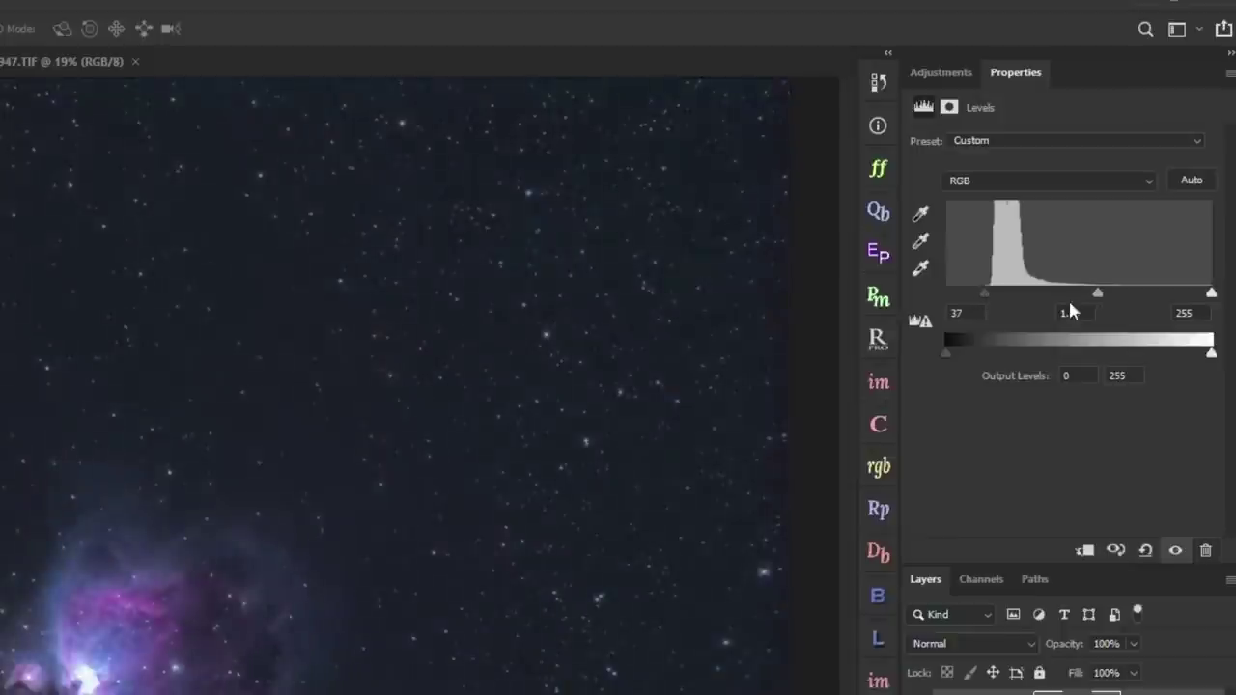
{"action": "mouse_move", "coordinate": [1091, 293]}
{"action": "left_mouse_down"}
{"action": "mouse_move", "coordinate": [1061, 294]}
{"action": "mouse_move", "coordinate": [1072, 293]}
{"action": "left_mouse_up"}
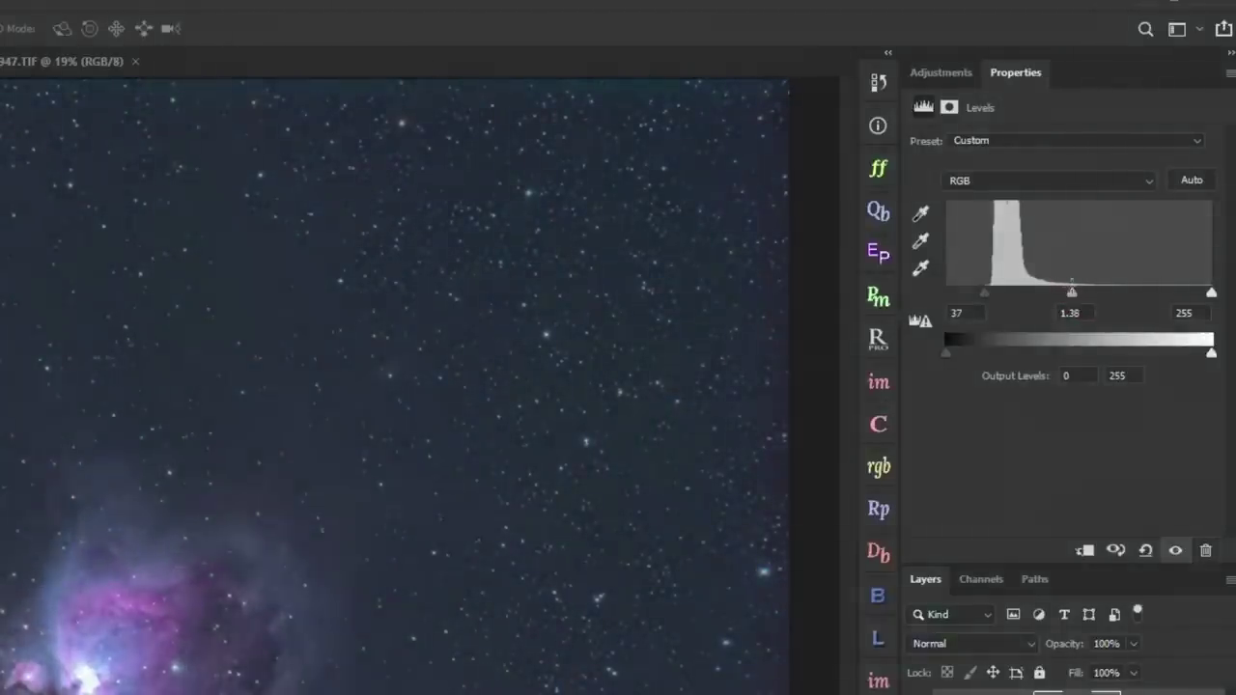
Return the Levels black input level to 0 and darken the midtones to 0.93
{"action": "left_click_drag", "start_coordinate": [985, 294], "coordinate": [944, 294]}
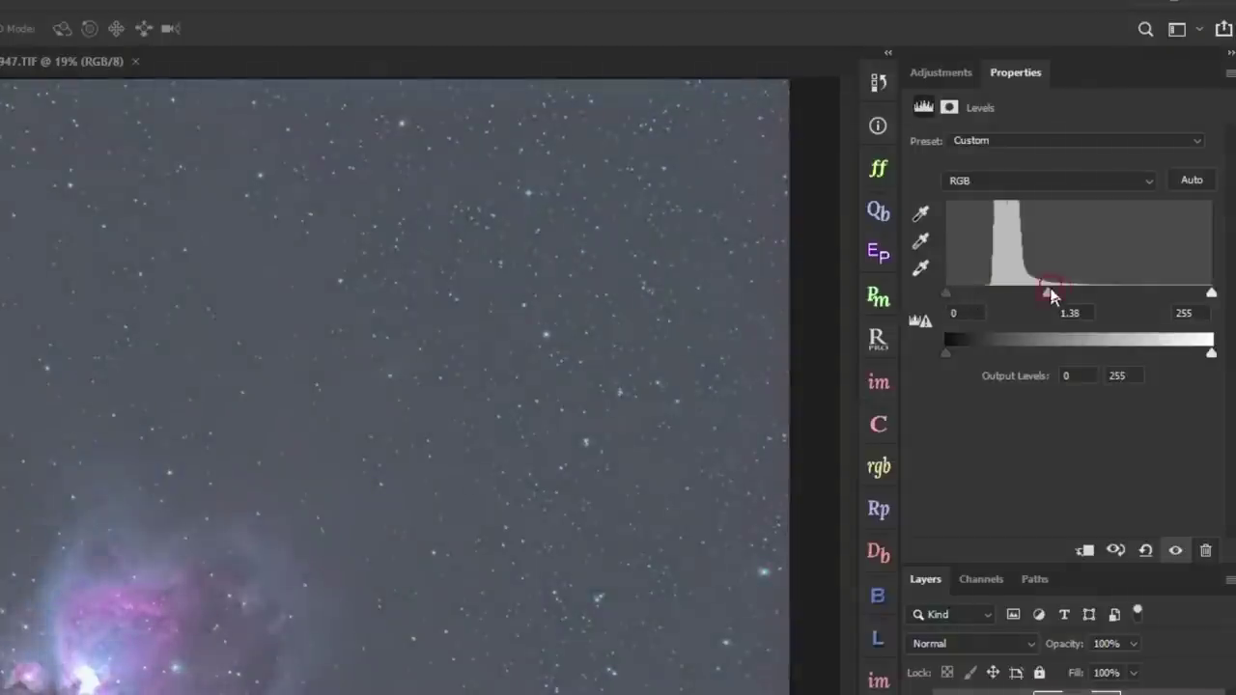
{"action": "left_click_drag", "start_coordinate": [1049, 292], "coordinate": [1092, 294]}
{"action": "left_click_drag", "start_coordinate": [1095, 289], "coordinate": [1086, 294]}
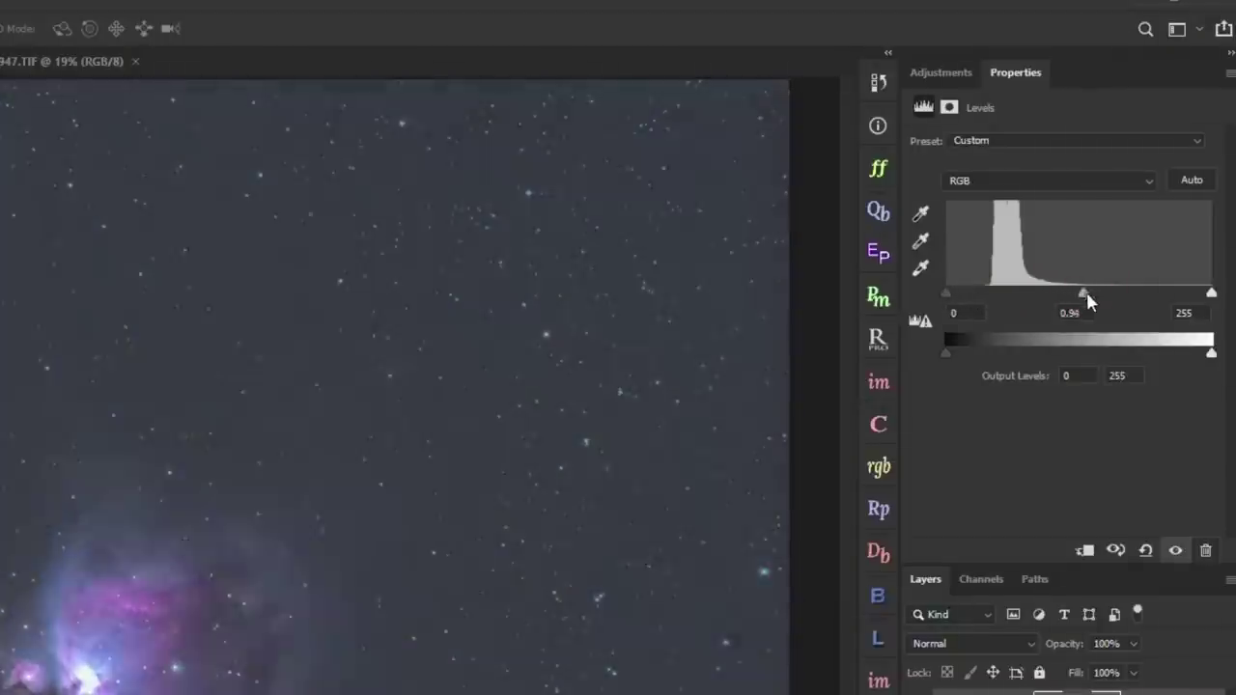
{"action": "left_click", "coordinate": [948, 292]}
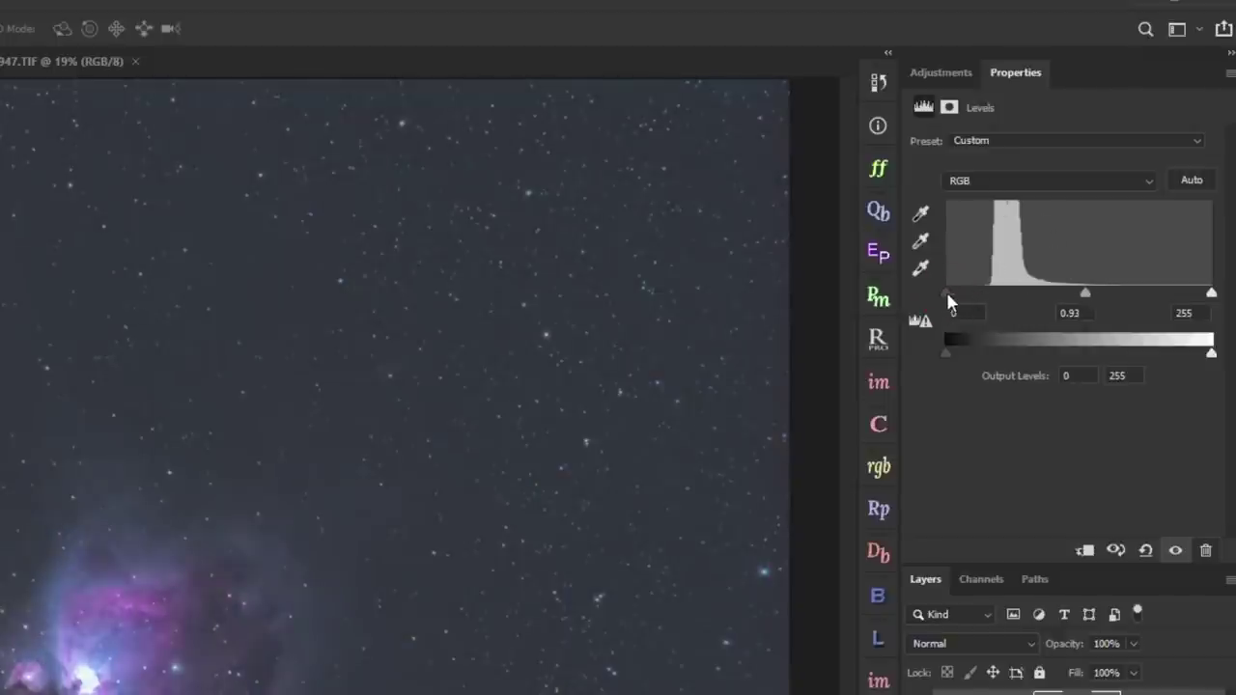
Set the Levels black input level to 36 and brighten the midtones to 2.34
{"action": "left_click_drag", "start_coordinate": [944, 293], "coordinate": [983, 295]}
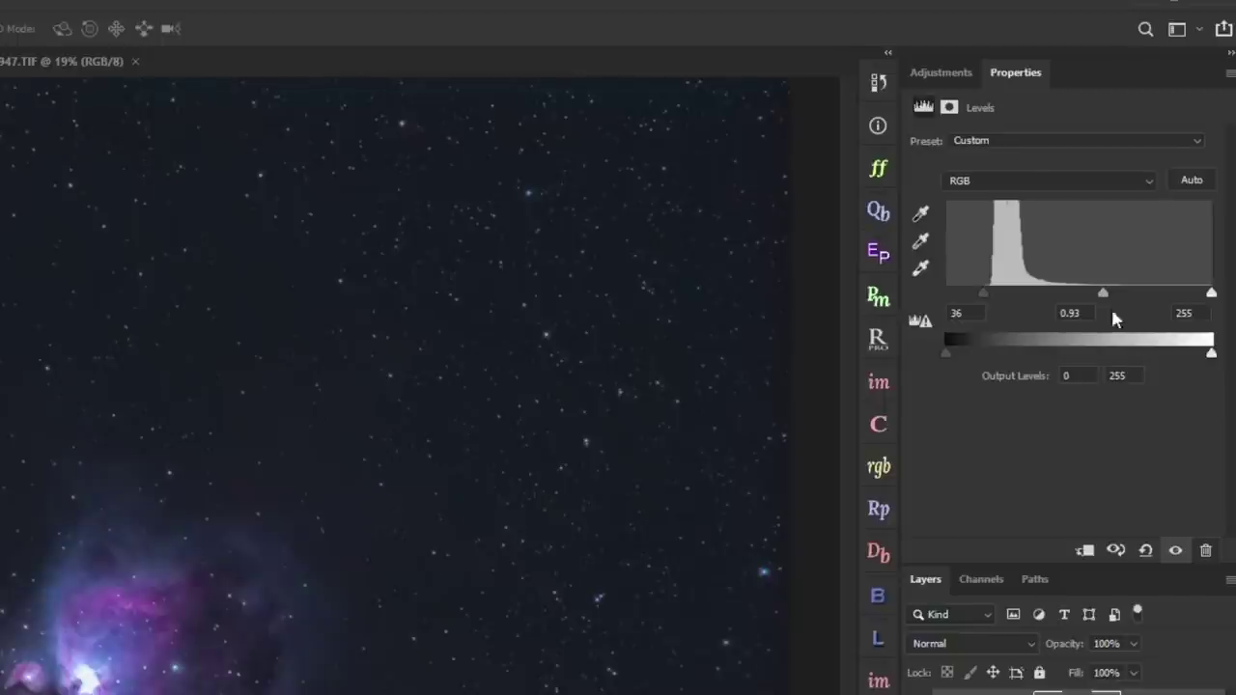
{"action": "mouse_move", "coordinate": [983, 293]}
{"action": "left_mouse_down"}
{"action": "mouse_move", "coordinate": [847, 305]}
{"action": "mouse_move", "coordinate": [982, 289]}
{"action": "left_mouse_up"}
{"action": "left_click_drag", "start_coordinate": [1101, 293], "coordinate": [1028, 292]}
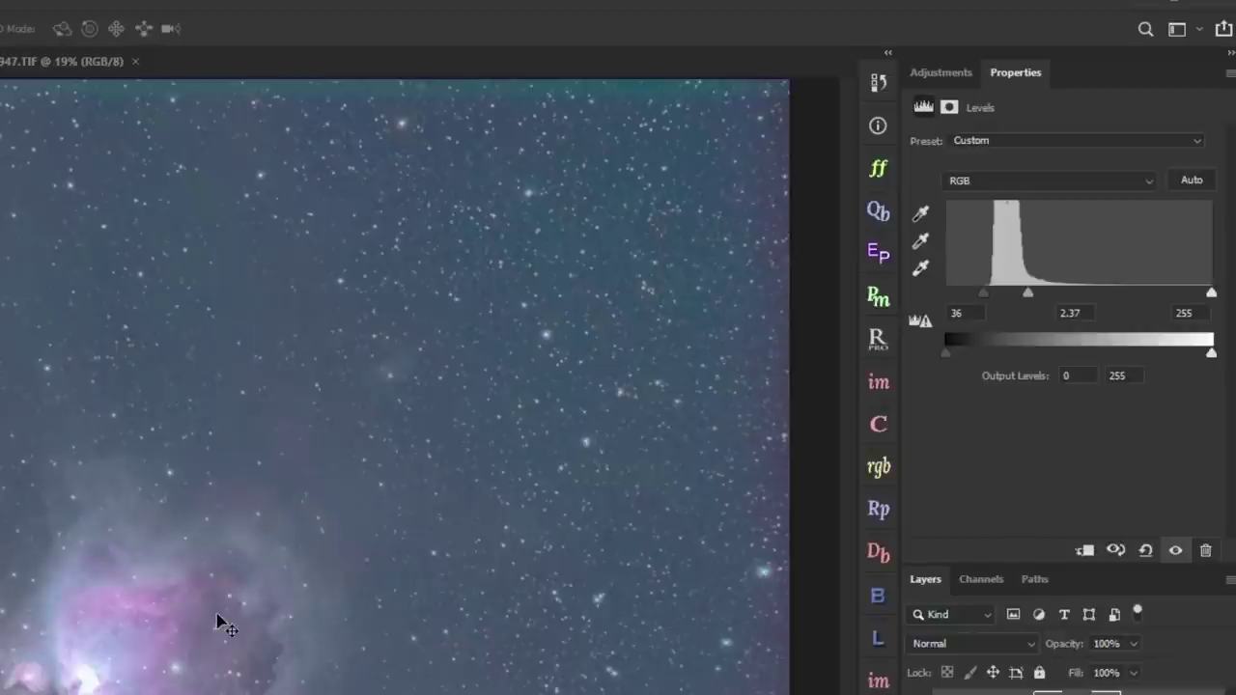
{"action": "mouse_move", "coordinate": [1028, 292]}
{"action": "left_mouse_down"}
{"action": "mouse_move", "coordinate": [1067, 296]}
{"action": "mouse_move", "coordinate": [1029, 295]}
{"action": "left_mouse_up"}
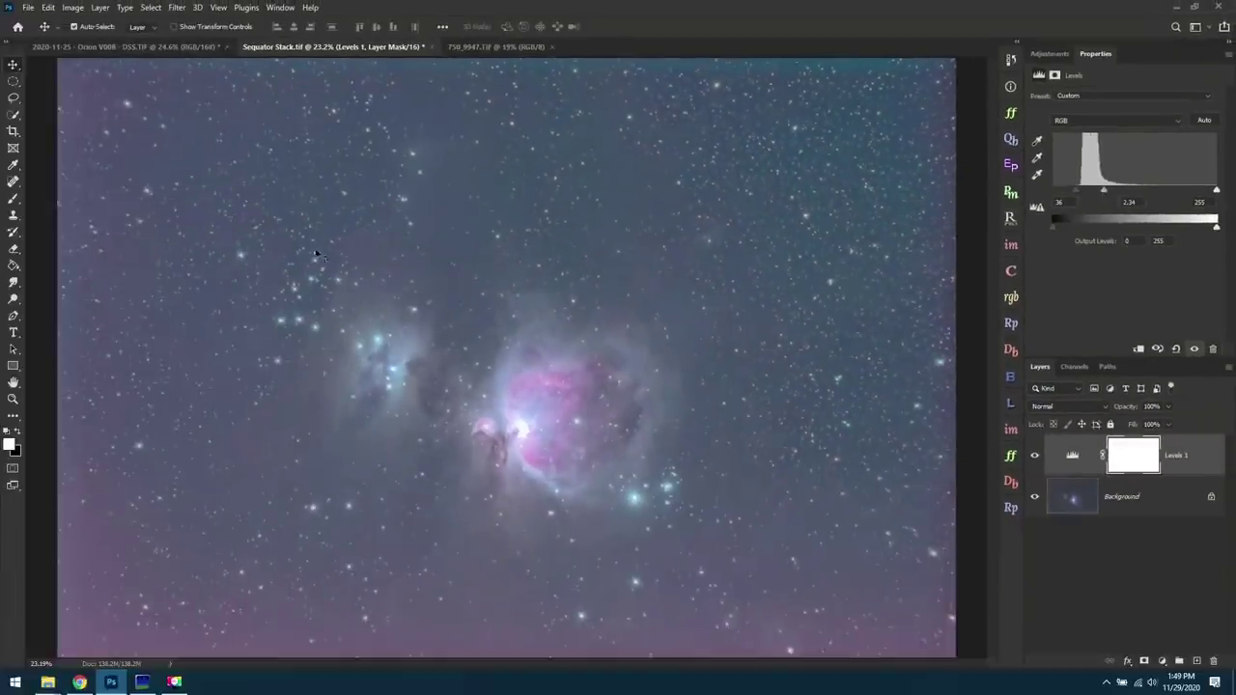
Switch to the 2020-11-25 - Orion V008 - DSS.TIF document
{"action": "left_click", "coordinate": [156, 46]}
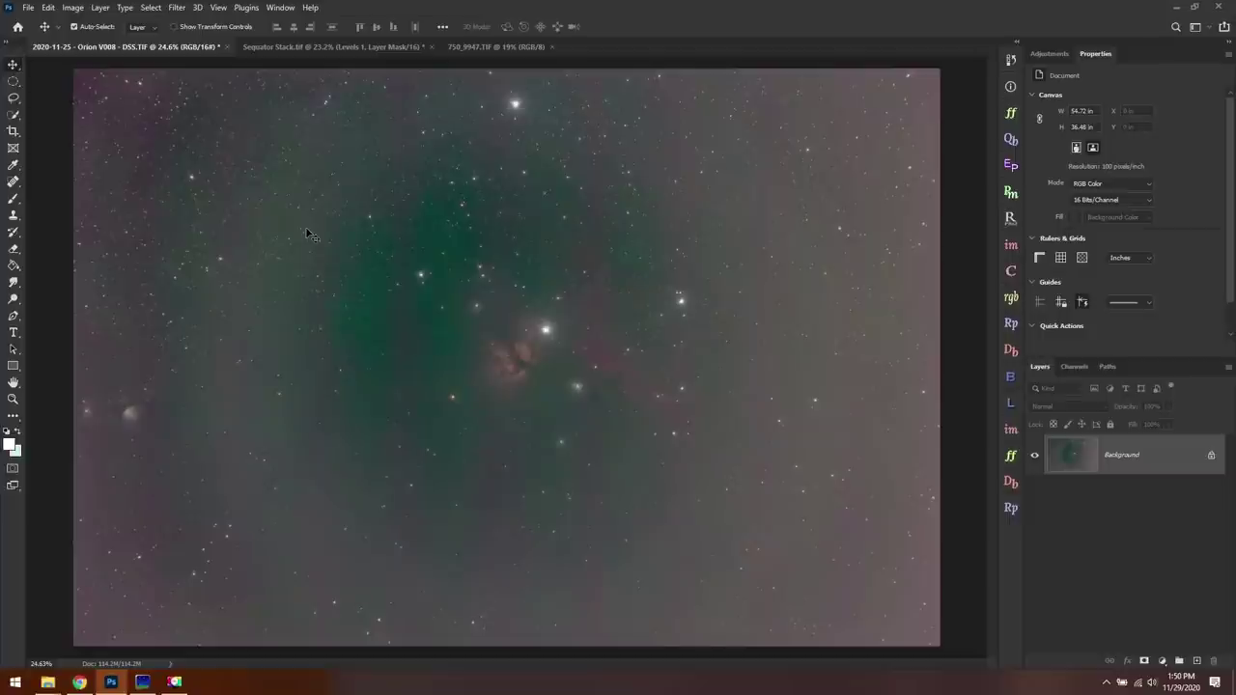
Switch to the Sequator Stack document and compare the nebula with the Levels 1 adjustment hidden and shown, including a close-up of the core
{"action": "left_click", "coordinate": [328, 46]}
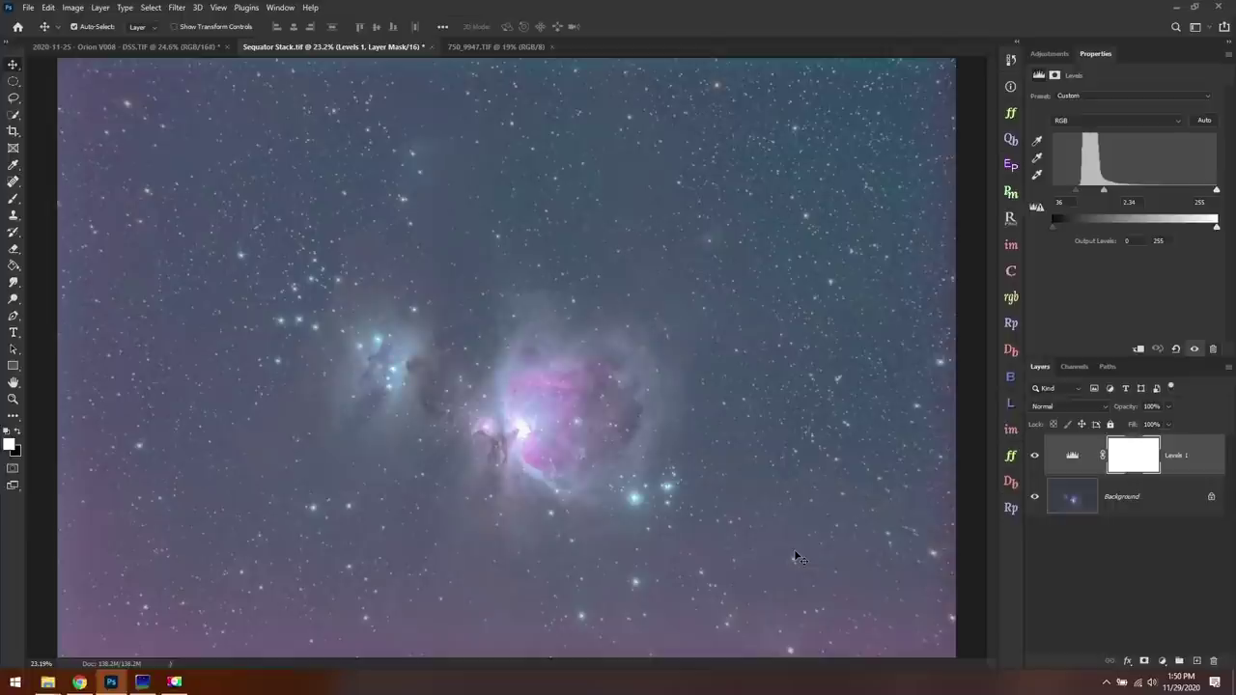
{"action": "left_click", "coordinate": [1035, 455]}
{"action": "left_click", "coordinate": [1035, 456]}
{"action": "left_click", "coordinate": [1035, 455]}
{"action": "left_click", "coordinate": [1035, 455]}
{"action": "left_click", "coordinate": [1033, 456]}
{"action": "left_click", "coordinate": [1035, 456]}
{"action": "left_click", "coordinate": [1035, 456]}
{"action": "left_click", "coordinate": [1035, 455]}
{"action": "scroll", "coordinate": [521, 439], "scroll_direction": "up", "scroll_amount": 10}
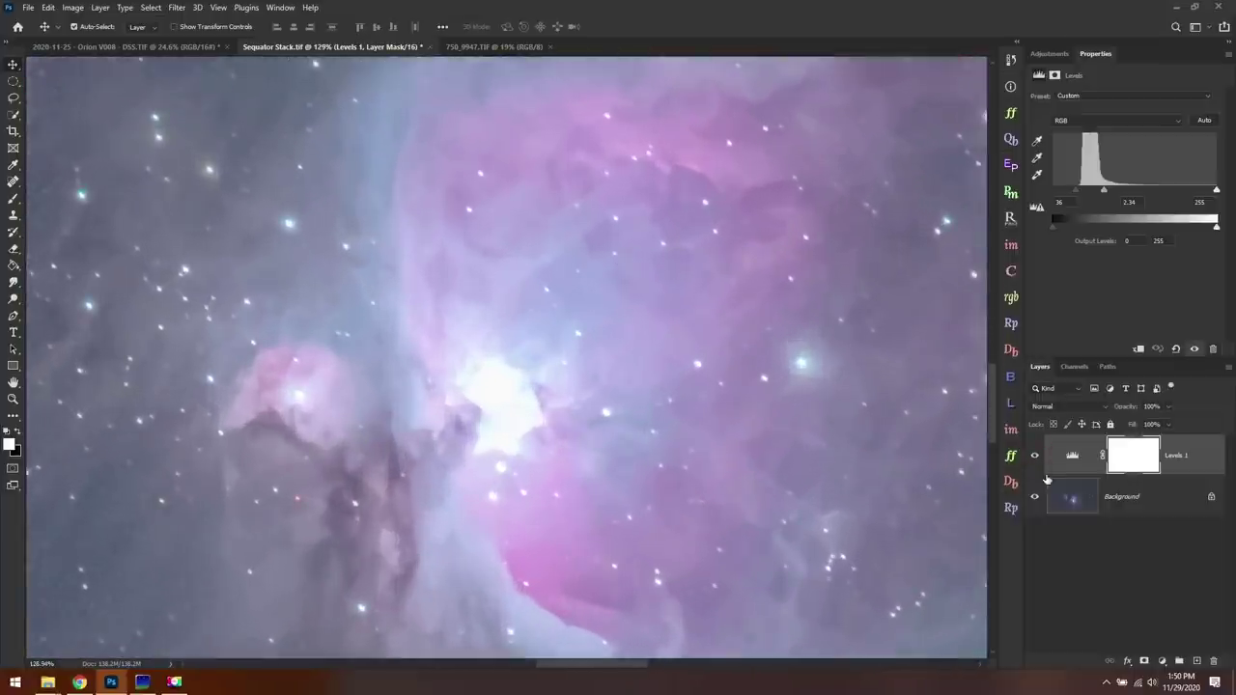
{"action": "left_click", "coordinate": [1035, 456]}
{"action": "left_click", "coordinate": [1035, 455]}
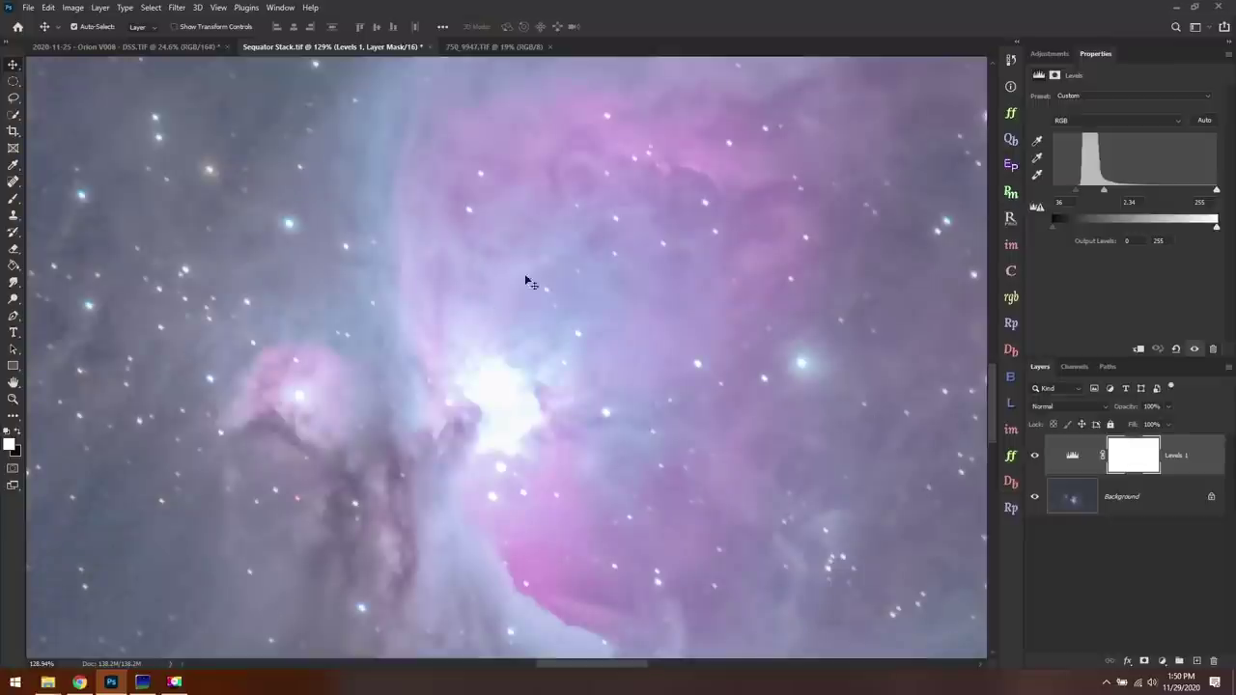
Set the Levels 1 midtone value to 1.39 and compare the whole image with and without the adjustment
{"action": "left_click_drag", "start_coordinate": [1103, 192], "coordinate": [1128, 198]}
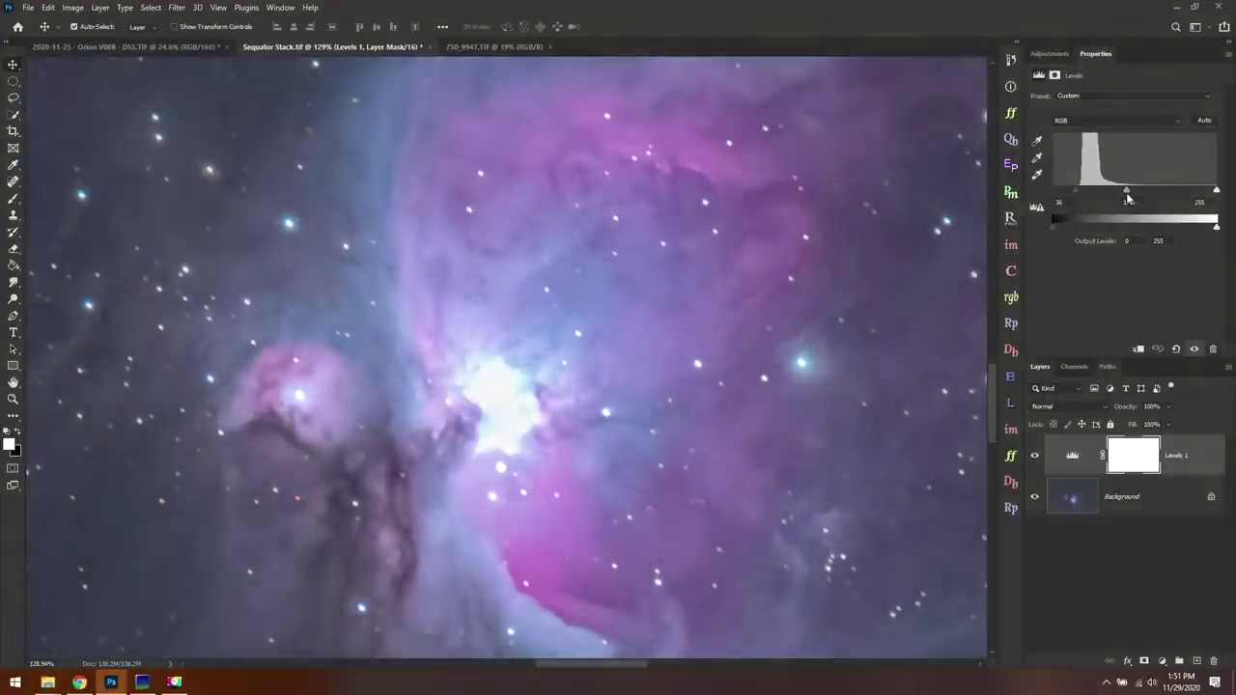
{"action": "left_click", "coordinate": [12, 399]}
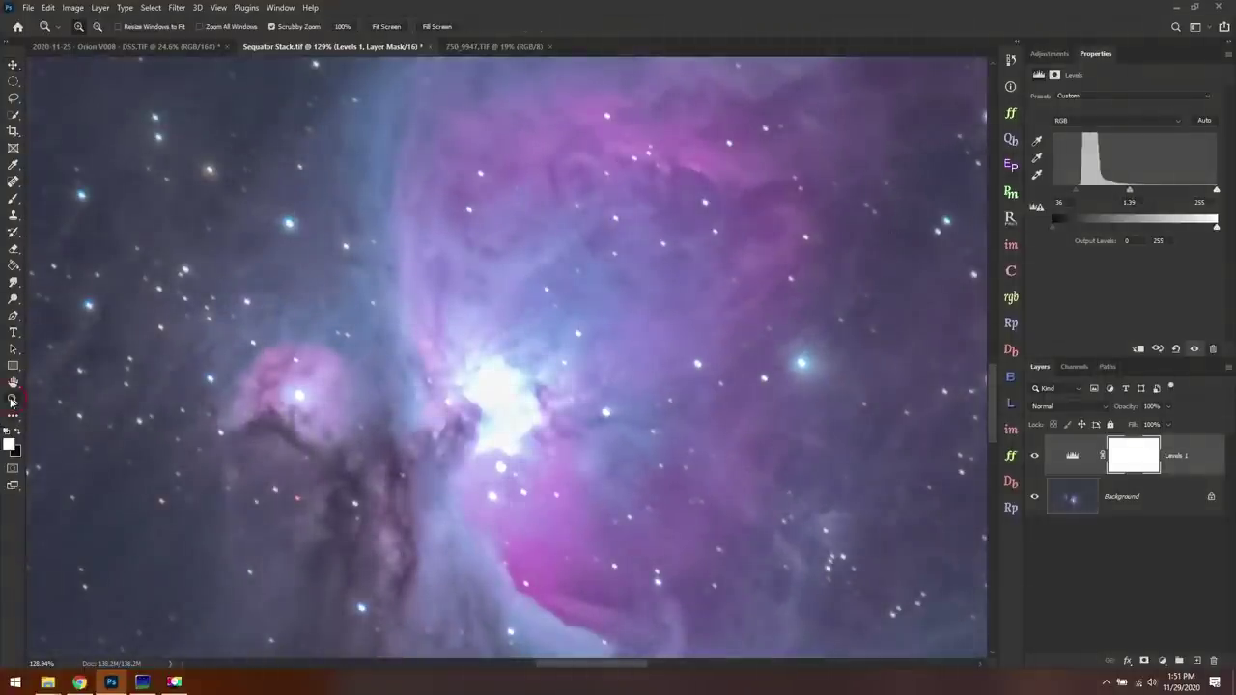
{"action": "left_click", "coordinate": [386, 26]}
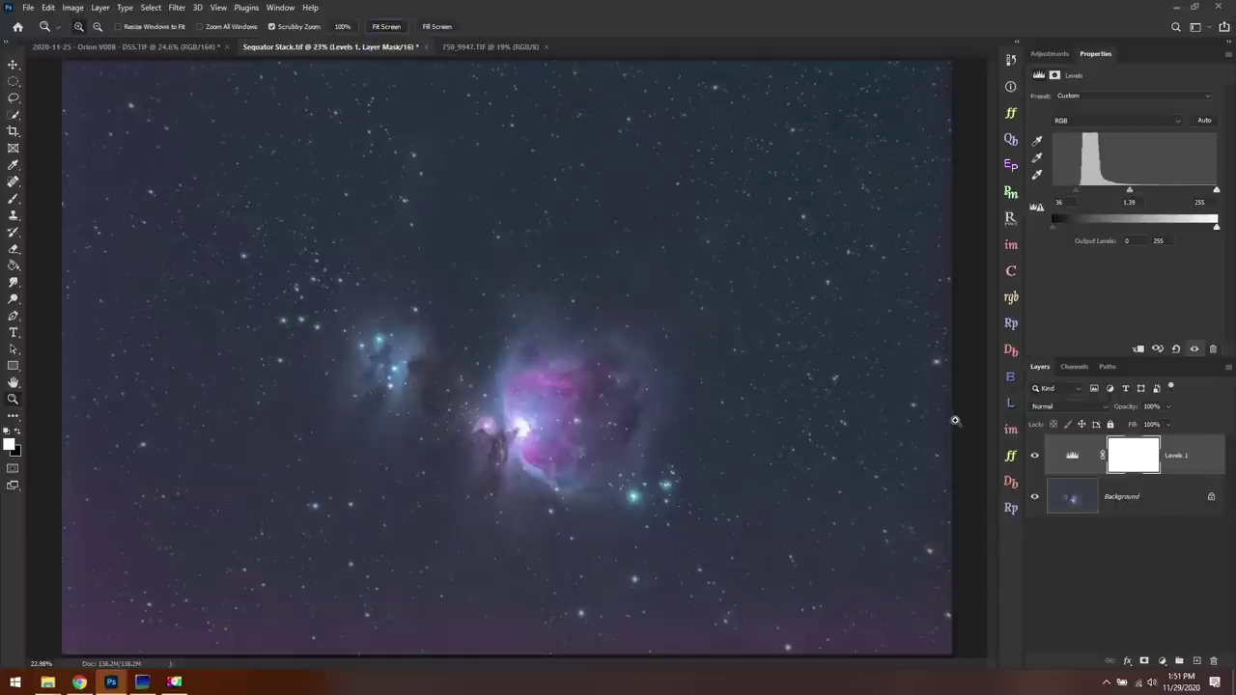
{"action": "left_click", "coordinate": [1034, 455]}
{"action": "left_click", "coordinate": [1034, 455]}
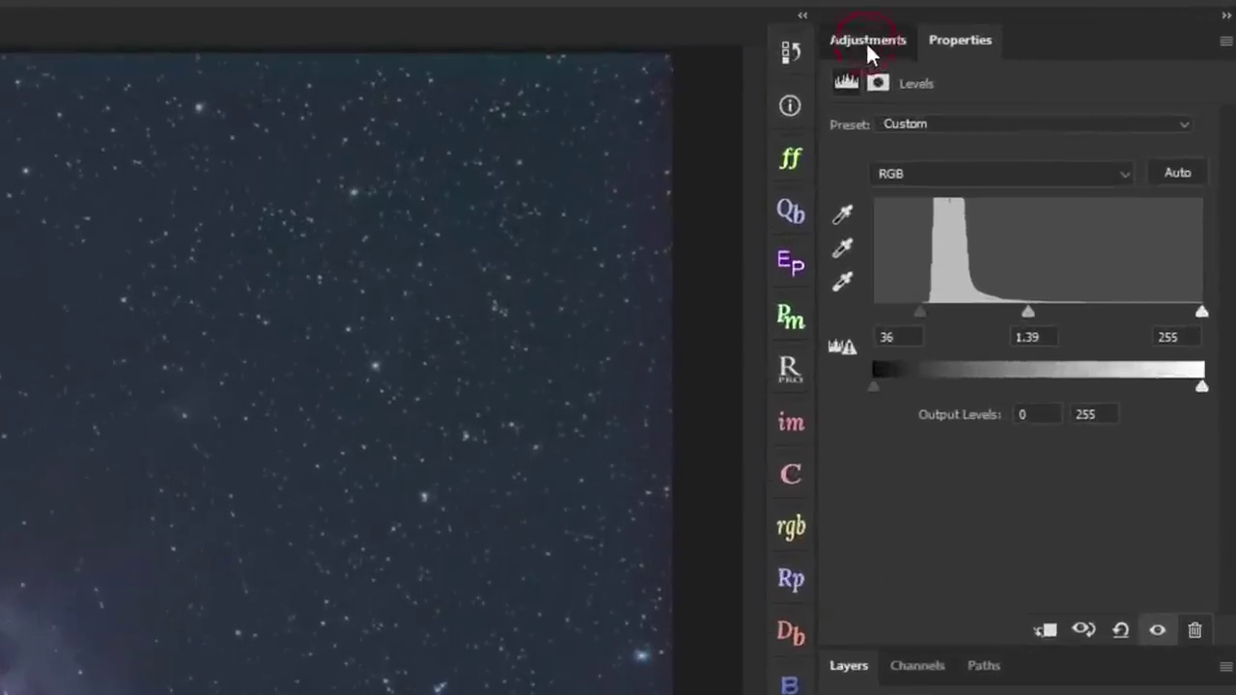
Add a Curves adjustment layer and use on-image adjustment on the large nebula's outer glow to raise input 92 to output 137
{"action": "left_click", "coordinate": [866, 44]}
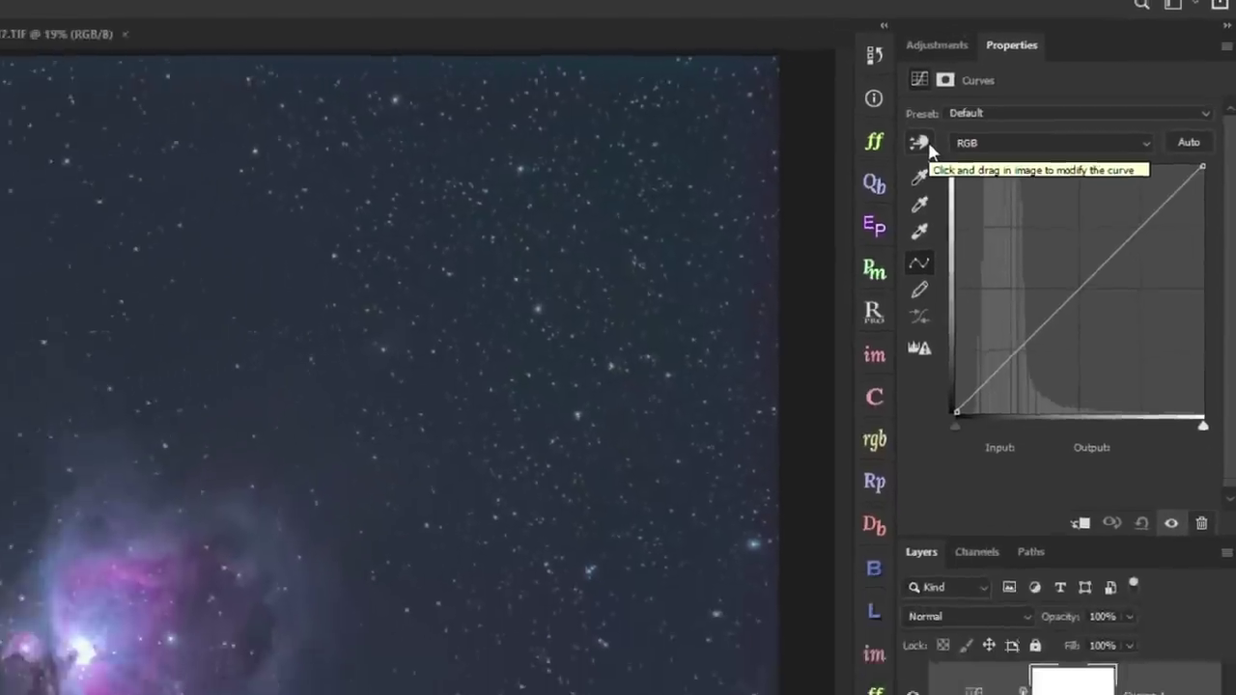
{"action": "left_click", "coordinate": [929, 145]}
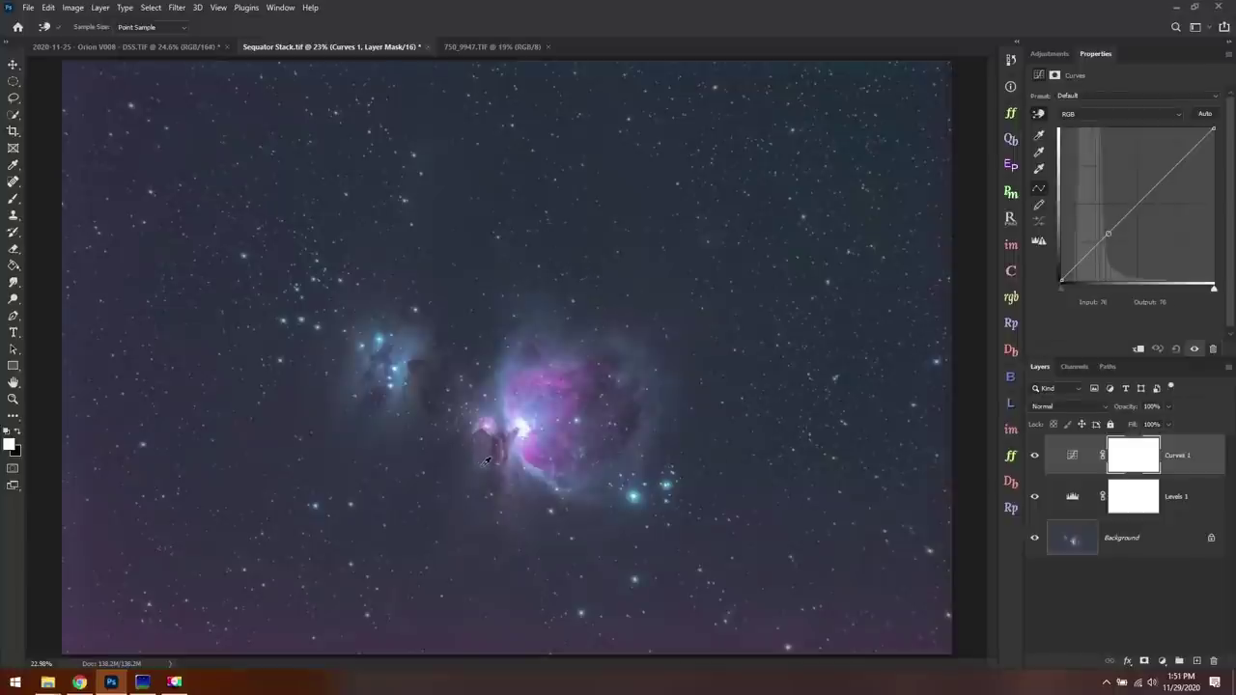
{"action": "scroll", "coordinate": [502, 475], "scroll_direction": "up", "scroll_amount": 1}
{"action": "scroll", "coordinate": [518, 492], "scroll_direction": "up", "scroll_amount": 2}
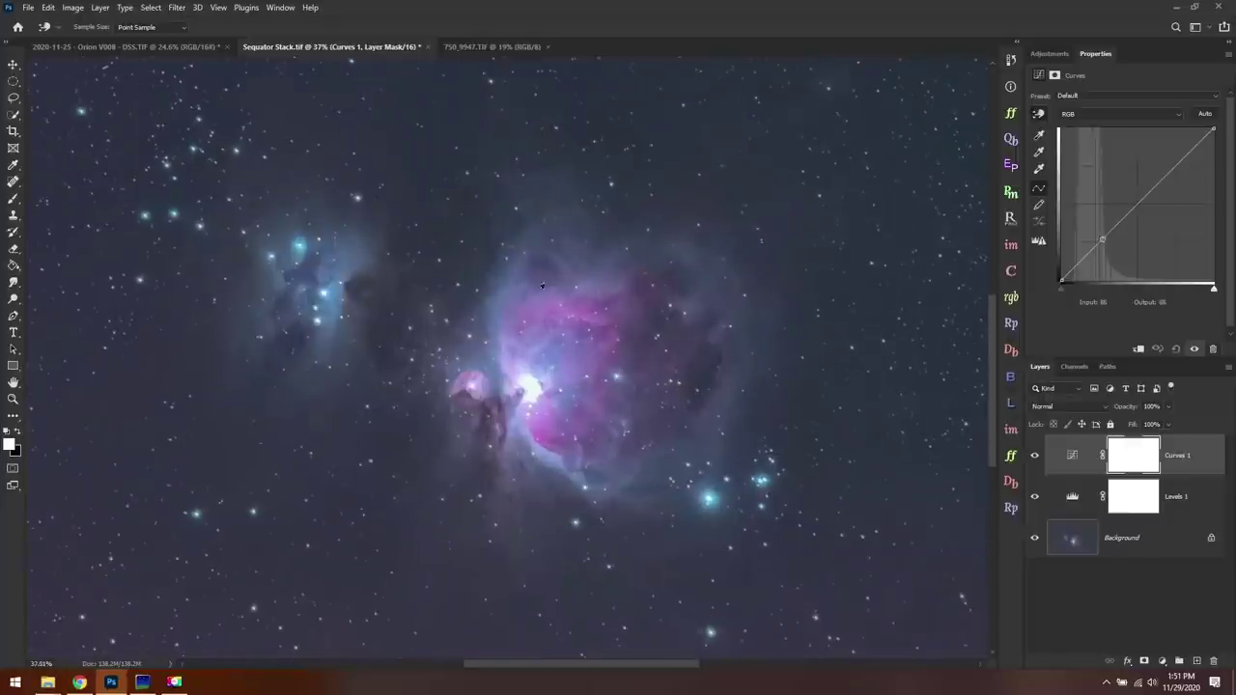
{"action": "scroll", "coordinate": [515, 483], "scroll_direction": "up", "scroll_amount": 5}
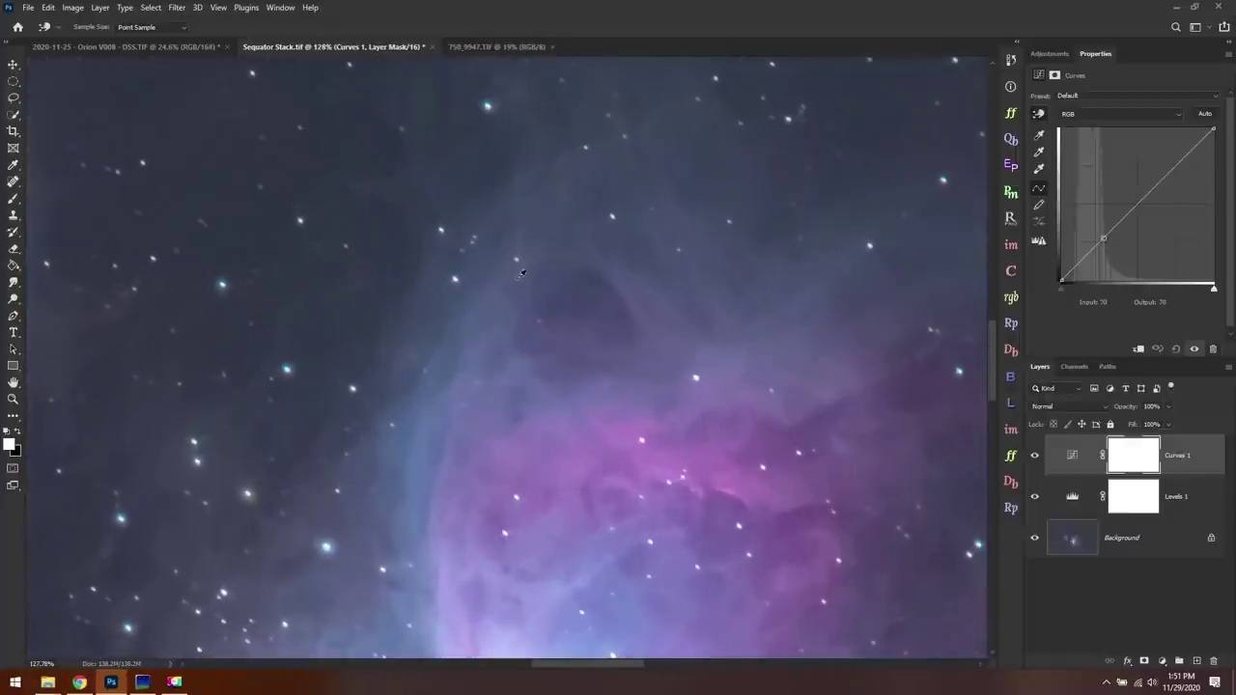
{"action": "left_click", "coordinate": [496, 289]}
{"action": "left_click_drag", "start_coordinate": [495, 289], "coordinate": [494, 260]}
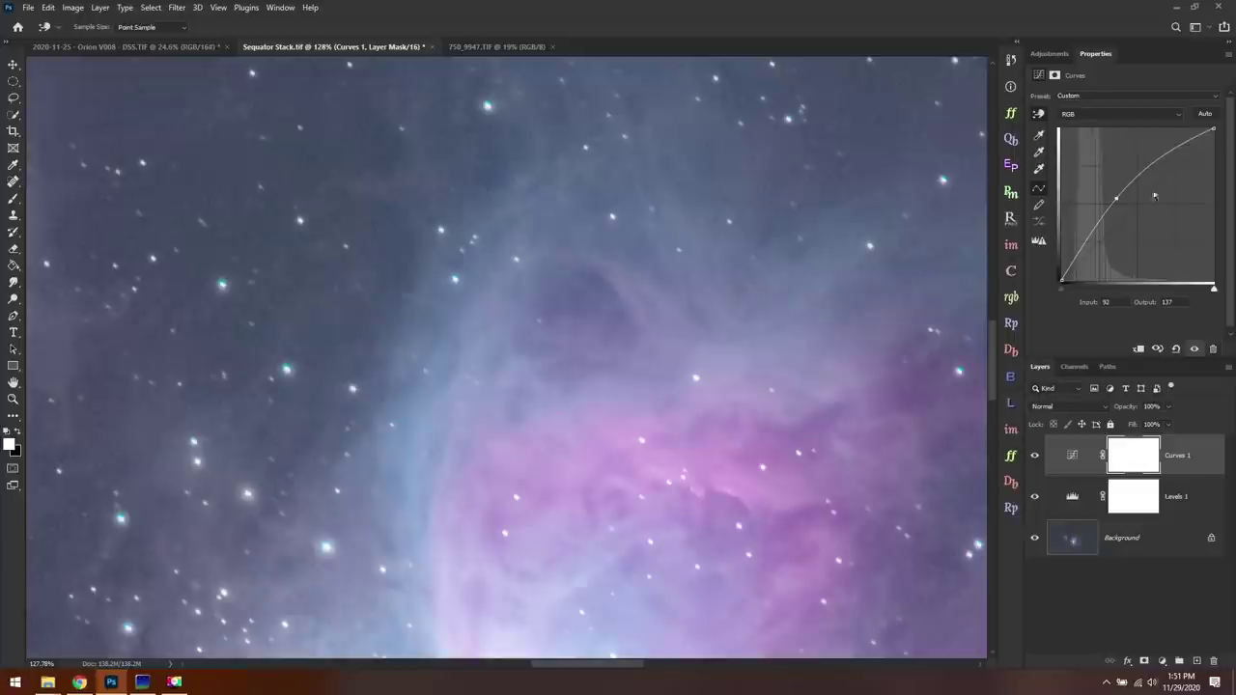
Darken the dark patch beside the smaller nebula with on-image curve adjustment, setting input 57 to output 54
{"action": "scroll", "coordinate": [572, 279], "scroll_direction": "down", "scroll_amount": 5}
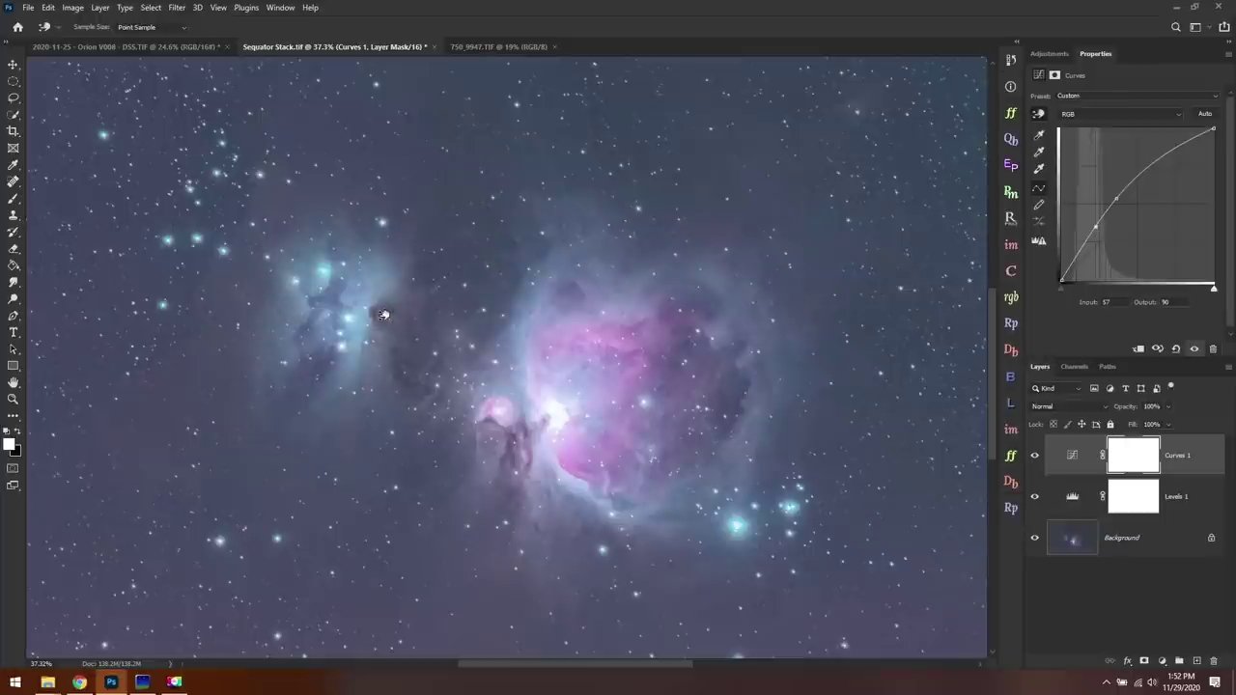
{"action": "left_click_drag", "start_coordinate": [383, 315], "coordinate": [397, 338]}
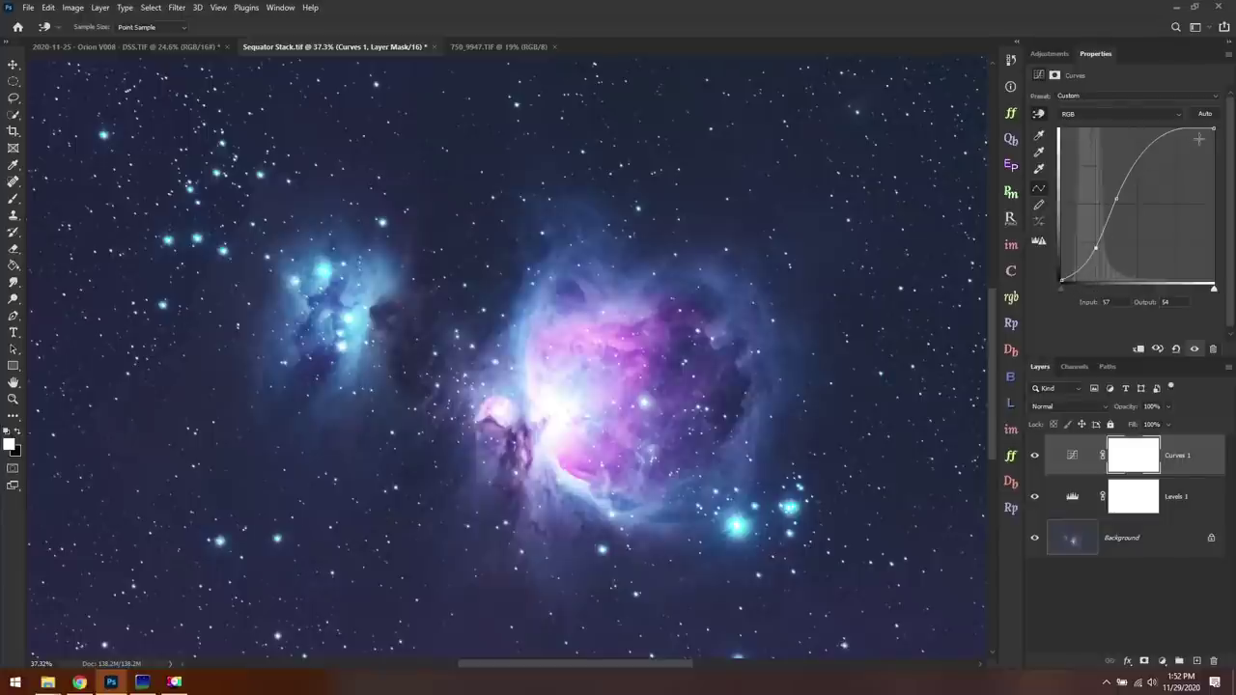
Lower the curve's middle point to output 131 and add a highlight point at input 148, output 196, to tame the bright core
{"action": "left_click", "coordinate": [1157, 139]}
{"action": "scroll", "coordinate": [579, 436], "scroll_direction": "up", "scroll_amount": 4}
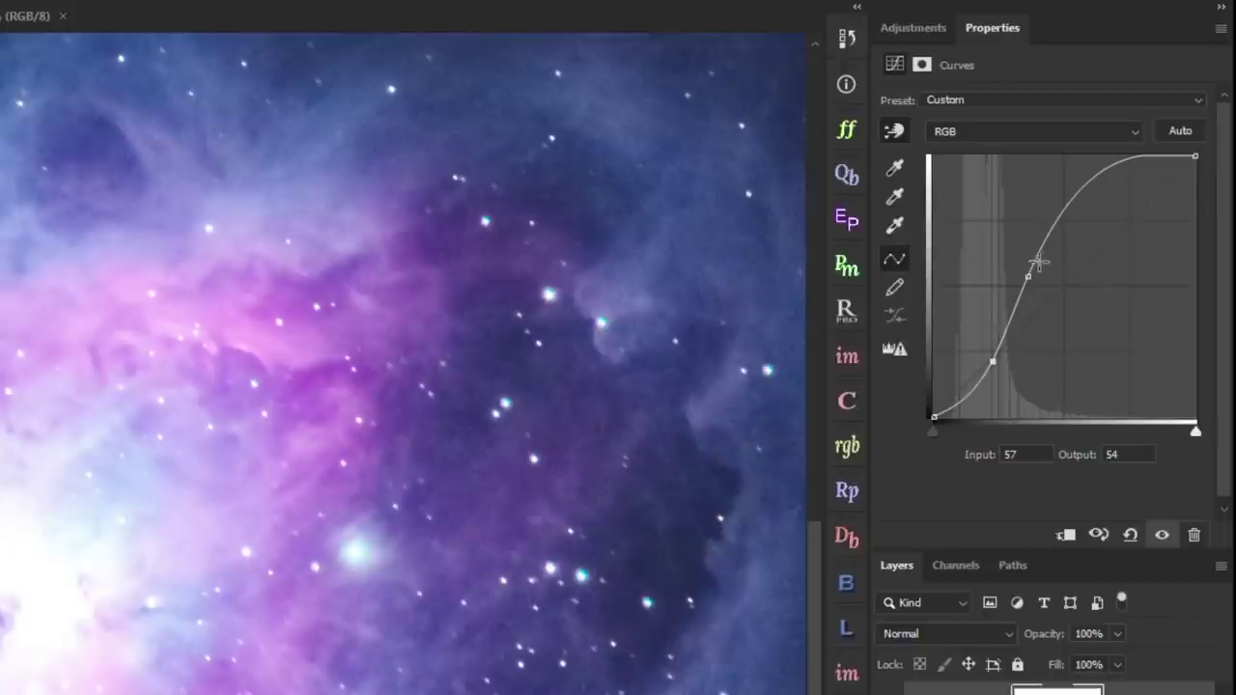
{"action": "left_click_drag", "start_coordinate": [1027, 277], "coordinate": [1027, 283]}
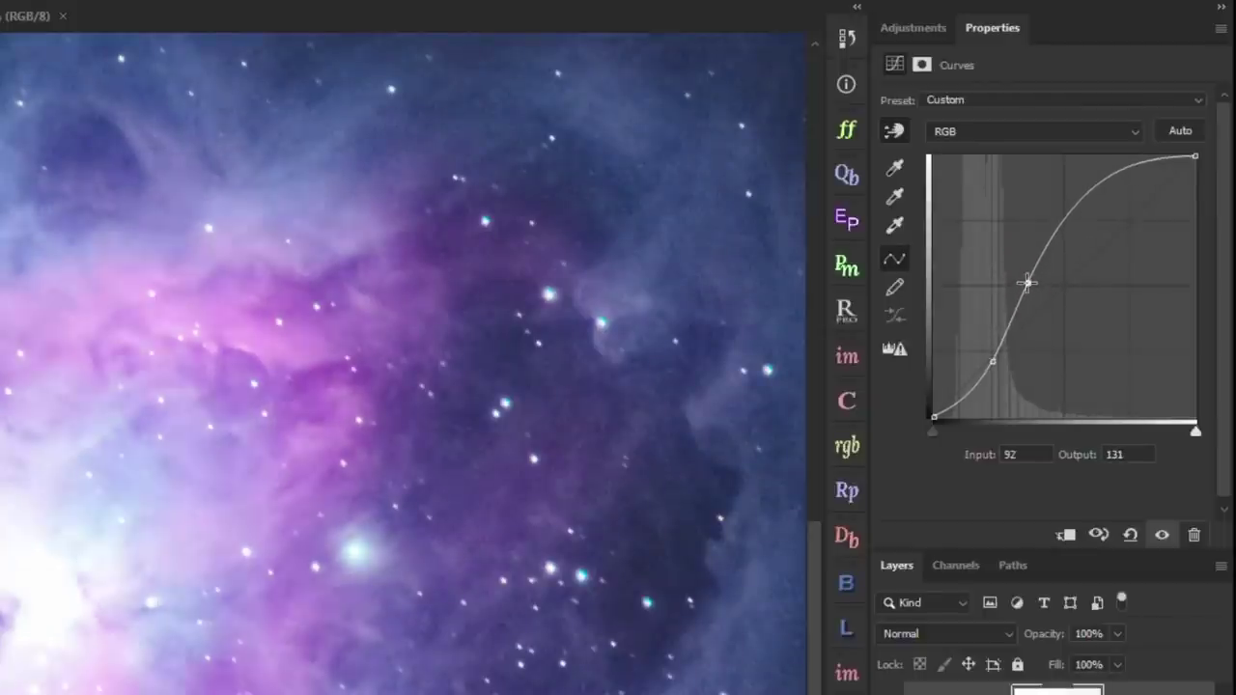
{"action": "left_click", "coordinate": [1097, 184]}
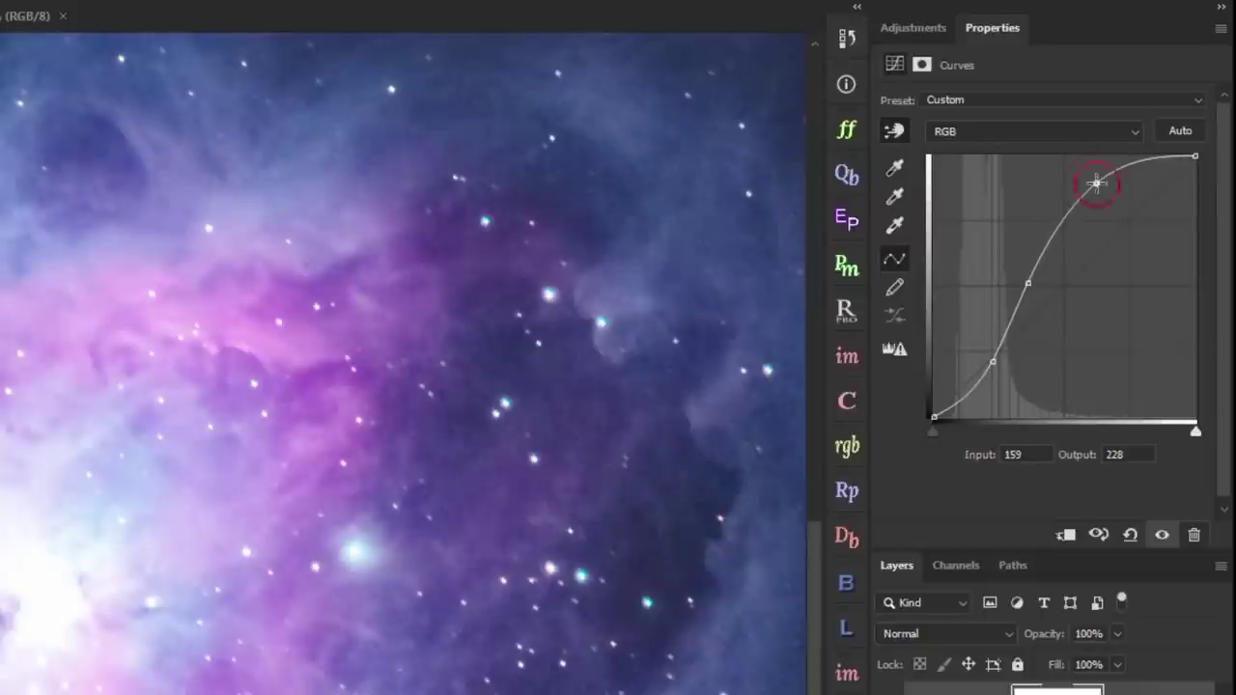
{"action": "left_click_drag", "start_coordinate": [1094, 184], "coordinate": [1087, 214]}
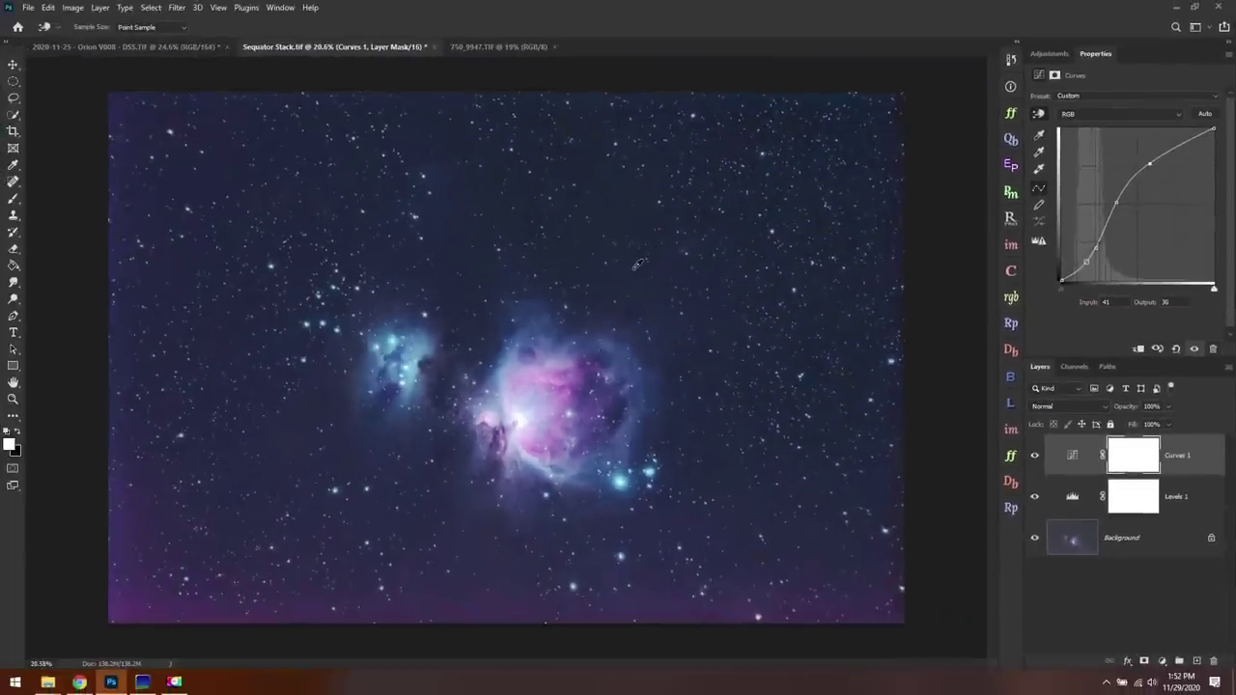
Reduce the Curves 1 layer's opacity to 51% and compare the image with the layer hidden and shown
{"action": "left_click", "coordinate": [1033, 455]}
{"action": "left_click", "coordinate": [1034, 456]}
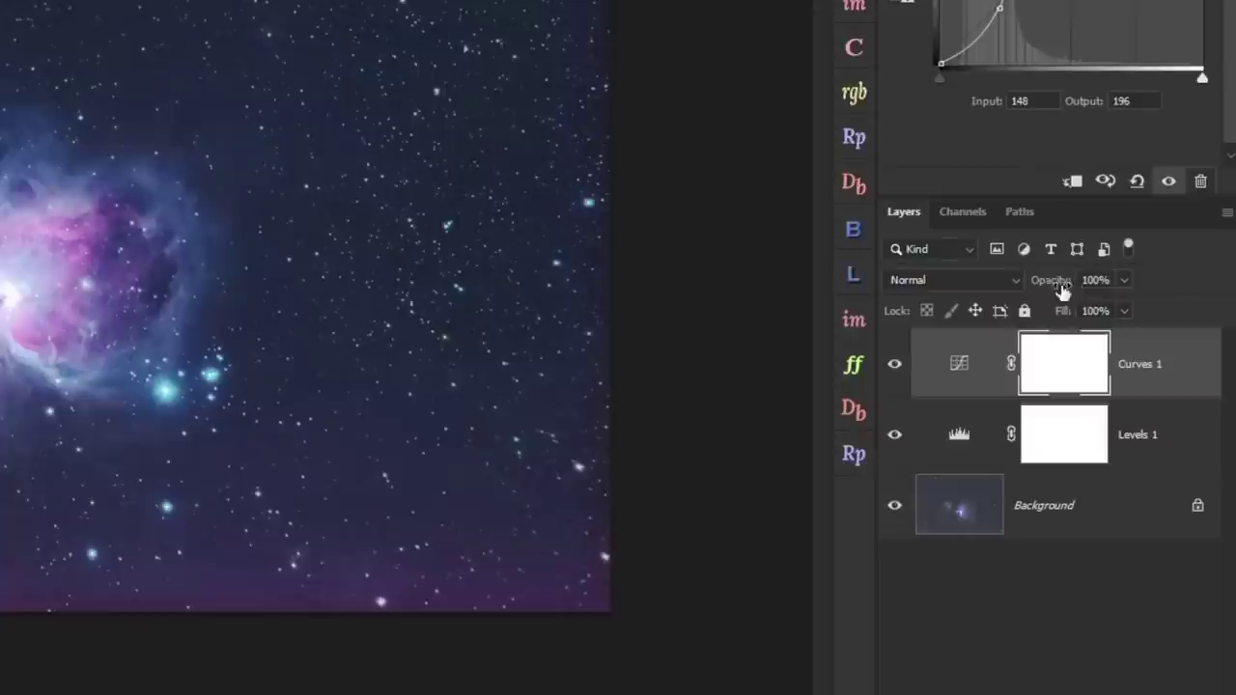
{"action": "left_click", "coordinate": [1124, 281]}
{"action": "left_click_drag", "start_coordinate": [1123, 309], "coordinate": [1076, 301]}
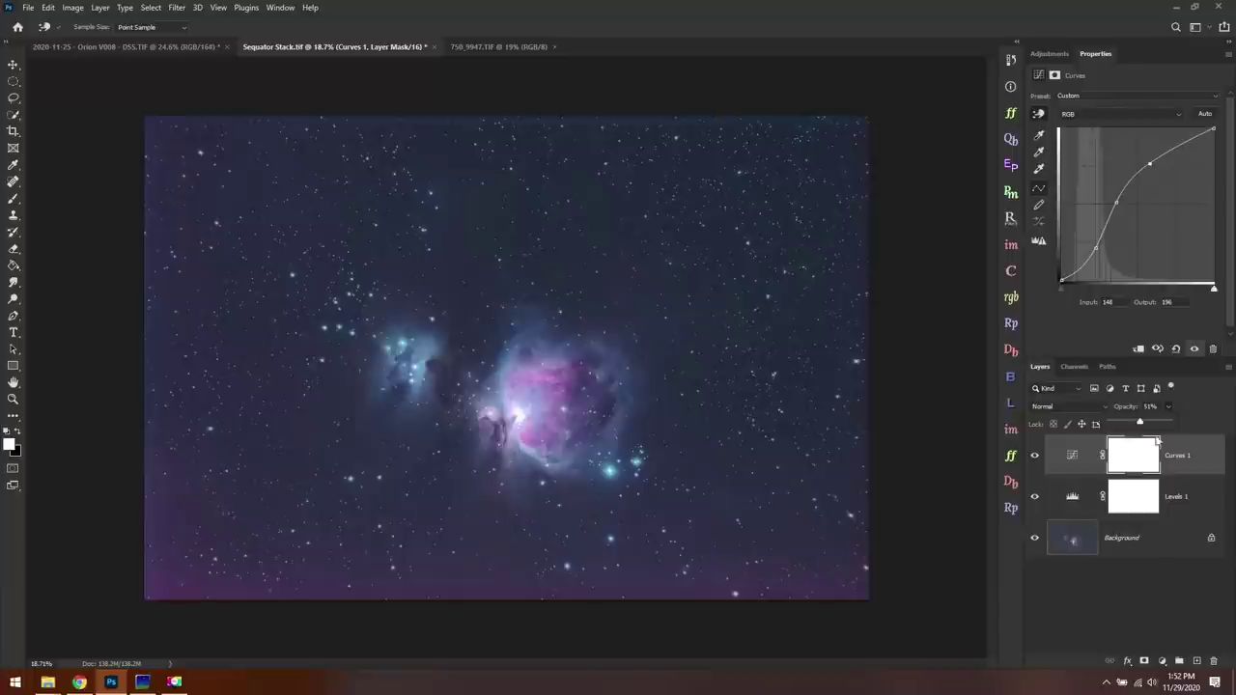
{"action": "left_click", "coordinate": [1071, 454]}
{"action": "left_click", "coordinate": [1032, 454]}
{"action": "left_click", "coordinate": [1032, 455]}
{"action": "left_click", "coordinate": [1032, 455]}
{"action": "left_click", "coordinate": [1032, 454]}
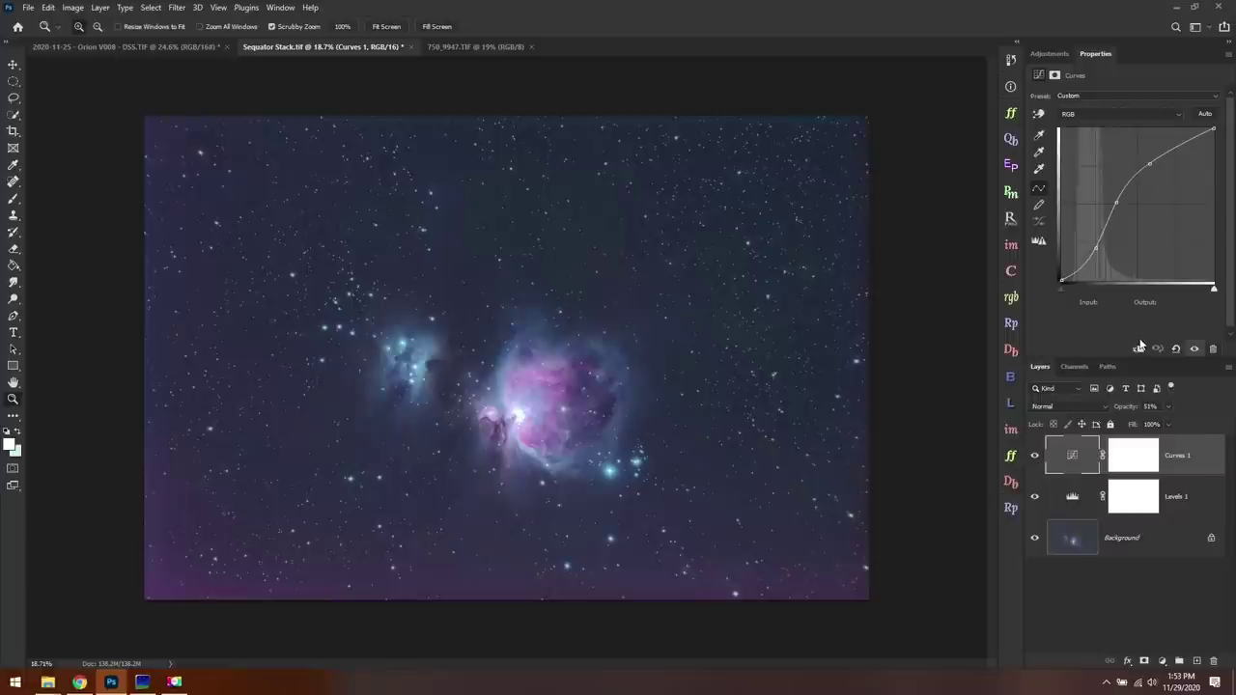
Add a second Curves adjustment layer and sample its black point from the sky above the large nebula
{"action": "left_click", "coordinate": [1043, 54]}
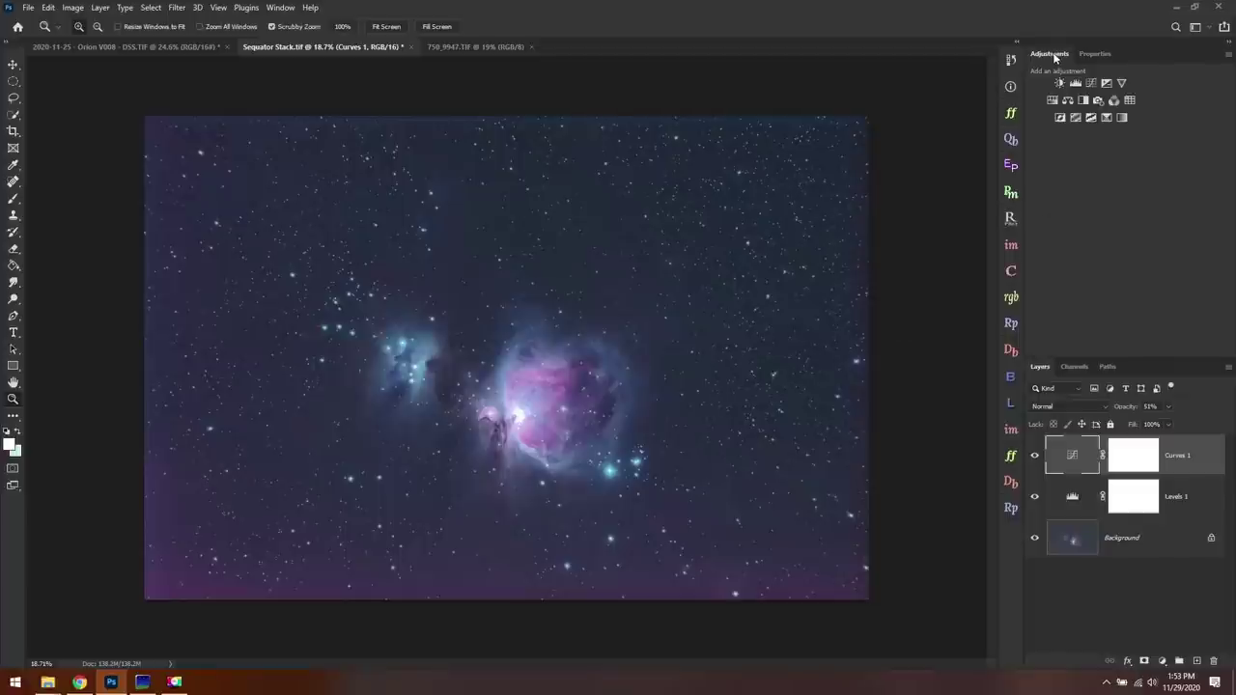
{"action": "left_click", "coordinate": [1094, 84]}
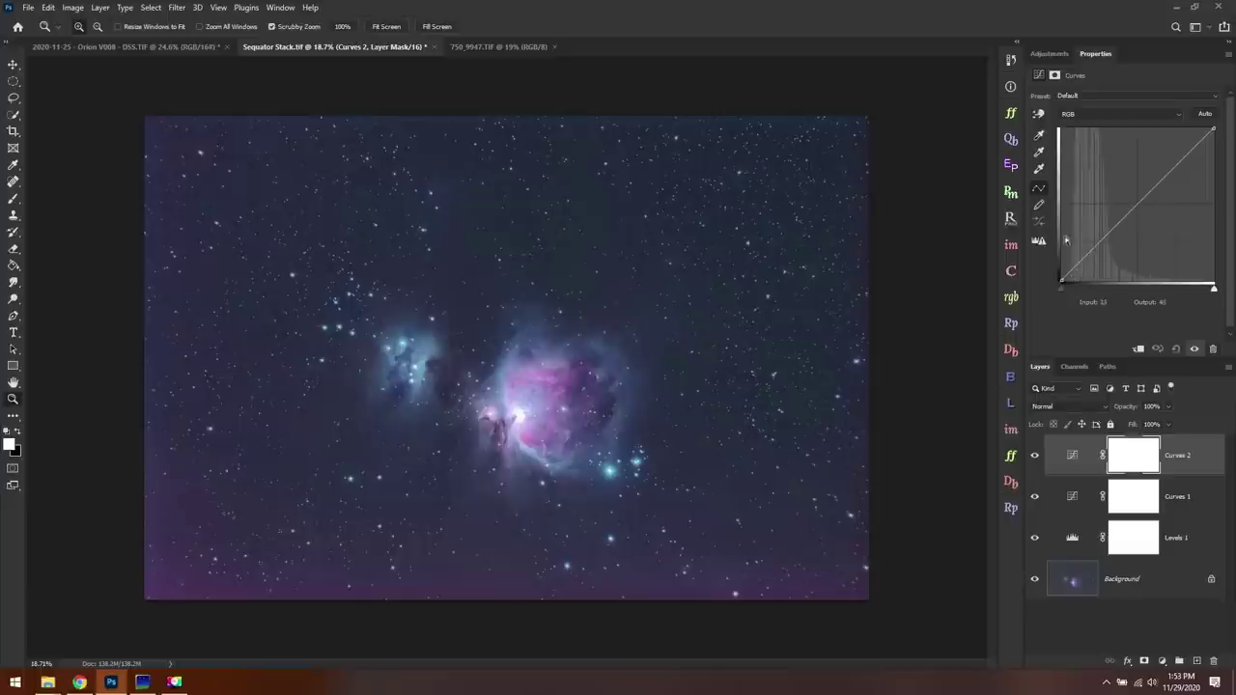
{"action": "left_click", "coordinate": [1039, 138]}
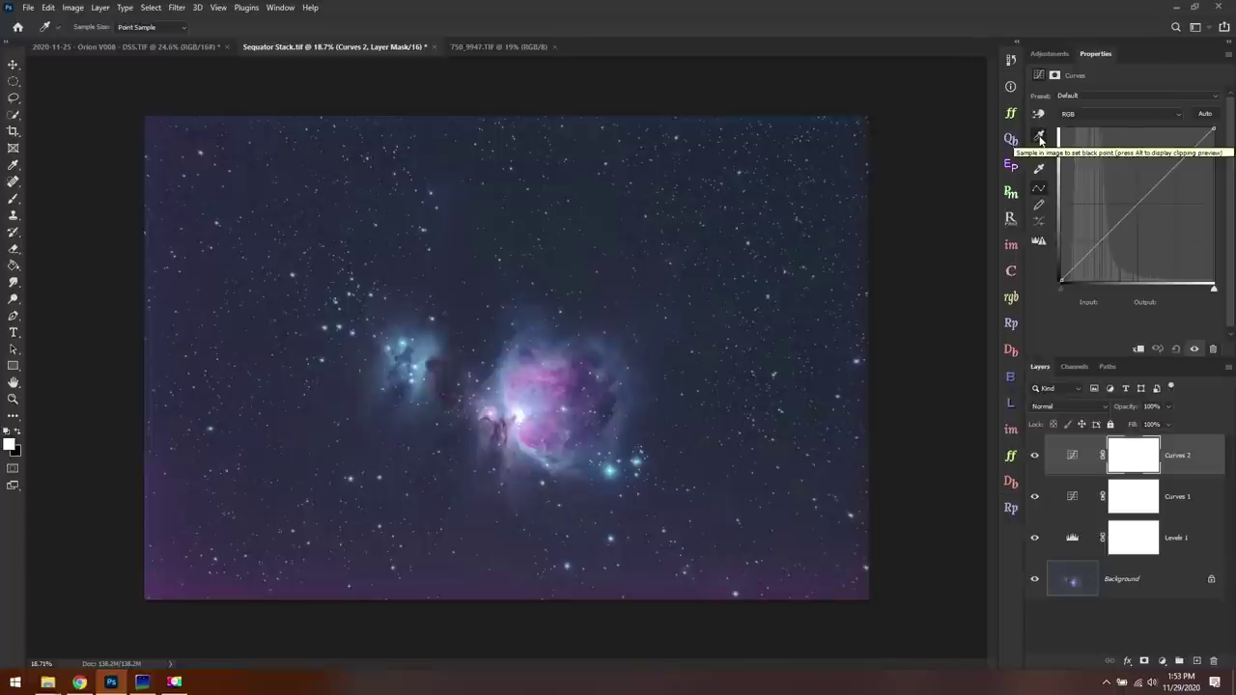
{"action": "left_click", "coordinate": [619, 220]}
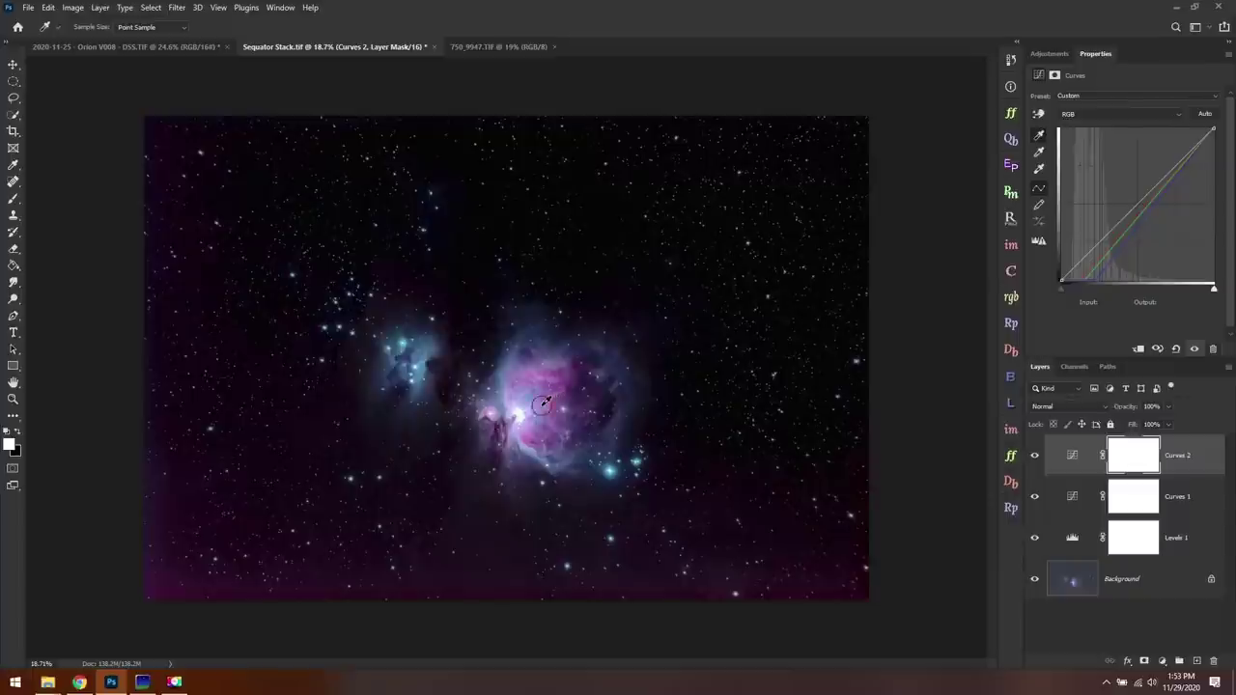
Try several other black point samples on the nebula and the surrounding background sky
{"action": "left_click", "coordinate": [573, 436]}
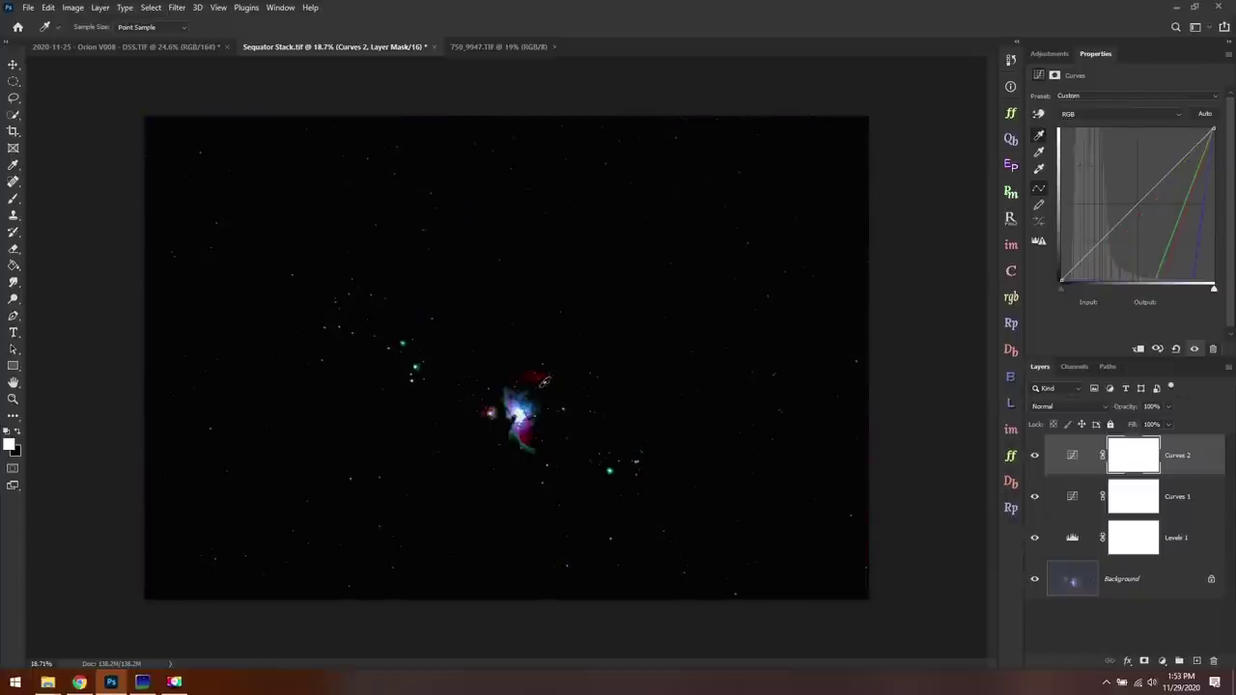
{"action": "left_click", "coordinate": [828, 317]}
{"action": "left_click", "coordinate": [784, 317]}
{"action": "left_click", "coordinate": [376, 294]}
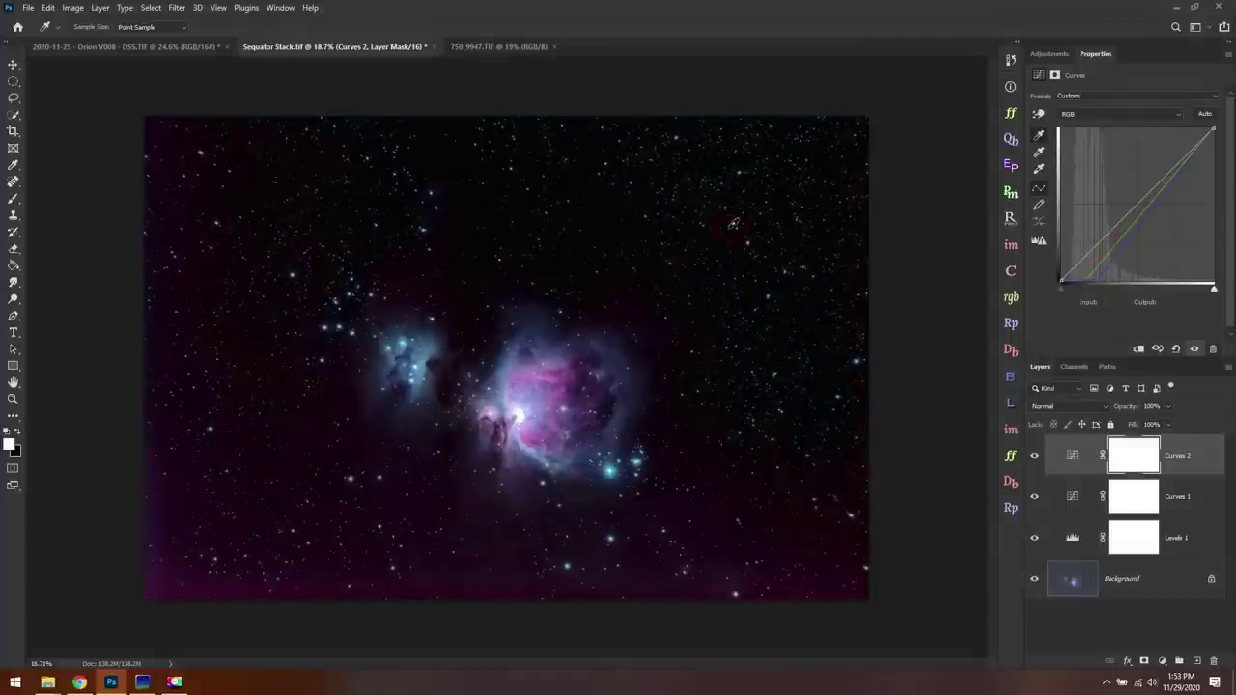
{"action": "left_click", "coordinate": [733, 223]}
{"action": "left_click", "coordinate": [765, 210]}
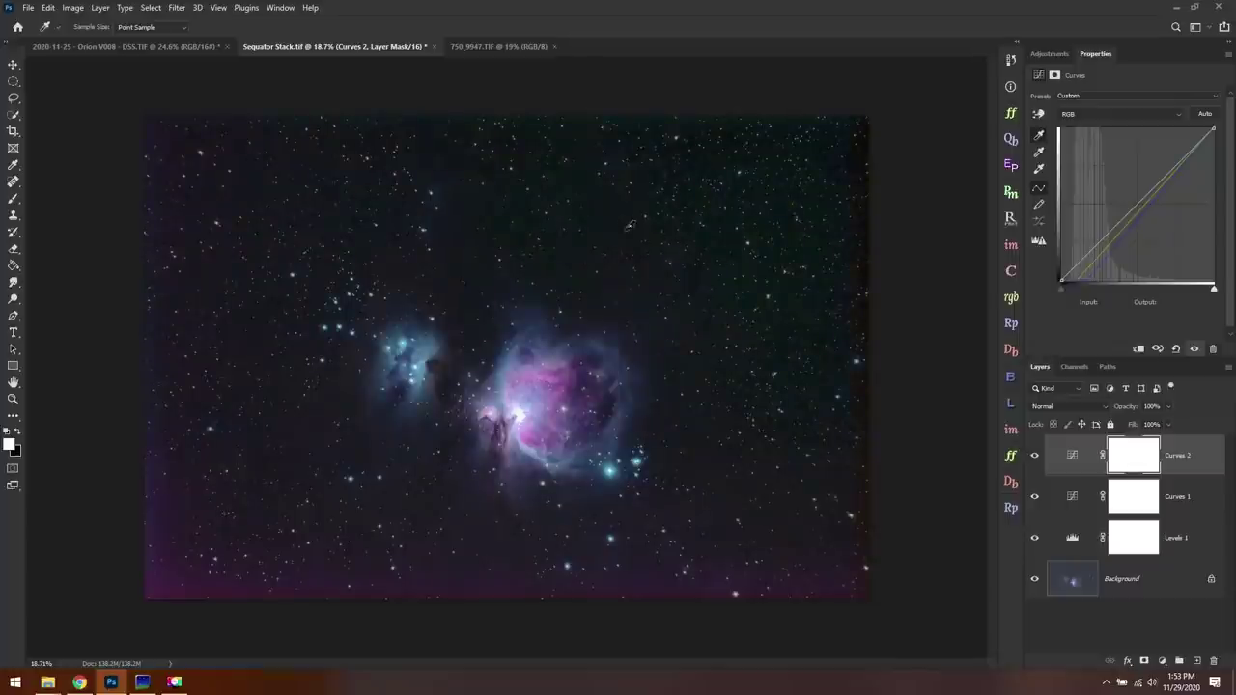
{"action": "left_click", "coordinate": [622, 215]}
{"action": "left_click", "coordinate": [323, 284]}
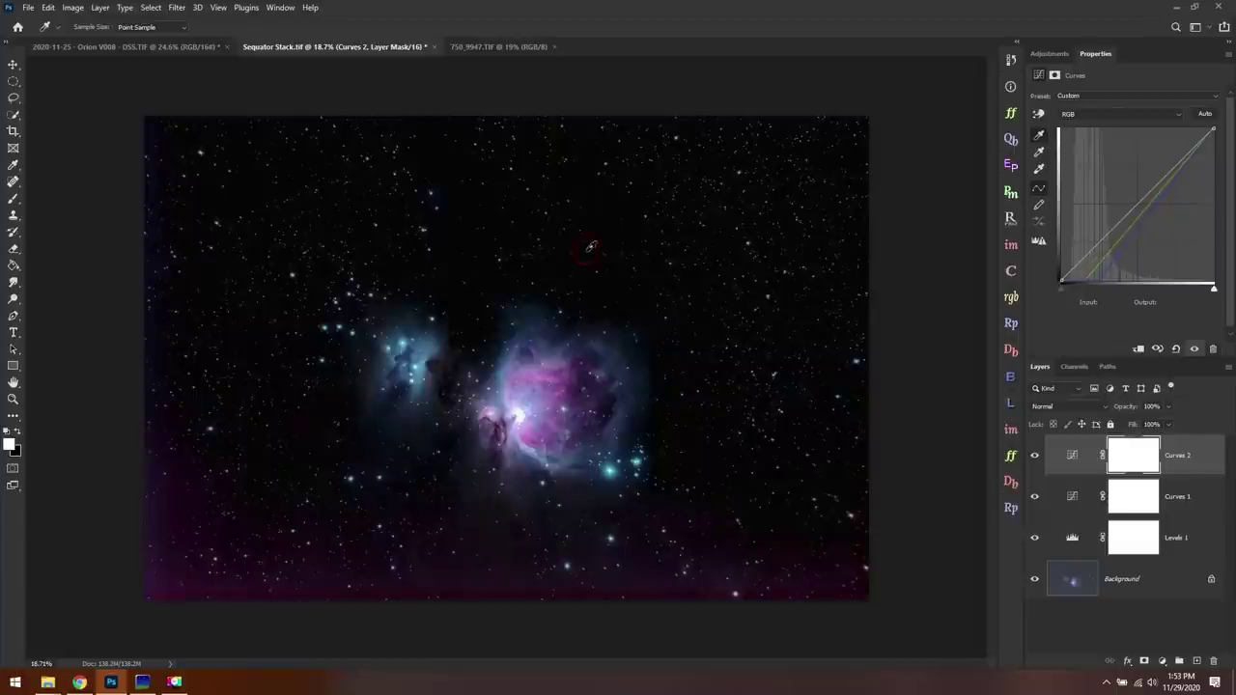
{"action": "left_click", "coordinate": [635, 286]}
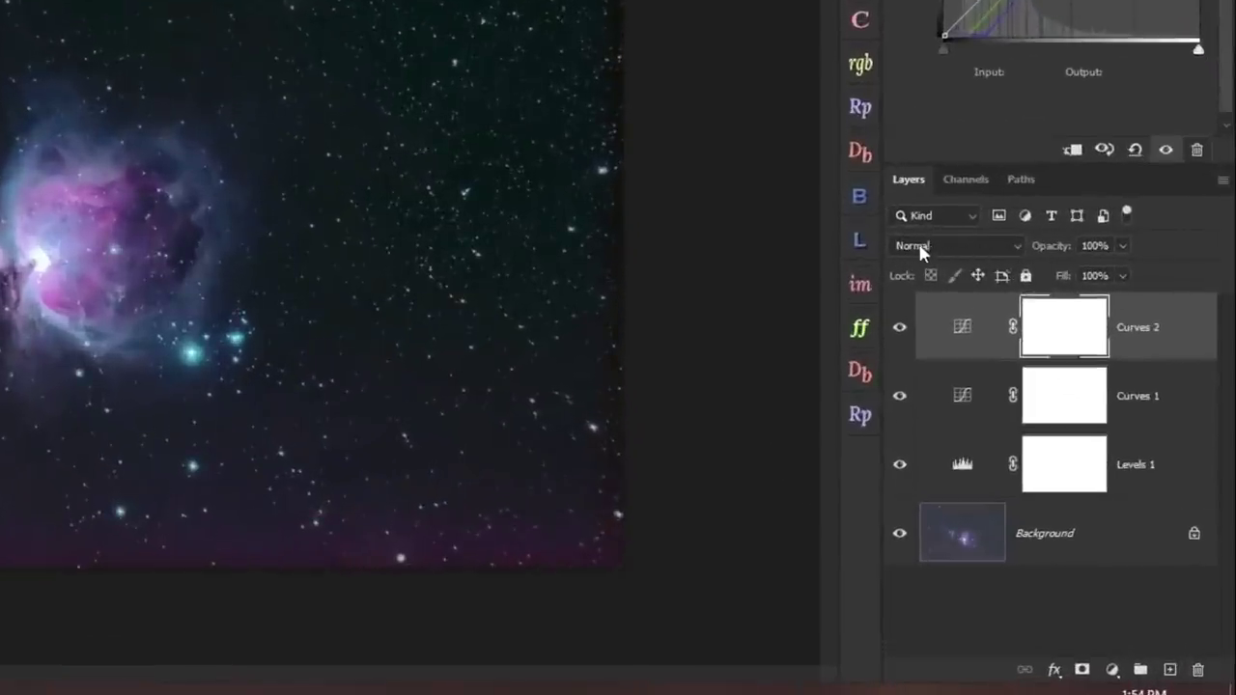
Set the Curves 2 layer's blend mode to Color
{"action": "left_click", "coordinate": [992, 245]}
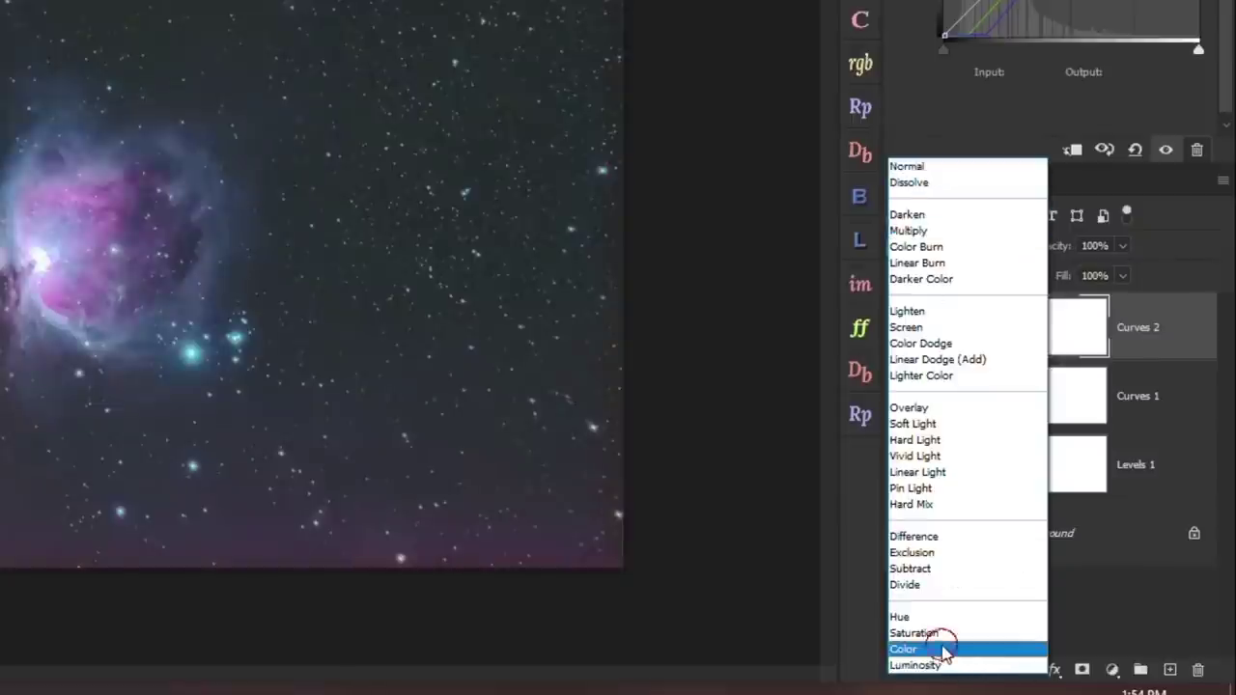
{"action": "left_click", "coordinate": [942, 649]}
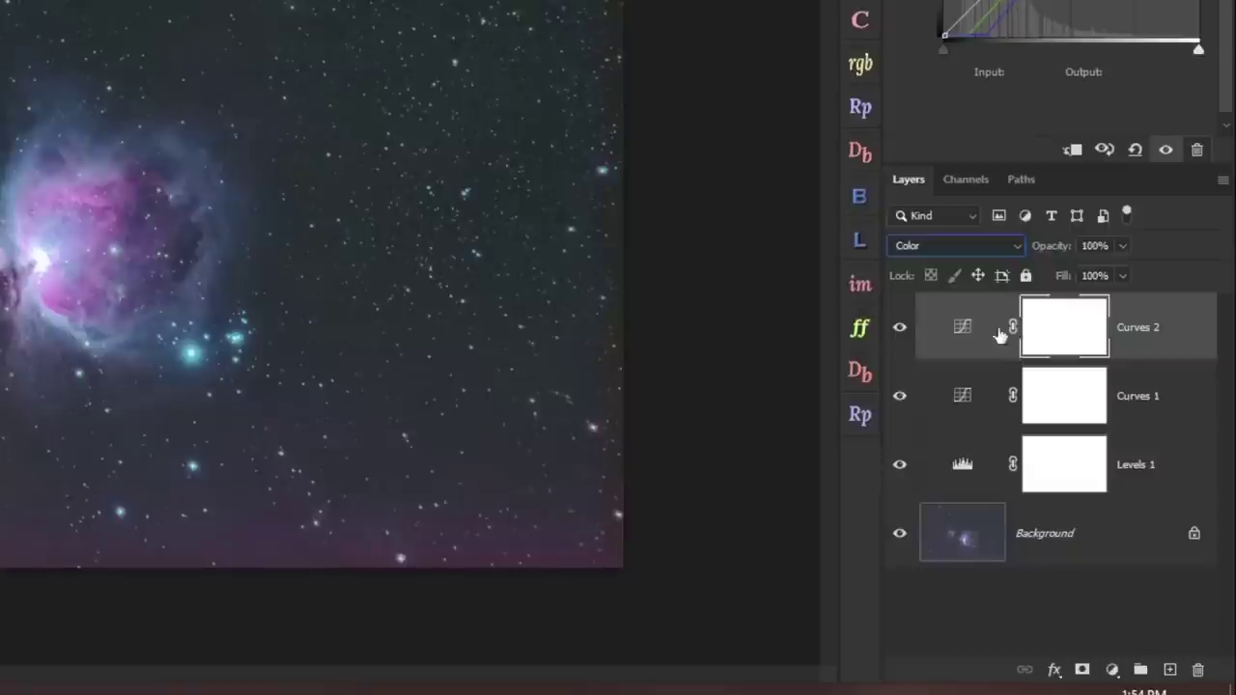
Resample the Curves 2 black point at several spots in the background sky around the large nebula to neutralize its color cast
{"action": "left_click", "coordinate": [951, 317]}
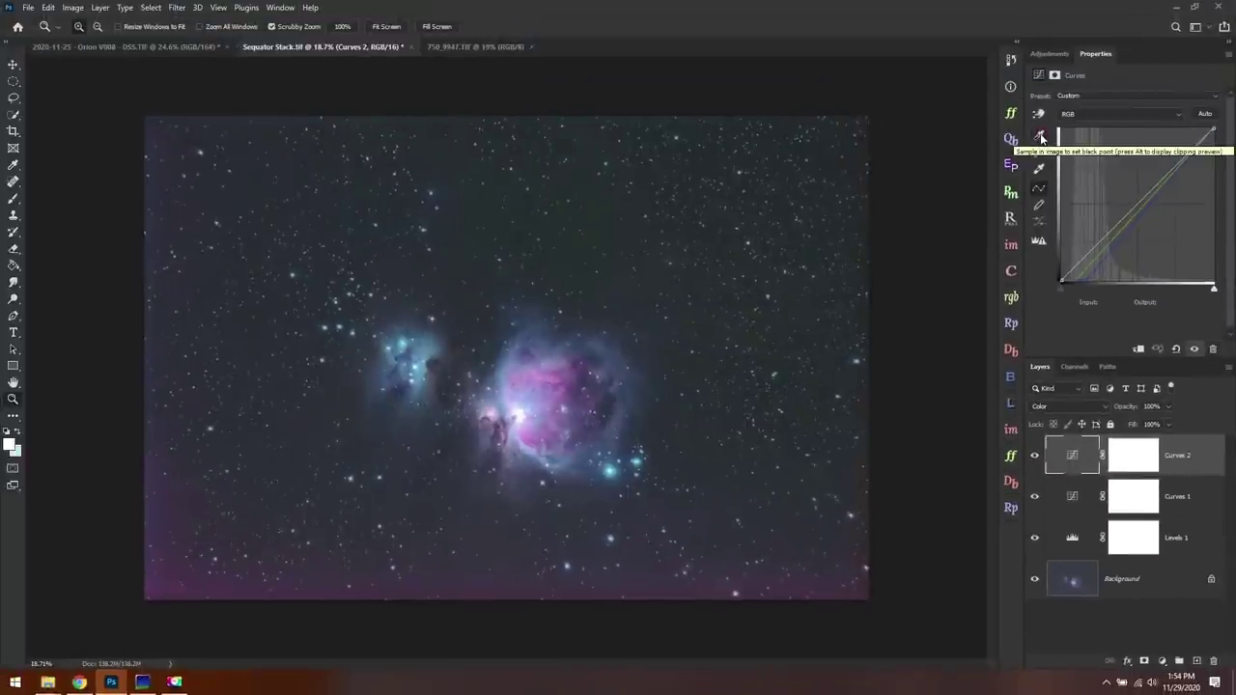
{"action": "left_click", "coordinate": [1041, 138]}
{"action": "left_click", "coordinate": [737, 264]}
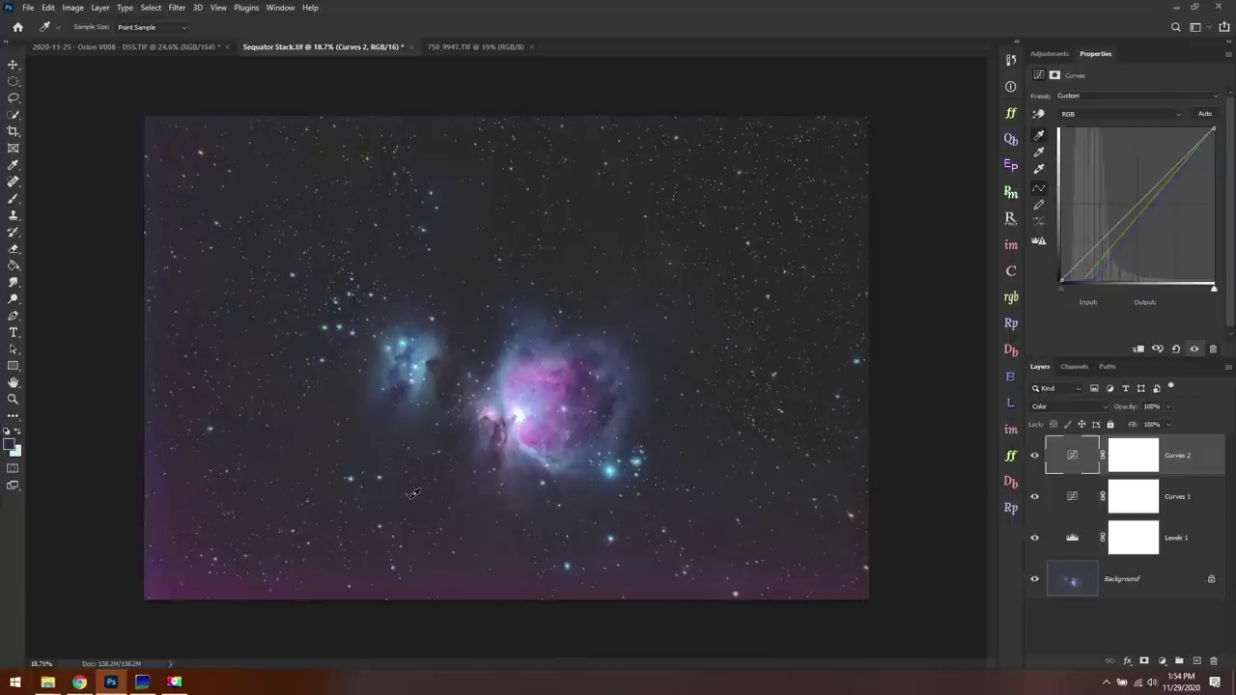
{"action": "left_click", "coordinate": [647, 223]}
{"action": "left_click", "coordinate": [702, 250]}
{"action": "left_click", "coordinate": [699, 375]}
{"action": "left_click", "coordinate": [614, 222]}
{"action": "scroll", "coordinate": [610, 207], "scroll_direction": "up", "scroll_amount": 8}
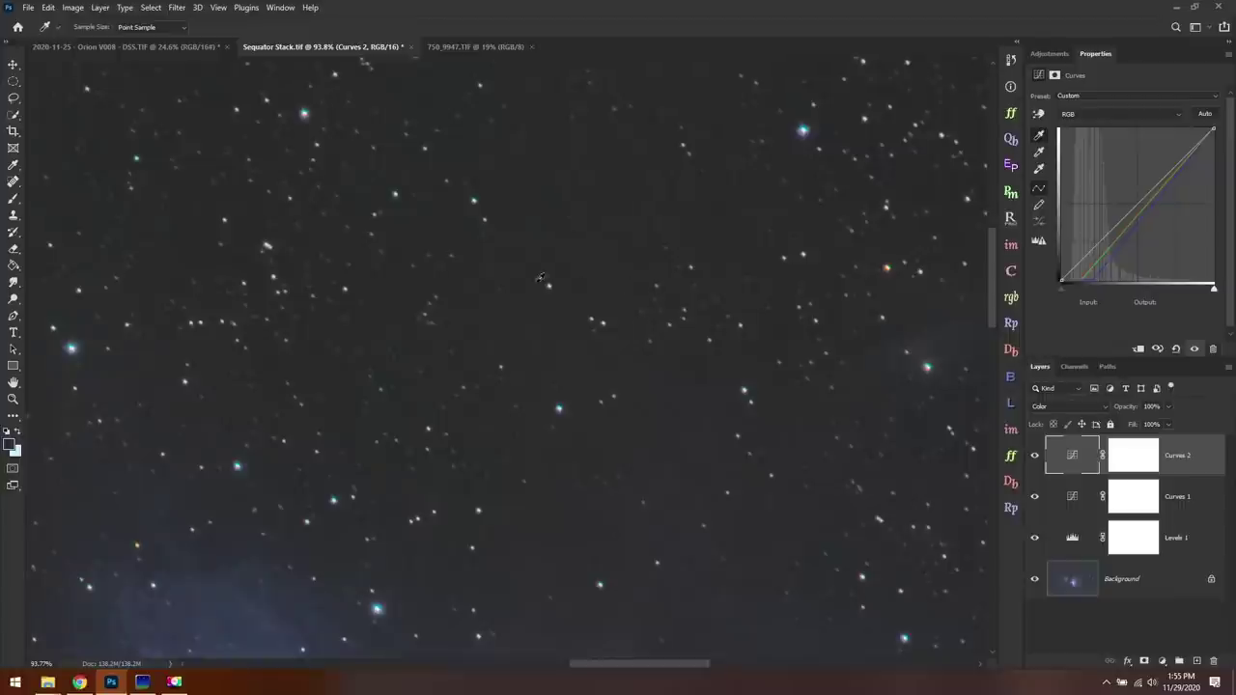
Compare the image with the Curves 2 layer hidden and shown, and view the whole photo
{"action": "left_click", "coordinate": [1034, 458]}
{"action": "left_click", "coordinate": [1034, 458]}
{"action": "left_click", "coordinate": [1034, 459]}
{"action": "left_click", "coordinate": [14, 399]}
{"action": "left_click", "coordinate": [386, 26]}
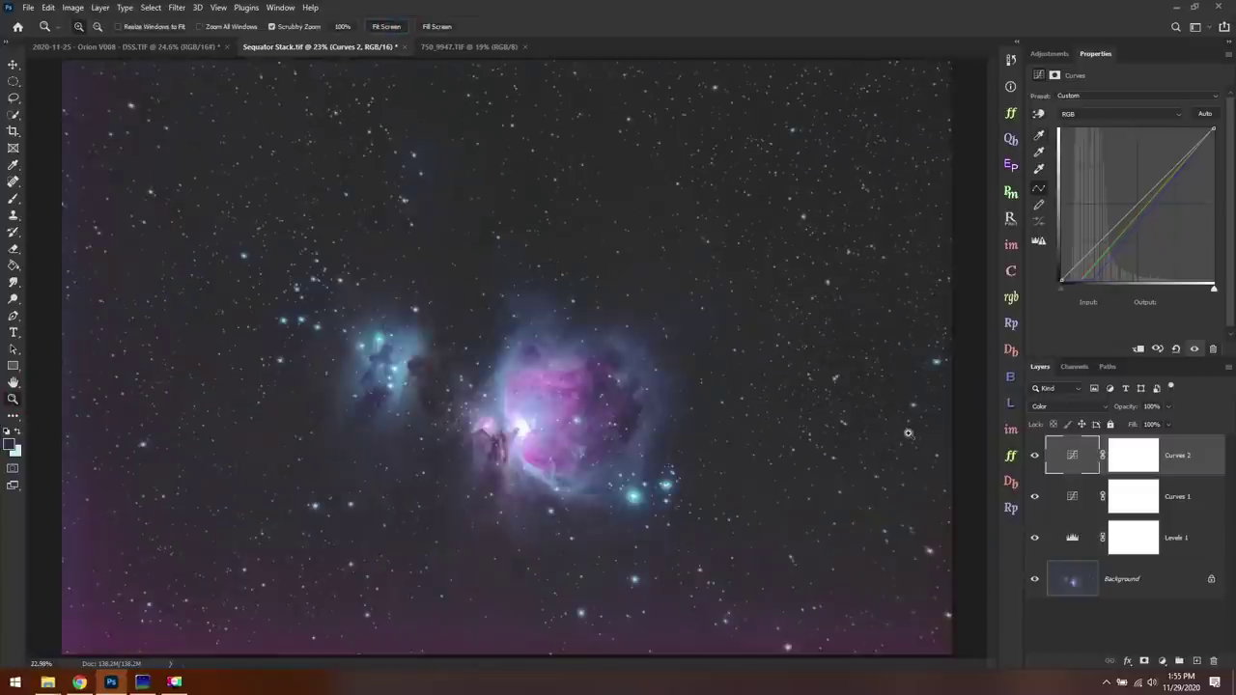
Rename the Curves 2 layer as Color Fix and the Curves 1 layer as Contrast Fix
{"action": "double_click", "coordinate": [1177, 458]}
{"action": "type", "text": "Color Fix"}
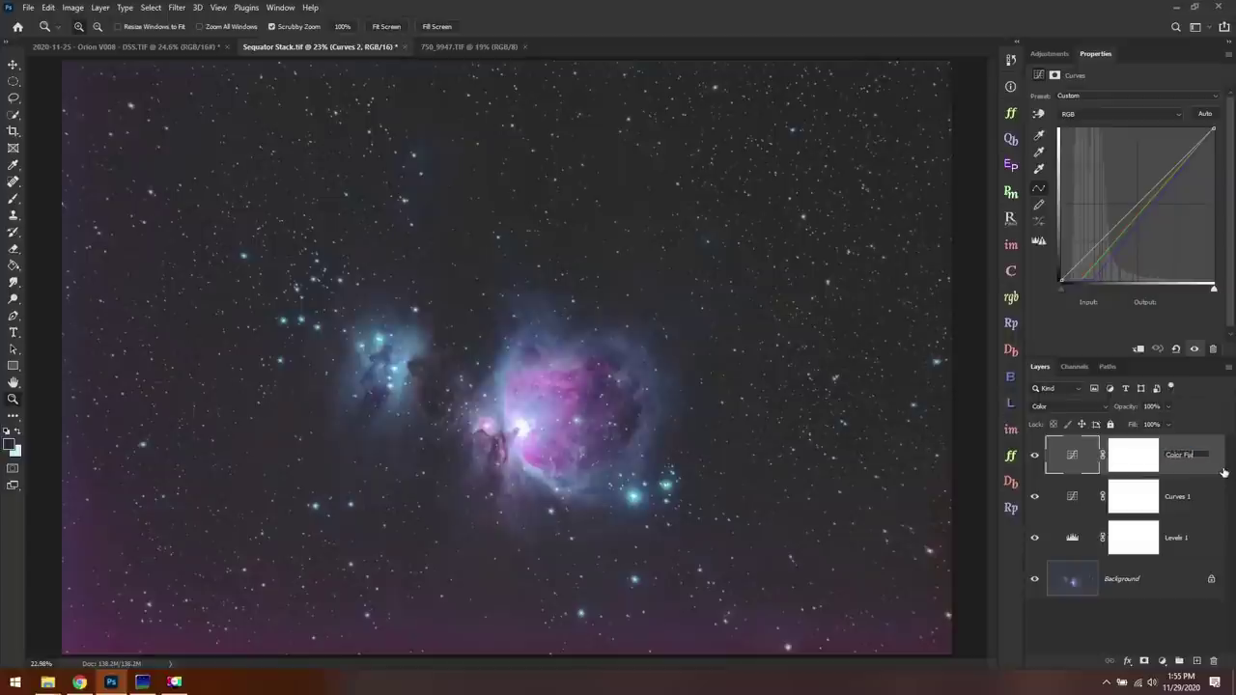
{"action": "key", "text": "Return"}
{"action": "double_click", "coordinate": [1178, 496]}
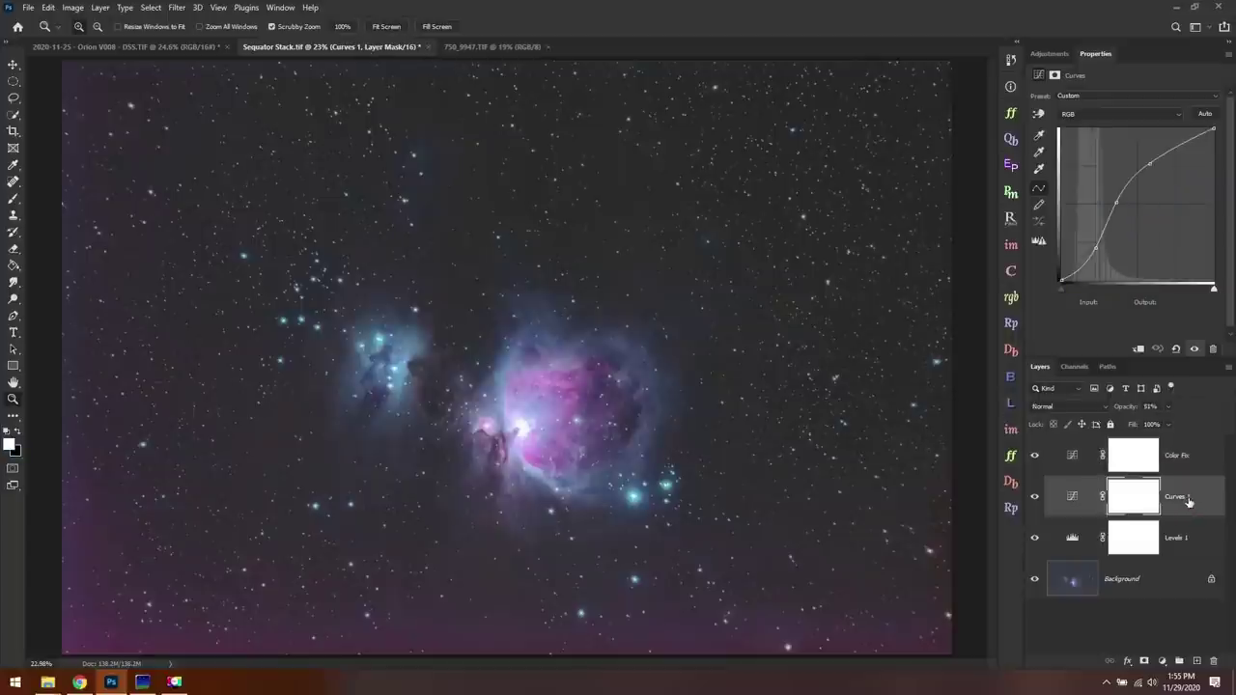
{"action": "type", "text": "C"}
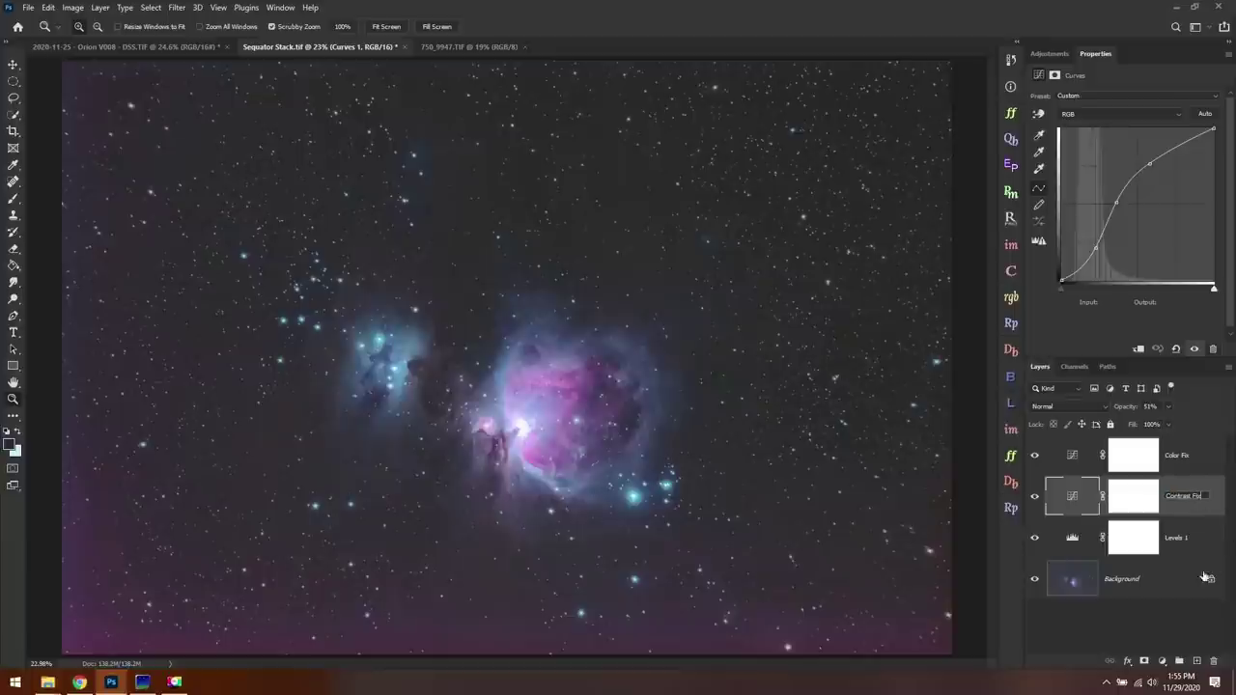
{"action": "left_click", "coordinate": [1197, 612]}
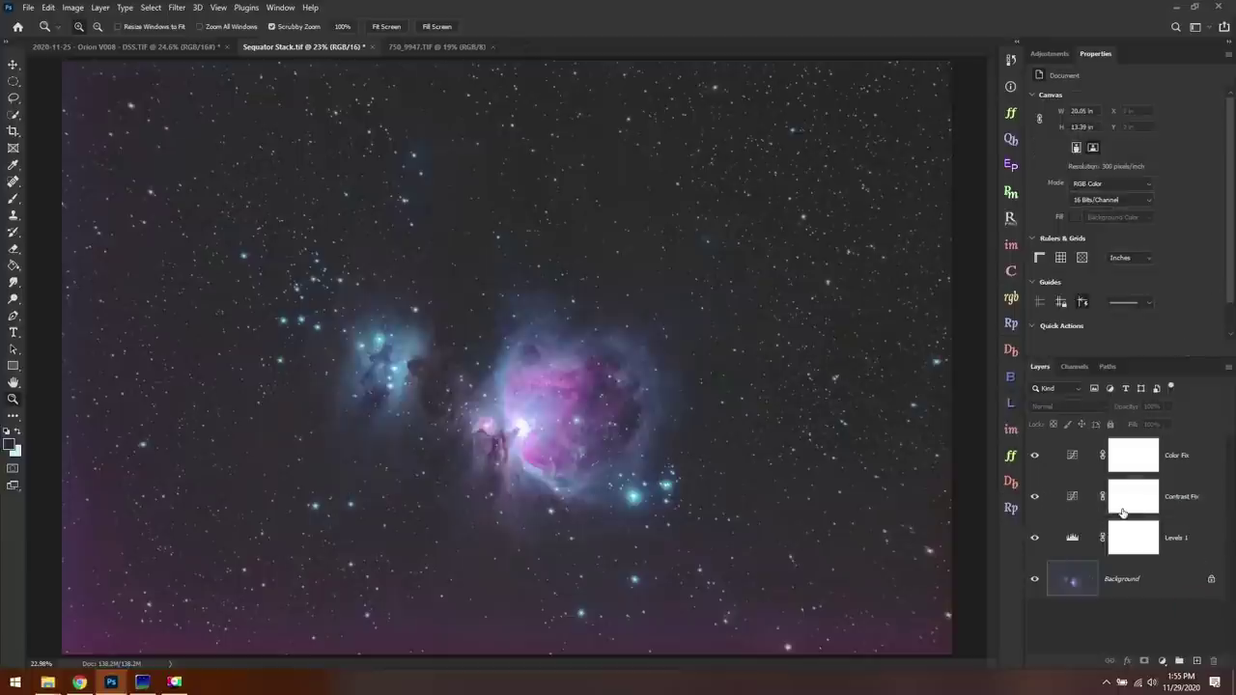
Compare the whole image with the Color Fix layer hidden and shown
{"action": "left_click", "coordinate": [1176, 457]}
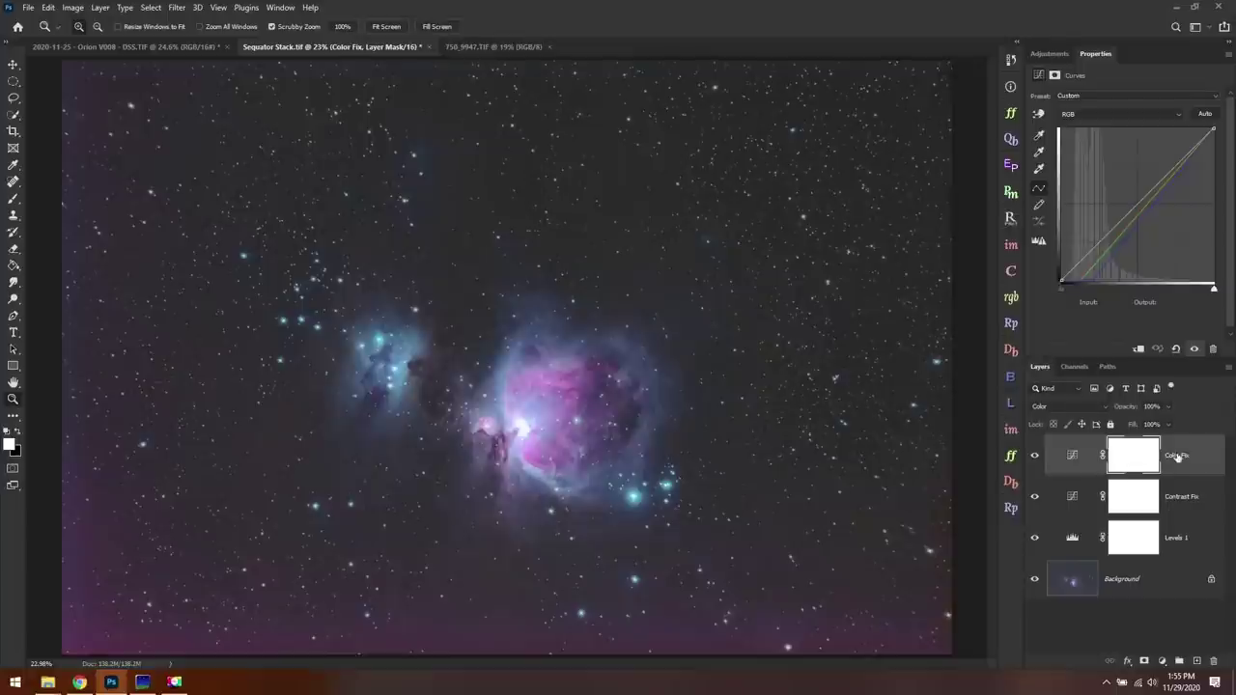
{"action": "left_click", "coordinate": [1034, 456]}
{"action": "left_click", "coordinate": [1034, 455]}
Add a new Curves adjustment layer above the Color Fix layer
{"action": "left_click", "coordinate": [1049, 54]}
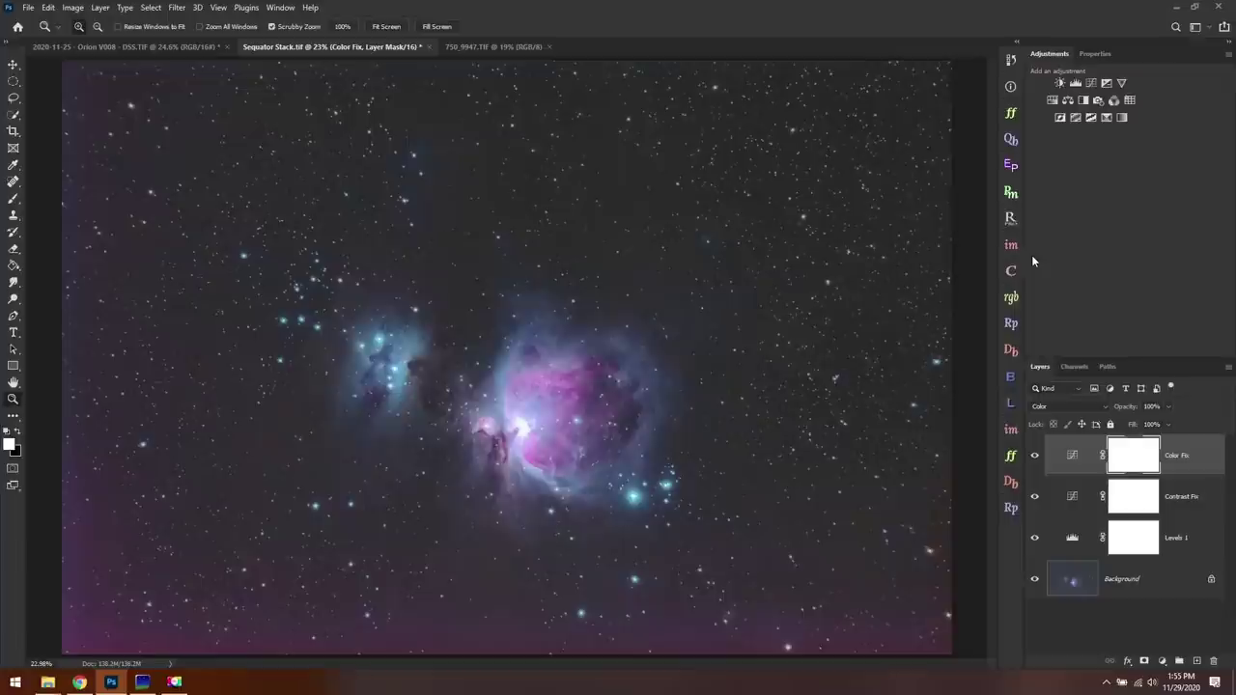
{"action": "left_click_drag", "start_coordinate": [994, 286], "coordinate": [763, 293]}
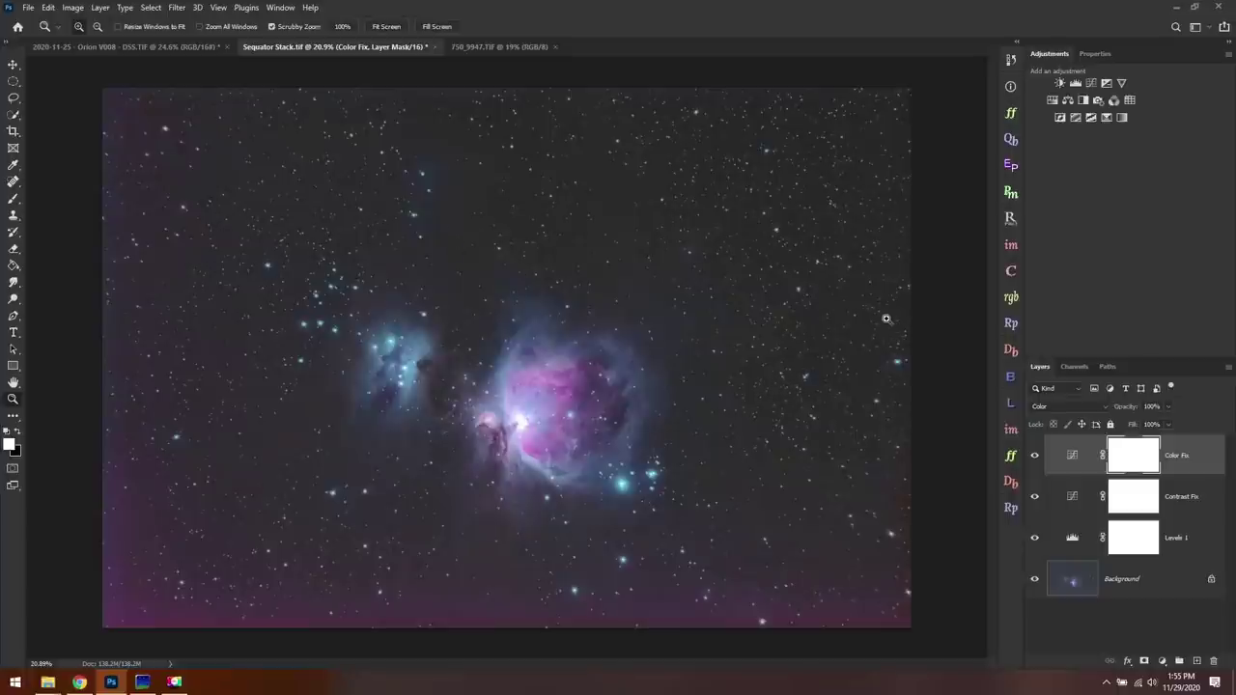
{"action": "left_click", "coordinate": [1091, 84]}
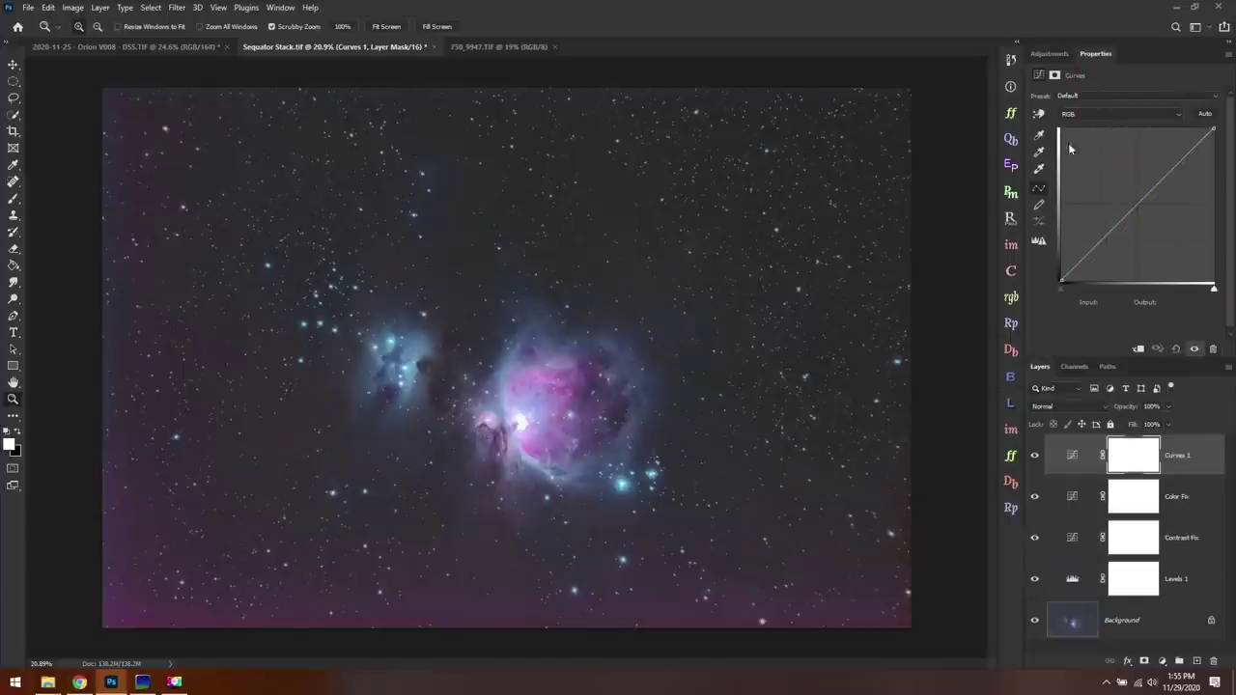
Try the new Curves layer in Luminosity blend mode with black points sampled at several spots in the background sky
{"action": "left_click", "coordinate": [1040, 136]}
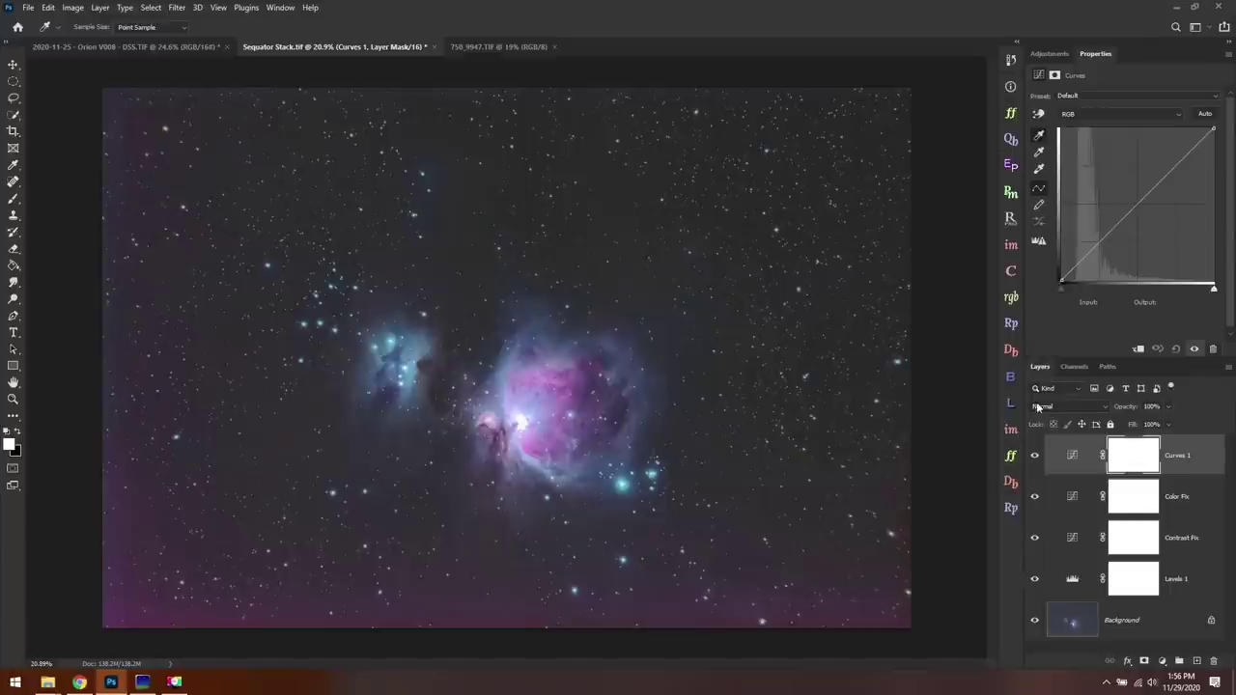
{"action": "left_click", "coordinate": [1068, 408]}
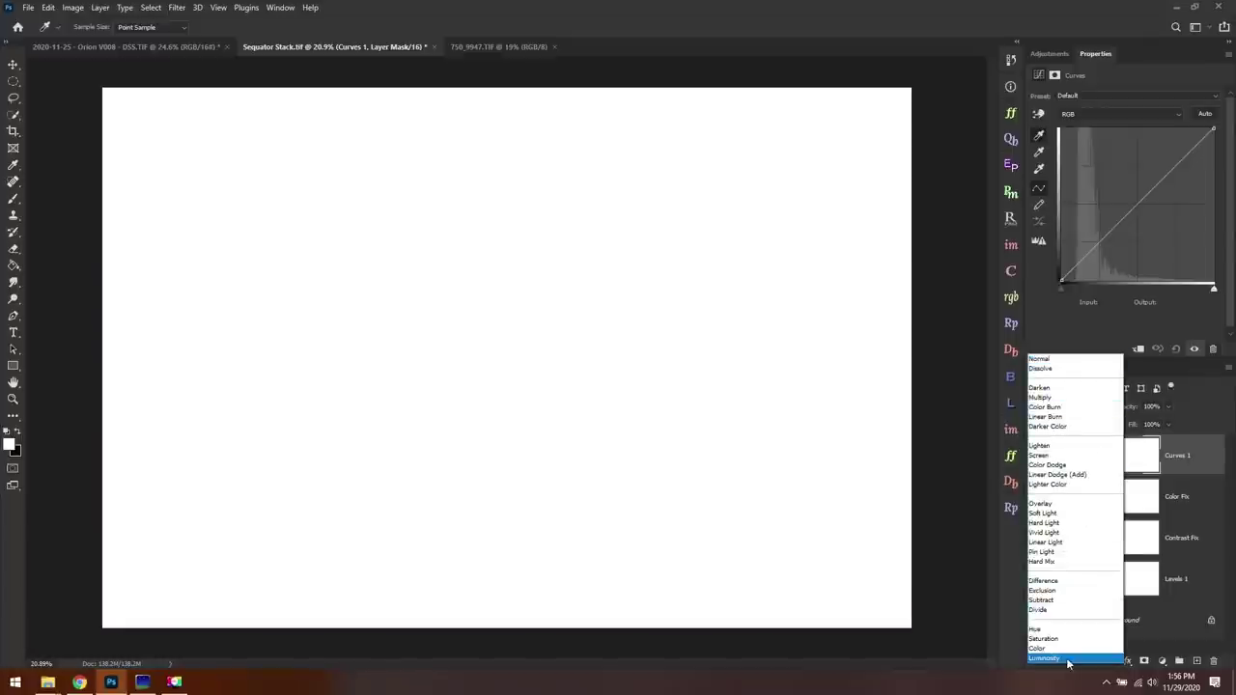
{"action": "left_click", "coordinate": [1068, 660]}
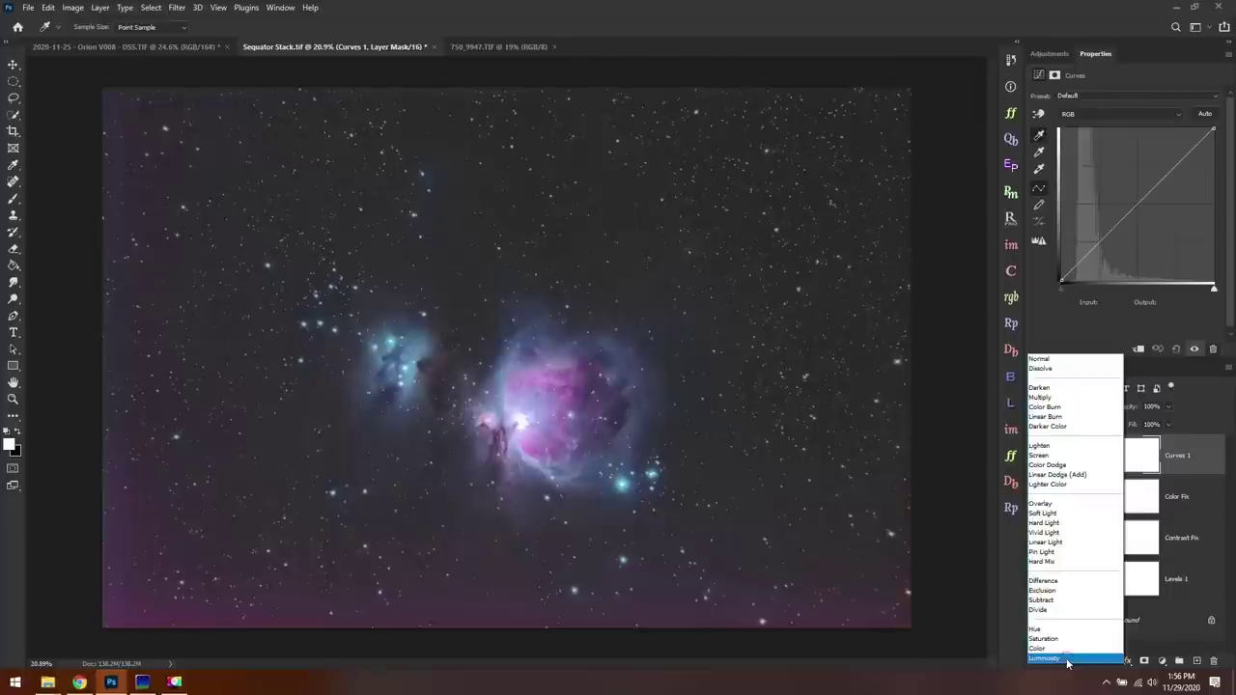
{"action": "key", "text": "z"}
{"action": "left_click", "coordinate": [1038, 138]}
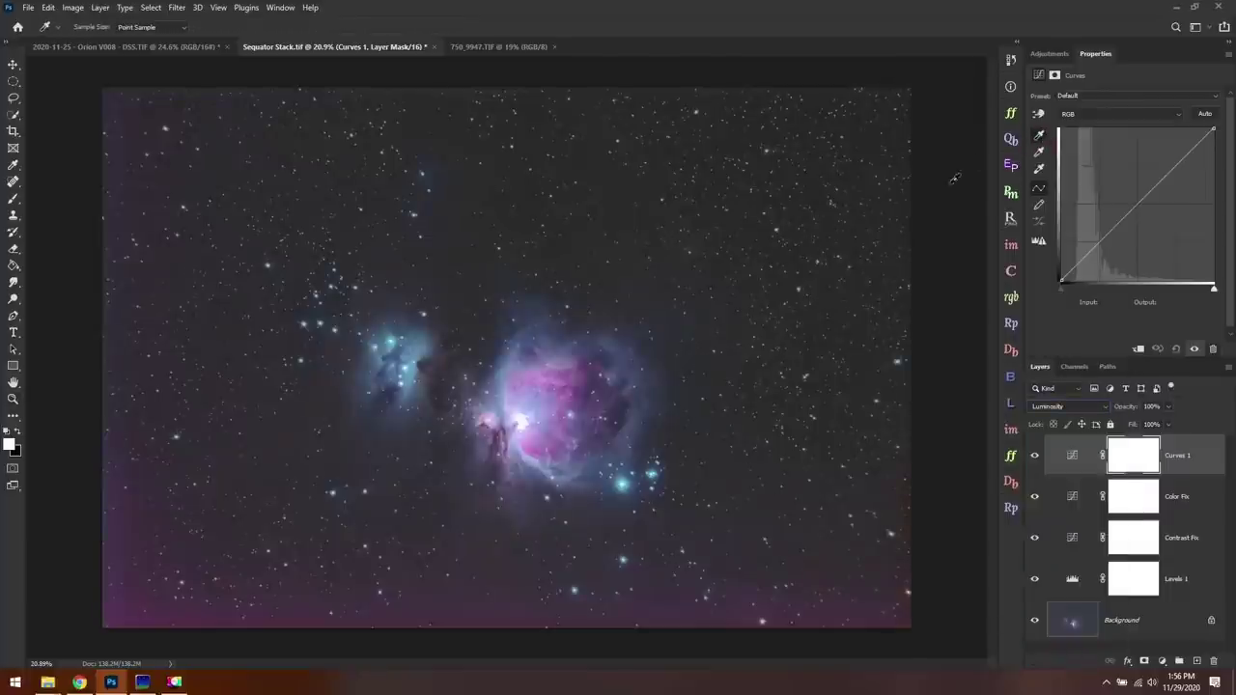
{"action": "left_click", "coordinate": [676, 319]}
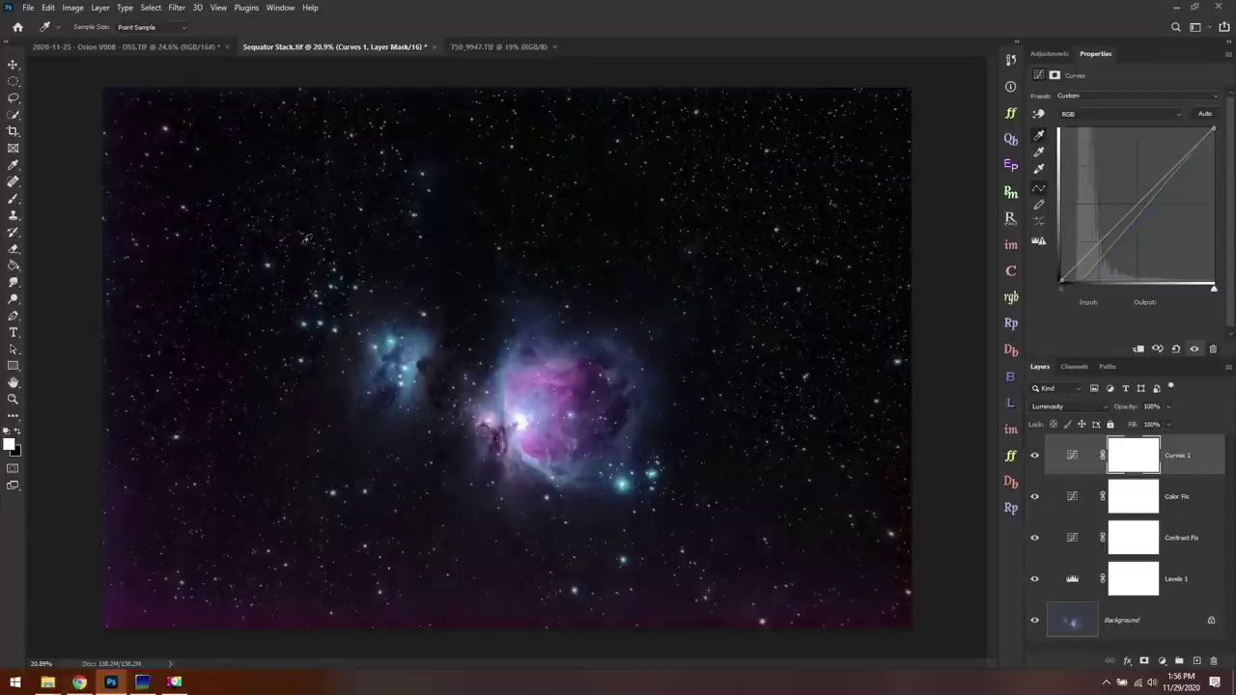
{"action": "left_click", "coordinate": [218, 159]}
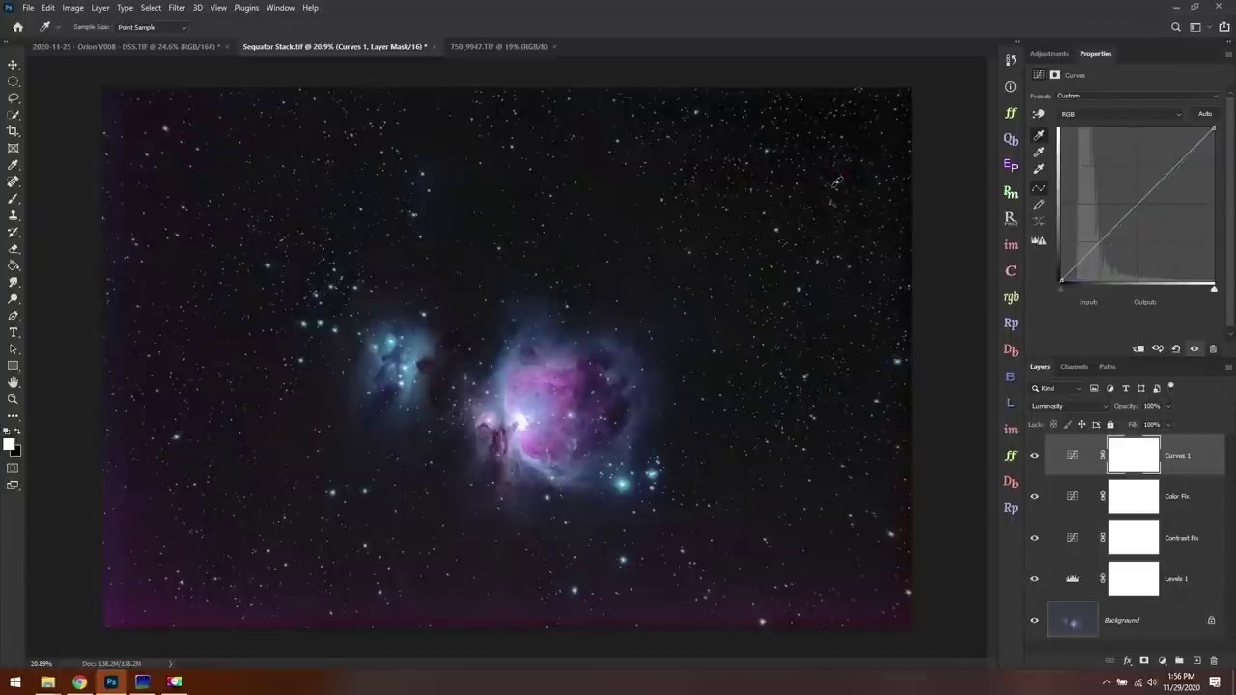
{"action": "left_click", "coordinate": [829, 492]}
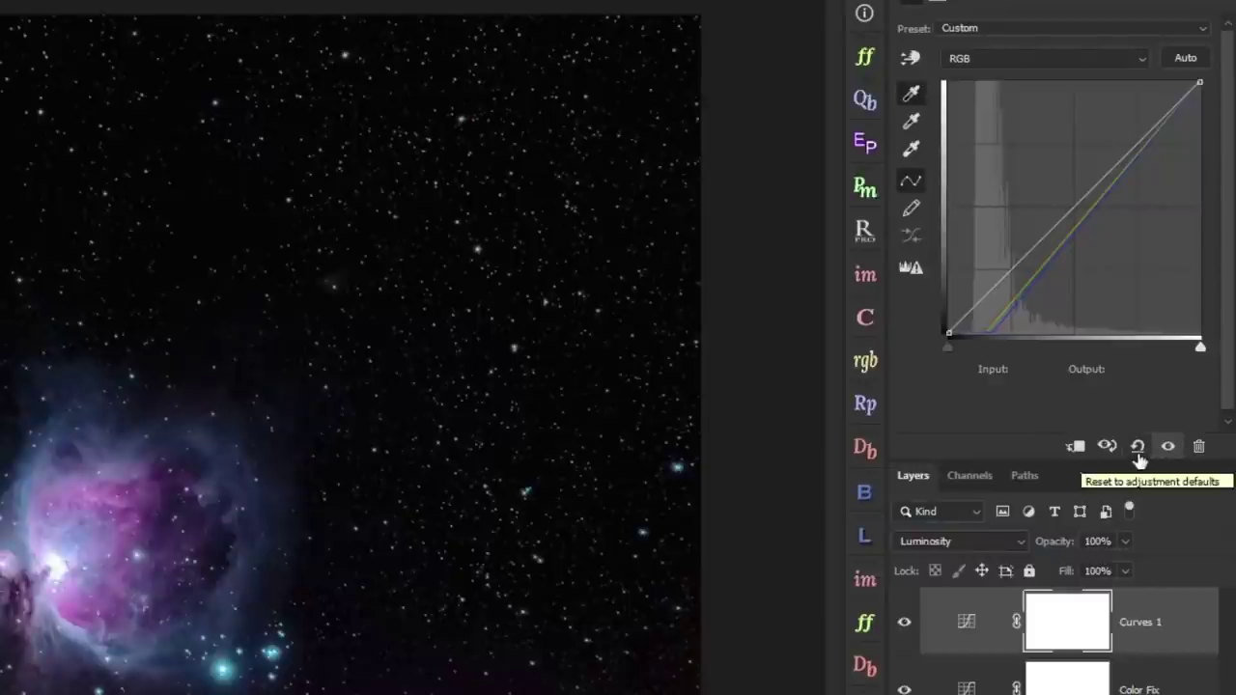
Reset the new Curves adjustment to its defaults and return its blend mode to Normal
{"action": "left_click", "coordinate": [1137, 447]}
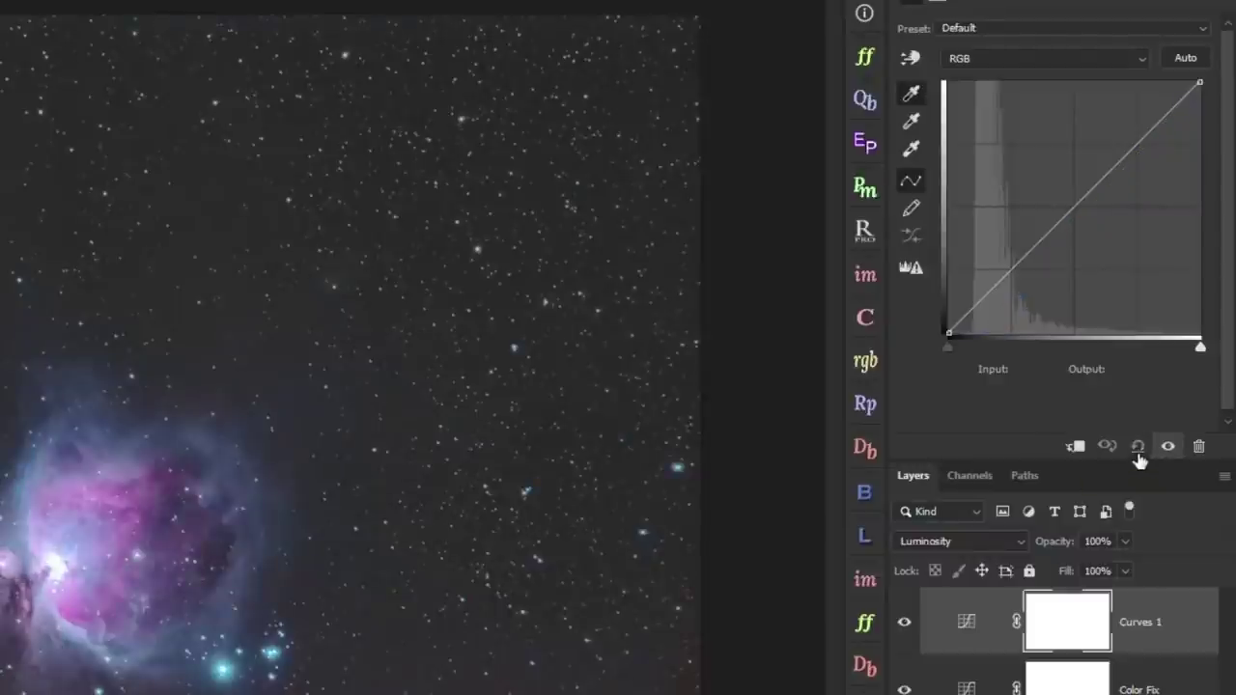
{"action": "left_click", "coordinate": [979, 542]}
{"action": "left_click", "coordinate": [953, 475]}
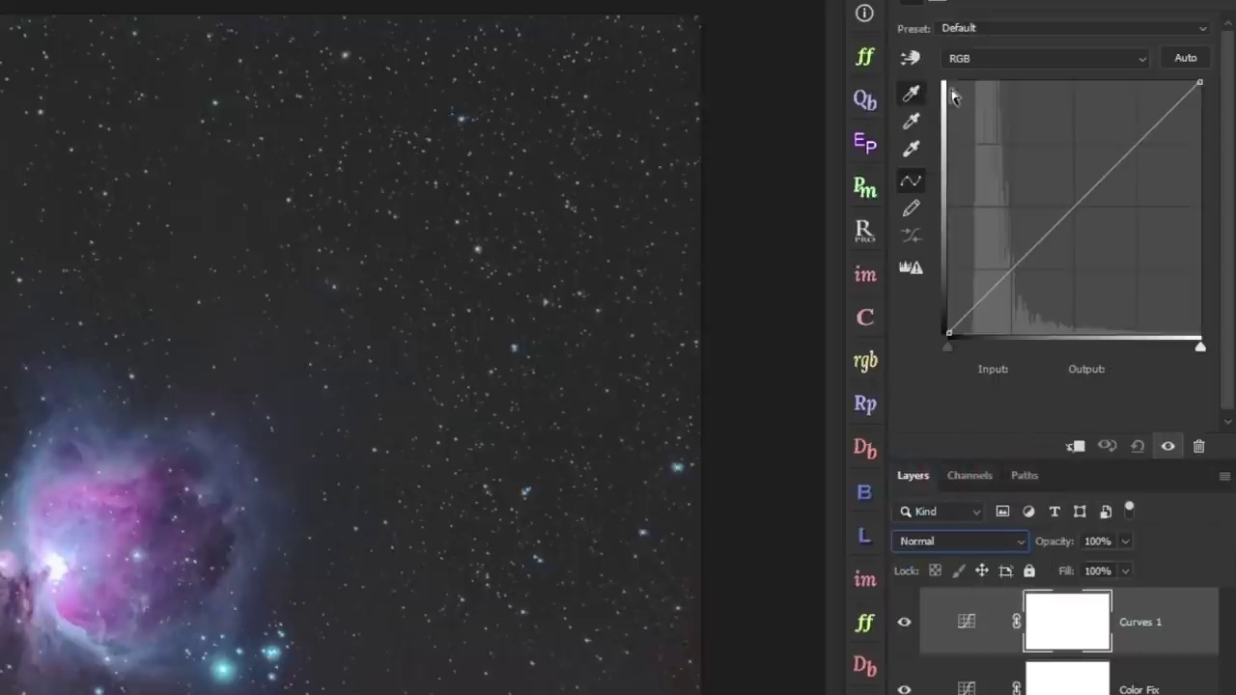
Darken the background sky above the large nebula on the new Curves layer, using the on-image adjustment tool
{"action": "left_click", "coordinate": [915, 57]}
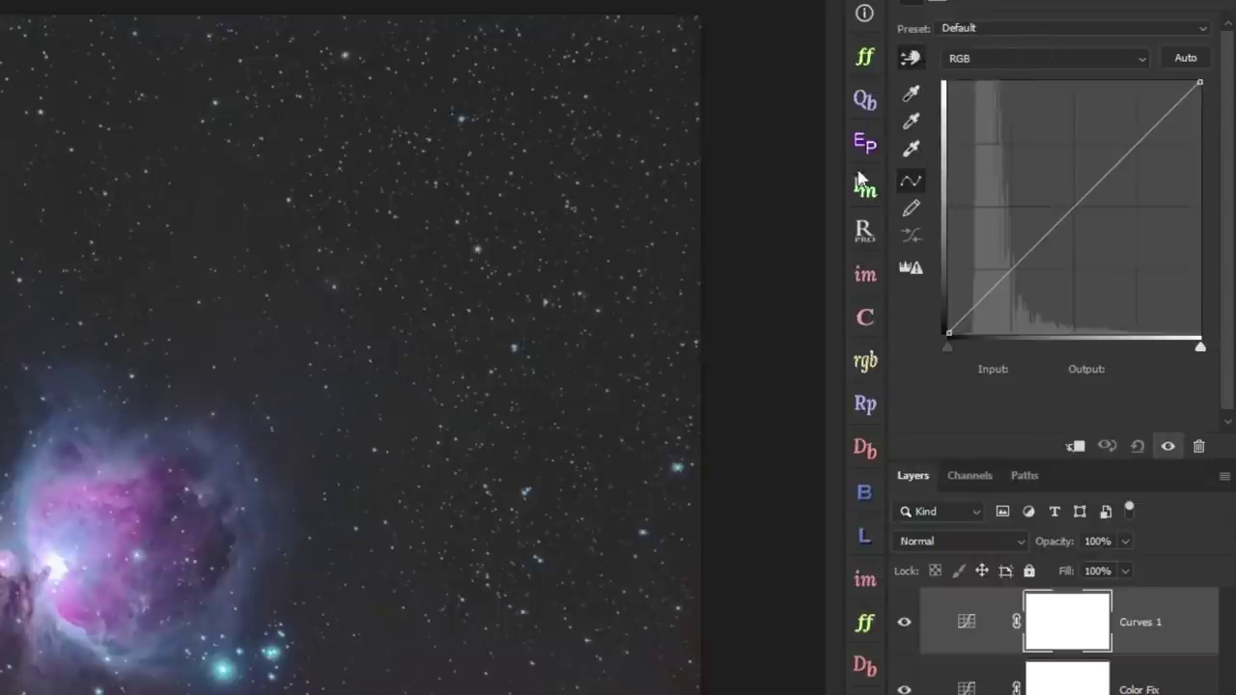
{"action": "scroll", "coordinate": [237, 143], "scroll_direction": "up", "scroll_amount": 1}
{"action": "scroll", "coordinate": [266, 135], "scroll_direction": "up", "scroll_amount": 3}
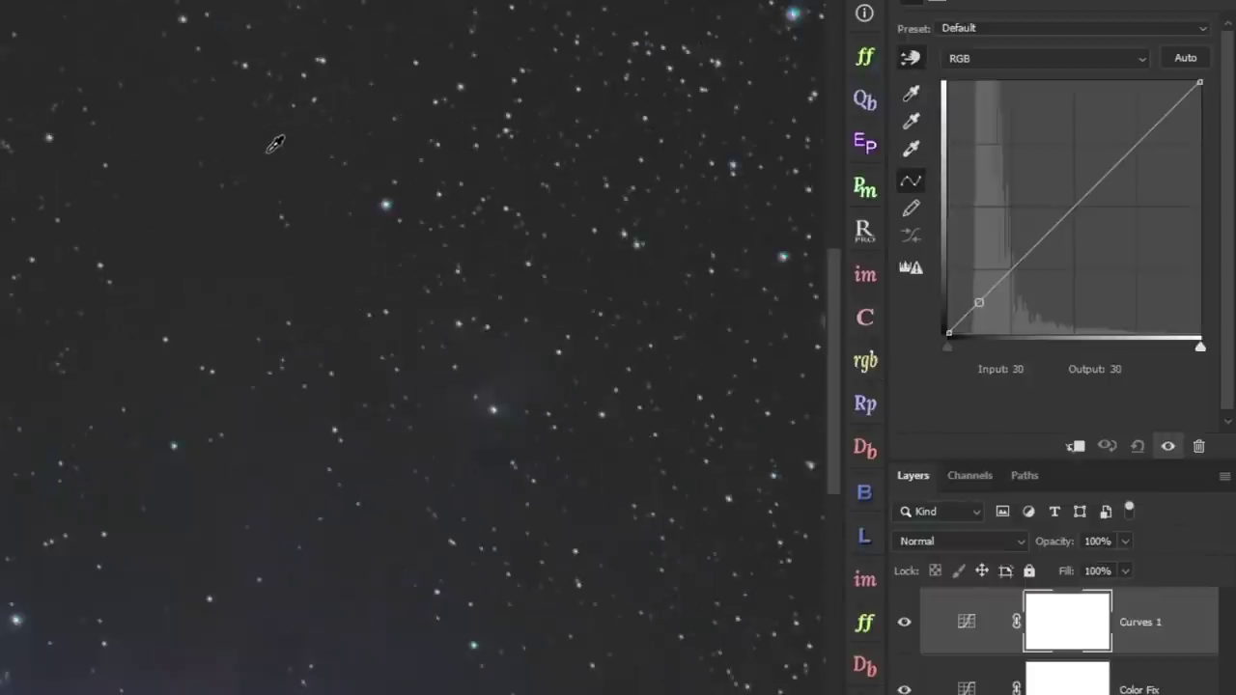
{"action": "left_click", "coordinate": [232, 265]}
{"action": "left_click_drag", "start_coordinate": [230, 276], "coordinate": [236, 289]}
{"action": "scroll", "coordinate": [248, 291], "scroll_direction": "down", "scroll_amount": 4}
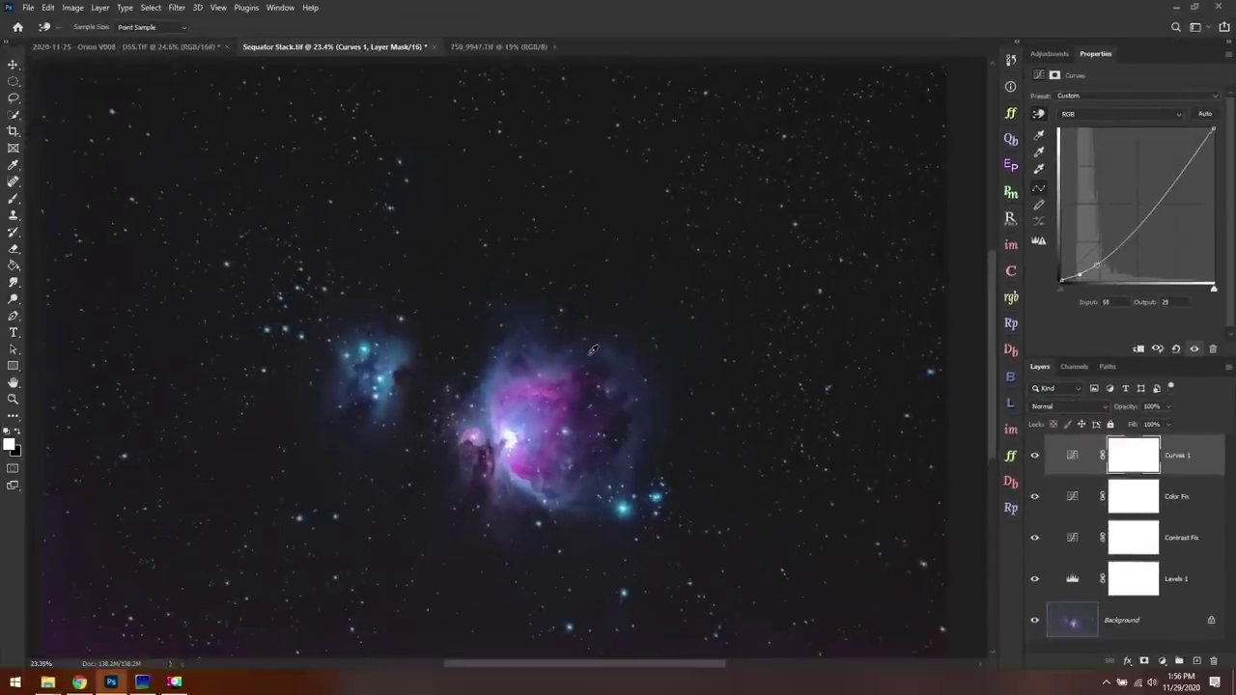
Brighten the nebula tones with the on-image adjustment tool and fine-tune the resulting point slightly upward on the curve
{"action": "scroll", "coordinate": [533, 312], "scroll_direction": "up", "scroll_amount": 2}
{"action": "scroll", "coordinate": [483, 333], "scroll_direction": "up", "scroll_amount": 2}
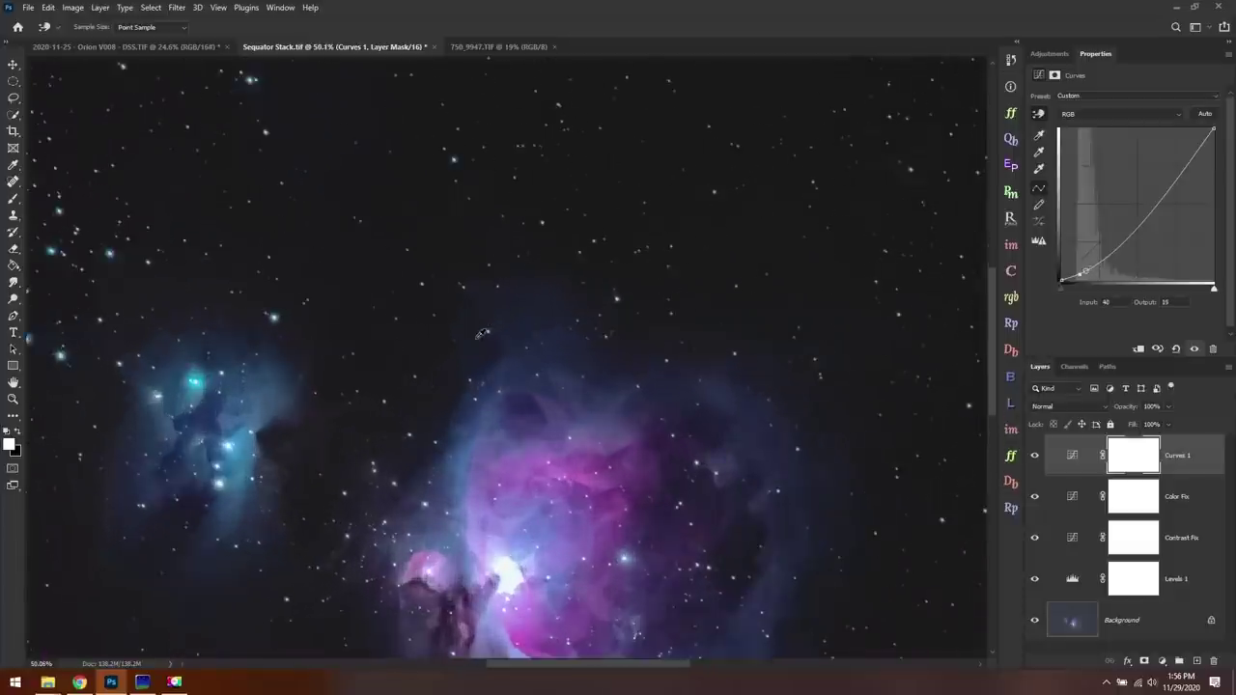
{"action": "left_click_drag", "start_coordinate": [266, 447], "coordinate": [265, 434]}
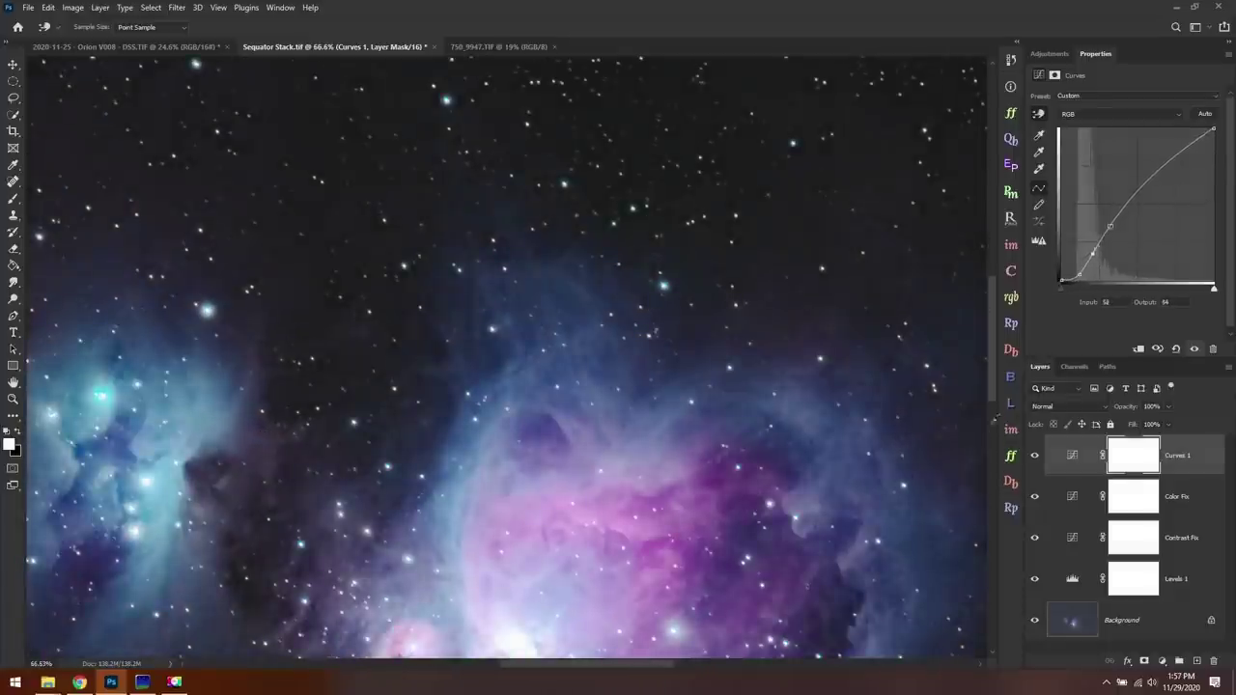
{"action": "scroll", "coordinate": [600, 526], "scroll_direction": "down", "scroll_amount": 2}
{"action": "scroll", "coordinate": [599, 547], "scroll_direction": "down", "scroll_amount": 2}
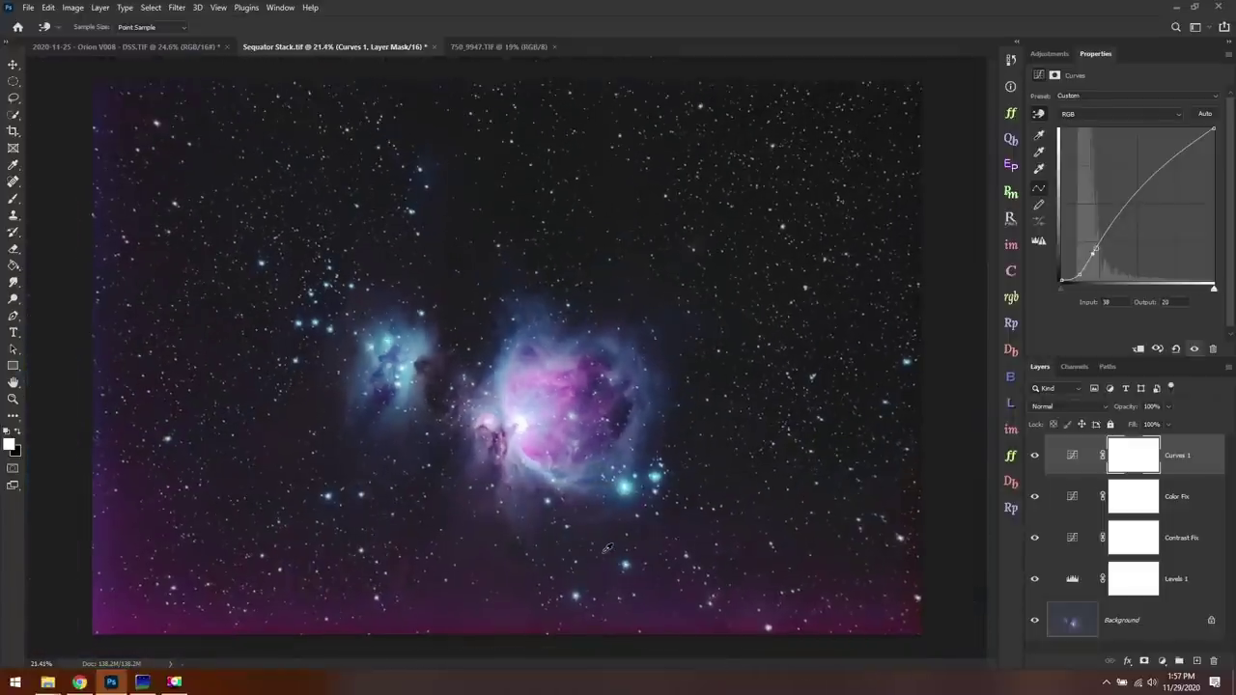
{"action": "left_click_drag", "start_coordinate": [1092, 254], "coordinate": [1096, 247]}
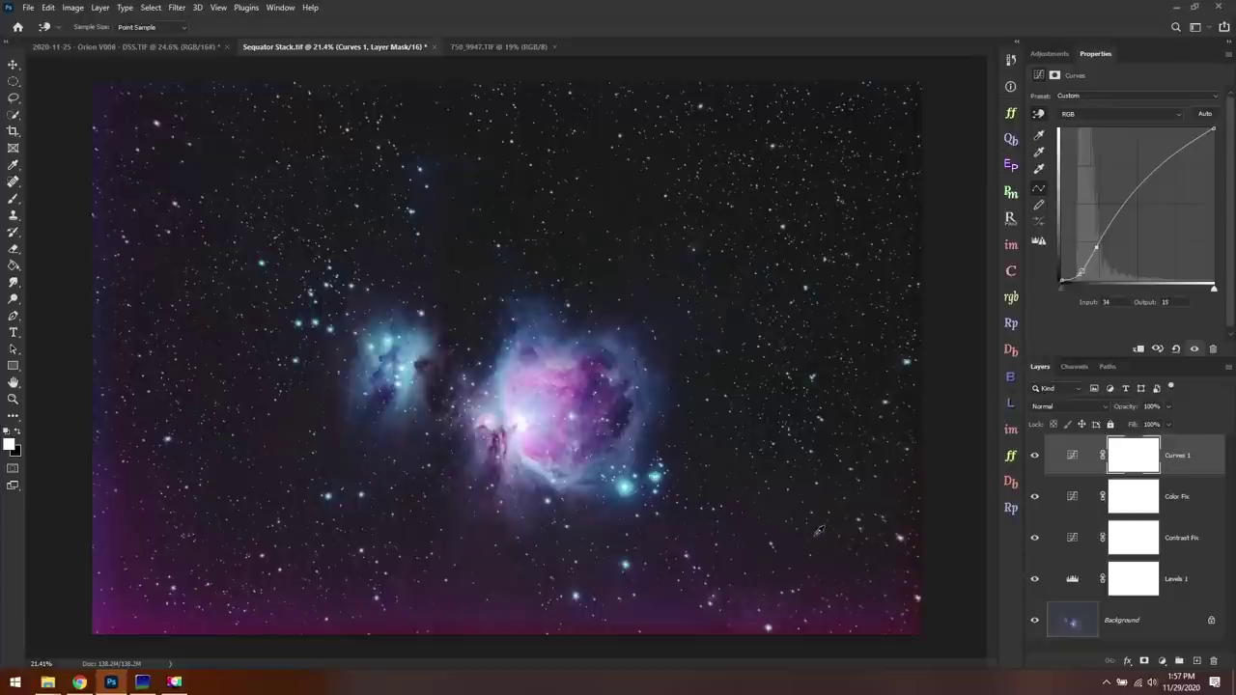
Examine the nebula's lower edge up close and compare the image with the new Curves layer hidden and shown
{"action": "scroll", "coordinate": [576, 526], "scroll_direction": "up", "scroll_amount": 3}
{"action": "scroll", "coordinate": [596, 518], "scroll_direction": "up", "scroll_amount": 3}
{"action": "scroll", "coordinate": [589, 488], "scroll_direction": "up", "scroll_amount": 2}
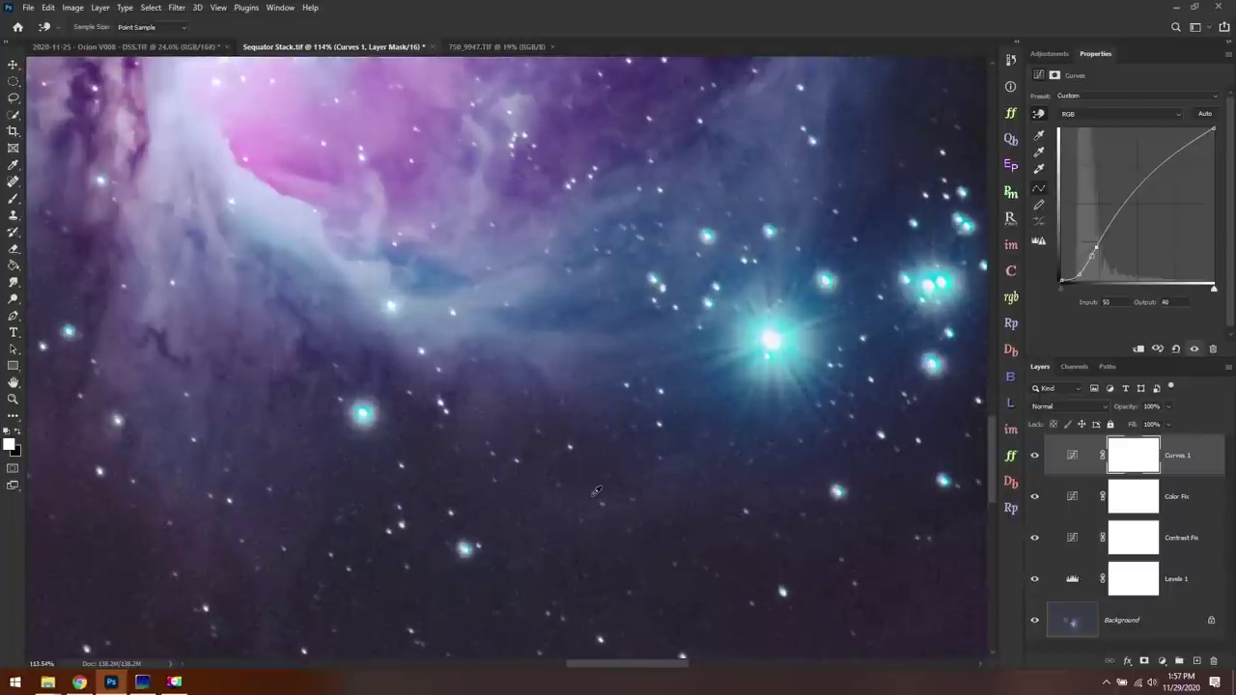
{"action": "scroll", "coordinate": [597, 483], "scroll_direction": "down", "scroll_amount": 8}
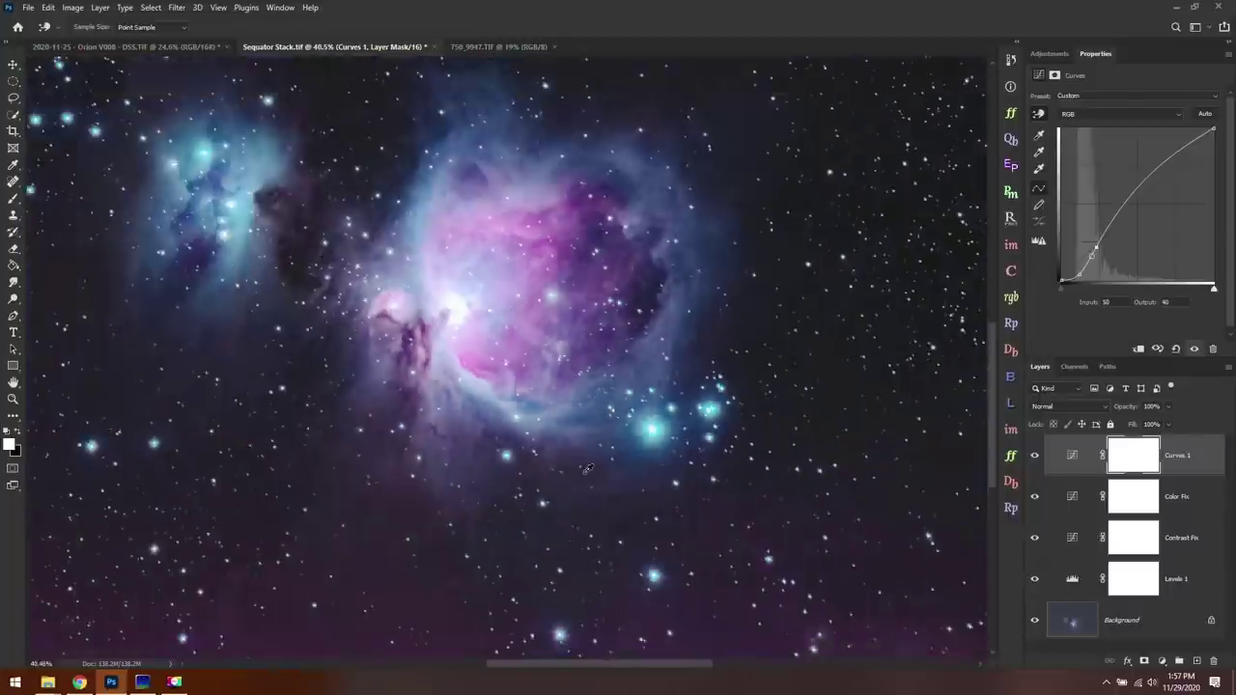
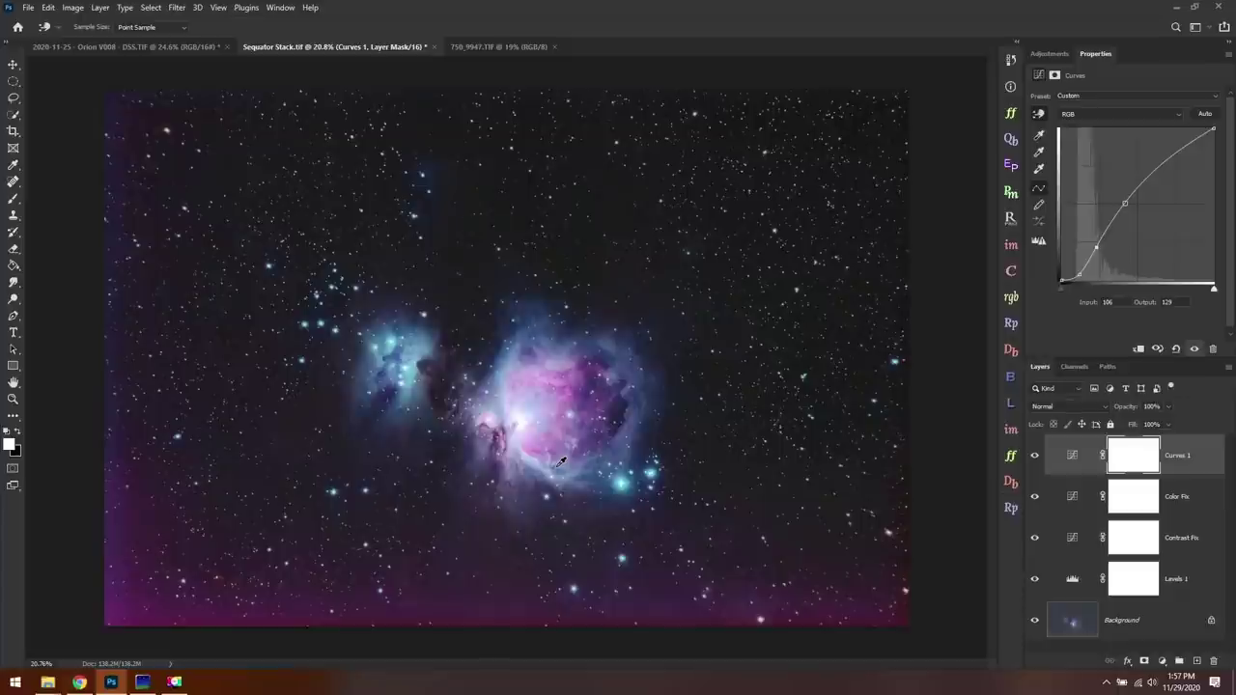
{"action": "left_click", "coordinate": [1034, 456]}
{"action": "left_click", "coordinate": [1035, 457]}
Crop the image at its original aspect ratio, trimming the purple-tinted borders around the two nebulae
{"action": "left_click", "coordinate": [14, 132]}
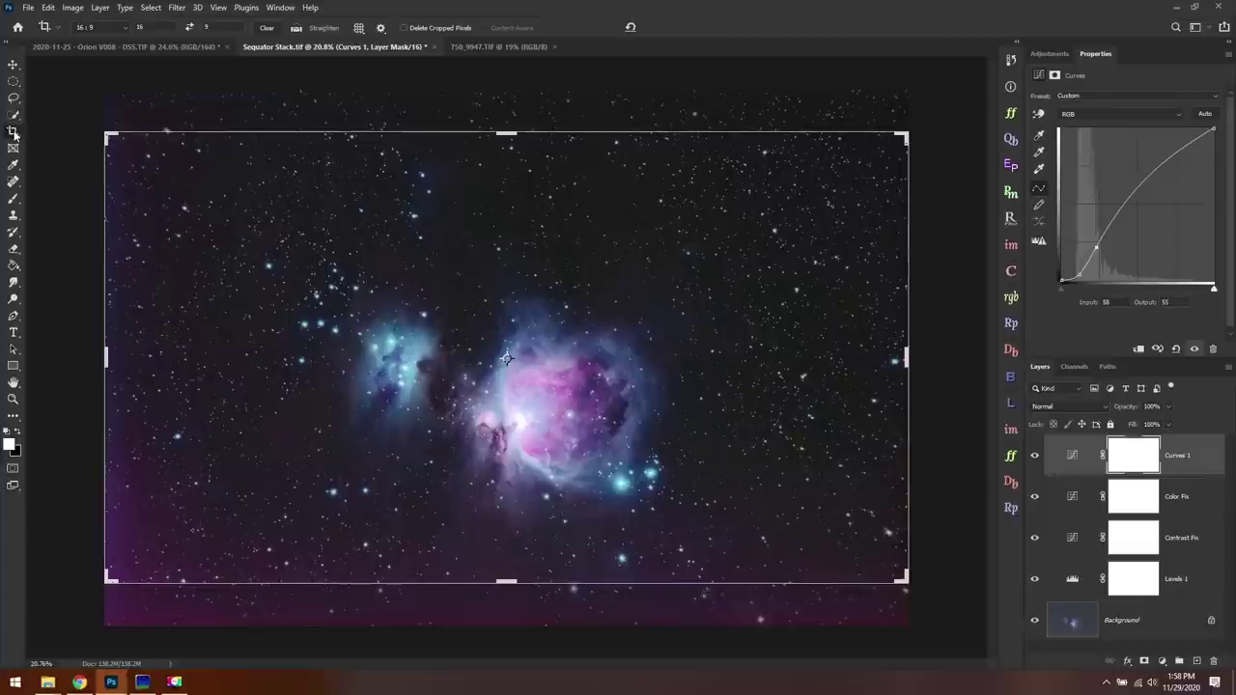
{"action": "left_click", "coordinate": [106, 31]}
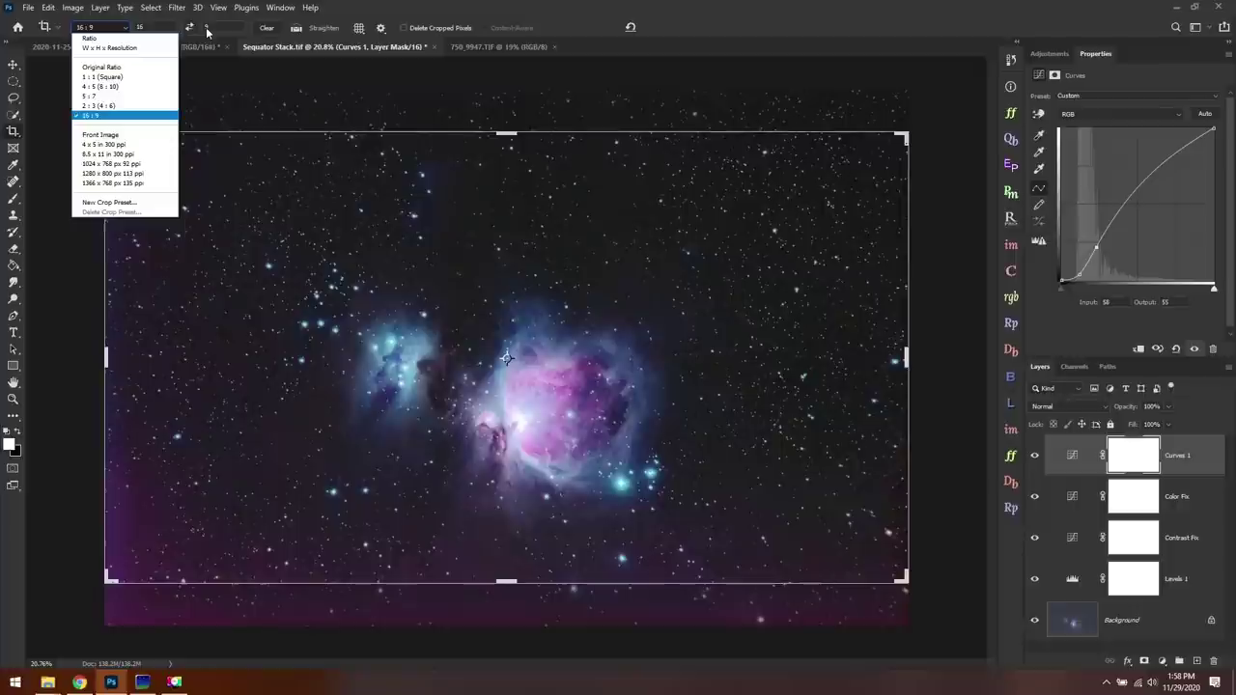
{"action": "left_click", "coordinate": [128, 68]}
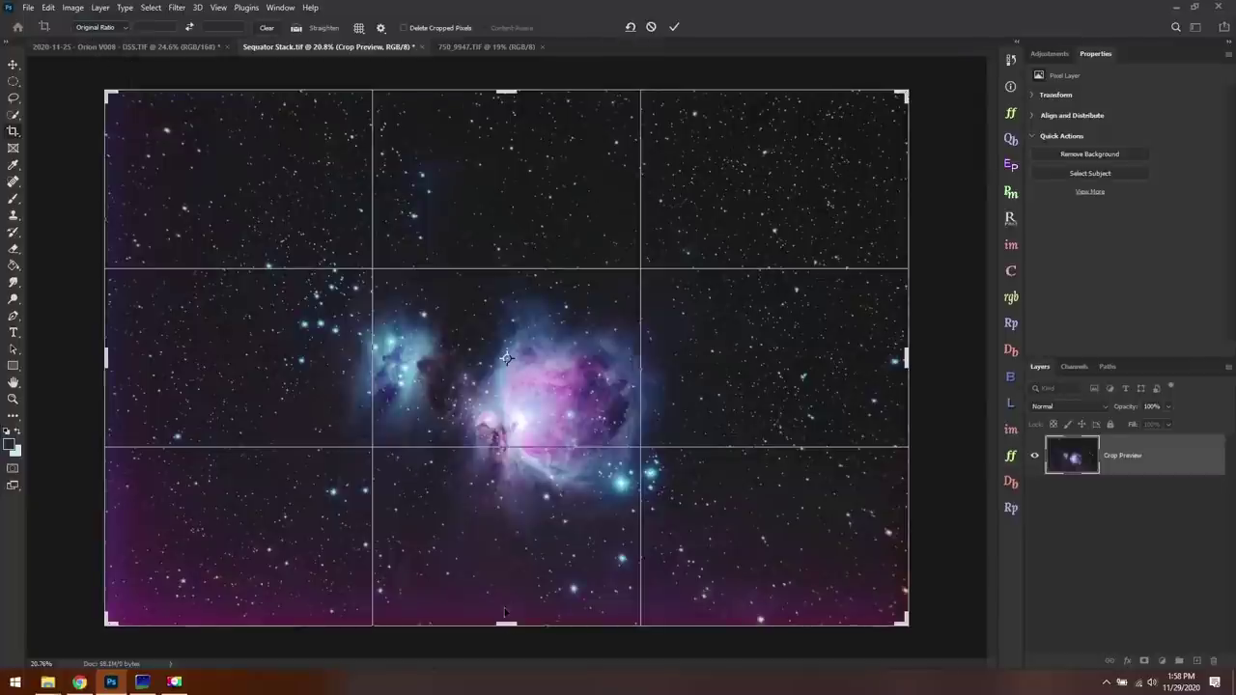
{"action": "left_click_drag", "start_coordinate": [506, 627], "coordinate": [498, 618]}
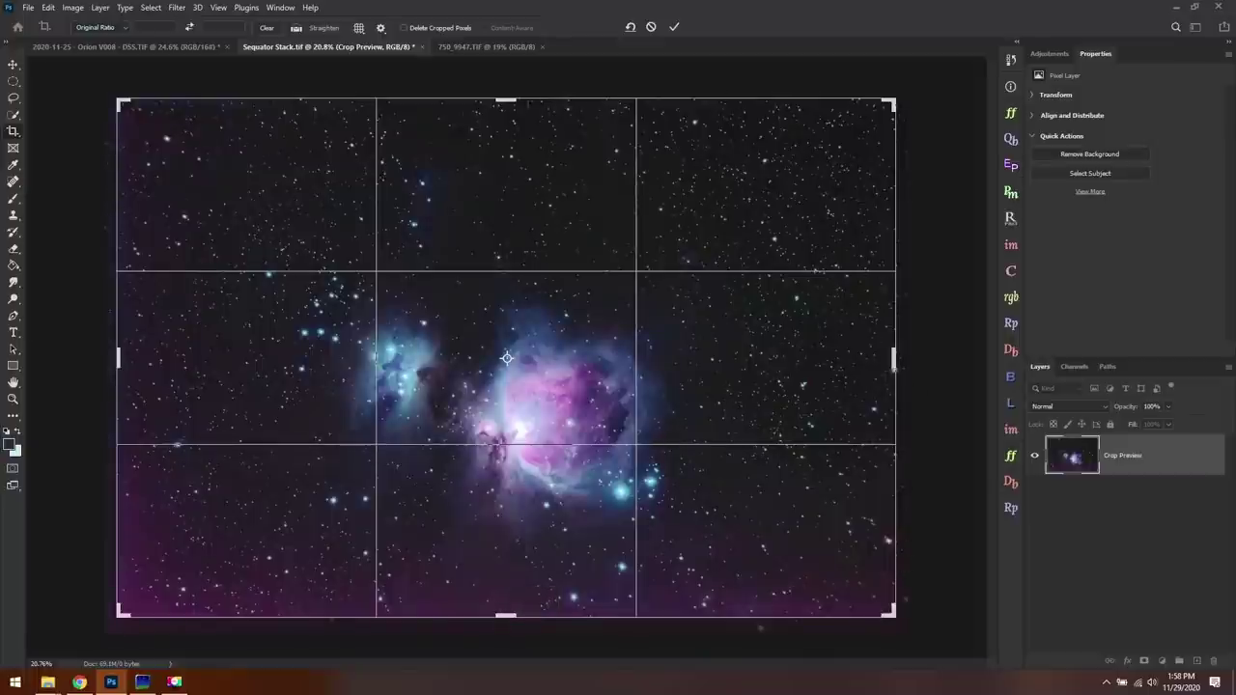
{"action": "left_click_drag", "start_coordinate": [509, 101], "coordinate": [512, 108]}
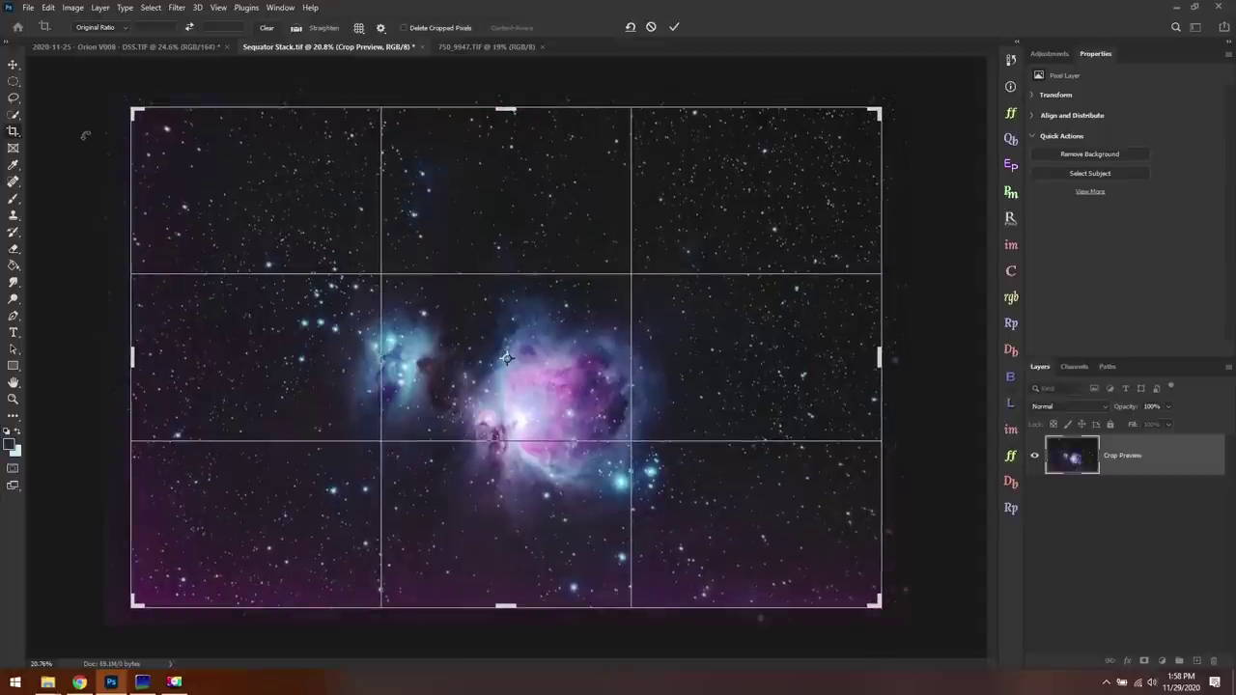
{"action": "left_click_drag", "start_coordinate": [129, 356], "coordinate": [154, 357]}
{"action": "left_click_drag", "start_coordinate": [859, 124], "coordinate": [840, 137]}
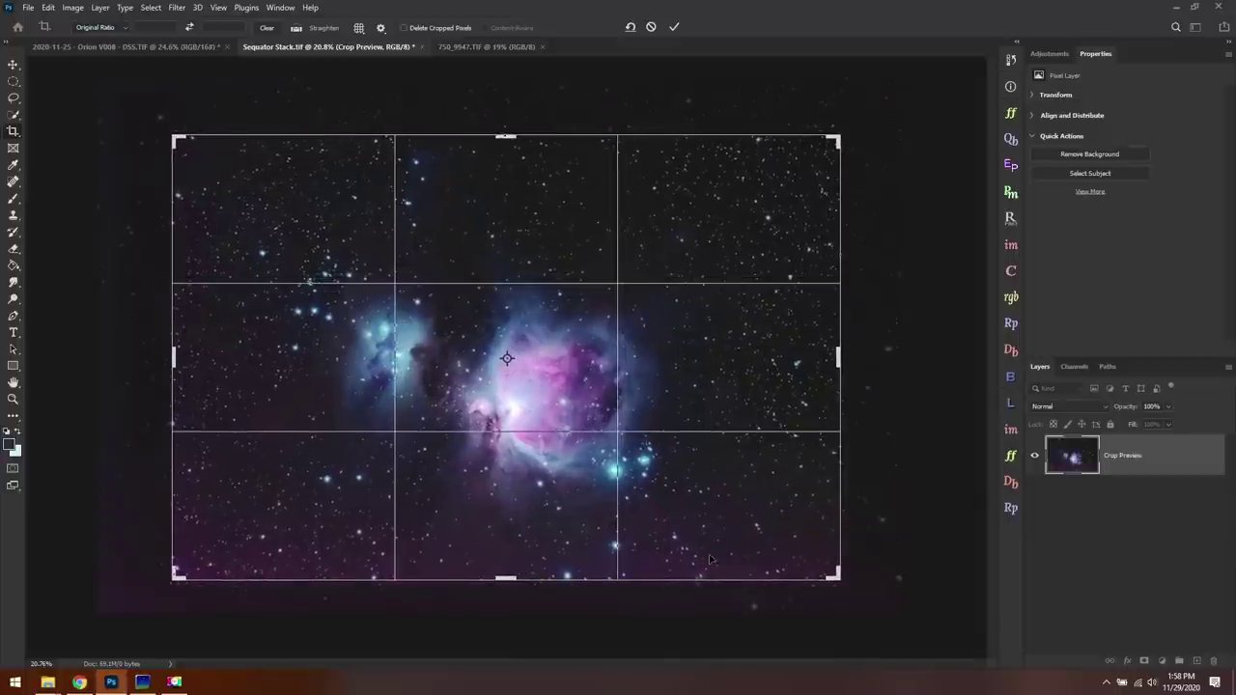
{"action": "left_click_drag", "start_coordinate": [842, 582], "coordinate": [834, 575]}
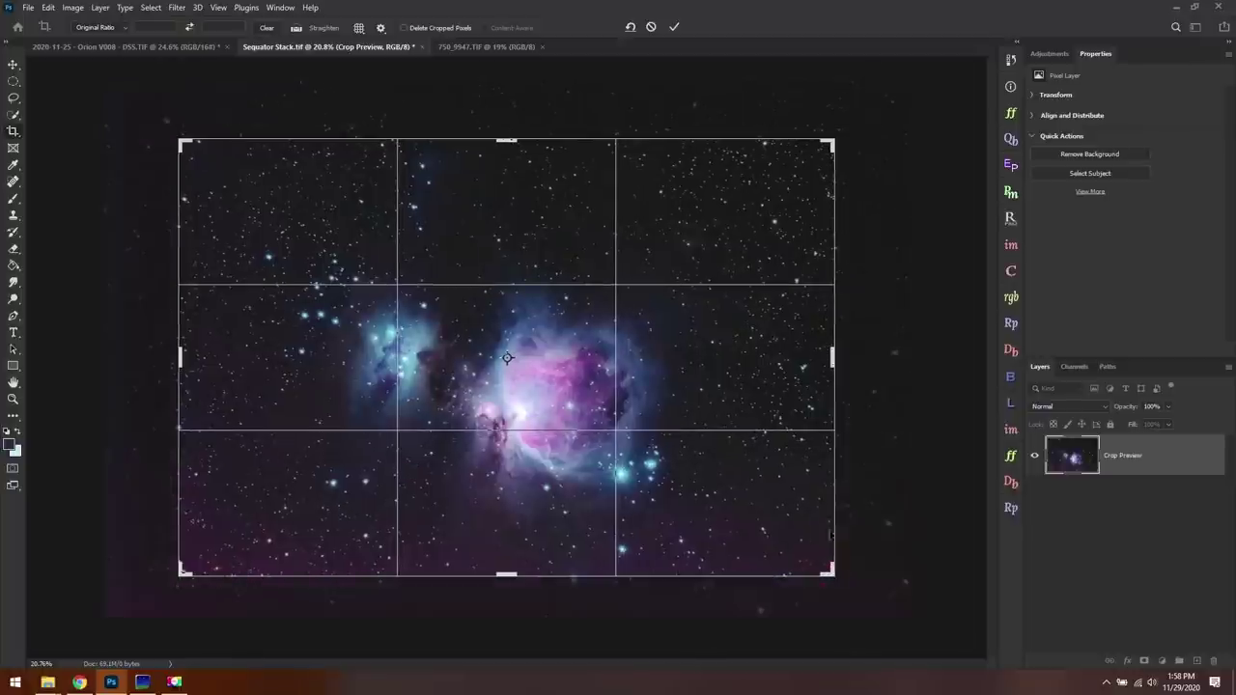
{"action": "left_click", "coordinate": [674, 27]}
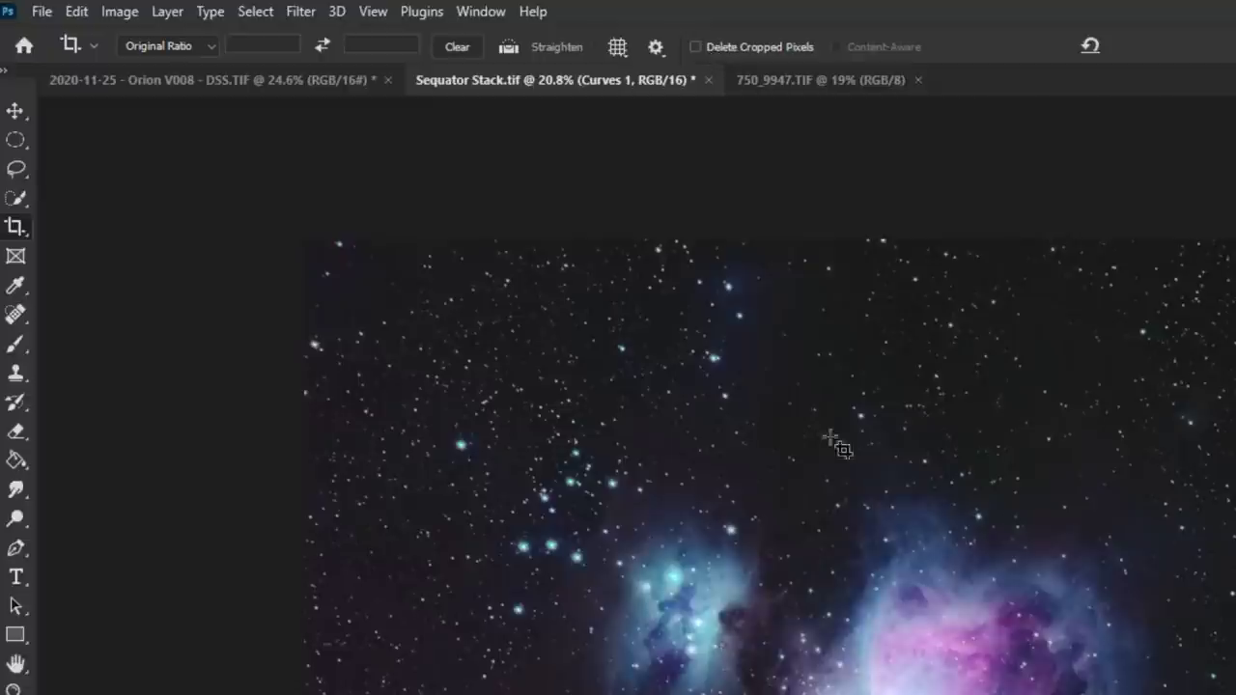
Reopen the crop, shift the image slightly within the frame, tighten the frame and apply it
{"action": "left_click", "coordinate": [859, 497]}
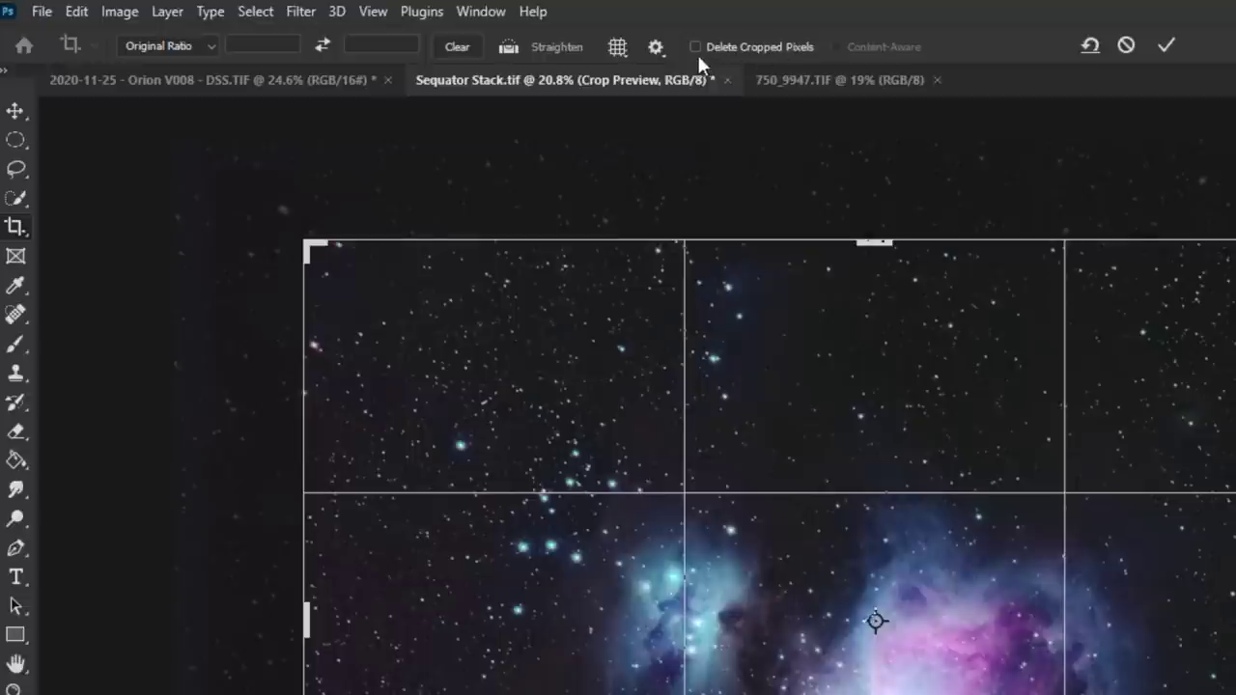
{"action": "mouse_move", "coordinate": [851, 507]}
{"action": "left_mouse_down"}
{"action": "mouse_move", "coordinate": [799, 457]}
{"action": "mouse_move", "coordinate": [840, 505]}
{"action": "left_mouse_up"}
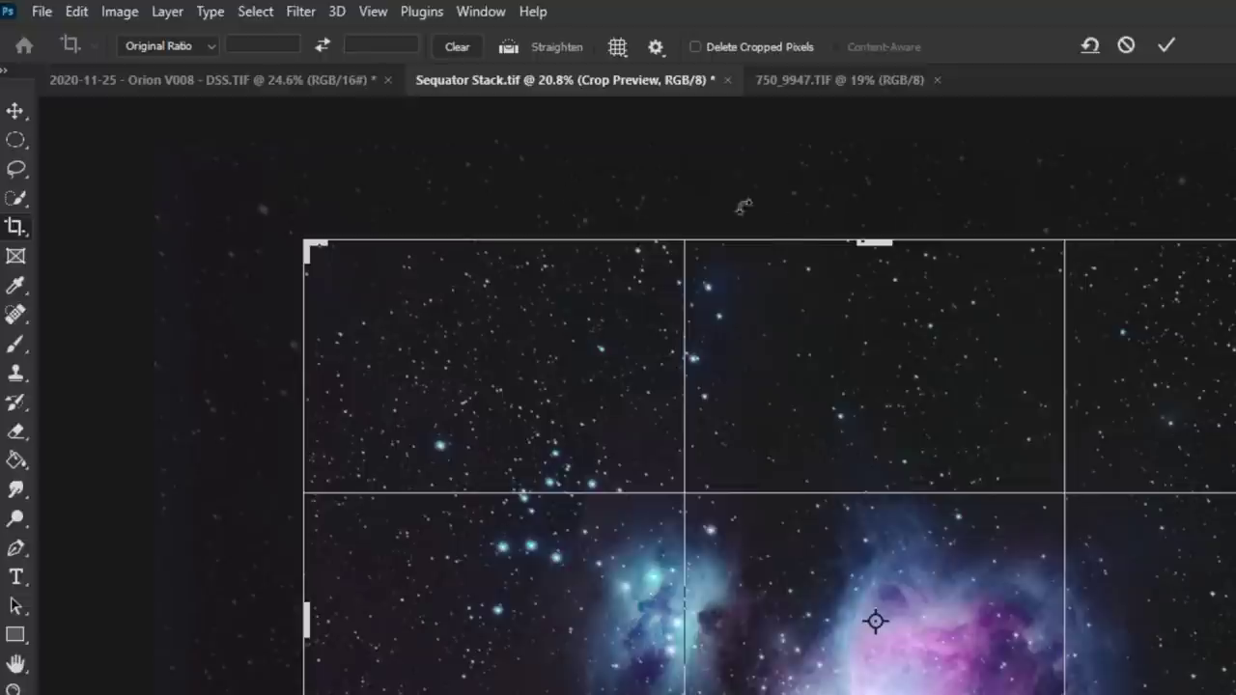
{"action": "left_click_drag", "start_coordinate": [887, 242], "coordinate": [888, 249]}
{"action": "left_click_drag", "start_coordinate": [937, 463], "coordinate": [946, 461]}
{"action": "left_click_drag", "start_coordinate": [1102, 468], "coordinate": [1081, 460]}
{"action": "left_click", "coordinate": [1166, 45]}
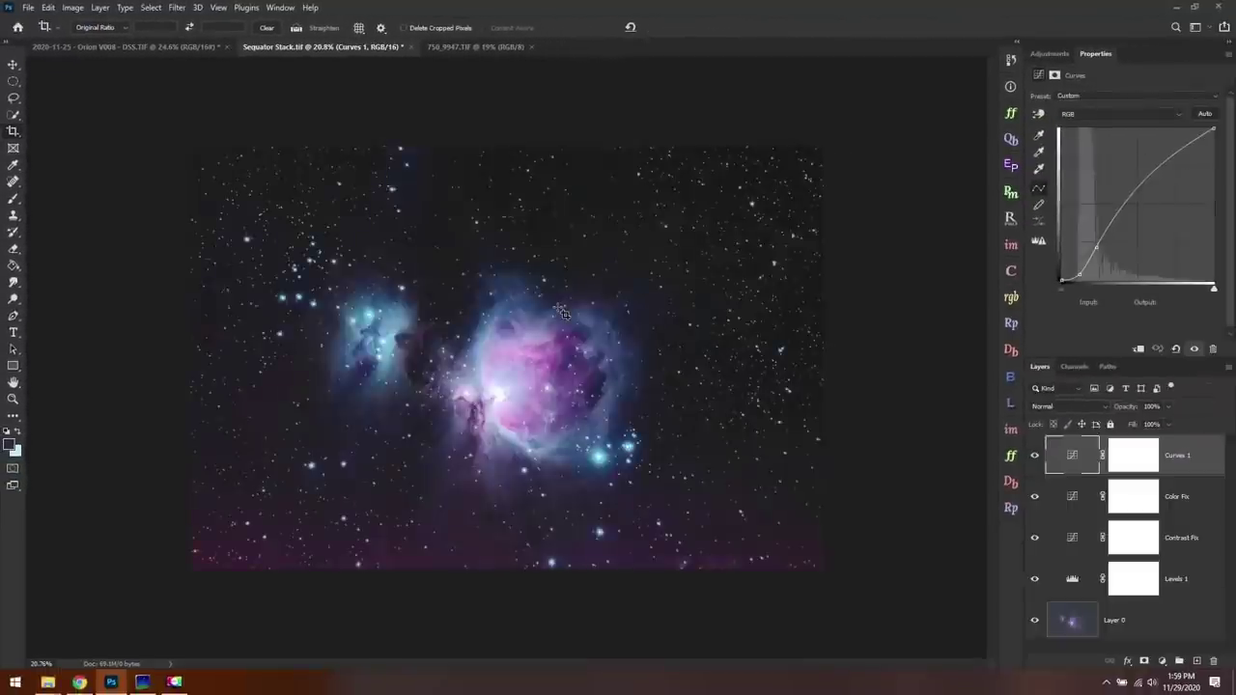
{"action": "key", "text": "ctrl+0"}
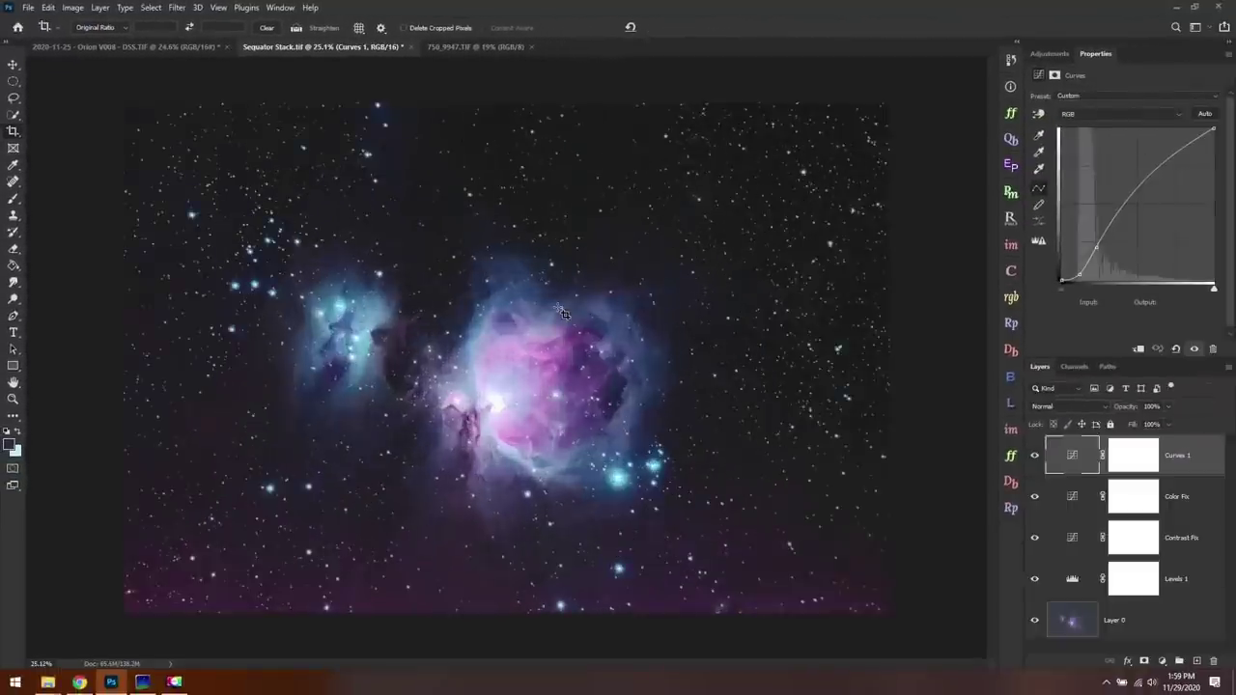
Add a Selective Color adjustment layer and set Cyan to +100% for the Magentas
{"action": "left_click", "coordinate": [1050, 54]}
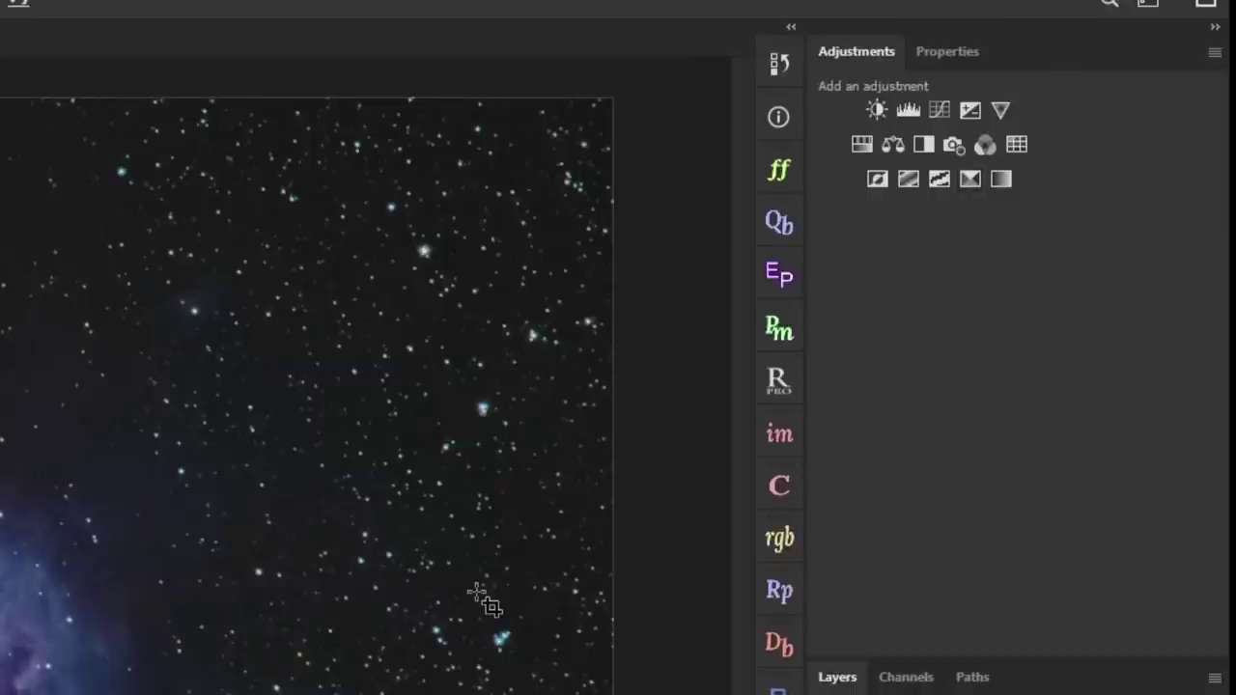
{"action": "left_click", "coordinate": [970, 189]}
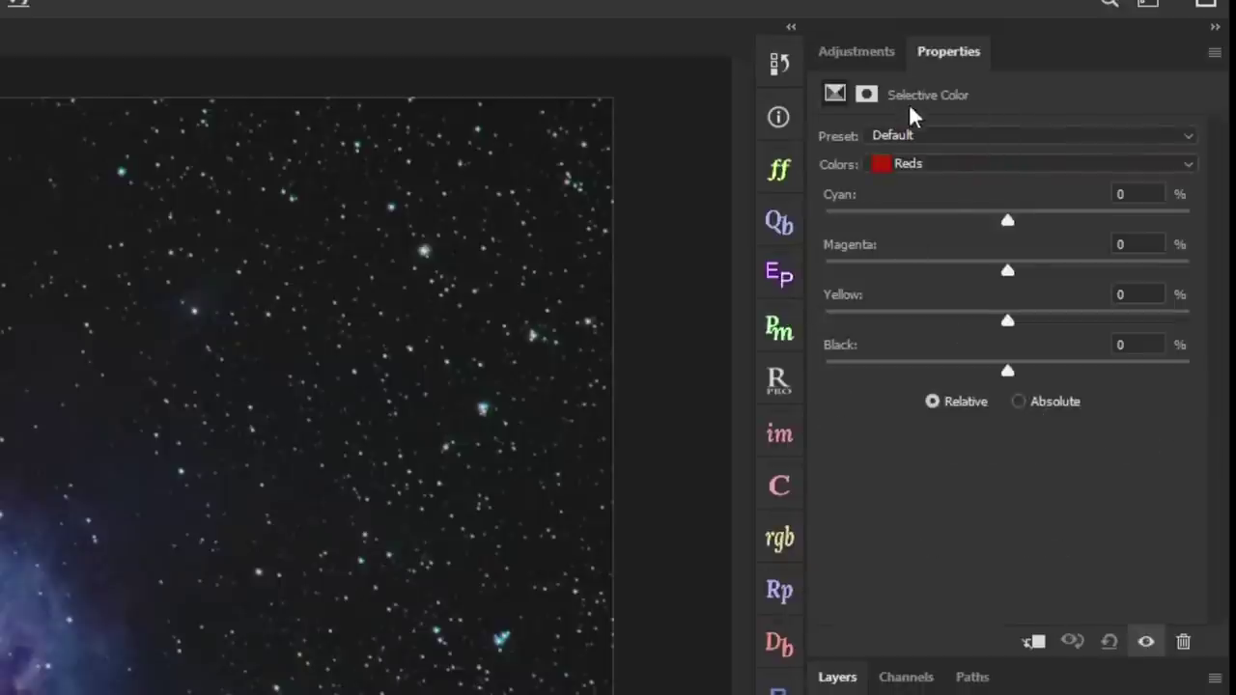
{"action": "left_click", "coordinate": [965, 164]}
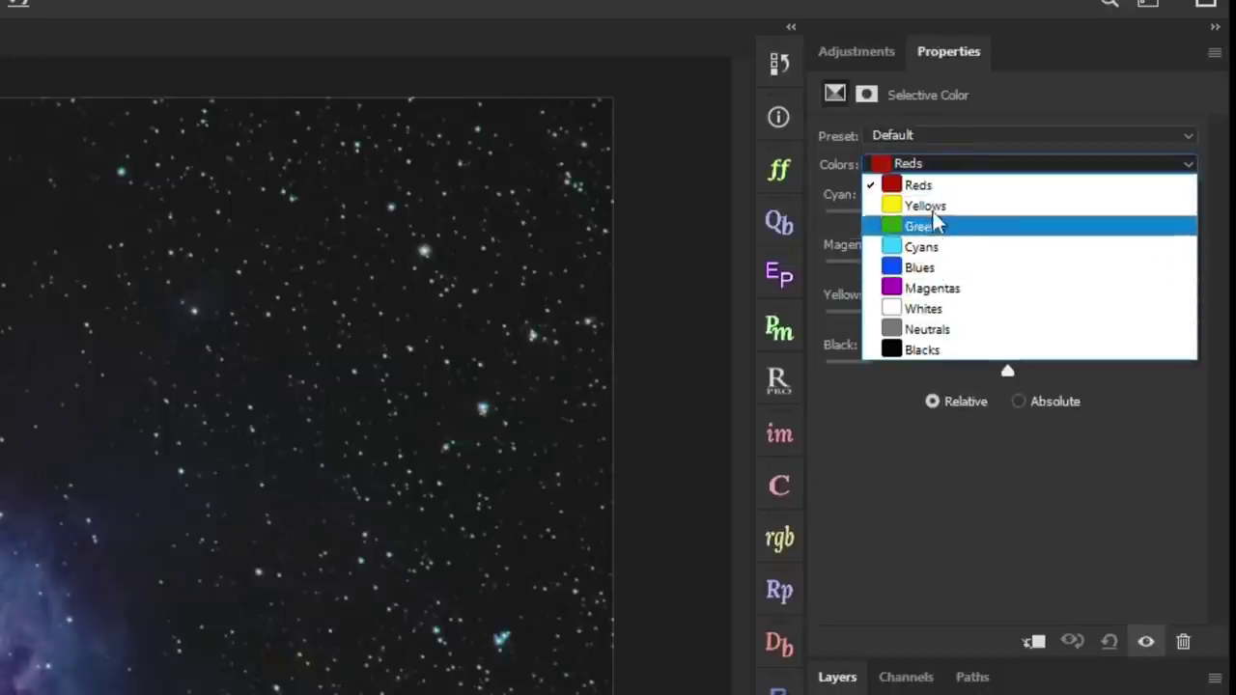
{"action": "left_click", "coordinate": [963, 297]}
{"action": "left_click_drag", "start_coordinate": [1007, 220], "coordinate": [688, 239]}
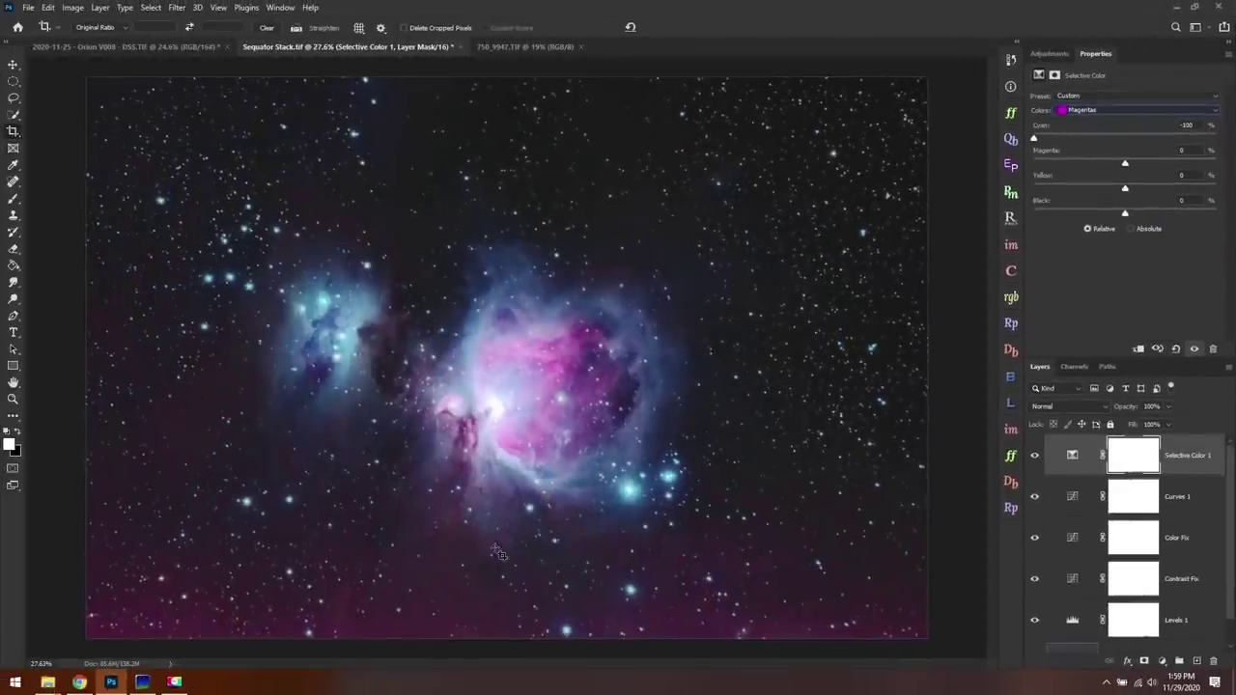
{"action": "left_click_drag", "start_coordinate": [1111, 141], "coordinate": [1214, 138]}
Lower the Magenta amount of the Magentas to -67% in the Selective Color adjustment
{"action": "left_click_drag", "start_coordinate": [1123, 165], "coordinate": [941, 169]}
{"action": "mouse_move", "coordinate": [1060, 163]}
{"action": "left_mouse_down"}
{"action": "mouse_move", "coordinate": [1074, 162]}
{"action": "mouse_move", "coordinate": [1060, 162]}
{"action": "left_mouse_up"}
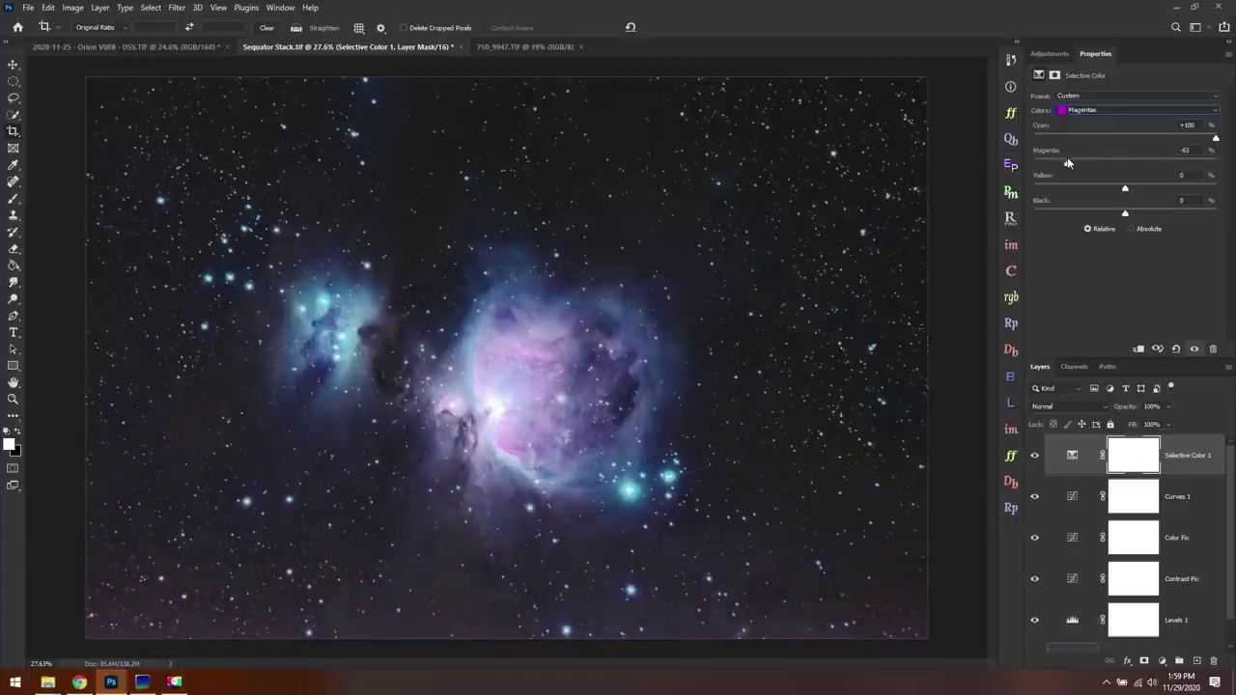
{"action": "left_click_drag", "start_coordinate": [1079, 166], "coordinate": [1033, 162]}
{"action": "left_click", "coordinate": [1063, 166]}
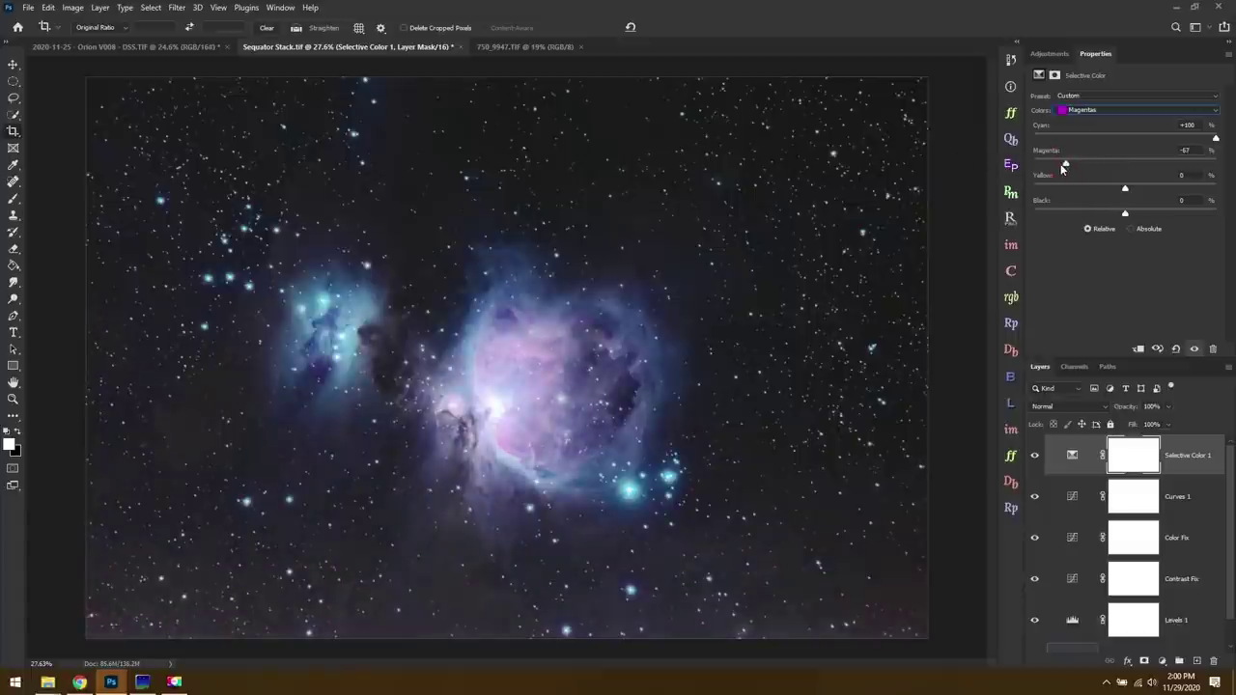
Adjust the Yellow amount of the Magentas, compare with the layer hidden, and raise their Black amount slightly
{"action": "left_click_drag", "start_coordinate": [1127, 187], "coordinate": [1233, 197]}
{"action": "left_click", "coordinate": [1115, 190]}
{"action": "left_click", "coordinate": [1034, 455]}
{"action": "left_click", "coordinate": [1034, 454]}
{"action": "left_click_drag", "start_coordinate": [1124, 213], "coordinate": [1196, 221]}
Adjust the Reds in Selective Color to Cyan +38%, Magenta +5%, Yellow -27% and Black +39%
{"action": "left_click", "coordinate": [1092, 112]}
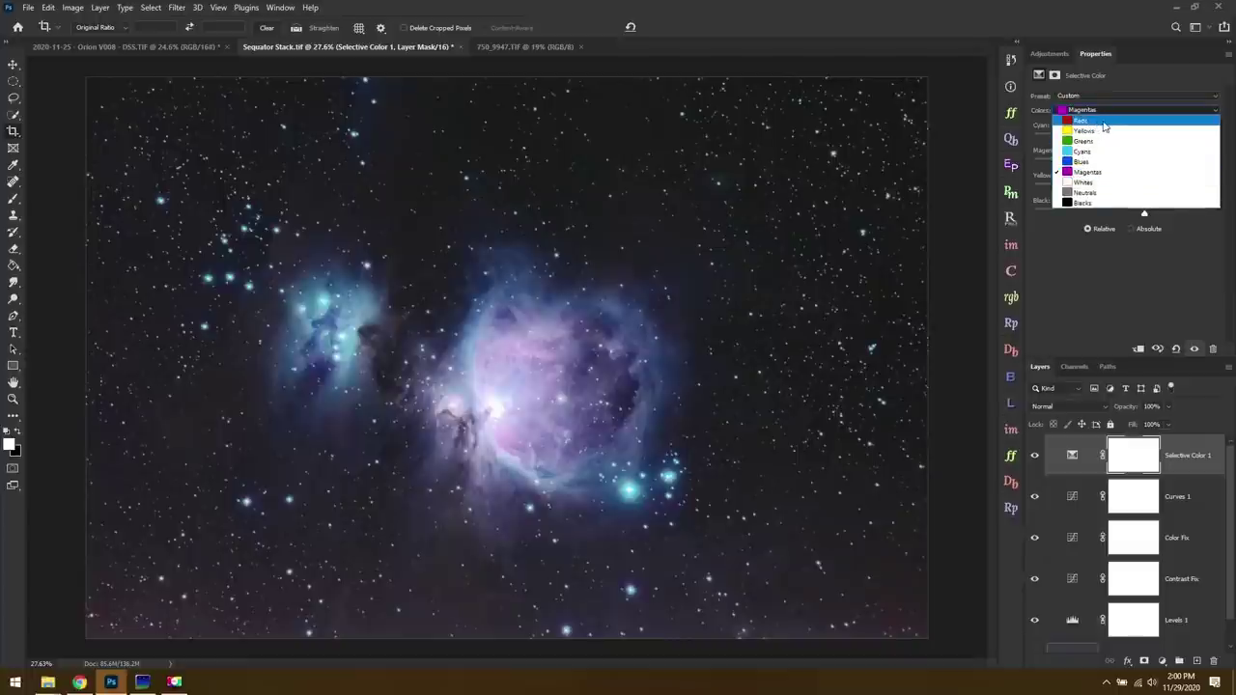
{"action": "left_click", "coordinate": [1104, 122]}
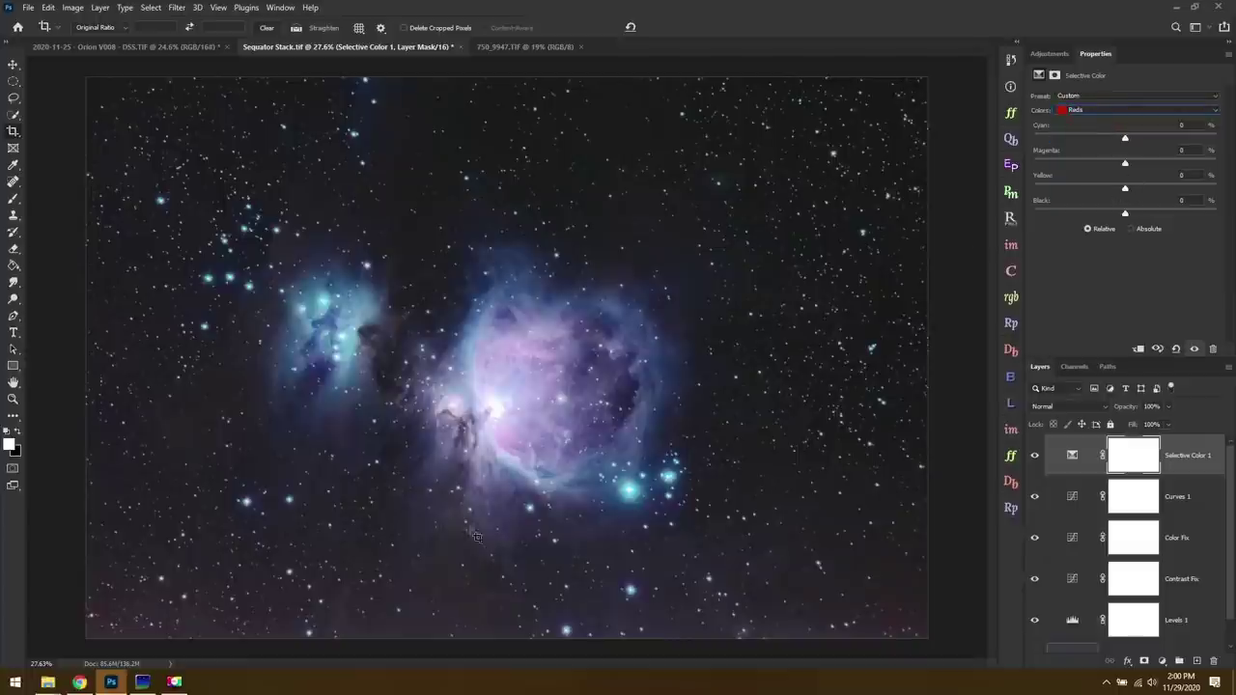
{"action": "left_click", "coordinate": [14, 399]}
{"action": "left_click", "coordinate": [823, 622]}
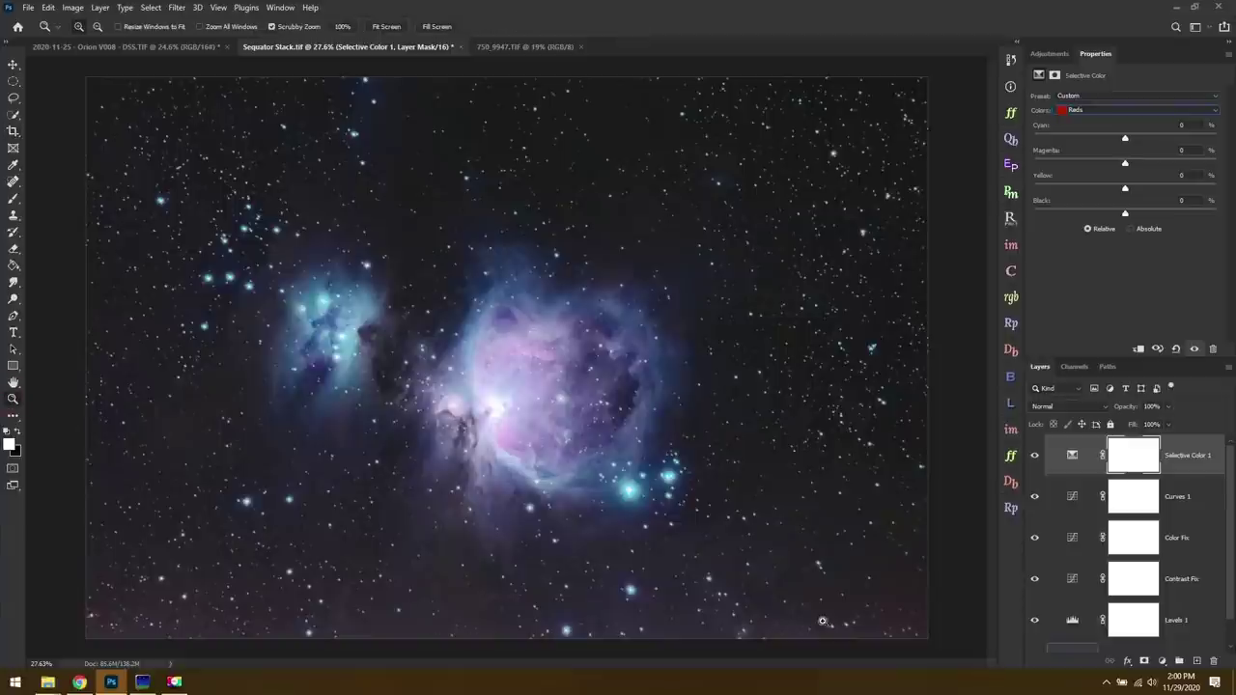
{"action": "left_click_drag", "start_coordinate": [1148, 141], "coordinate": [1214, 139]}
{"action": "left_click", "coordinate": [746, 498], "text": "alt"}
{"action": "left_click", "coordinate": [917, 636]}
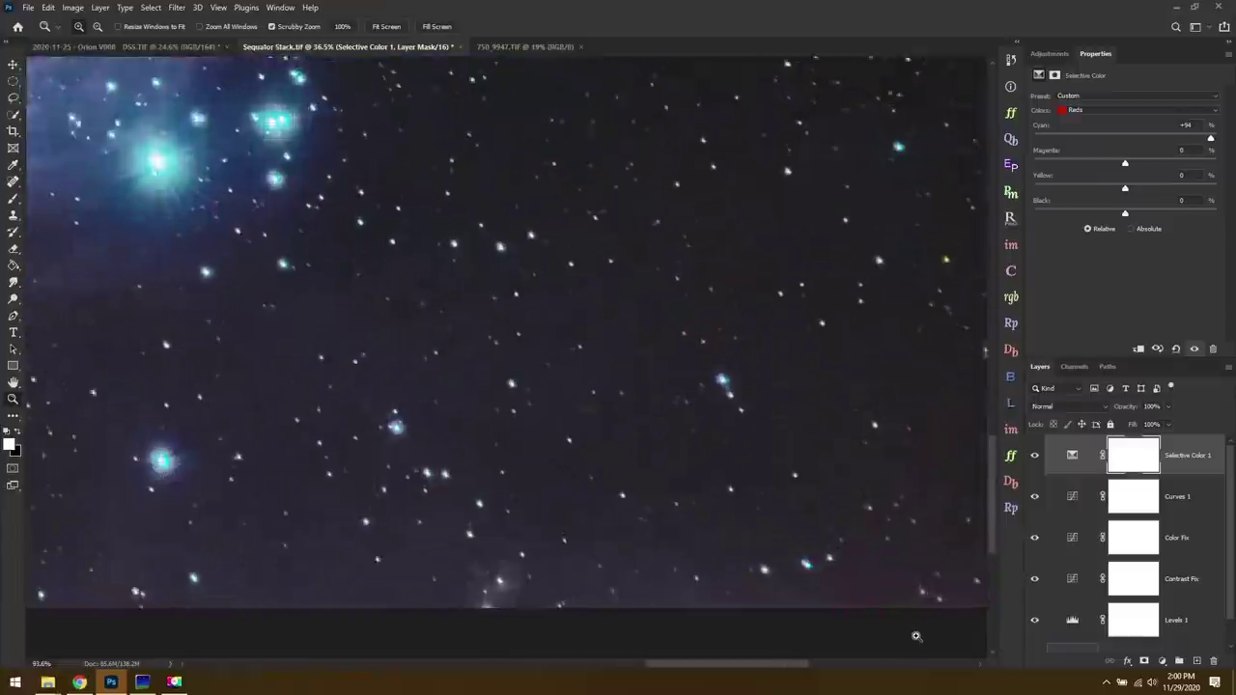
{"action": "left_click_drag", "start_coordinate": [1042, 139], "coordinate": [968, 150]}
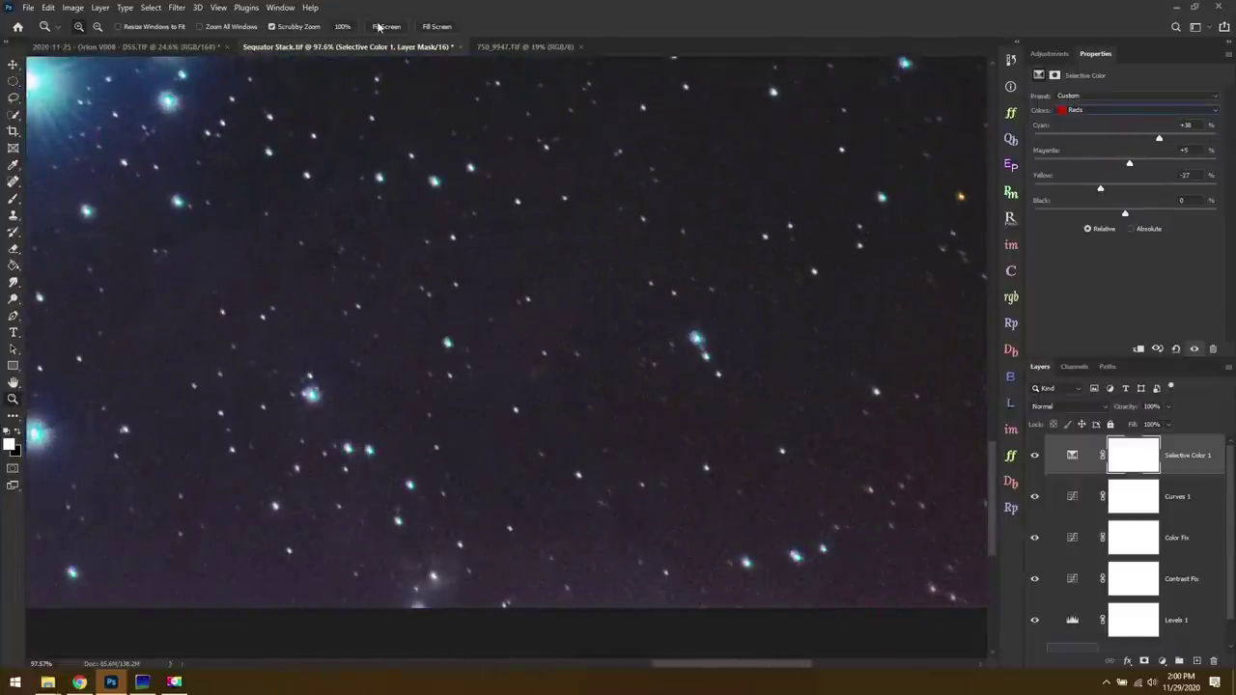
{"action": "left_click", "coordinate": [385, 26]}
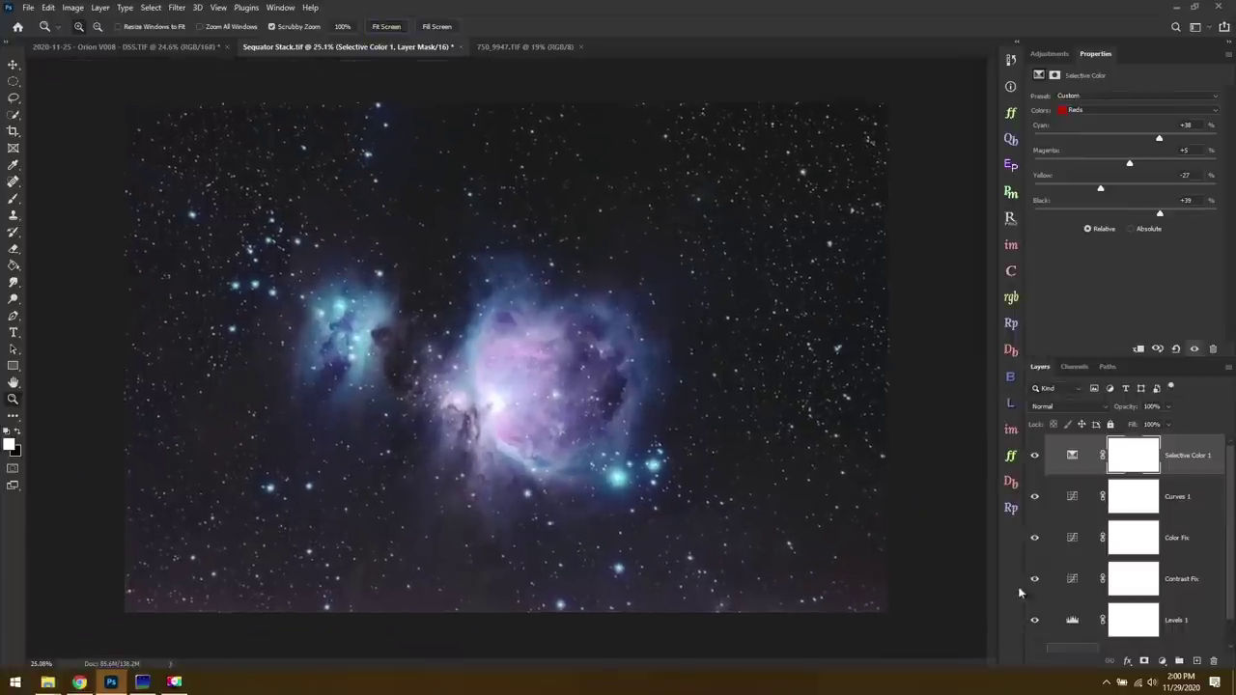
Compare the whole image with the Selective Color layer repeatedly hidden and shown
{"action": "left_click", "coordinate": [1033, 456]}
{"action": "left_click", "coordinate": [1033, 456]}
{"action": "left_click", "coordinate": [1033, 455]}
{"action": "left_click", "coordinate": [1033, 456]}
{"action": "left_click", "coordinate": [1033, 456]}
{"action": "left_click", "coordinate": [1033, 456]}
{"action": "left_click", "coordinate": [1033, 456]}
Paint black with a soft brush on the Selective Color layer's mask over both nebulae to restore their original colors
{"action": "left_click", "coordinate": [13, 201]}
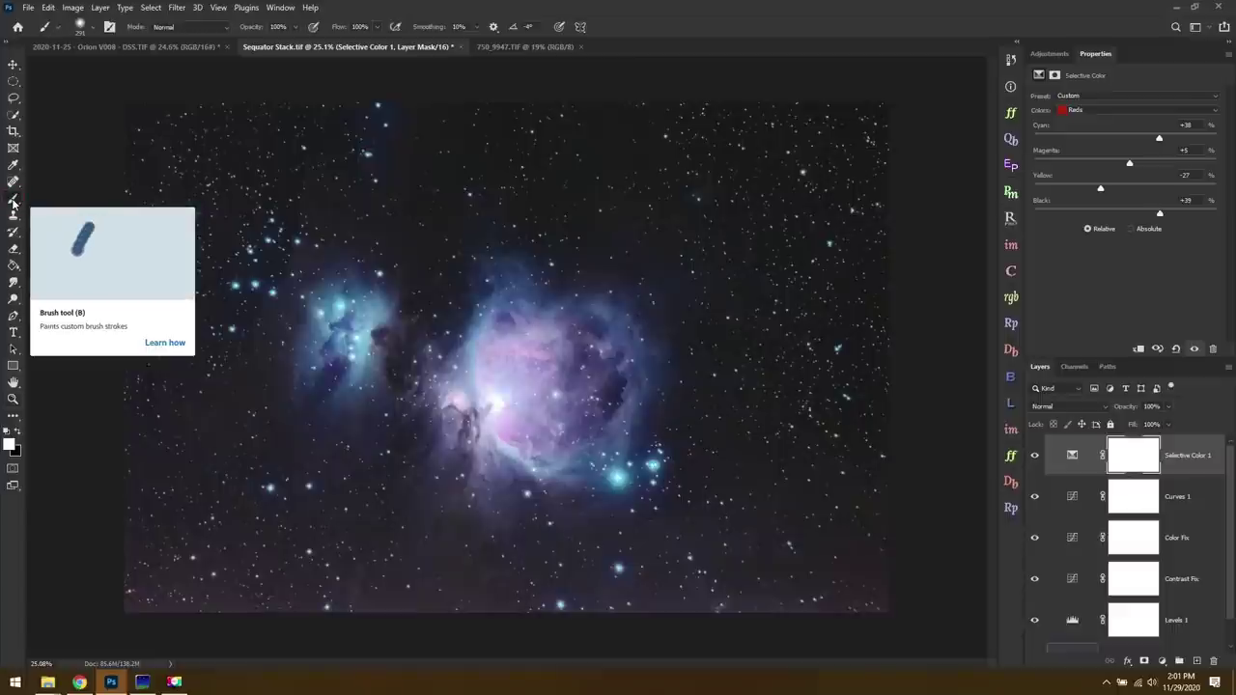
{"action": "key", "text": "x"}
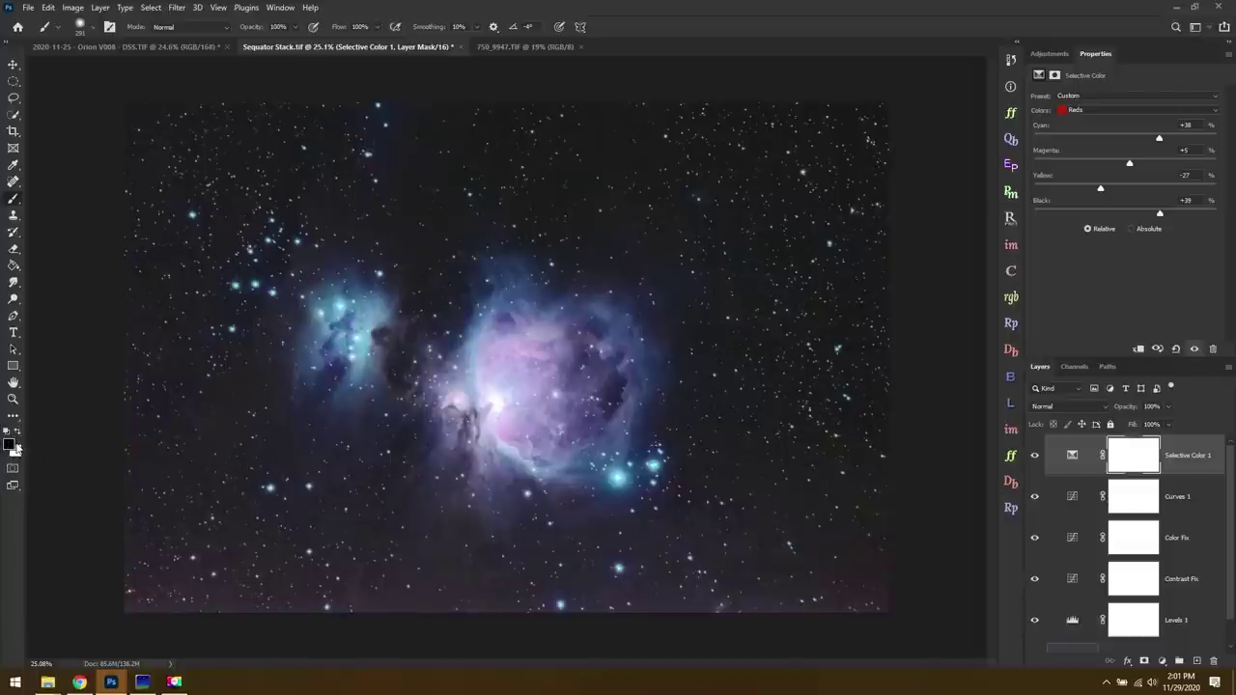
{"action": "left_click", "coordinate": [16, 435]}
{"action": "left_click", "coordinate": [17, 435]}
{"action": "left_click", "coordinate": [19, 436]}
{"action": "left_click", "coordinate": [20, 438]}
{"action": "mouse_move", "coordinate": [541, 377]}
{"action": "left_mouse_down"}
{"action": "mouse_move", "coordinate": [532, 412]}
{"action": "mouse_move", "coordinate": [524, 329]}
{"action": "left_mouse_up"}
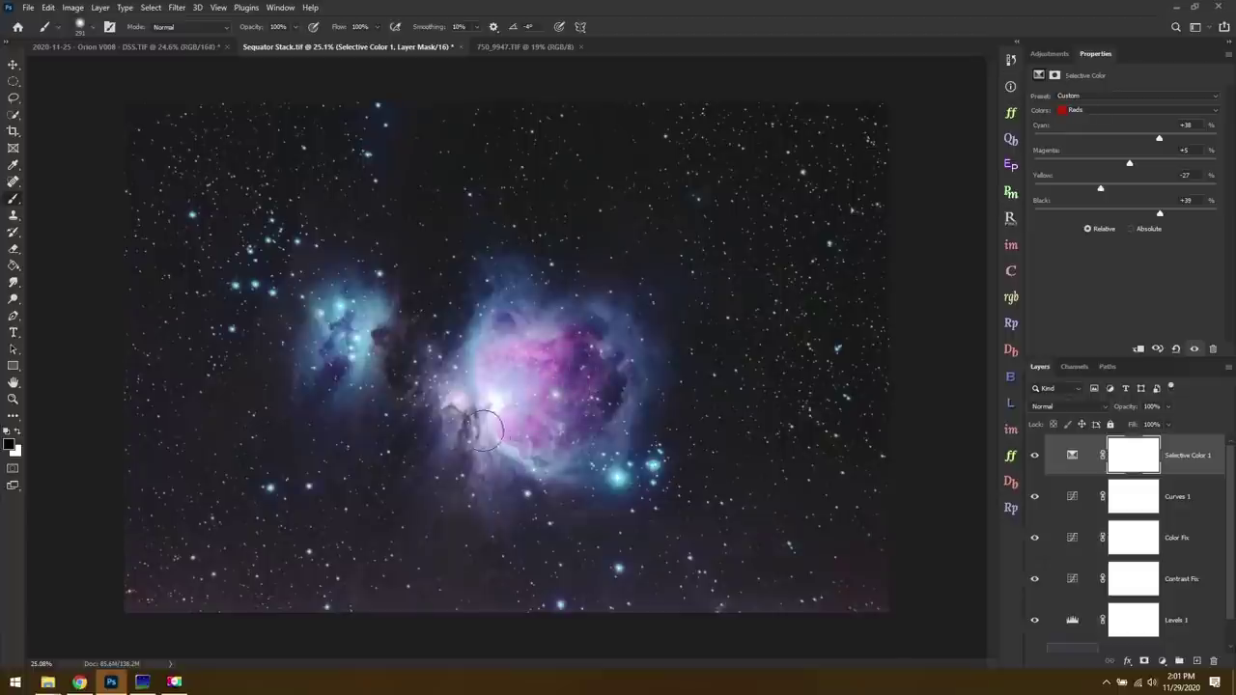
{"action": "mouse_move", "coordinate": [544, 417]}
{"action": "left_mouse_down"}
{"action": "mouse_move", "coordinate": [469, 386]}
{"action": "mouse_move", "coordinate": [483, 446]}
{"action": "mouse_move", "coordinate": [485, 423]}
{"action": "left_mouse_up"}
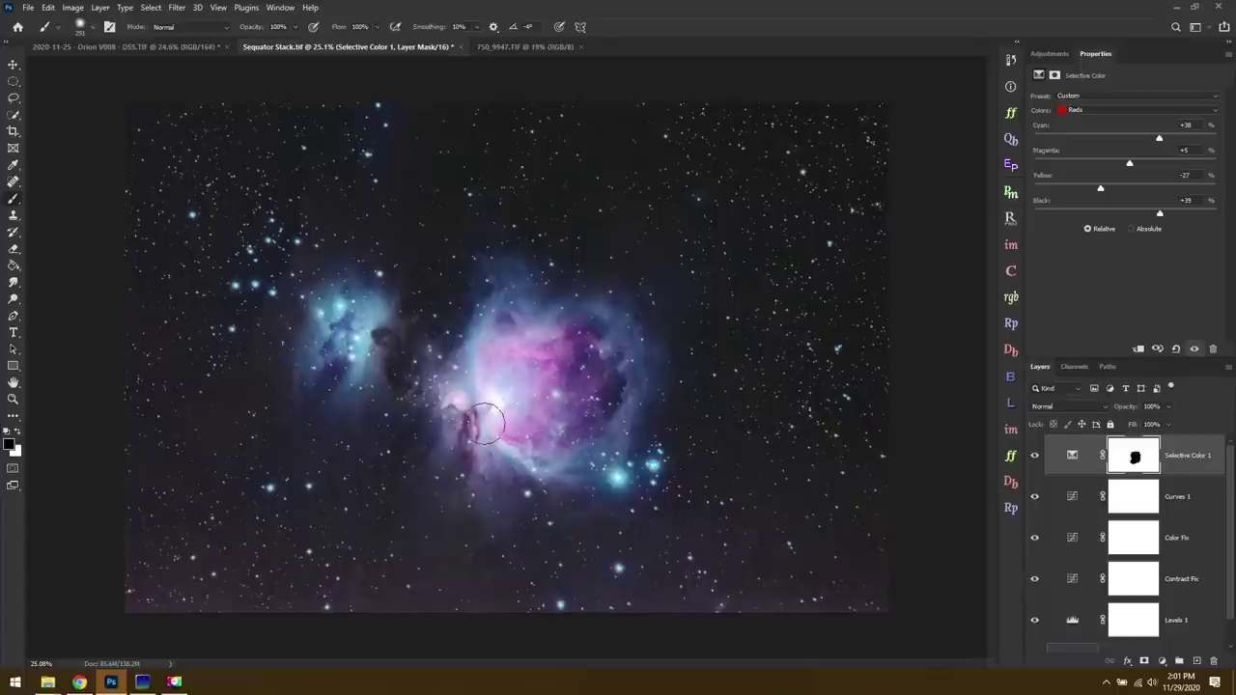
{"action": "mouse_move", "coordinate": [537, 334]}
{"action": "left_mouse_down"}
{"action": "mouse_move", "coordinate": [460, 364]}
{"action": "mouse_move", "coordinate": [467, 418]}
{"action": "mouse_move", "coordinate": [458, 386]}
{"action": "mouse_move", "coordinate": [508, 443]}
{"action": "left_mouse_up"}
{"action": "left_click_drag", "start_coordinate": [333, 309], "coordinate": [346, 321]}
Compare the image with the masked Selective Color layer hidden and shown, and inspect its layer mask on its own
{"action": "left_click", "coordinate": [1034, 456]}
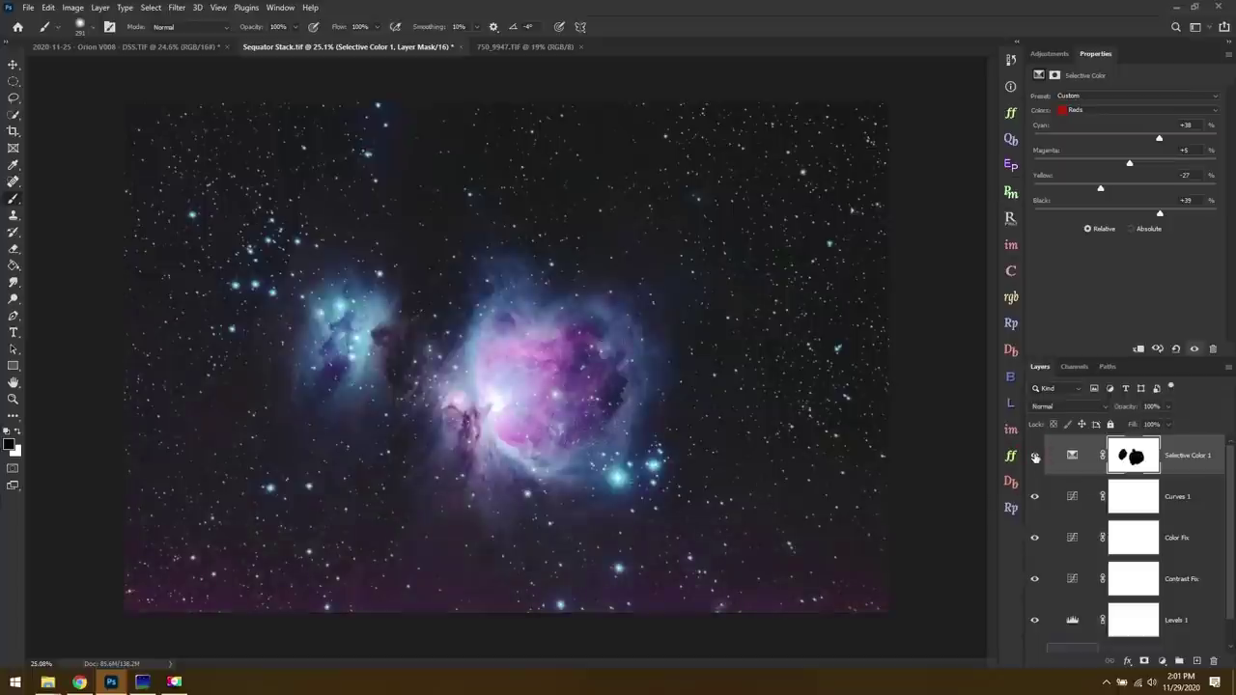
{"action": "left_click", "coordinate": [1034, 456]}
{"action": "left_click", "coordinate": [1034, 455]}
{"action": "left_click", "coordinate": [1034, 456]}
{"action": "left_click", "coordinate": [1034, 455]}
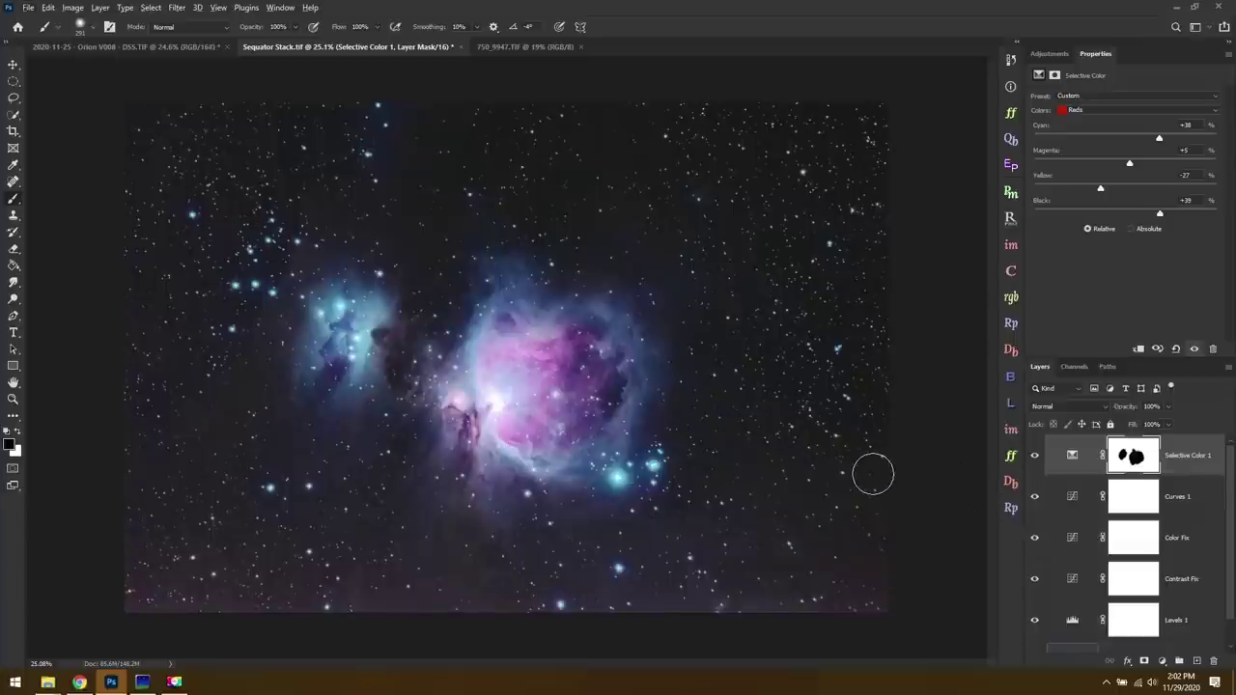
{"action": "left_click", "coordinate": [1140, 462], "text": "alt"}
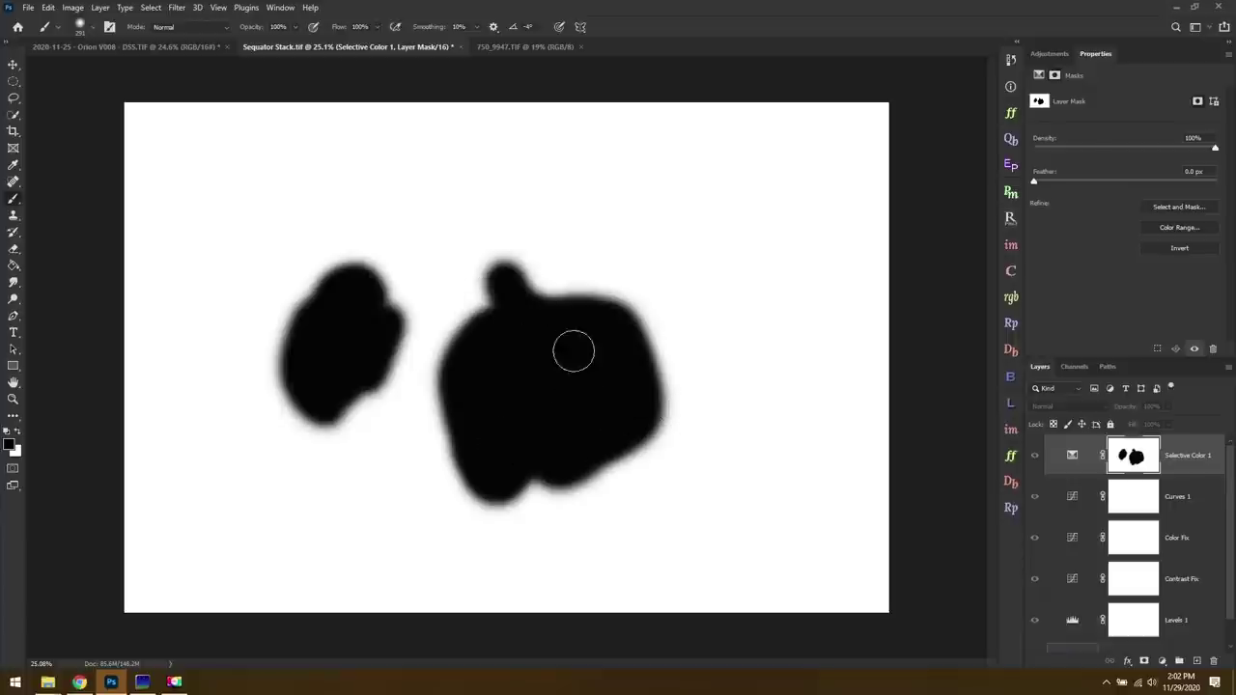
{"action": "left_click", "coordinate": [1195, 458]}
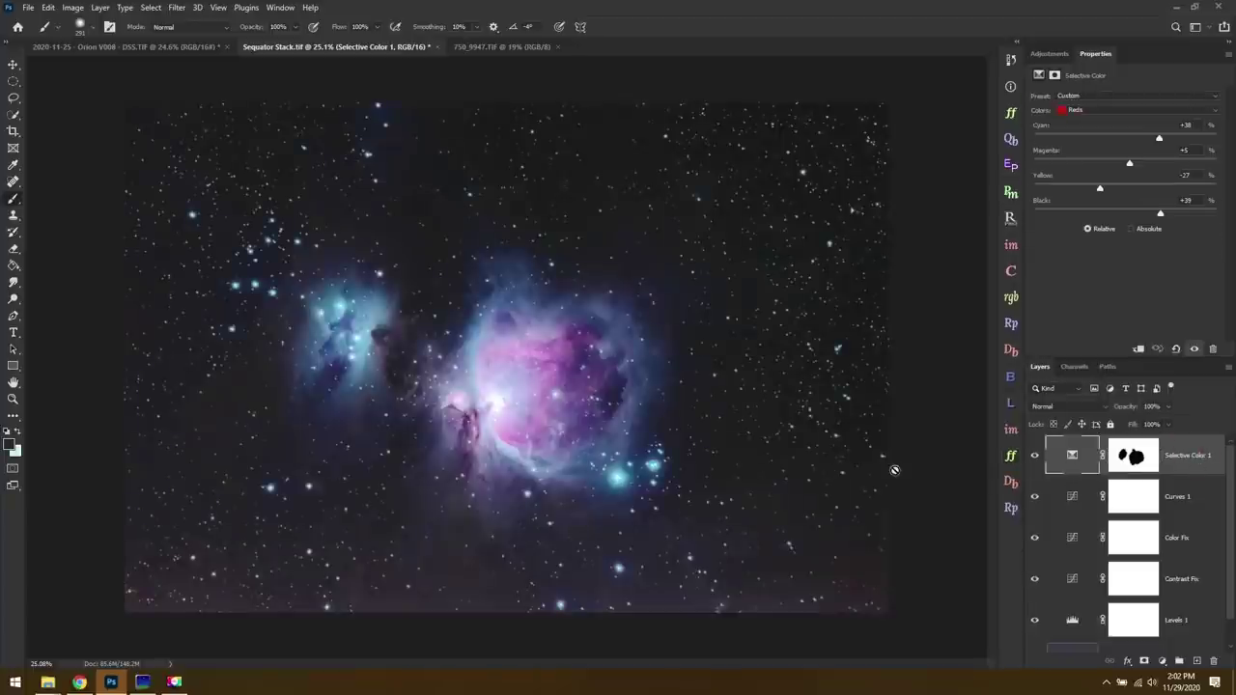
Rename the Selective Color layer as Purple Glow Removal
{"action": "double_click", "coordinate": [1184, 457]}
{"action": "type", "text": "Purpl"}
{"action": "type", "text": "e Glow Removal"}
{"action": "key", "text": "Return"}
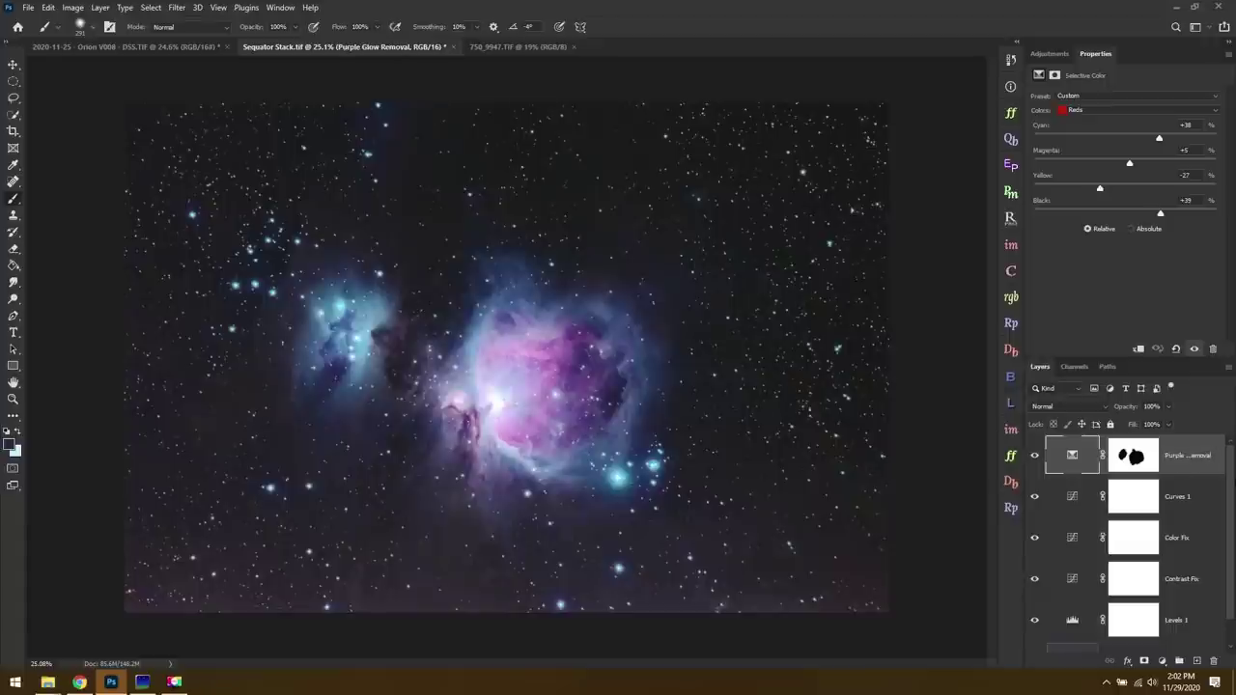
Add a new Selective Color adjustment layer above Purple Glow Removal and show its color settings
{"action": "left_click", "coordinate": [1060, 53]}
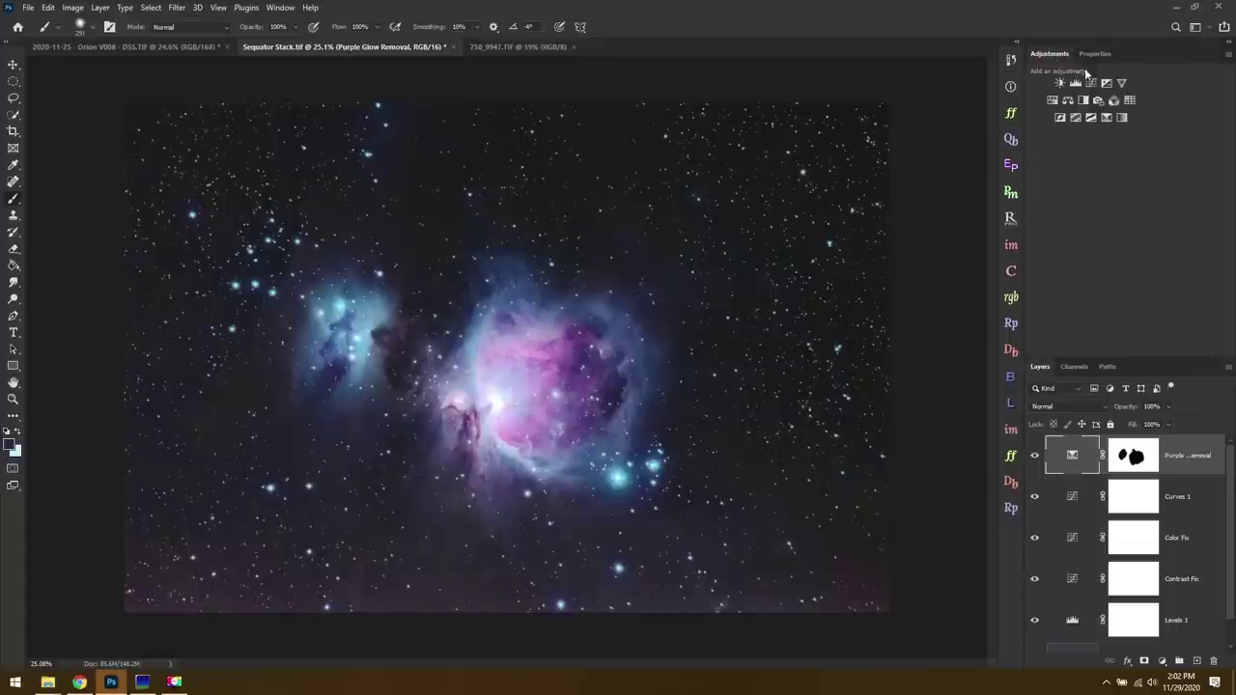
{"action": "left_click", "coordinate": [1106, 118]}
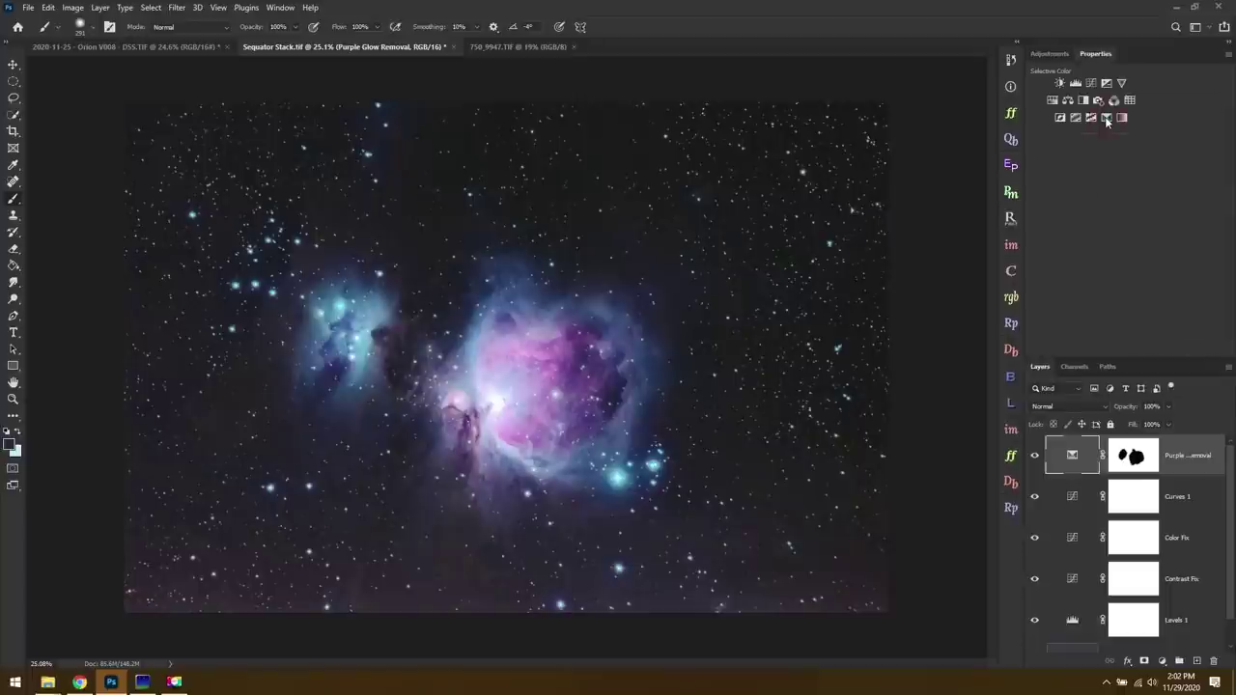
{"action": "left_click", "coordinate": [1049, 53]}
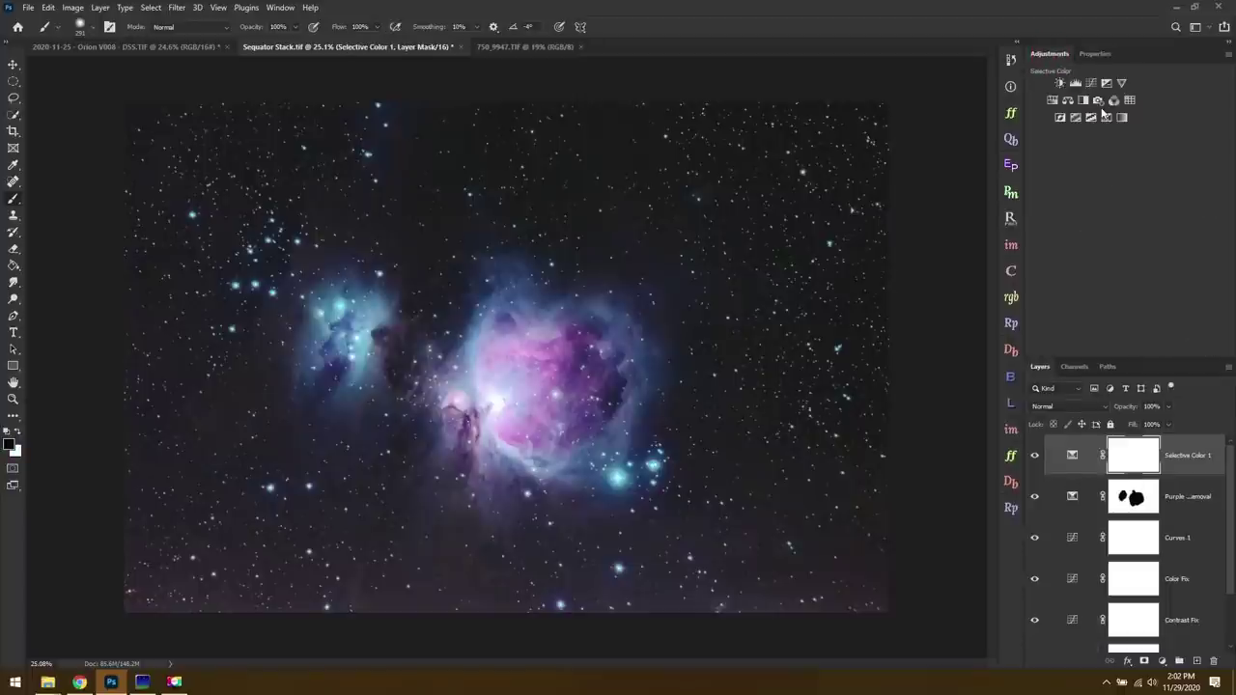
{"action": "left_click", "coordinate": [1071, 455]}
{"action": "left_click", "coordinate": [1096, 54]}
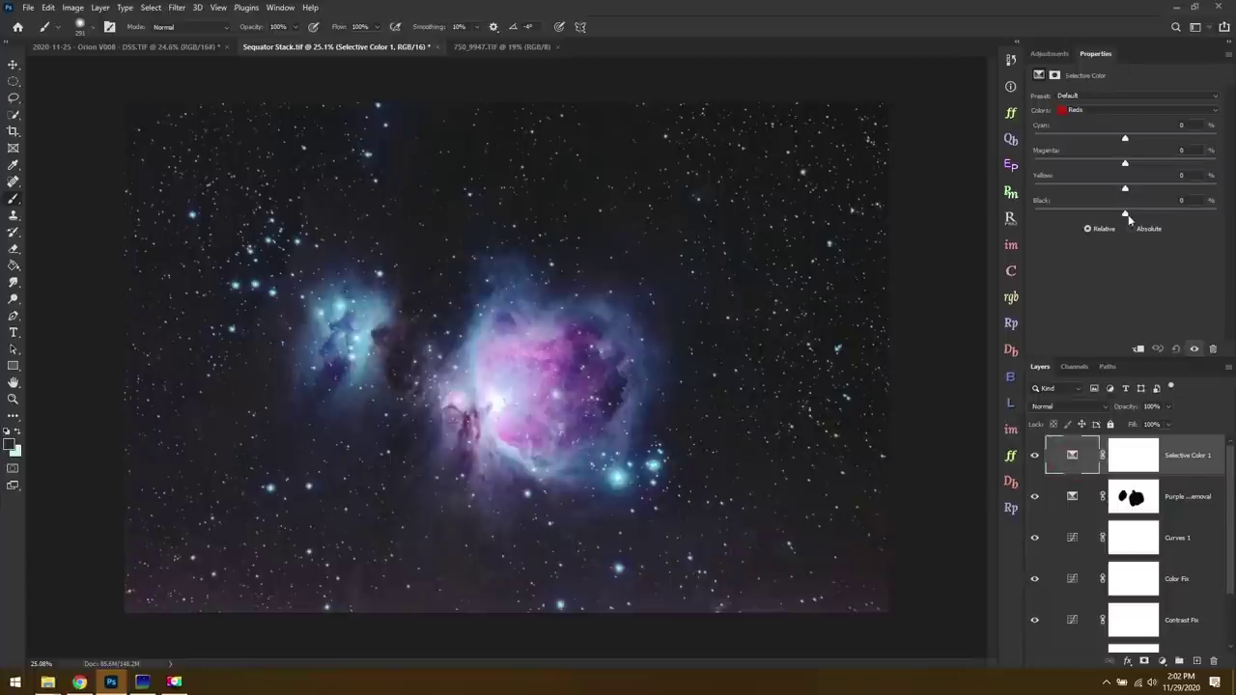
Set the new Selective Color layer's Magentas to Cyan -92, Magenta +36 and Yellow +38
{"action": "left_click", "coordinate": [12, 398]}
{"action": "left_click", "coordinate": [1088, 110]}
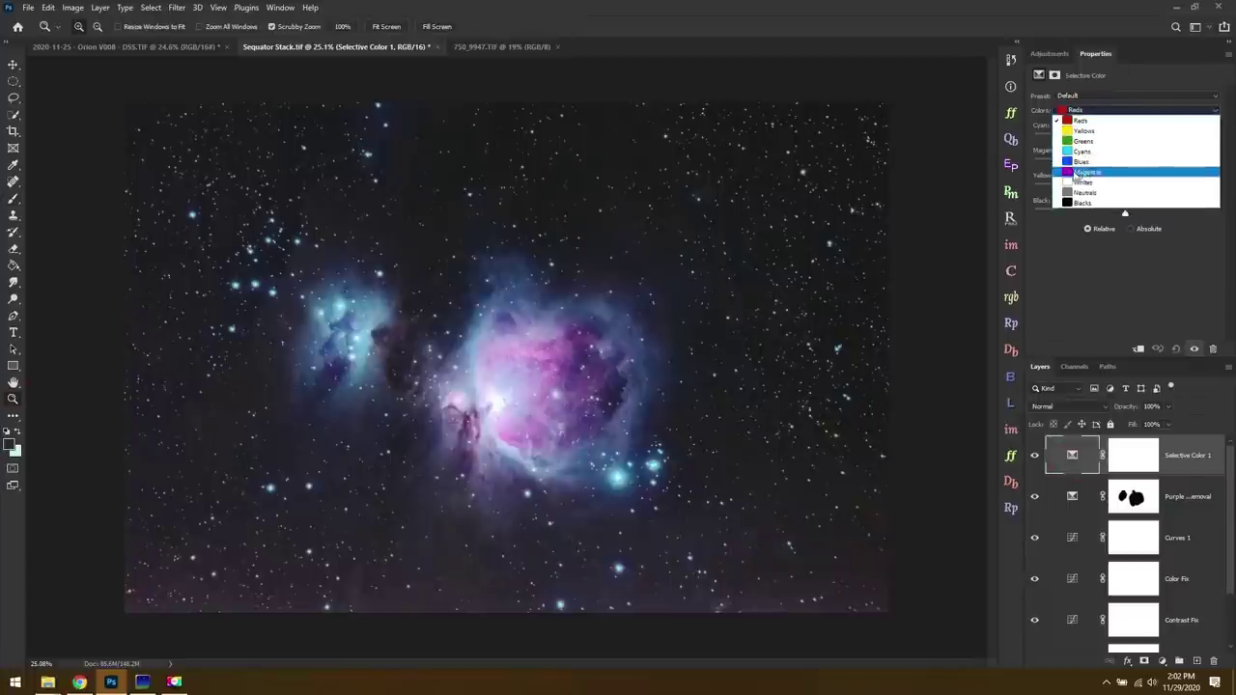
{"action": "left_click", "coordinate": [1089, 172]}
{"action": "left_click_drag", "start_coordinate": [1126, 139], "coordinate": [1034, 188]}
{"action": "left_click_drag", "start_coordinate": [1192, 185], "coordinate": [1160, 186]}
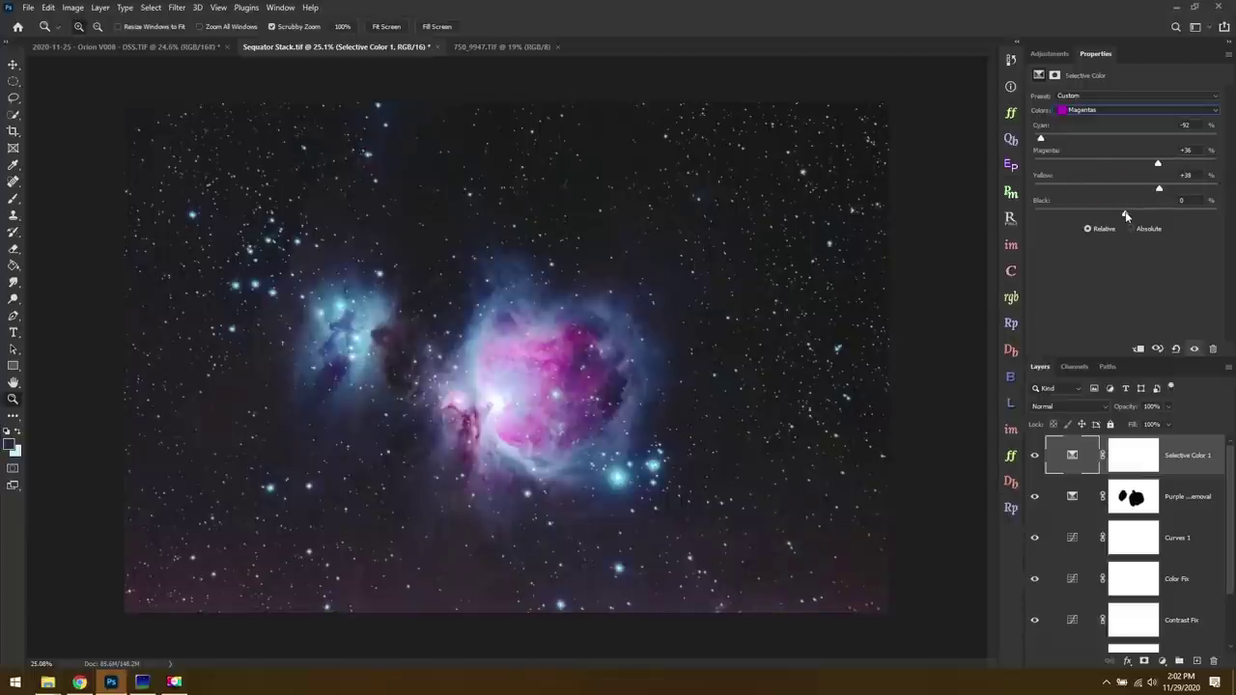
Set the Selective Color 1 layer's Blues to Cyan +17, Magenta 0 and Yellow -17
{"action": "left_click", "coordinate": [1092, 112]}
{"action": "left_click", "coordinate": [1082, 161]}
{"action": "left_click_drag", "start_coordinate": [1031, 141], "coordinate": [1215, 142]}
{"action": "left_click_drag", "start_coordinate": [1135, 165], "coordinate": [1161, 190]}
{"action": "left_click_drag", "start_coordinate": [1037, 188], "coordinate": [1108, 183]}
Set the Selective Color 1 layer's Cyans to Cyan +22, Magenta +45 and Yellow -22
{"action": "left_click", "coordinate": [1097, 110]}
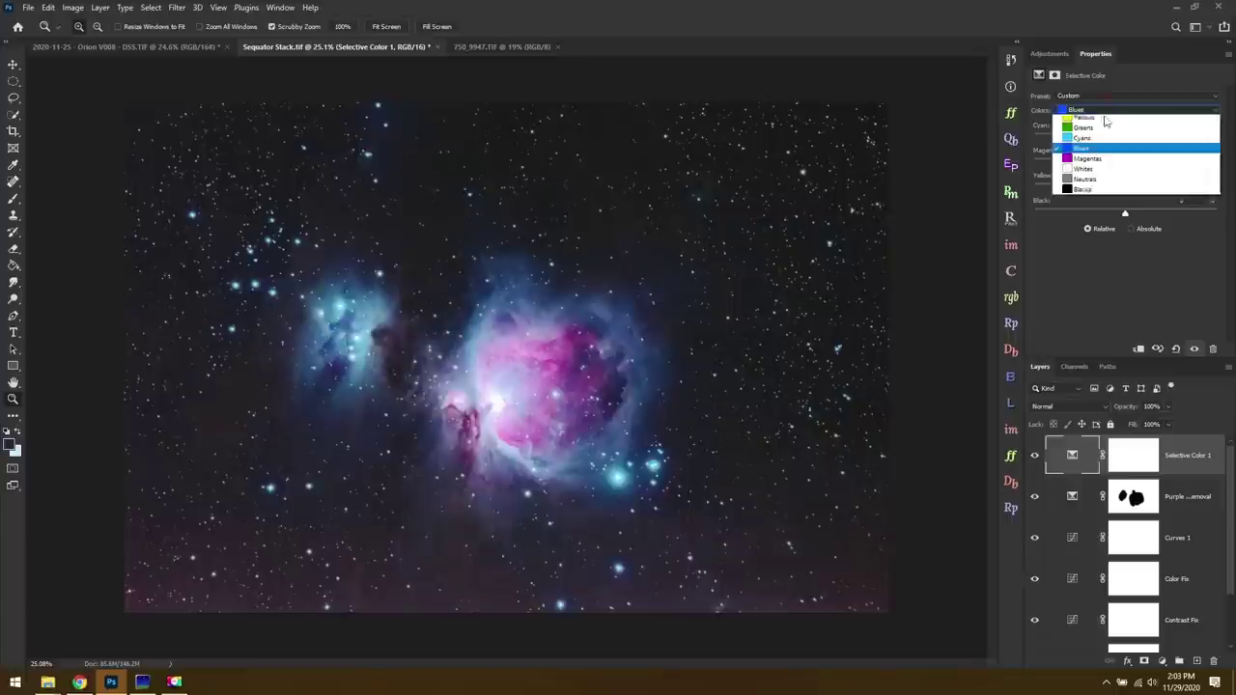
{"action": "left_click", "coordinate": [1107, 155]}
{"action": "left_click_drag", "start_coordinate": [1127, 138], "coordinate": [1143, 164]}
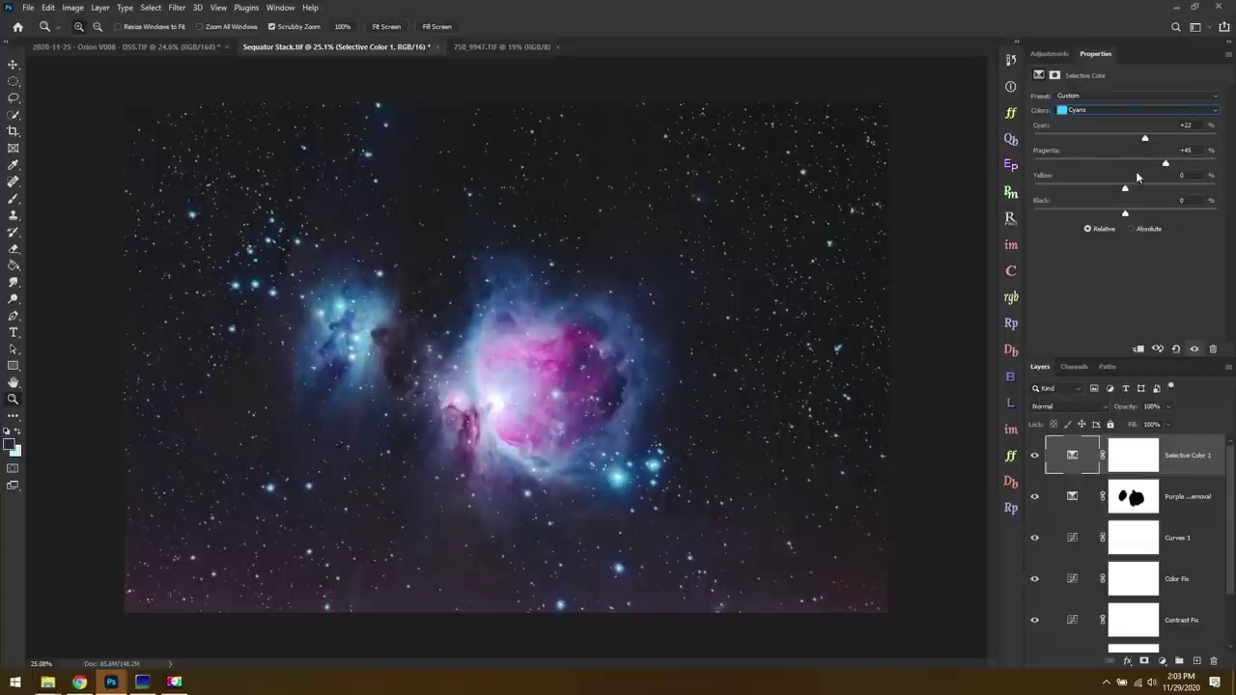
{"action": "mouse_move", "coordinate": [1126, 190]}
{"action": "left_mouse_down"}
{"action": "mouse_move", "coordinate": [1162, 191]}
{"action": "mouse_move", "coordinate": [1112, 193]}
{"action": "mouse_move", "coordinate": [1175, 193]}
{"action": "mouse_move", "coordinate": [1107, 193]}
{"action": "left_mouse_up"}
Invert the Selective Color 1 layer's mask to solid black so the color change is hidden everywhere
{"action": "left_click", "coordinate": [1139, 460]}
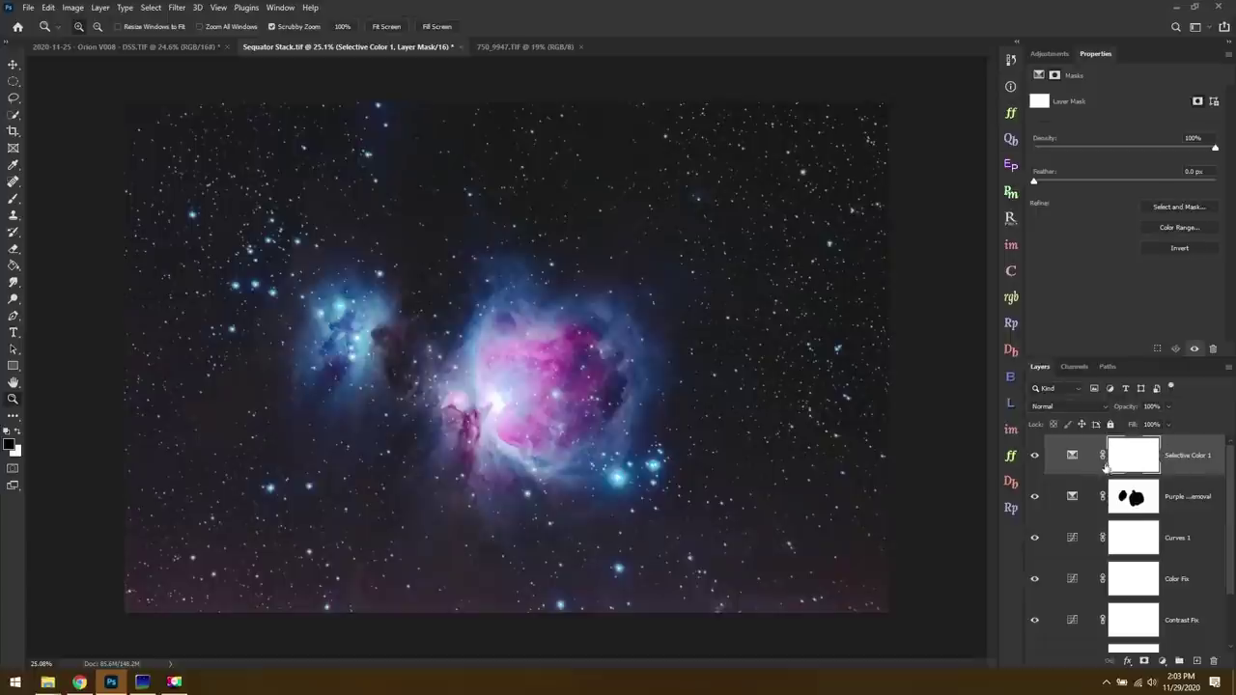
{"action": "left_click", "coordinate": [11, 200]}
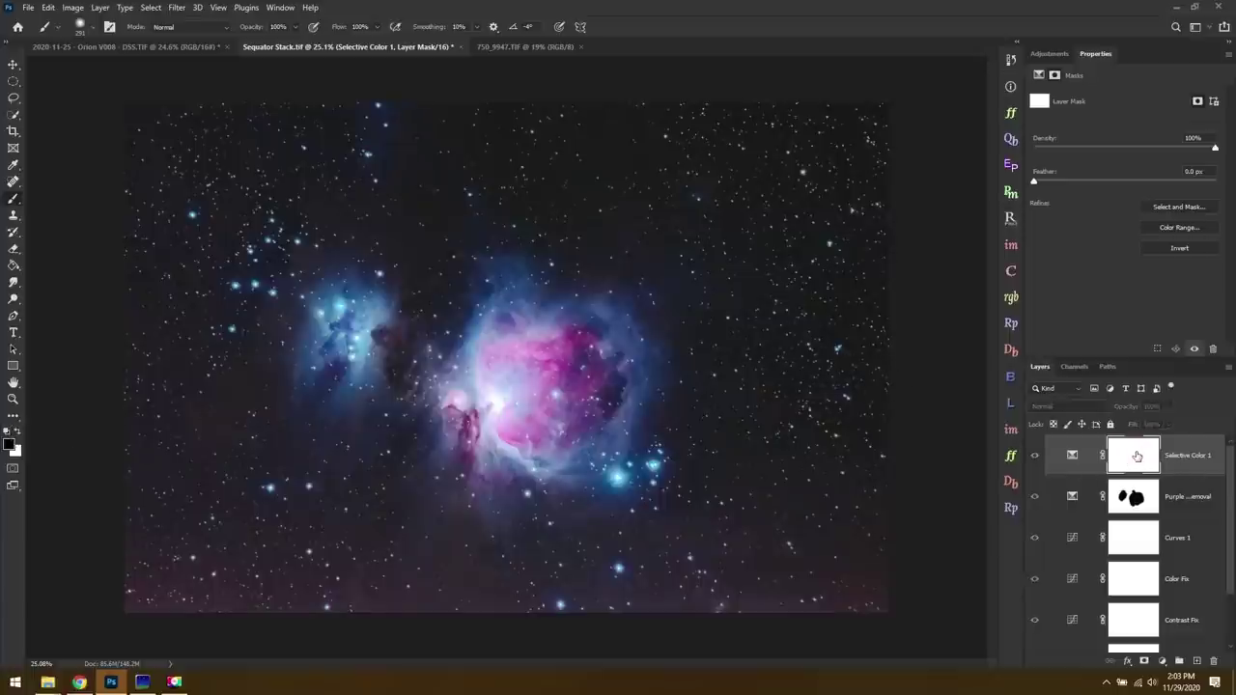
{"action": "left_click", "coordinate": [1137, 456], "text": "alt"}
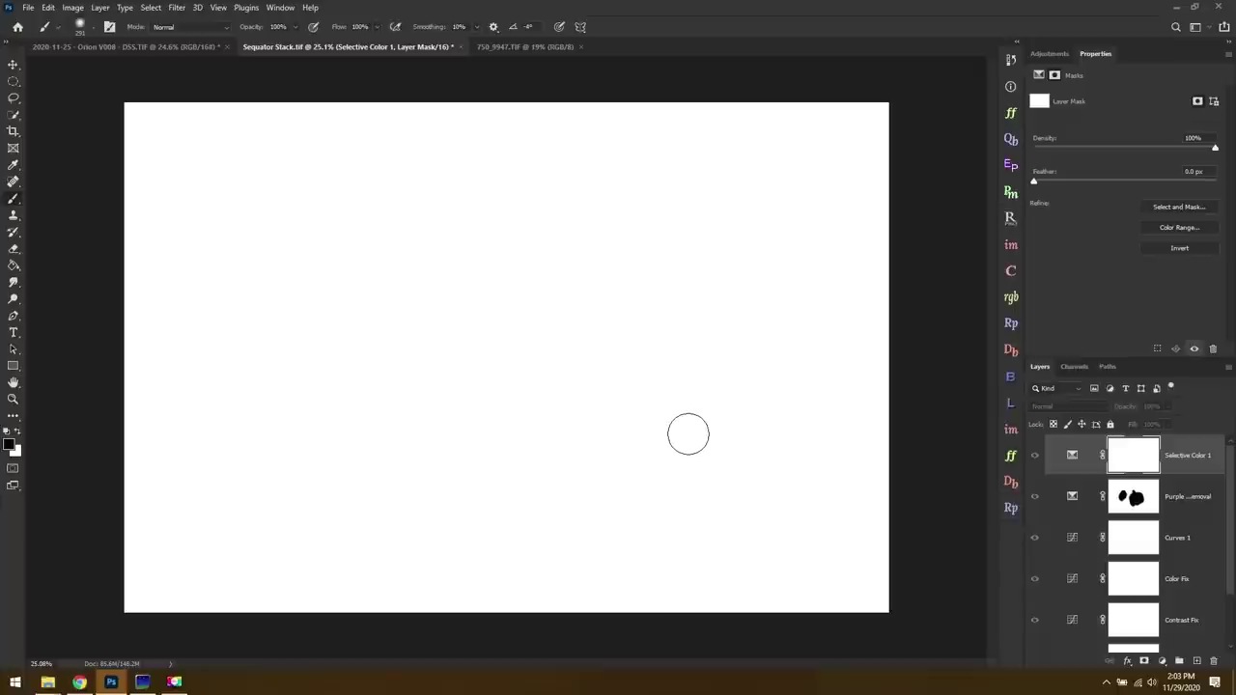
{"action": "key", "text": "ctrl+i"}
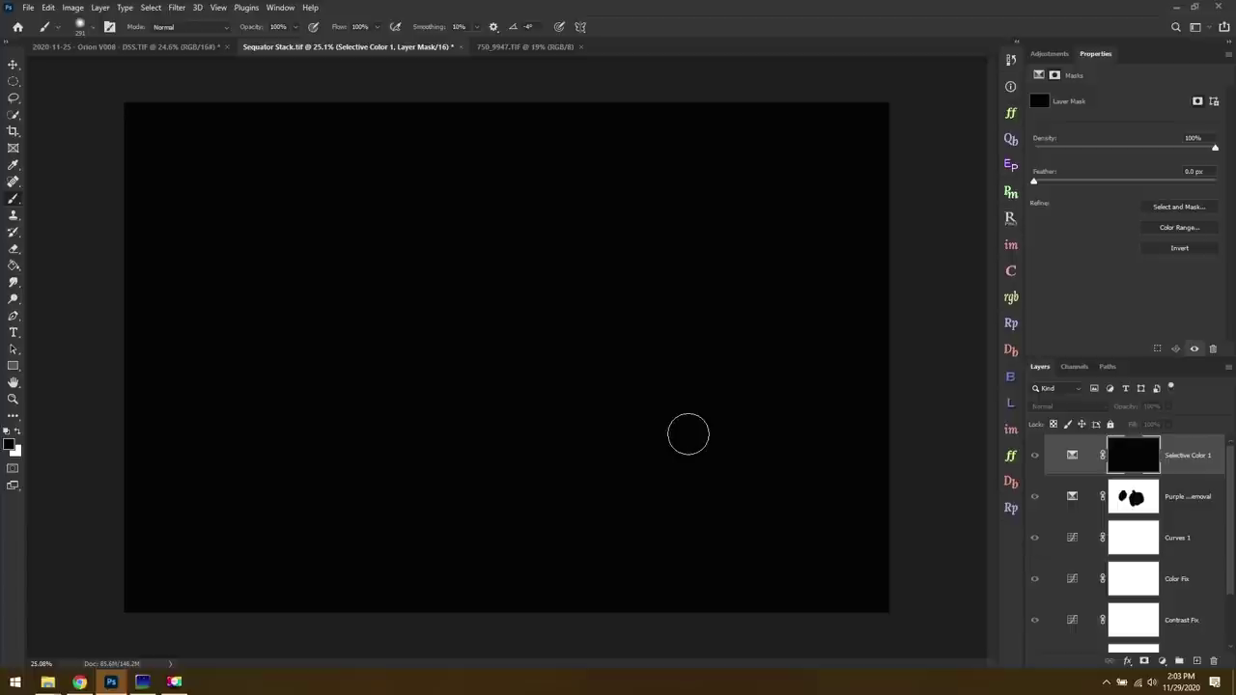
{"action": "left_click", "coordinate": [1214, 461]}
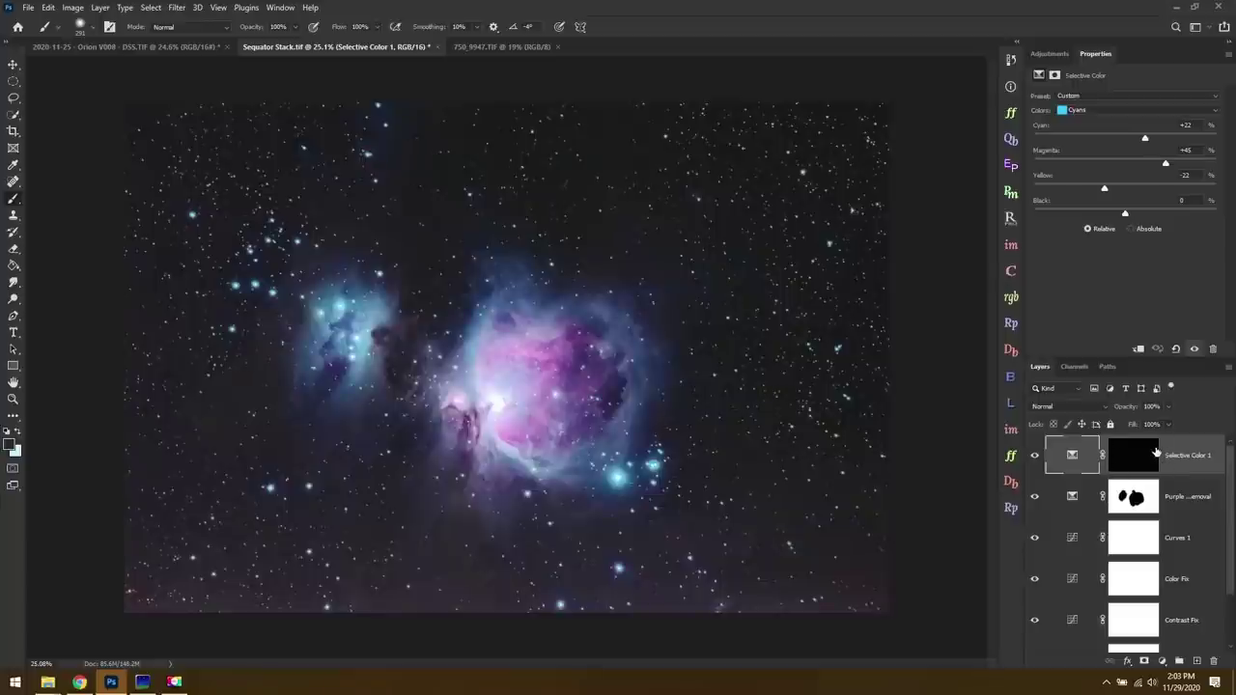
Paint white with the soft brush on the Selective Color 1 mask over both nebulae, filling any gaps between strokes
{"action": "left_click", "coordinate": [20, 433]}
{"action": "key", "text": "d"}
{"action": "left_click", "coordinate": [1138, 462]}
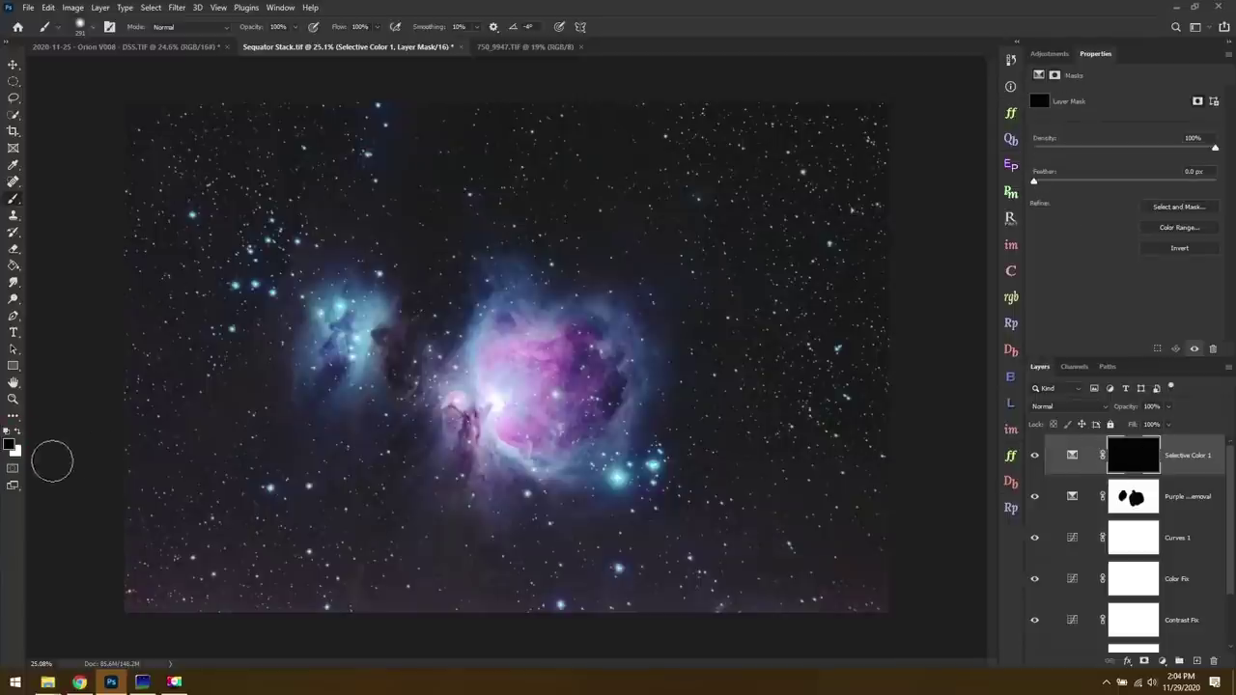
{"action": "left_click", "coordinate": [18, 433]}
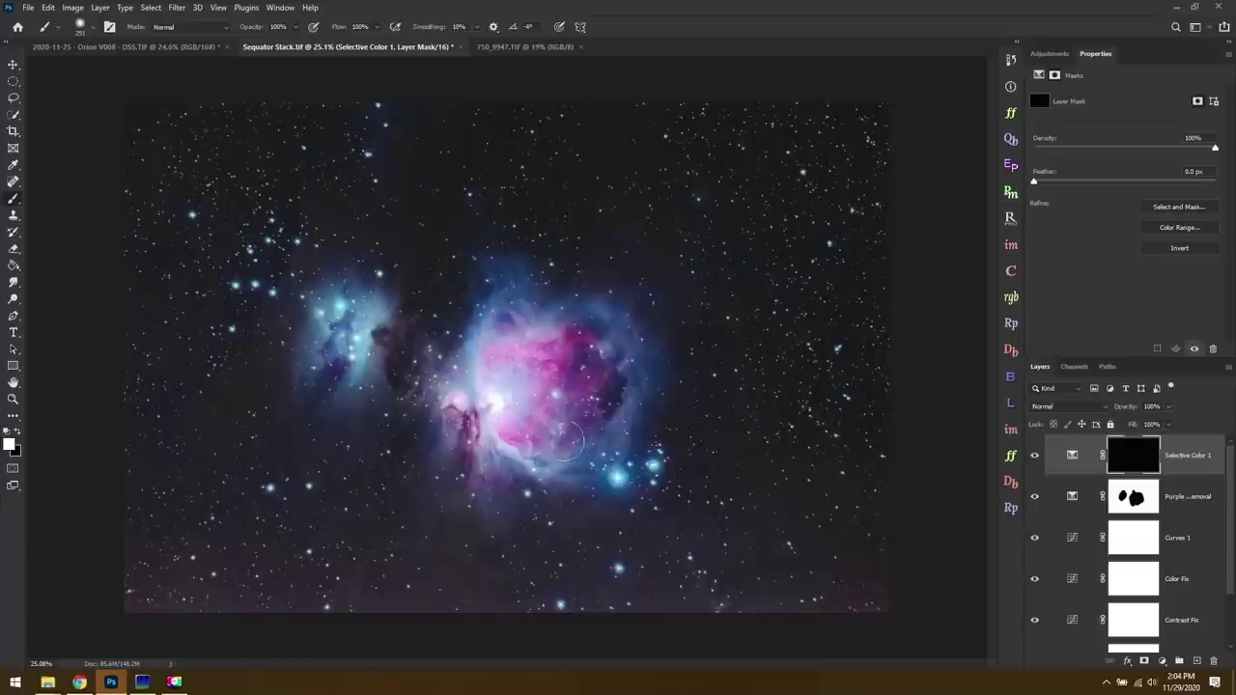
{"action": "left_click_drag", "start_coordinate": [459, 439], "coordinate": [395, 326]}
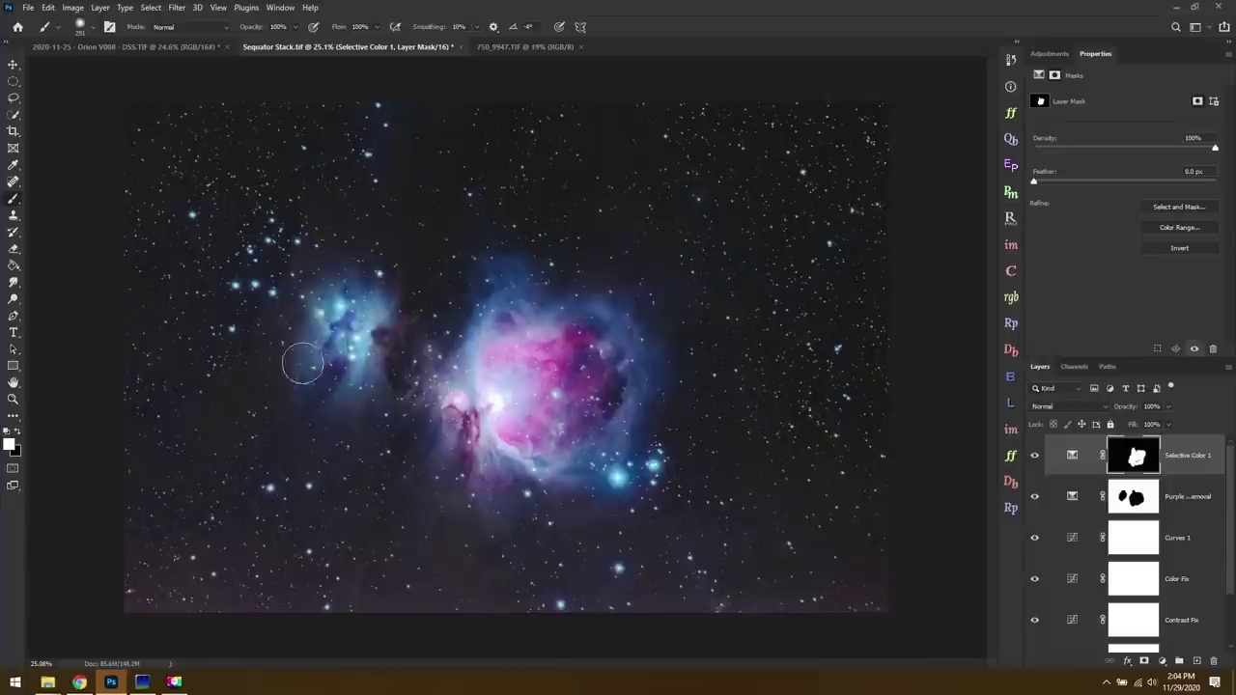
{"action": "mouse_move", "coordinate": [634, 295]}
{"action": "left_mouse_down"}
{"action": "mouse_move", "coordinate": [628, 469]}
{"action": "mouse_move", "coordinate": [557, 497]}
{"action": "left_mouse_up"}
{"action": "left_click", "coordinate": [1131, 457], "text": "alt"}
{"action": "left_click_drag", "start_coordinate": [603, 432], "coordinate": [438, 409]}
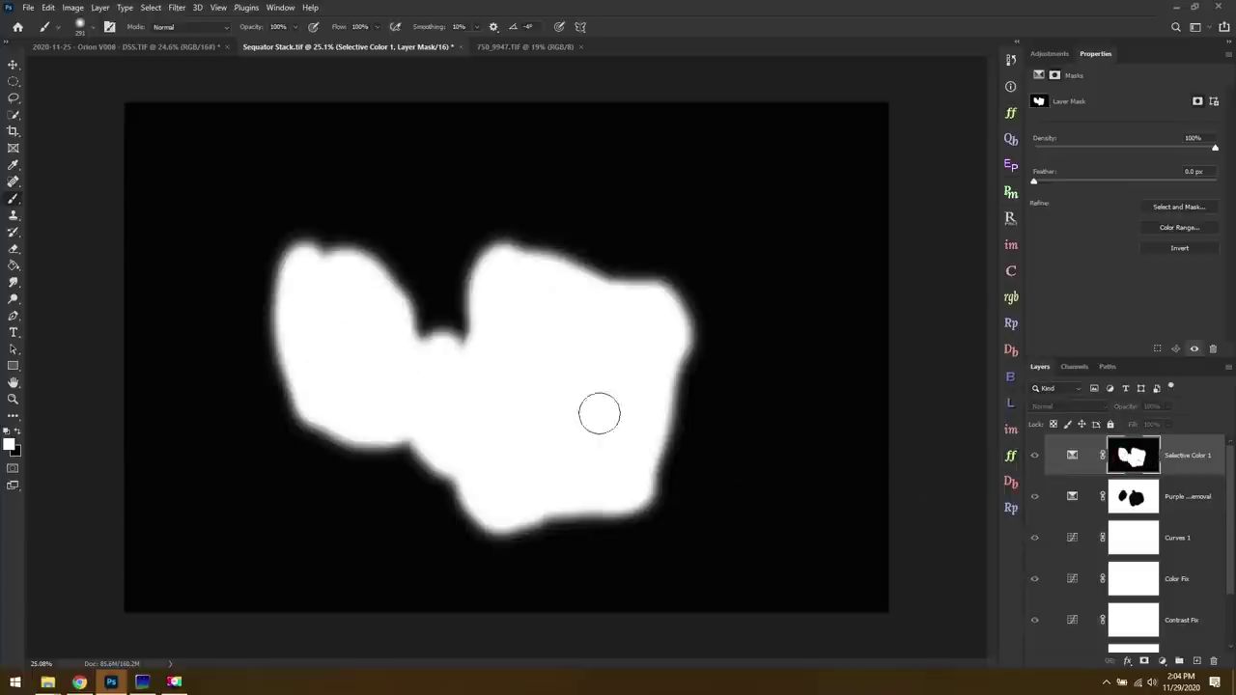
{"action": "left_click", "coordinate": [1072, 455]}
Soften the Selective Color 1 layer mask with a Gaussian Blur of 309.2 pixels radius
{"action": "left_click", "coordinate": [1120, 462]}
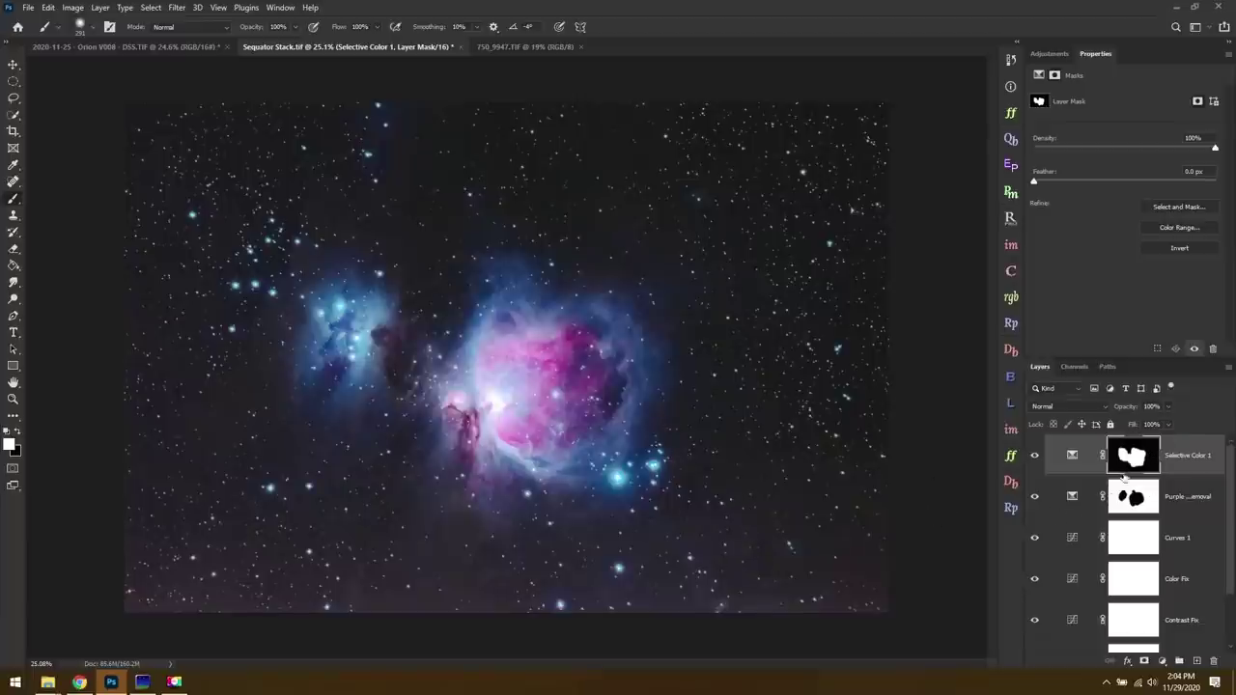
{"action": "left_click", "coordinate": [177, 7]}
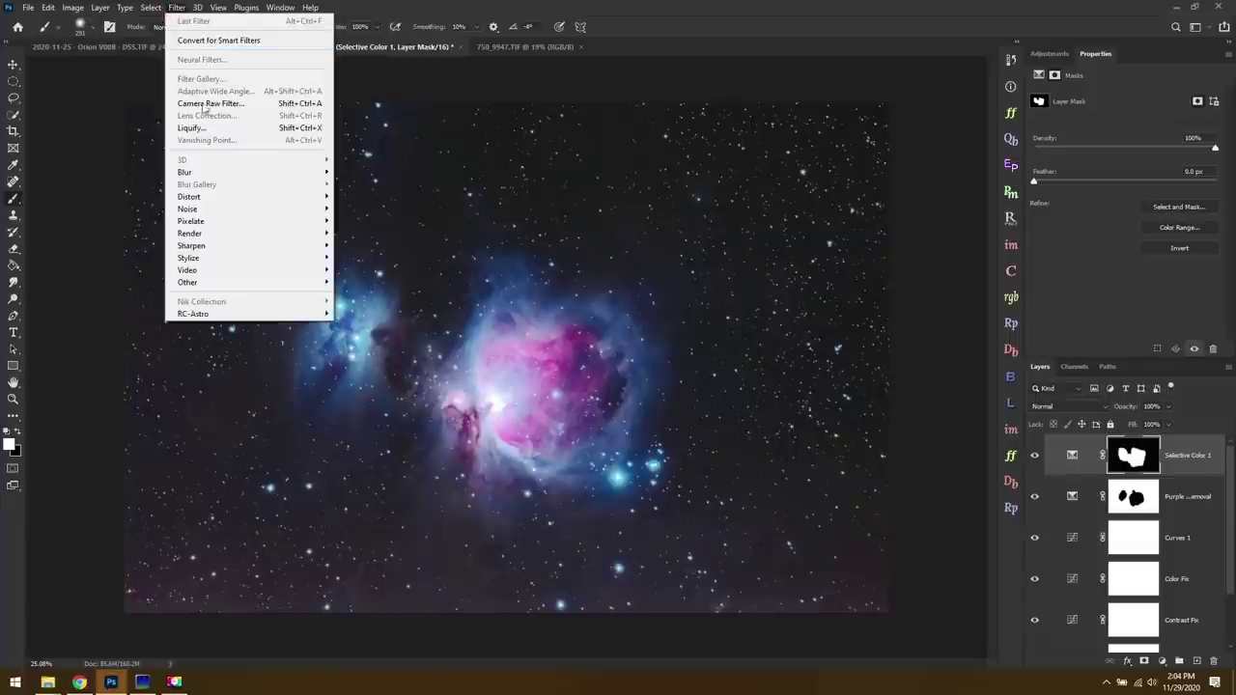
{"action": "mouse_move", "coordinate": [210, 173]}
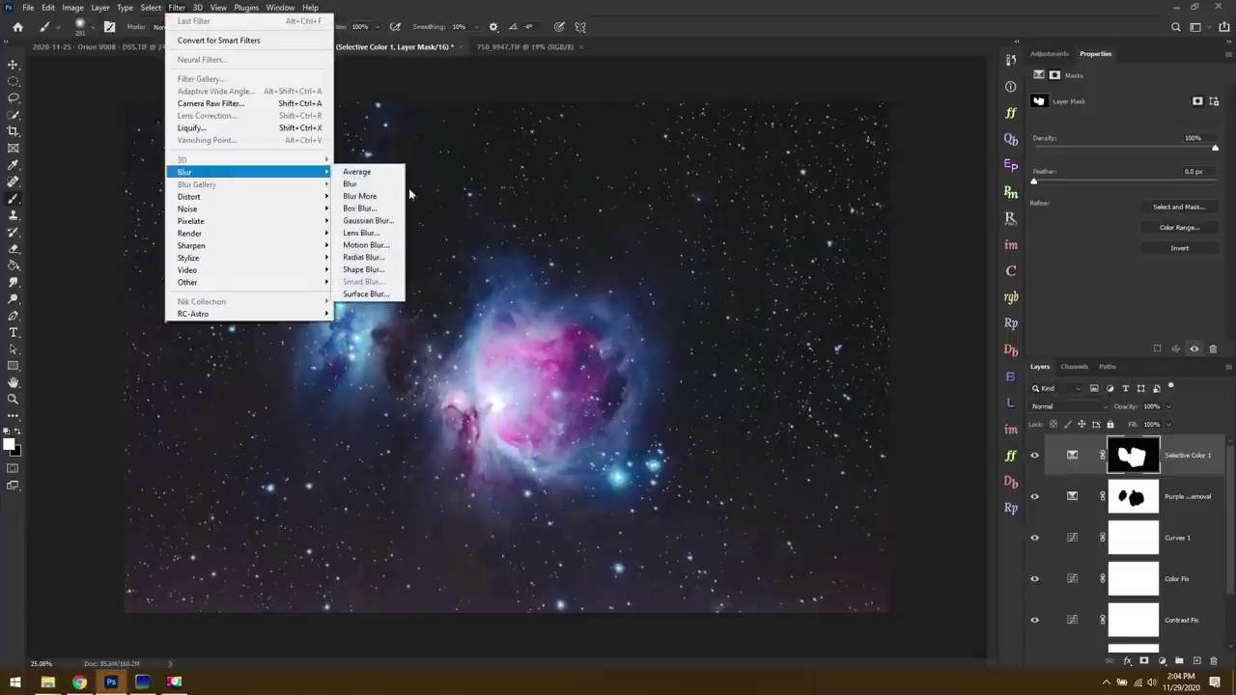
{"action": "left_click", "coordinate": [371, 221]}
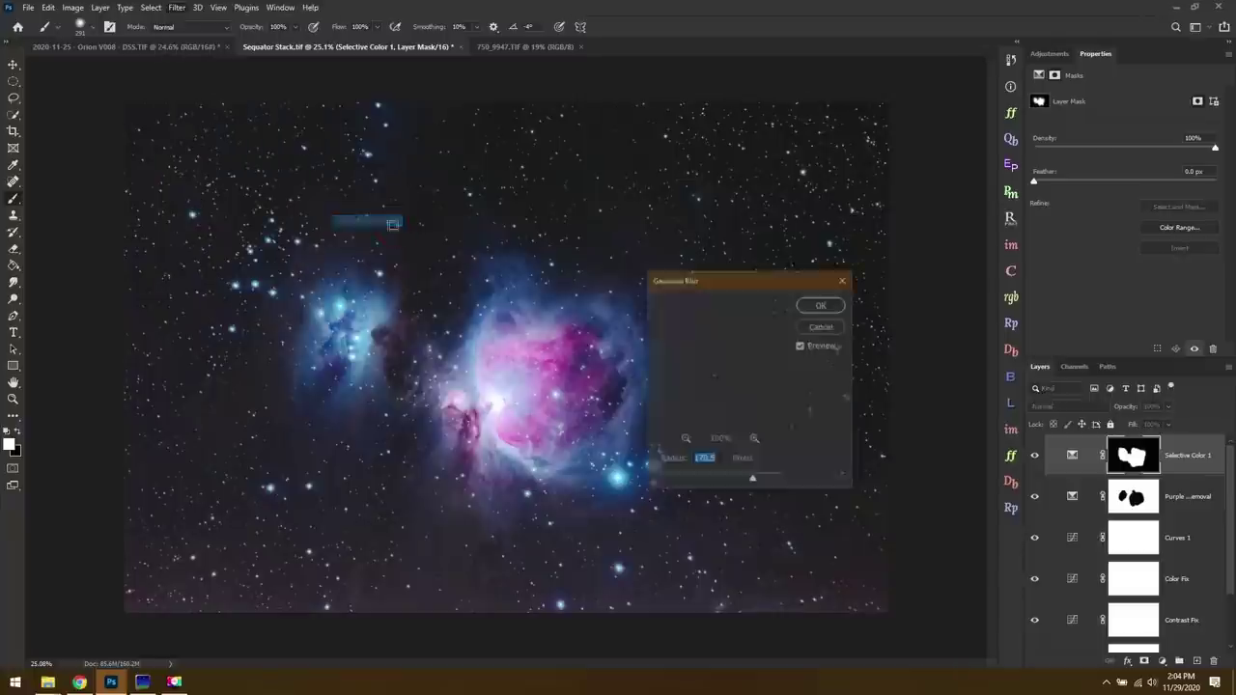
{"action": "left_click", "coordinate": [683, 441]}
{"action": "left_click", "coordinate": [683, 441]}
{"action": "left_click", "coordinate": [683, 441]}
{"action": "left_click", "coordinate": [684, 441]}
{"action": "left_click", "coordinate": [683, 441]}
{"action": "left_click", "coordinate": [684, 442]}
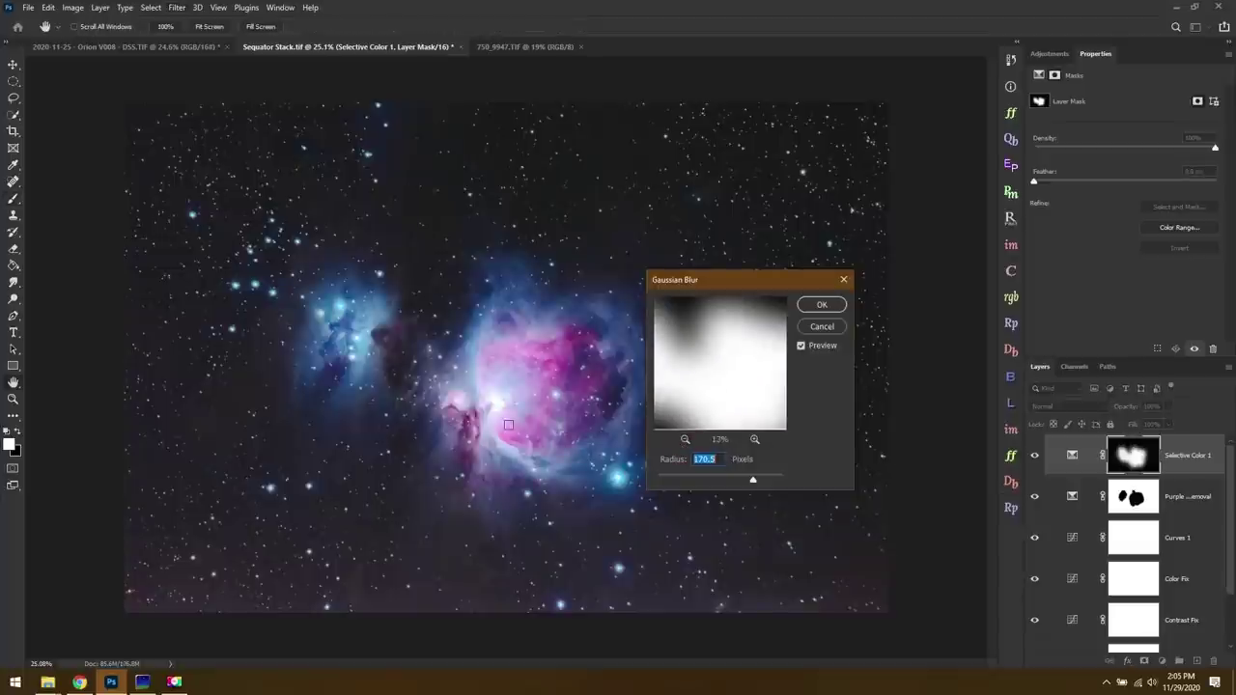
{"action": "left_click", "coordinate": [684, 441]}
{"action": "left_click", "coordinate": [683, 441]}
{"action": "left_click", "coordinate": [683, 441]}
{"action": "left_click", "coordinate": [677, 478]}
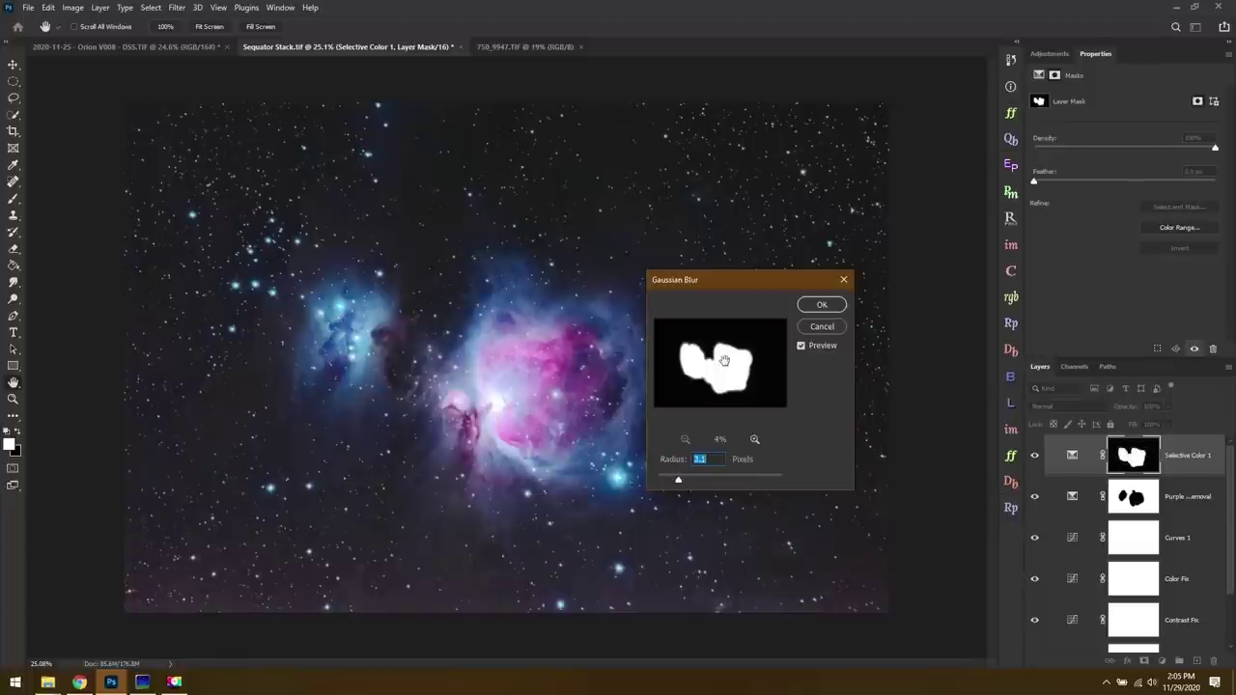
{"action": "left_click_drag", "start_coordinate": [749, 485], "coordinate": [762, 482]}
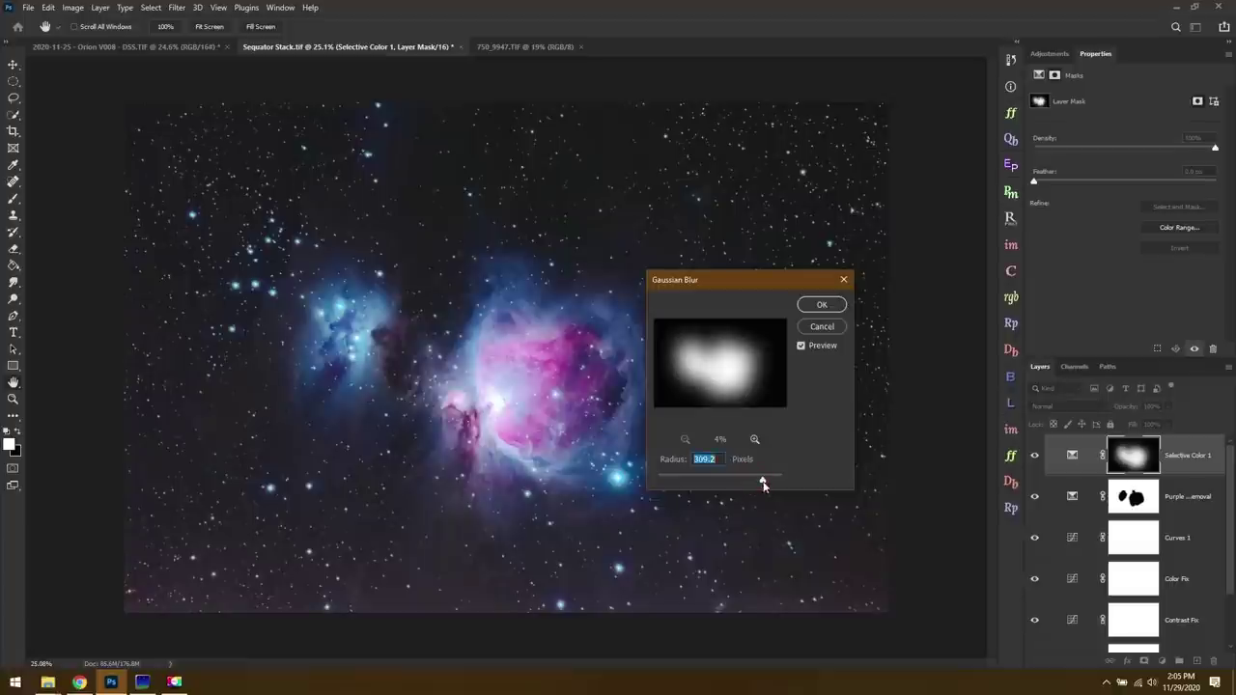
{"action": "left_click", "coordinate": [819, 306]}
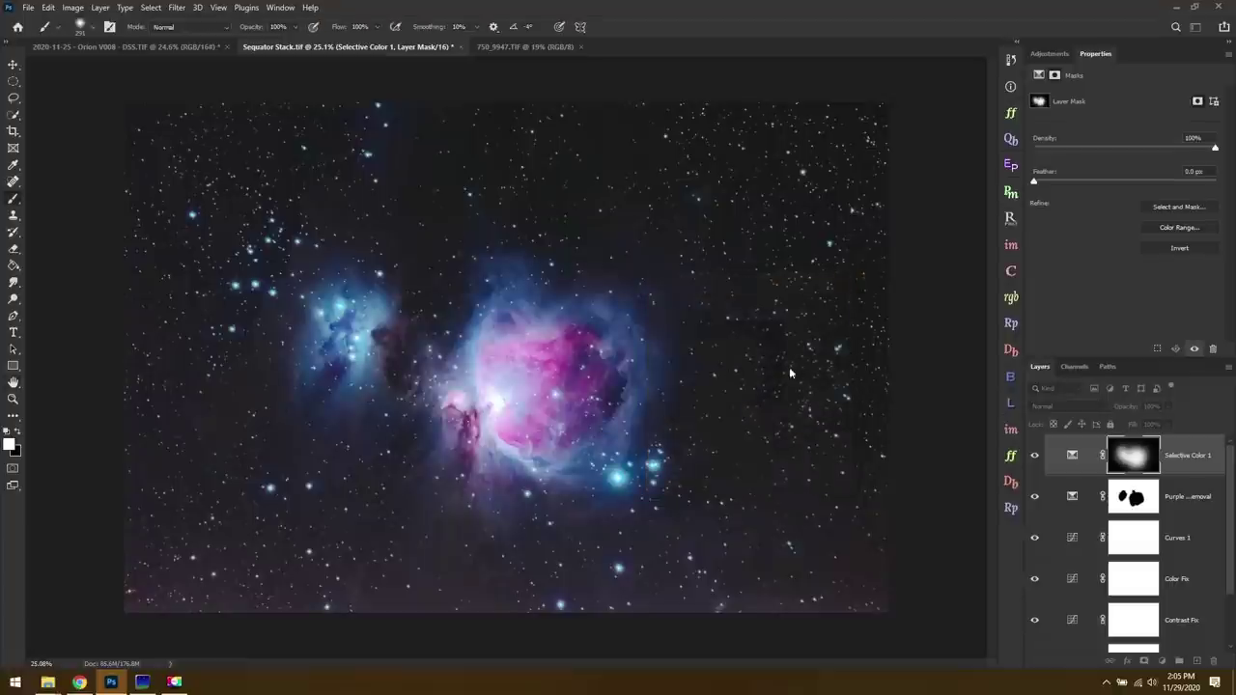
Compare the image with the Selective Color 1 layer hidden and shown, and inspect its blurred mask on its own
{"action": "left_click", "coordinate": [1035, 455]}
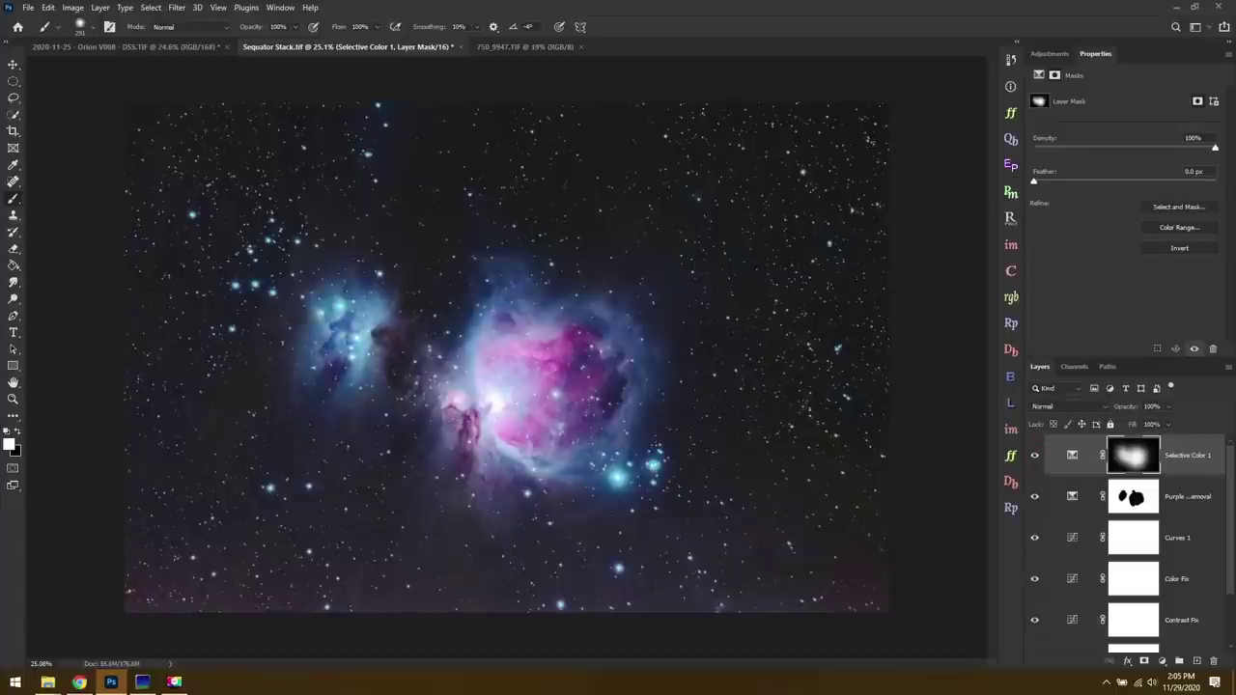
{"action": "left_click", "coordinate": [1137, 472], "text": "alt"}
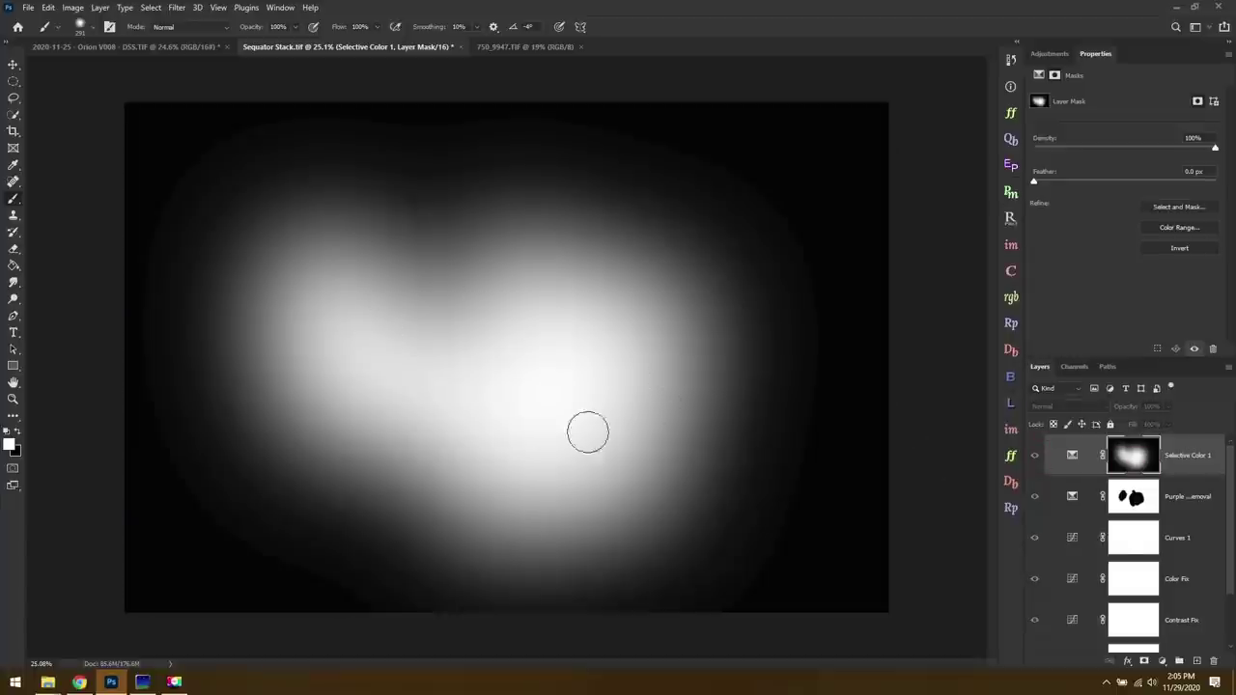
{"action": "left_click", "coordinate": [1083, 469]}
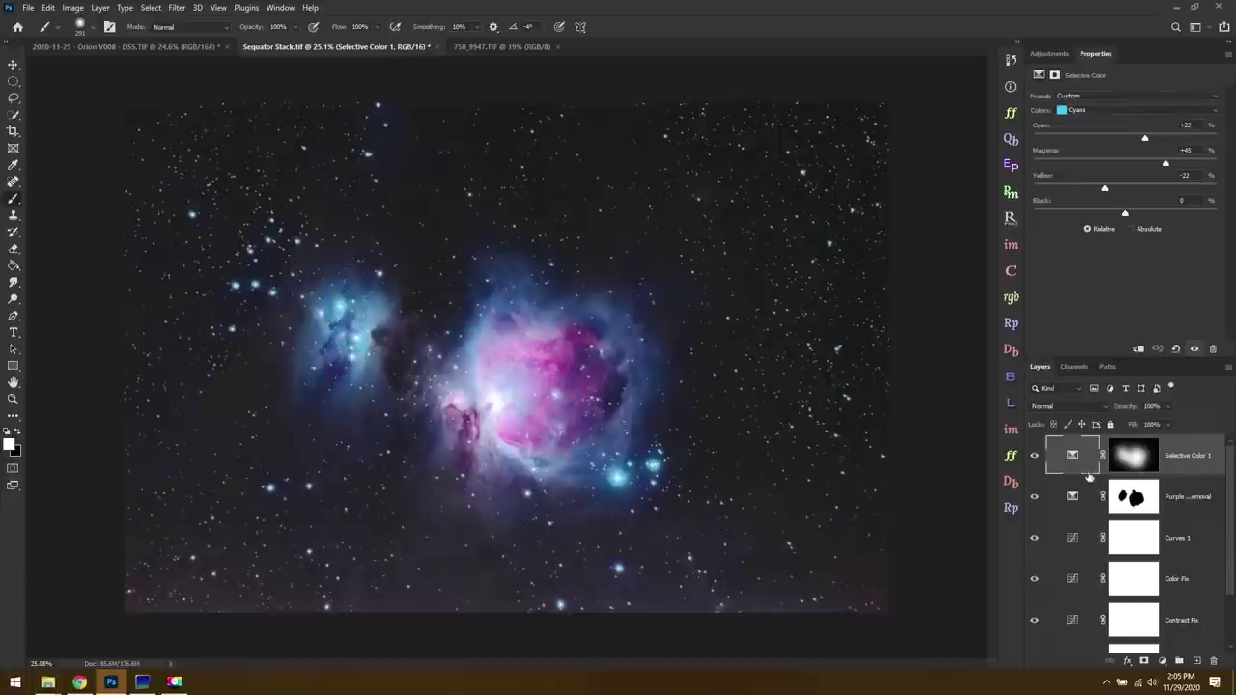
Add a second Selective Color layer on top and adjust the cyan, magenta and yellow amounts of its Magentas
{"action": "left_click", "coordinate": [1050, 54]}
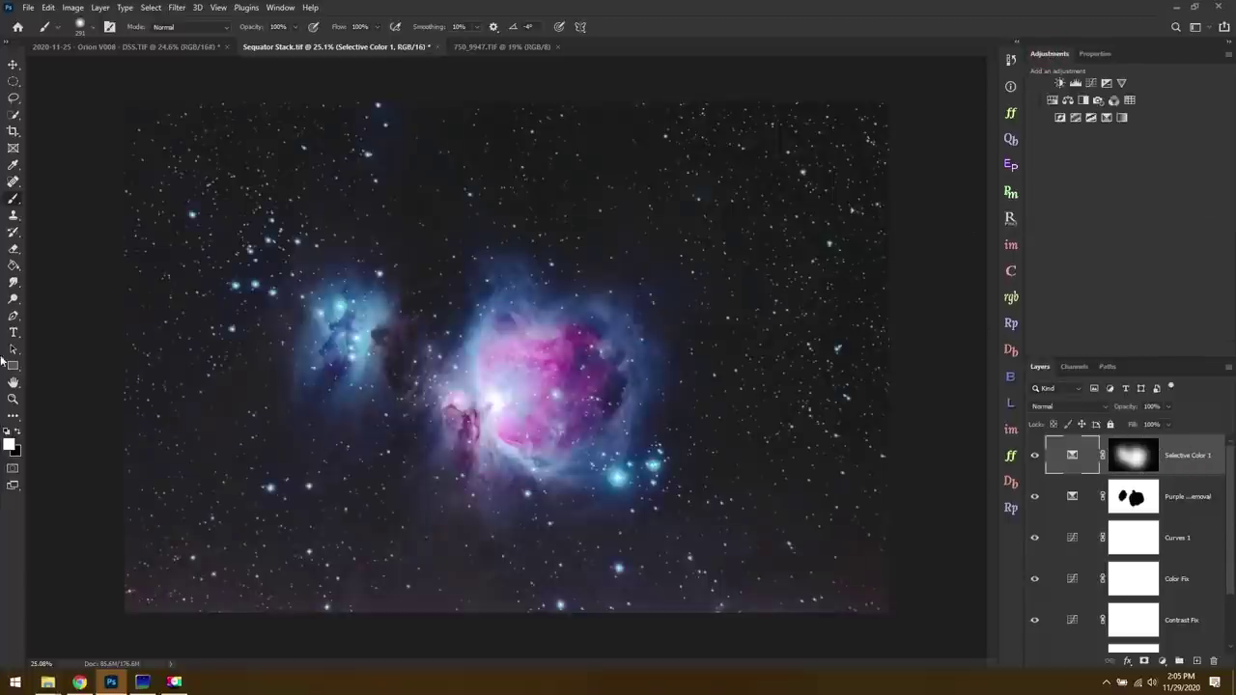
{"action": "left_click", "coordinate": [12, 400]}
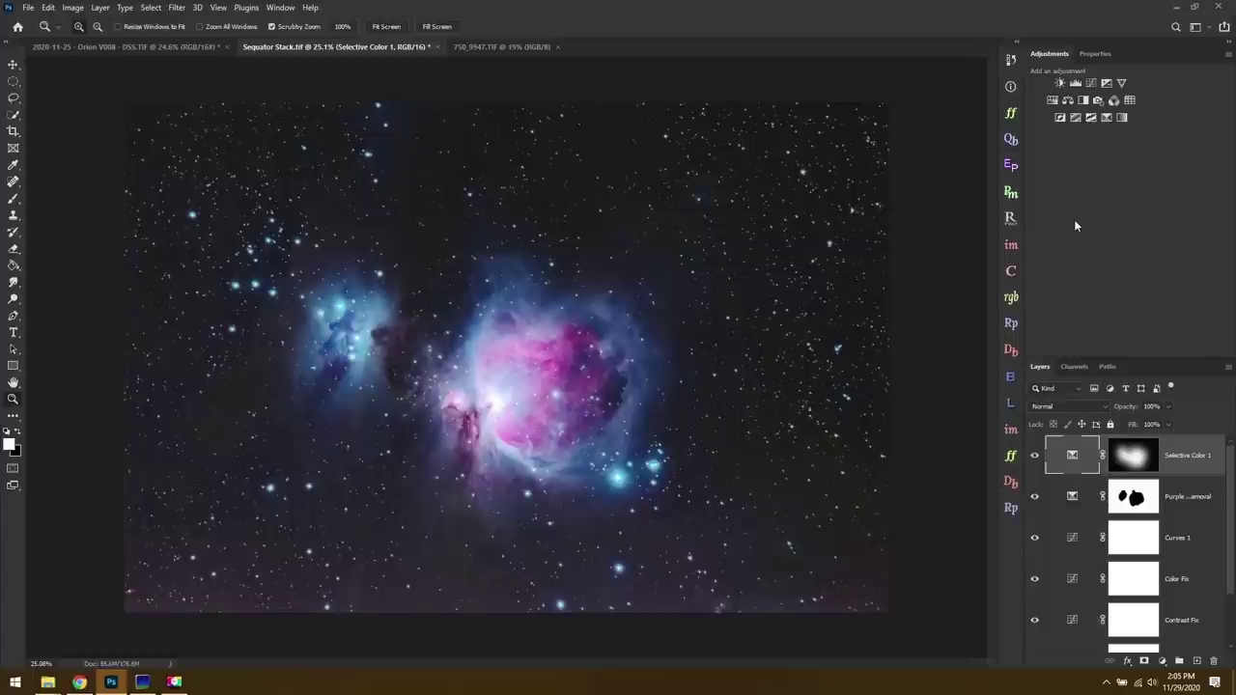
{"action": "left_click", "coordinate": [1105, 118]}
{"action": "left_click", "coordinate": [1079, 116]}
{"action": "left_click", "coordinate": [1121, 144]}
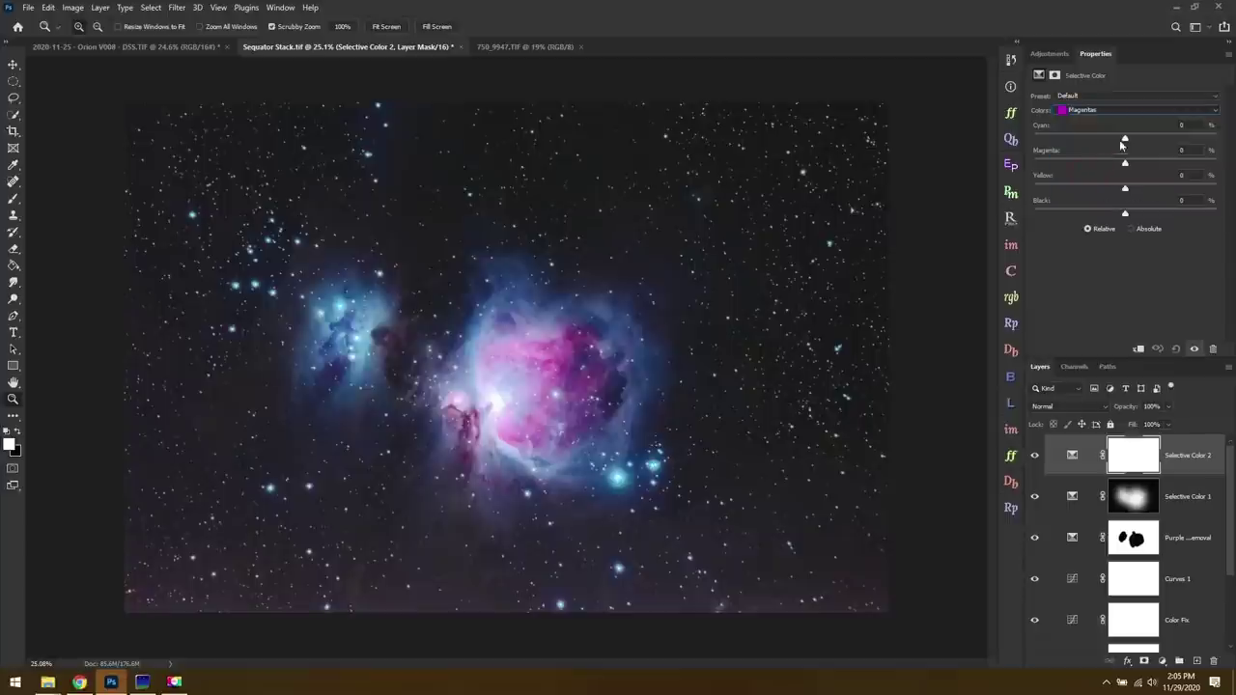
{"action": "left_click_drag", "start_coordinate": [1123, 140], "coordinate": [1148, 187]}
{"action": "left_click_drag", "start_coordinate": [1017, 194], "coordinate": [1161, 190]}
Set the Selective Color 2 layer's Blues to Cyan +21, Magenta -5 and Yellow +13
{"action": "left_click", "coordinate": [1148, 110]}
{"action": "left_click", "coordinate": [1100, 96]}
{"action": "left_click_drag", "start_coordinate": [1124, 137], "coordinate": [1128, 167]}
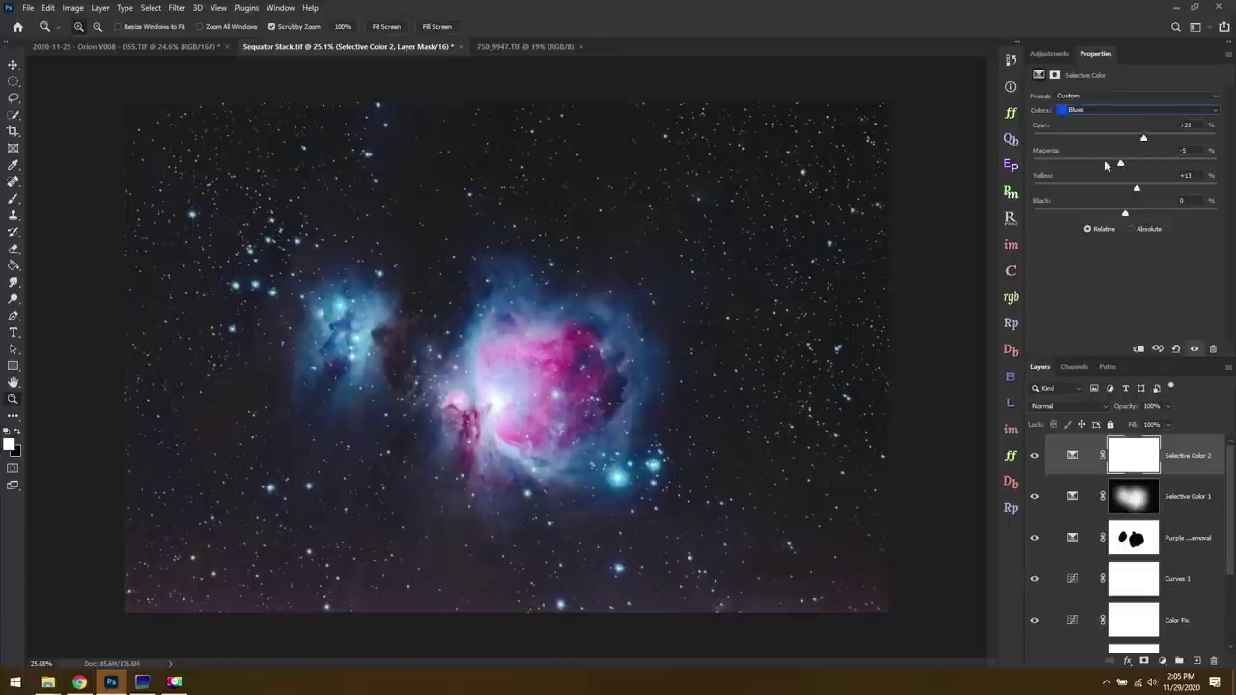
Replace the Selective Color 2 layer's white mask with a copy of the blurred mask from Selective Color 1
{"action": "left_click", "coordinate": [1131, 451]}
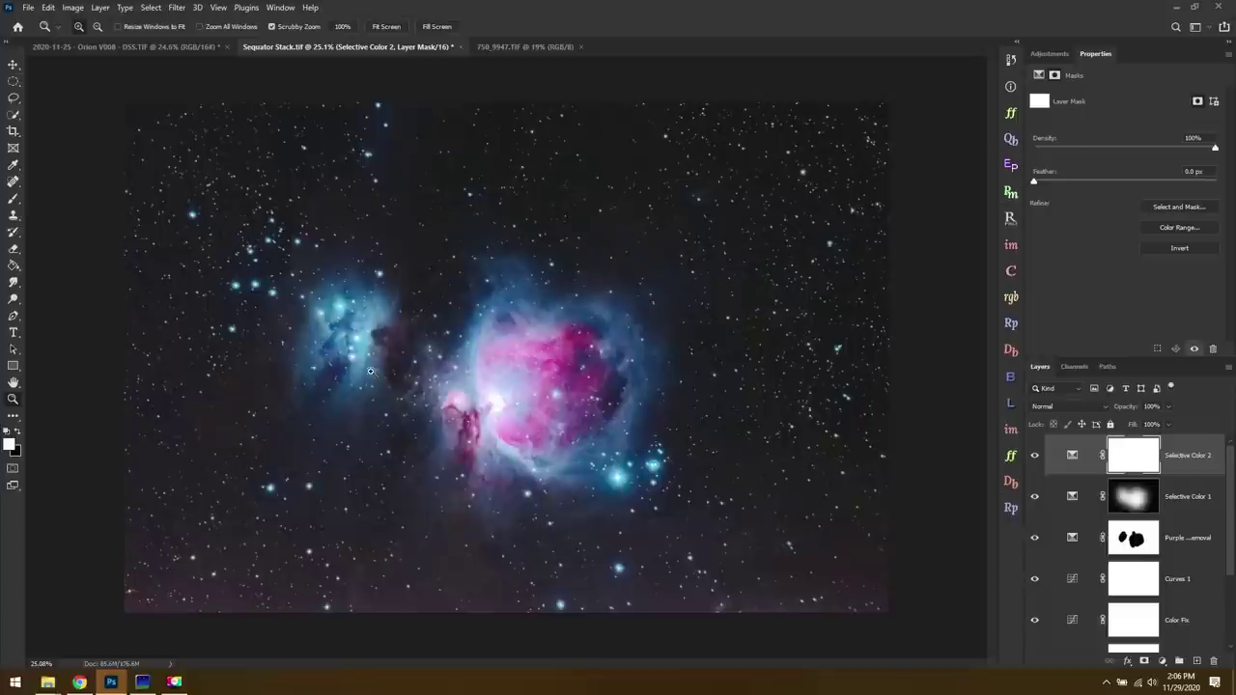
{"action": "left_click", "coordinate": [1199, 506]}
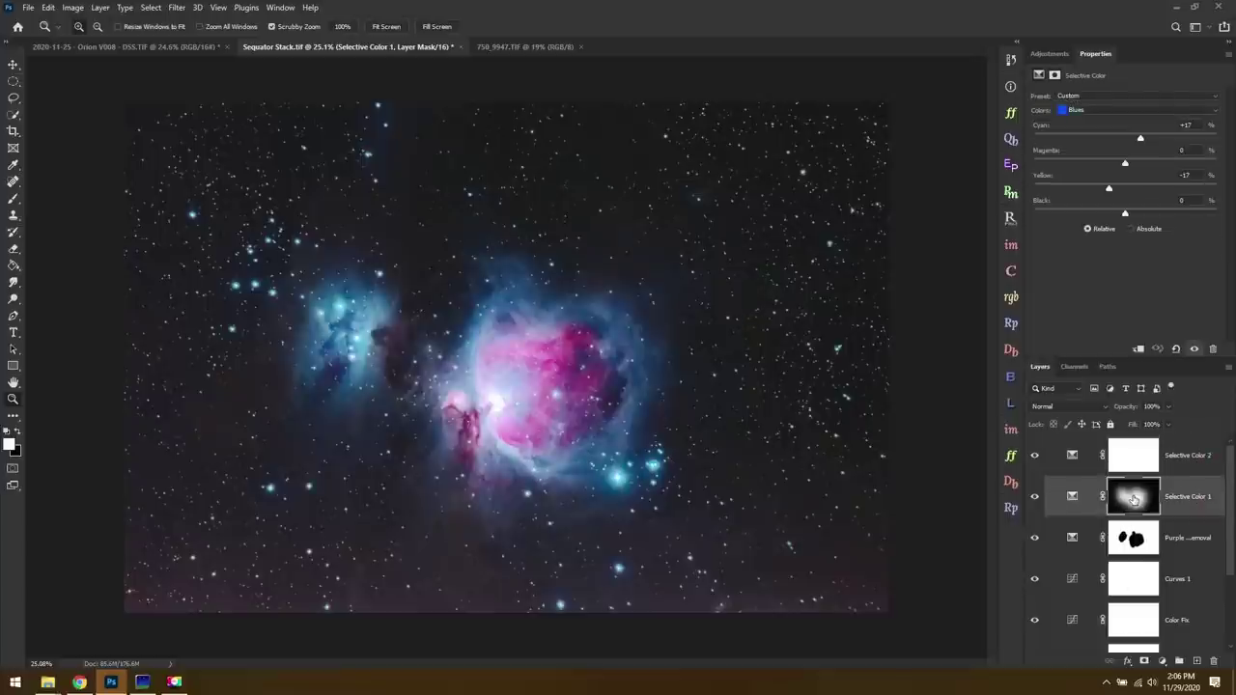
{"action": "left_click_drag", "start_coordinate": [1134, 498], "coordinate": [1135, 461]}
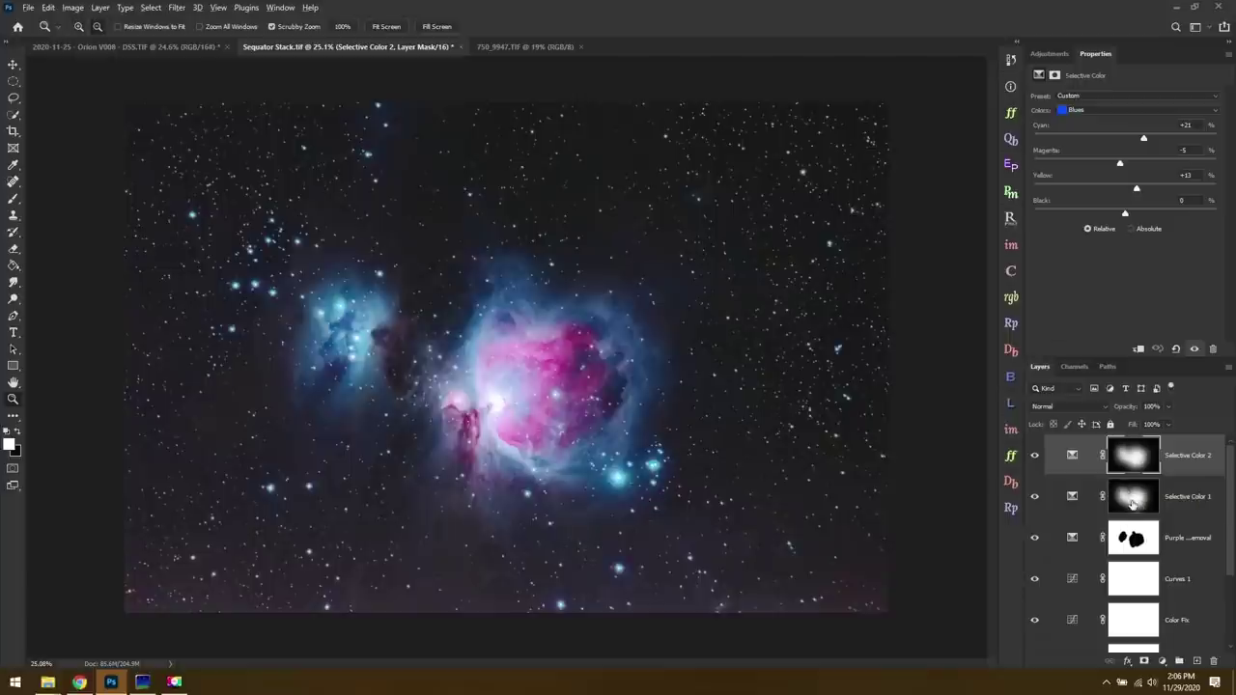
Stamp all visible layers into a new layer on top and open it in the Camera Raw Filter
{"action": "left_click", "coordinate": [1049, 54]}
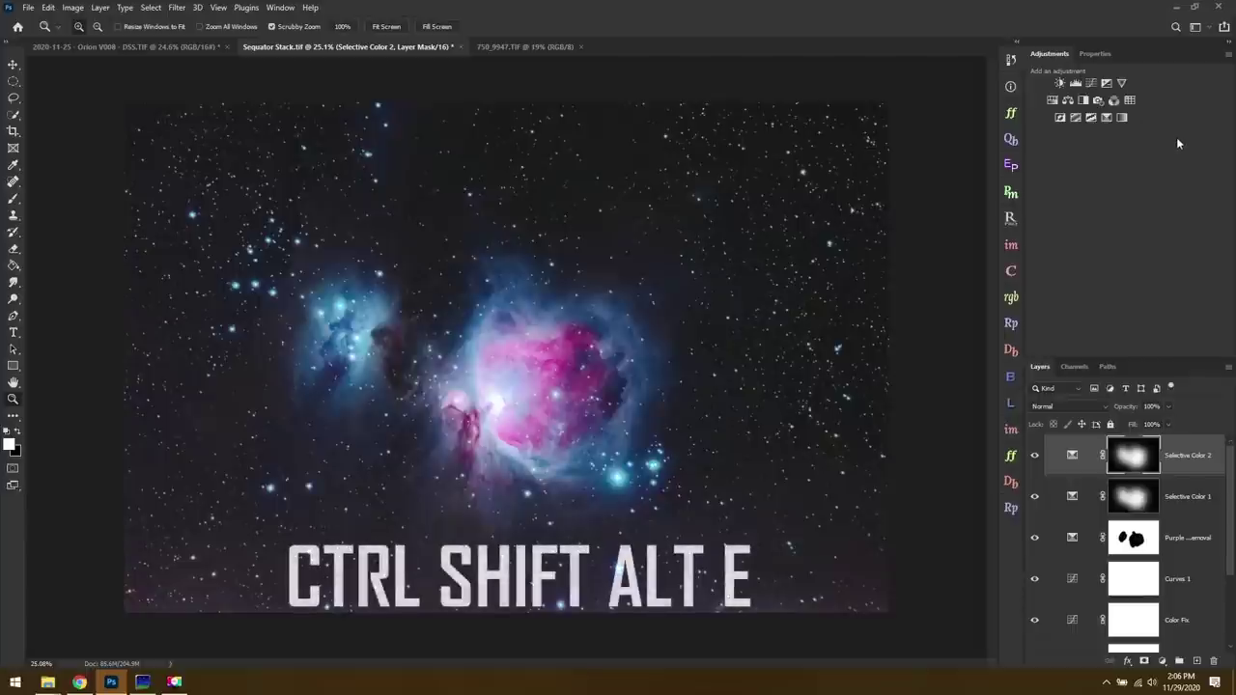
{"action": "key", "text": "ctrl+shift+alt+e"}
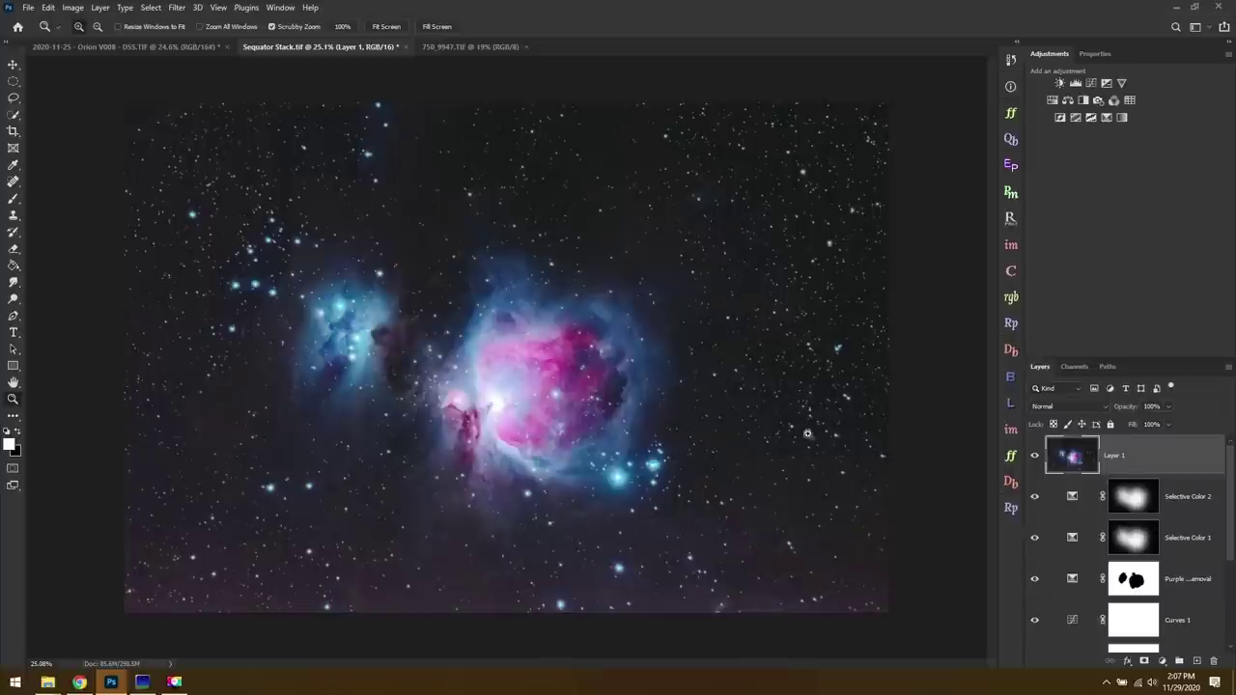
{"action": "left_click", "coordinate": [177, 7]}
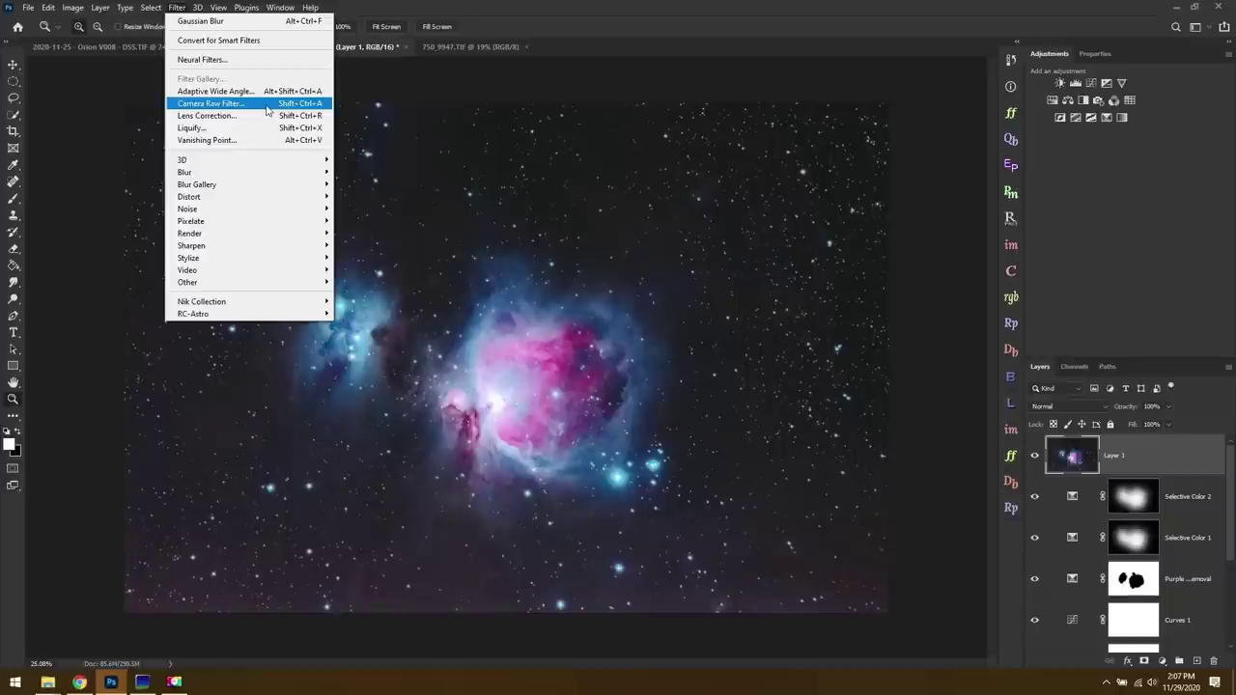
{"action": "left_click", "coordinate": [266, 104]}
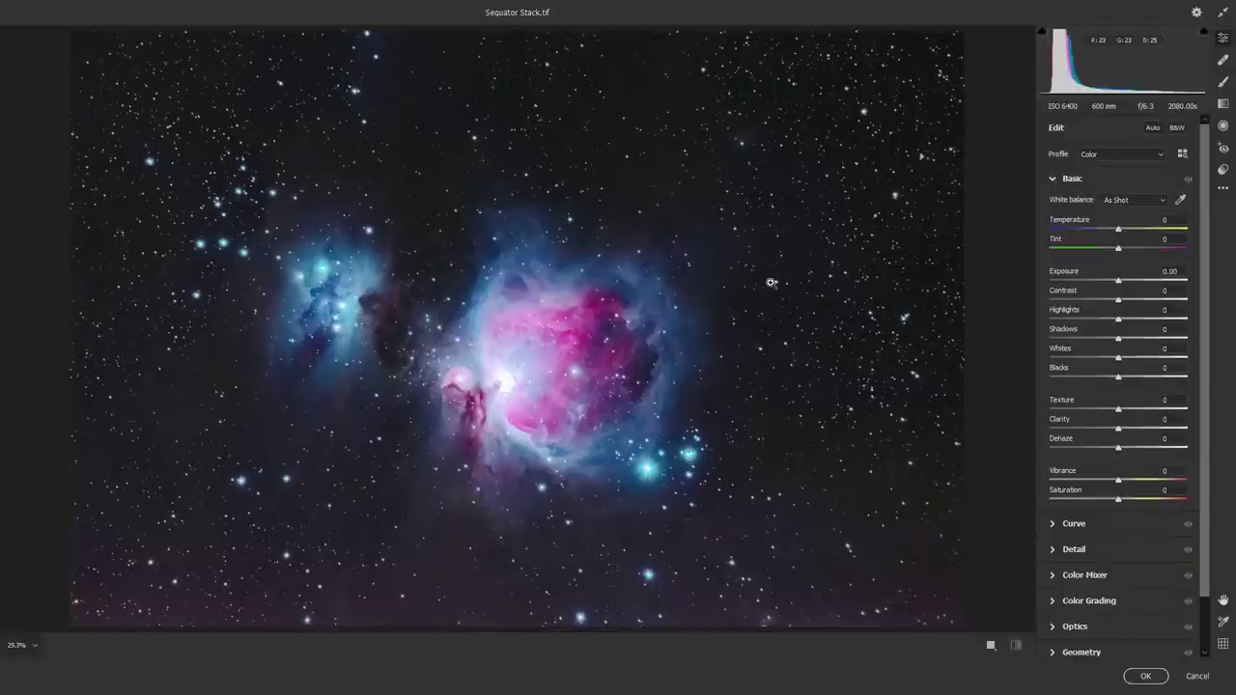
Inspect the noise in the blue part of the nebula up close and set Color Noise Reduction to 20
{"action": "scroll", "coordinate": [1147, 394], "scroll_direction": "down", "scroll_amount": 2}
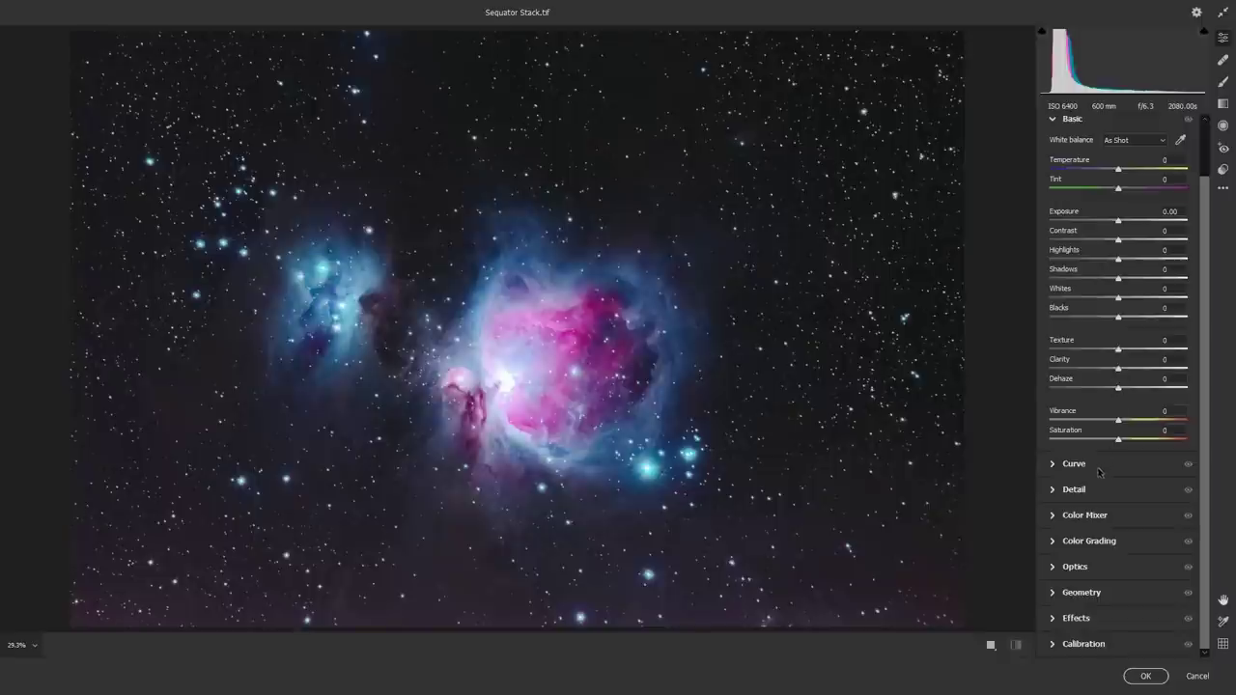
{"action": "left_click", "coordinate": [1071, 491]}
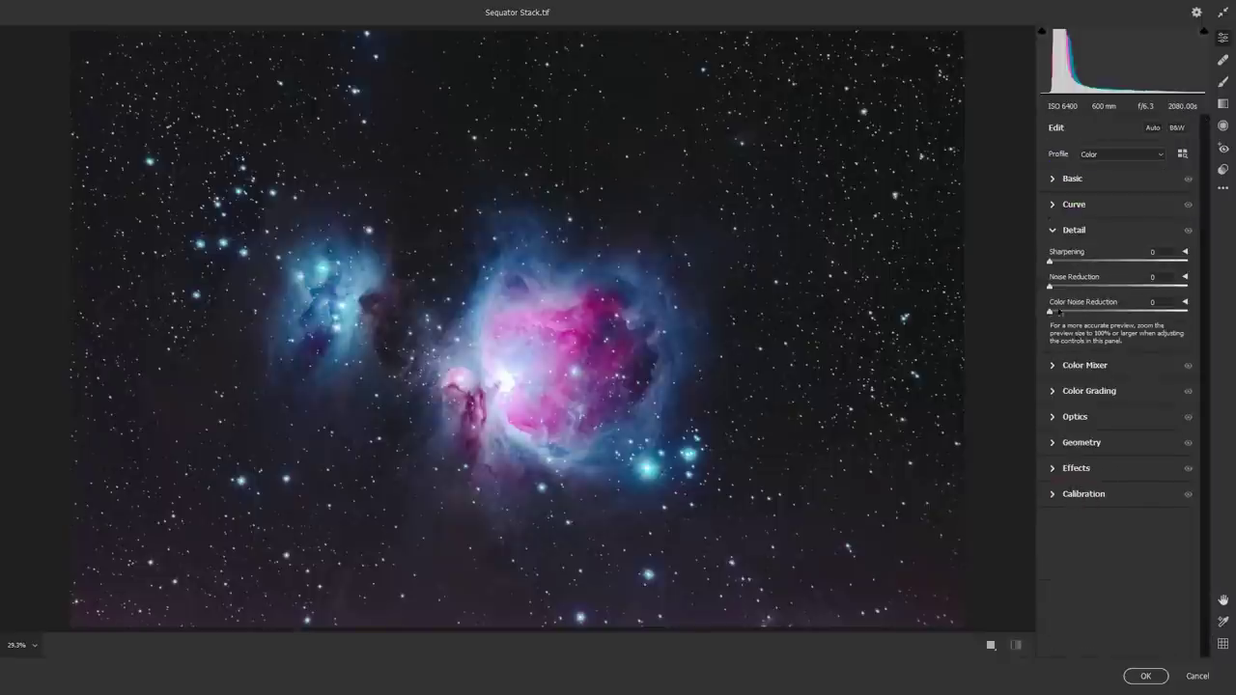
{"action": "left_click_drag", "start_coordinate": [623, 520], "coordinate": [784, 552]}
{"action": "left_click_drag", "start_coordinate": [644, 462], "coordinate": [691, 484]}
{"action": "left_click_drag", "start_coordinate": [280, 227], "coordinate": [309, 237]}
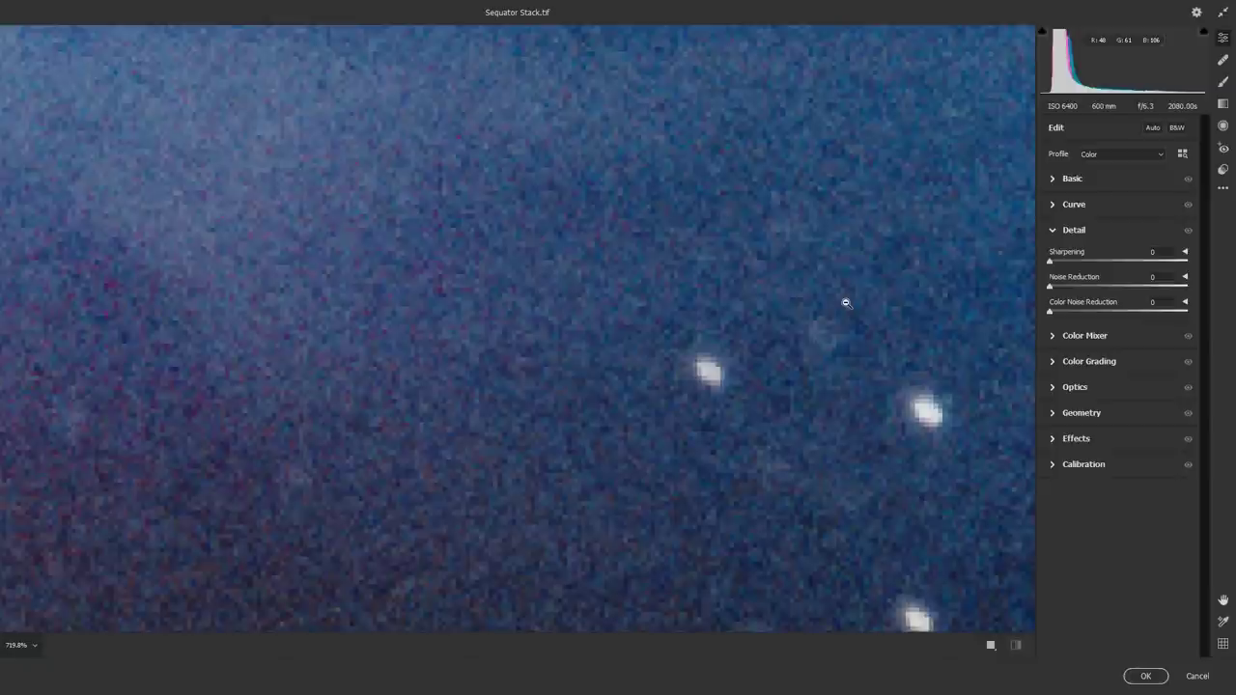
{"action": "left_click", "coordinate": [536, 319], "text": "alt"}
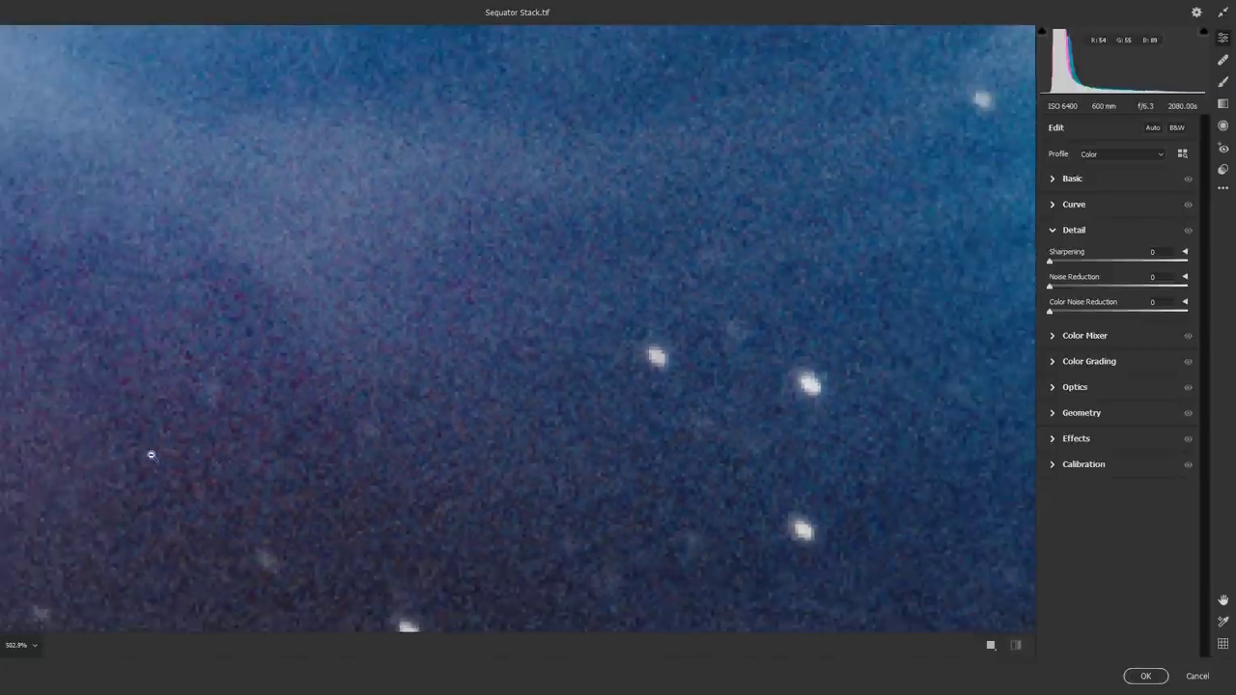
{"action": "left_click", "coordinate": [151, 455]}
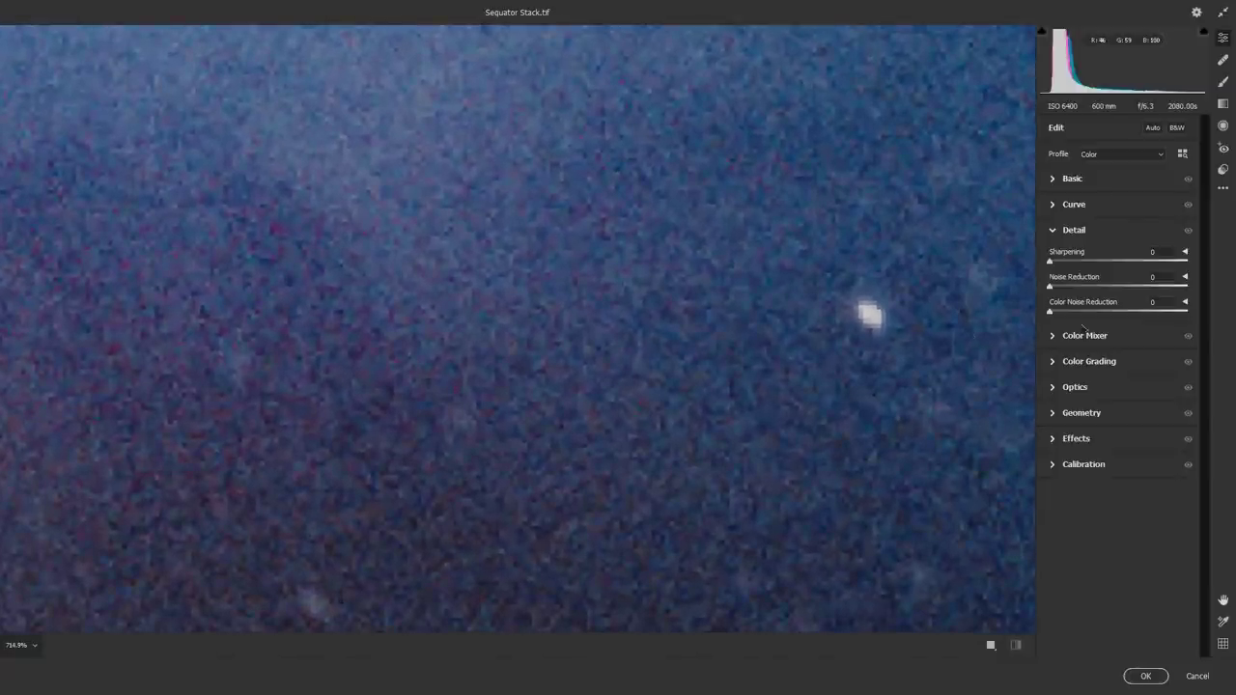
{"action": "left_click_drag", "start_coordinate": [1050, 311], "coordinate": [1083, 314]}
{"action": "type", "text": "0"}
{"action": "left_click_drag", "start_coordinate": [1049, 311], "coordinate": [1074, 318]}
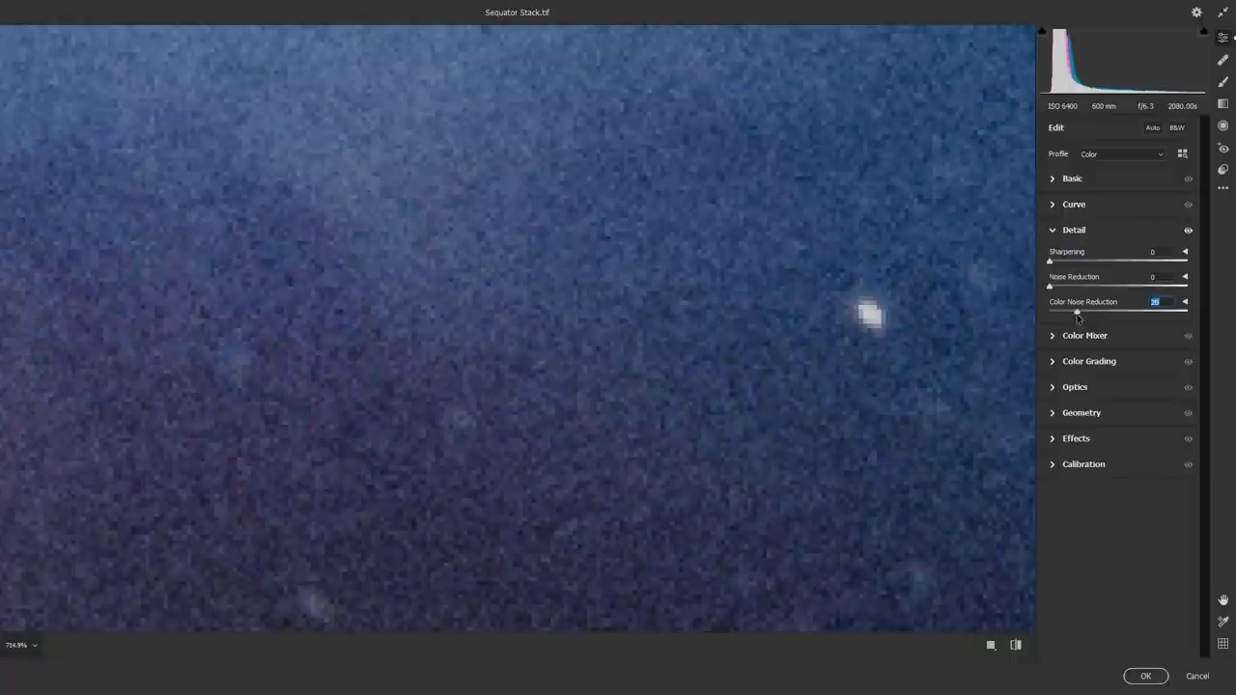
{"action": "scroll", "coordinate": [665, 339], "scroll_direction": "down", "scroll_amount": 5}
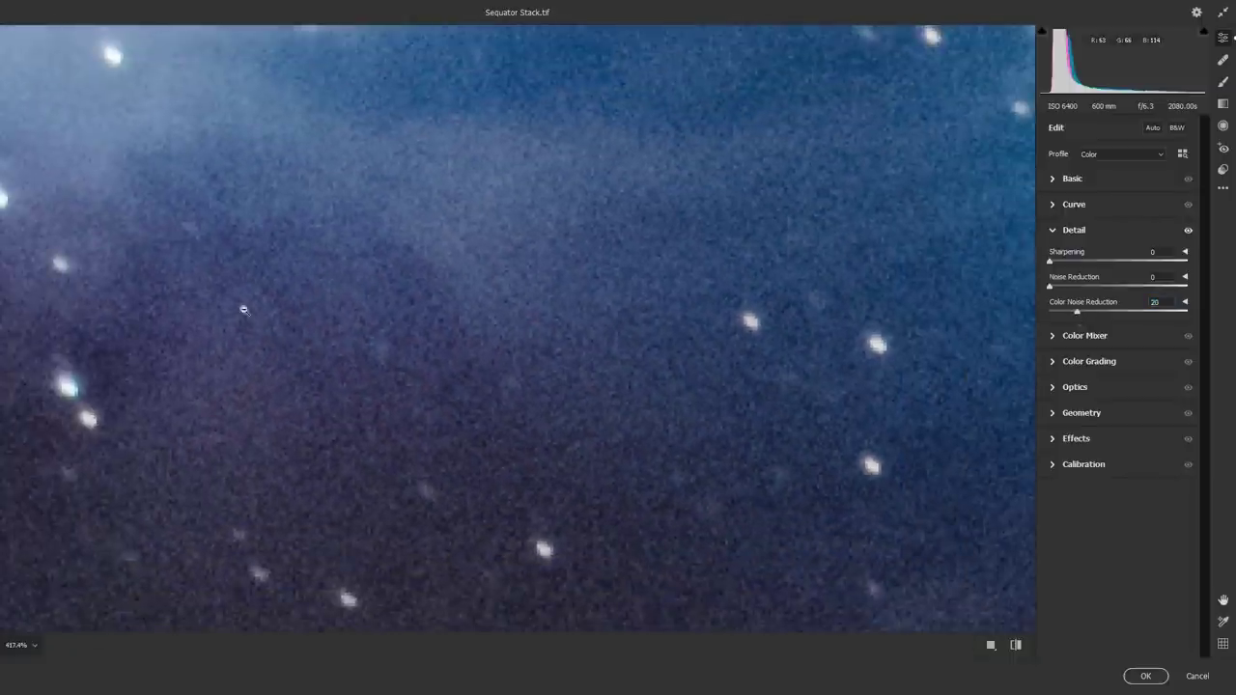
Raise Color Noise Reduction to 25, try Noise Reduction at 23 on the nebula core, and reset Noise Reduction to 0
{"action": "left_click_drag", "start_coordinate": [1079, 313], "coordinate": [1081, 288]}
{"action": "left_click", "coordinate": [22, 645]}
{"action": "left_click", "coordinate": [42, 605]}
{"action": "left_click_drag", "start_coordinate": [535, 341], "coordinate": [1015, 307]}
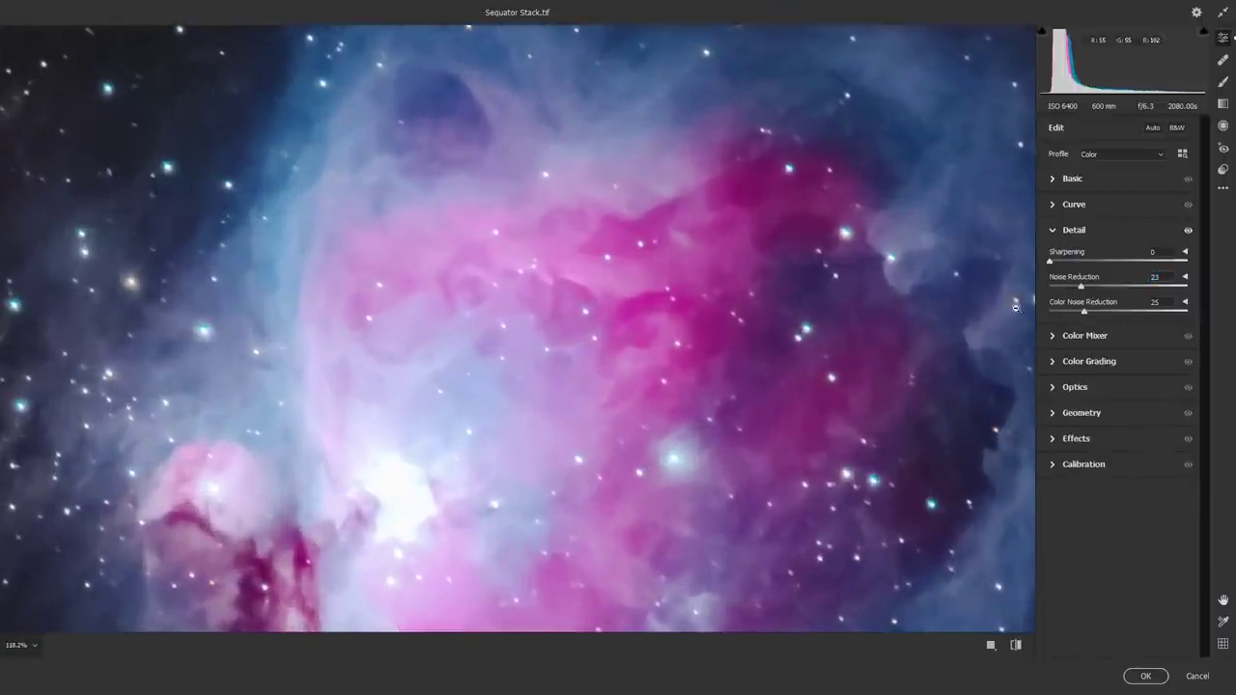
{"action": "double_click", "coordinate": [1082, 287]}
Examine the grain in the magenta nebula area, set Noise Reduction to 15, and fit the whole image in view
{"action": "left_click", "coordinate": [879, 295]}
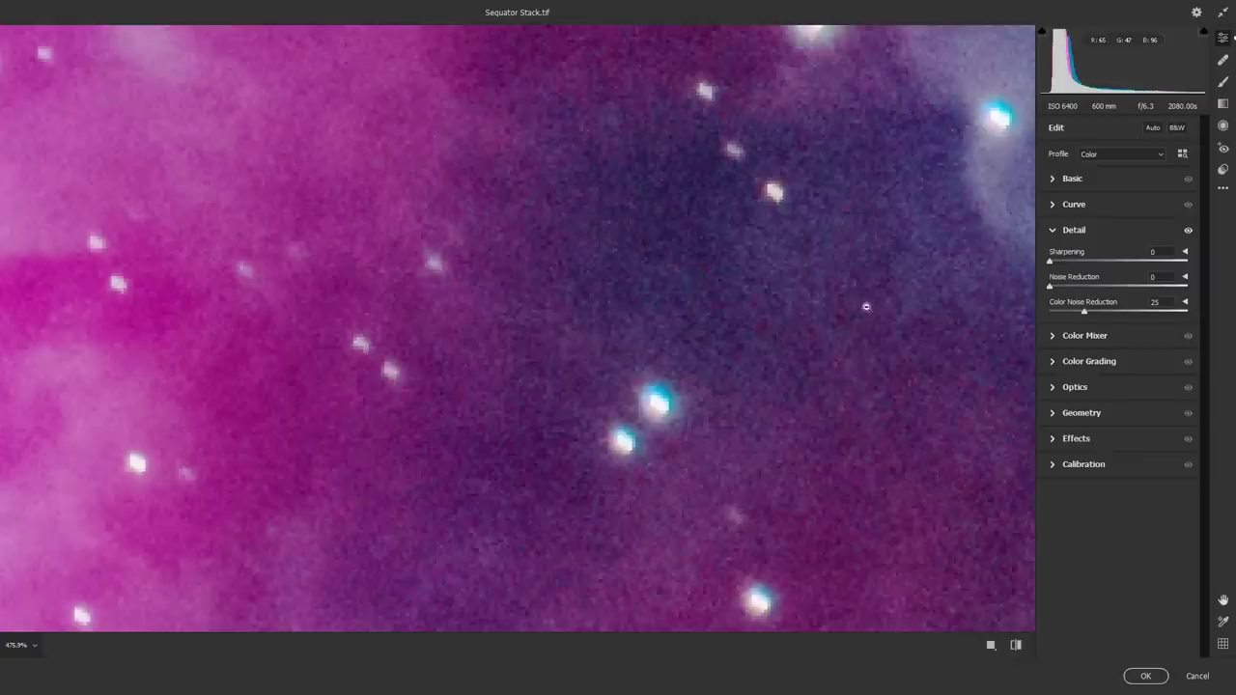
{"action": "left_click", "coordinate": [612, 425], "text": "alt"}
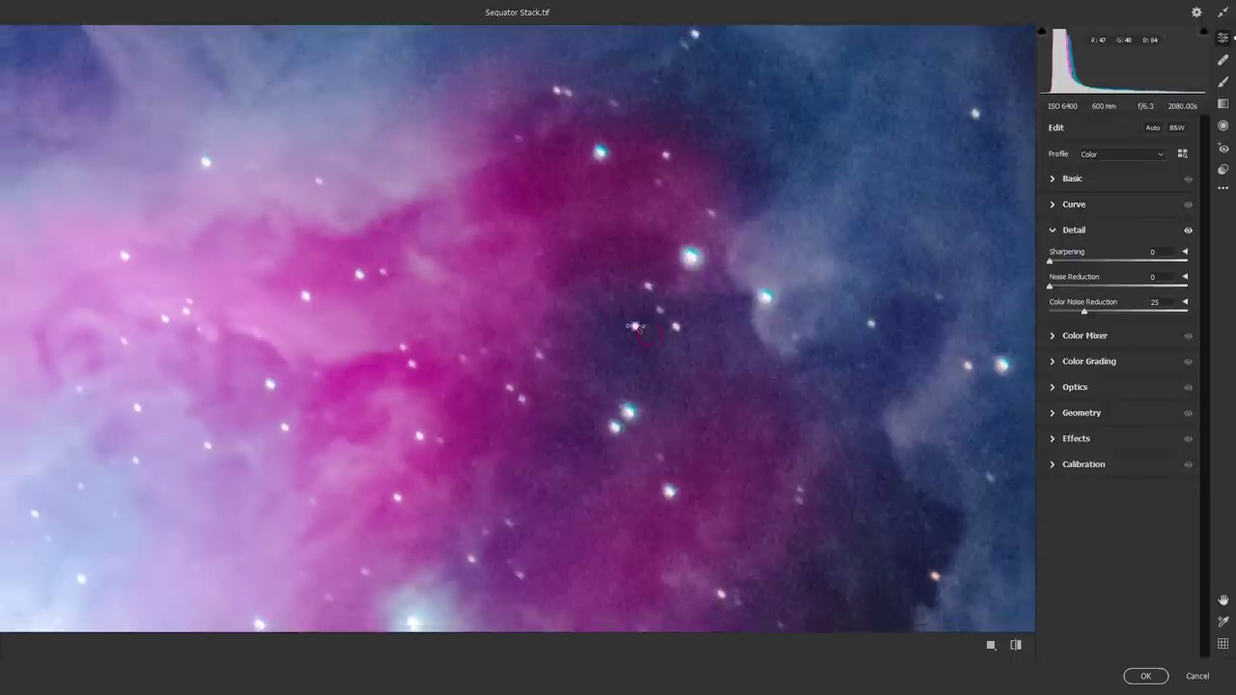
{"action": "scroll", "coordinate": [670, 345], "scroll_direction": "down", "scroll_amount": 3}
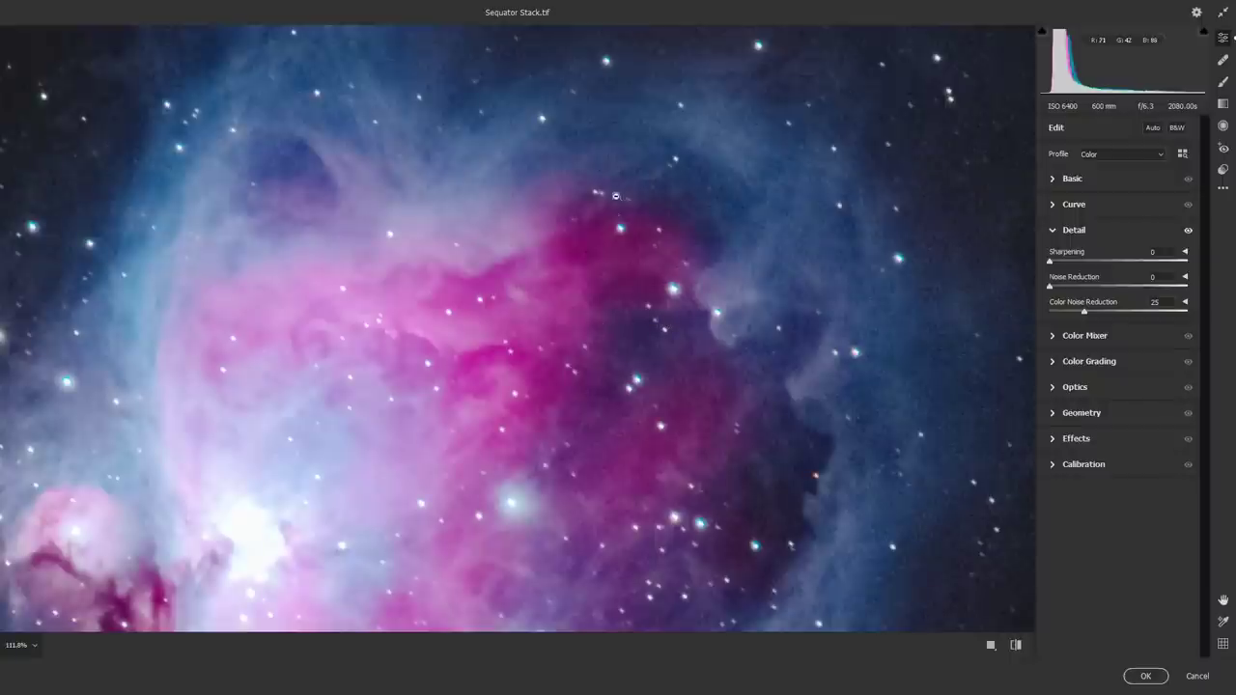
{"action": "scroll", "coordinate": [787, 311], "scroll_direction": "down", "scroll_amount": 1}
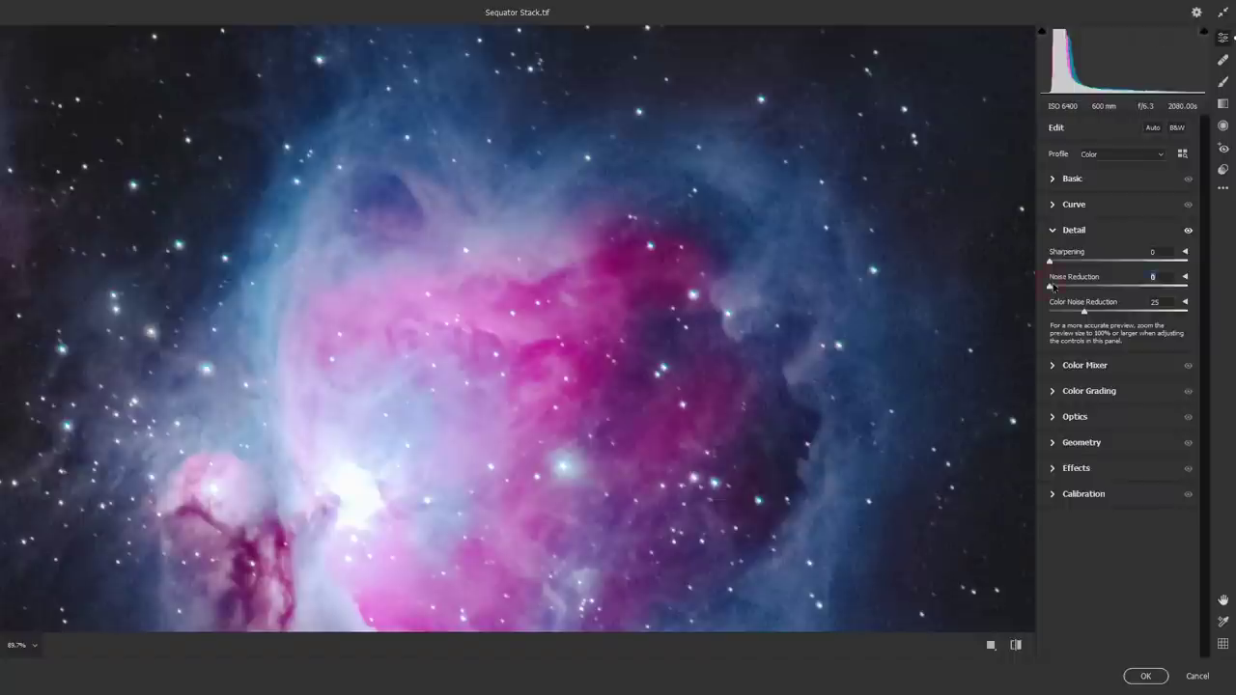
{"action": "left_click_drag", "start_coordinate": [1060, 288], "coordinate": [1074, 287]}
{"action": "left_click", "coordinate": [19, 645]}
{"action": "left_click", "coordinate": [27, 605]}
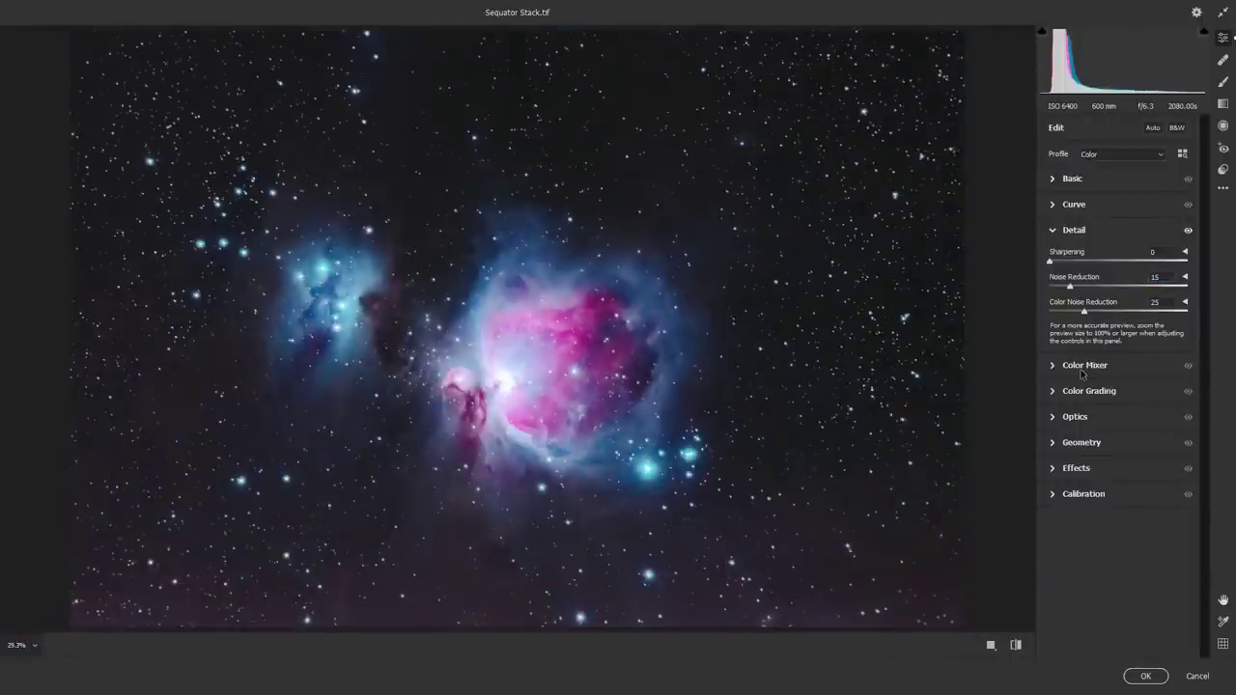
Try Contrast +31 and Highlights -38 in the Basic adjustments, and reset both
{"action": "left_click", "coordinate": [1066, 184]}
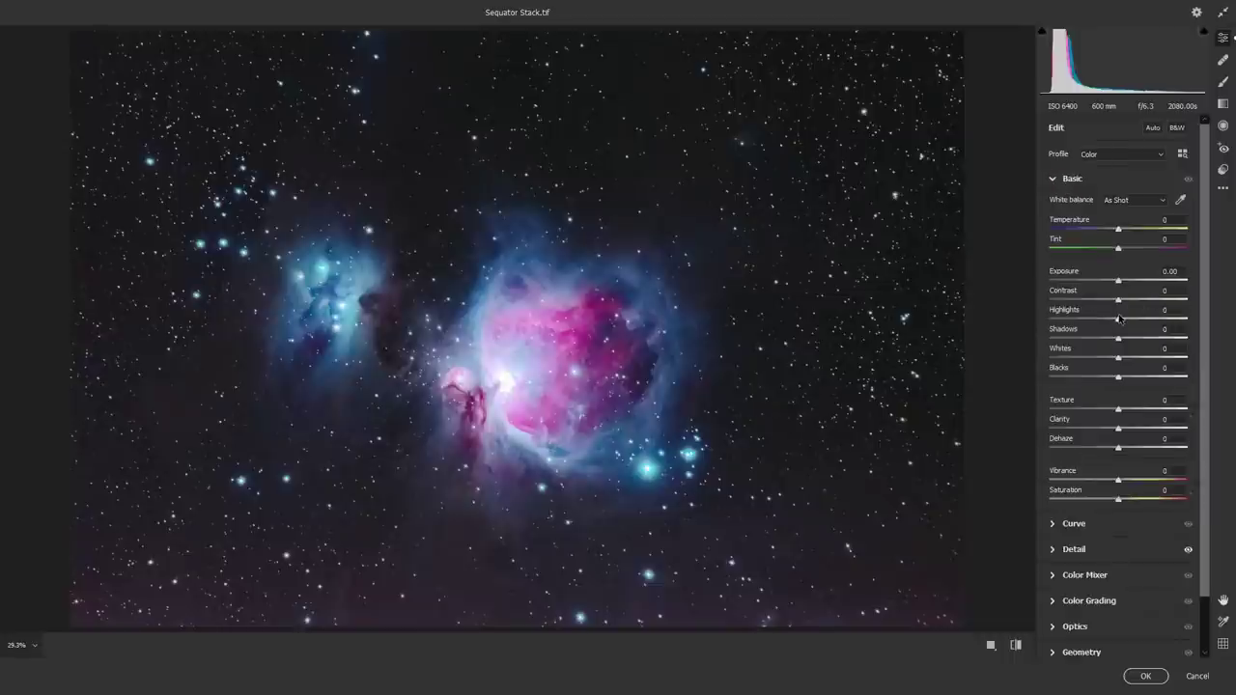
{"action": "left_click_drag", "start_coordinate": [1116, 301], "coordinate": [1178, 300]}
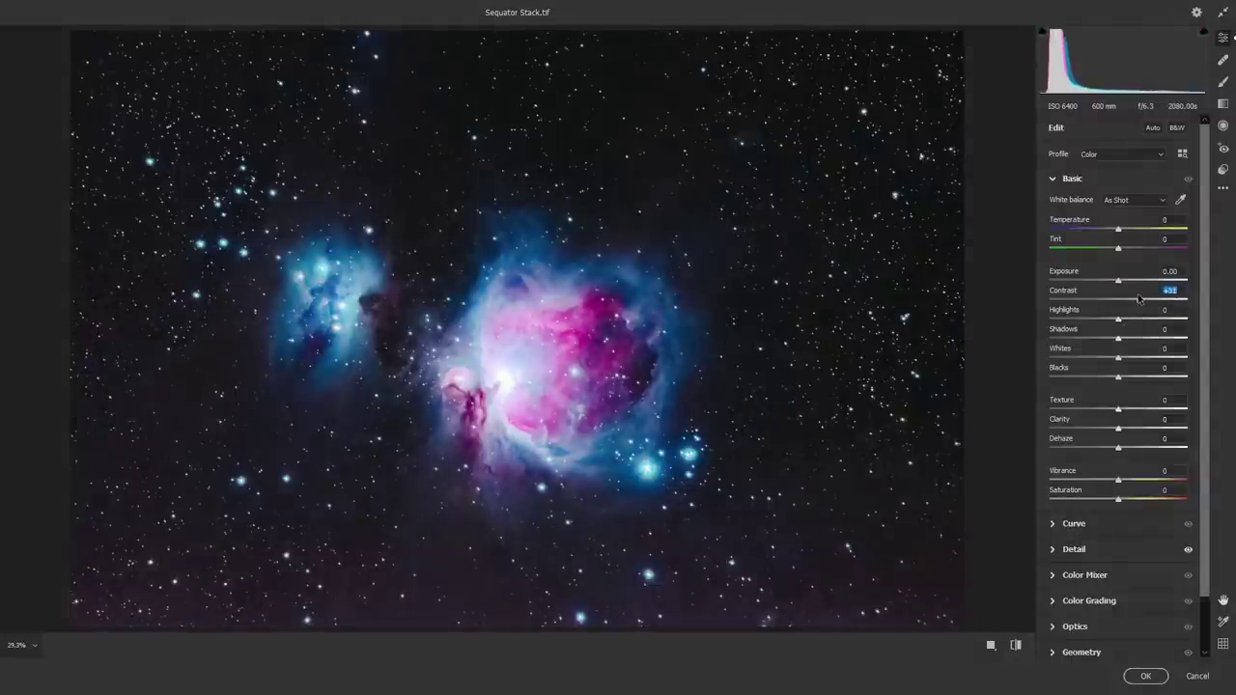
{"action": "left_click_drag", "start_coordinate": [1118, 320], "coordinate": [1092, 321]}
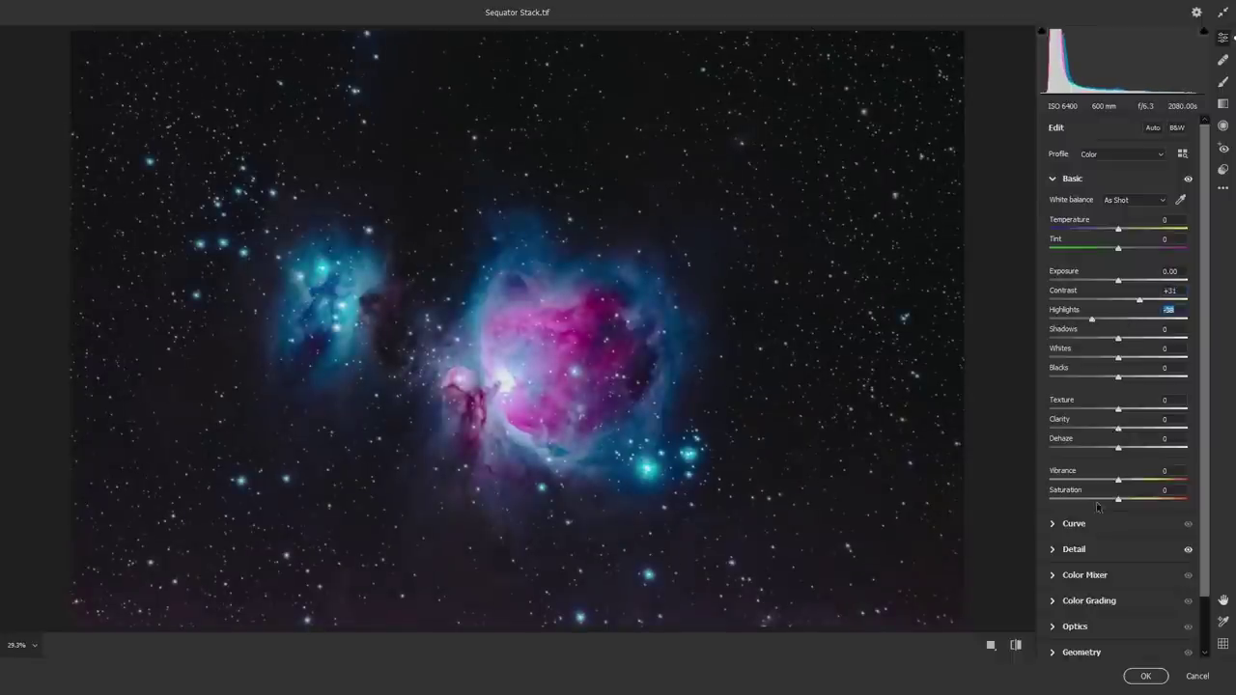
{"action": "left_click_drag", "start_coordinate": [1137, 300], "coordinate": [1118, 303]}
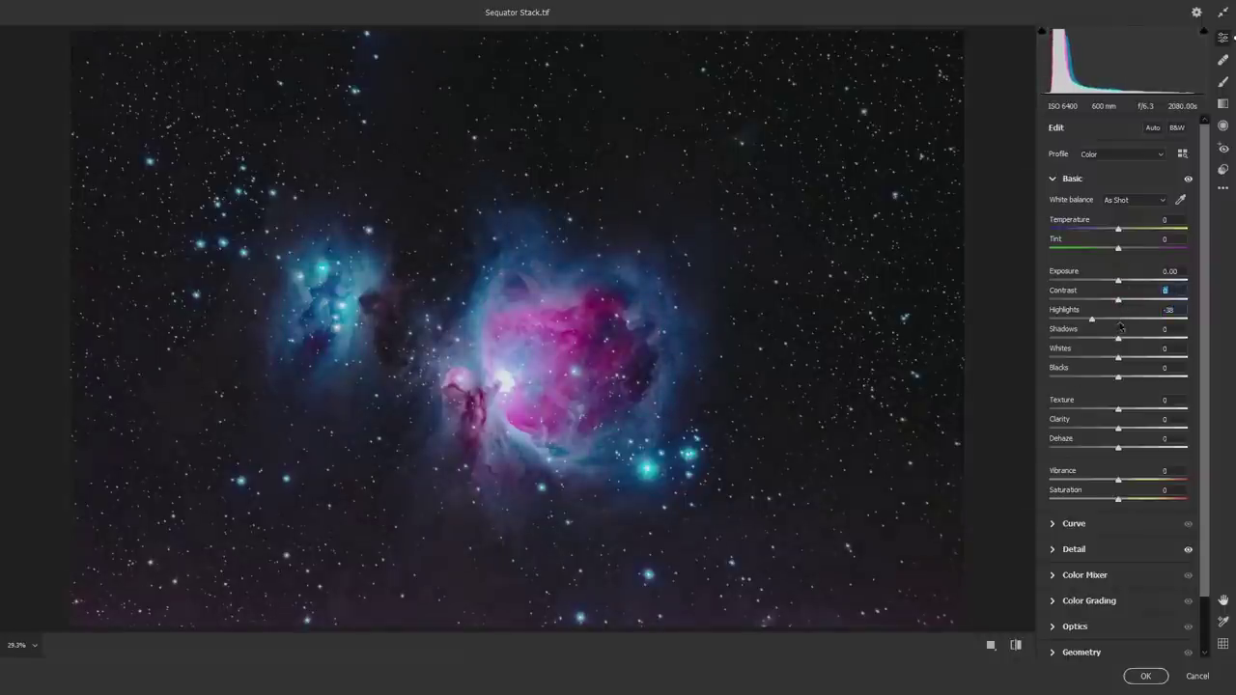
{"action": "double_click", "coordinate": [1118, 320]}
Set Highlights to -15, Shadows to +2 and Whites to +6, slightly lower Blacks, fine-tune Temperature and Tint, and apply the filter
{"action": "left_click_drag", "start_coordinate": [1117, 319], "coordinate": [1117, 376]}
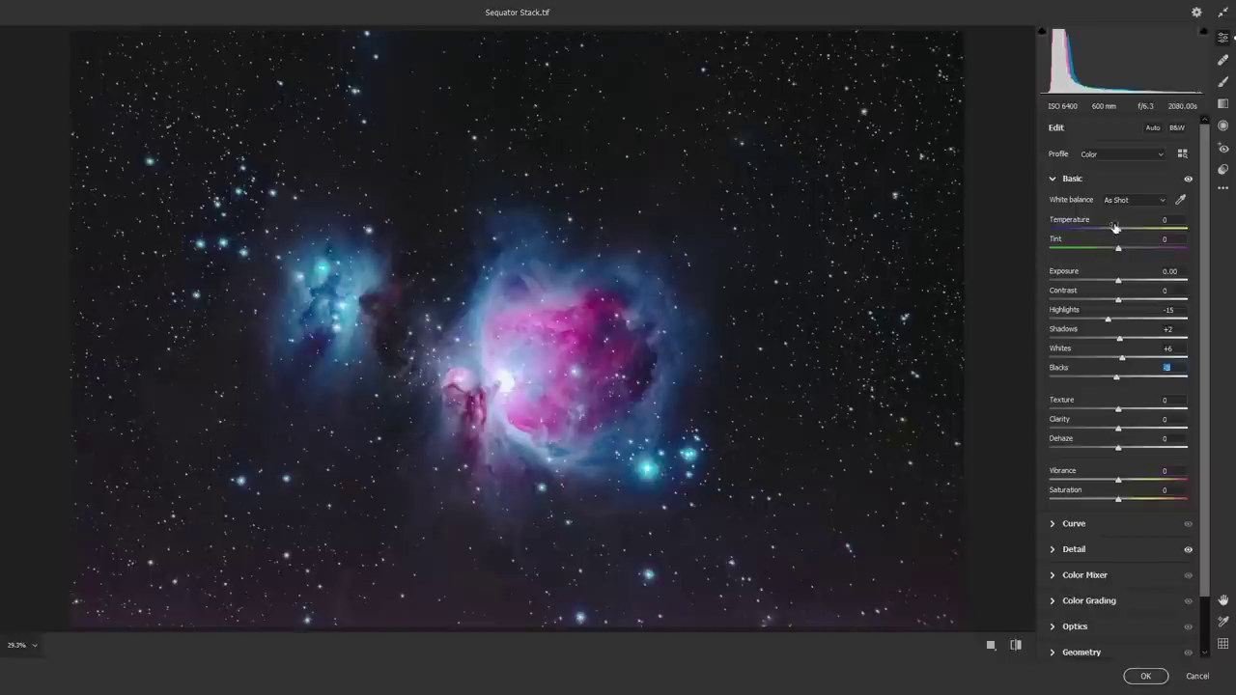
{"action": "mouse_move", "coordinate": [1119, 228]}
{"action": "left_mouse_down"}
{"action": "mouse_move", "coordinate": [1128, 249]}
{"action": "mouse_move", "coordinate": [1113, 249]}
{"action": "left_mouse_up"}
{"action": "left_click", "coordinate": [1145, 676]}
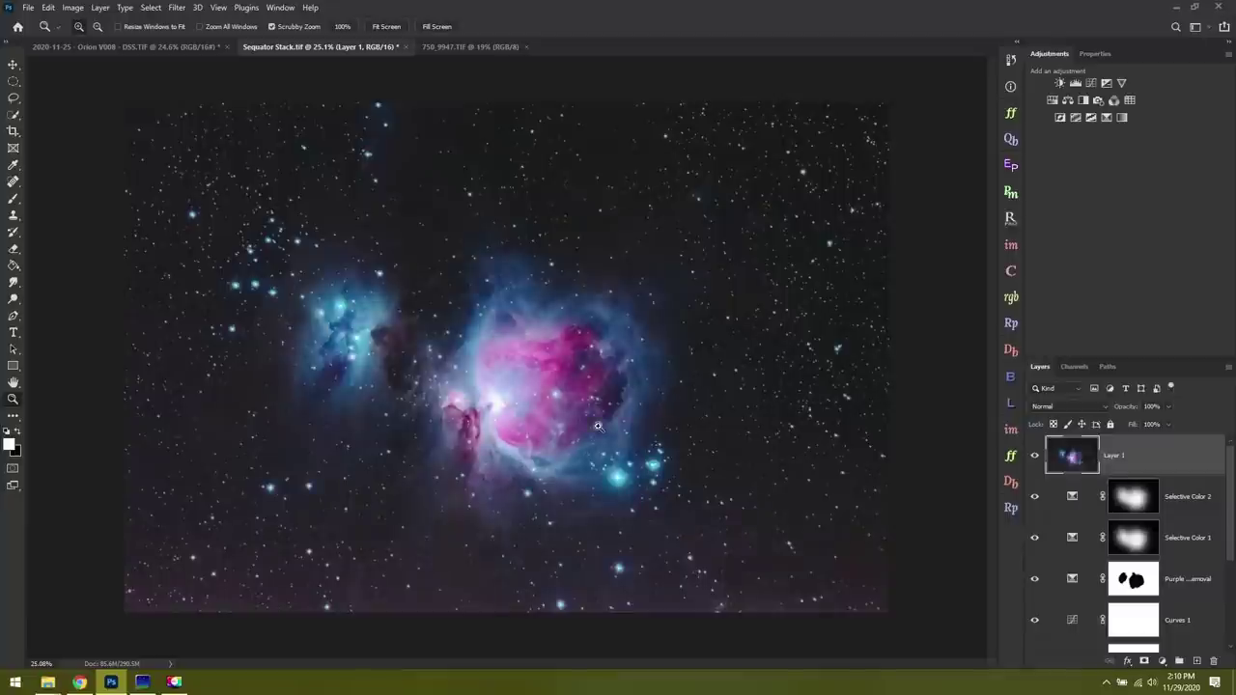
Compare the nebula's noise up close with the filtered Layer 1 hidden and shown, and review the whole image
{"action": "scroll", "coordinate": [606, 425], "scroll_direction": "up", "scroll_amount": 3}
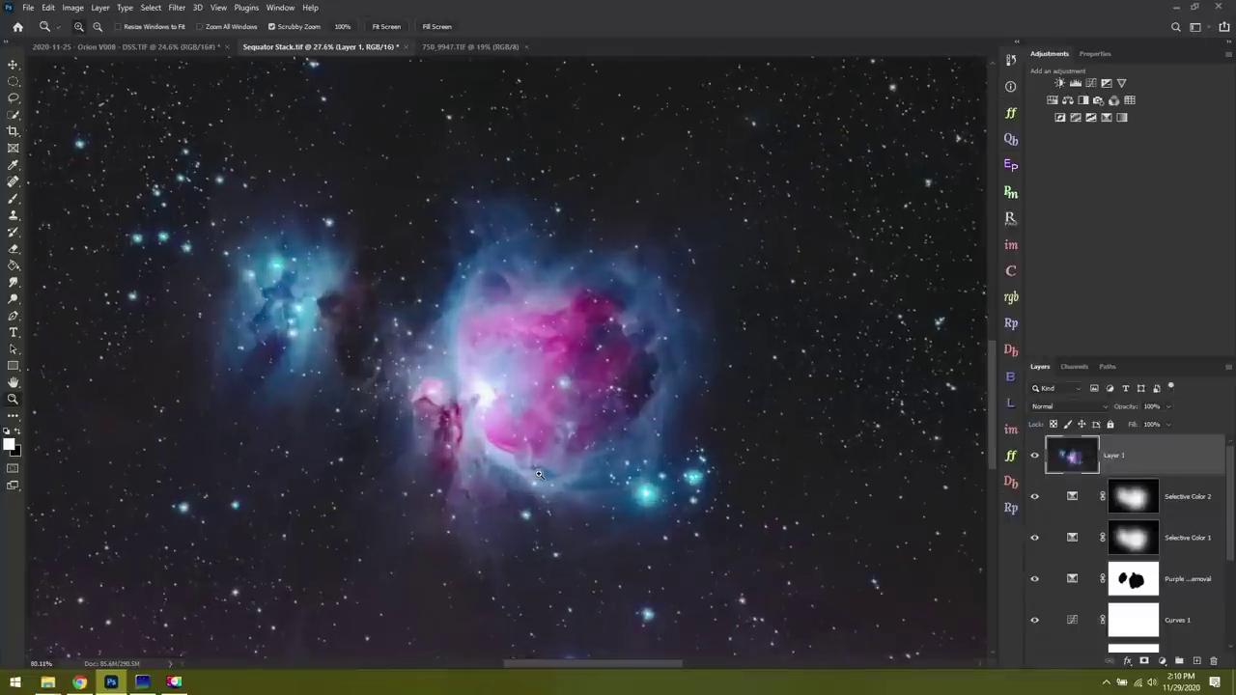
{"action": "scroll", "coordinate": [538, 474], "scroll_direction": "up", "scroll_amount": 5}
{"action": "left_click", "coordinate": [1033, 459]}
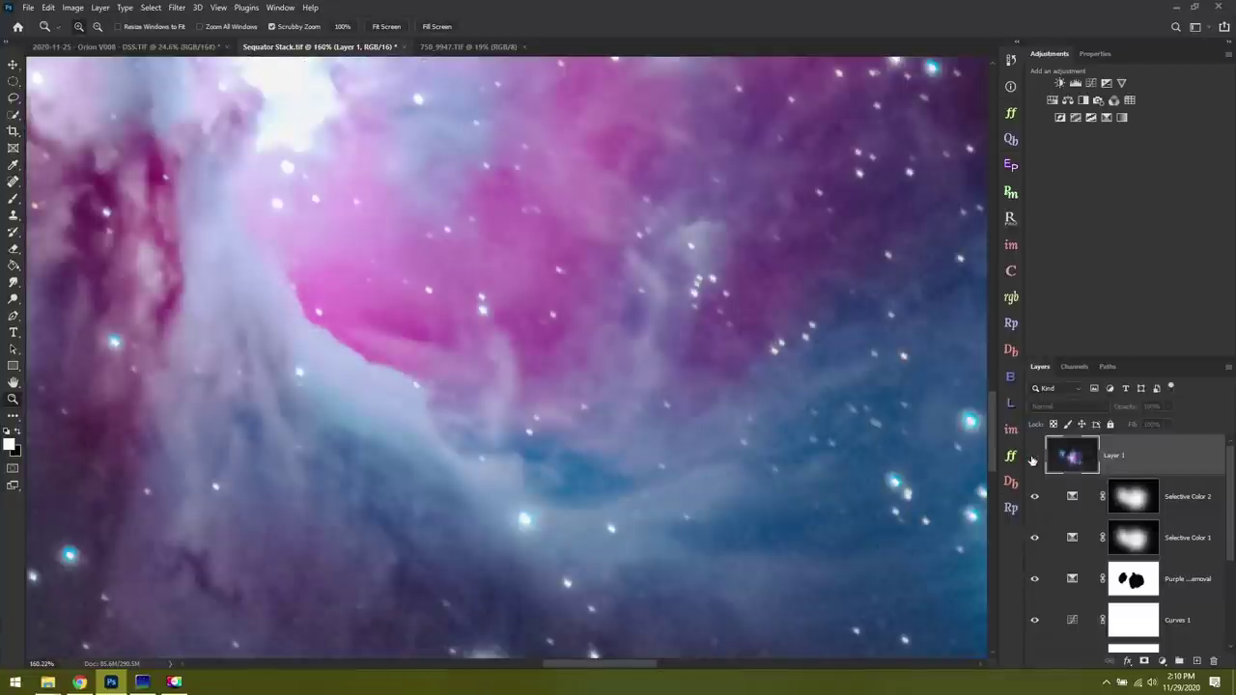
{"action": "scroll", "coordinate": [792, 275], "scroll_direction": "up", "scroll_amount": 5}
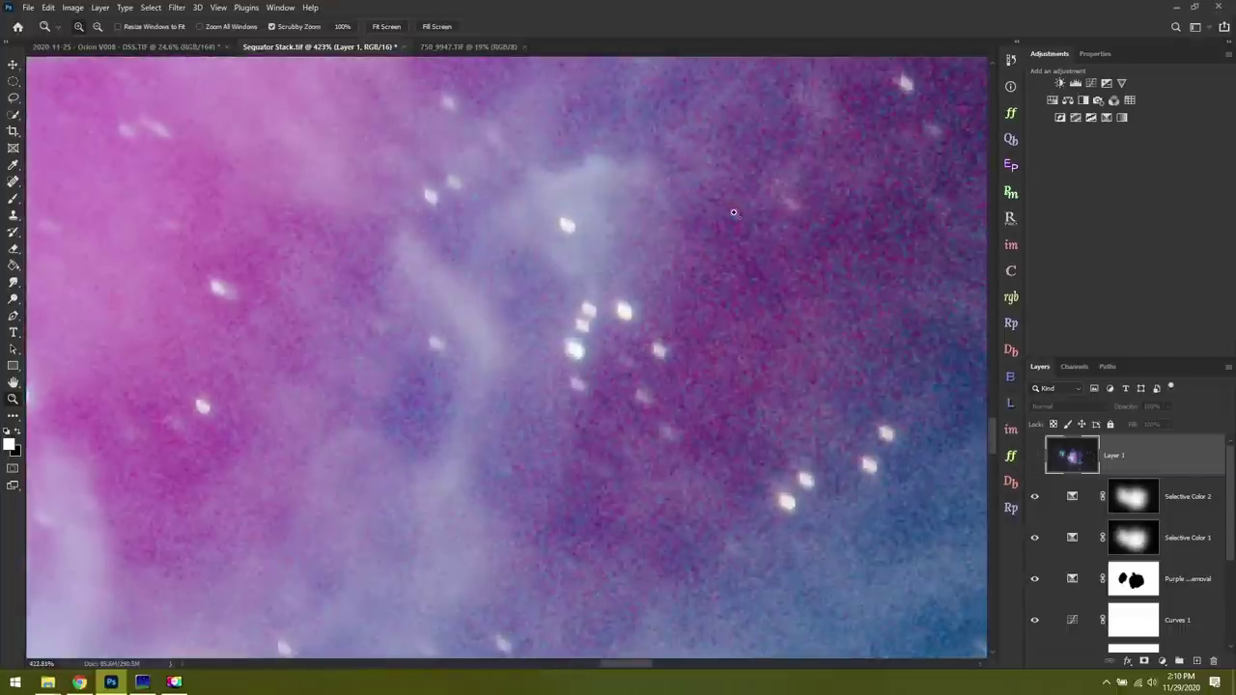
{"action": "left_click", "coordinate": [1034, 457]}
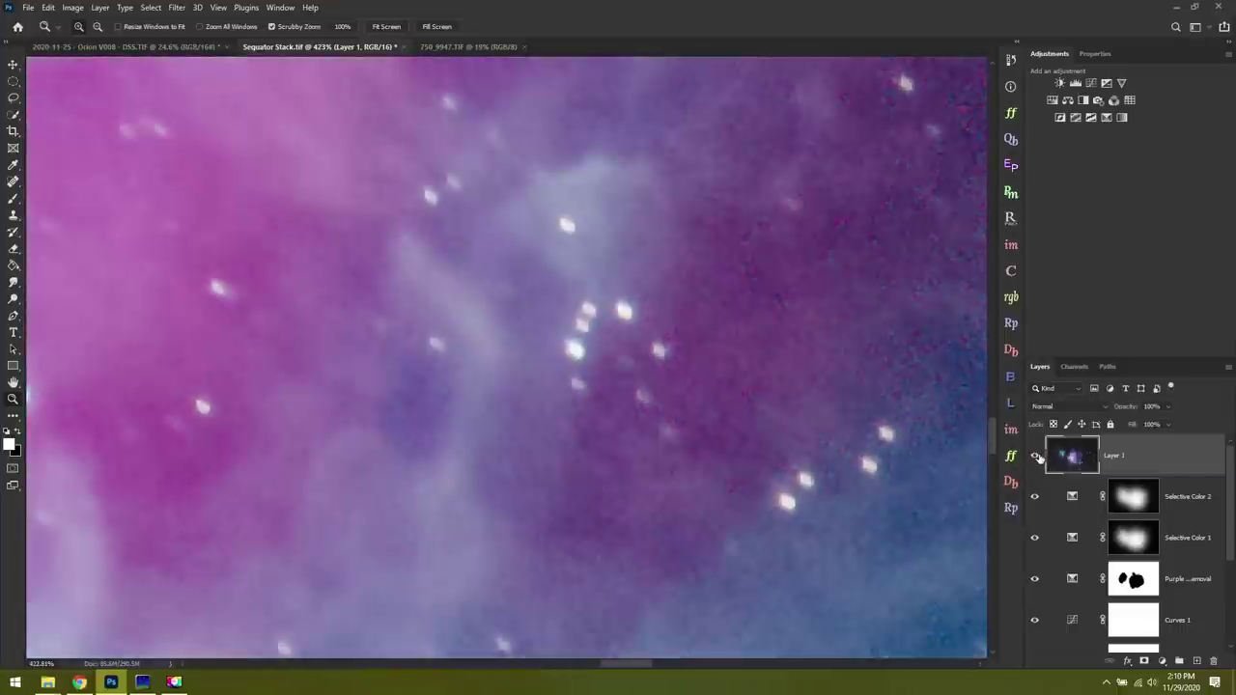
{"action": "left_click", "coordinate": [1036, 458]}
{"action": "left_click", "coordinate": [1034, 456]}
{"action": "left_click", "coordinate": [1034, 457]}
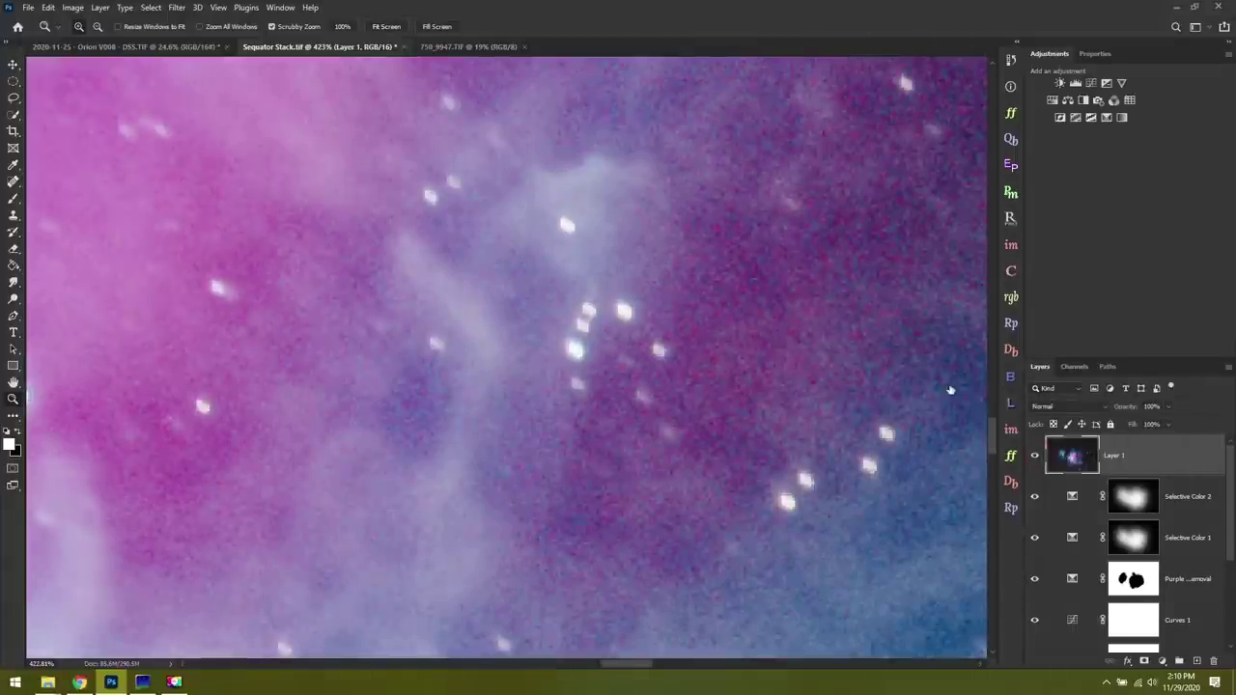
{"action": "left_click", "coordinate": [390, 27]}
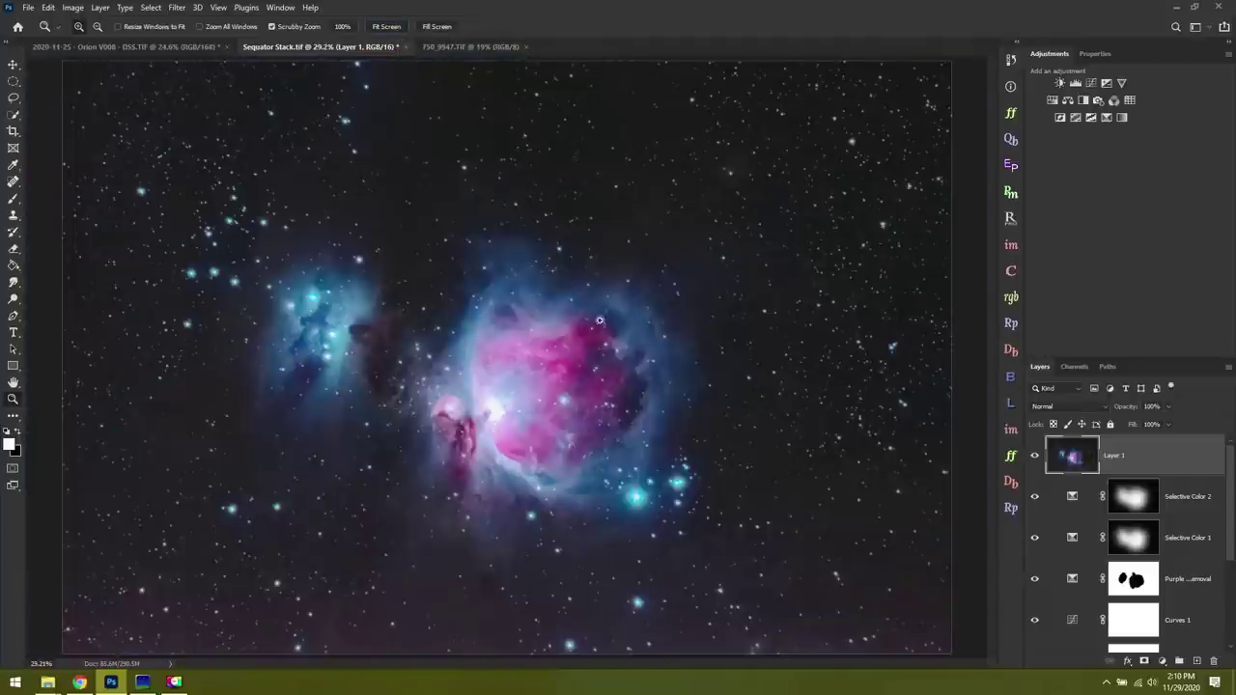
{"action": "scroll", "coordinate": [618, 371], "scroll_direction": "down", "scroll_amount": 2}
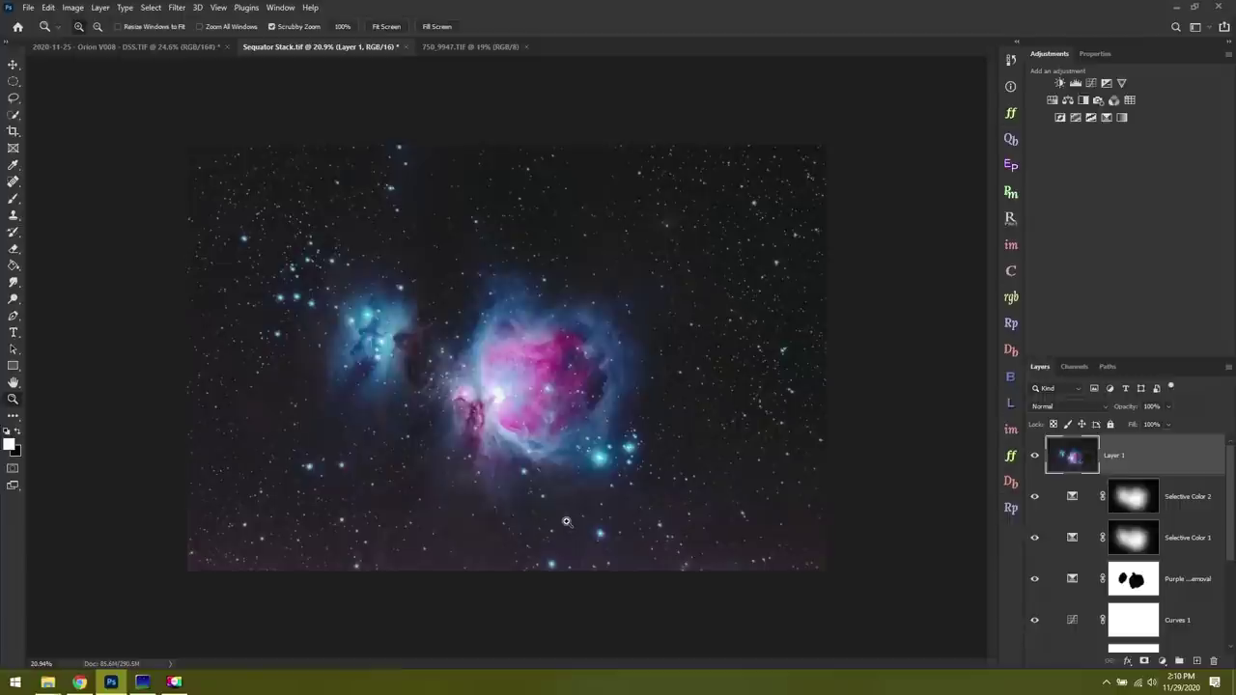
Add a Curves adjustment layer on top and darken the background by lowering the tones sampled along the sky's bottom edge
{"action": "left_click", "coordinate": [1089, 82]}
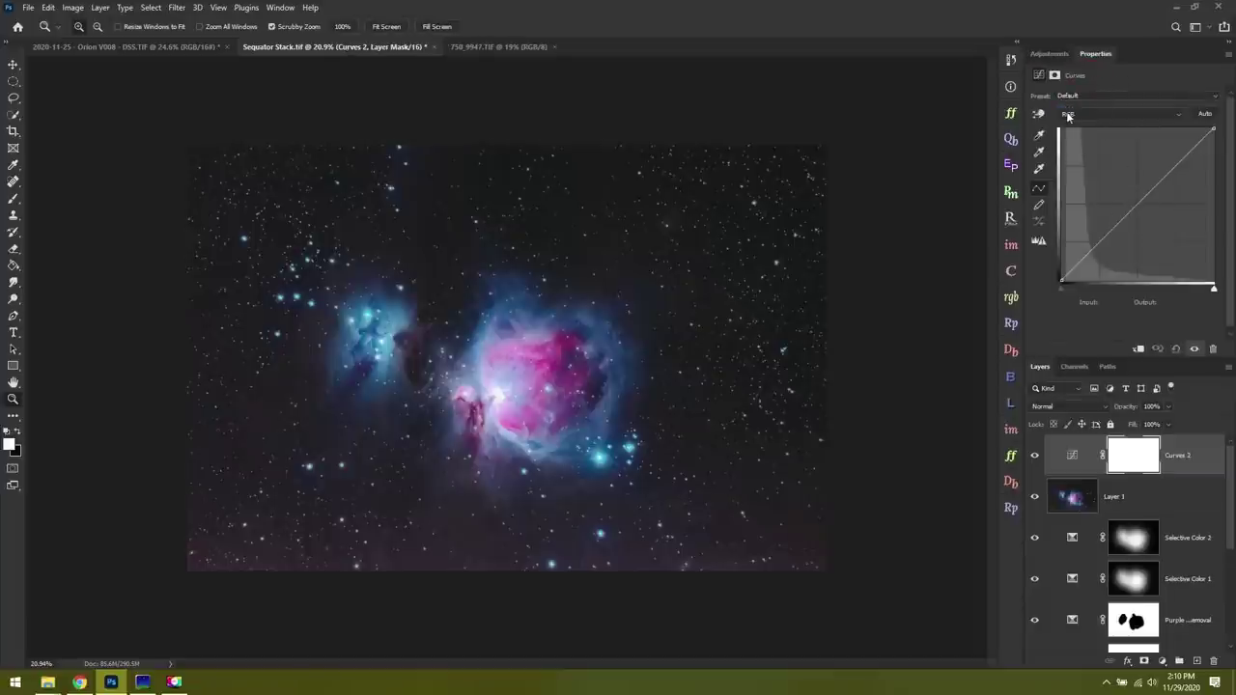
{"action": "left_click", "coordinate": [1039, 114]}
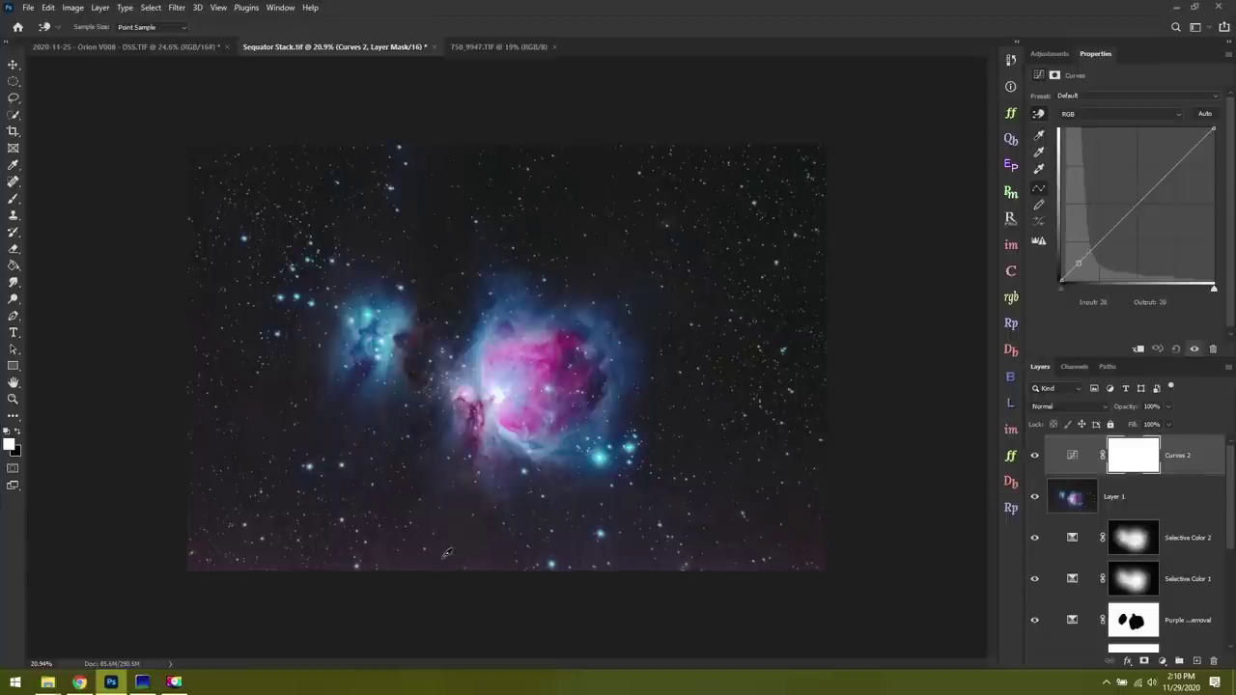
{"action": "left_click", "coordinate": [449, 560]}
{"action": "left_click_drag", "start_coordinate": [449, 564], "coordinate": [462, 572]}
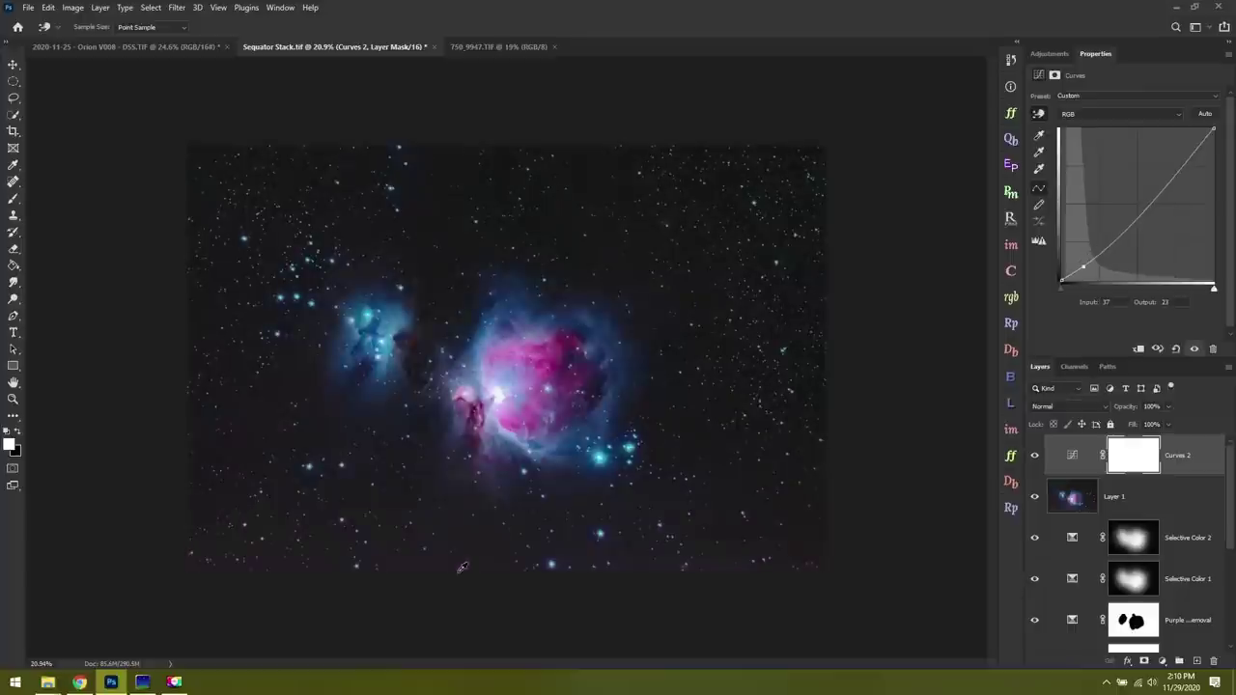
{"action": "scroll", "coordinate": [538, 402], "scroll_direction": "up", "scroll_amount": 1}
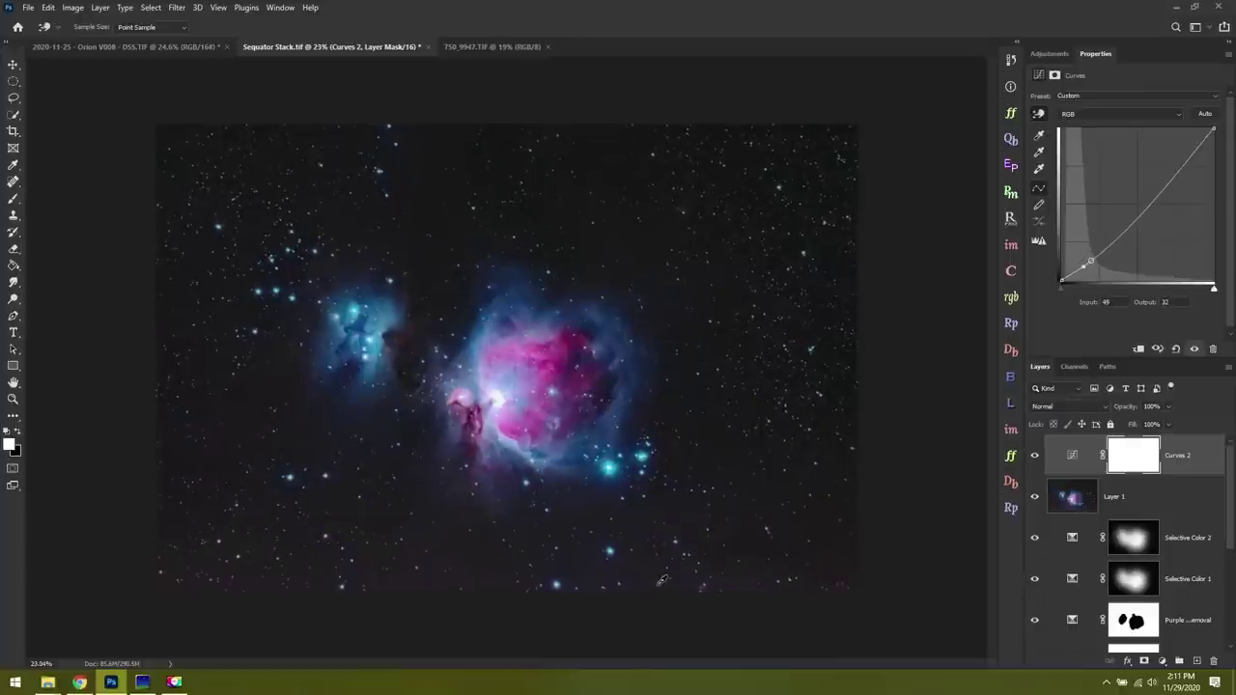
{"action": "left_click_drag", "start_coordinate": [656, 582], "coordinate": [672, 589]}
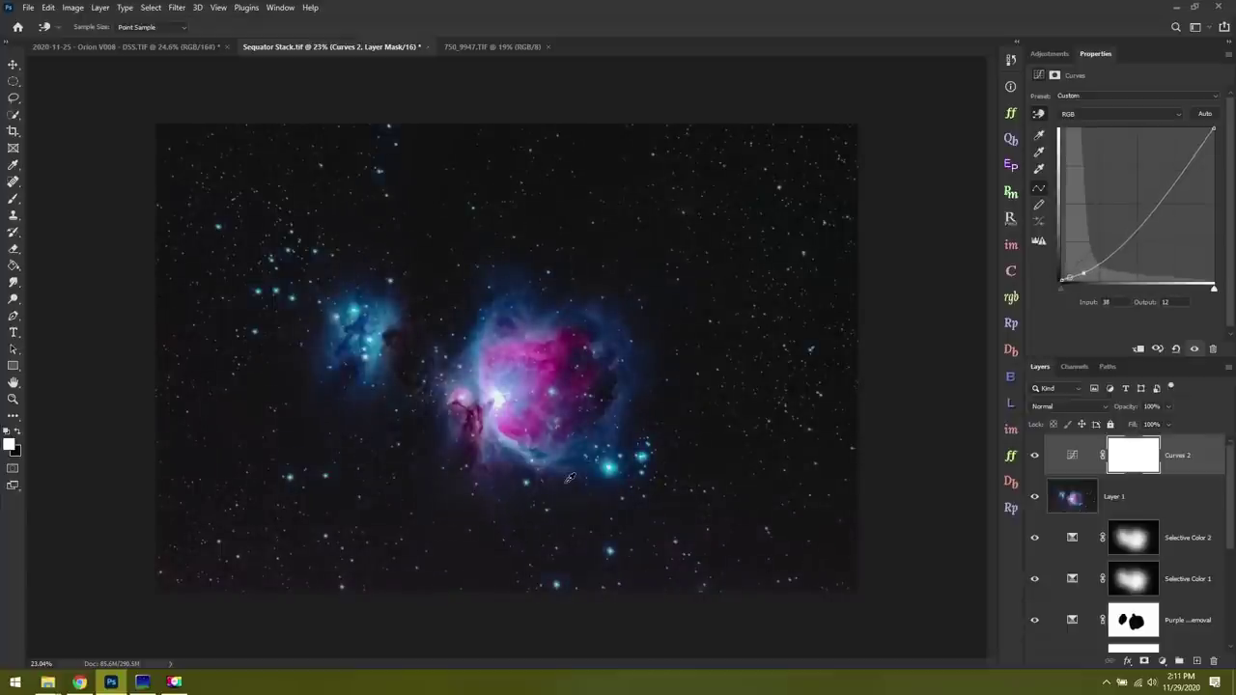
Switch to the Gradient tool and draw trial white-to-black gradients of different lengths downward from the sky's top edge on the Curves 2 mask
{"action": "left_click", "coordinate": [1034, 455]}
{"action": "key", "text": "backslash"}
{"action": "left_click", "coordinate": [19, 269]}
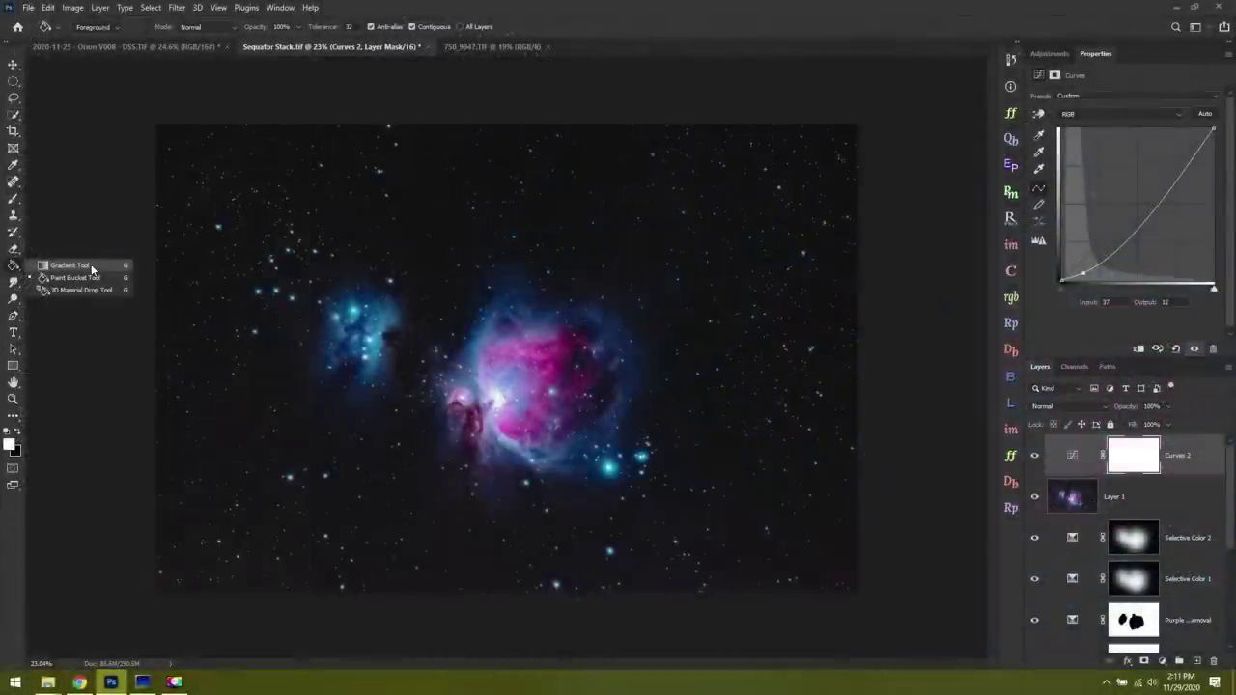
{"action": "left_click", "coordinate": [93, 268]}
{"action": "left_click_drag", "start_coordinate": [485, 140], "coordinate": [477, 365]}
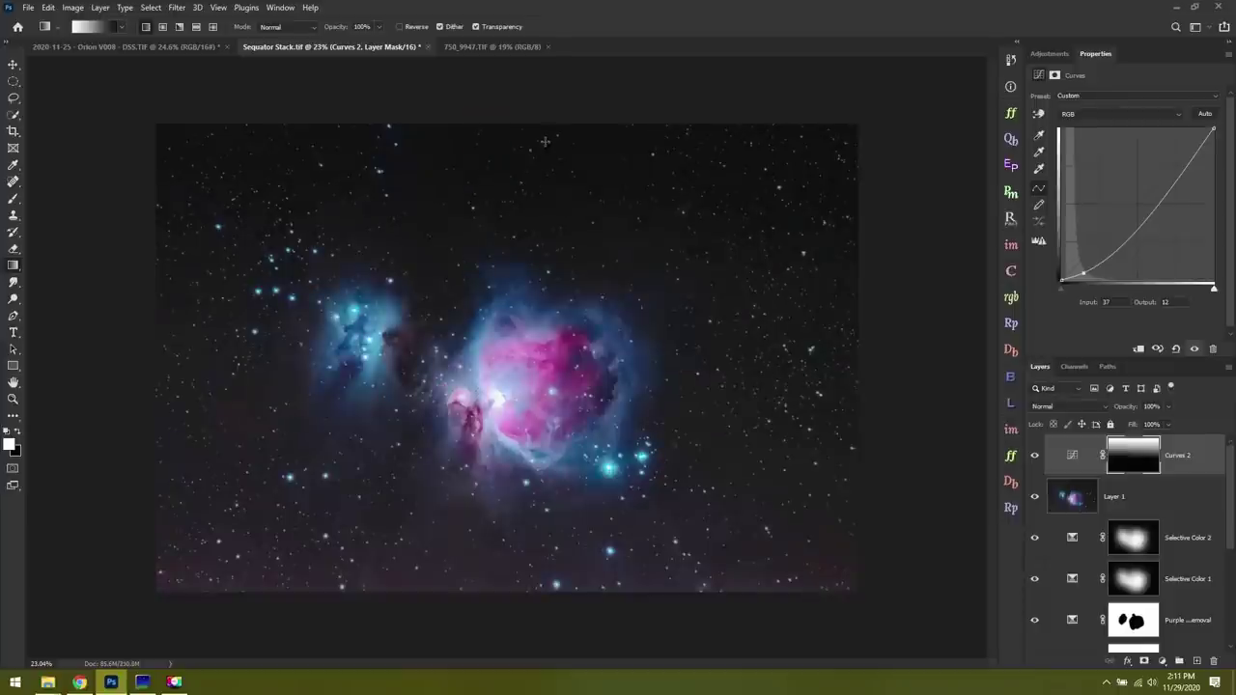
{"action": "left_click_drag", "start_coordinate": [531, 128], "coordinate": [530, 398]}
{"action": "left_click_drag", "start_coordinate": [509, 140], "coordinate": [505, 521]}
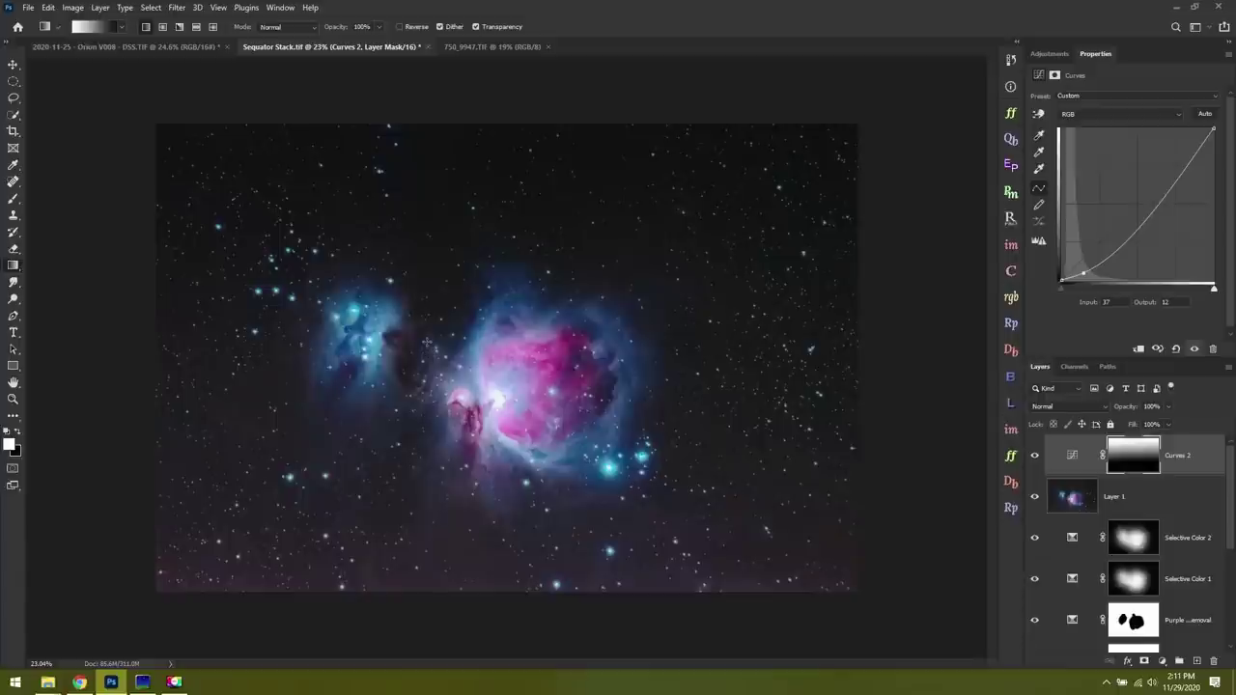
Inspect the Curves 2 layer mask on its own, return to the image and reselect the mask
{"action": "left_click", "coordinate": [1139, 460], "text": "alt"}
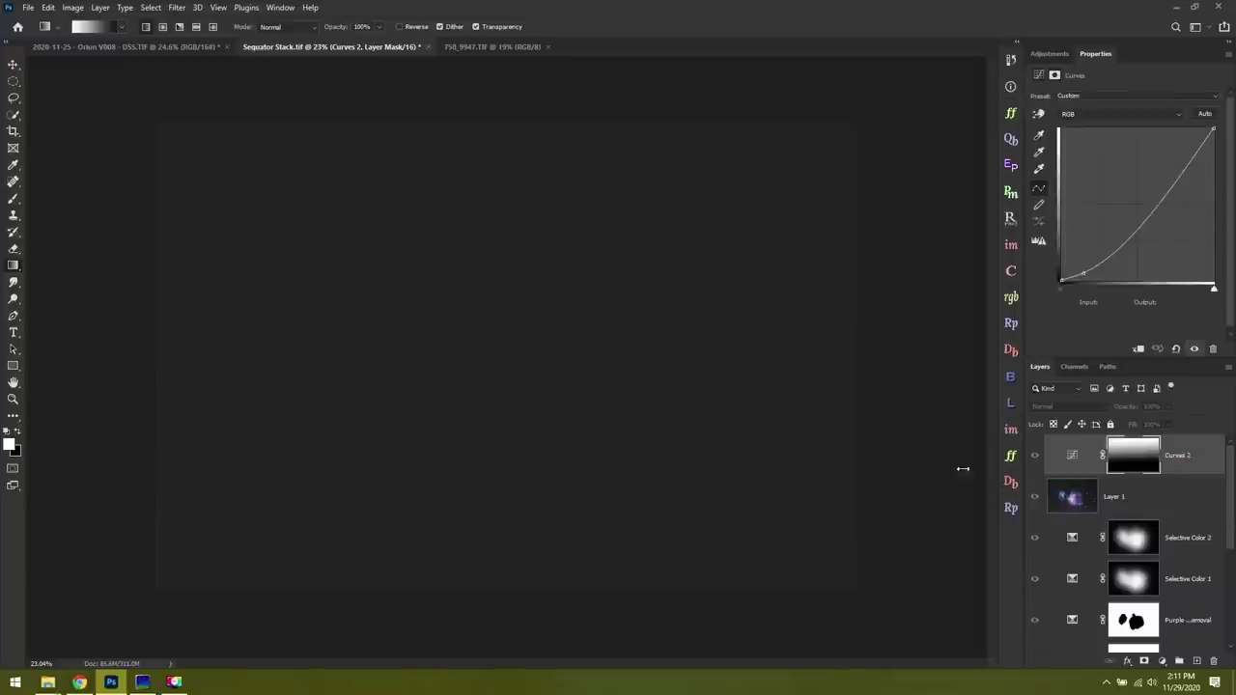
{"action": "left_click", "coordinate": [1188, 461]}
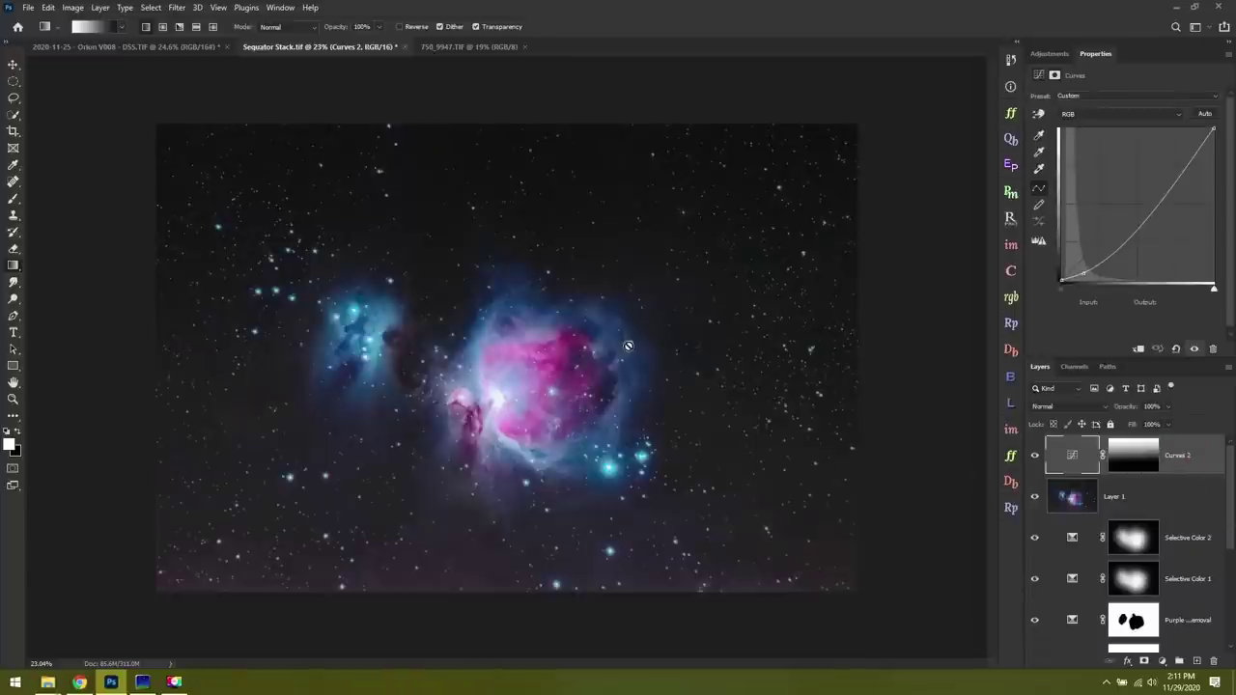
{"action": "left_click", "coordinate": [1141, 455]}
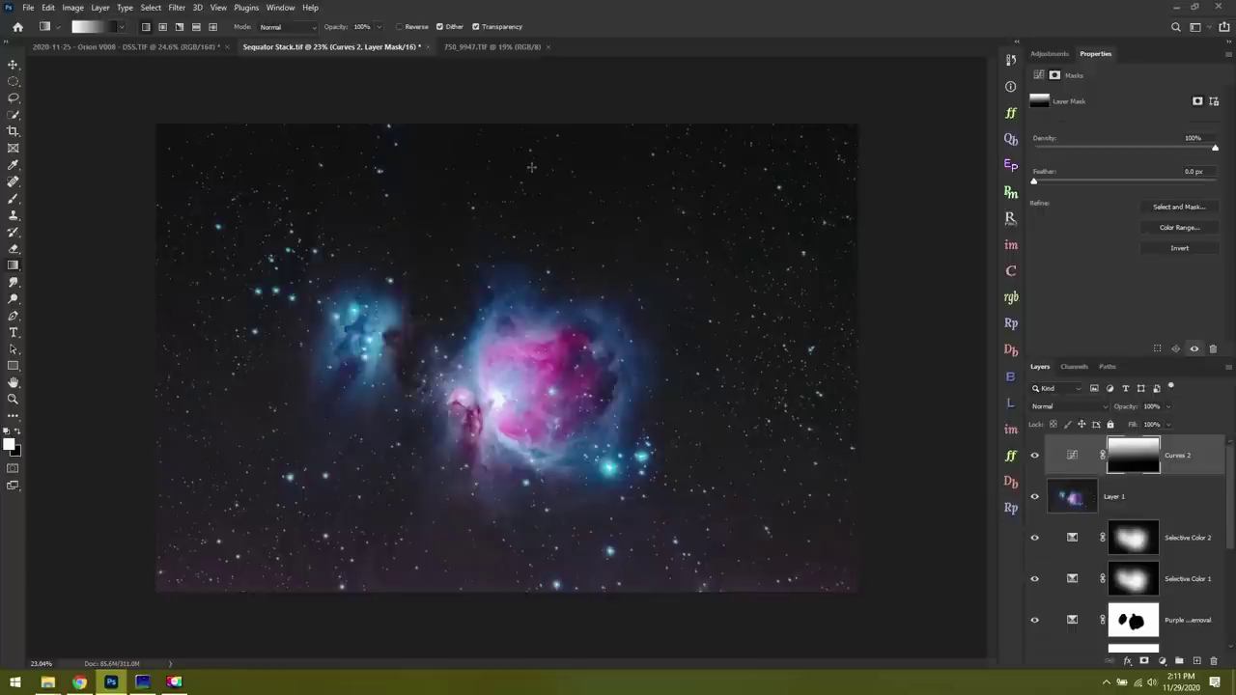
Try vertical, diagonal and horizontal gradients on the Curves 2 mask, undoing the horizontal one
{"action": "left_click_drag", "start_coordinate": [518, 127], "coordinate": [513, 430]}
{"action": "left_click_drag", "start_coordinate": [496, 577], "coordinate": [529, 461]}
{"action": "left_click_drag", "start_coordinate": [557, 544], "coordinate": [659, 440]}
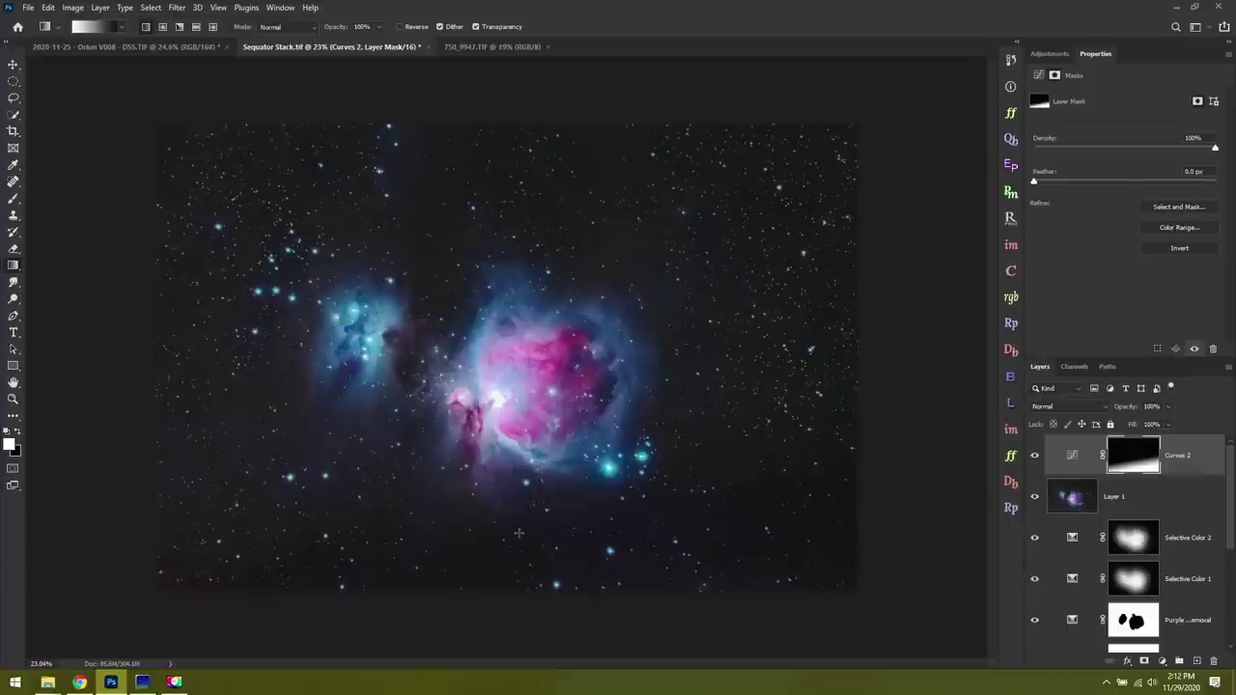
{"action": "left_click_drag", "start_coordinate": [832, 295], "coordinate": [406, 307]}
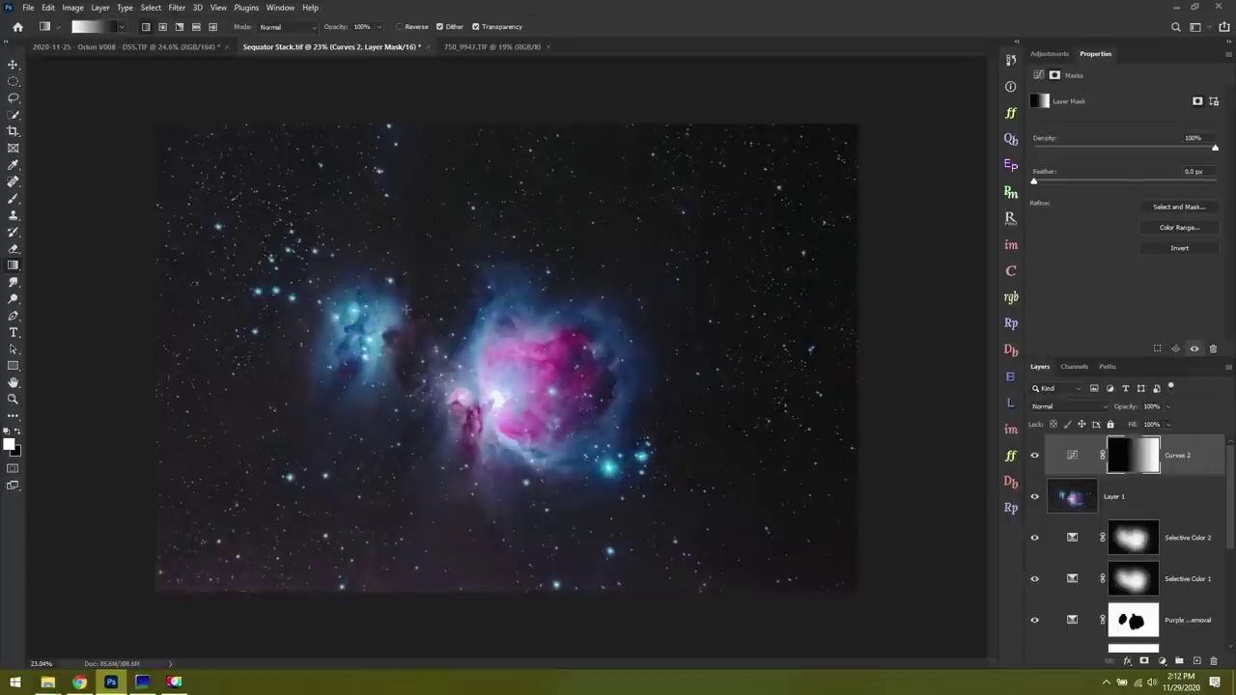
{"action": "key", "text": "ctrl+z"}
{"action": "left_click_drag", "start_coordinate": [598, 396], "coordinate": [784, 588]}
{"action": "left_click_drag", "start_coordinate": [470, 564], "coordinate": [441, 462]}
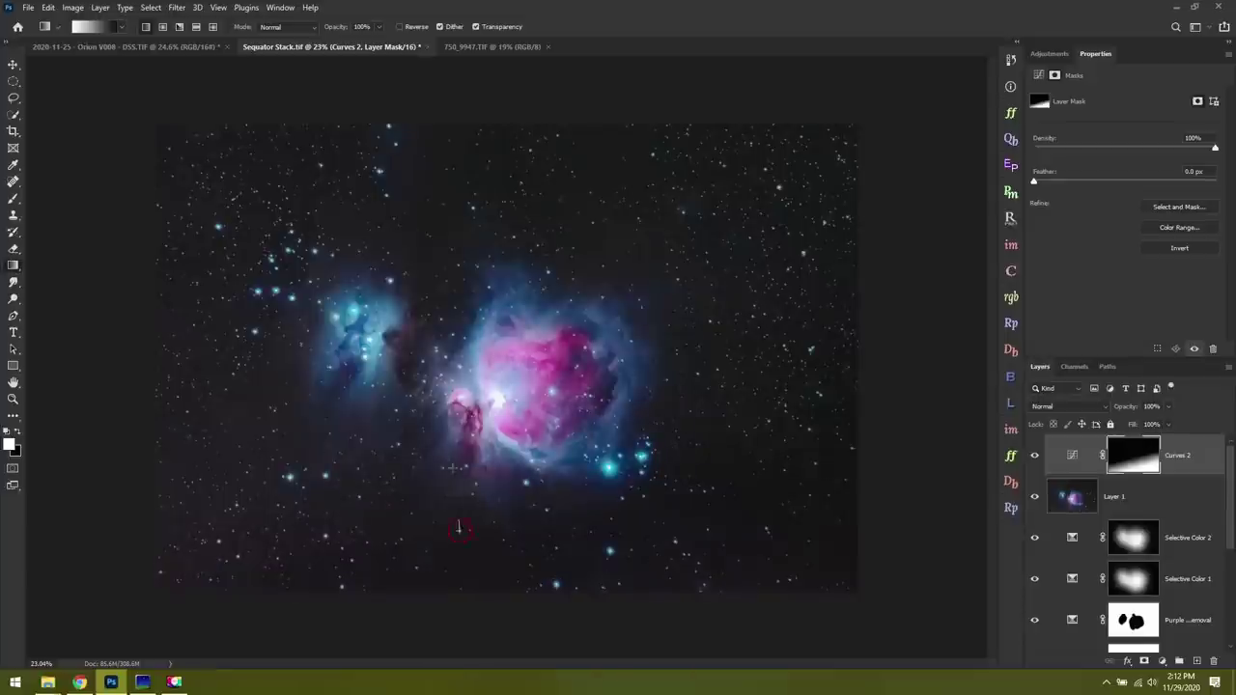
Redraw the Curves 2 mask gradient upward from the sky's bottom edge so the darkening covers only the lower strip of the image
{"action": "left_click_drag", "start_coordinate": [534, 549], "coordinate": [534, 454]}
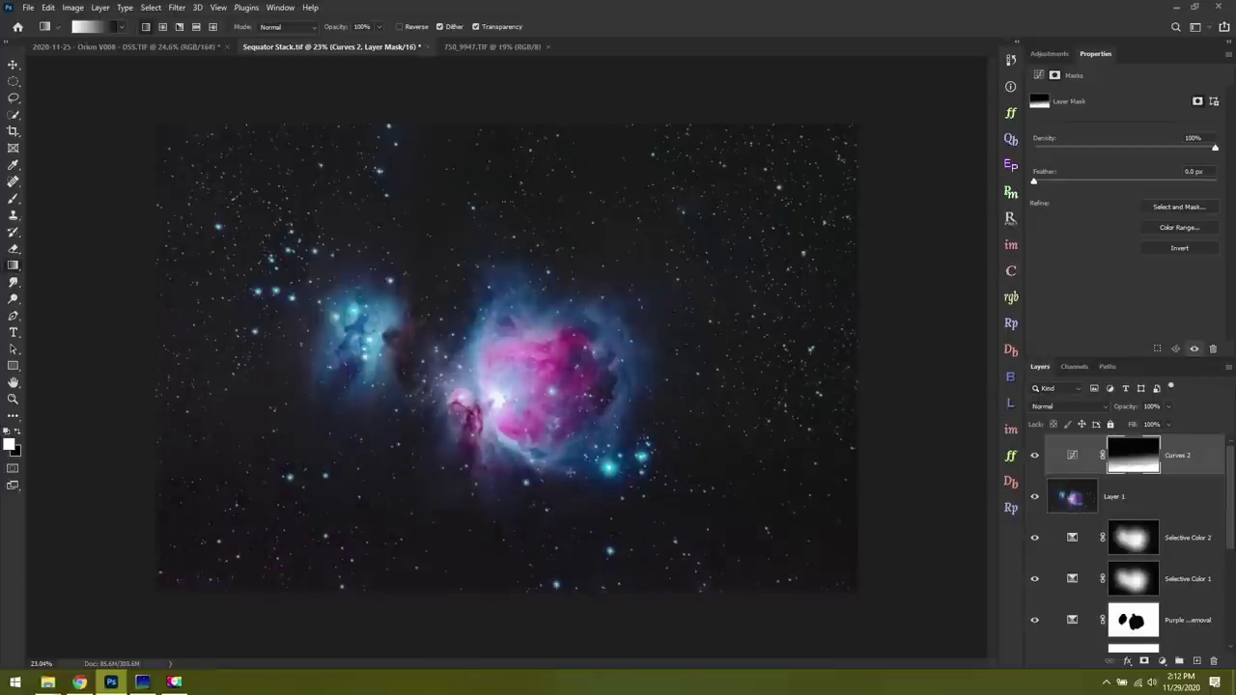
{"action": "left_click_drag", "start_coordinate": [505, 585], "coordinate": [507, 498]}
{"action": "left_click_drag", "start_coordinate": [503, 577], "coordinate": [502, 448]}
{"action": "left_click_drag", "start_coordinate": [502, 538], "coordinate": [504, 437]}
{"action": "left_click_drag", "start_coordinate": [514, 558], "coordinate": [512, 487]}
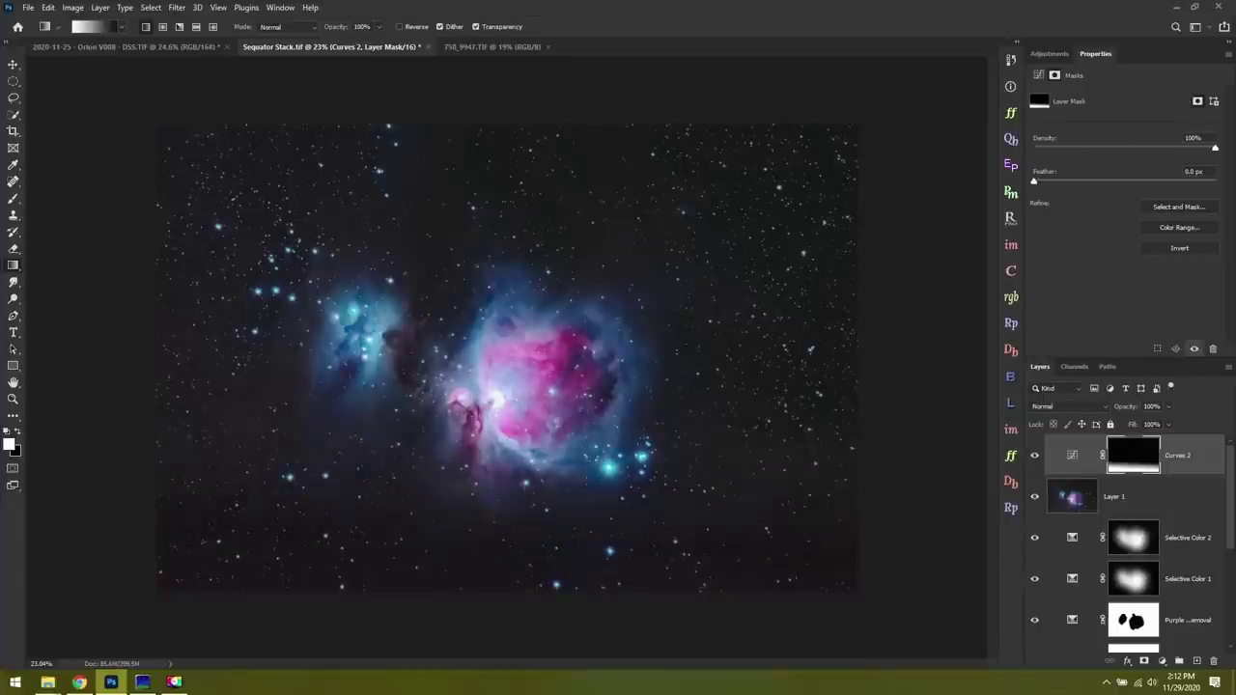
{"action": "left_click_drag", "start_coordinate": [529, 562], "coordinate": [526, 434]}
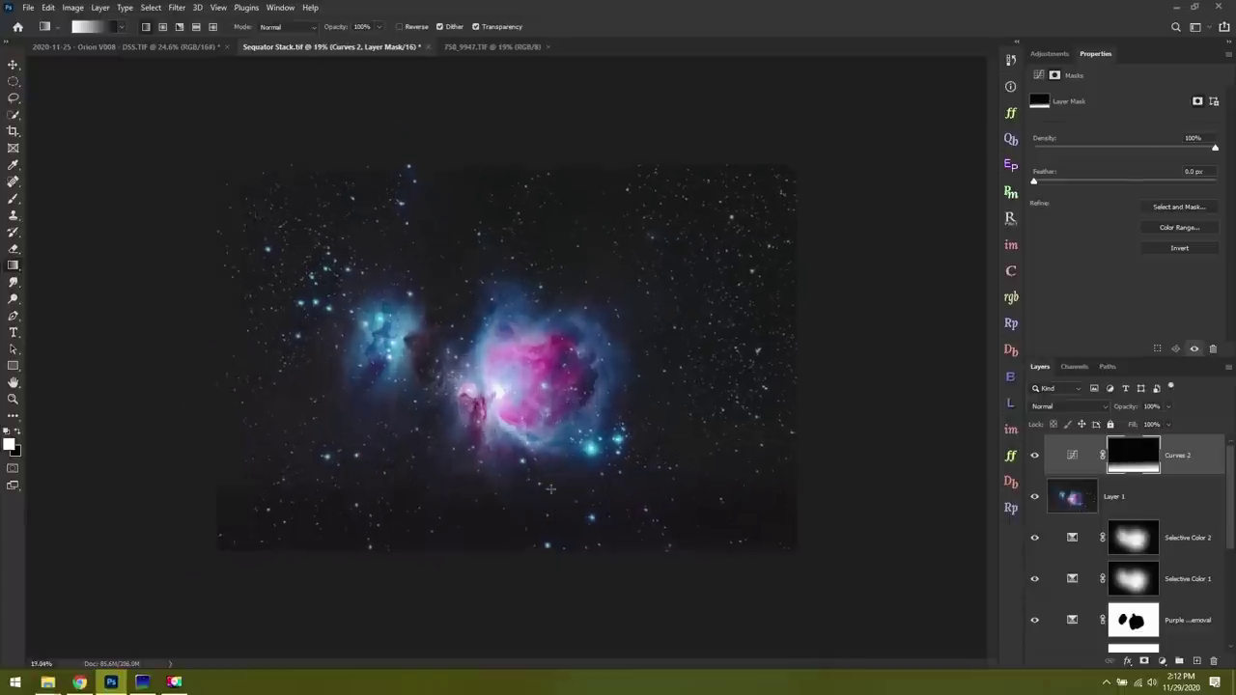
Compare the whole image with the Curves 2 layer hidden and shown
{"action": "scroll", "coordinate": [549, 490], "scroll_direction": "down", "scroll_amount": 2}
{"action": "left_click", "coordinate": [1034, 455]}
{"action": "left_click", "coordinate": [1034, 455]}
{"action": "left_click", "coordinate": [1034, 455]}
{"action": "left_click", "coordinate": [1034, 455]}
{"action": "key", "text": "ctrl+plus"}
{"action": "key", "text": "ctrl+plus"}
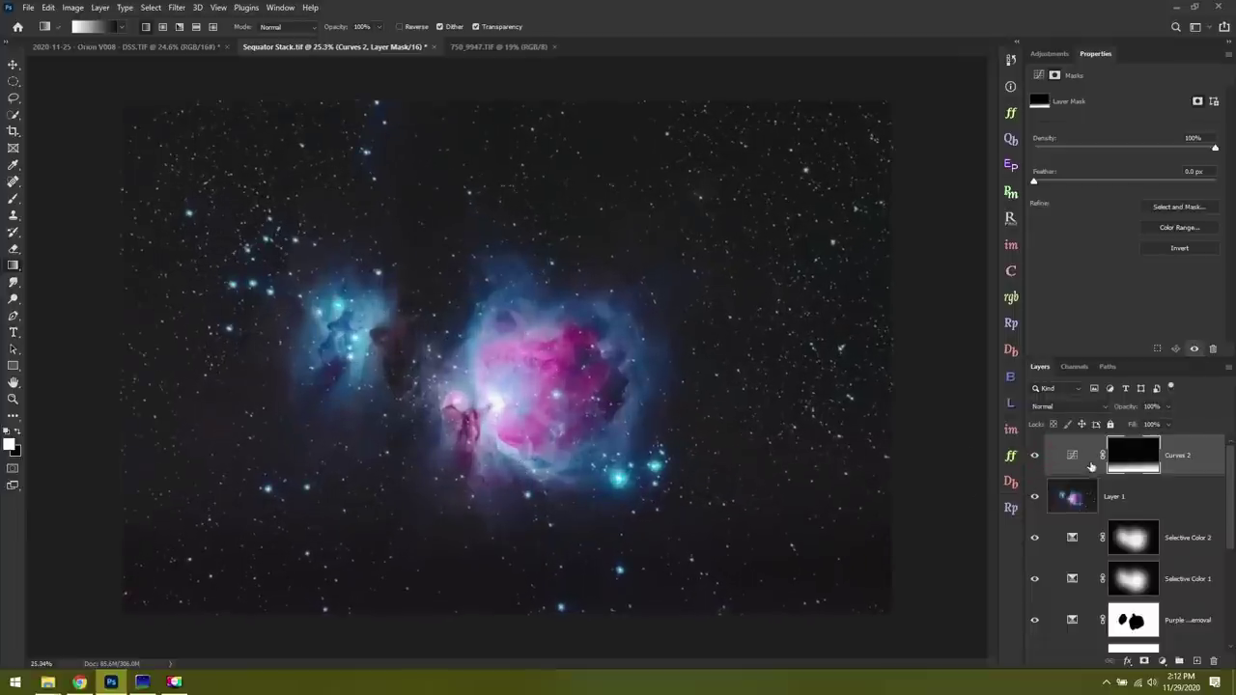
Soften the Curves 2 mask's gradient transition with a Gaussian Blur of 516.4 pixels radius
{"action": "left_click", "coordinate": [178, 7]}
{"action": "mouse_move", "coordinate": [200, 178]}
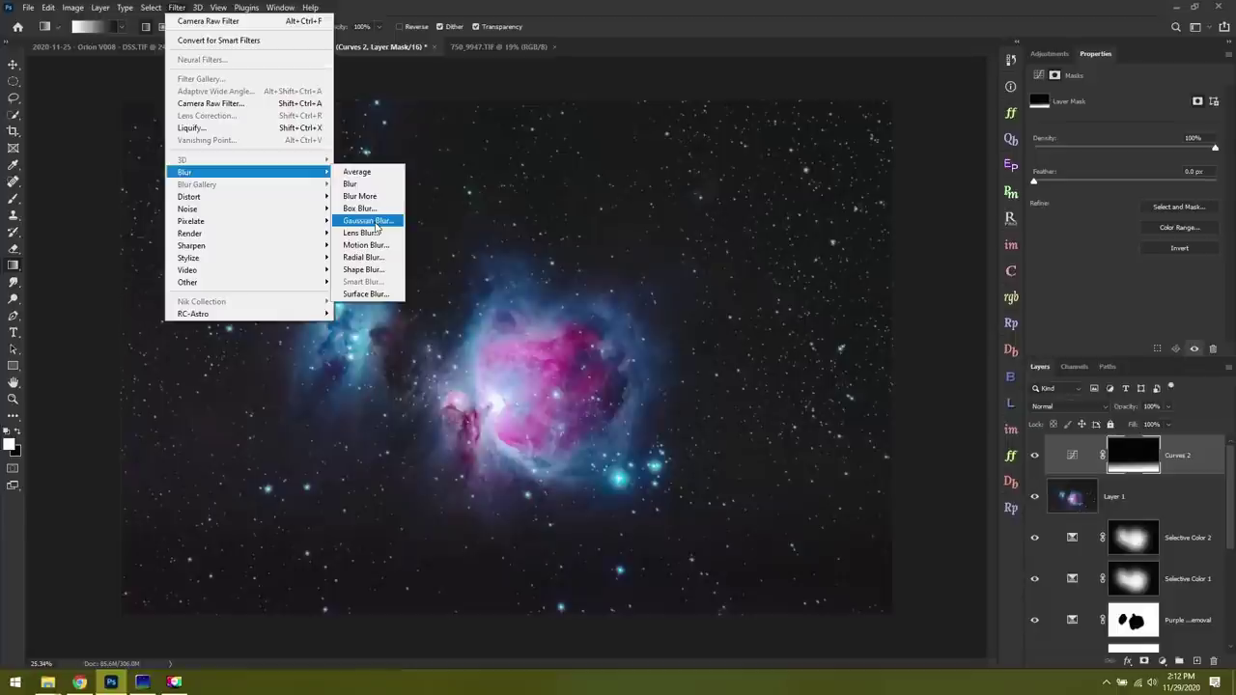
{"action": "left_click", "coordinate": [375, 221]}
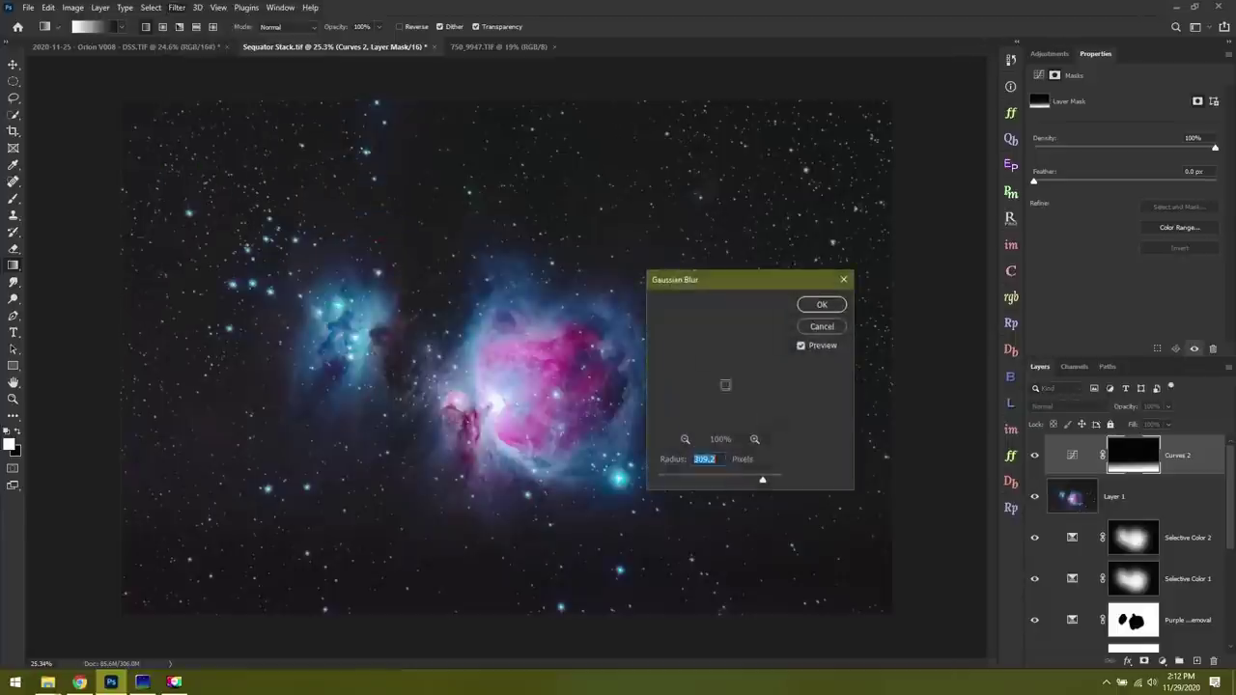
{"action": "left_click", "coordinate": [685, 440]}
{"action": "left_click", "coordinate": [685, 440]}
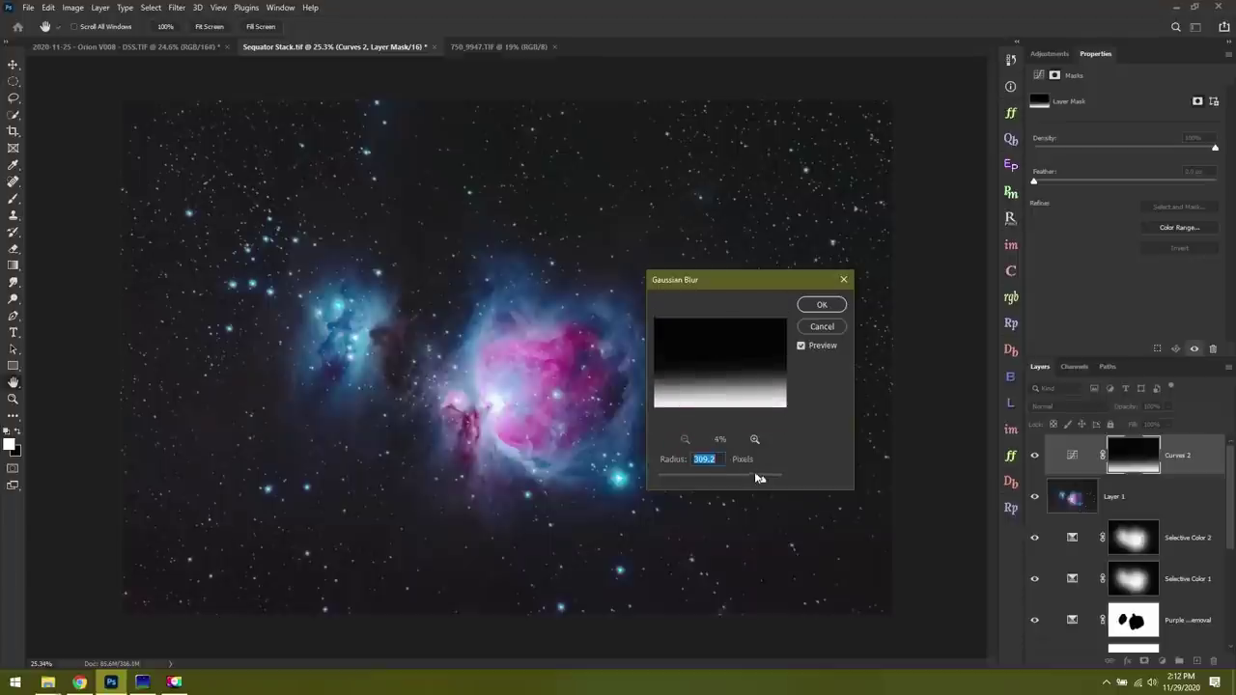
{"action": "left_click_drag", "start_coordinate": [762, 485], "coordinate": [608, 478]}
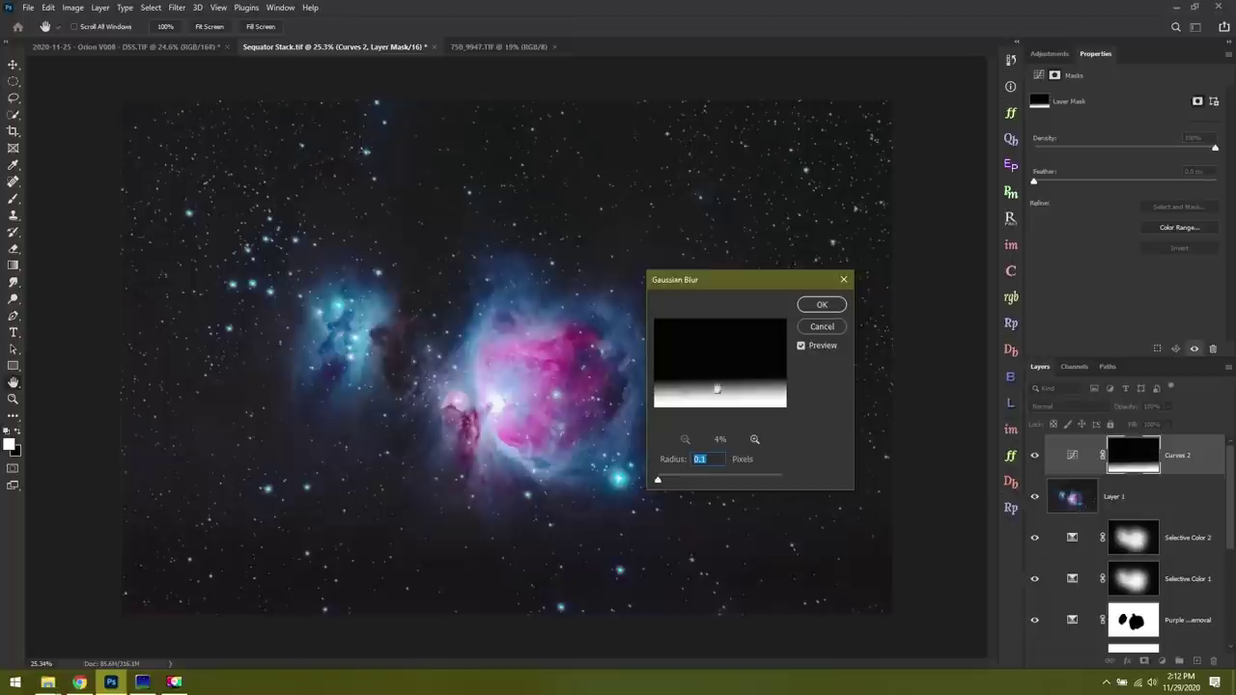
{"action": "left_click_drag", "start_coordinate": [657, 479], "coordinate": [770, 481]}
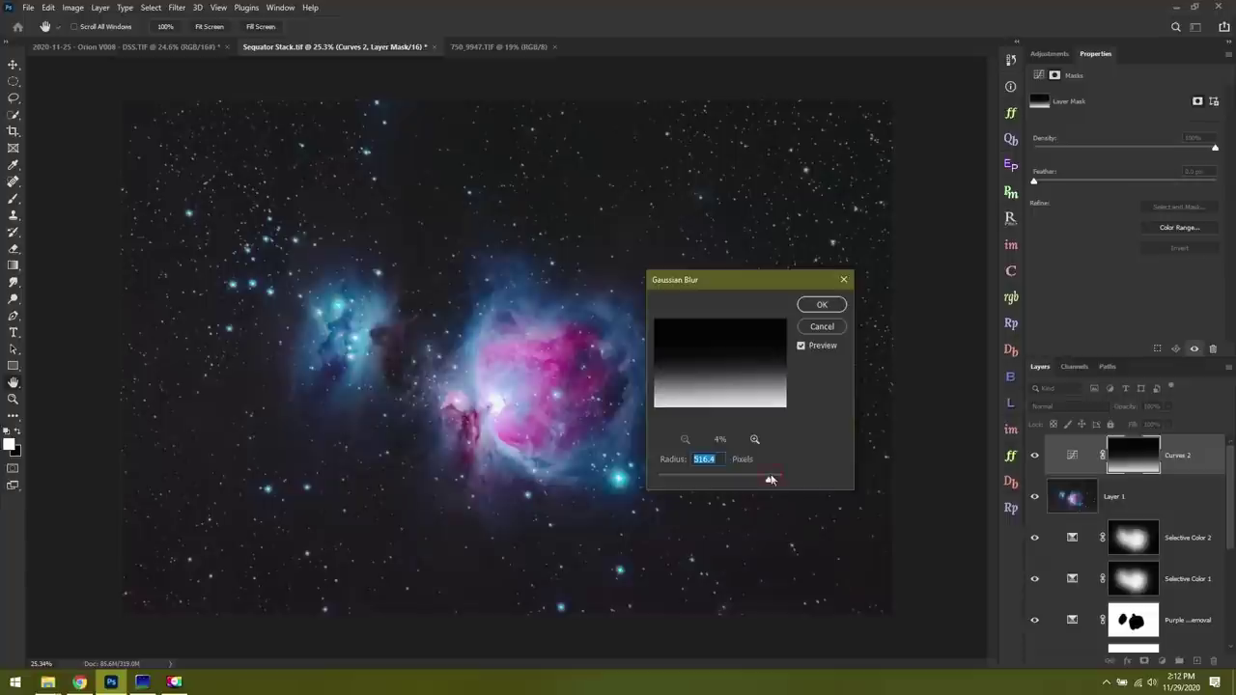
{"action": "left_click", "coordinate": [819, 305]}
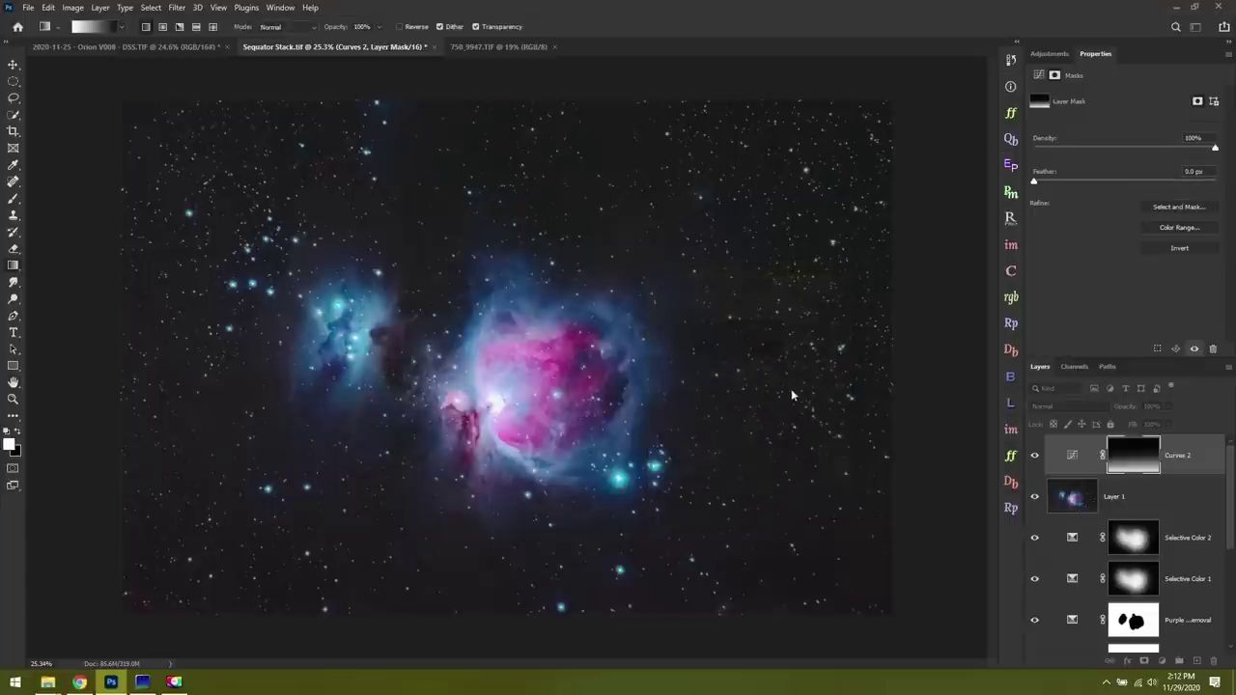
Check the effect of the blurred mask by hiding and showing the Curves 2 layer
{"action": "scroll", "coordinate": [792, 394], "scroll_direction": "down", "scroll_amount": 2}
{"action": "scroll", "coordinate": [792, 394], "scroll_direction": "up", "scroll_amount": 1}
{"action": "left_click", "coordinate": [1034, 455]}
{"action": "left_click", "coordinate": [1034, 455]}
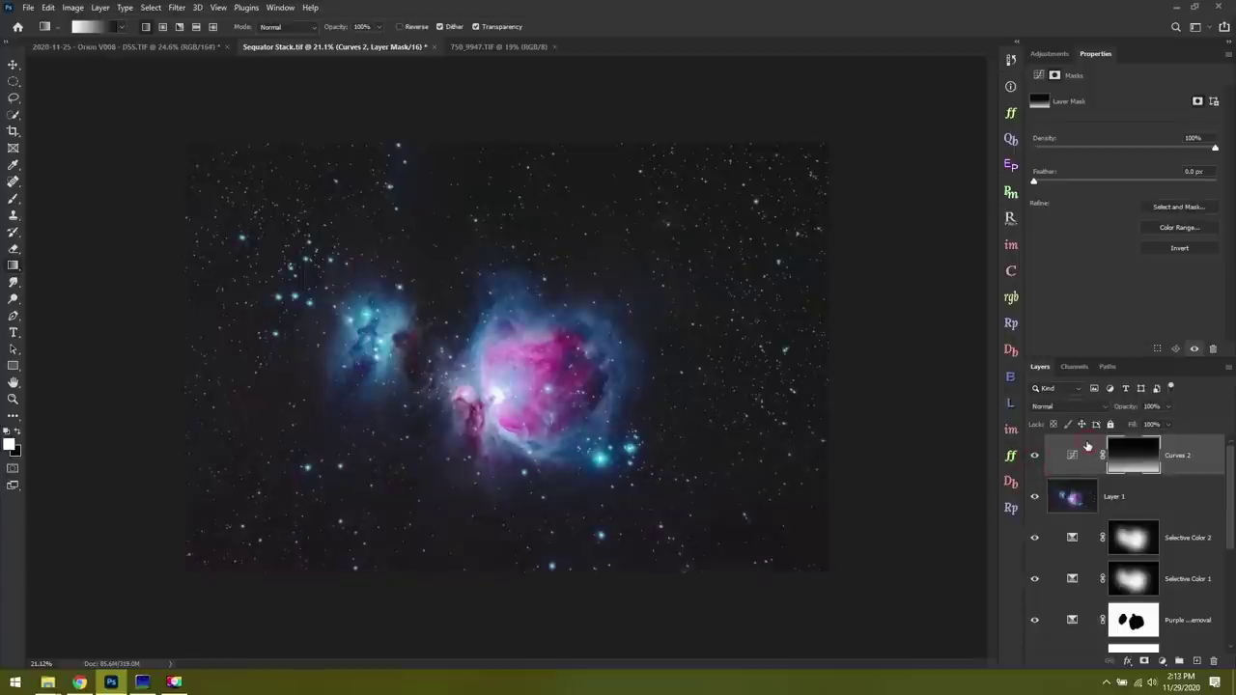
Select the Curves 2 adjustment and reduce its layer opacity to 84%
{"action": "left_click", "coordinate": [1086, 445]}
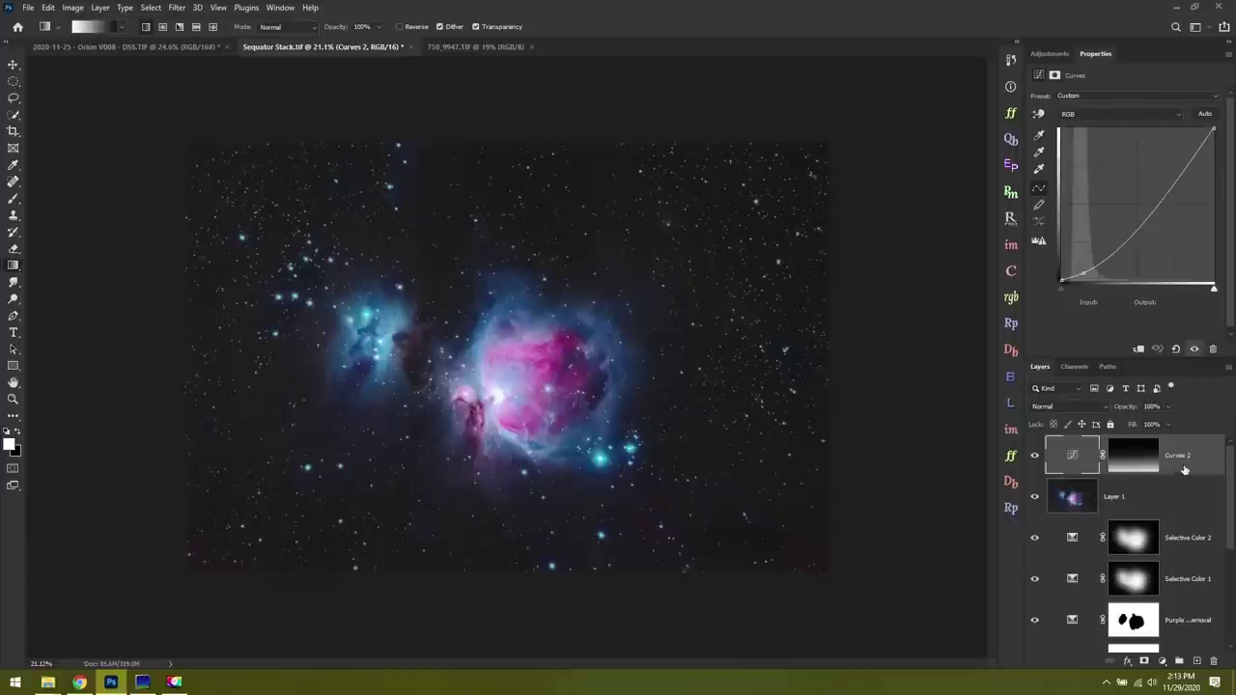
{"action": "left_click", "coordinate": [1167, 407]}
{"action": "left_click_drag", "start_coordinate": [1171, 423], "coordinate": [1105, 423]}
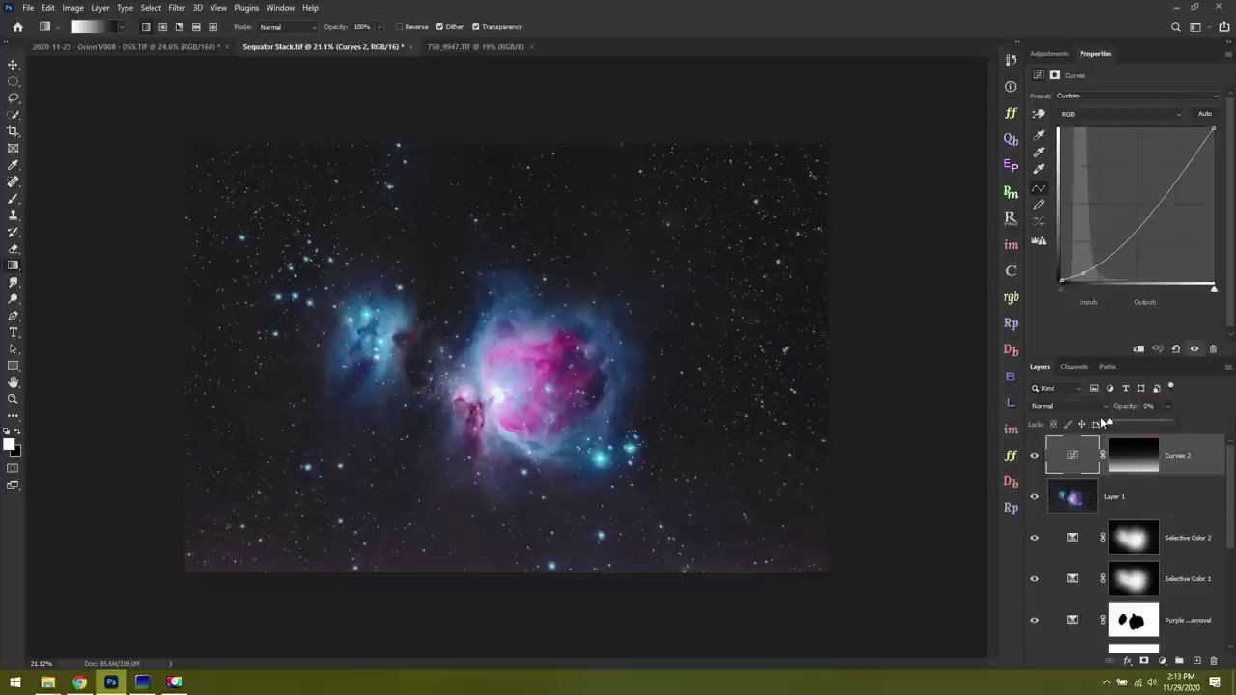
{"action": "left_click_drag", "start_coordinate": [1105, 423], "coordinate": [1113, 423]}
{"action": "mouse_move", "coordinate": [1151, 423]}
{"action": "left_mouse_down"}
{"action": "mouse_move", "coordinate": [1167, 426]}
{"action": "mouse_move", "coordinate": [1156, 426]}
{"action": "left_mouse_up"}
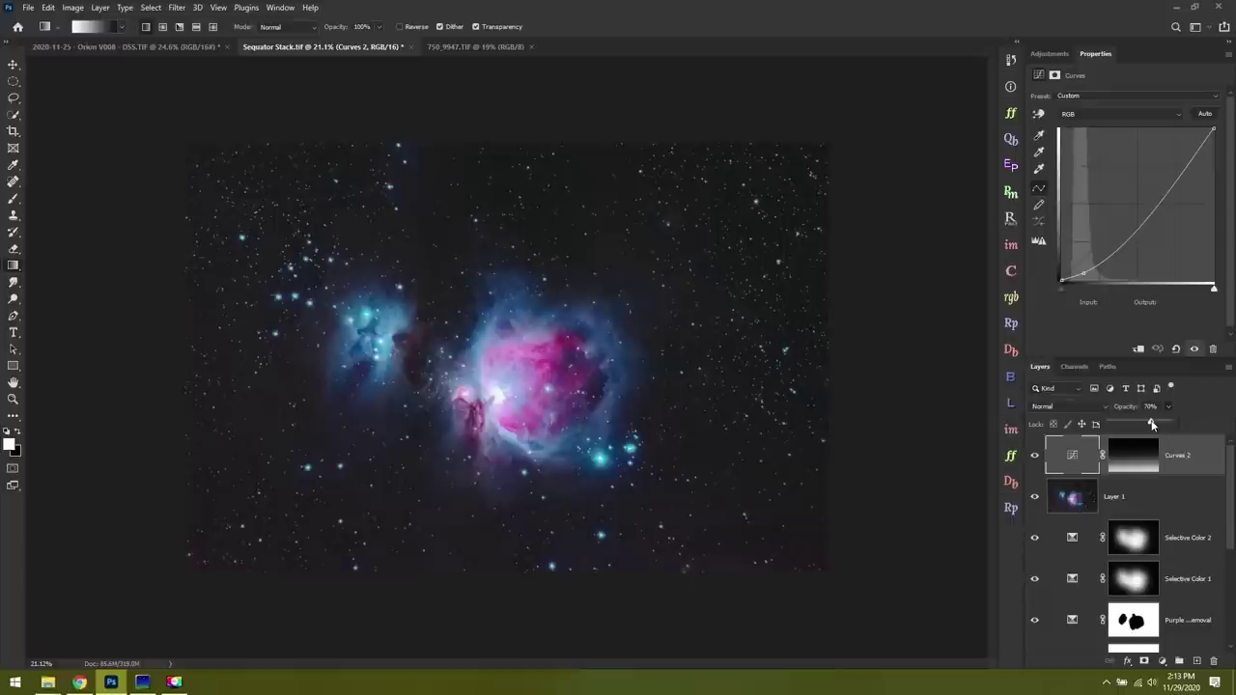
{"action": "left_click_drag", "start_coordinate": [1149, 424], "coordinate": [1162, 426]}
Compare the sky with Curves 2 off and on at its reduced opacity, at different magnifications
{"action": "left_click", "coordinate": [1035, 456]}
{"action": "left_click", "coordinate": [1034, 457]}
{"action": "left_click", "coordinate": [1034, 456]}
{"action": "left_click", "coordinate": [1035, 457]}
{"action": "scroll", "coordinate": [717, 432], "scroll_direction": "down", "scroll_amount": 3}
{"action": "scroll", "coordinate": [717, 431], "scroll_direction": "up", "scroll_amount": 4}
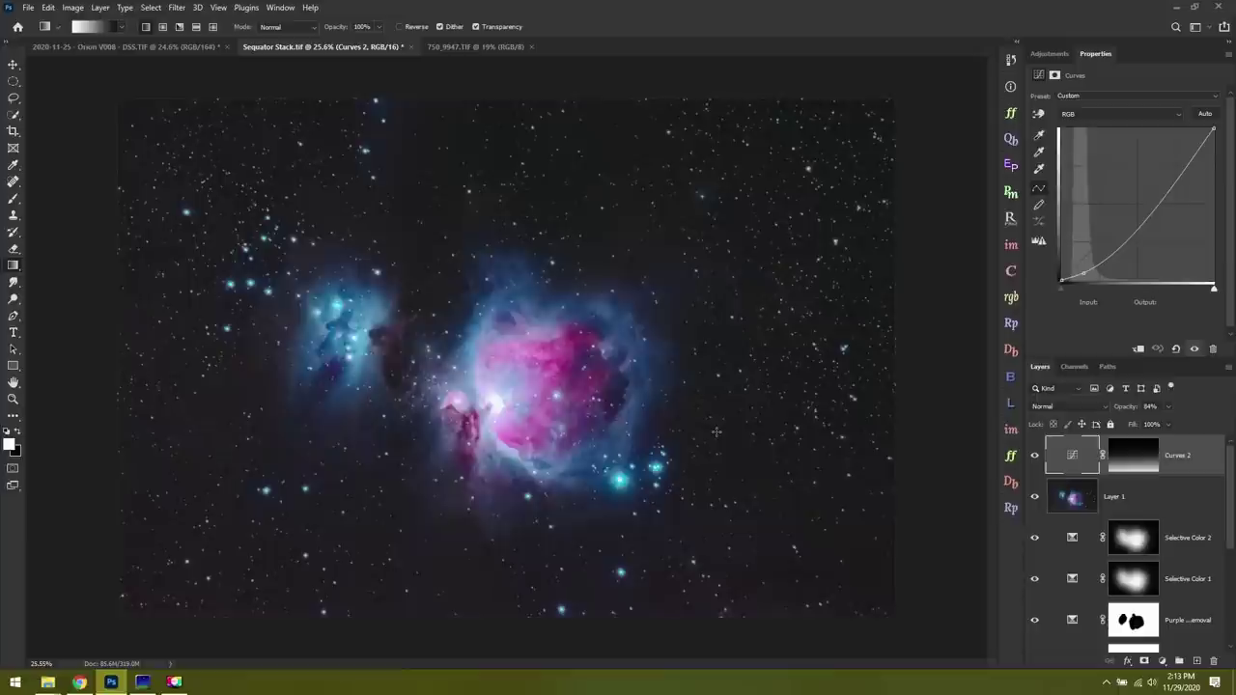
{"action": "left_click", "coordinate": [1035, 456]}
{"action": "left_click", "coordinate": [1035, 457]}
Save Sequator Stack.tif with its layers, accepting the save options
{"action": "left_click", "coordinate": [32, 7]}
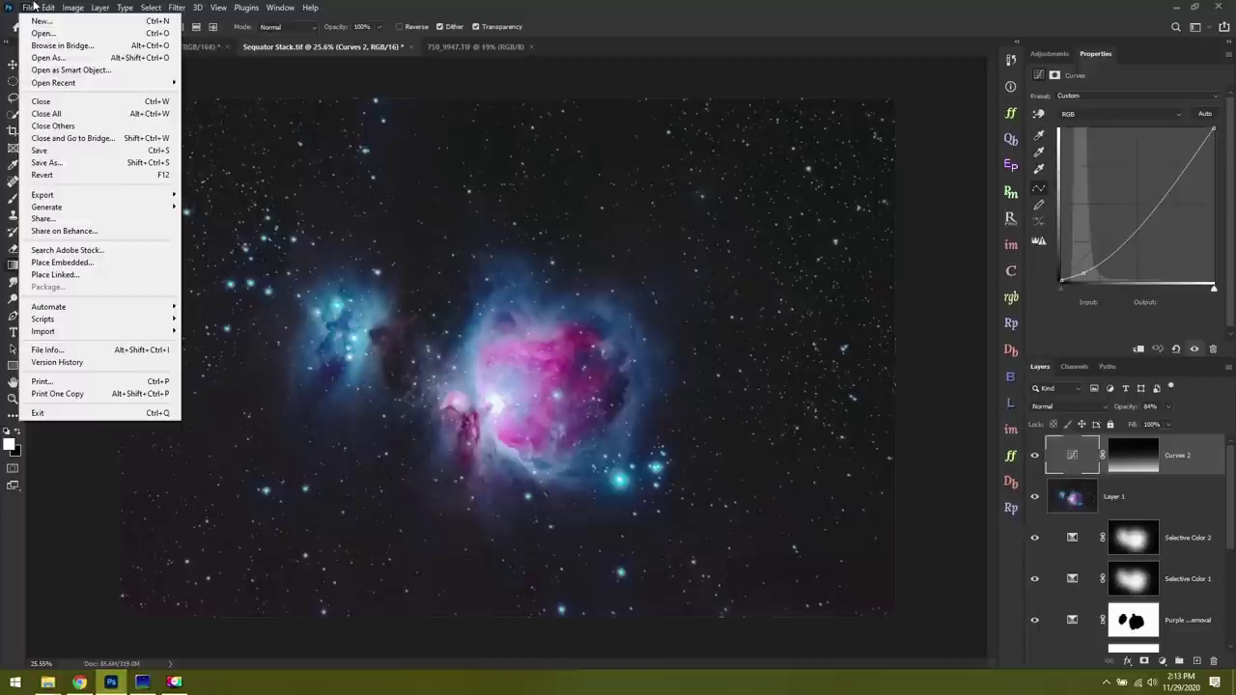
{"action": "left_click", "coordinate": [43, 150]}
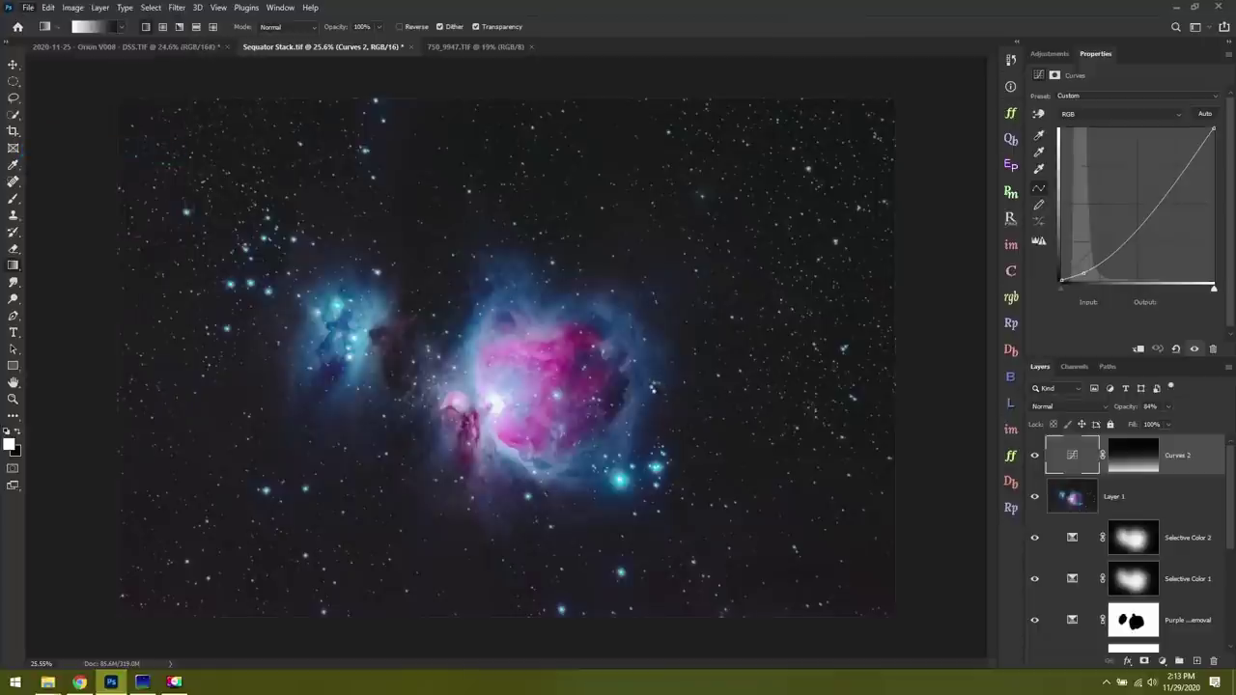
{"action": "left_click", "coordinate": [458, 193]}
{"action": "left_click", "coordinate": [776, 170]}
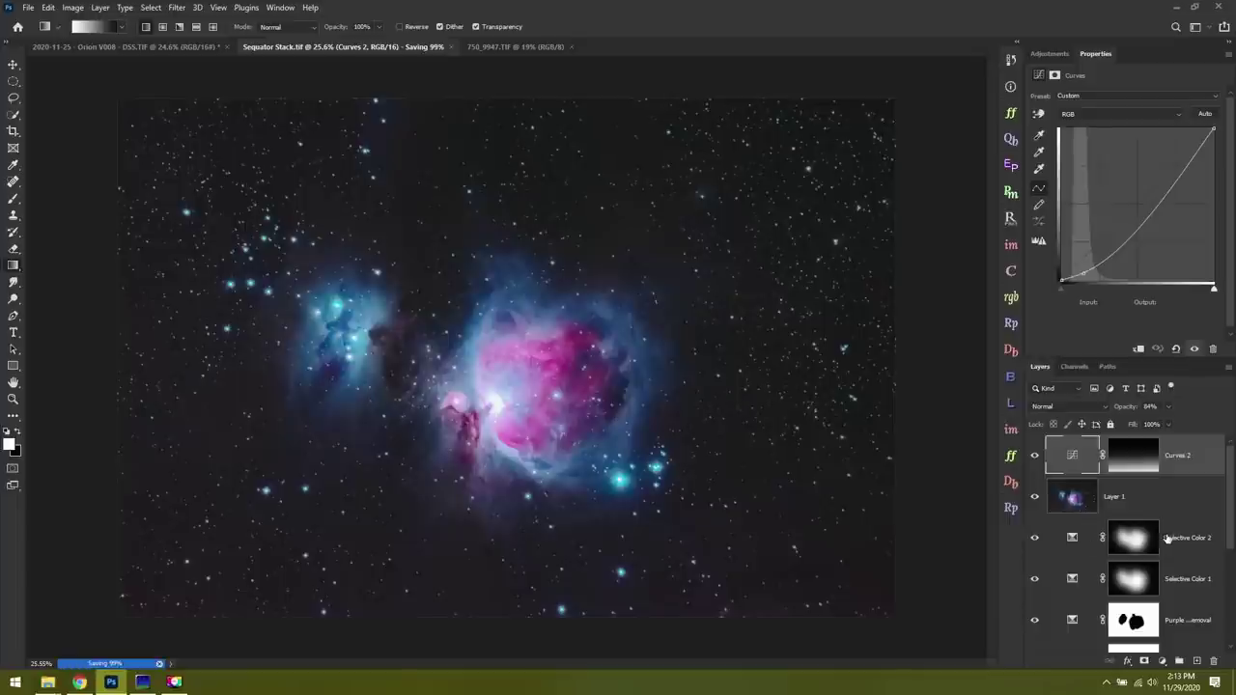
Review the layer stack and compare the finished image with the Curves 2 layer hidden and shown
{"action": "scroll", "coordinate": [1168, 537], "scroll_direction": "down", "scroll_amount": 5}
{"action": "scroll", "coordinate": [1169, 578], "scroll_direction": "up", "scroll_amount": 3}
{"action": "scroll", "coordinate": [1169, 487], "scroll_direction": "down", "scroll_amount": 3}
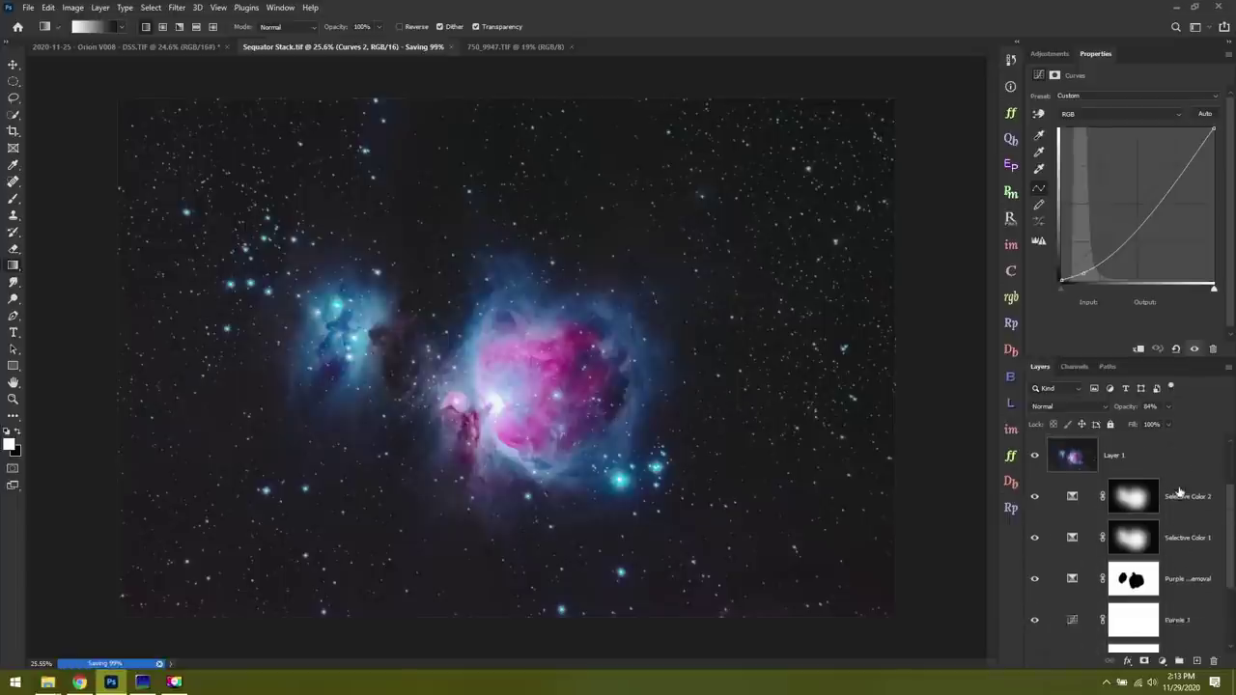
{"action": "scroll", "coordinate": [1172, 550], "scroll_direction": "up", "scroll_amount": 5}
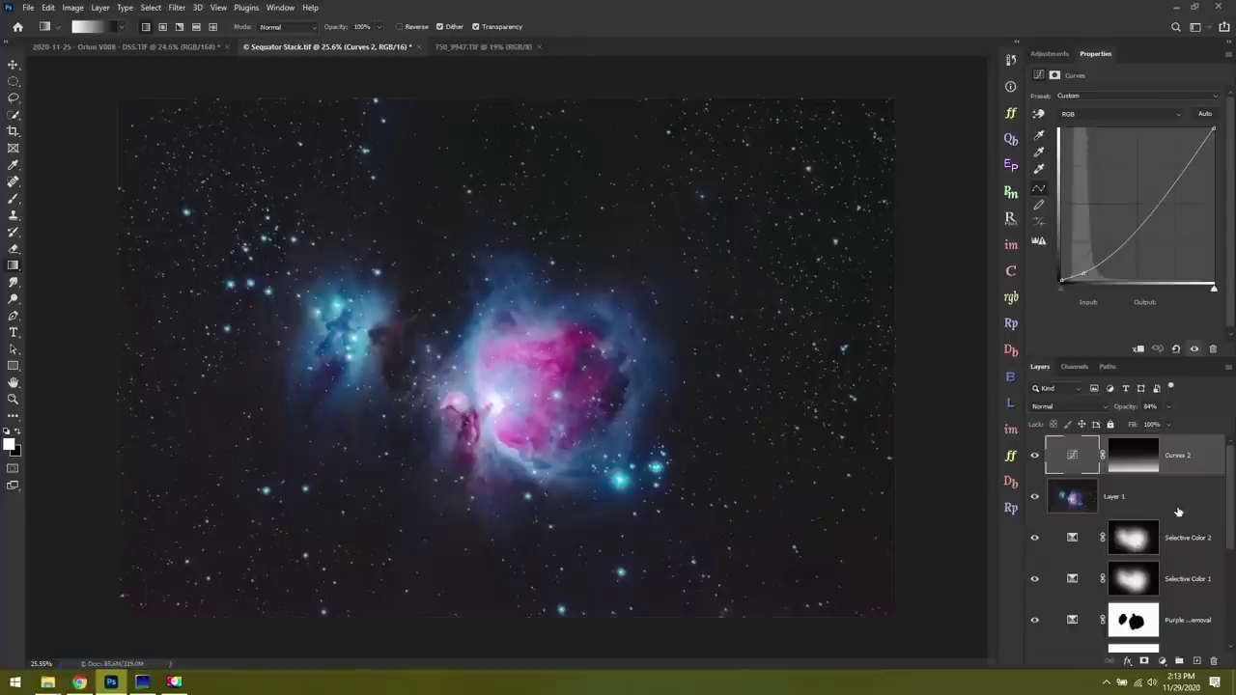
{"action": "scroll", "coordinate": [477, 383], "scroll_direction": "down", "scroll_amount": 1}
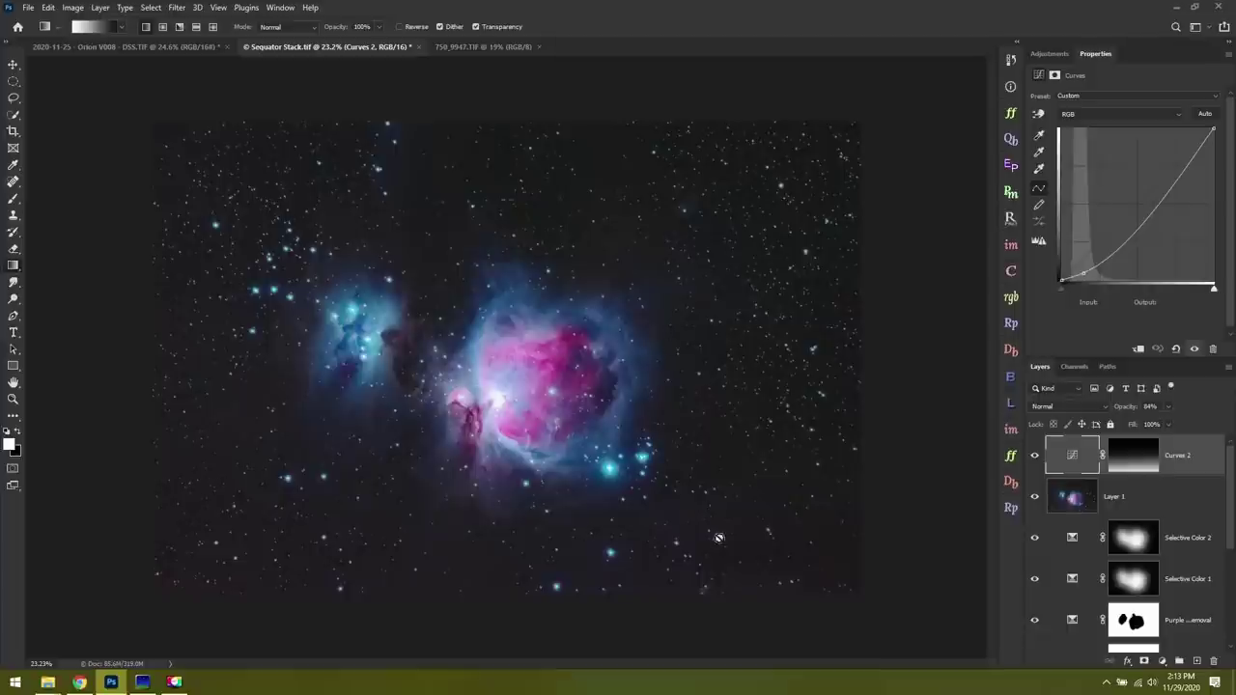
{"action": "left_click", "coordinate": [1036, 456]}
{"action": "left_click", "coordinate": [1036, 455]}
{"action": "scroll", "coordinate": [1169, 547], "scroll_direction": "down", "scroll_amount": 3}
{"action": "scroll", "coordinate": [1164, 555], "scroll_direction": "up", "scroll_amount": 3}
Convert the image mode from 16 to 8 Bits/Channel
{"action": "left_click", "coordinate": [74, 9]}
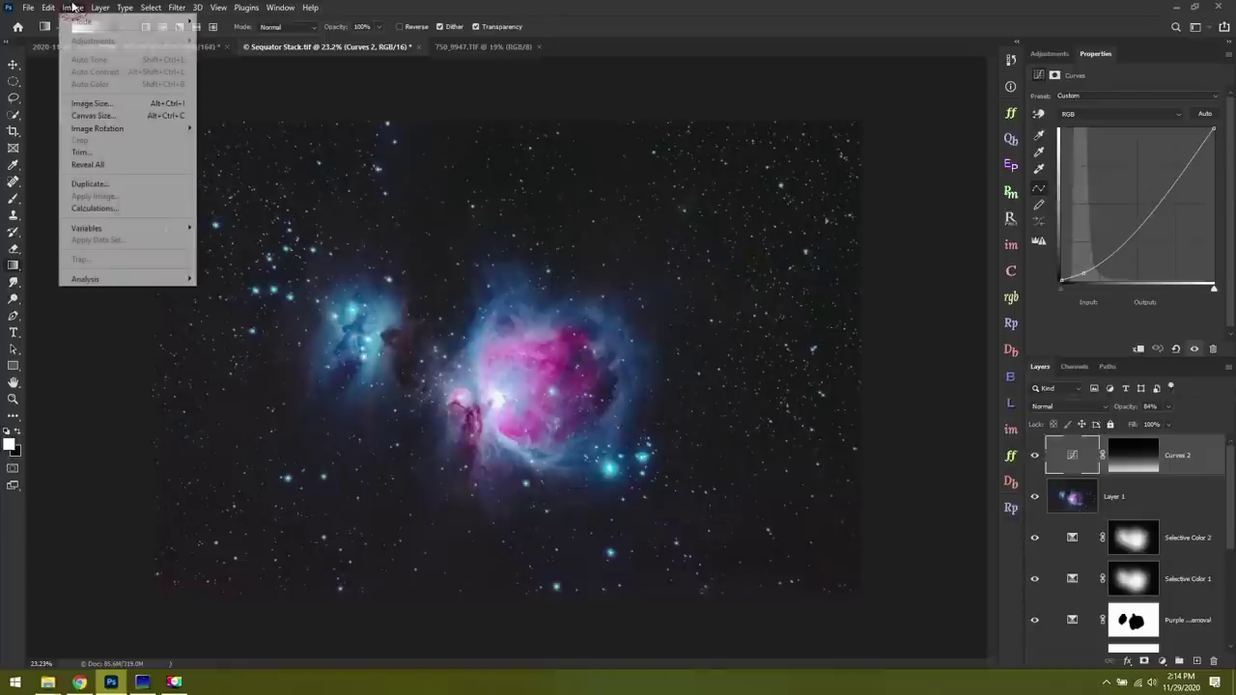
{"action": "mouse_move", "coordinate": [82, 22]}
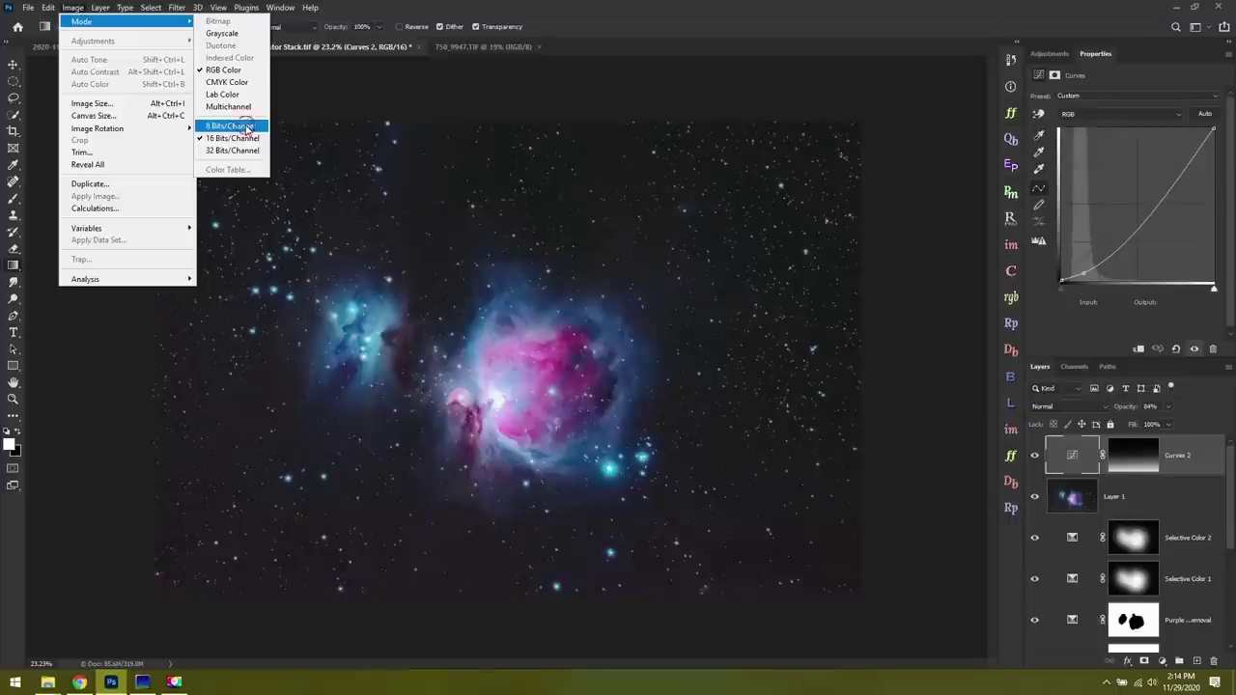
{"action": "left_click", "coordinate": [247, 128]}
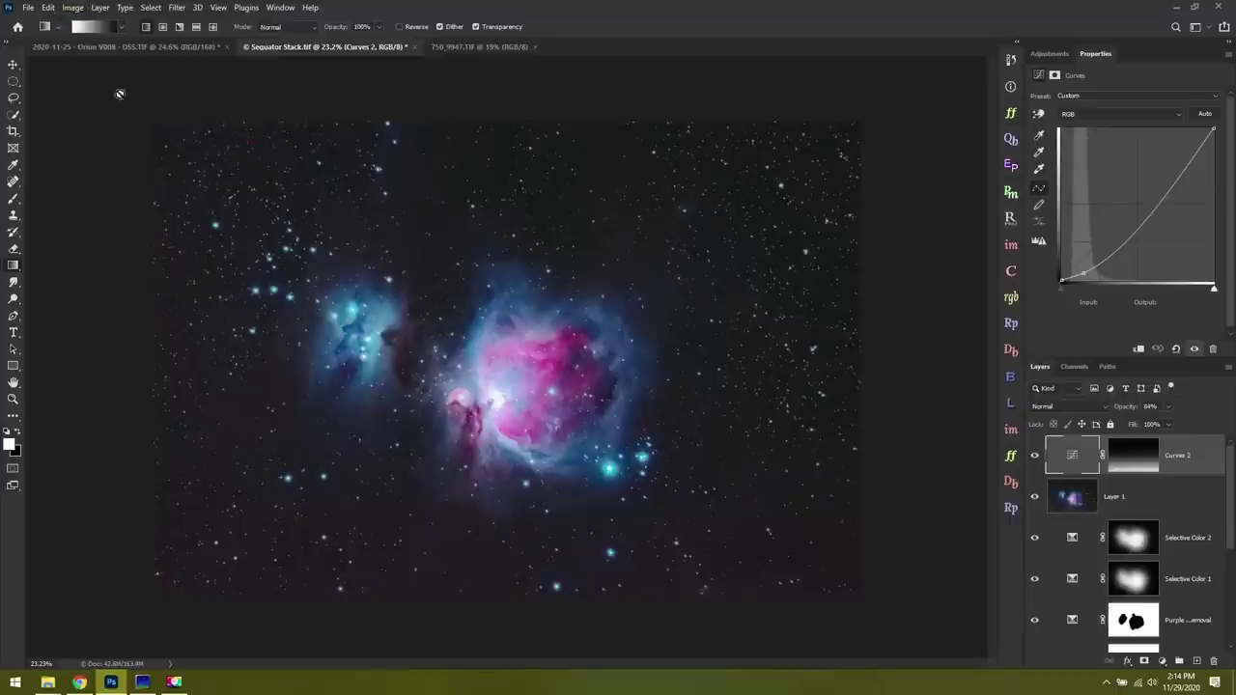
{"action": "left_click", "coordinate": [29, 9]}
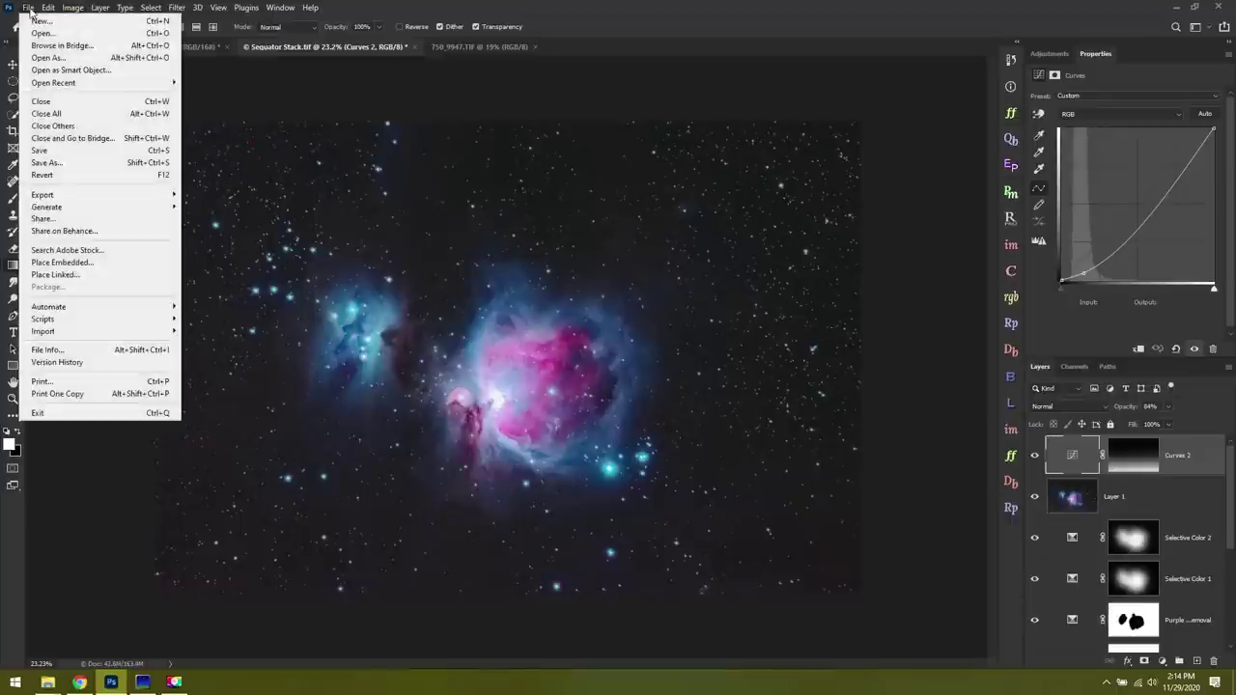
{"action": "left_click", "coordinate": [77, 164]}
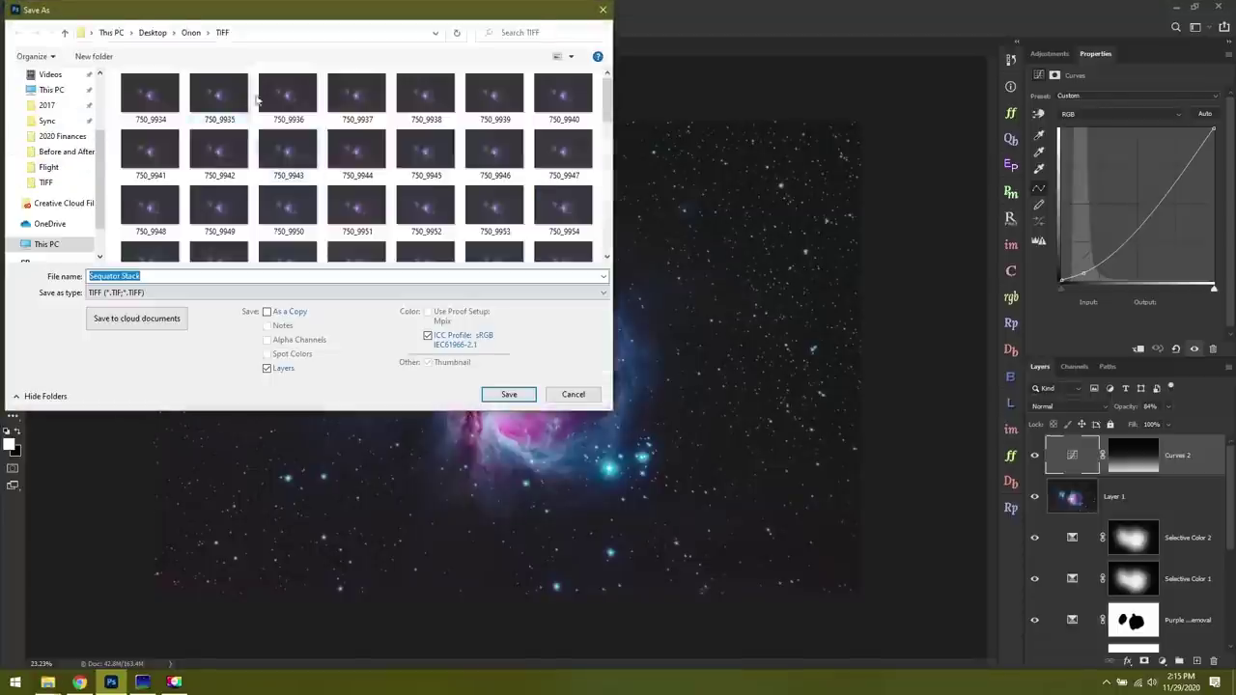
{"action": "left_click", "coordinate": [190, 32]}
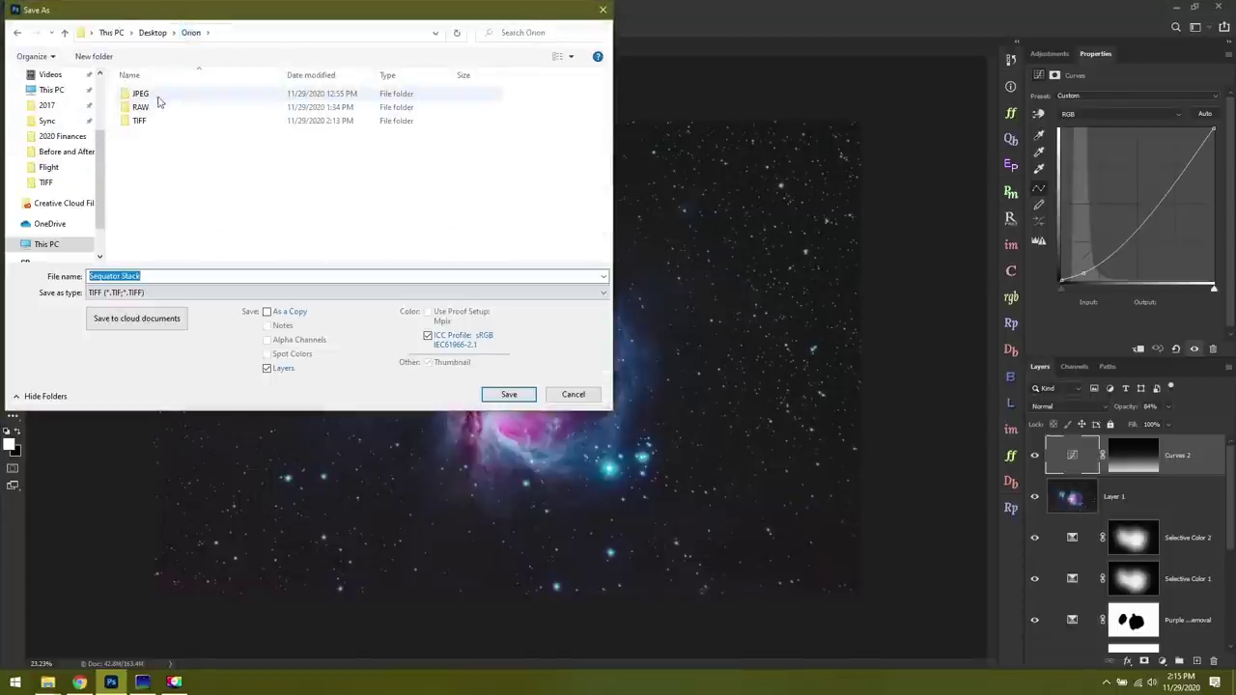
{"action": "left_click", "coordinate": [156, 94]}
{"action": "double_click", "coordinate": [156, 94]}
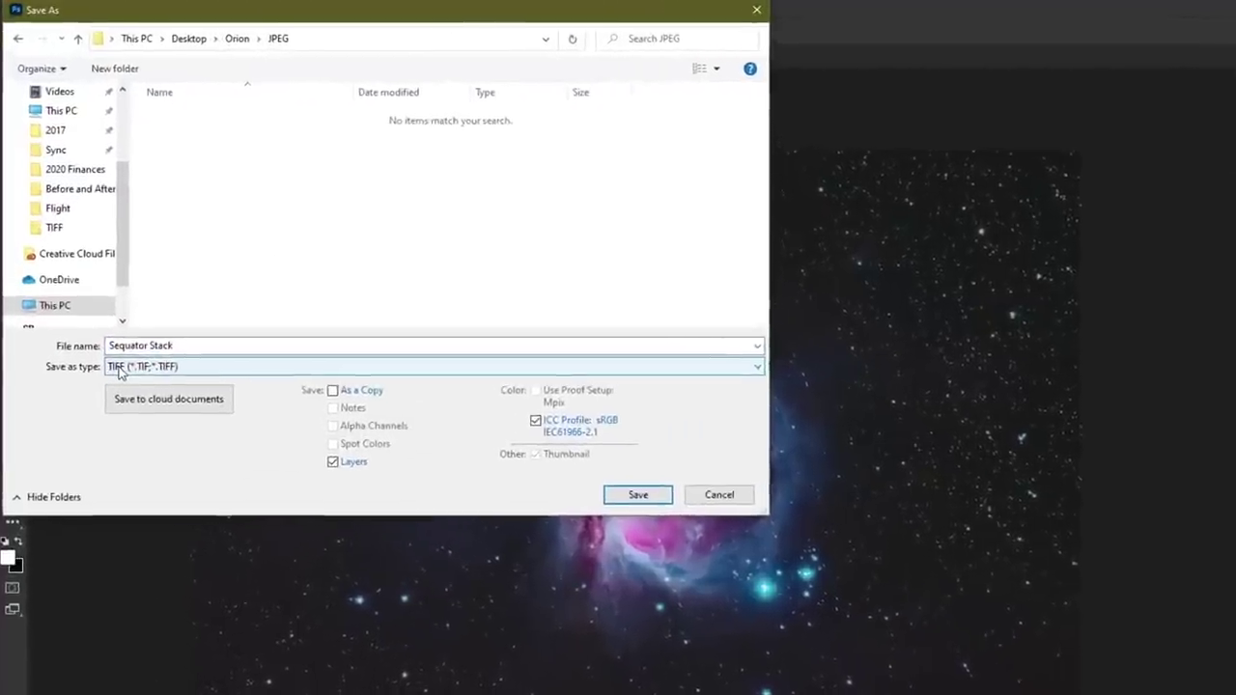
{"action": "left_click", "coordinate": [227, 368]}
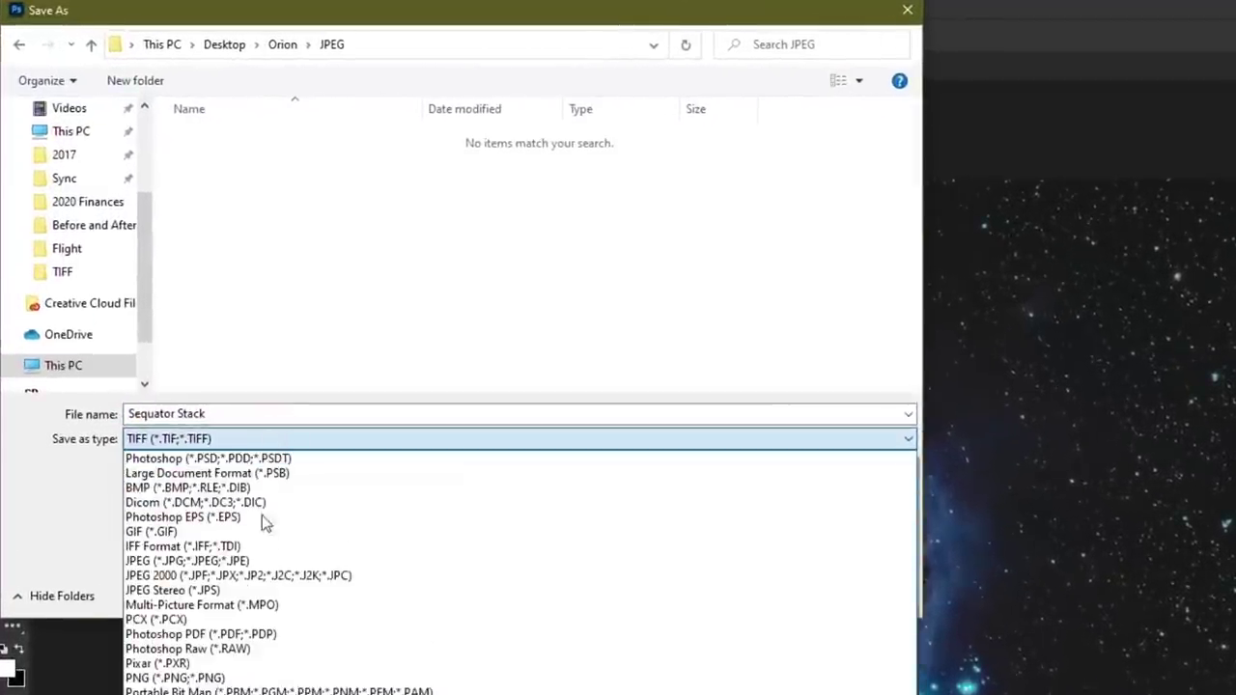
{"action": "left_click", "coordinate": [232, 561]}
{"action": "left_click", "coordinate": [273, 413]}
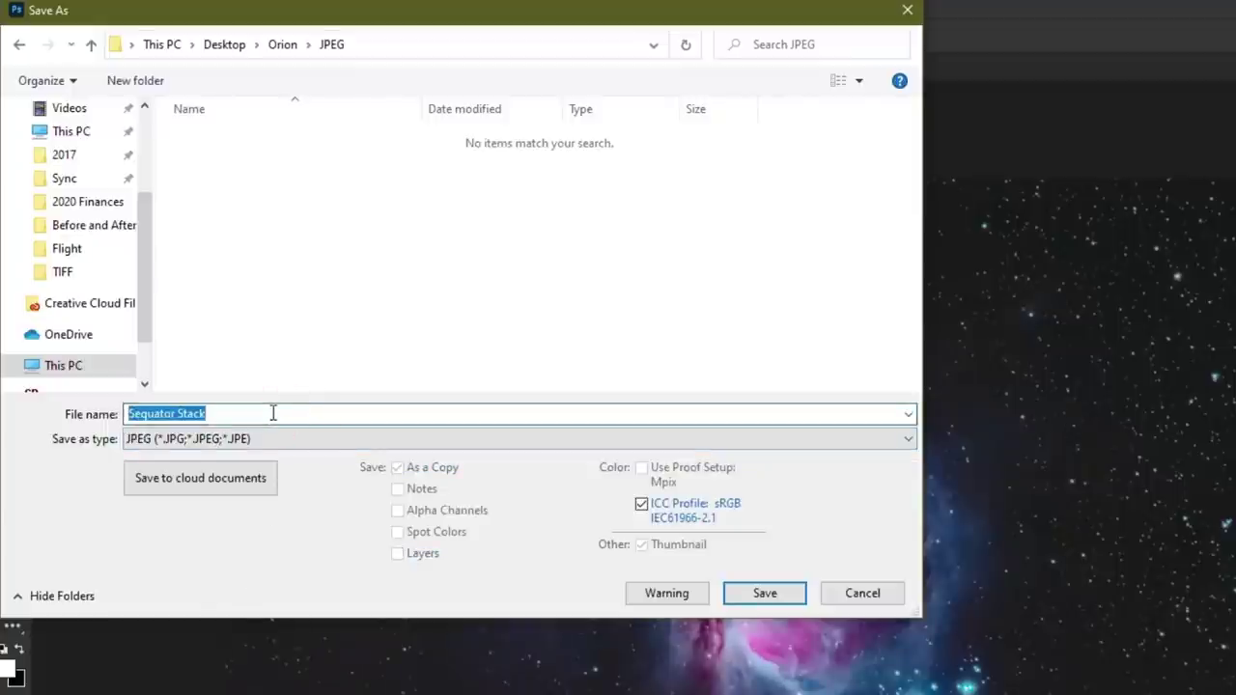
{"action": "type", "text": "Orion YouTube"}
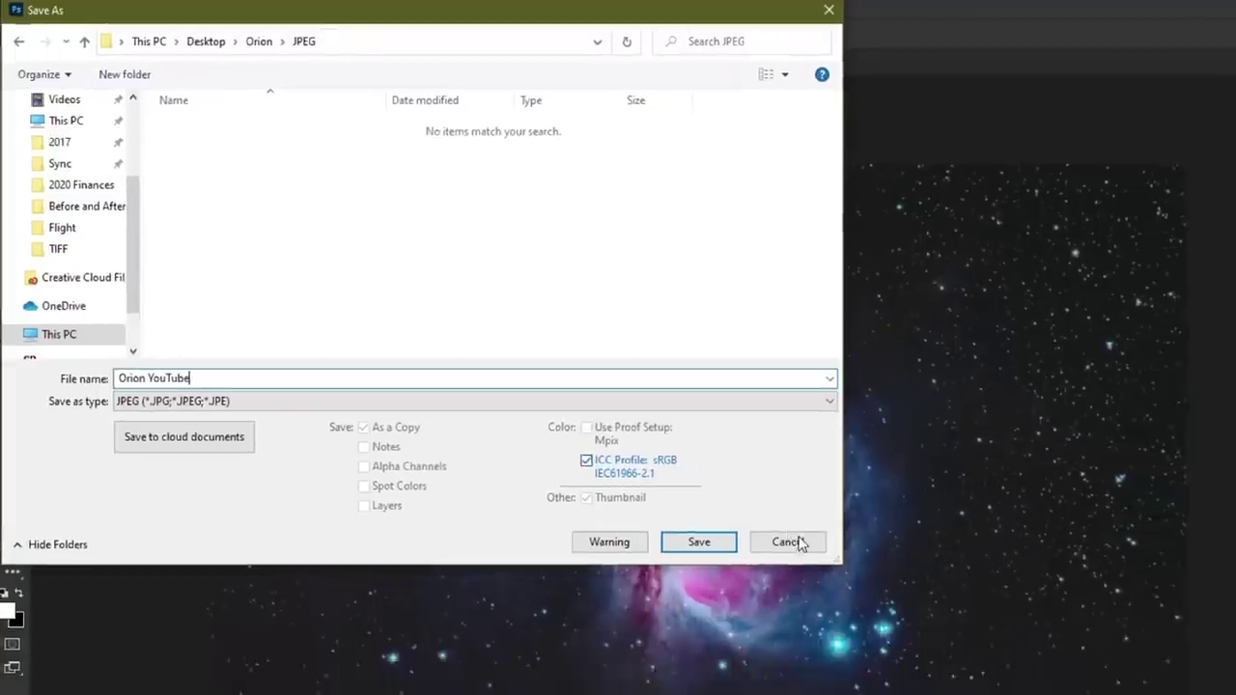
{"action": "left_click", "coordinate": [797, 542]}
Convert the image's color profile to sRGB IEC61966-2.1, flattening the image to preserve its appearance
{"action": "left_click", "coordinate": [47, 7]}
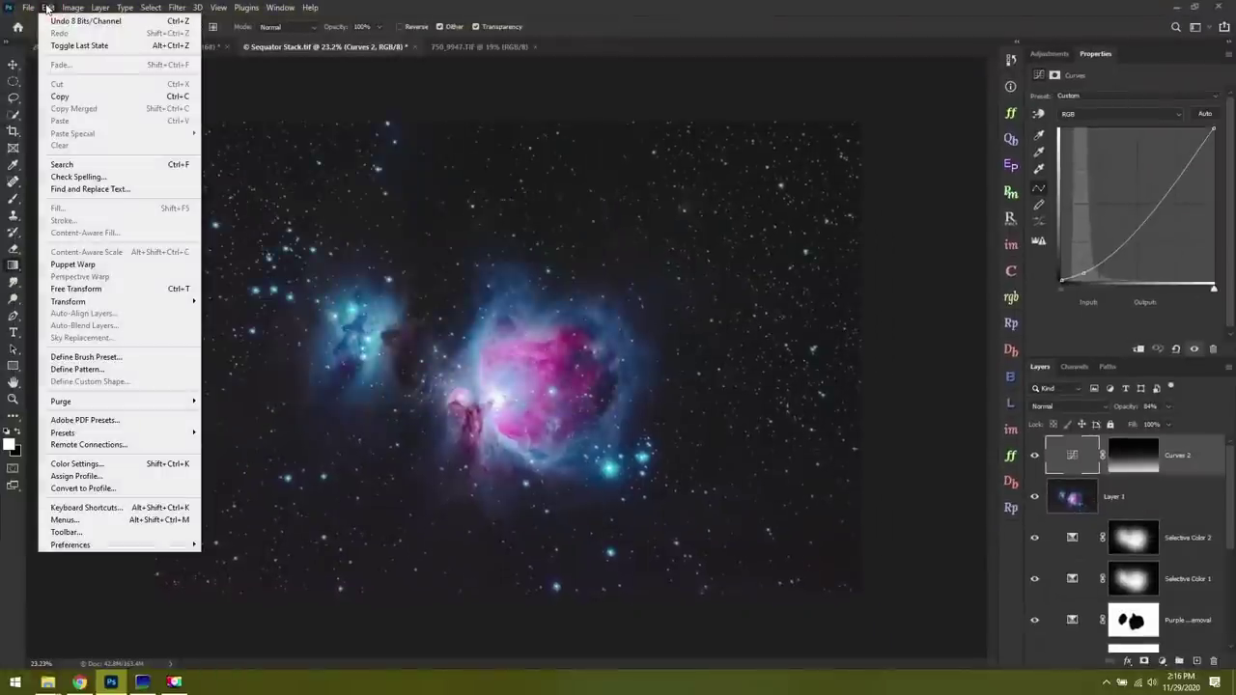
{"action": "left_click", "coordinate": [95, 493]}
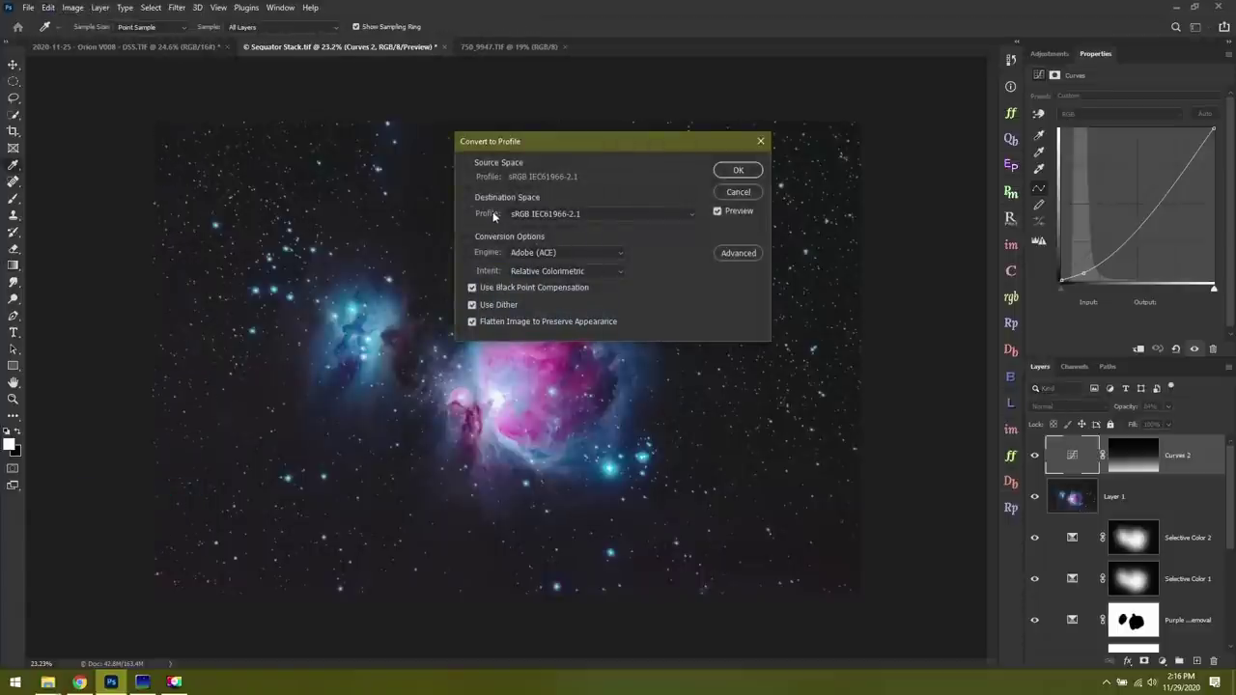
{"action": "left_click", "coordinate": [555, 214]}
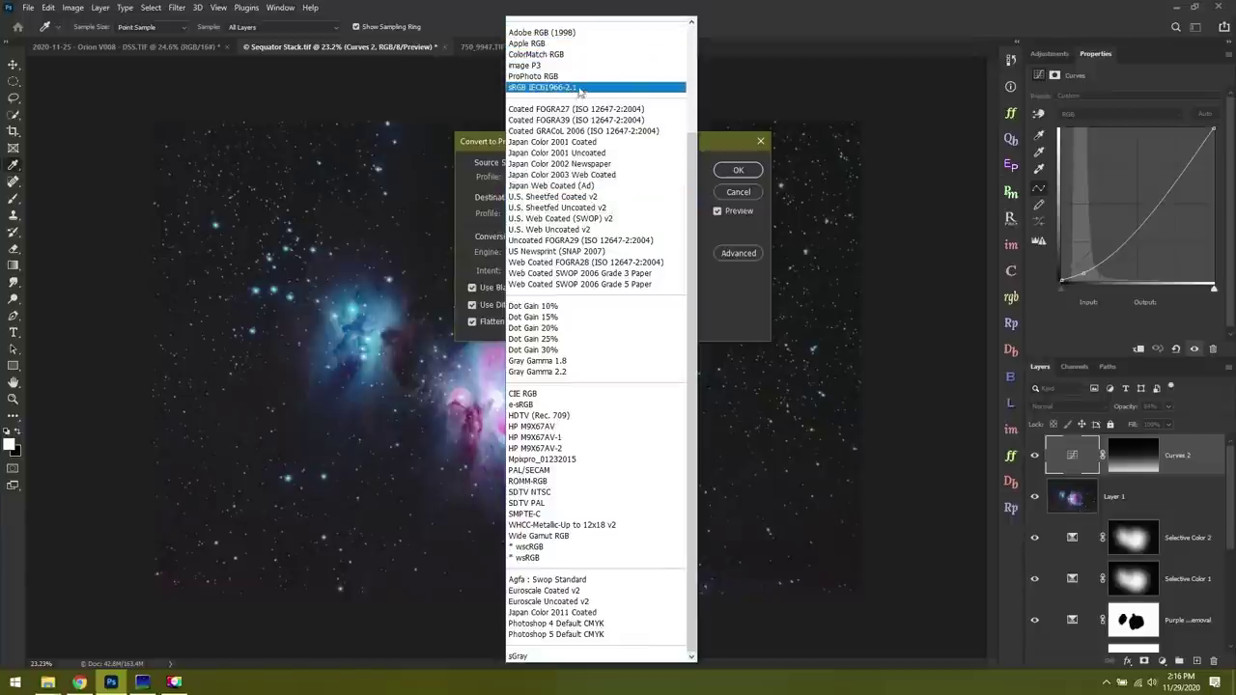
{"action": "left_click", "coordinate": [608, 88]}
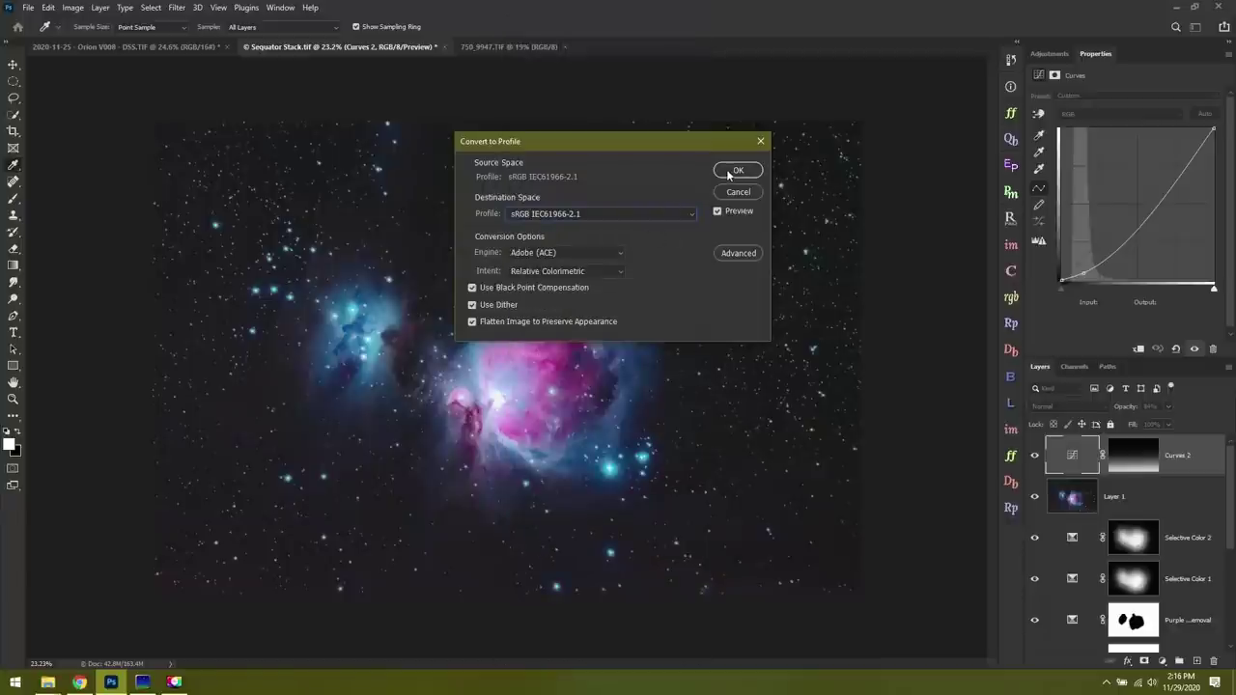
{"action": "left_click", "coordinate": [736, 171]}
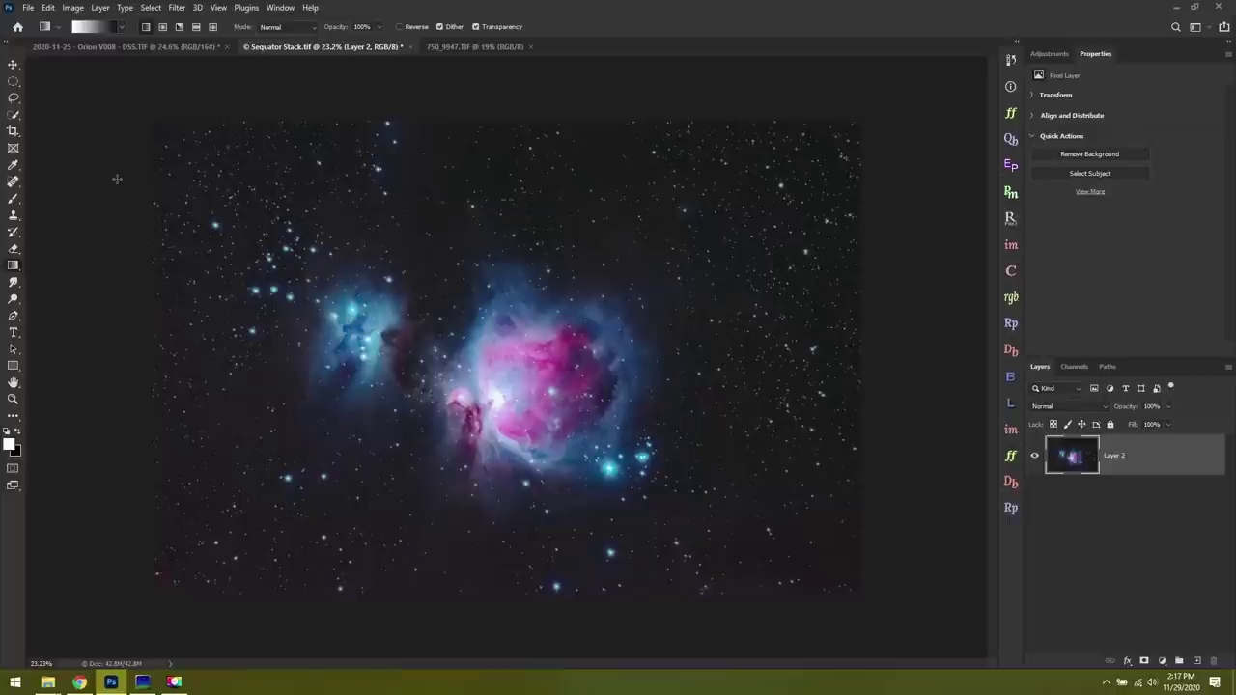
Save the flattened image as a JPEG named Orion YouTube in the Orion JPEG folder, accepting quality 9
{"action": "left_click", "coordinate": [29, 7]}
{"action": "left_click", "coordinate": [56, 161]}
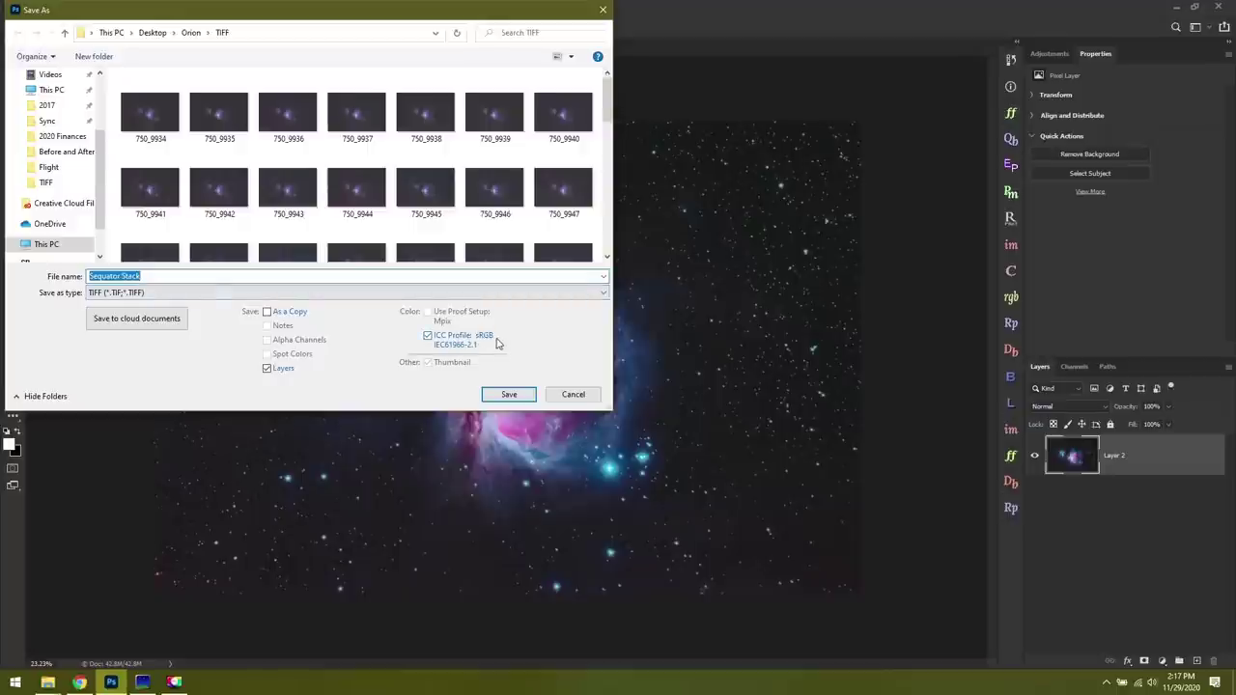
{"action": "left_click", "coordinate": [232, 293]}
{"action": "left_click", "coordinate": [216, 373]}
{"action": "left_click", "coordinate": [190, 32]}
{"action": "double_click", "coordinate": [164, 94]}
{"action": "left_click", "coordinate": [177, 277]}
{"action": "type", "text": "Orion Y"}
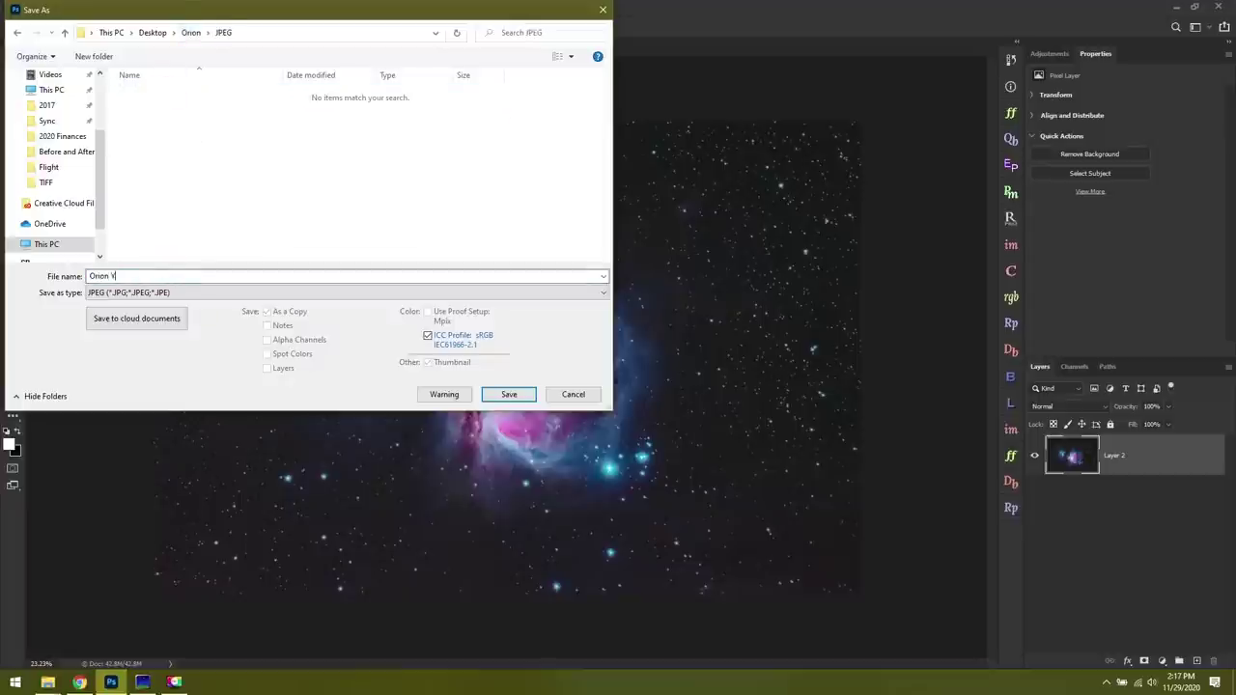
{"action": "type", "text": "outube"}
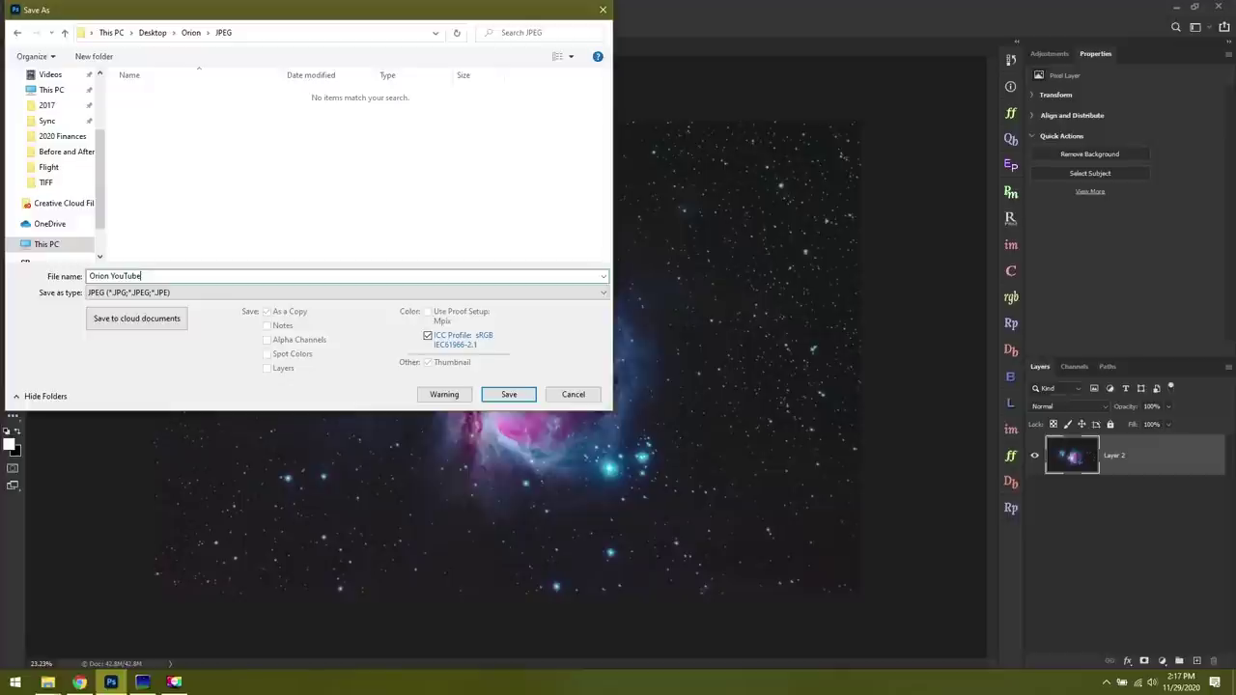
{"action": "key", "text": "Return"}
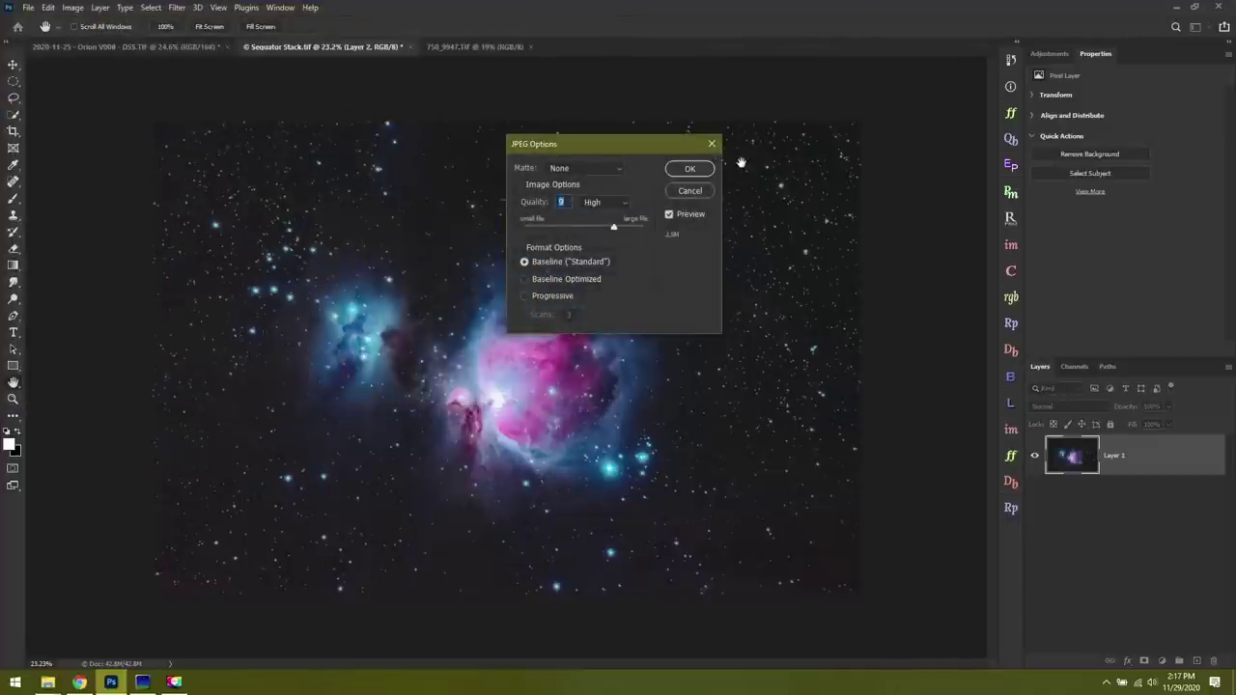
{"action": "left_click", "coordinate": [688, 168]}
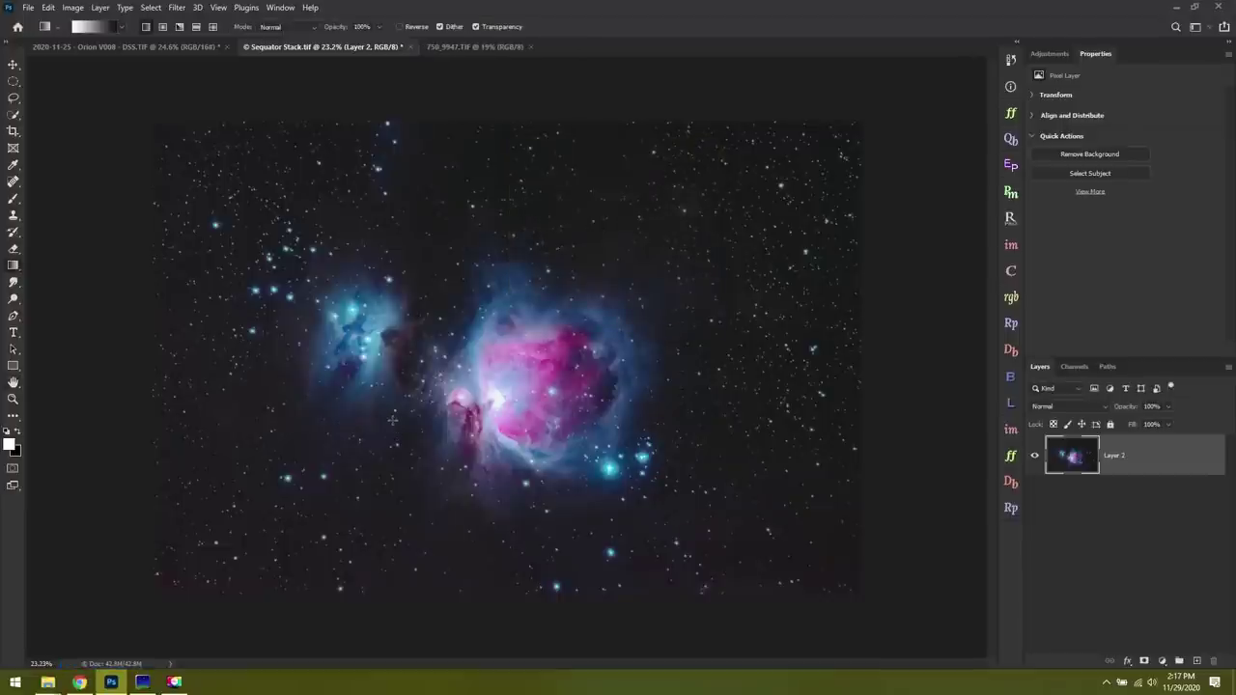
Cancel closing the document and restore the File Info history state from before the 8-bit conversion
{"action": "left_click", "coordinate": [409, 48]}
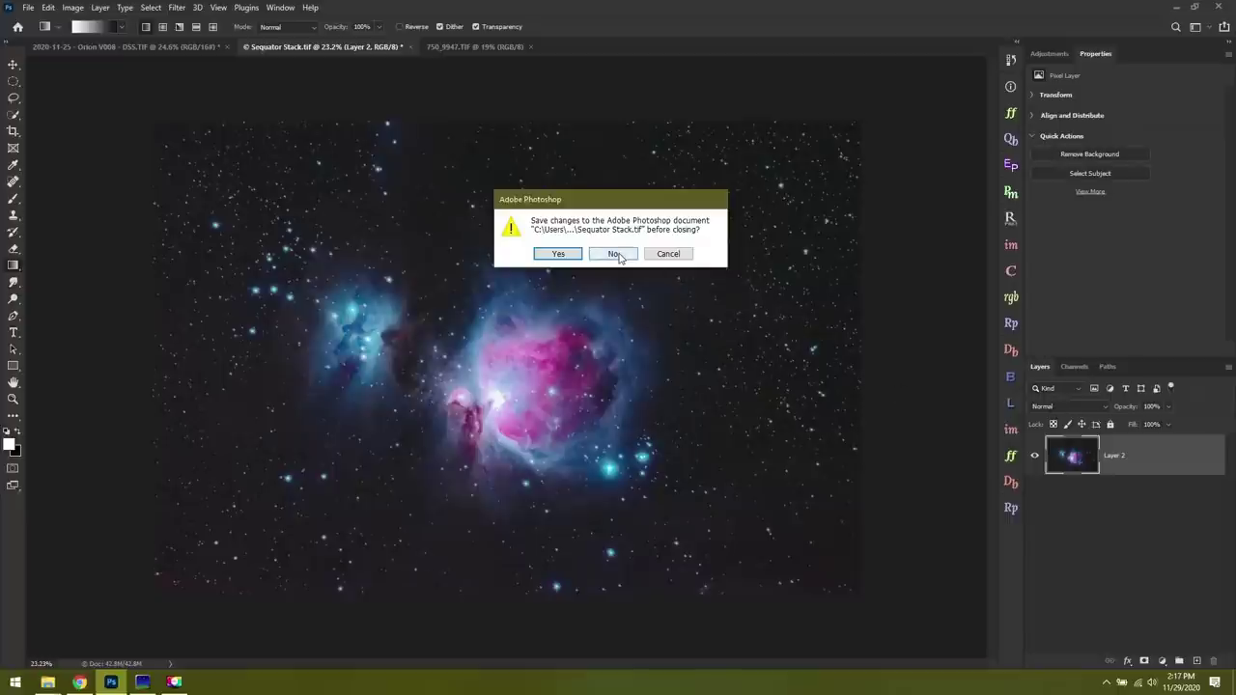
{"action": "left_click", "coordinate": [666, 254]}
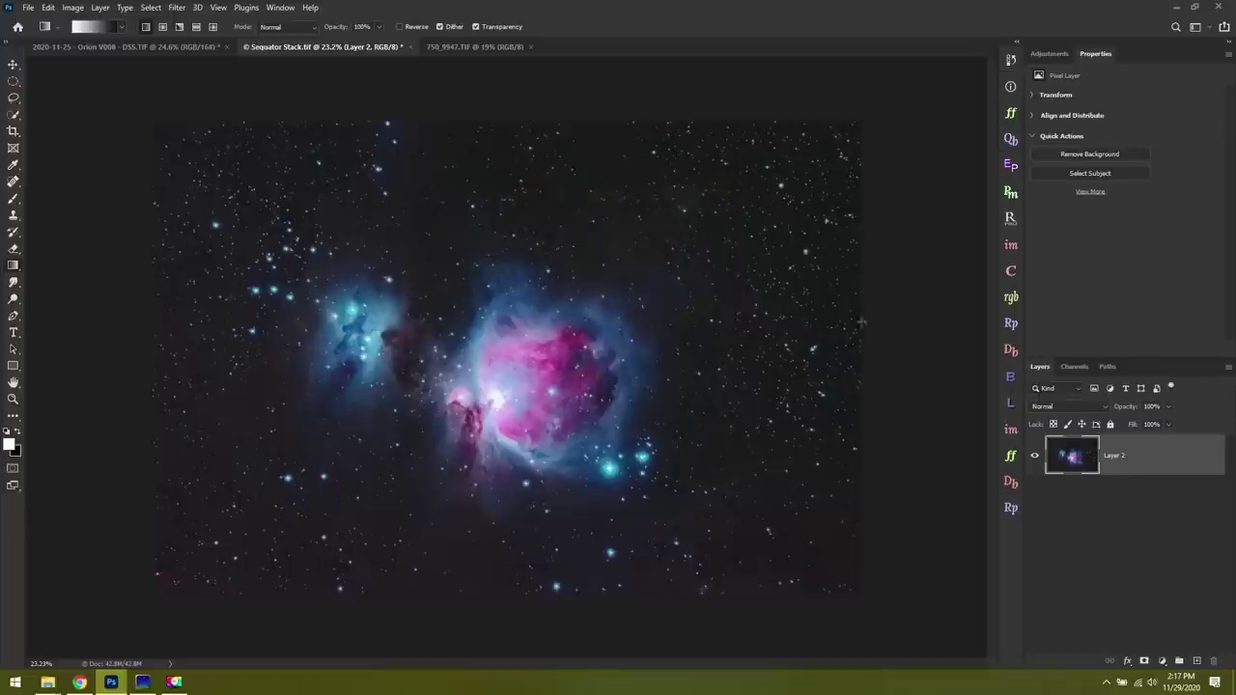
{"action": "left_click", "coordinate": [1011, 61]}
{"action": "scroll", "coordinate": [936, 99], "scroll_direction": "up", "scroll_amount": 3}
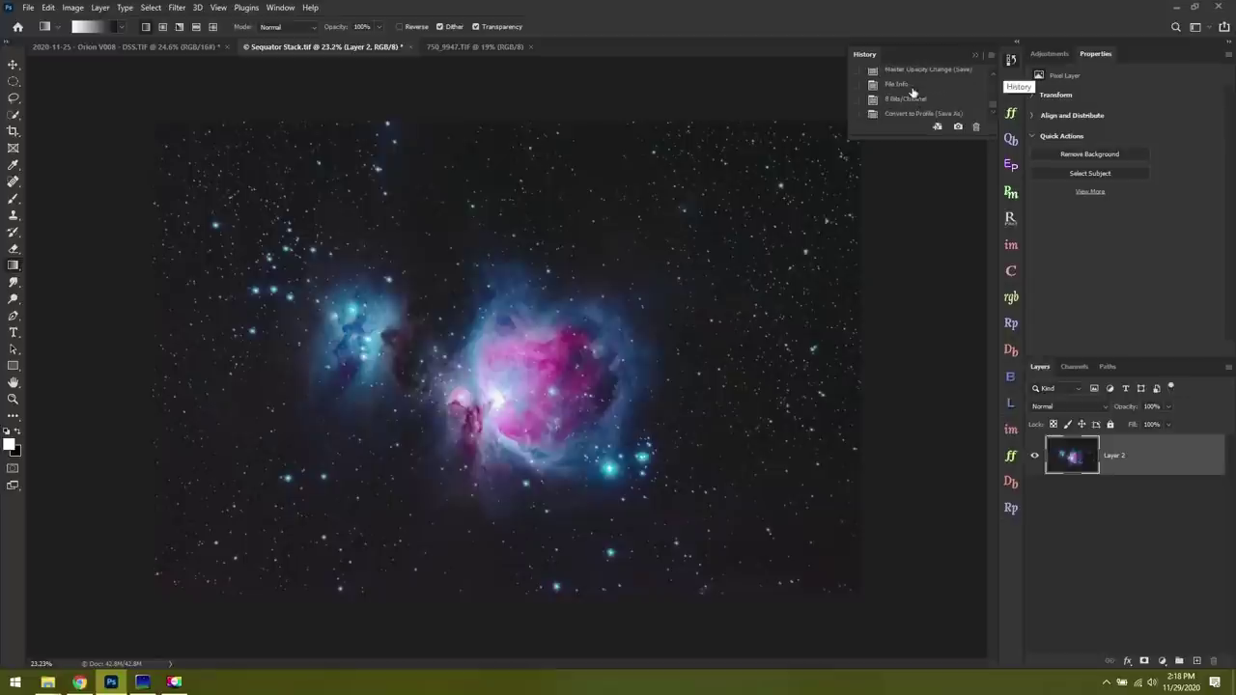
{"action": "scroll", "coordinate": [918, 112], "scroll_direction": "down", "scroll_amount": 1}
{"action": "scroll", "coordinate": [917, 100], "scroll_direction": "up", "scroll_amount": 2}
{"action": "left_click", "coordinate": [913, 86]}
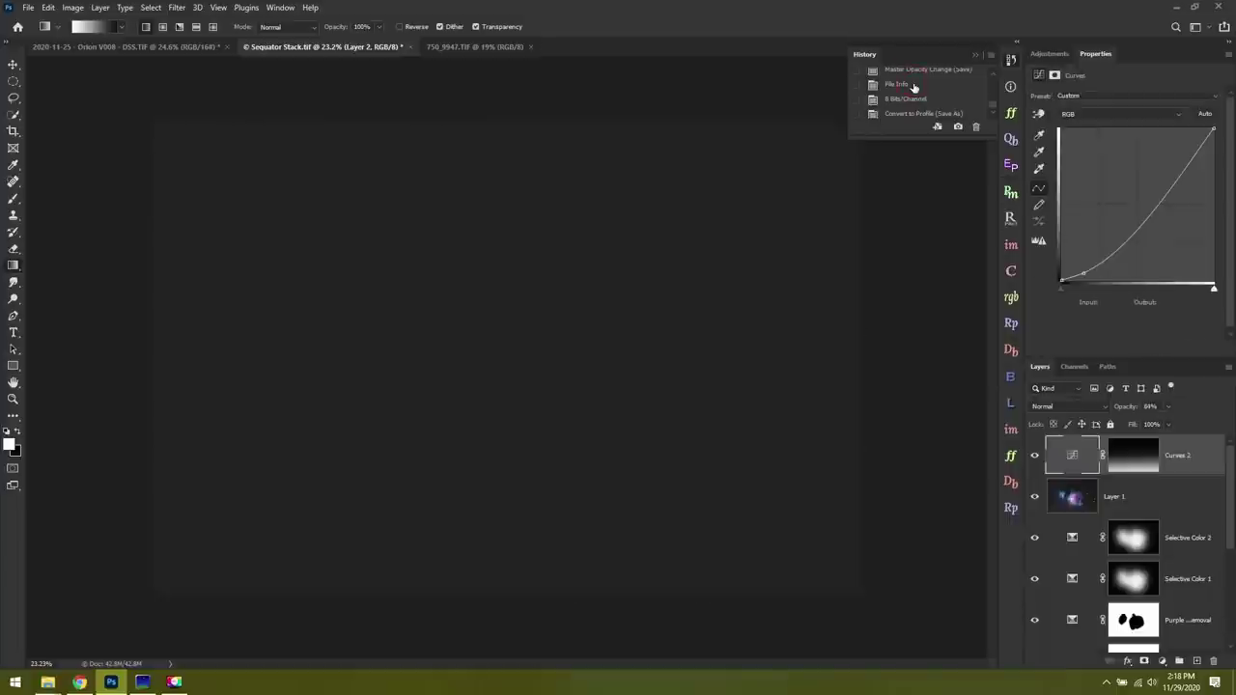
{"action": "left_click", "coordinate": [975, 54]}
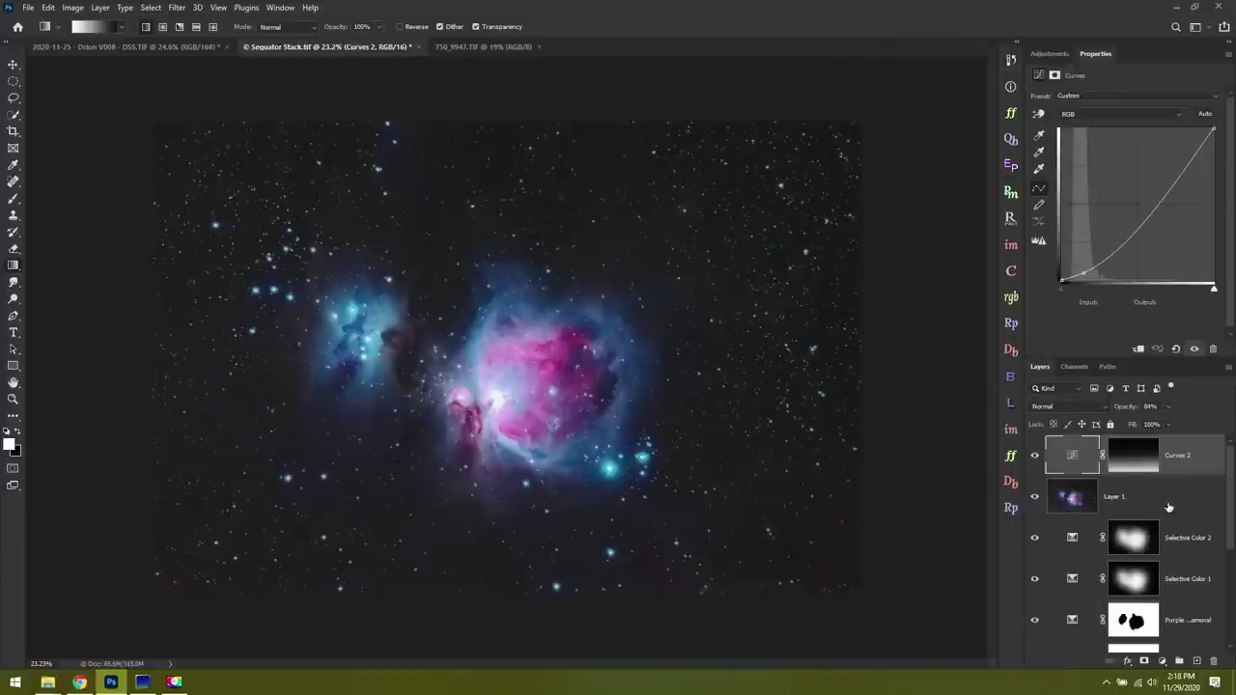
Check the restored layers and the image mode's bits per channel
{"action": "scroll", "coordinate": [1171, 587], "scroll_direction": "down", "scroll_amount": 1}
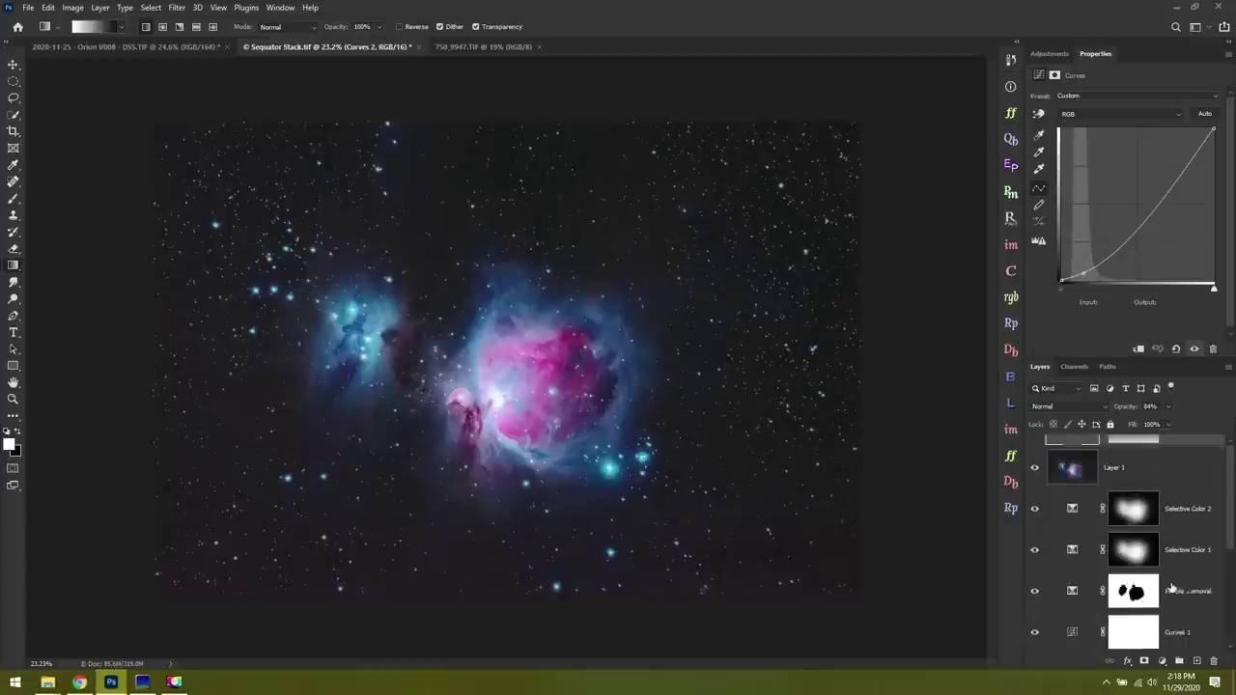
{"action": "left_click", "coordinate": [73, 7]}
{"action": "mouse_move", "coordinate": [81, 21]}
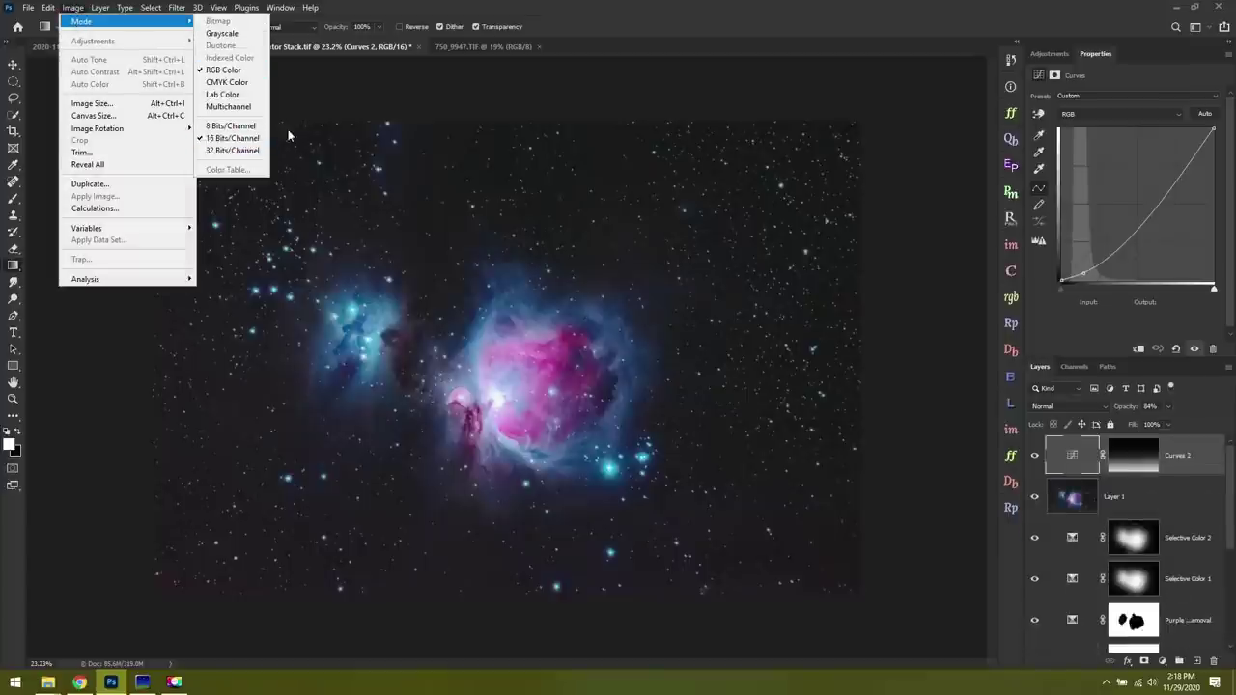
{"action": "left_click", "coordinate": [239, 142]}
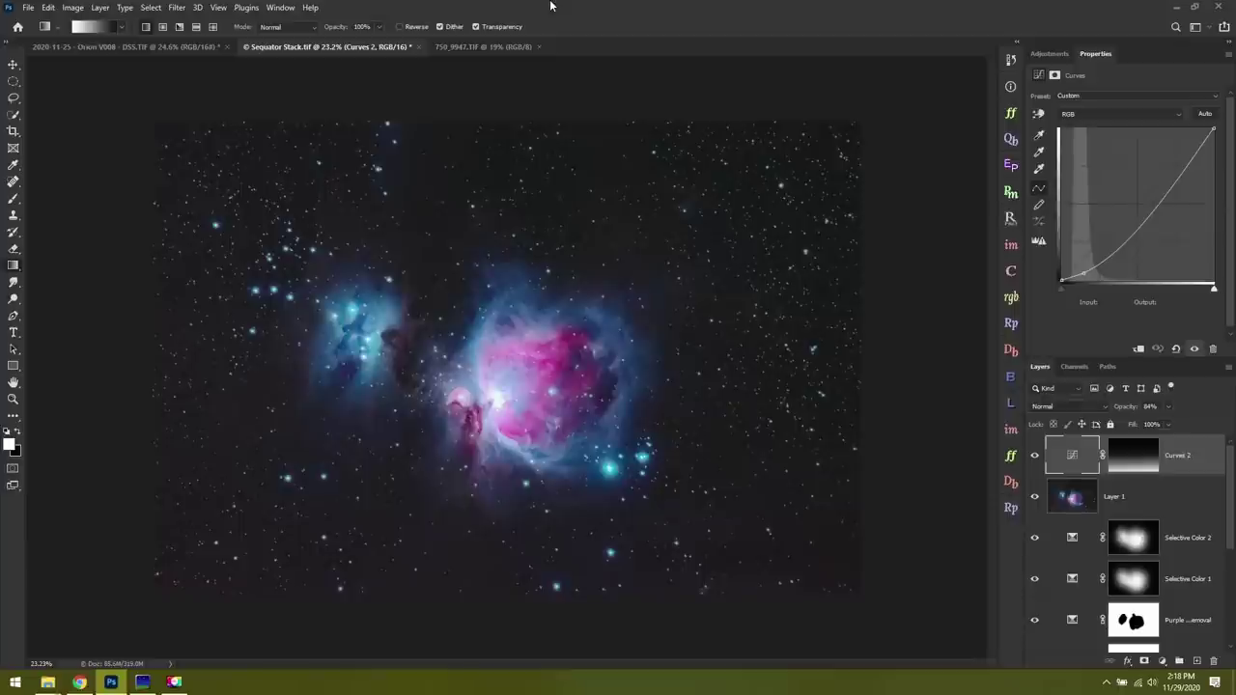
{"action": "scroll", "coordinate": [1104, 571], "scroll_direction": "down", "scroll_amount": 3}
{"action": "scroll", "coordinate": [1104, 571], "scroll_direction": "up", "scroll_amount": 3}
Save the layered image as TIFF over Sequator Stack in the TIFF folder, accepting the replacement and TIFF options
{"action": "left_click", "coordinate": [28, 6]}
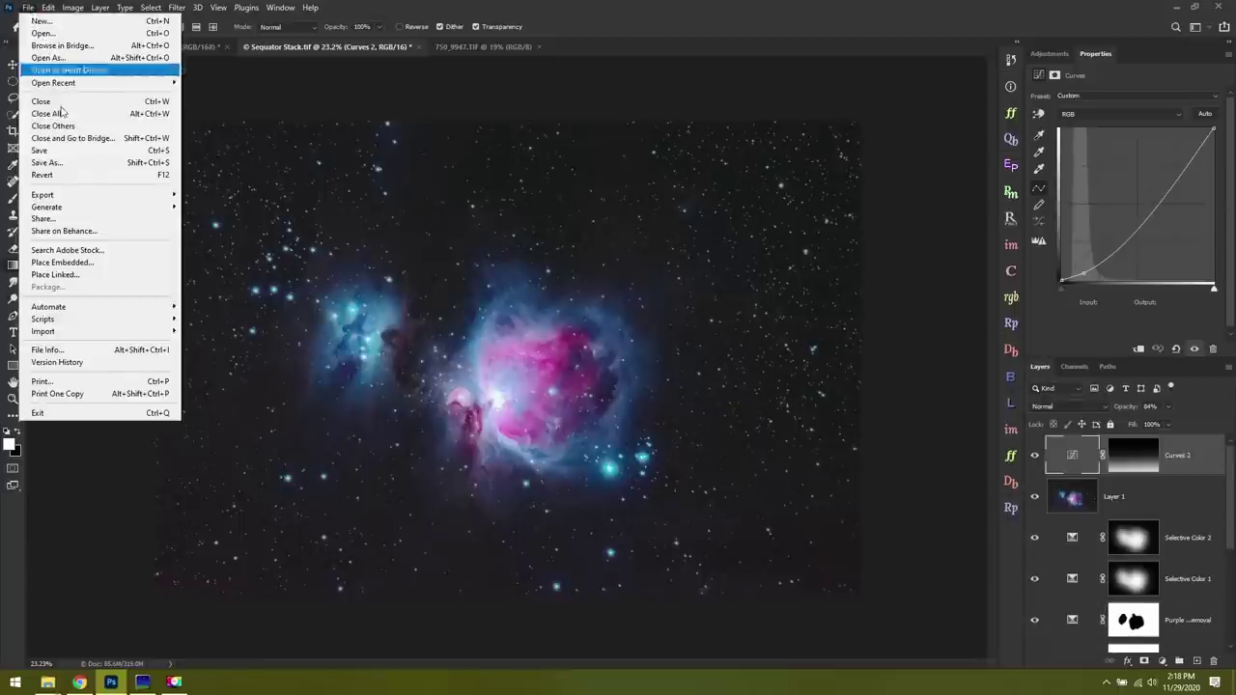
{"action": "left_click", "coordinate": [60, 162]}
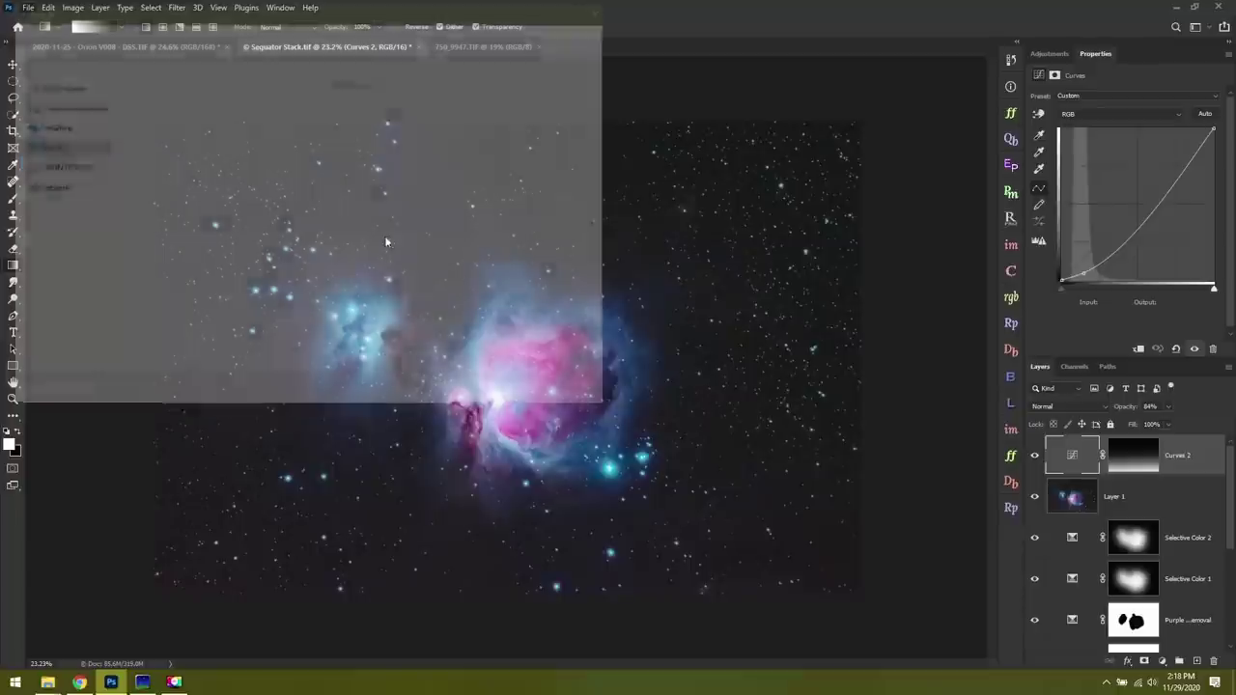
{"action": "scroll", "coordinate": [348, 231], "scroll_direction": "down", "scroll_amount": 5}
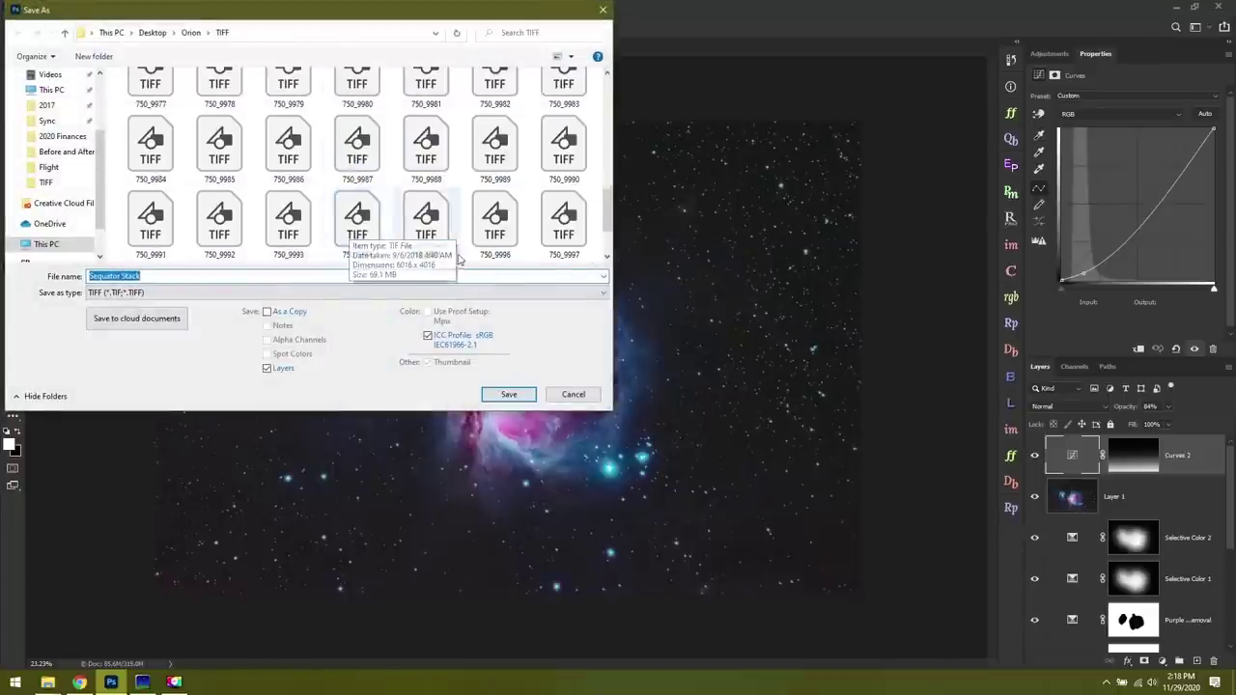
{"action": "left_click", "coordinate": [509, 394]}
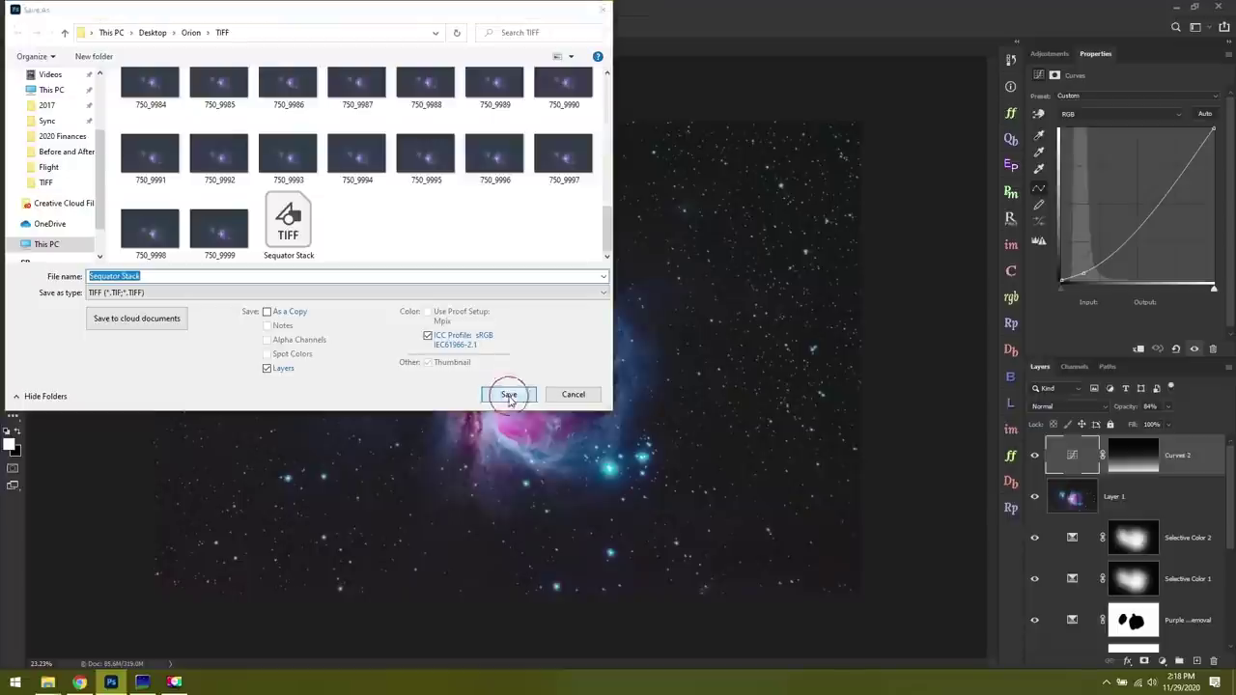
{"action": "left_click", "coordinate": [648, 341]}
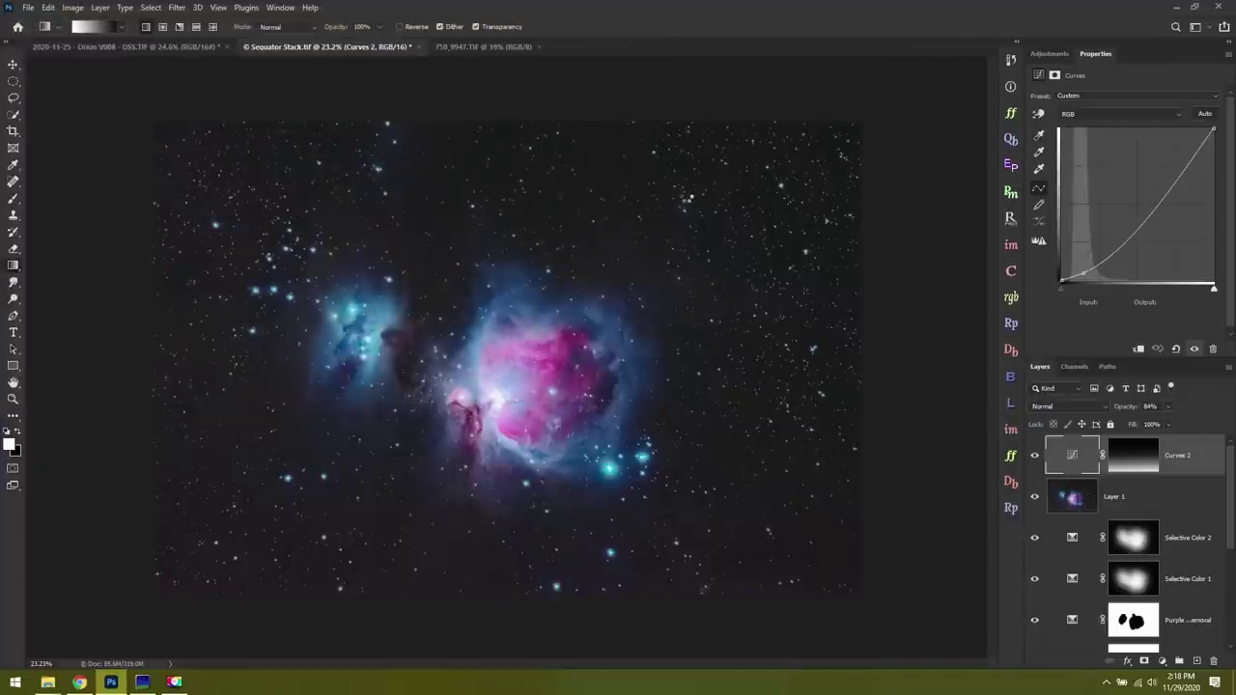
{"action": "left_click", "coordinate": [775, 170]}
Look through the full layer stack of the saved Sequator Stack.tif
{"action": "scroll", "coordinate": [1091, 560], "scroll_direction": "down", "scroll_amount": 3}
{"action": "scroll", "coordinate": [1086, 570], "scroll_direction": "up", "scroll_amount": 3}
{"action": "scroll", "coordinate": [1084, 570], "scroll_direction": "down", "scroll_amount": 3}
{"action": "scroll", "coordinate": [1087, 521], "scroll_direction": "up", "scroll_amount": 3}
{"action": "scroll", "coordinate": [1108, 541], "scroll_direction": "down", "scroll_amount": 10}
{"action": "scroll", "coordinate": [1143, 594], "scroll_direction": "up", "scroll_amount": 10}
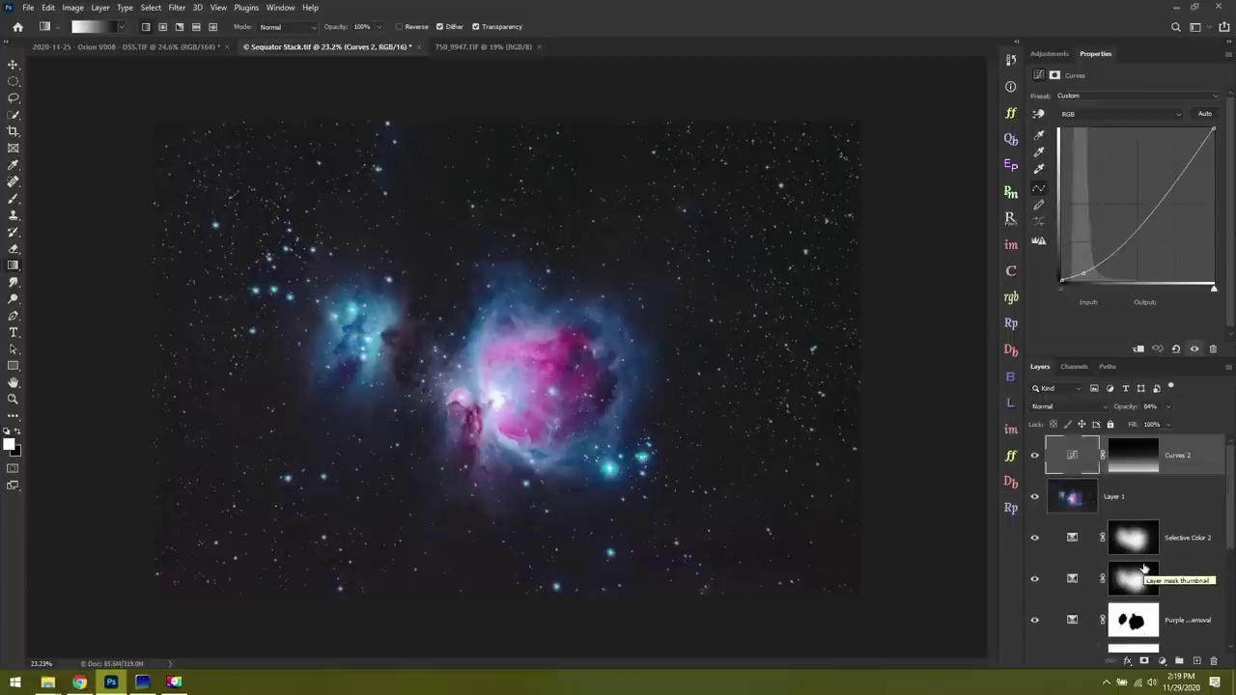